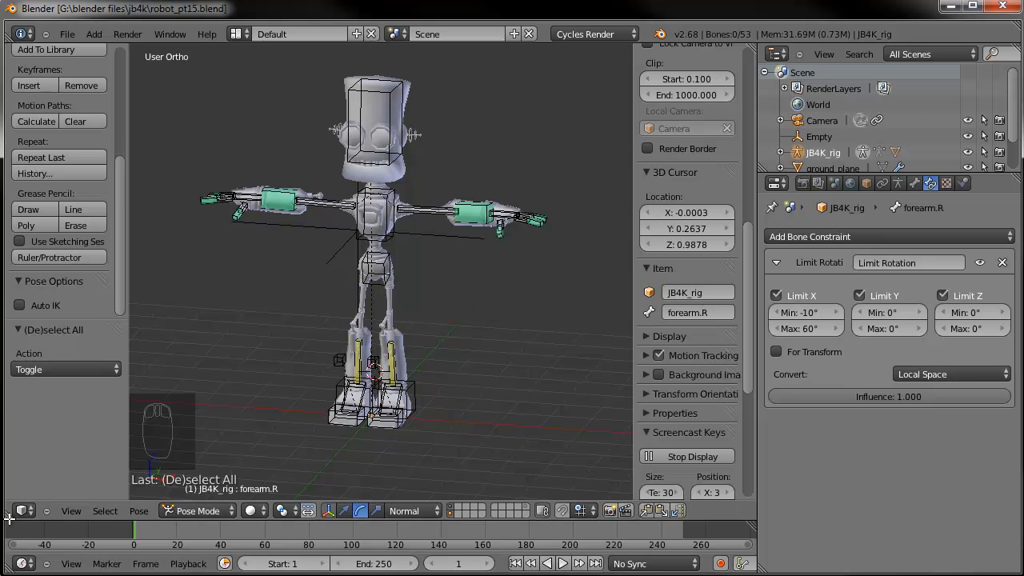
# Split off a strip below the 3D view and make it a Dope Sheet in Action Editor mode
pyautogui.moveTo(13, 510); pyautogui.dragTo(10, 424)
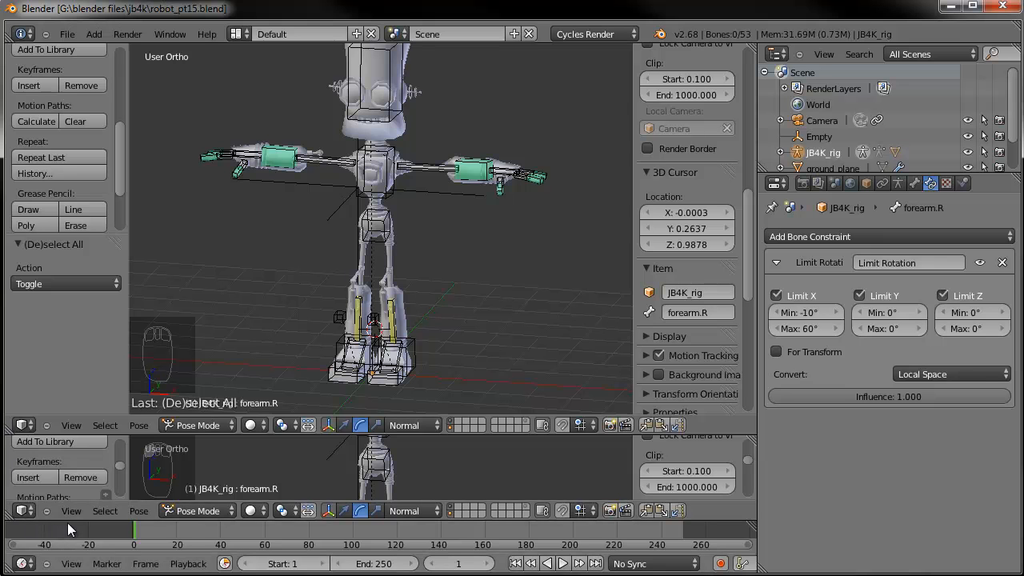
pyautogui.click(24, 511)
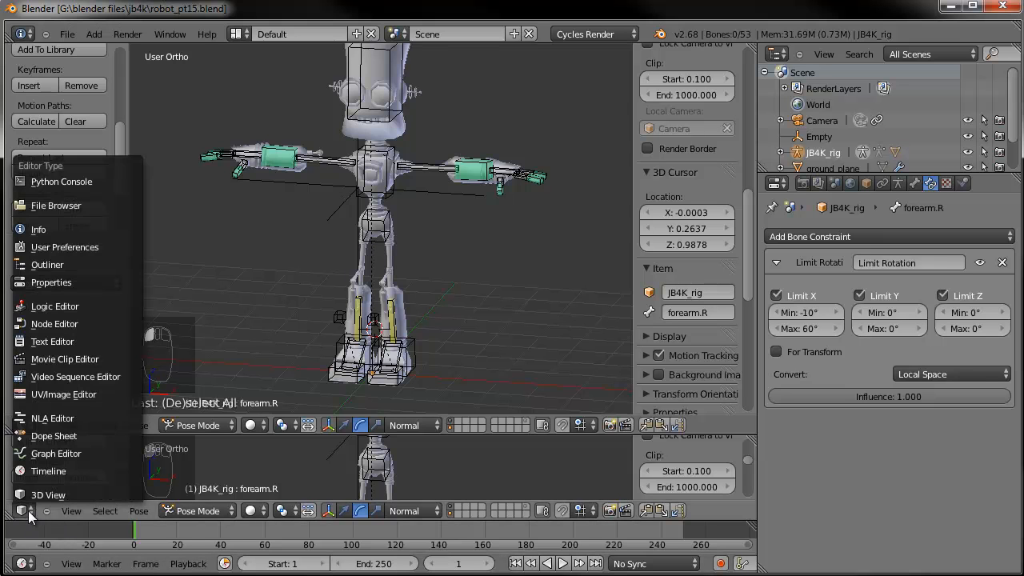
pyautogui.click(39, 439)
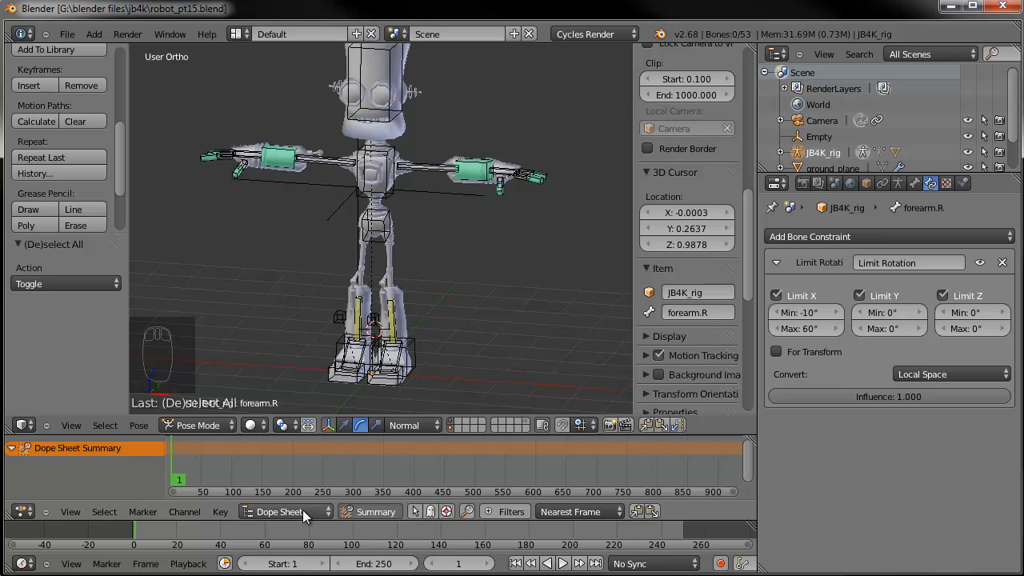
pyautogui.click(255, 512)
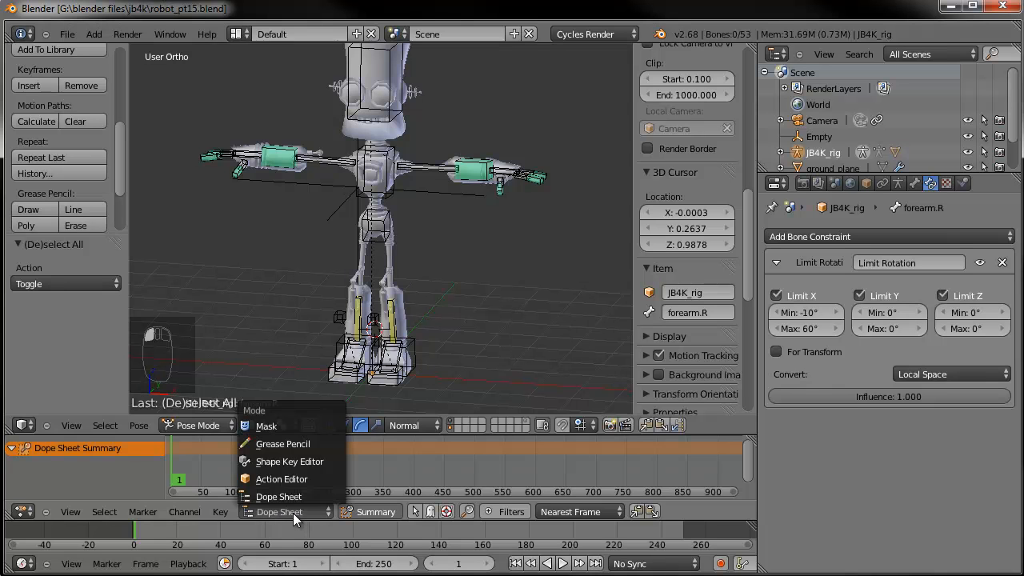
pyautogui.click(285, 480)
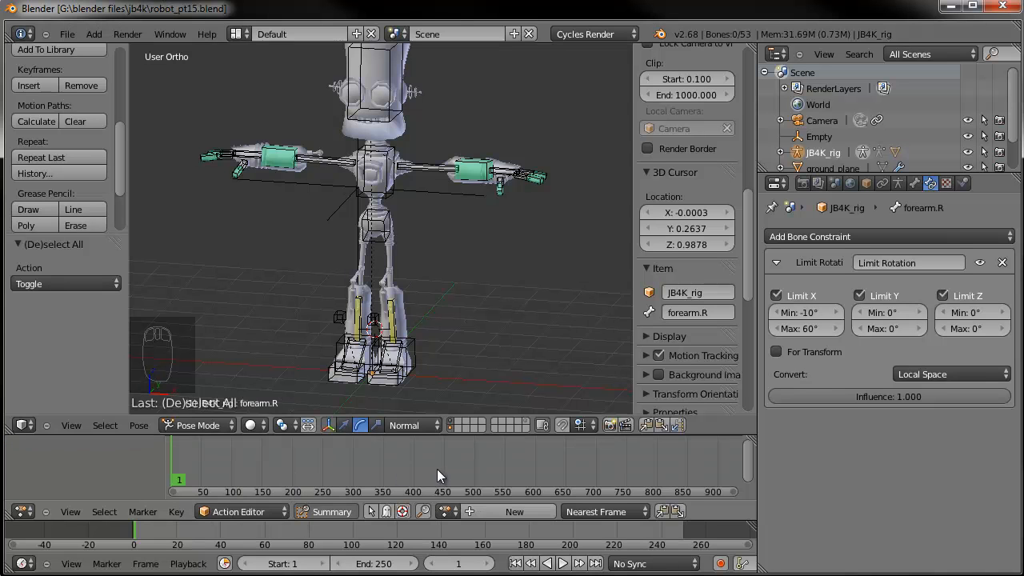
# Create a new action for the rig and name it "proud walk"
pyautogui.click(503, 512)
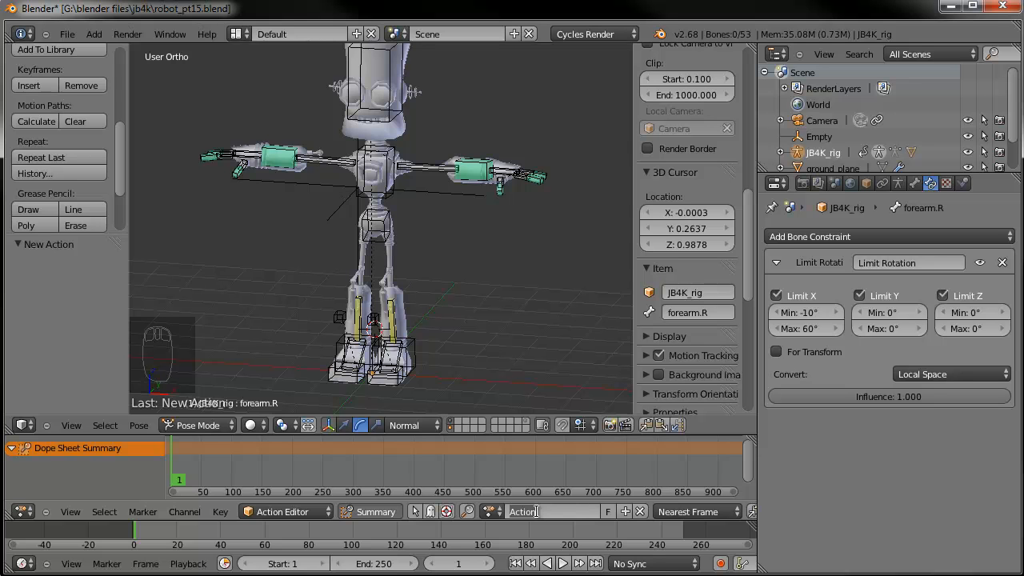
pyautogui.write('proud walk')
pyautogui.press('Return')
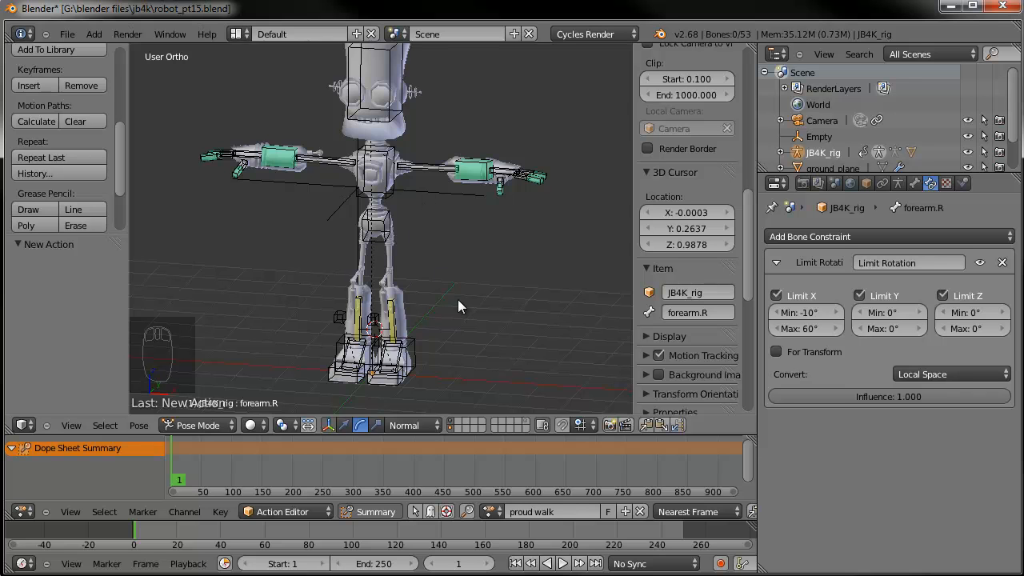
# Show the robot in the right side view, make the action editor taller and narrow the properties area, framing the legs
pyautogui.press('KP_3')
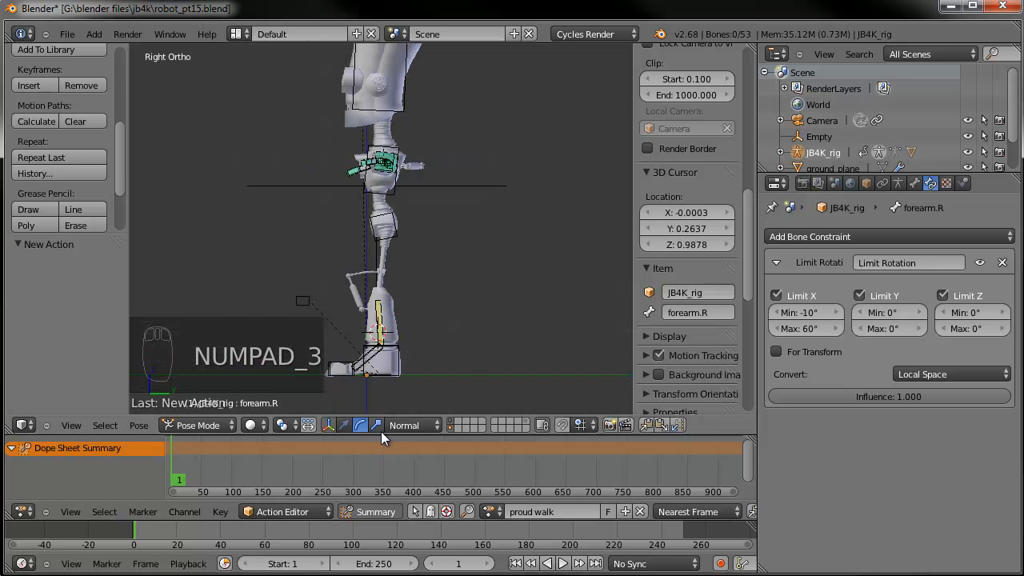
pyautogui.moveTo(381, 436); pyautogui.dragTo(381, 414)
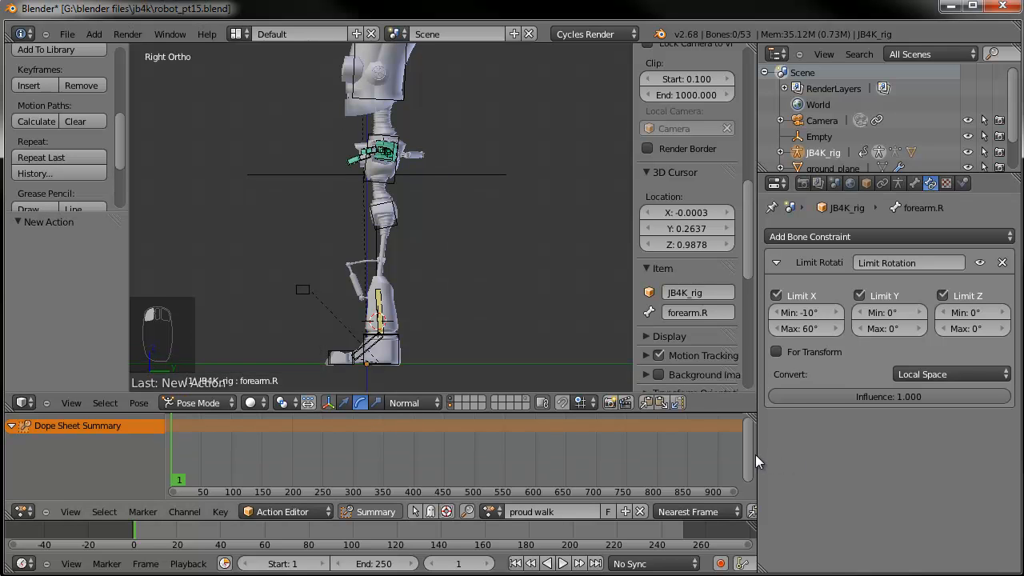
pyautogui.moveTo(755, 455); pyautogui.dragTo(857, 454)
pyautogui.scroll(-1, 602, 299)
pyautogui.keyDown('shift'); pyautogui.moveTo(590, 307); pyautogui.dragTo(598, 248, button='middle'); pyautogui.keyUp('shift')
pyautogui.scroll(2, 598, 266)
pyautogui.keyDown('shift'); pyautogui.moveTo(566, 308); pyautogui.dragTo(569, 319, button='middle'); pyautogui.keyUp('shift')
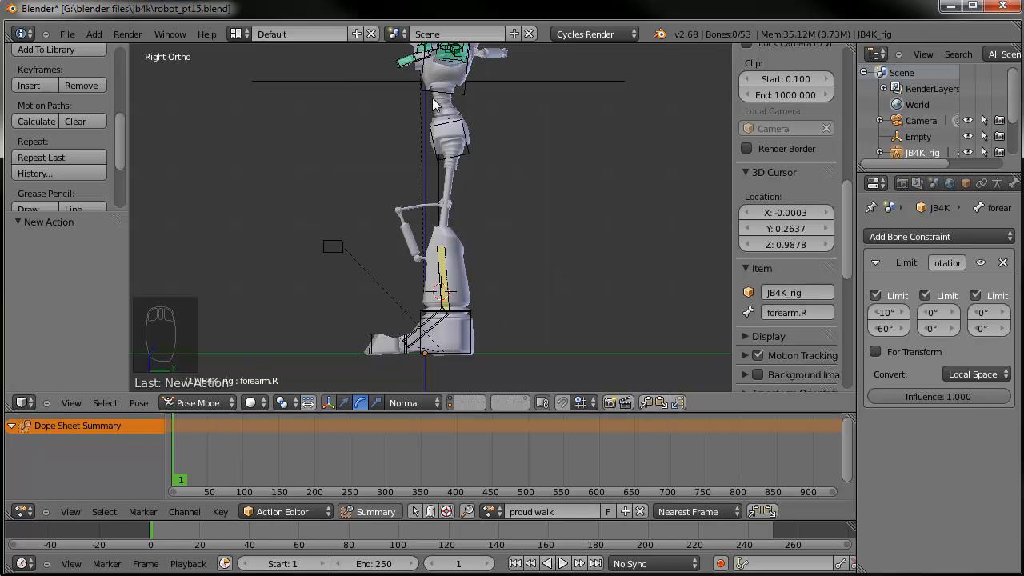
# Zoom the action editor's time range in to roughly the first 50 frames
pyautogui.moveTo(252, 452); pyautogui.dragTo(492, 451, button='middle')
pyautogui.scroll(12, 481, 451)
pyautogui.moveTo(403, 447); pyautogui.dragTo(512, 458, button='middle')
pyautogui.scroll(10, 494, 471)
pyautogui.moveTo(328, 475); pyautogui.dragTo(557, 457, button='middle')
pyautogui.scroll(8, 480, 456)
pyautogui.scroll(6, 464, 461)
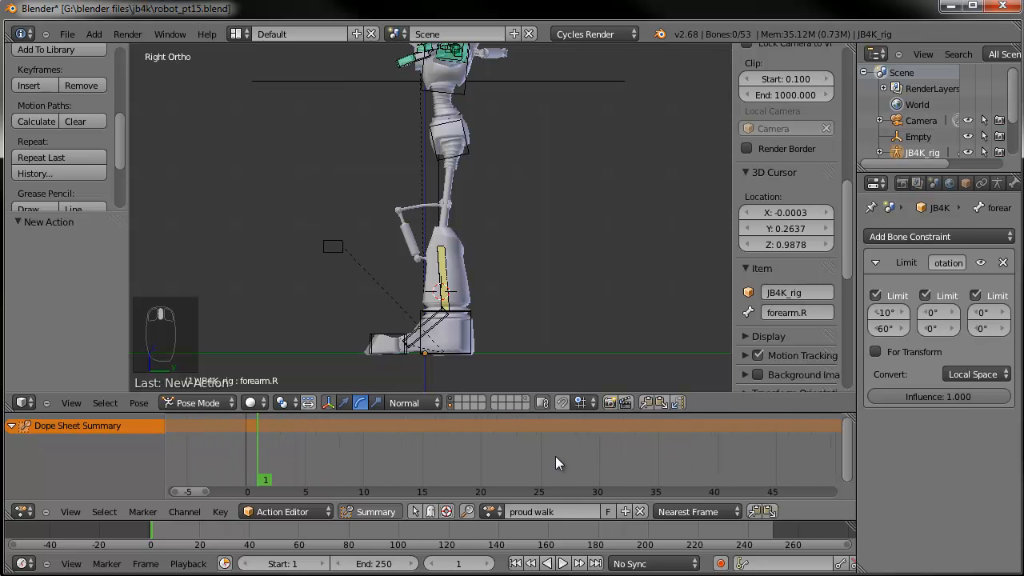
# Move the heel.L bone forward into a stride and rotate it about 27° so the toes point upward
pyautogui.rightClick(471, 341)
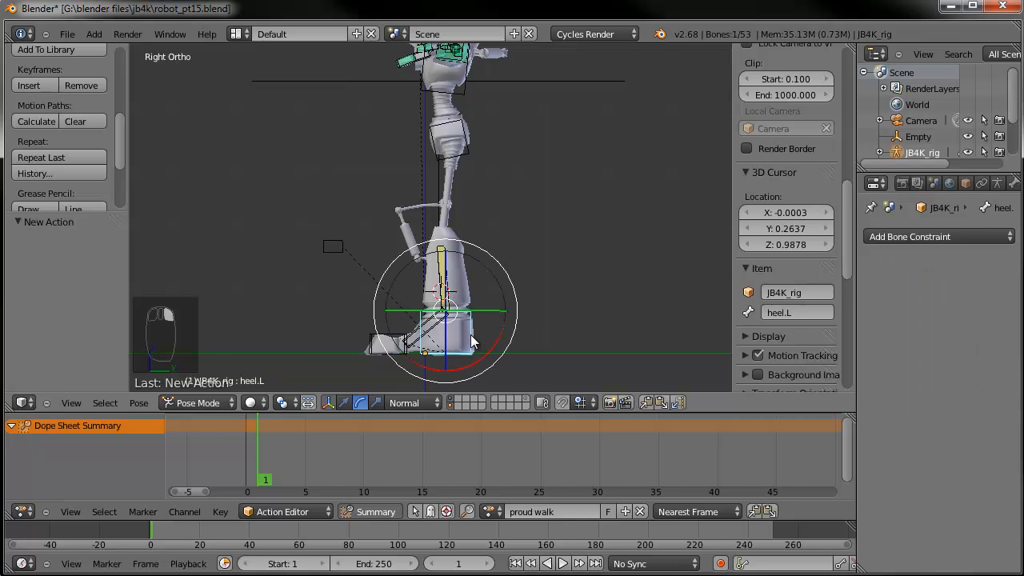
pyautogui.press('g')
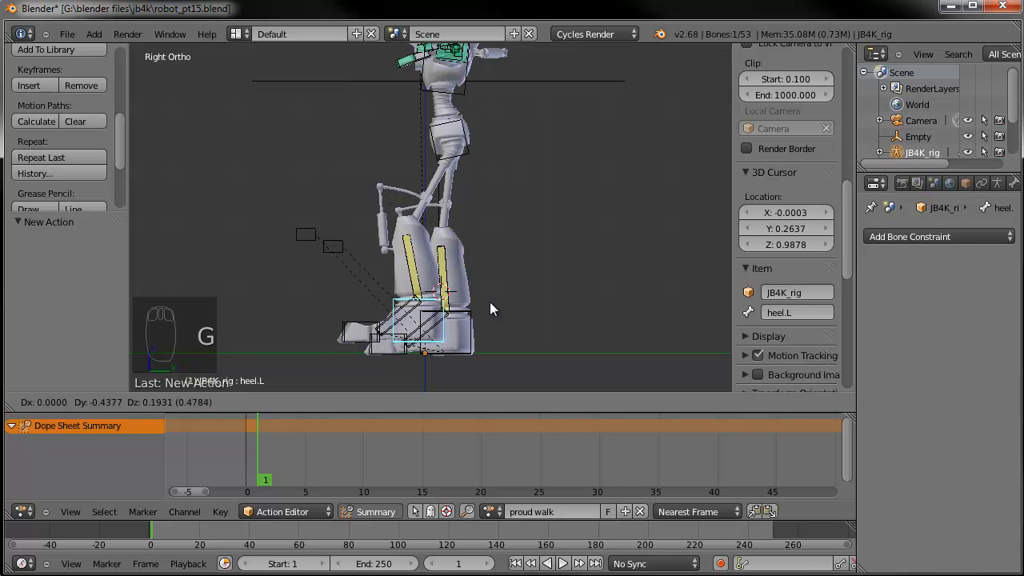
pyautogui.click(488, 301)
pyautogui.press('r')
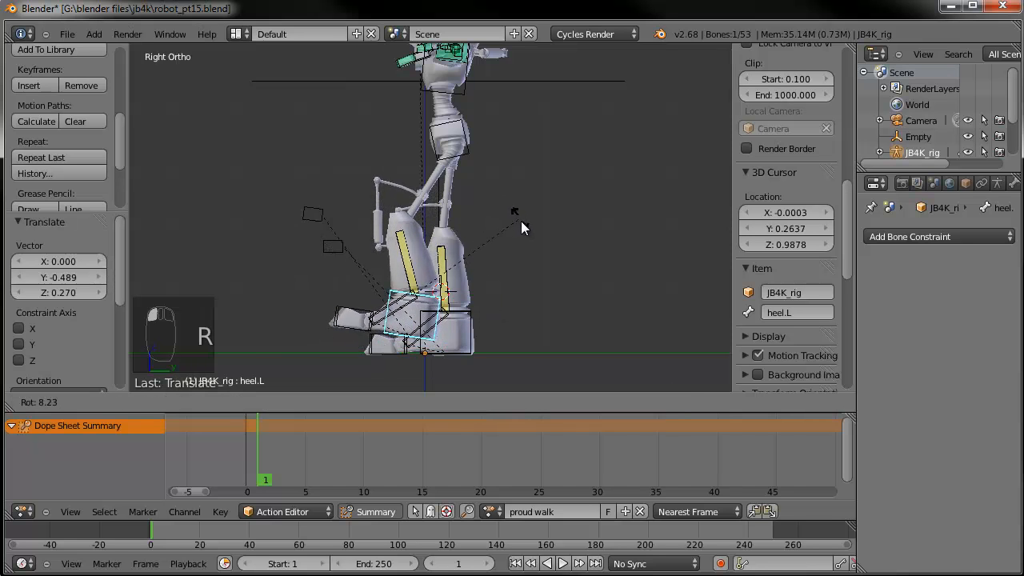
pyautogui.click(536, 256)
pyautogui.press('g')
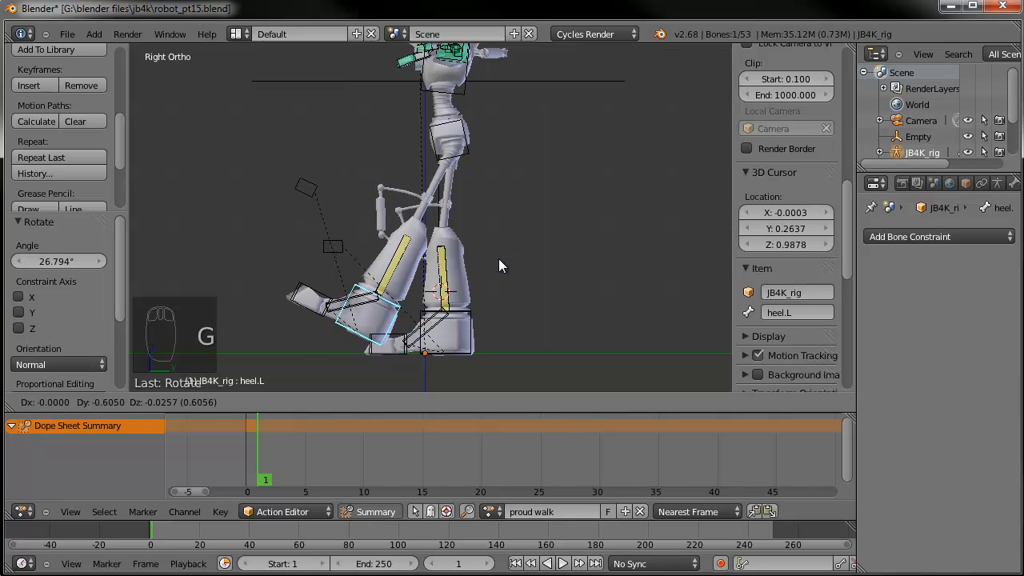
pyautogui.click(498, 261)
# Lower the hips bone by about 0.167, and shift heel.L about 0.142 along Y and -0.090 along Z
pyautogui.rightClick(463, 131)
pyautogui.press('g')
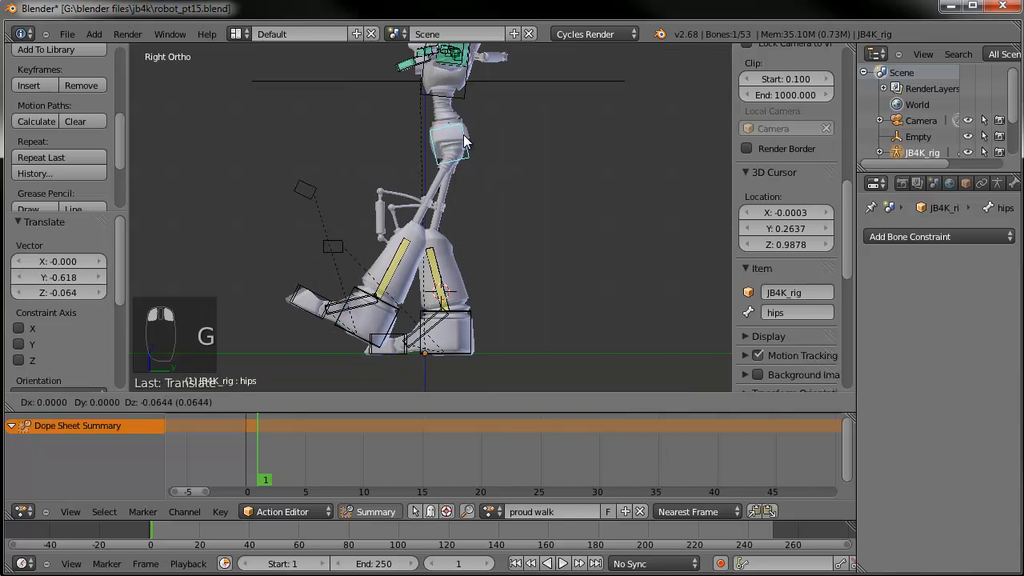
pyautogui.click(465, 151)
pyautogui.rightClick(399, 312)
pyautogui.press('g')
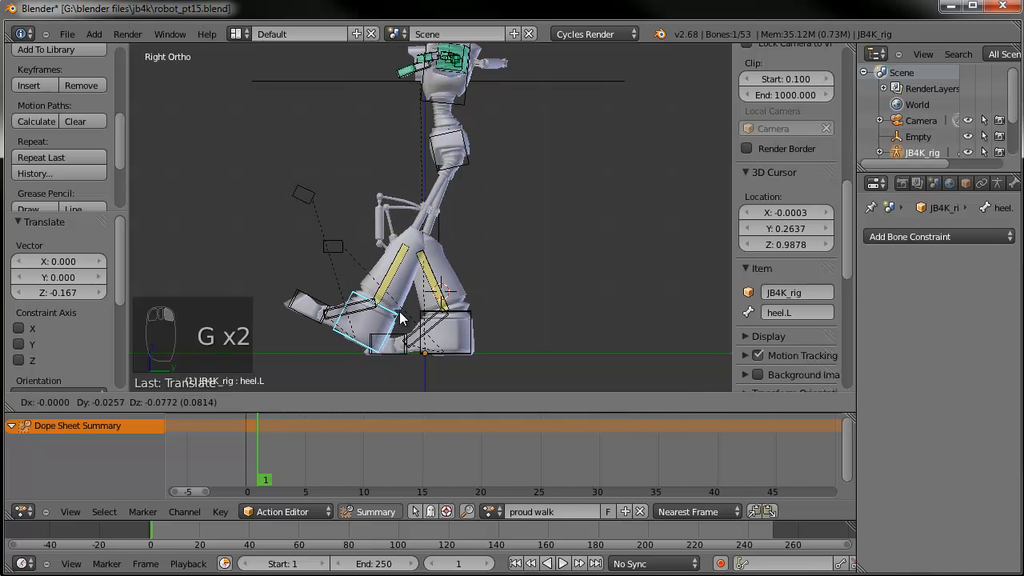
pyautogui.click(406, 318)
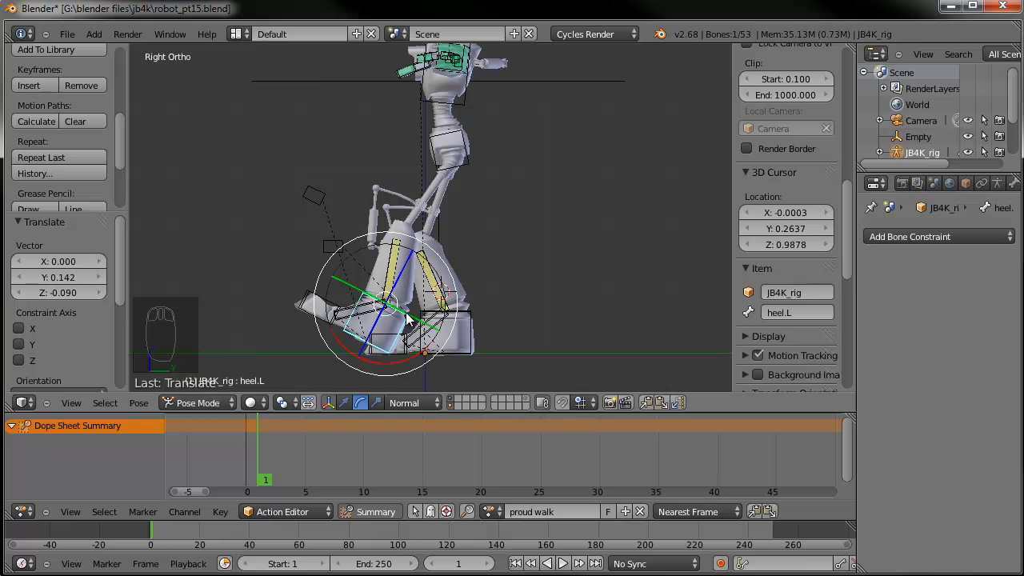
# Move the heel.R bone backward along Y by about 0.862
pyautogui.rightClick(471, 324)
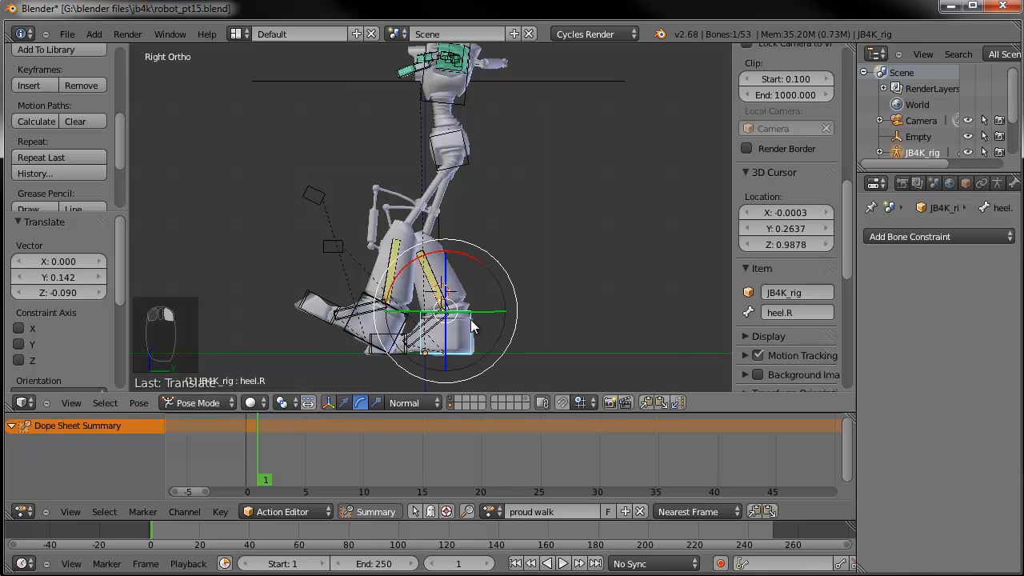
pyautogui.press('g')
pyautogui.click(524, 313)
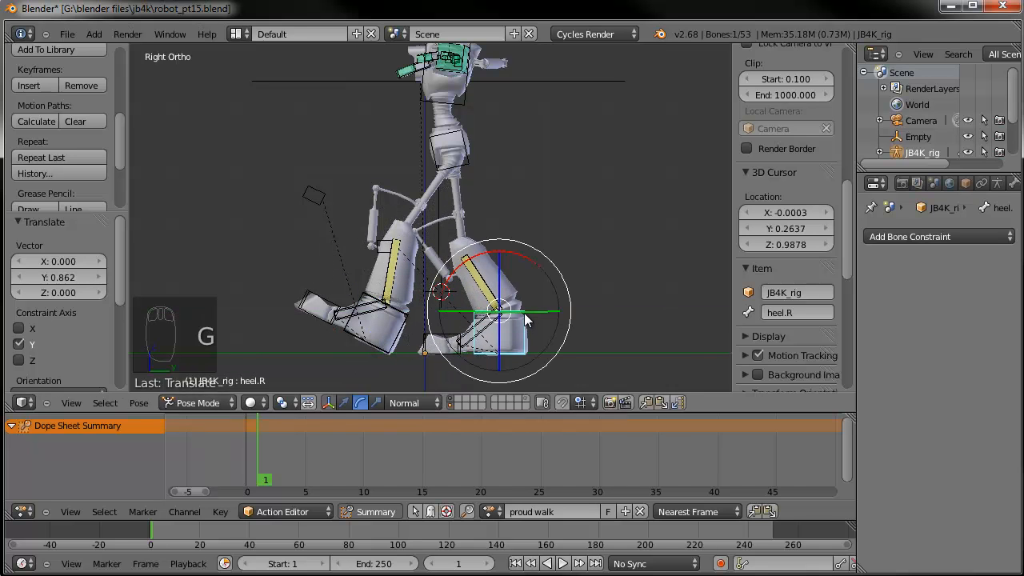
# Turn on automatic keyframing and rotate the heel.L bone by about -1.4° to key it at frame 1
pyautogui.click(720, 565)
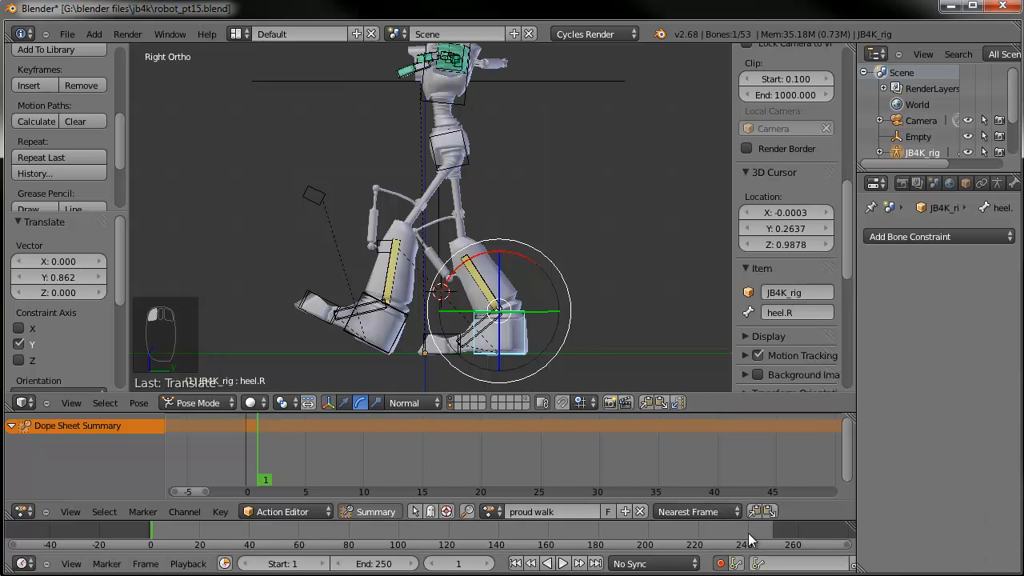
pyautogui.rightClick(410, 328)
pyautogui.press('r')
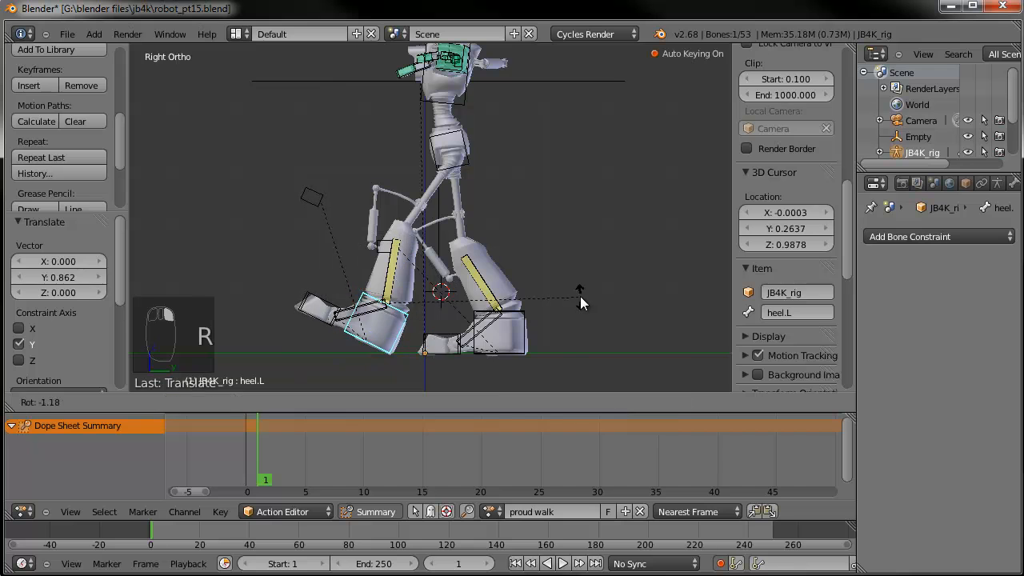
pyautogui.click(581, 296)
# Move heel.R about 0.541 further back, and rotate foot.R about -21.4° to raise the rear heel off the ground
pyautogui.rightClick(526, 340)
pyautogui.press('g')
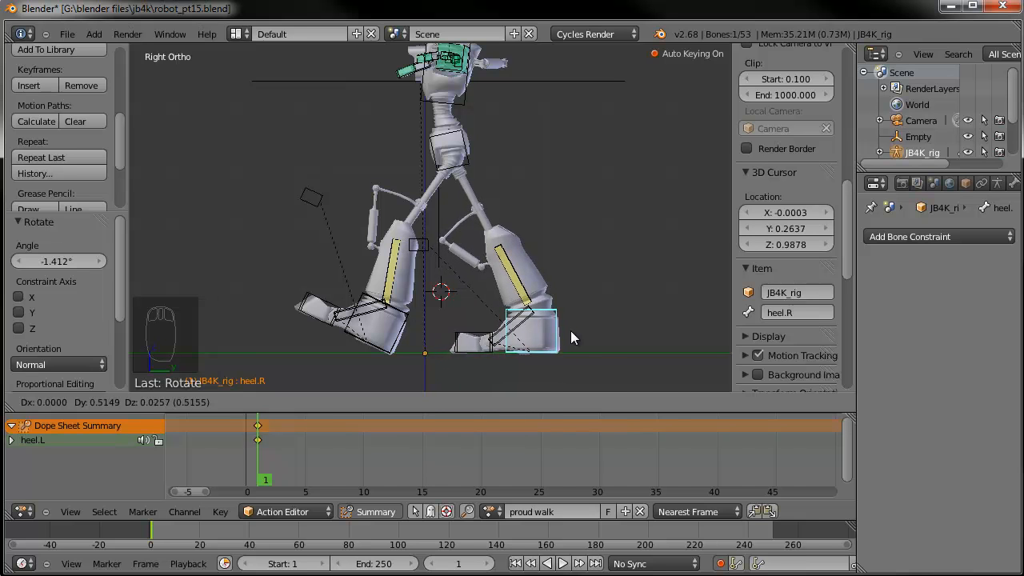
pyautogui.click(568, 330)
pyautogui.rightClick(528, 334)
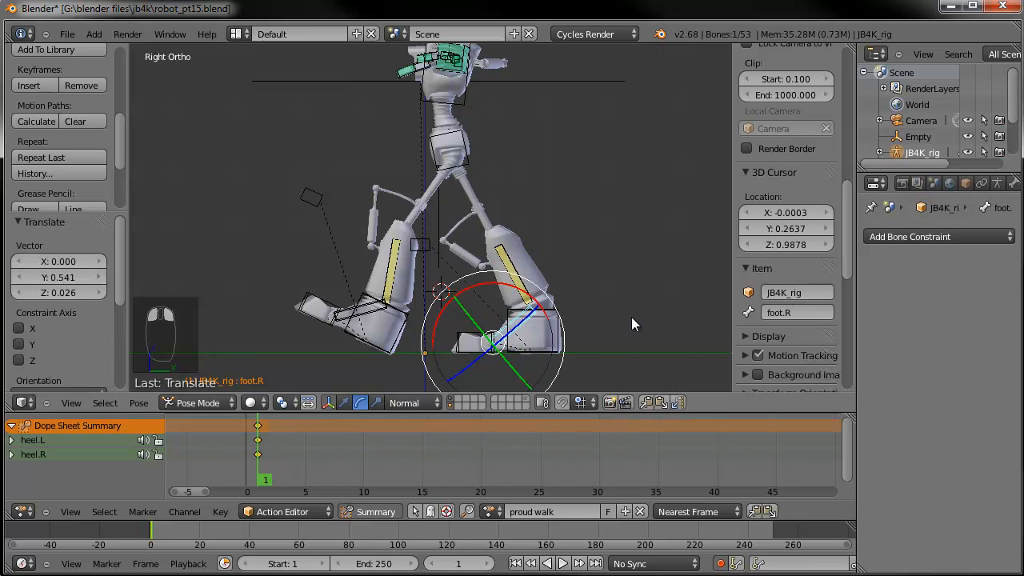
pyautogui.press('r')
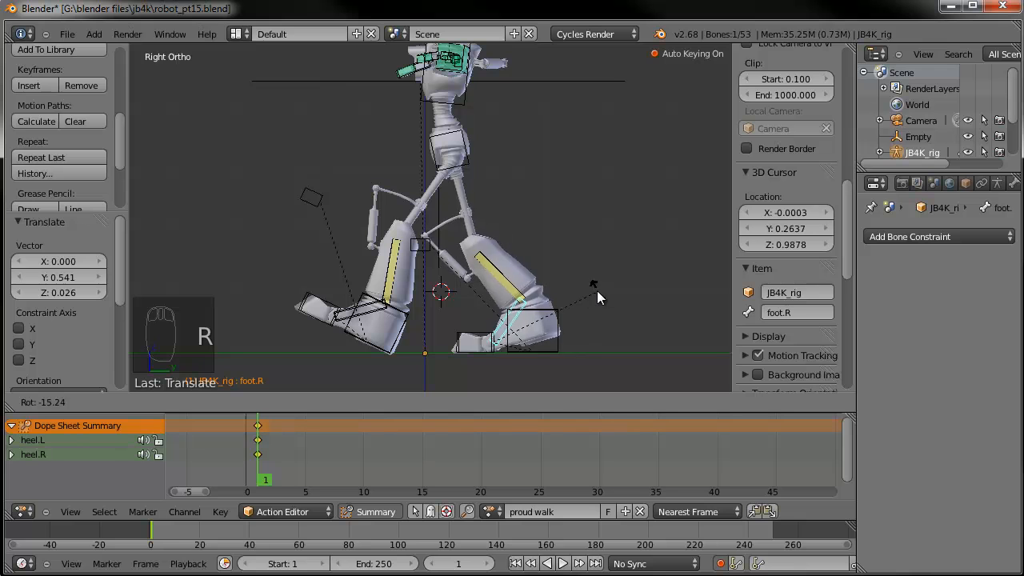
pyautogui.click(586, 288)
# Move the heel.R bone another 0.206 or so backward, constrained to the Y axis
pyautogui.rightClick(500, 349)
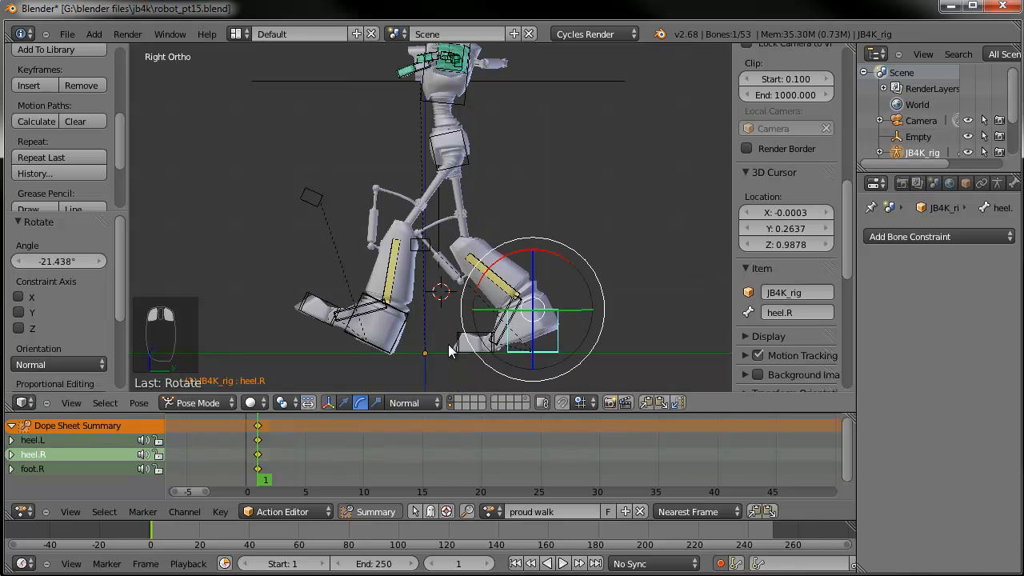
pyautogui.press('g')
pyautogui.press('y')
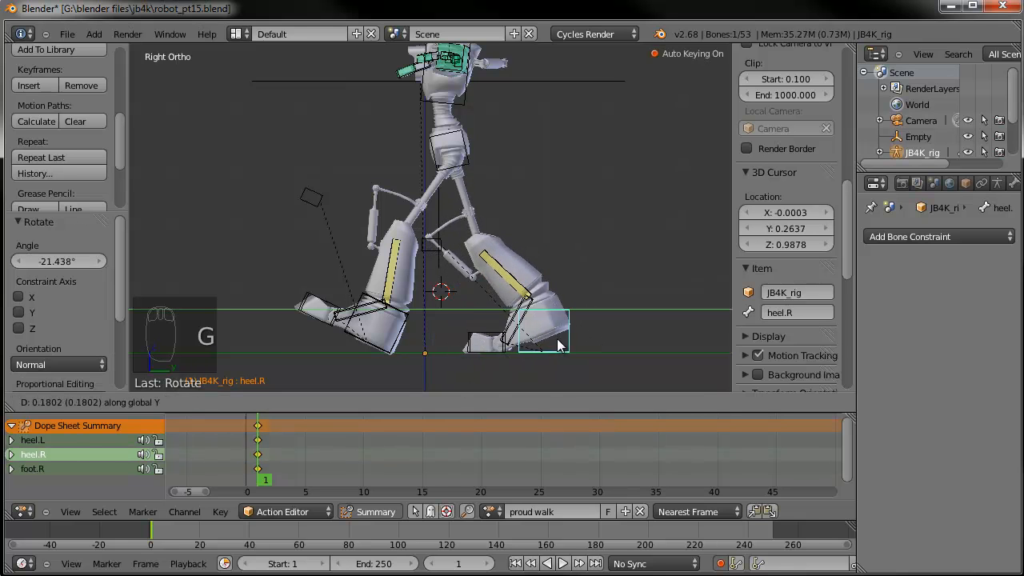
pyautogui.click(560, 344)
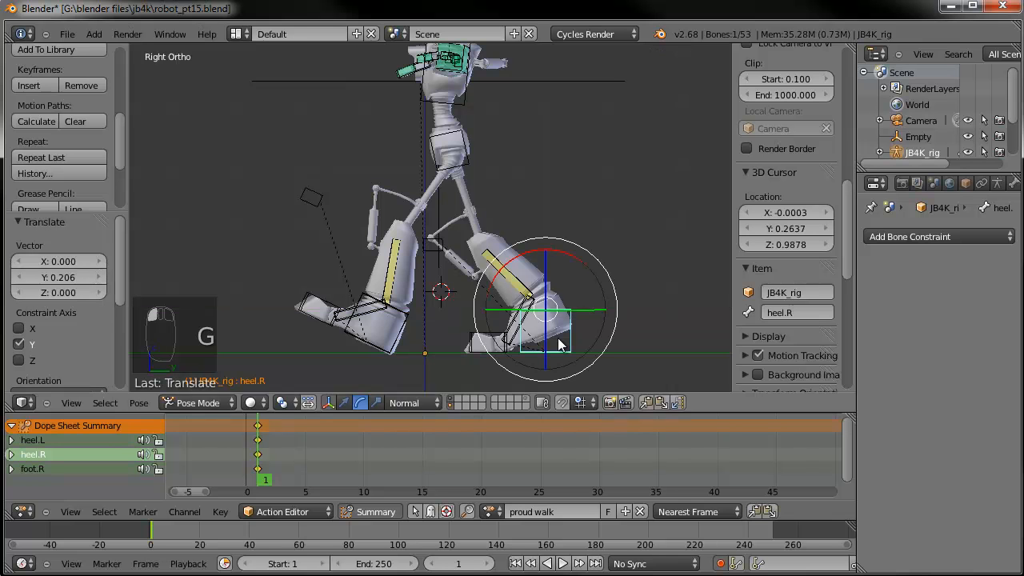
# Rotate the toe.L bone about 20.9° around X to bend the front toes upward
pyautogui.hotkey('ctrl', 'Tab')
pyautogui.rightClick(332, 302)
pyautogui.rightClick(317, 301)
pyautogui.moveTo(315, 261); pyautogui.dragTo(336, 263)
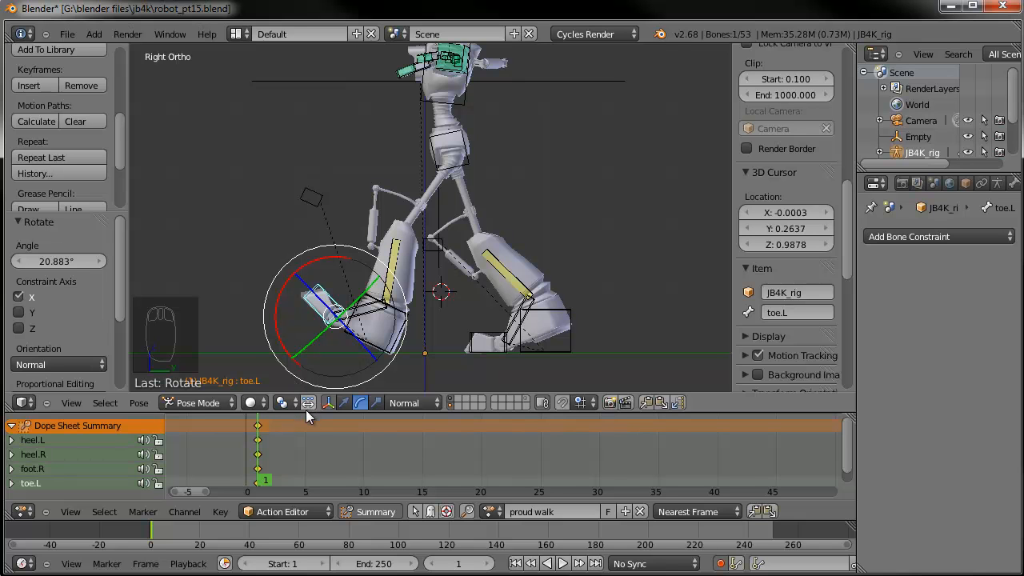
# Enlarge the action editor and insert a LocRotScale keyframe for the foot.L bone at frame 1
pyautogui.moveTo(305, 410); pyautogui.dragTo(305, 368)
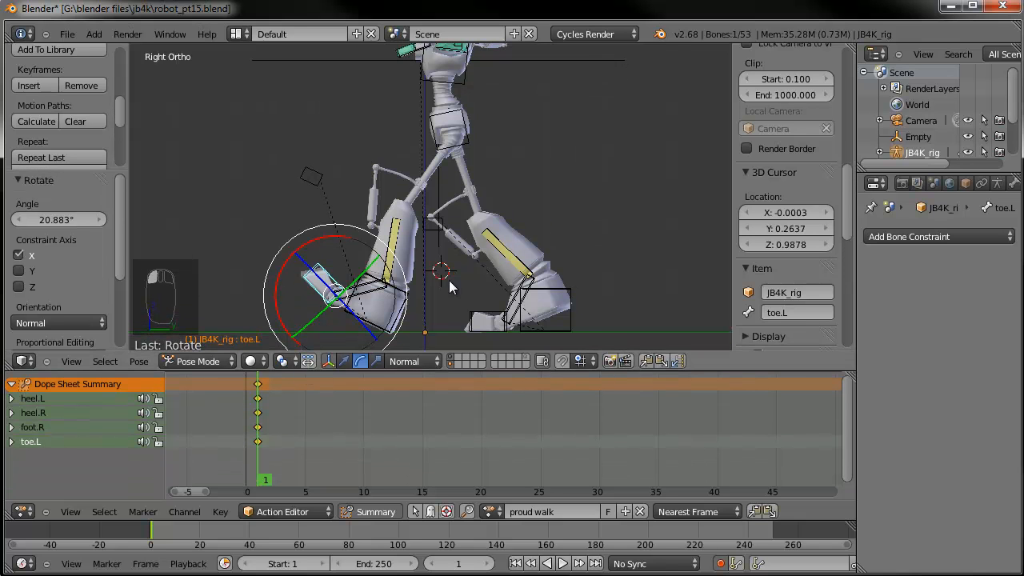
pyautogui.keyDown('shift'); pyautogui.moveTo(447, 299); pyautogui.dragTo(450, 283, button='middle'); pyautogui.keyUp('shift')
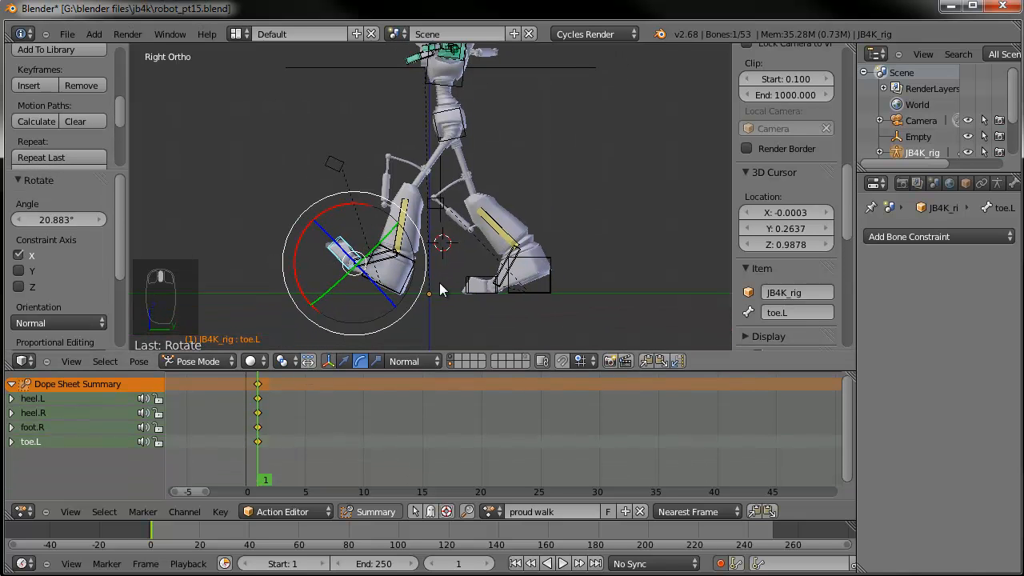
pyautogui.rightClick(390, 259)
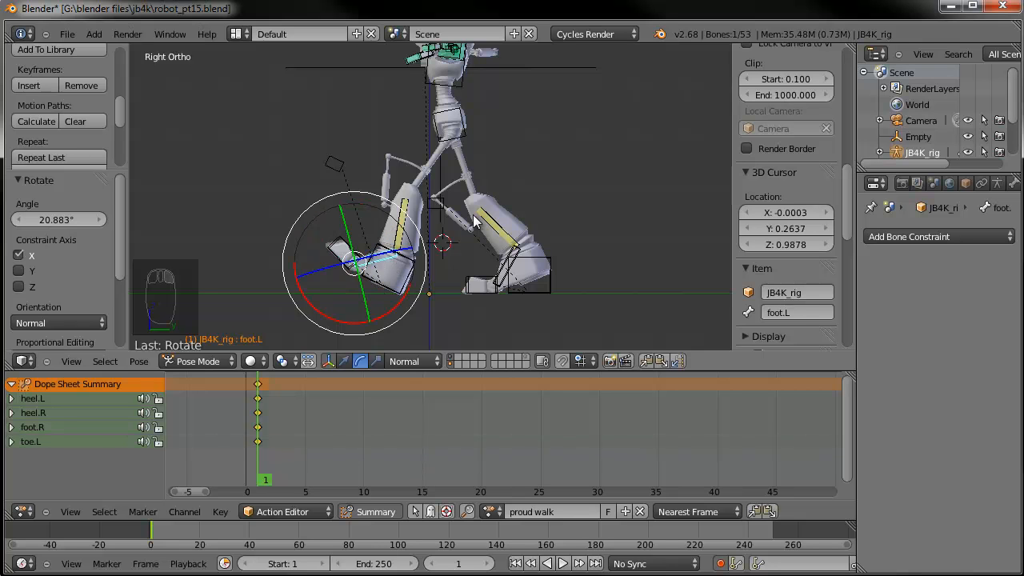
pyautogui.press('i')
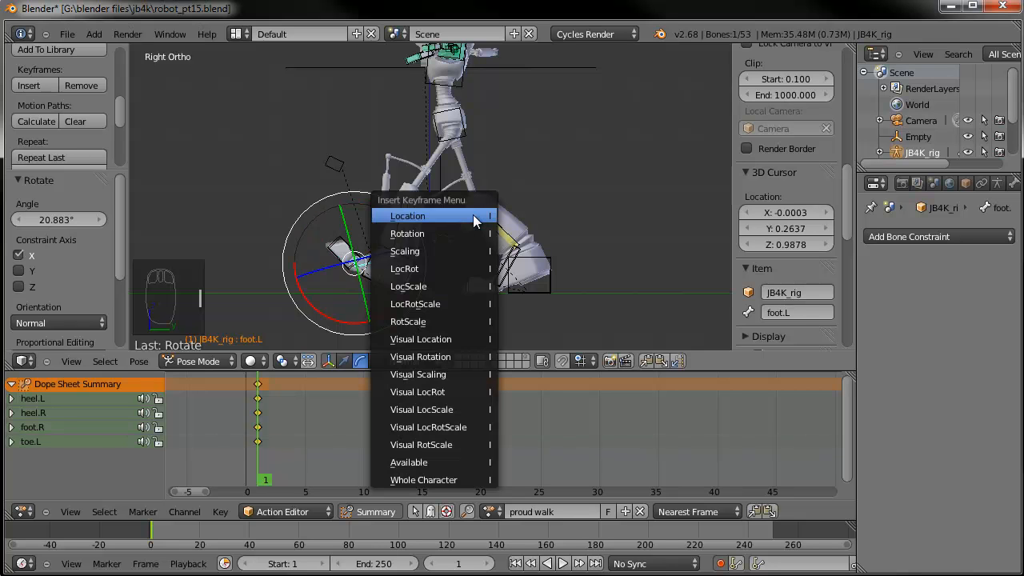
pyautogui.click(451, 303)
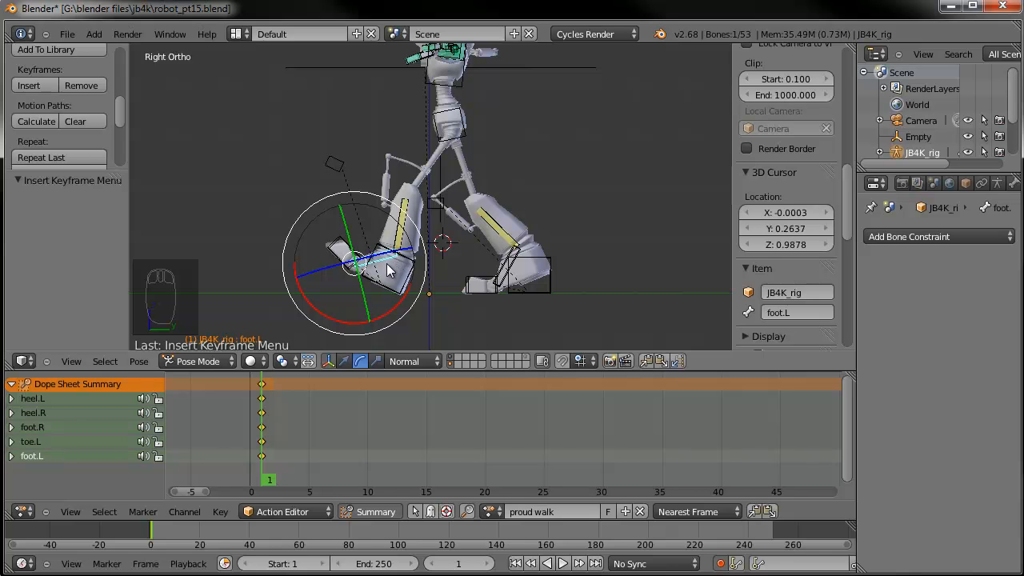
pyautogui.scroll(2, 316, 434)
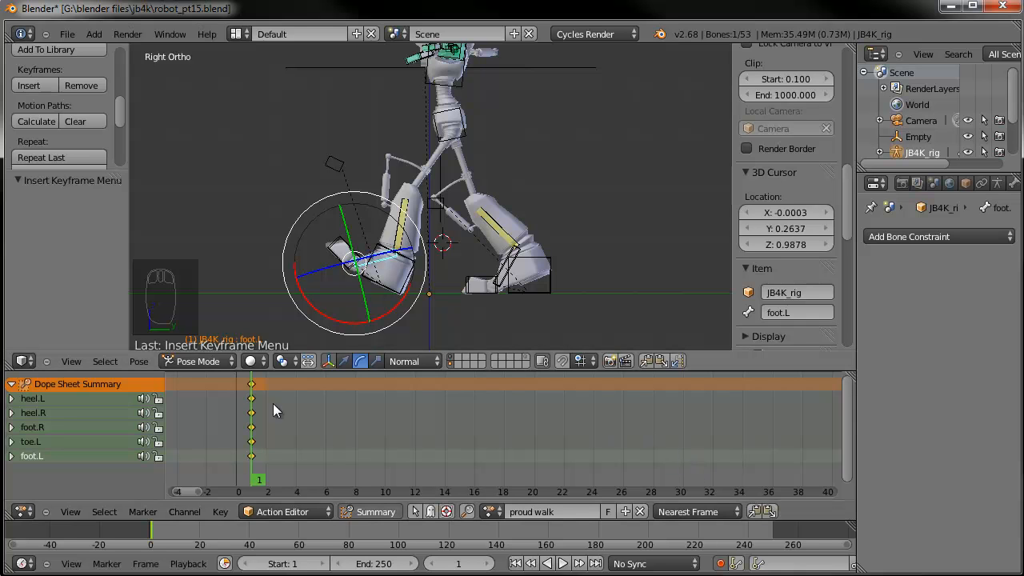
pyautogui.moveTo(256, 456); pyautogui.dragTo(415, 454)
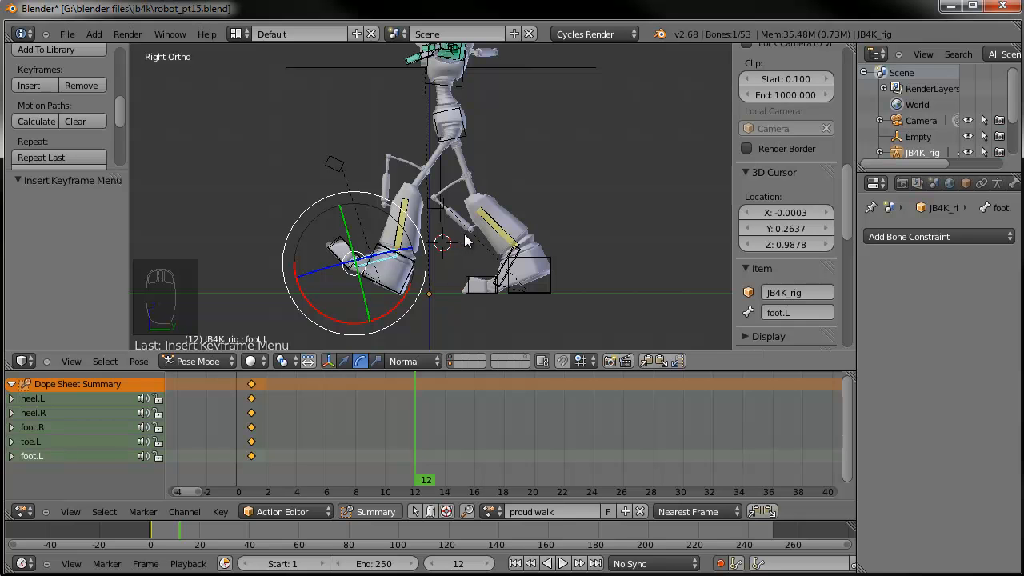
pyautogui.rightClick(467, 140)
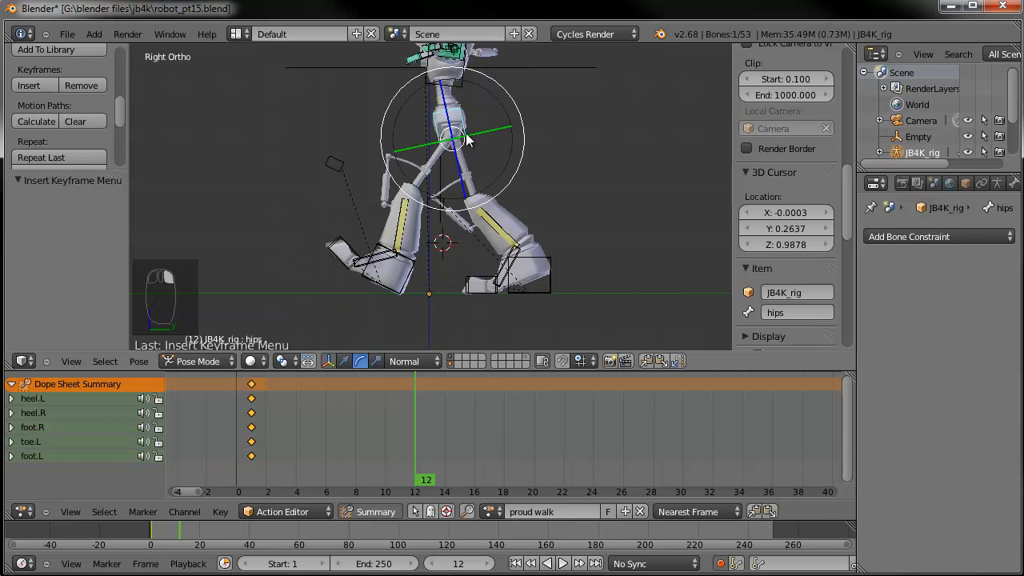
pyautogui.press('g')
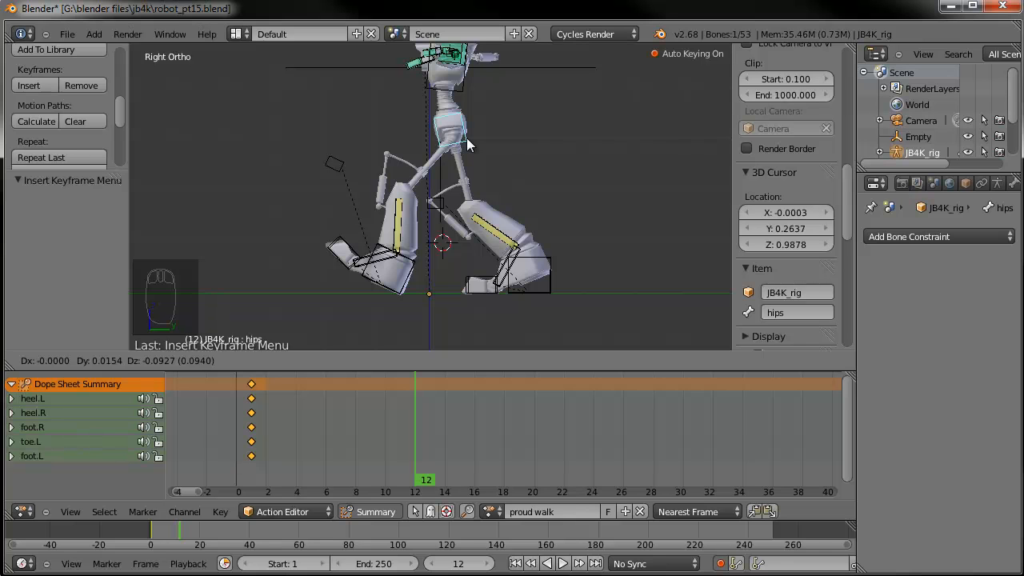
pyautogui.click(466, 139)
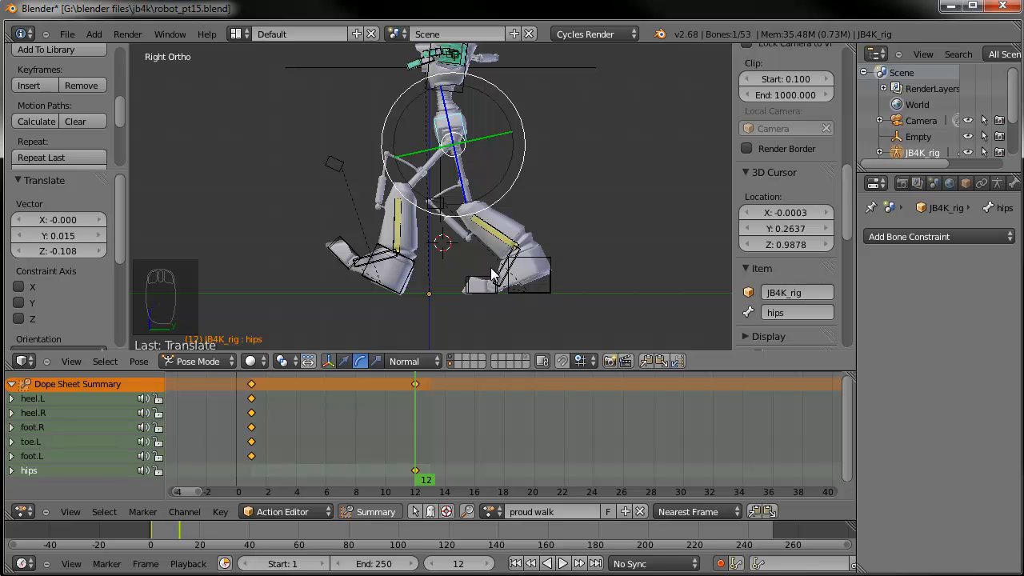
pyautogui.hotkey('ctrl', 'z')
pyautogui.hotkey('ctrl', 'z')
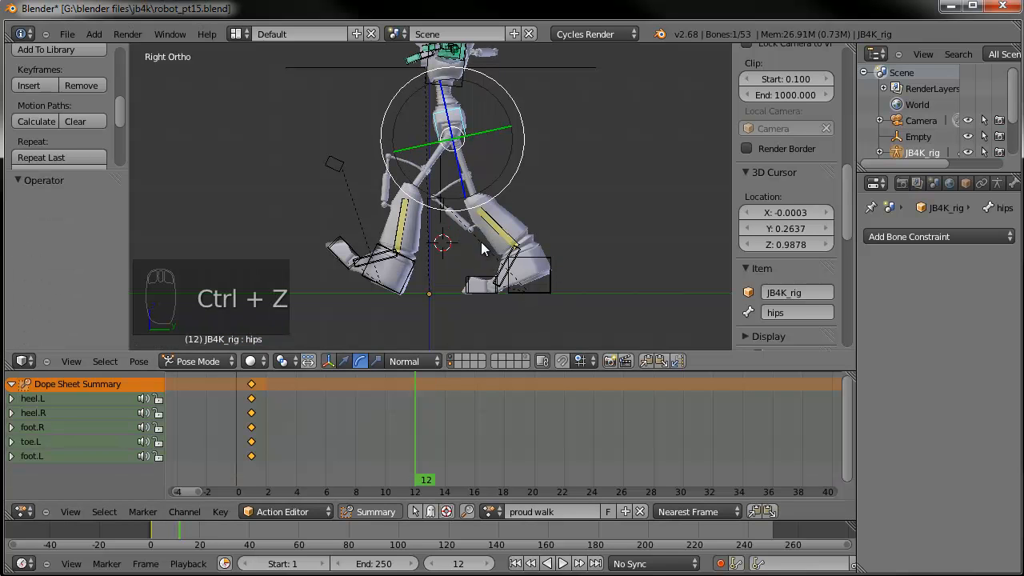
pyautogui.click(517, 563)
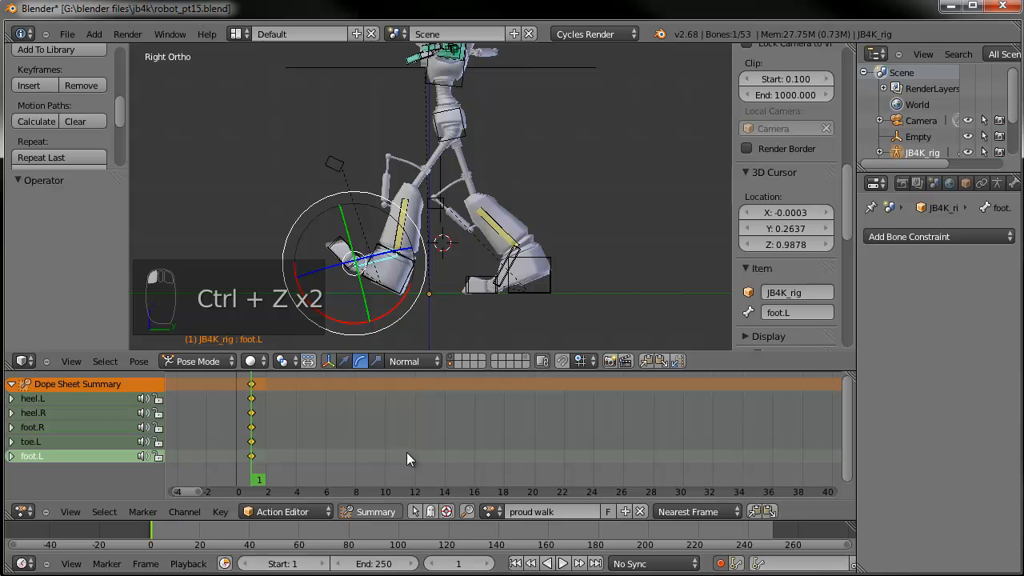
# At frame 1, lower the hips bone about 0.154 and shift it about 0.093 backward along Y
pyautogui.rightClick(470, 131)
pyautogui.press('g')
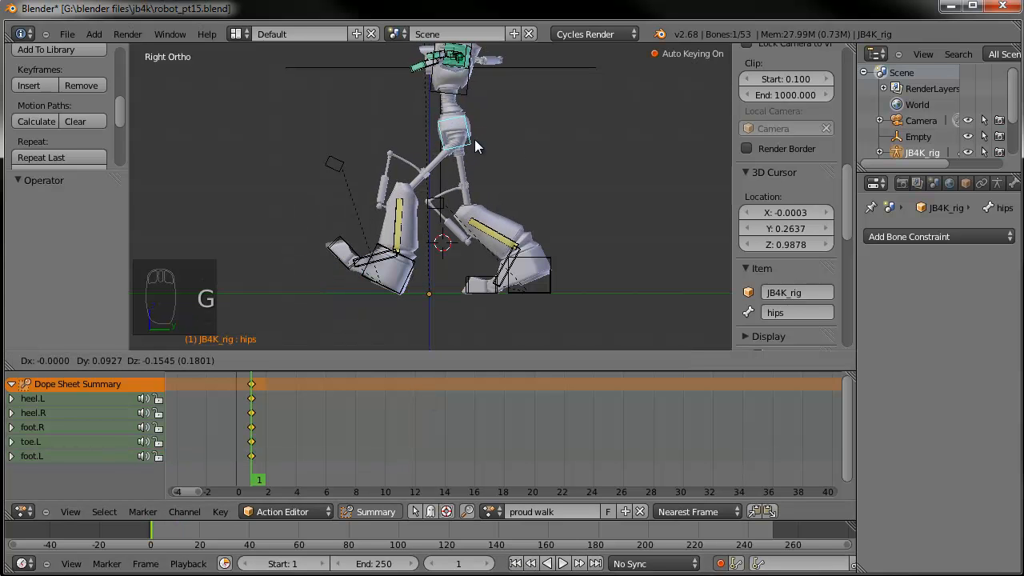
pyautogui.click(474, 139)
# At frame 6, rotate heel.L about -25.9° to level the front foot and lower it about 0.077 onto the ground
pyautogui.scroll(1, 264, 448)
pyautogui.moveTo(264, 448); pyautogui.dragTo(328, 445, button='middle')
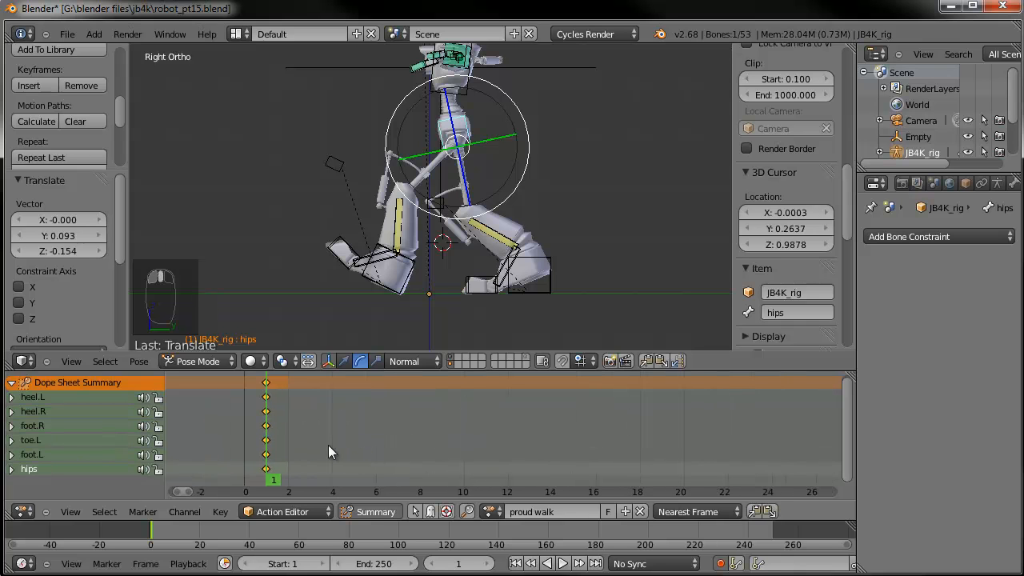
pyautogui.moveTo(279, 450); pyautogui.dragTo(344, 457)
pyautogui.click(269, 460)
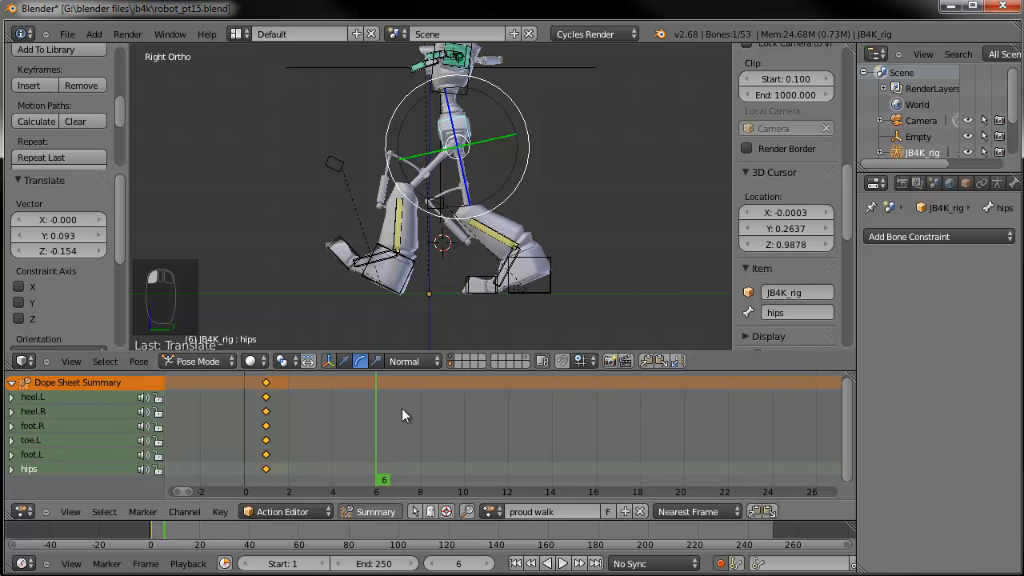
pyautogui.rightClick(412, 276)
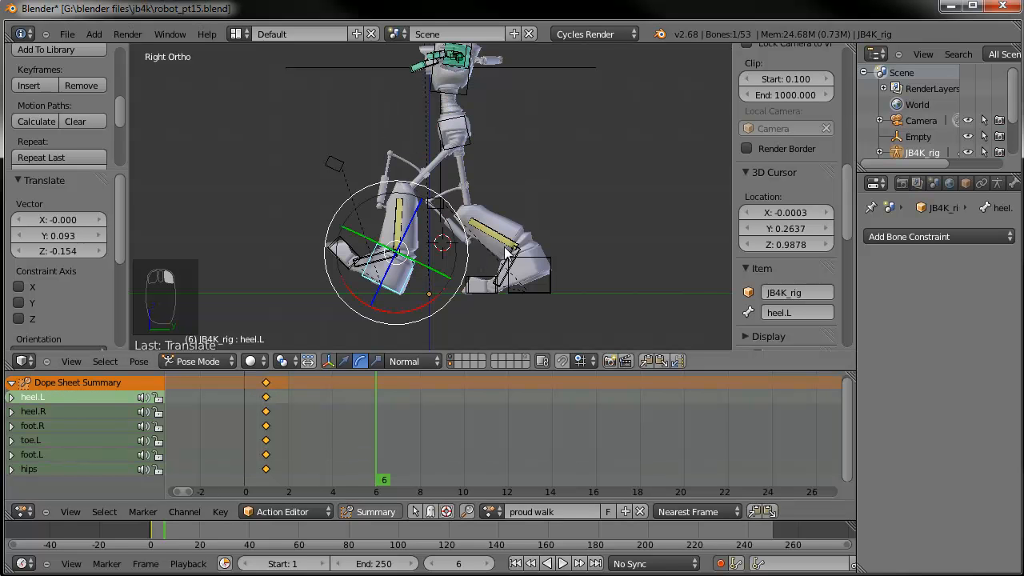
pyautogui.press('r')
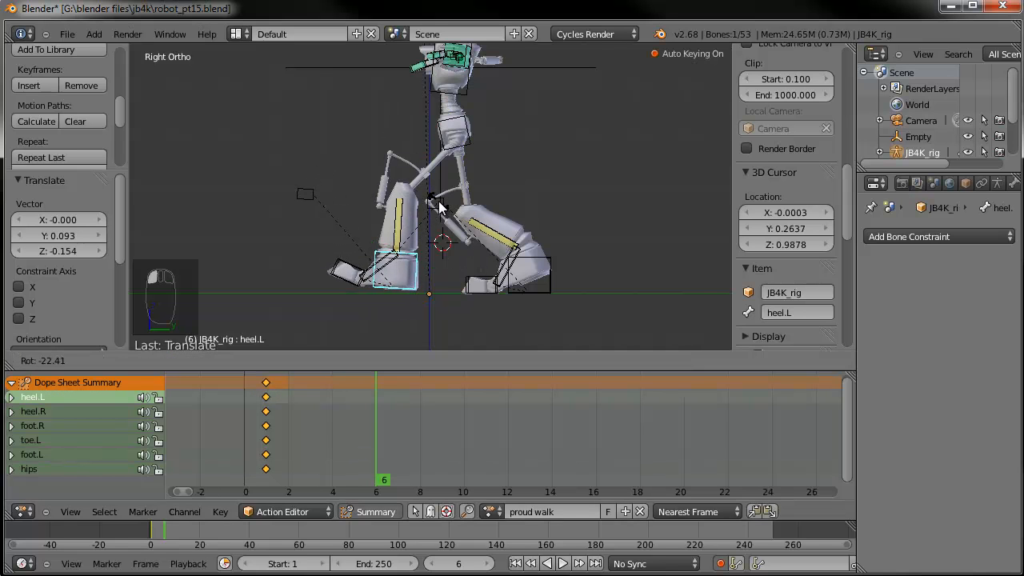
pyautogui.click(436, 206)
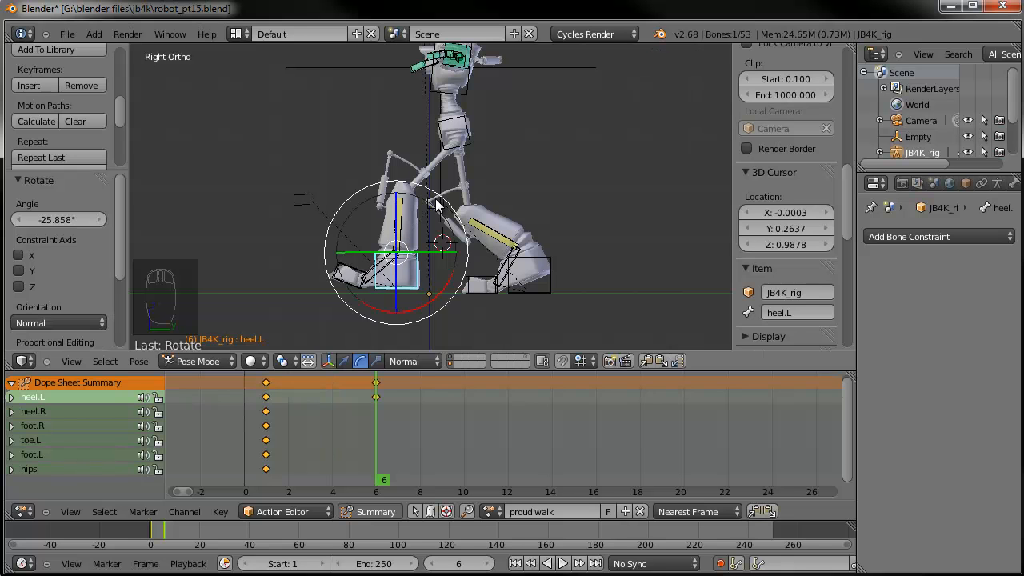
pyautogui.press('g')
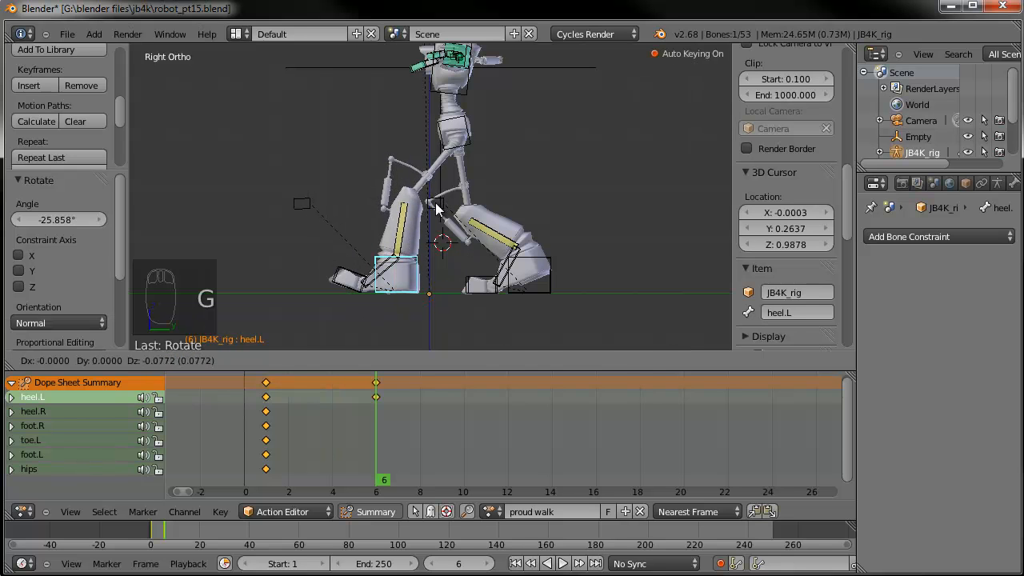
pyautogui.click(436, 209)
# Rotate the toe.L bone about -20.4° around X to lay the front toes flat on the ground
pyautogui.rightClick(347, 273)
pyautogui.press('r')
pyautogui.press('x')
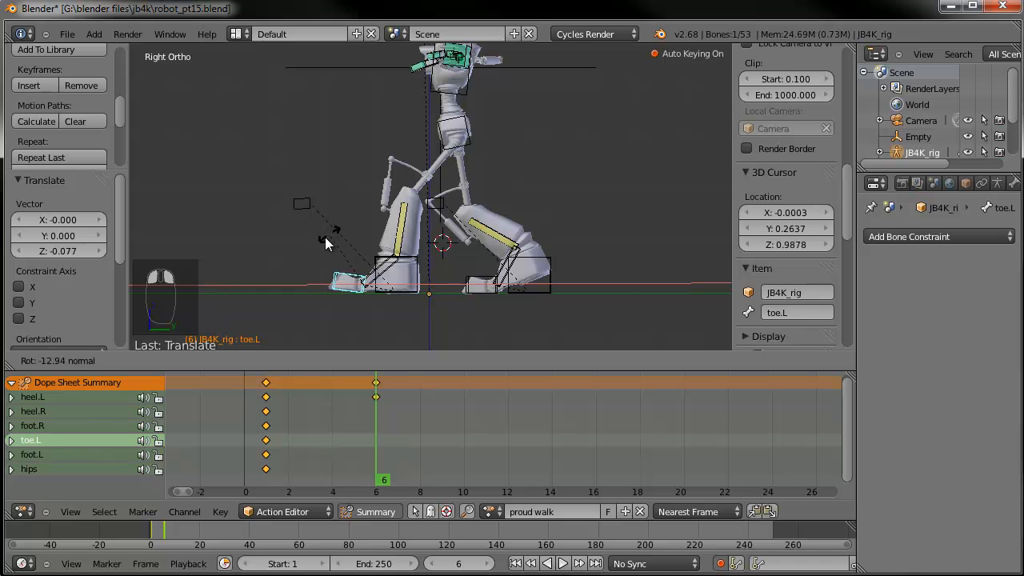
pyautogui.click(328, 235)
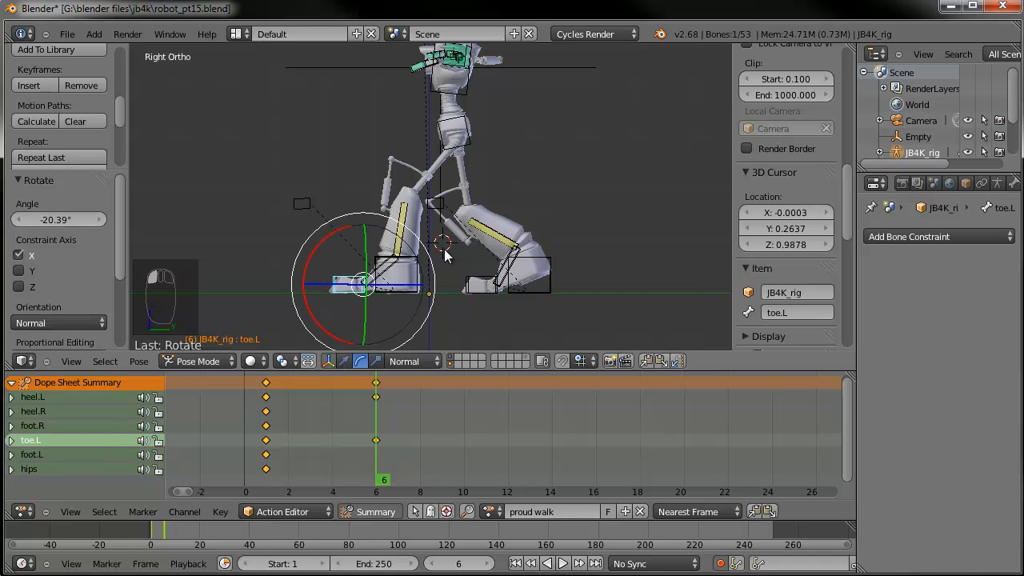
# Slide the heel.L bone about 0.680 backward along the global Y axis at frame 6
pyautogui.rightClick(417, 289)
pyautogui.press('g')
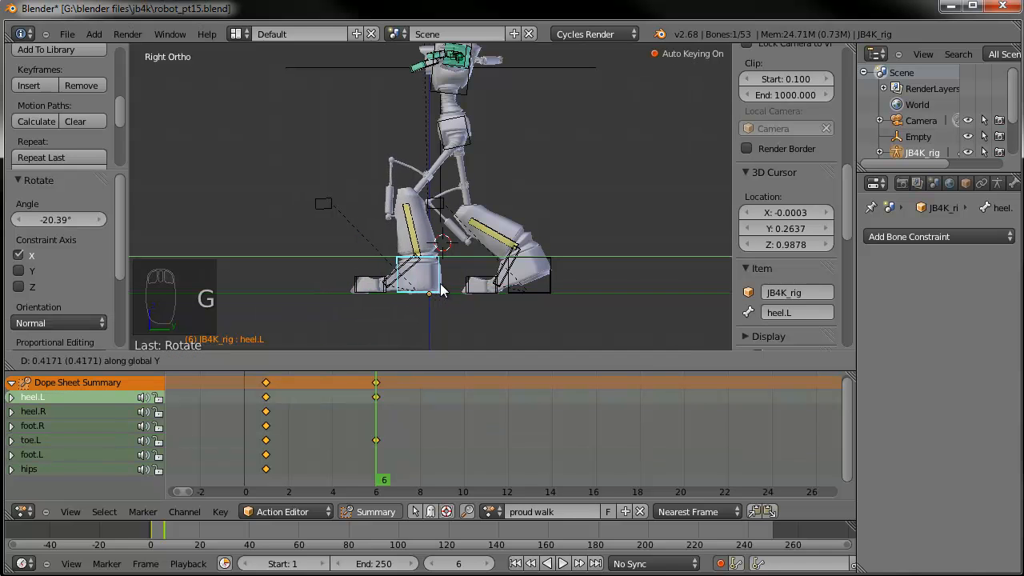
pyautogui.click(460, 280)
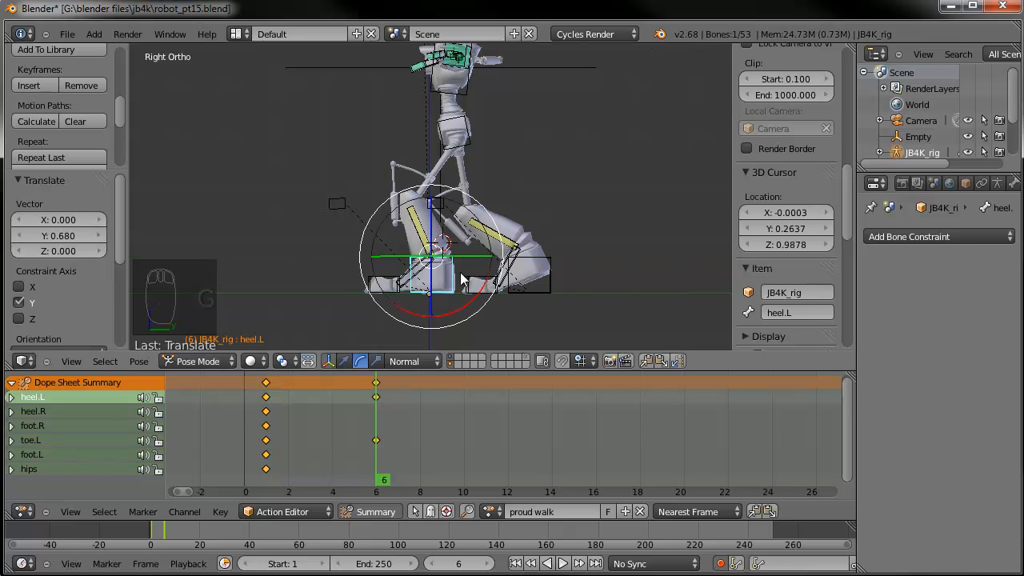
# Raise the hips bone about 0.124 and move it about 0.170 forward along Y at frame 6
pyautogui.rightClick(471, 144)
pyautogui.press('g')
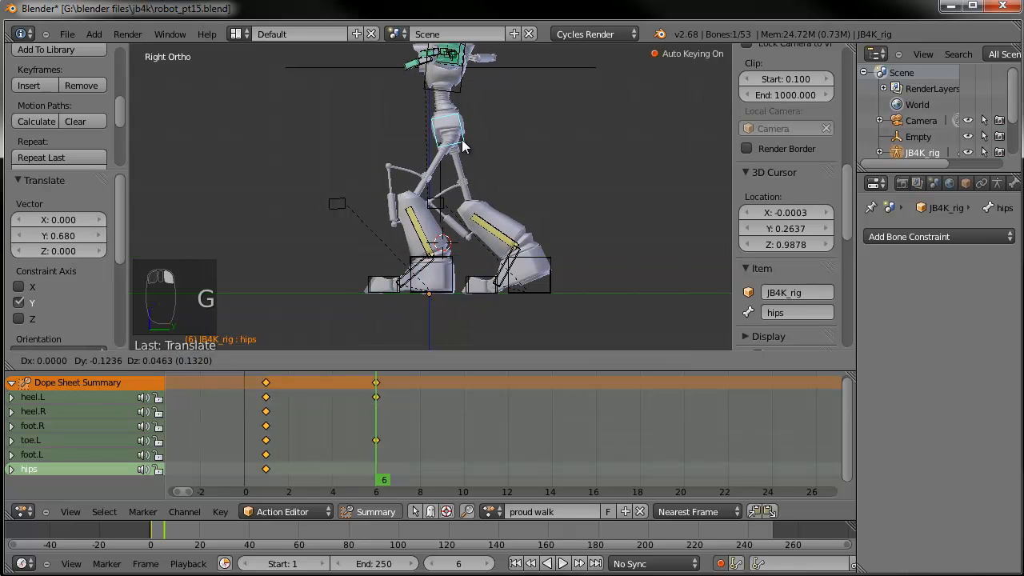
pyautogui.click(460, 137)
# Lift heel.R off the ground at frame 6: shift it about 0.124 forward and 0.139 up, rotate it -35.73°, then raise it about 0.5 more
pyautogui.rightClick(547, 258)
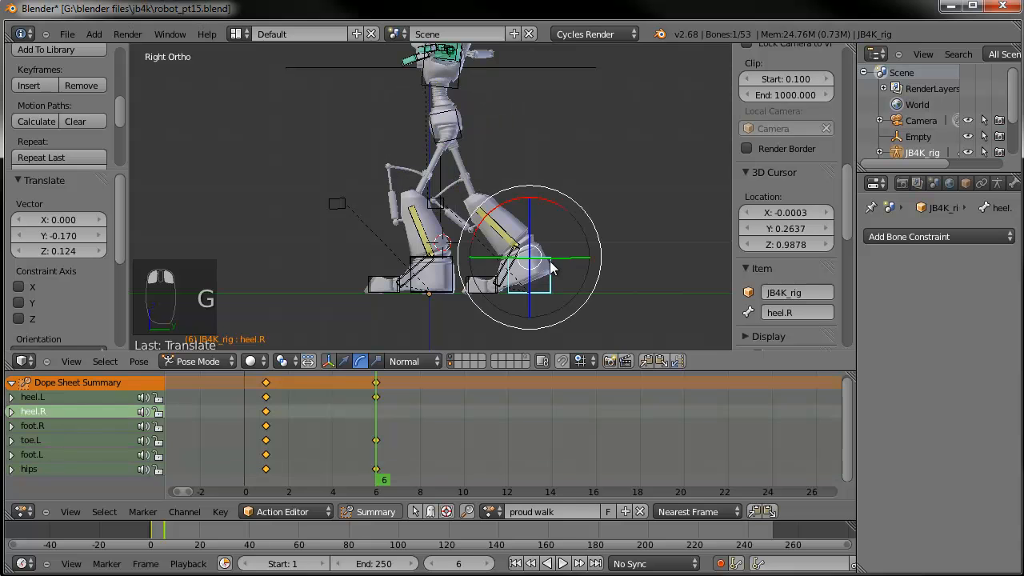
pyautogui.press('g')
pyautogui.click(554, 244)
pyautogui.press('r')
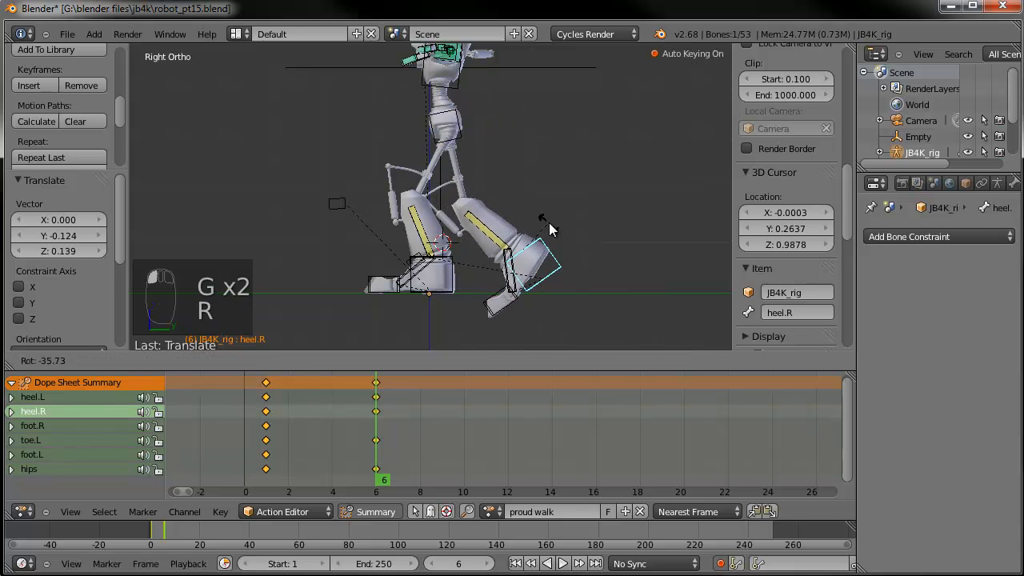
pyautogui.click(549, 222)
pyautogui.press('g')
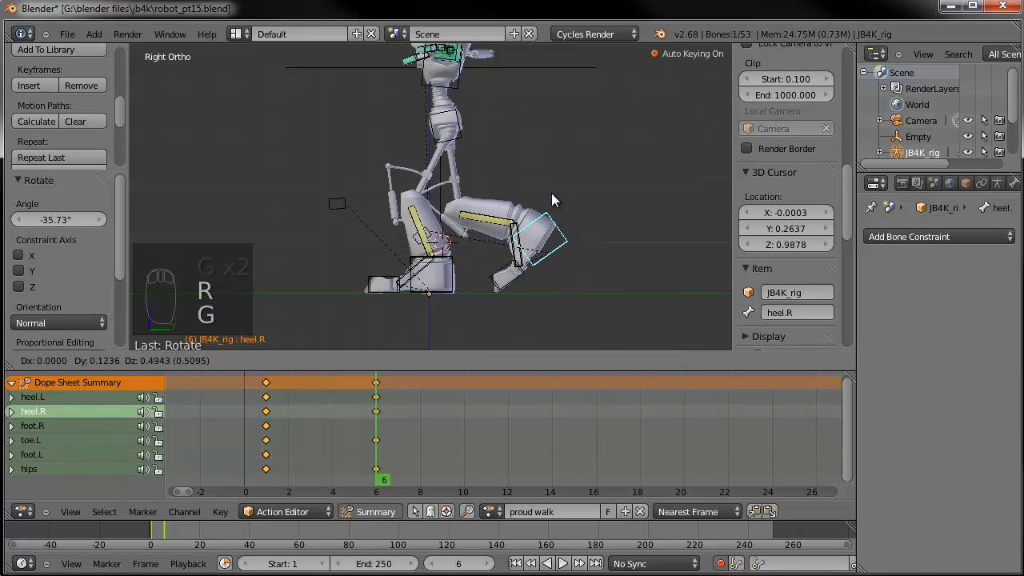
pyautogui.click(553, 193)
# Raise the hips bone another 0.139 or so and shift it about 0.077 further forward
pyautogui.rightClick(462, 133)
pyautogui.press('g')
pyautogui.click(457, 126)
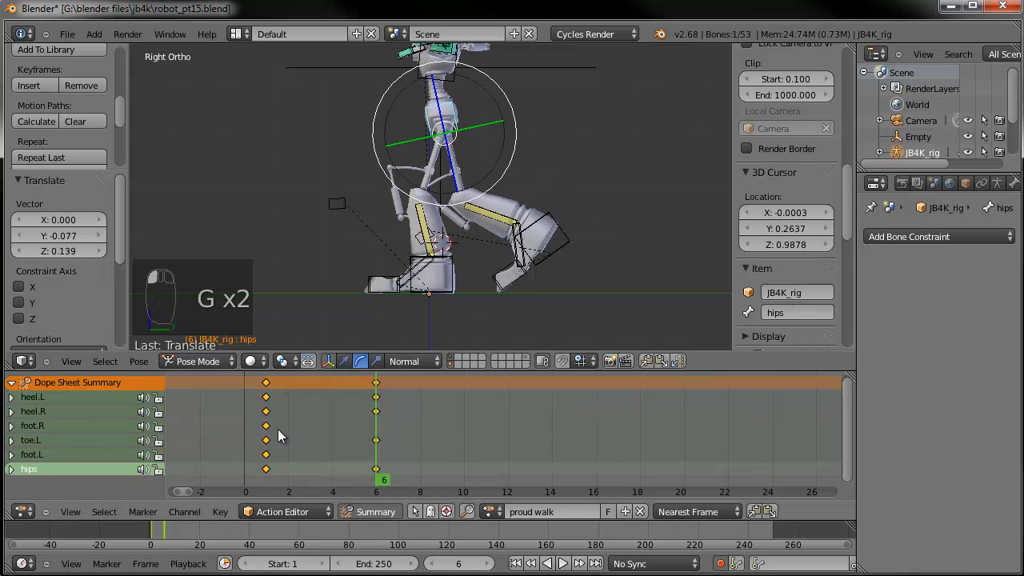
# Rotate the foot.R bone about 4.4° at frame 6 so that its channel is keyed there too
pyautogui.moveTo(268, 438)
pyautogui.mouseDown()
pyautogui.moveTo(390, 425)
pyautogui.moveTo(205, 408)
pyautogui.moveTo(379, 404)
pyautogui.moveTo(272, 416)
pyautogui.moveTo(305, 411)
pyautogui.moveTo(376, 432)
pyautogui.mouseUp()
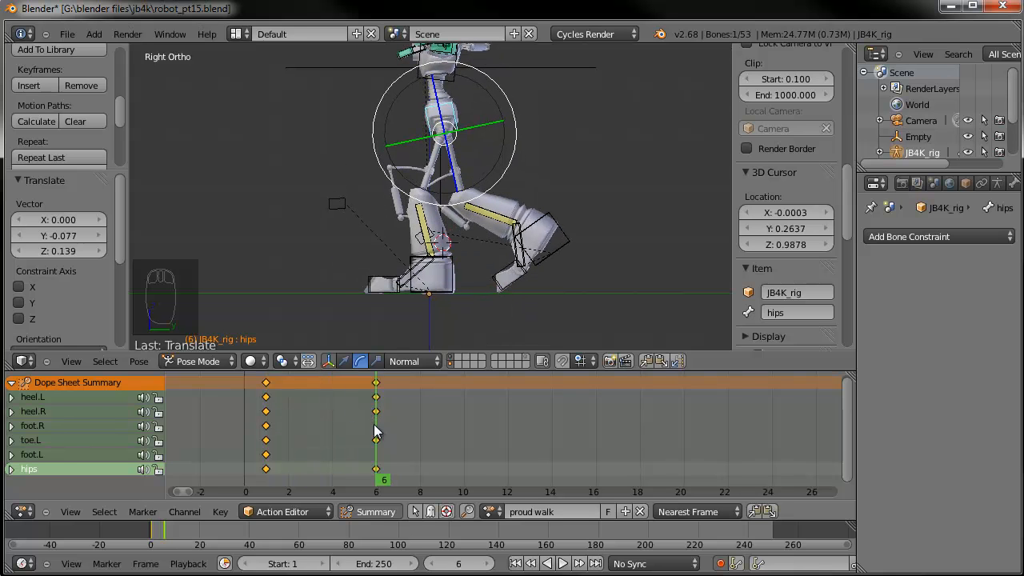
pyautogui.moveTo(390, 437)
pyautogui.mouseDown(button='middle')
pyautogui.moveTo(393, 423)
pyautogui.moveTo(392, 437)
pyautogui.mouseUp(button='middle')
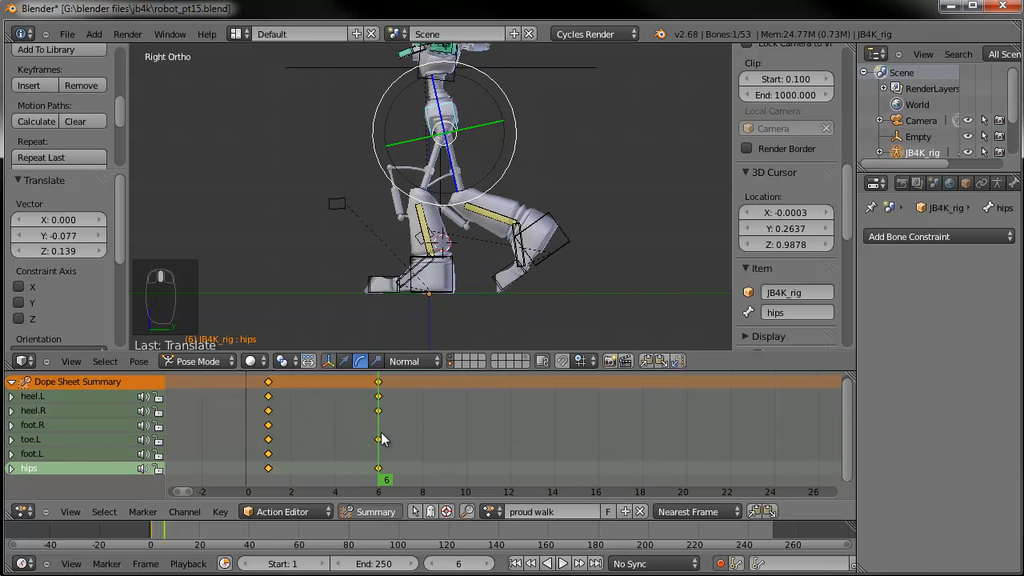
pyautogui.click(33, 425)
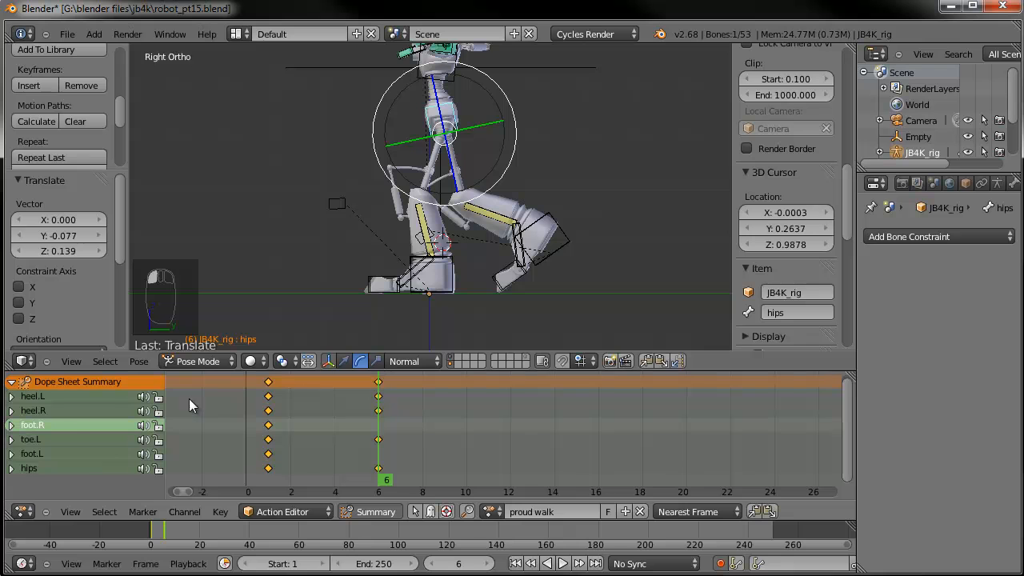
pyautogui.rightClick(521, 228)
pyautogui.rightClick(520, 228)
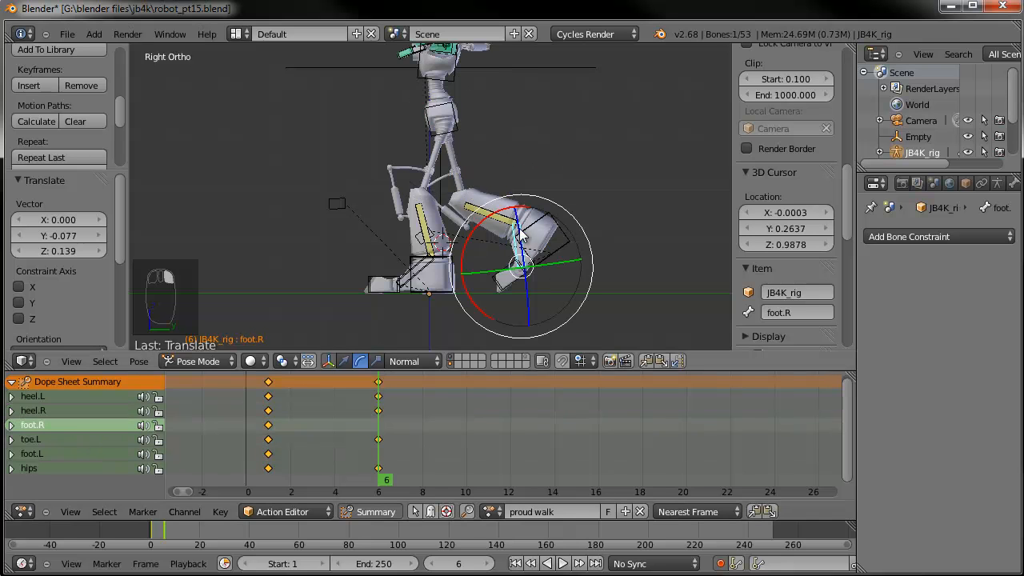
pyautogui.press('r')
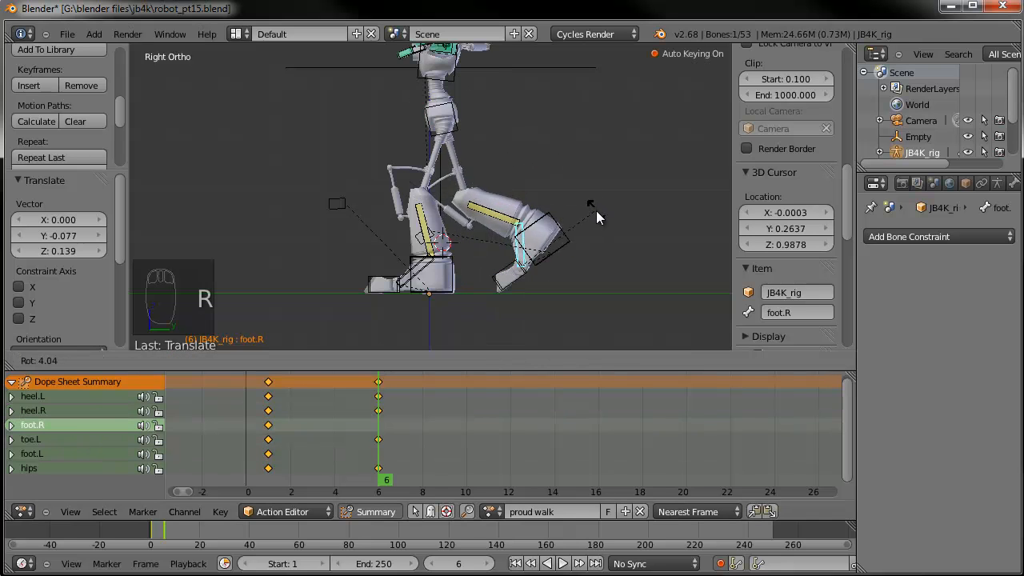
pyautogui.click(597, 210)
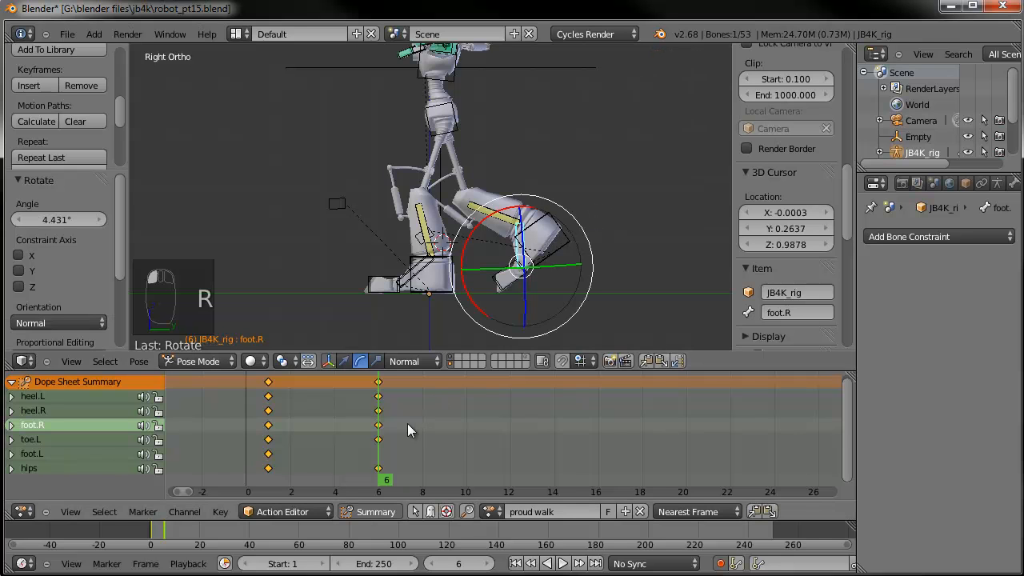
# Insert a keyframe for the foot.L bone at frame 6, keeping its current pose
pyautogui.click(67, 453)
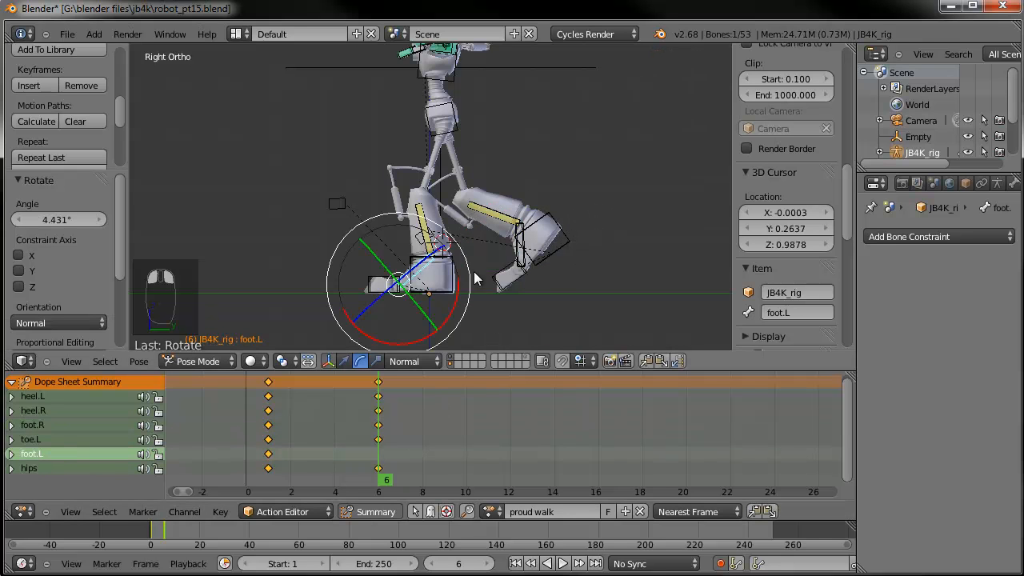
pyautogui.press('i')
pyautogui.click(572, 234)
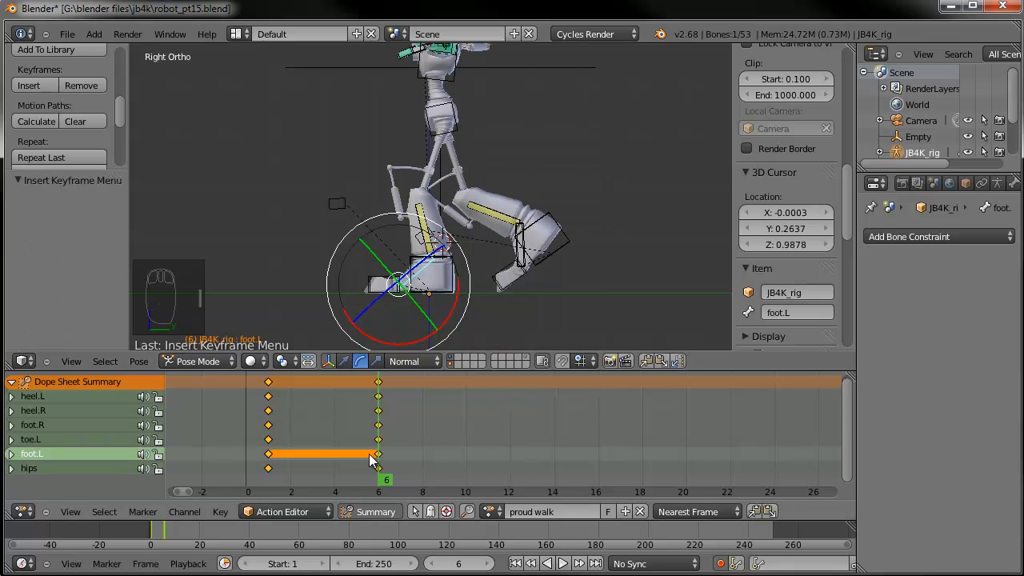
# Move the heel.L bone about 0.989 backward along global Y at frame 11
pyautogui.keyDown('ctrl'); pyautogui.scroll(-2, 408, 449); pyautogui.keyUp('ctrl')
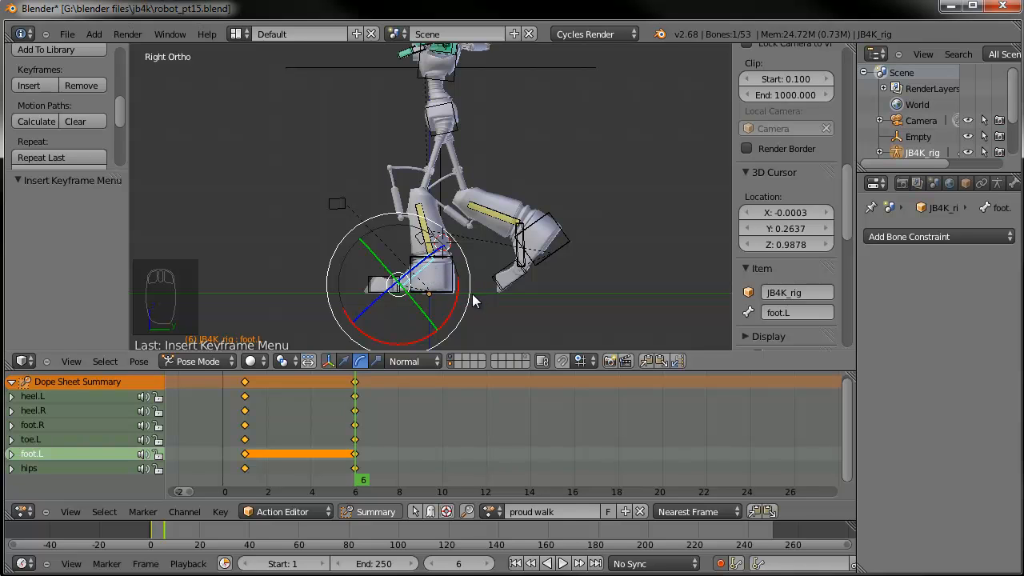
pyautogui.rightClick(451, 280)
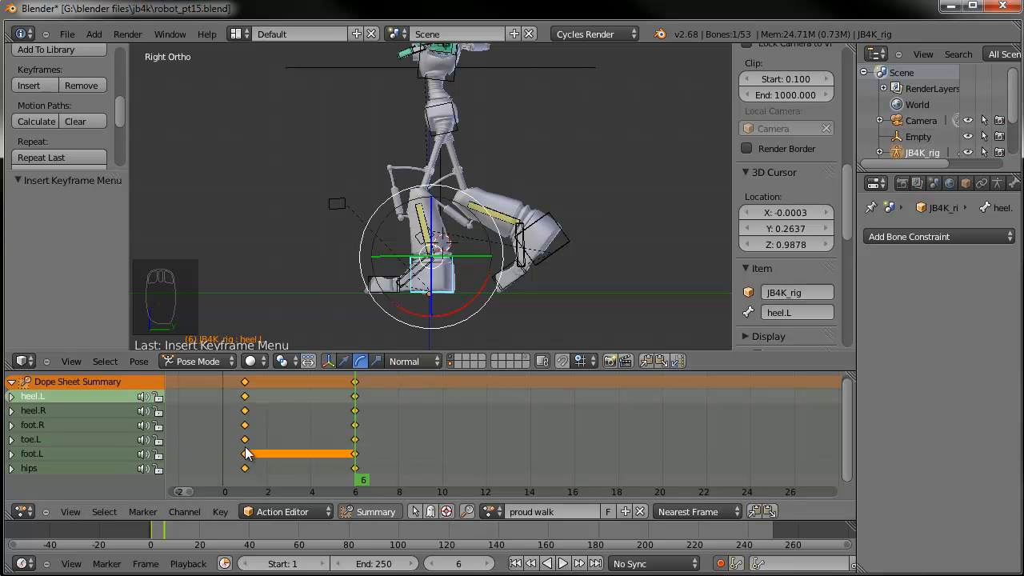
pyautogui.moveTo(248, 450); pyautogui.dragTo(357, 447)
pyautogui.moveTo(459, 428); pyautogui.dragTo(309, 426, button='middle')
pyautogui.moveTo(309, 427); pyautogui.dragTo(392, 429)
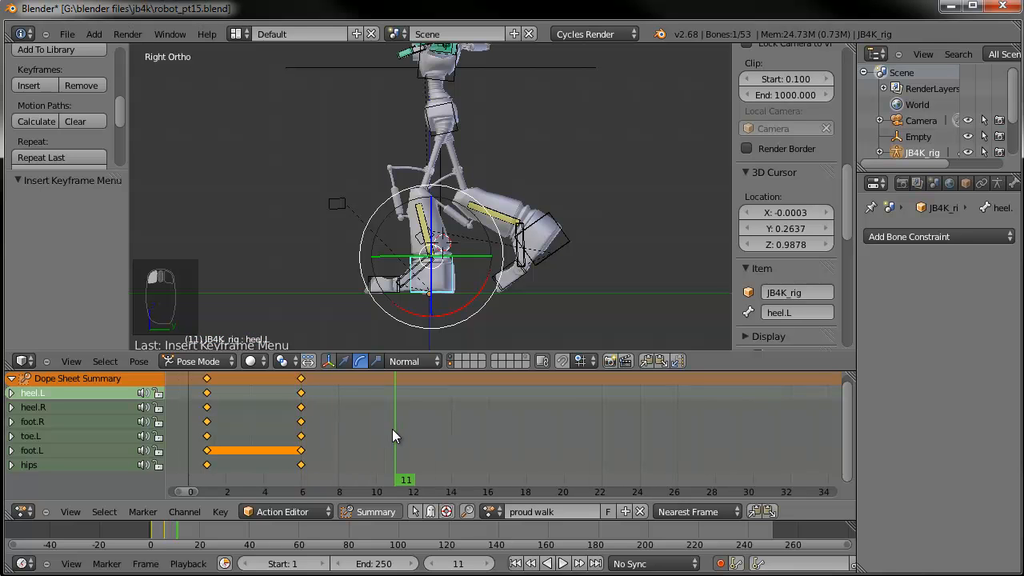
pyautogui.hotkey('ctrl', 'Tab')
pyautogui.hotkey('ctrl', 'Tab')
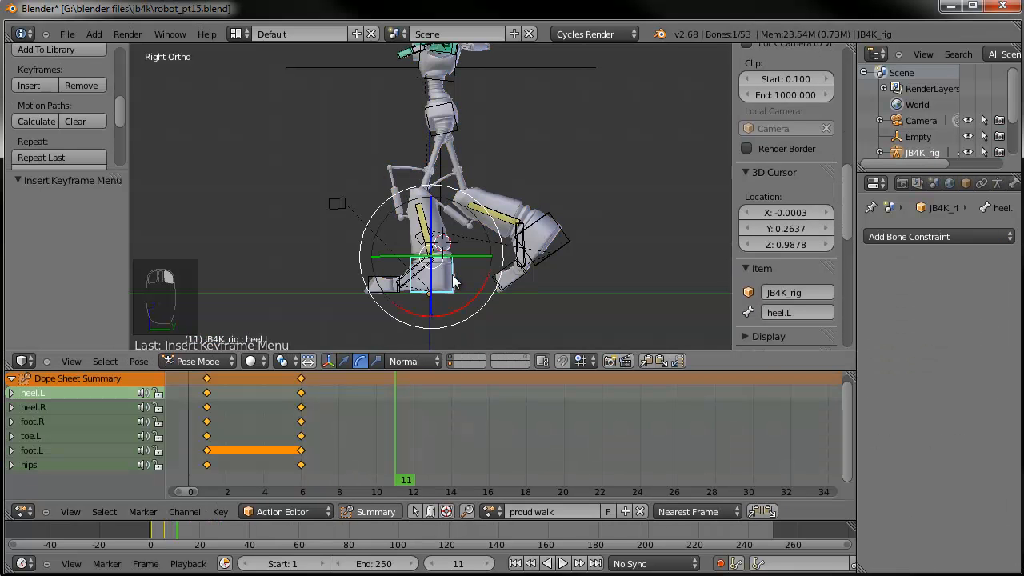
pyautogui.press('g')
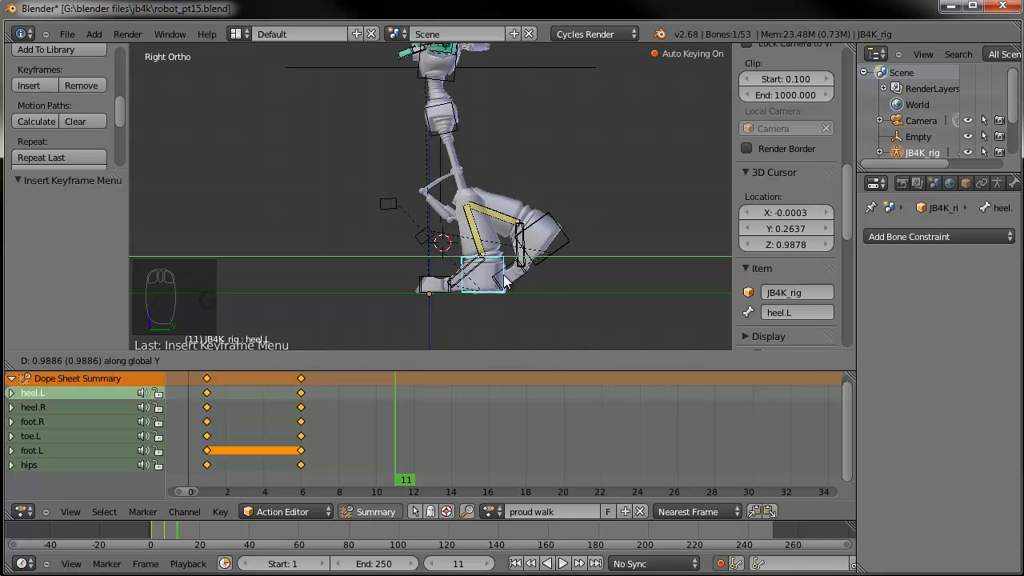
pyautogui.click(504, 275)
# Shift the hips bone about 0.046 backward and 0.015 down at frame 11
pyautogui.rightClick(460, 118)
pyautogui.press('g')
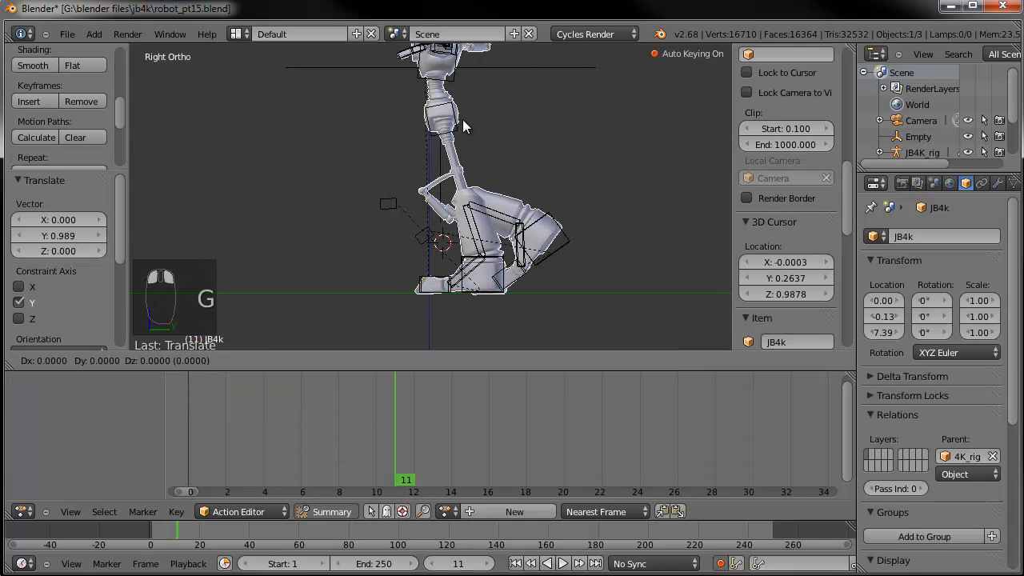
pyautogui.rightClick(462, 119)
pyautogui.rightClick(460, 122)
pyautogui.press('g')
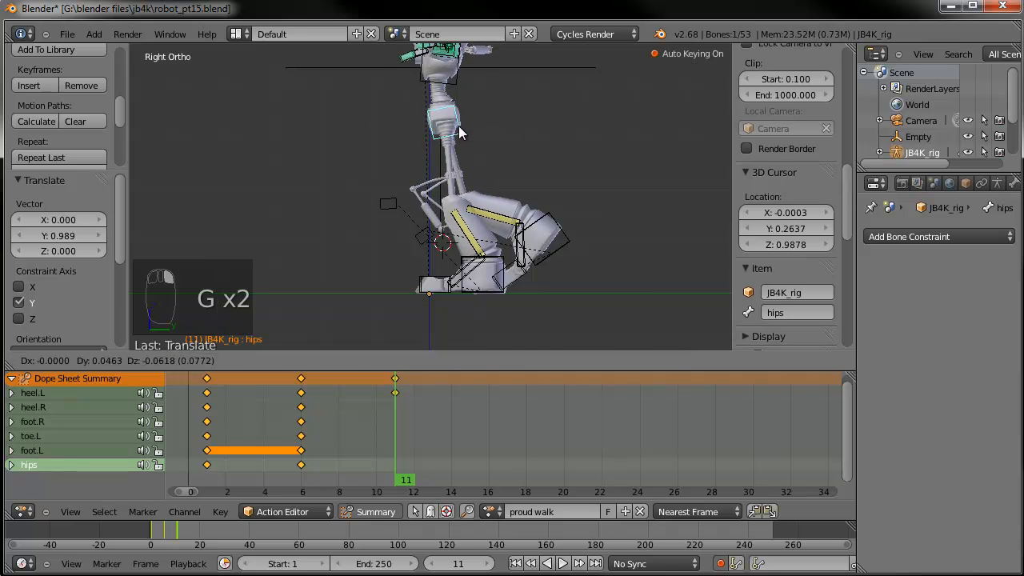
pyautogui.click(458, 123)
# Move the heel.R bone about 1.514 forward and 0.015 down at frame 11
pyautogui.rightClick(551, 222)
pyautogui.press('g')
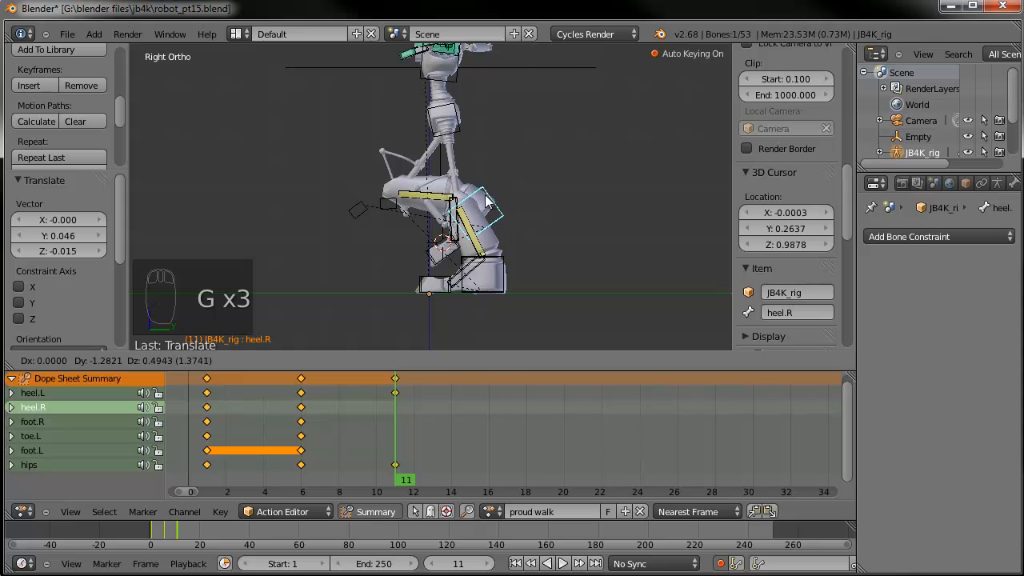
pyautogui.click(475, 228)
# Shift the hips bone about 0.34 further backward and raise it about 0.093 at frame 11
pyautogui.rightClick(464, 117)
pyautogui.press('g')
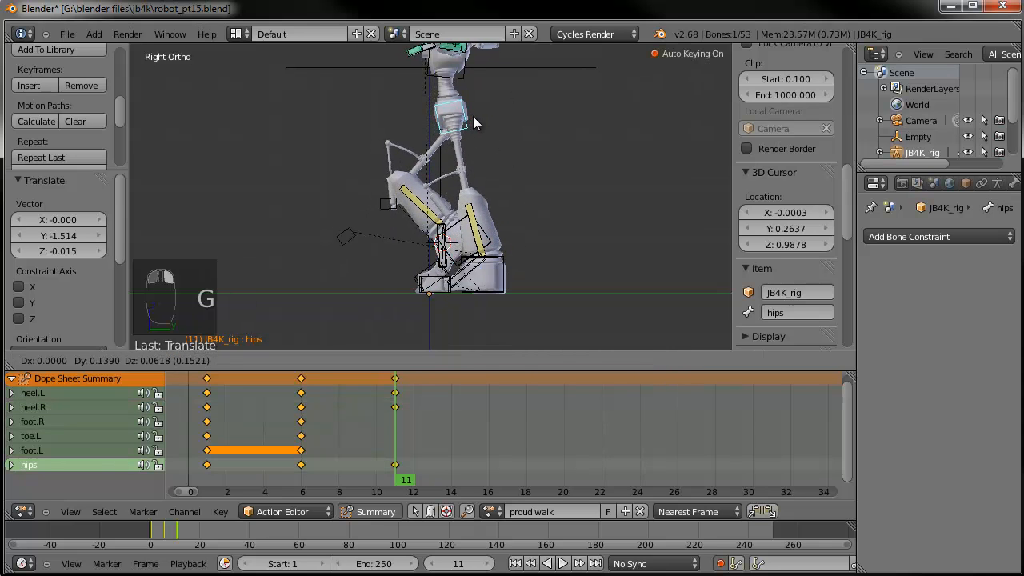
pyautogui.click(482, 116)
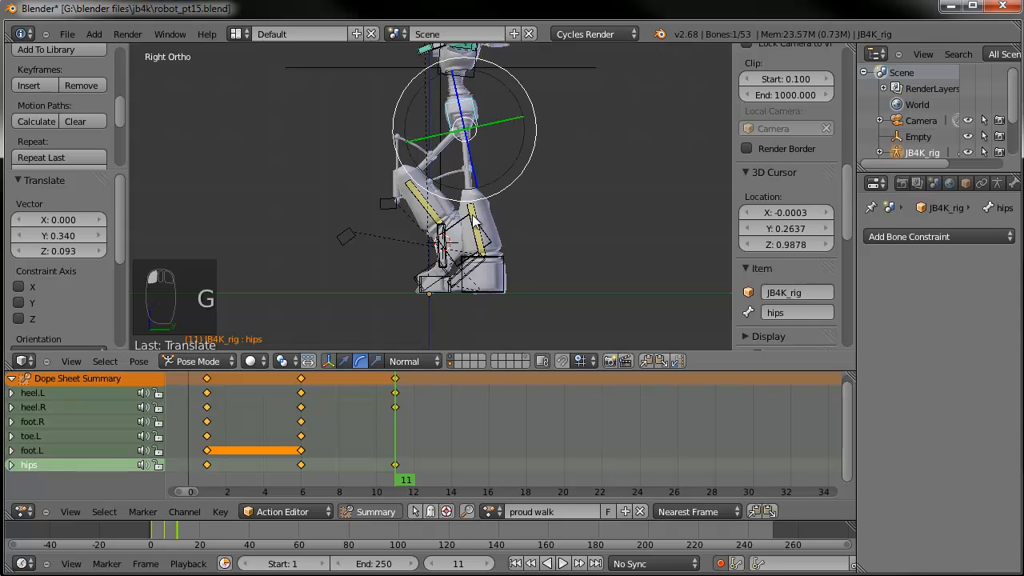
# Rotate heel.R about 35.7° at frame 11, lower it about 0.355 and shift it 0.077 forward, then rotate it another 7.3° or so
pyautogui.rightClick(473, 214)
pyautogui.press('r')
pyautogui.click(532, 227)
pyautogui.press('g')
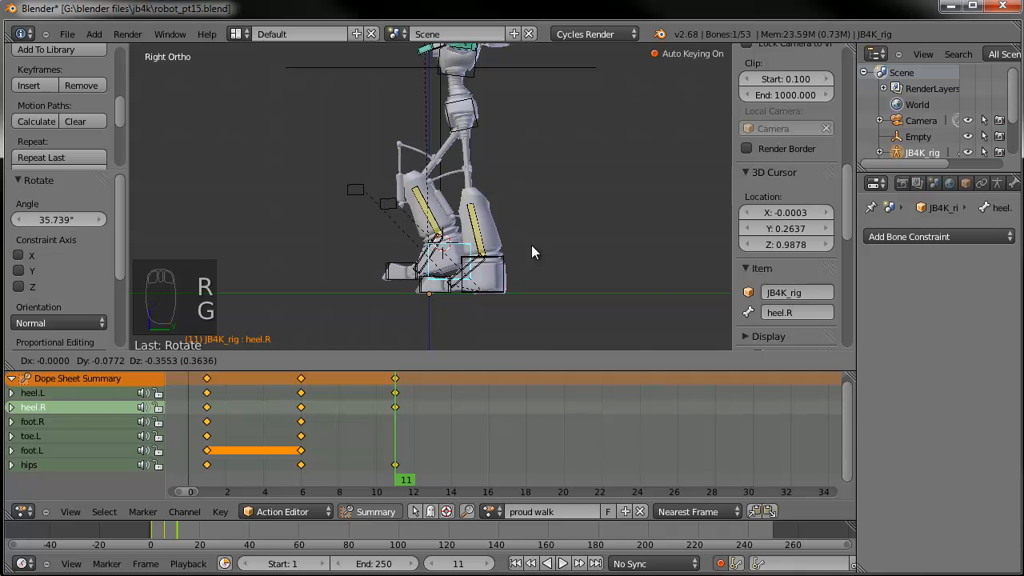
pyautogui.click(532, 245)
pyautogui.press('r')
pyautogui.click(537, 198)
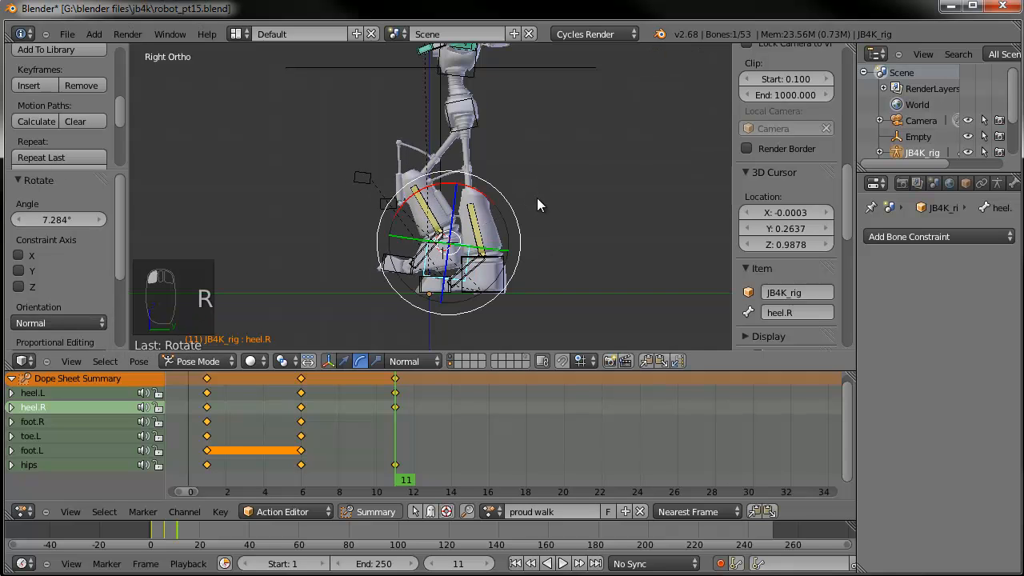
# Rotate the toe.R bone about 3.8° and clear the rotation of the foot.R bone at frame 11
pyautogui.rightClick(416, 258)
pyautogui.press('r')
pyautogui.click(488, 192)
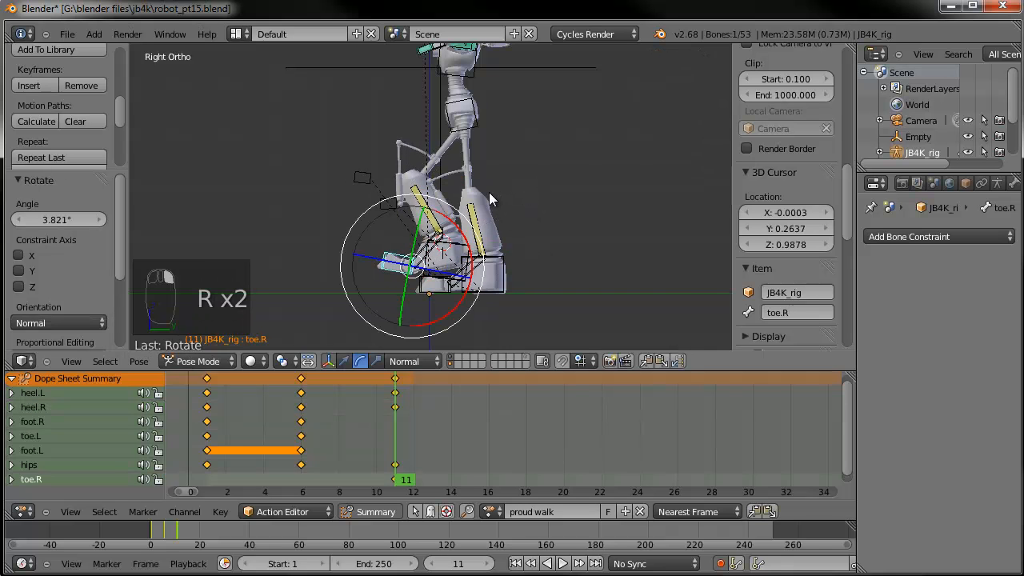
pyautogui.rightClick(455, 237)
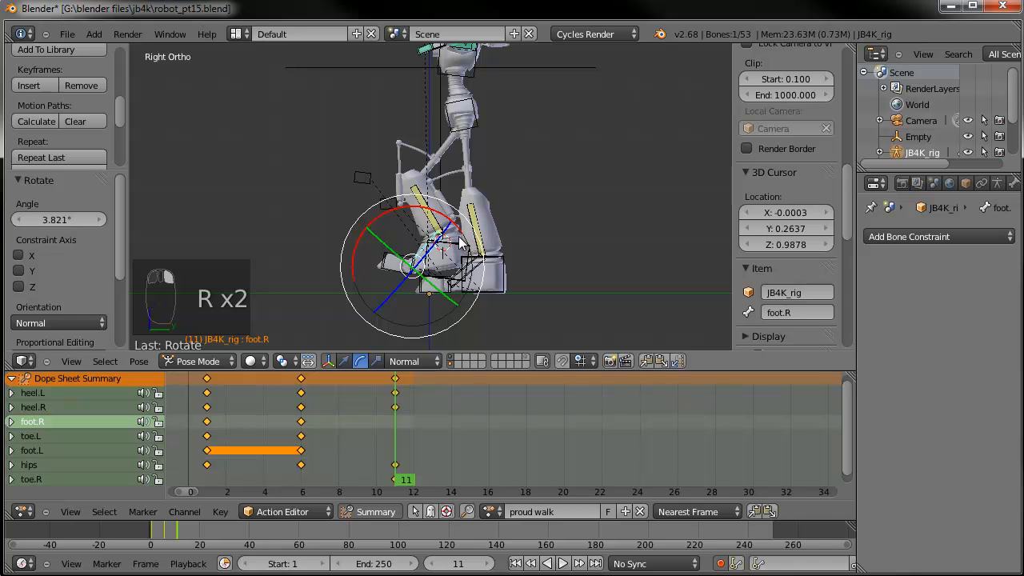
pyautogui.hotkey('alt', 'r')
pyautogui.press('h')
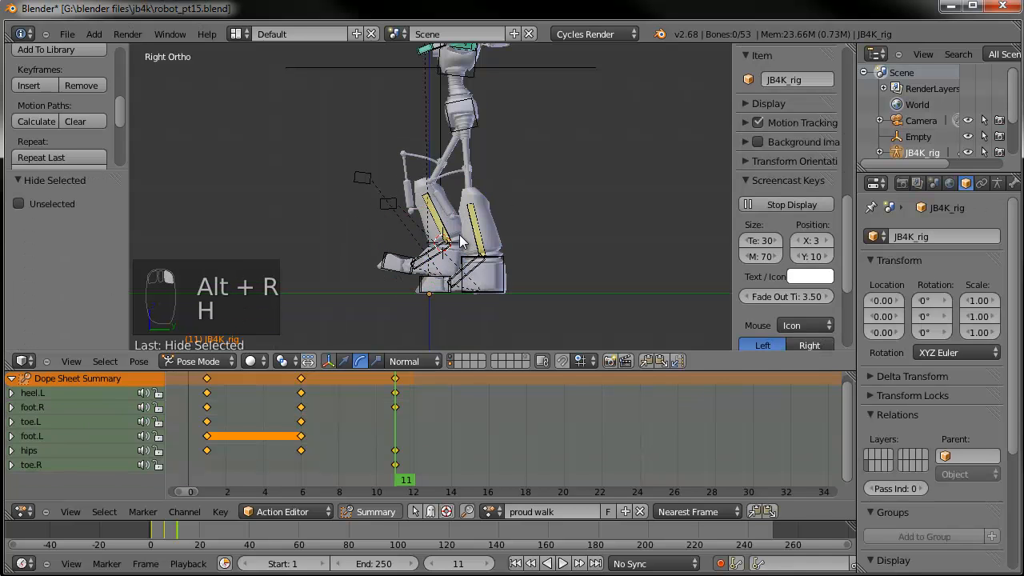
pyautogui.rightClick(460, 242)
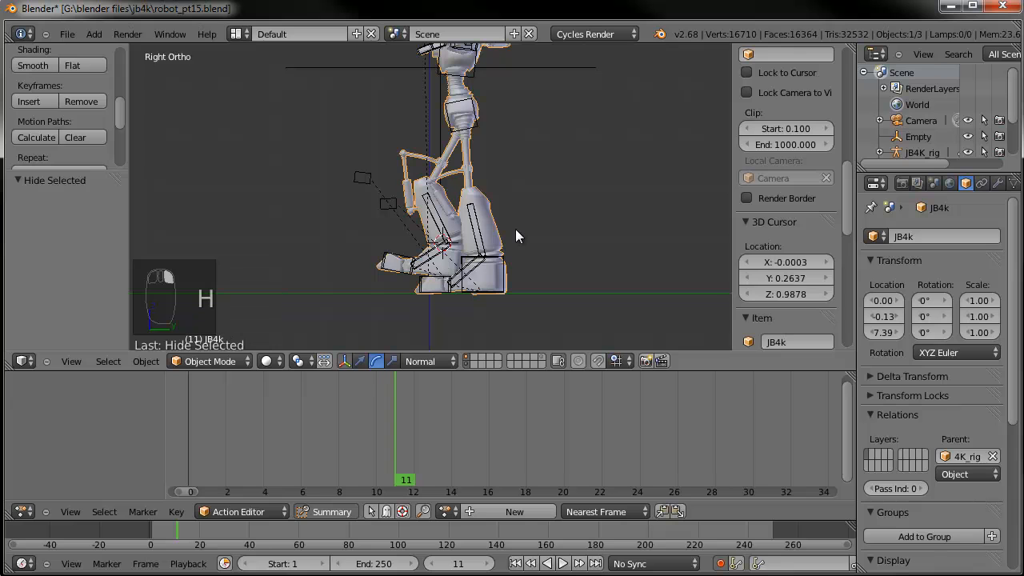
pyautogui.hotkey('alt', 'h')
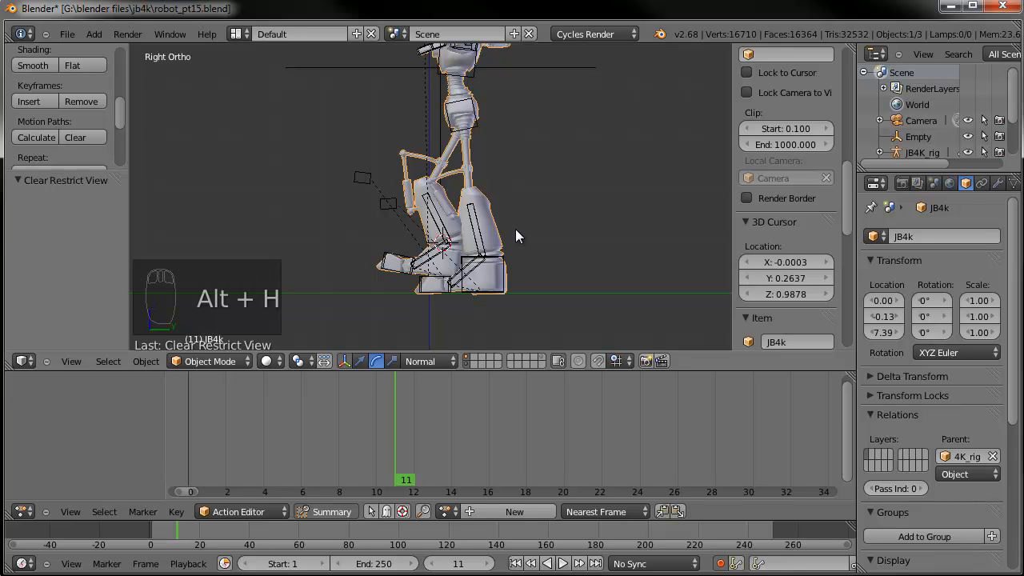
pyautogui.rightClick(450, 238)
pyautogui.hotkey('alt', 'h')
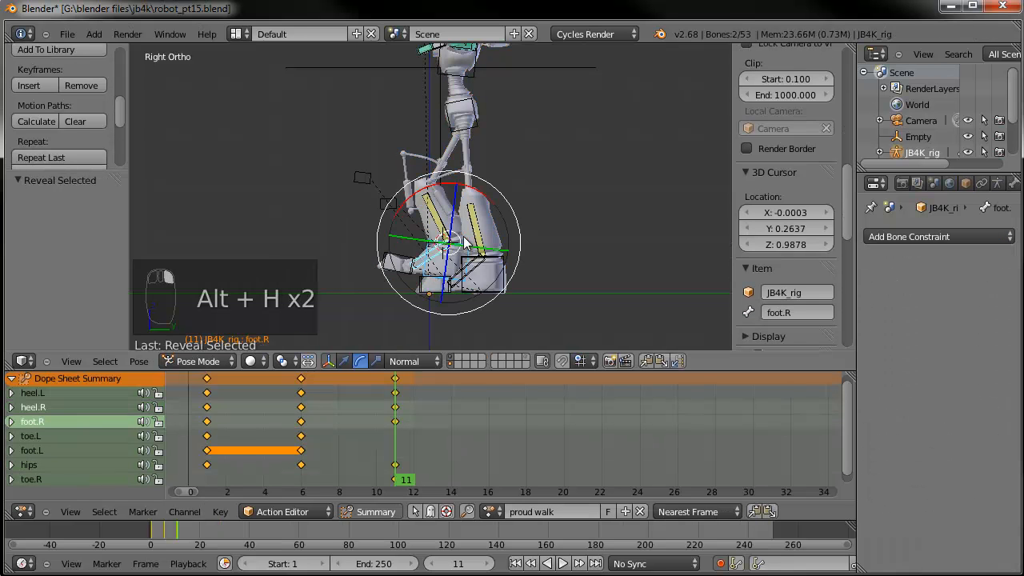
# Raise the heel.R bone about 0.108 and shift it about 0.077 forward at frame 11
pyautogui.rightClick(426, 276)
pyautogui.press('g')
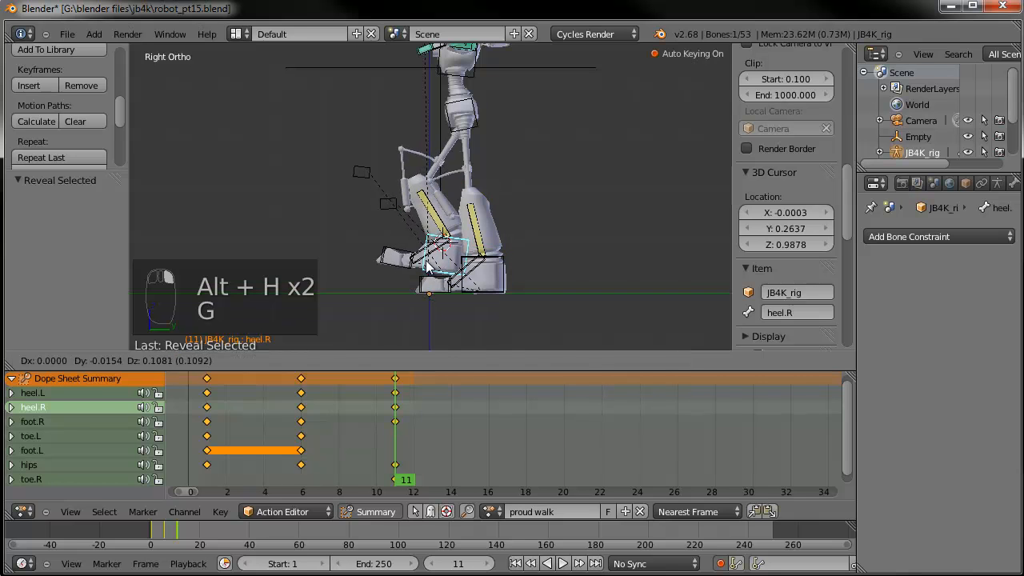
pyautogui.click(424, 268)
pyautogui.scroll(2, 408, 164)
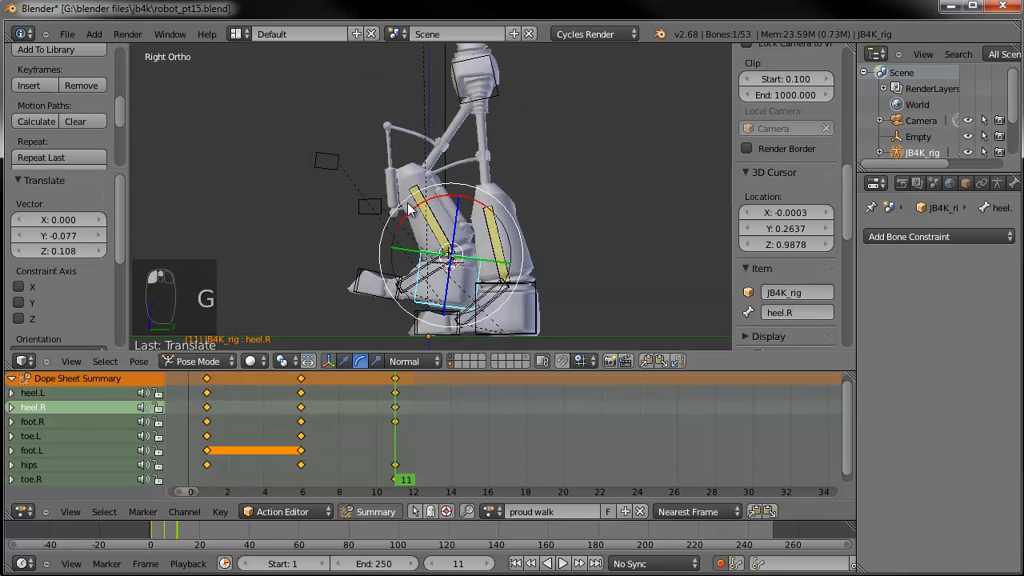
pyautogui.scroll(1, 408, 164)
pyautogui.scroll(-2, 392, 150)
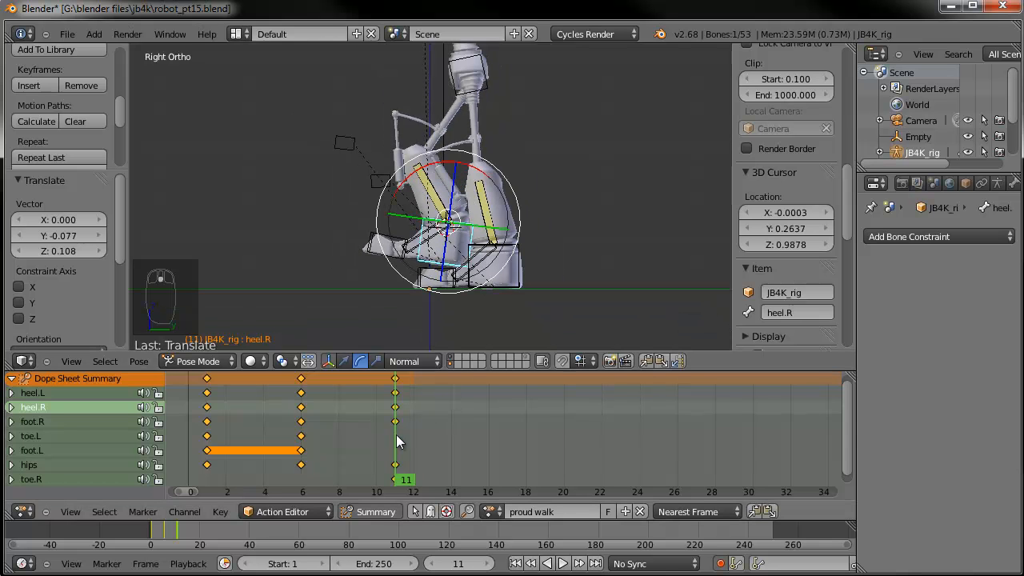
# Rotate the toe.R bone about 17.9° around its own X axis at frame 11
pyautogui.click(244, 432)
pyautogui.moveTo(227, 429); pyautogui.dragTo(395, 421)
pyautogui.rightClick(387, 254)
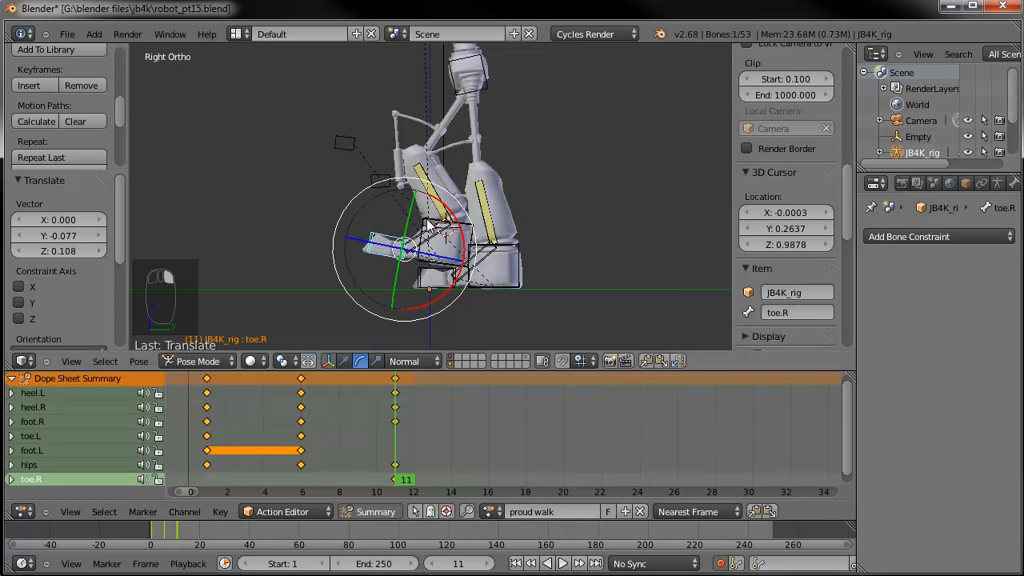
pyautogui.press('r')
pyautogui.press('x')
pyautogui.press('x')
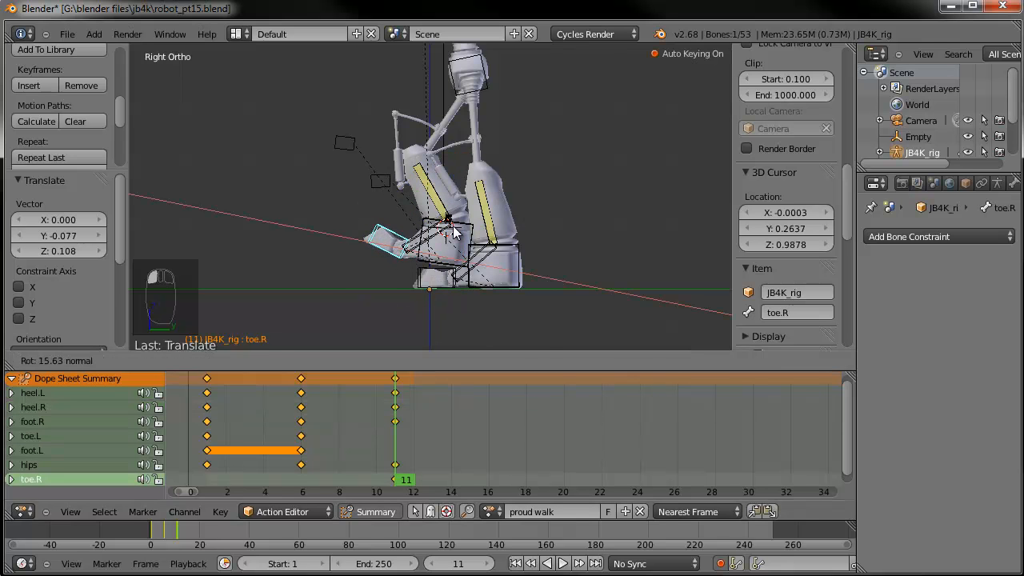
pyautogui.click(457, 232)
# Rotate the toe.R bone about -21.3° around its own X axis at frame 6
pyautogui.moveTo(395, 422); pyautogui.dragTo(301, 433)
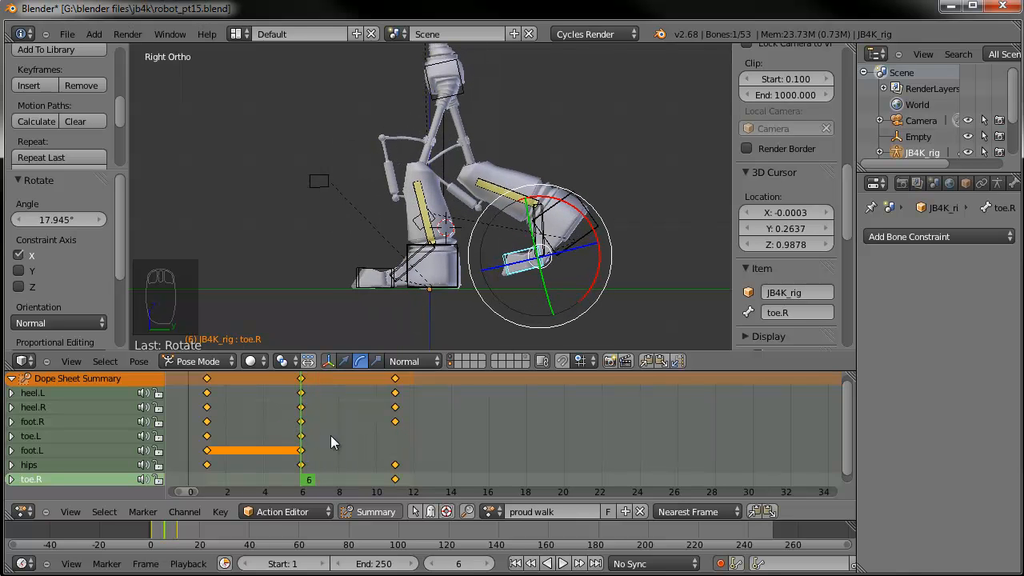
pyautogui.press('r')
pyautogui.press('x')
pyautogui.press('x')
pyautogui.click(562, 207)
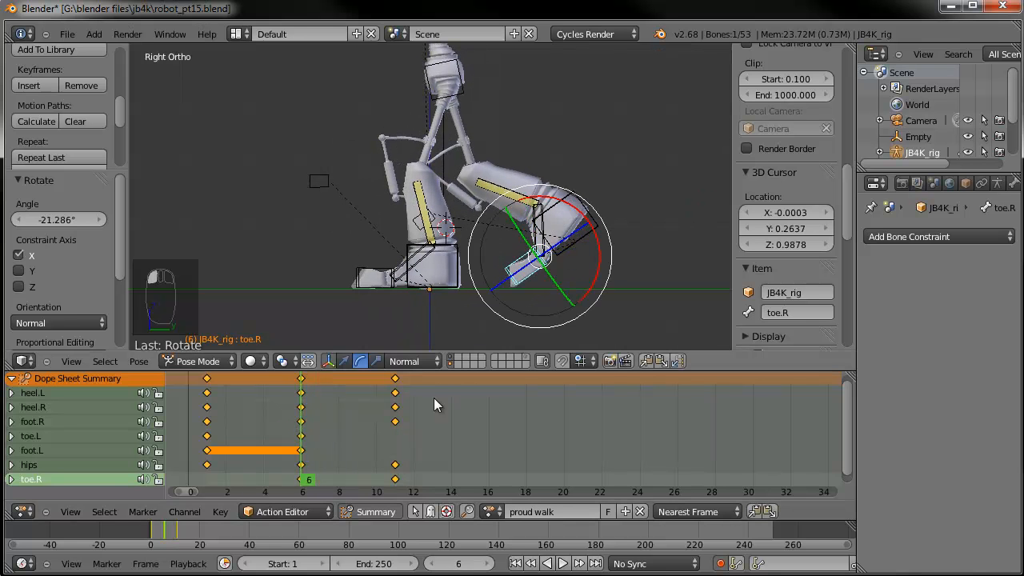
# Insert a LocRotScale keyframe for the toe.R bone at frame 1, keeping its current pose
pyautogui.scroll(-1, 434, 398)
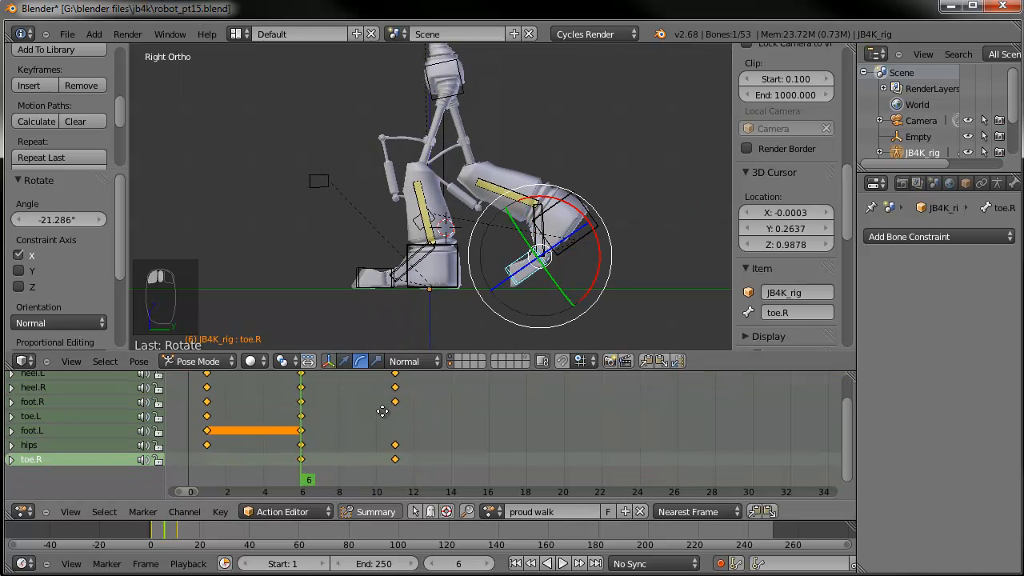
pyautogui.click(211, 439)
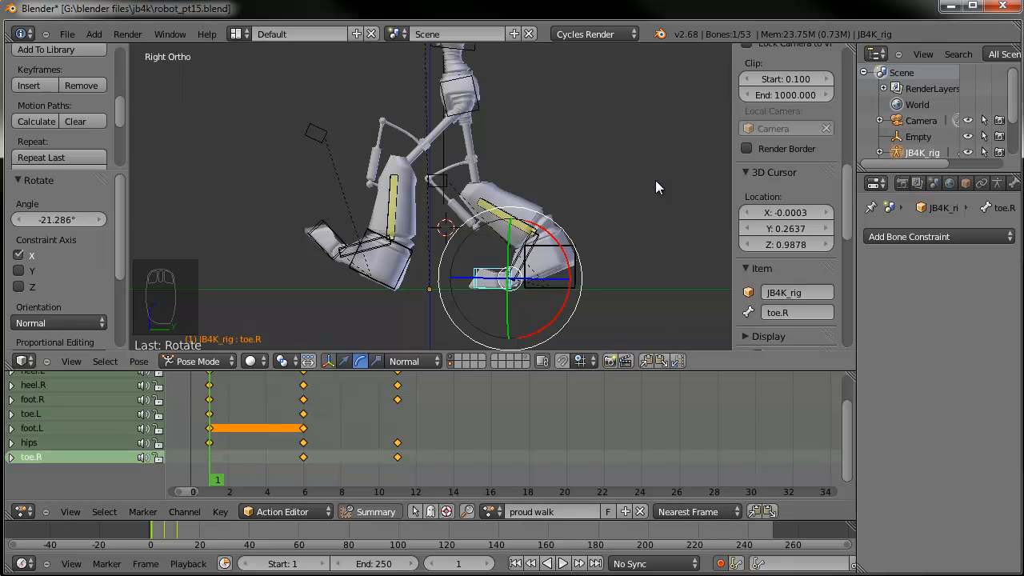
pyautogui.press('u')
pyautogui.press('i')
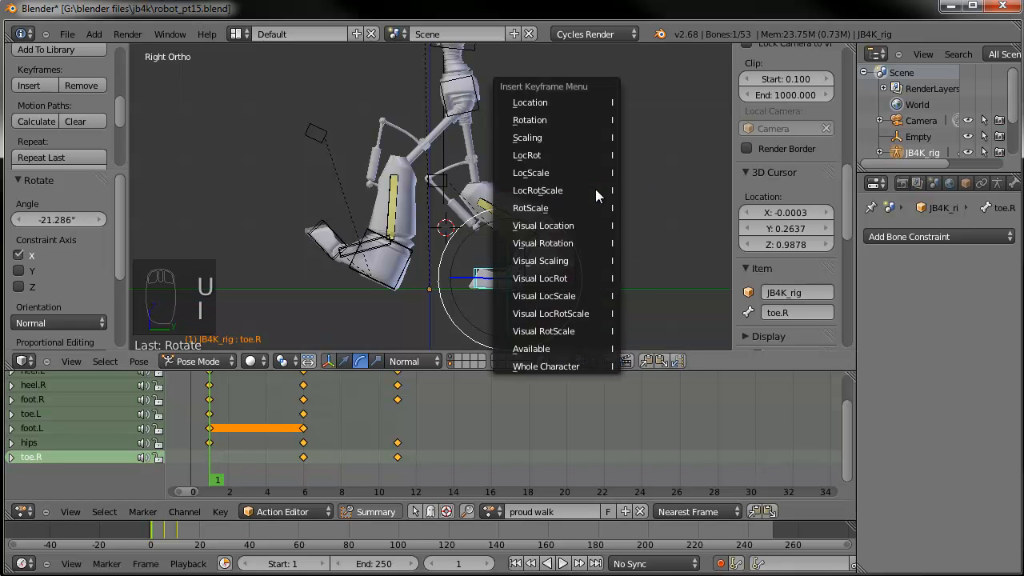
pyautogui.click(595, 189)
# Rotate the toe.R bone about -29.1° around its own X axis at frame 8
pyautogui.moveTo(227, 464); pyautogui.dragTo(342, 448)
pyautogui.moveTo(553, 242); pyautogui.dragTo(524, 226)
# Insert a keyframe for the toe.L bone at frame 11, keeping its current pose
pyautogui.moveTo(305, 443); pyautogui.dragTo(397, 436)
pyautogui.click(78, 413)
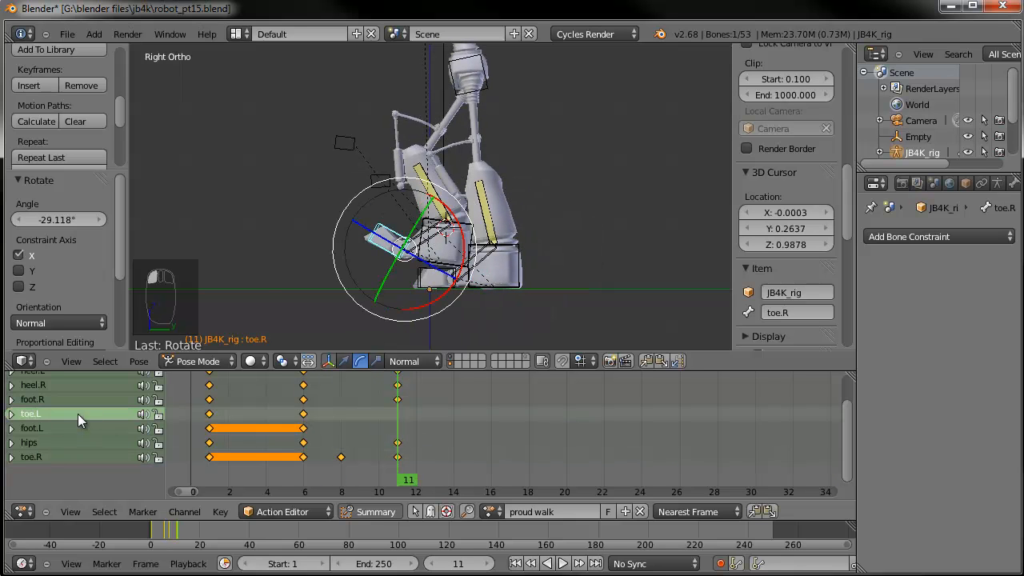
pyautogui.rightClick(426, 276)
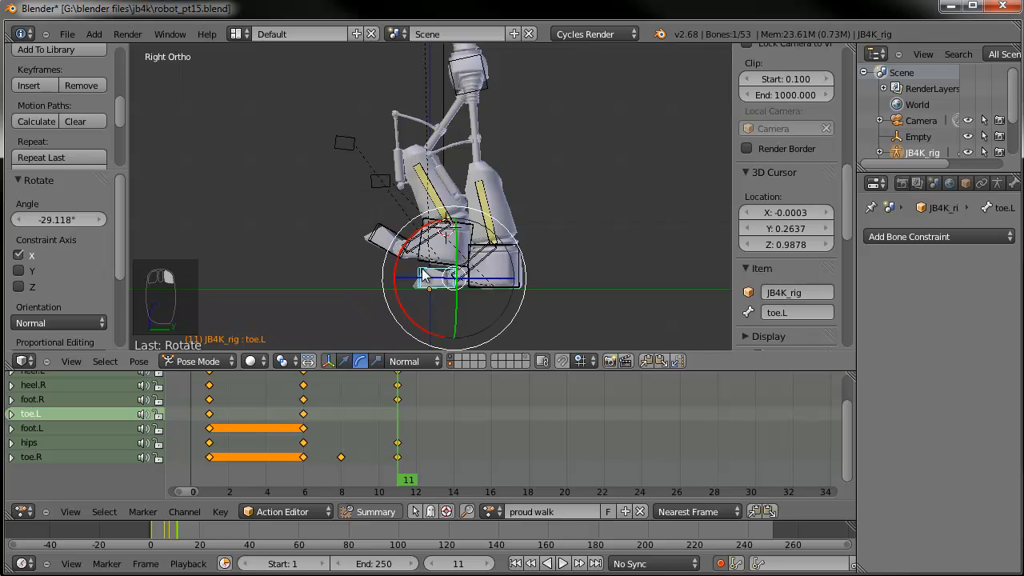
pyautogui.press('i')
pyautogui.click(525, 251)
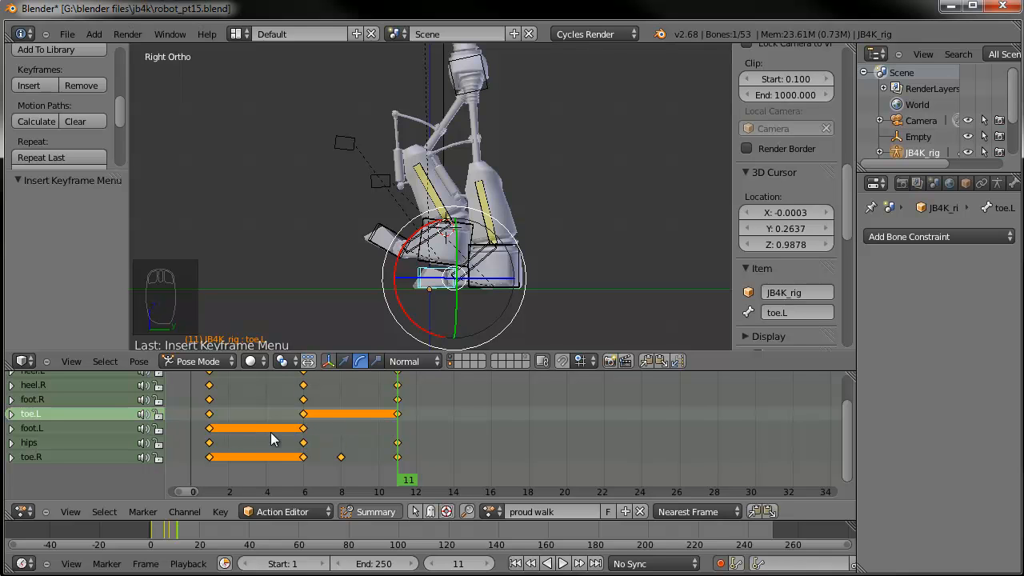
# Move the foot.L keyframe at frame 6 to frame 11 and return to frame 1
pyautogui.click(303, 431)
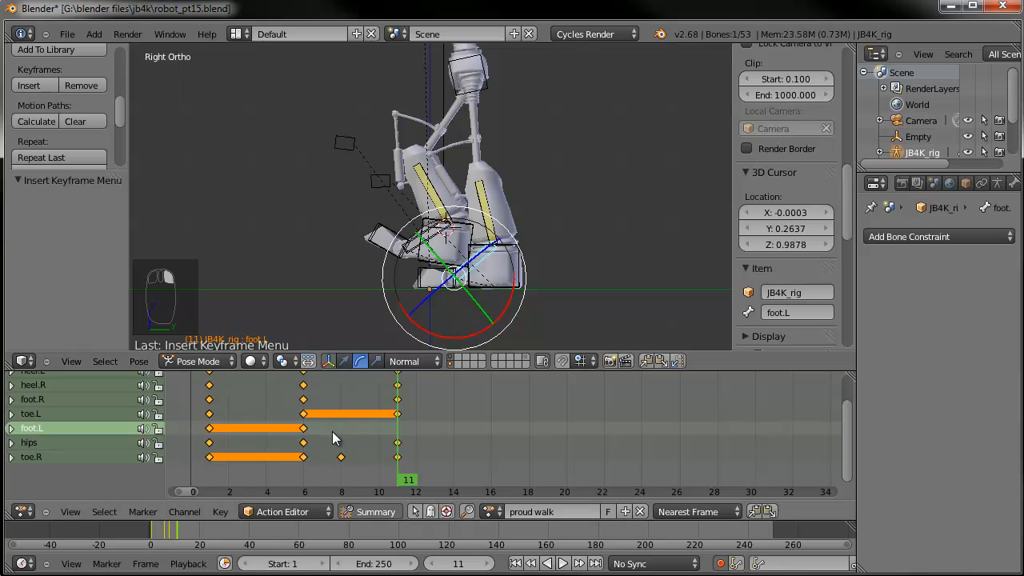
pyautogui.rightClick(302, 433)
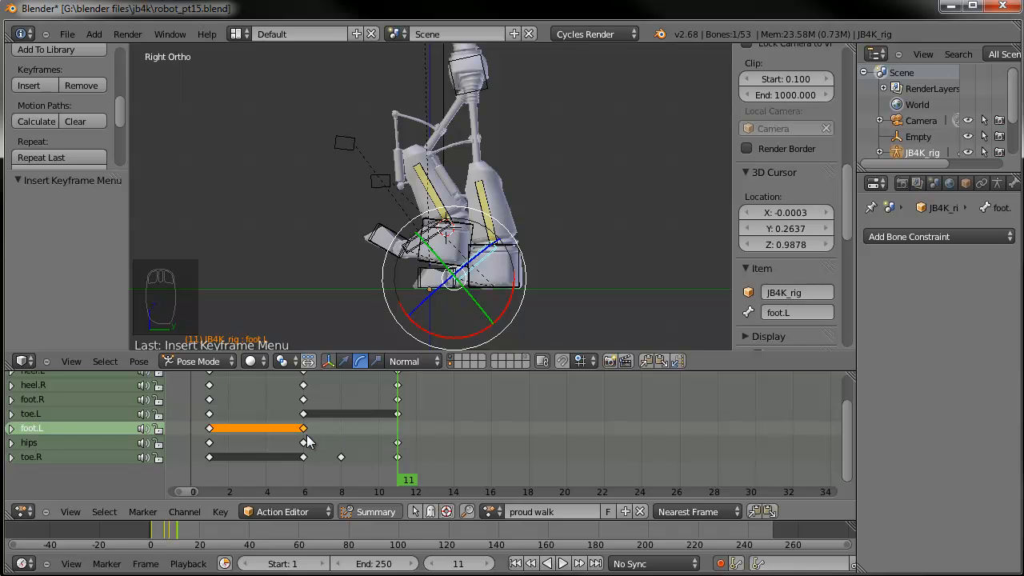
pyautogui.press('g')
pyautogui.click(400, 433)
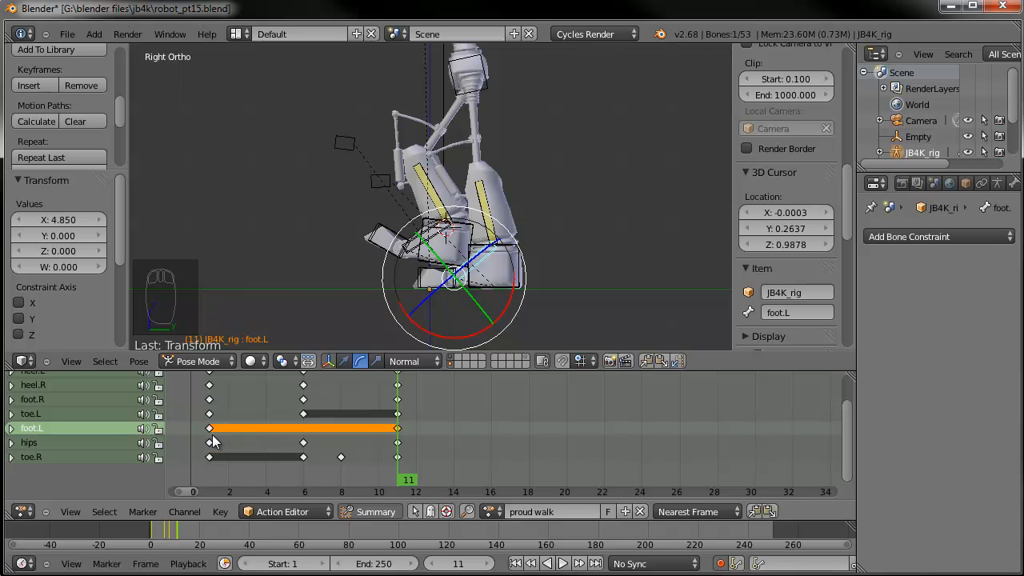
pyautogui.moveTo(210, 443)
pyautogui.mouseDown()
pyautogui.moveTo(352, 429)
pyautogui.moveTo(418, 436)
pyautogui.moveTo(196, 429)
pyautogui.moveTo(302, 434)
pyautogui.moveTo(212, 436)
pyautogui.mouseUp()
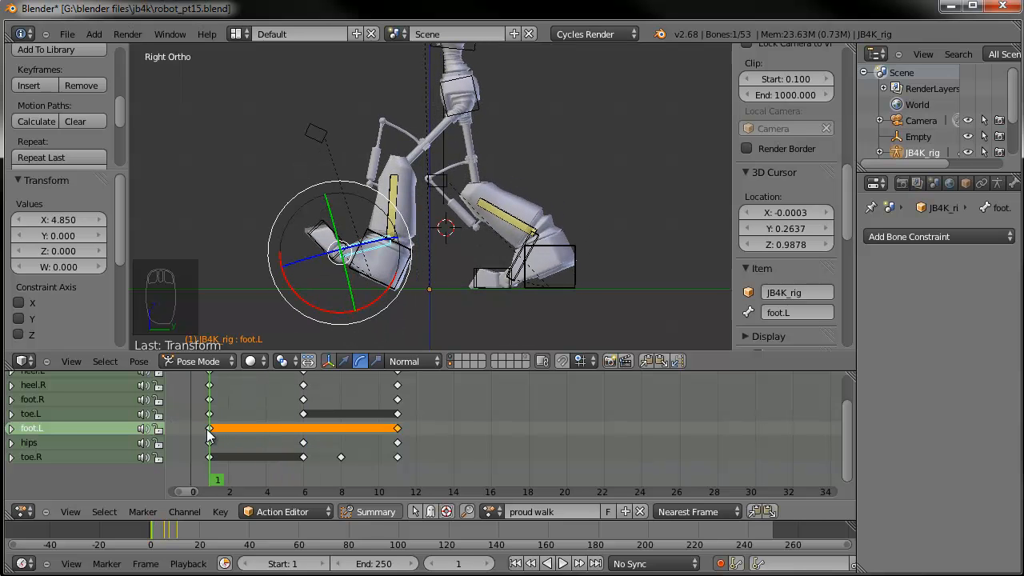
# Lower the hips bone about 0.167 in Z and shift it about 0.013 in Y at frame 1
pyautogui.rightClick(478, 114)
pyautogui.press('g')
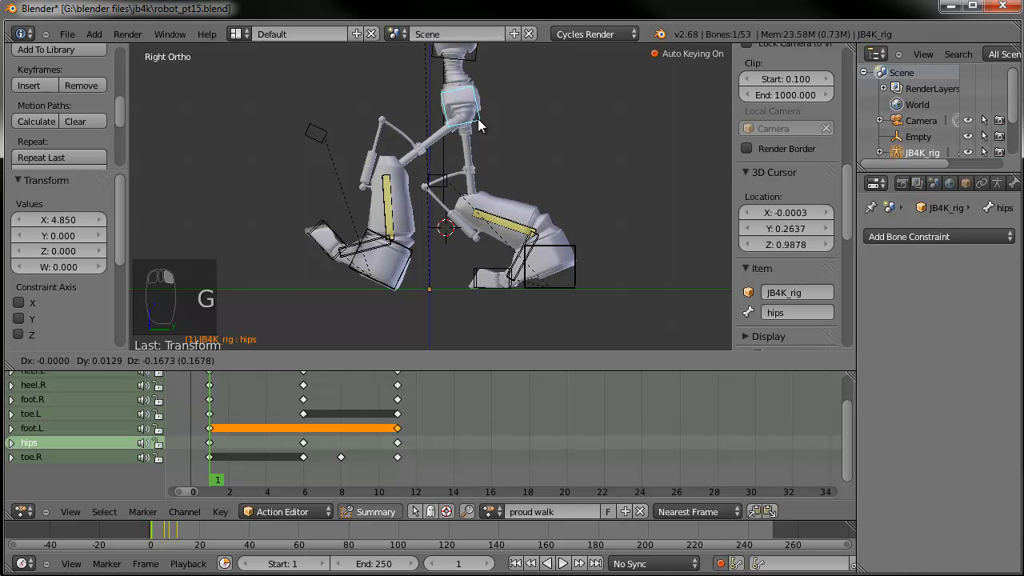
pyautogui.click(476, 124)
# Raise the hips bone about 0.077 in Z and shift it about 0.013 in Y at frame 6
pyautogui.moveTo(222, 432); pyautogui.dragTo(296, 428)
pyautogui.press('g')
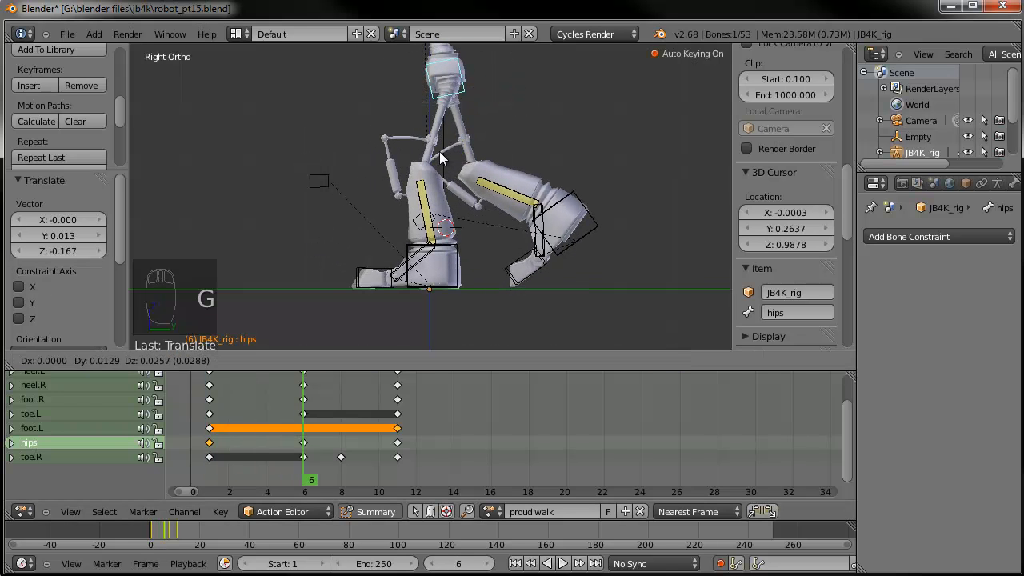
pyautogui.click(443, 155)
# Shift the hips bone at frame 6 about 0.245 in Y and -0.026 in Z
pyautogui.moveTo(330, 394); pyautogui.dragTo(212, 398)
pyautogui.keyDown('shift'); pyautogui.moveTo(501, 169); pyautogui.dragTo(468, 206, button='middle'); pyautogui.keyUp('shift')
pyautogui.moveTo(220, 431); pyautogui.dragTo(304, 432)
pyautogui.press('g')
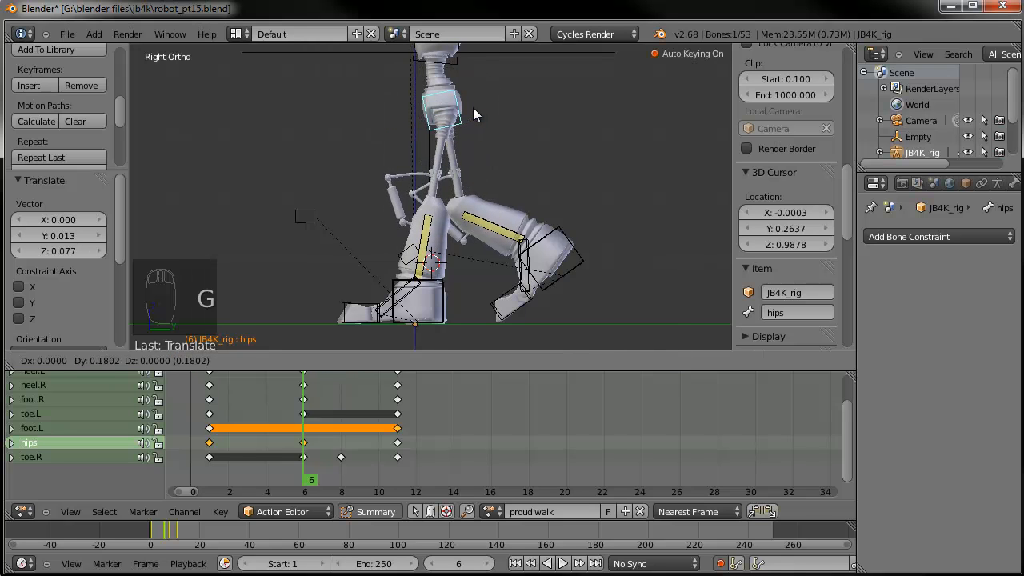
pyautogui.click(477, 110)
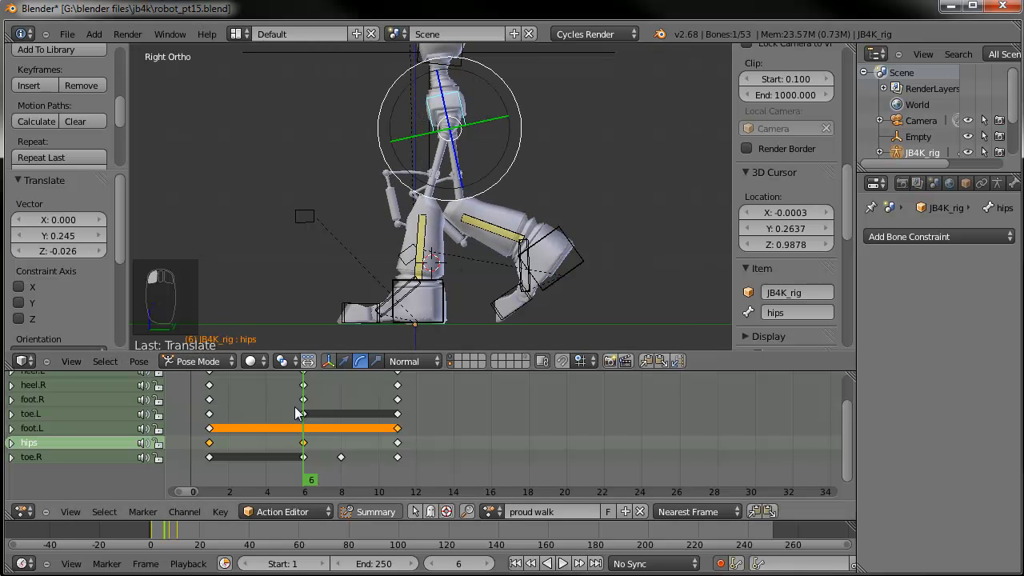
# Move the hips bone at frame 11 about -0.116 in Y and -0.039 in Z
pyautogui.moveTo(206, 424); pyautogui.dragTo(402, 424)
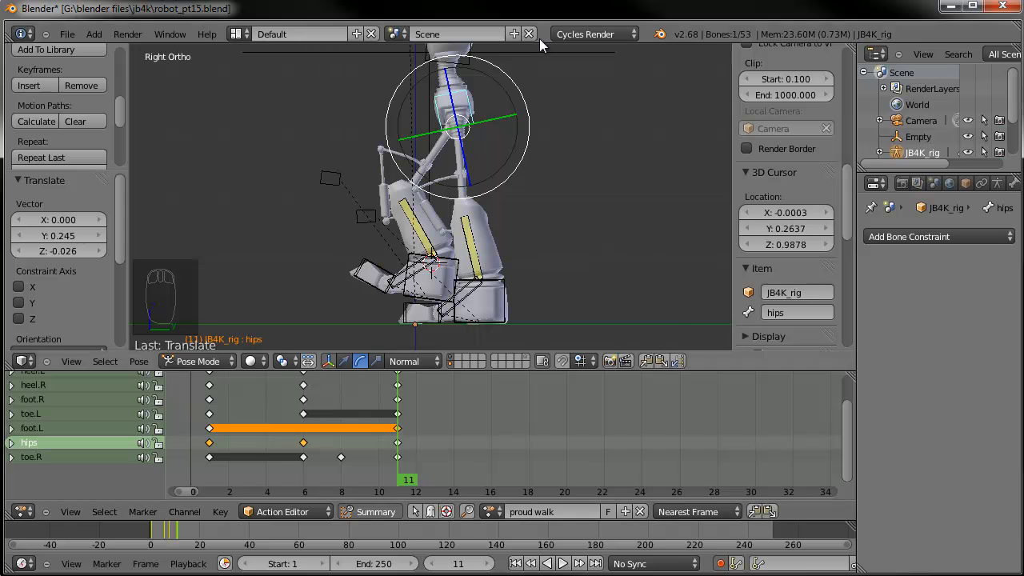
pyautogui.press('g')
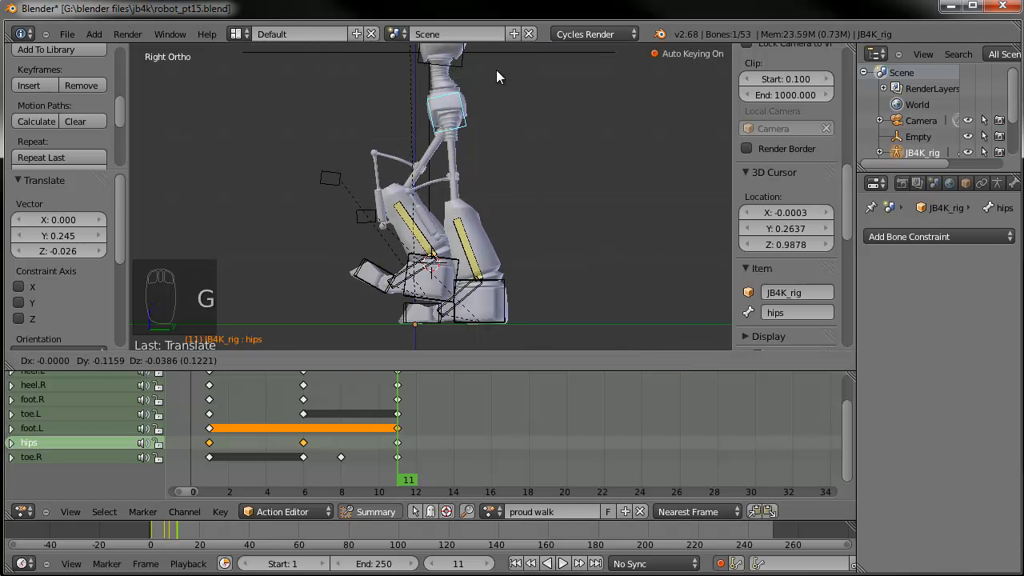
pyautogui.click(496, 70)
# Lower the hips bone about 0.077 in Z at frame 6
pyautogui.moveTo(240, 422); pyautogui.dragTo(305, 422)
pyautogui.press('g')
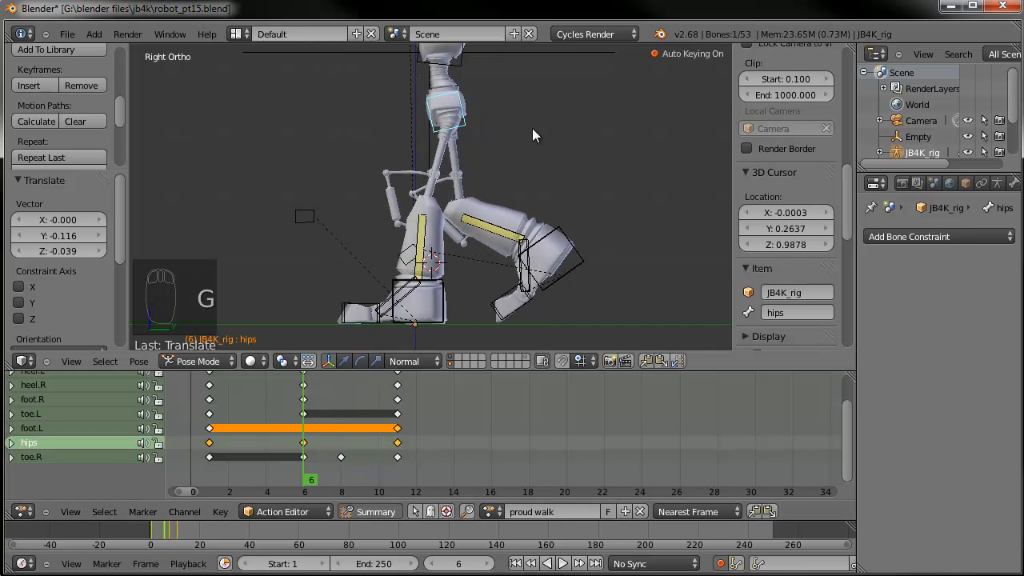
pyautogui.click(532, 132)
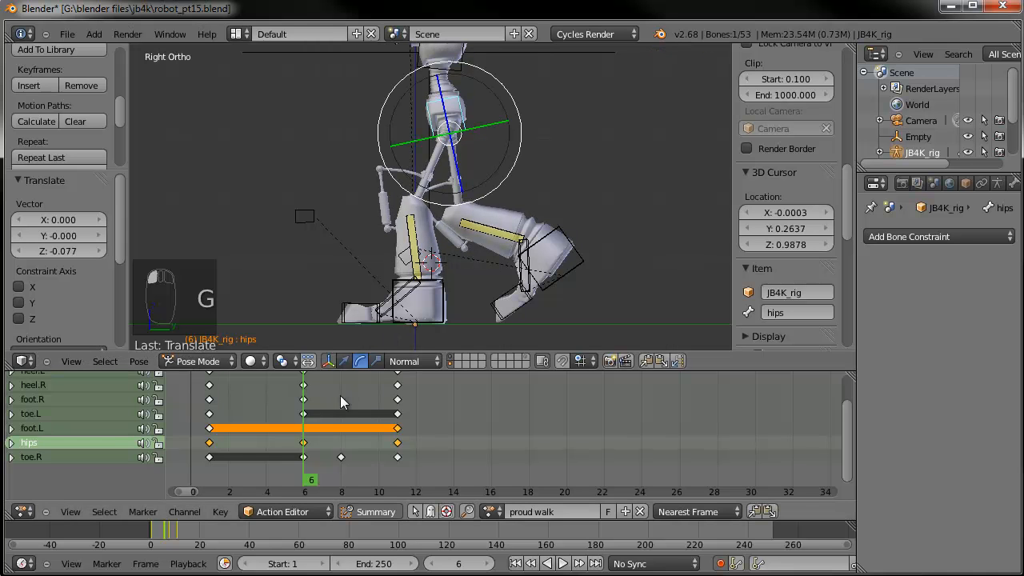
# Raise the hips bone about 0.026 along the Z axis only at frame 11
pyautogui.moveTo(308, 401); pyautogui.dragTo(410, 399)
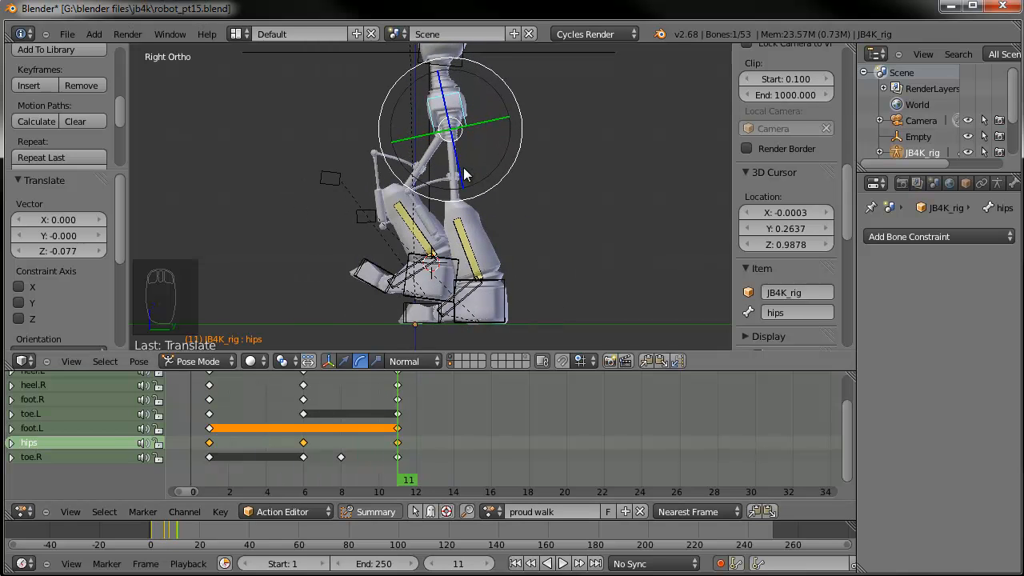
pyautogui.press('g')
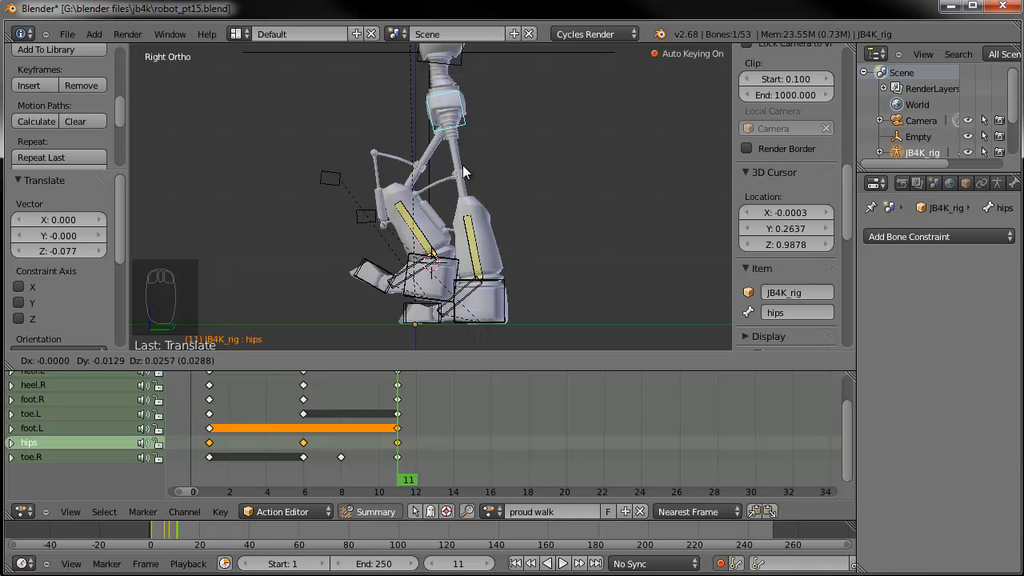
pyautogui.press('z')
pyautogui.click(463, 165)
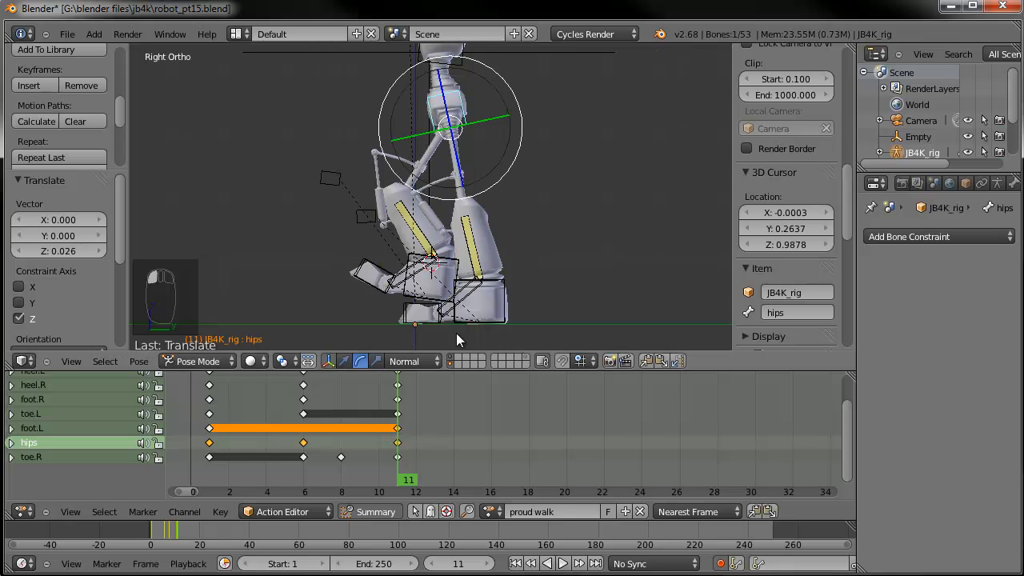
pyautogui.moveTo(281, 430); pyautogui.dragTo(398, 418)
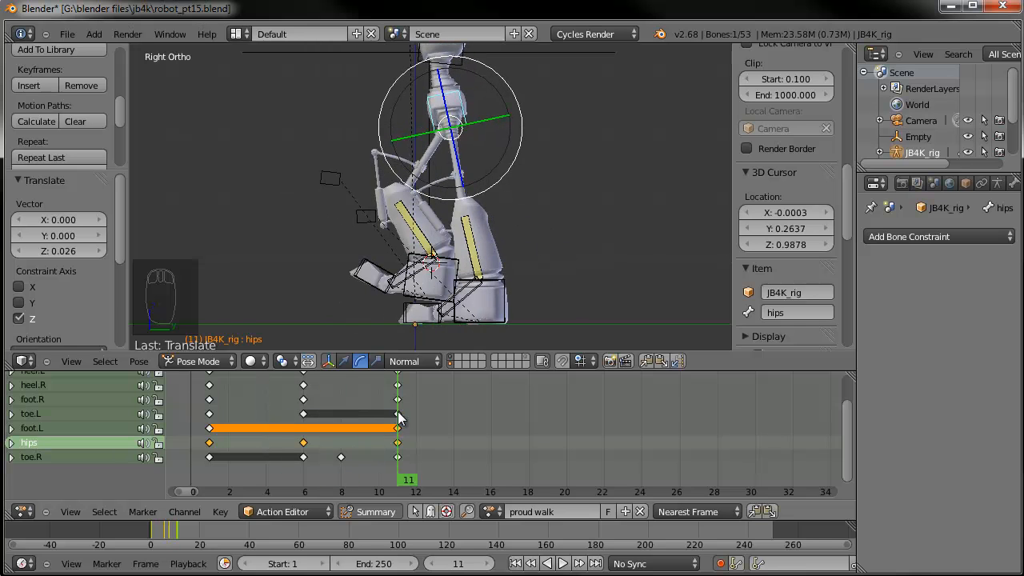
# Select the foot, heel and toe bones of both legs together with the hips bone at frame 11
pyautogui.moveTo(445, 419); pyautogui.dragTo(358, 422, button='middle')
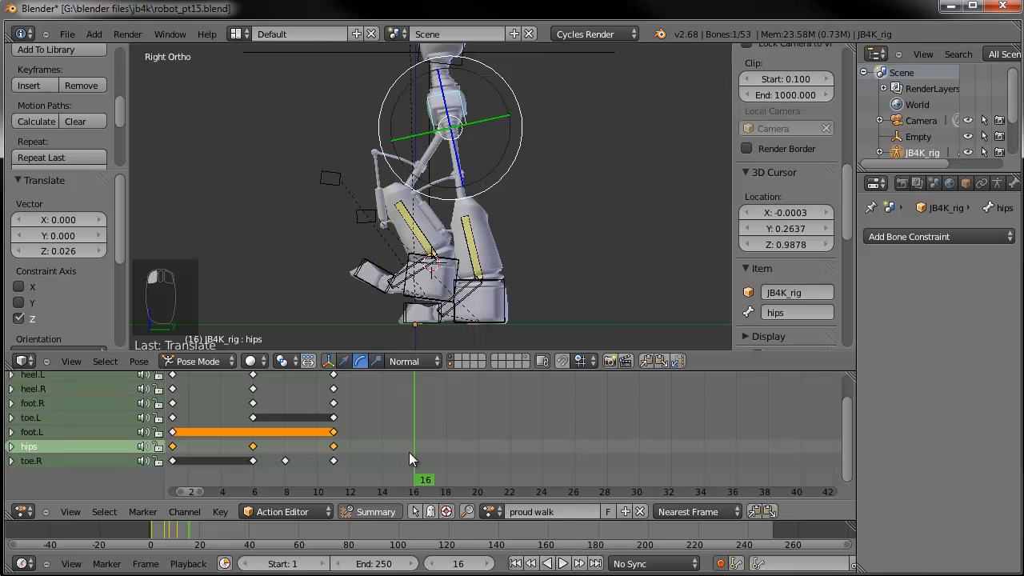
pyautogui.moveTo(264, 408); pyautogui.dragTo(372, 407, button='middle')
pyautogui.click(280, 416)
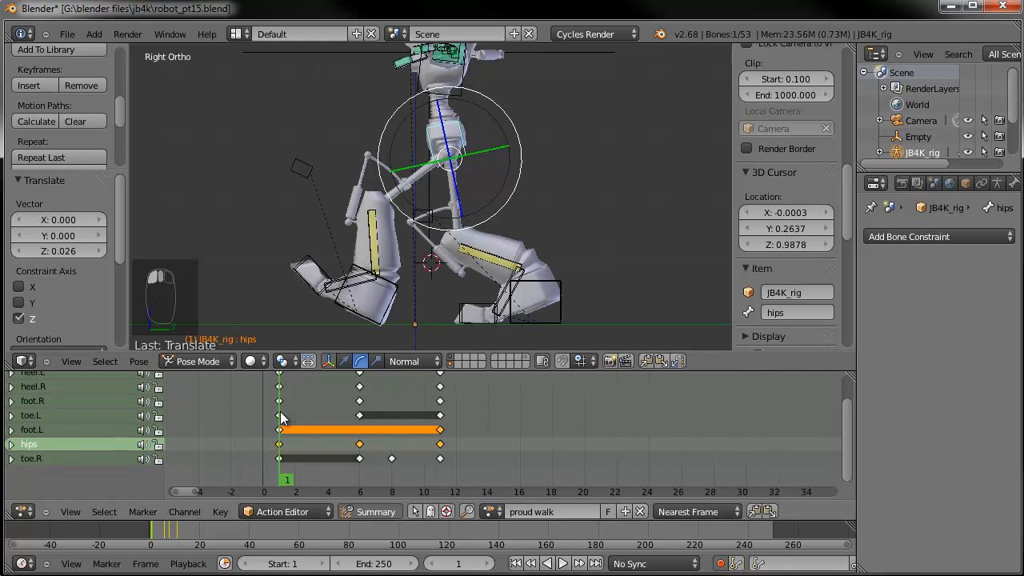
pyautogui.click(443, 403)
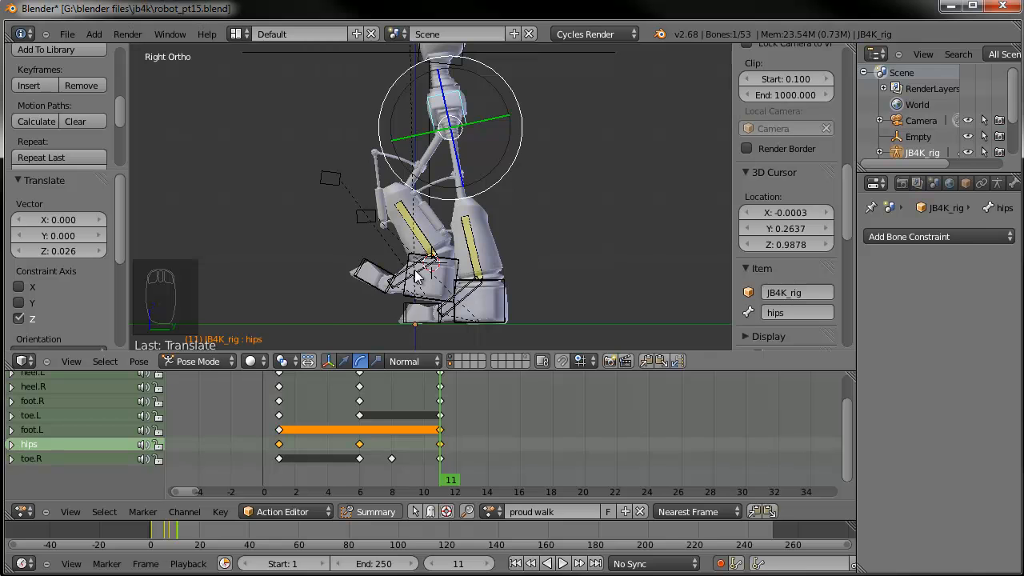
pyautogui.rightClick(449, 257)
pyautogui.keyDown('shift'); pyautogui.rightClick(371, 270); pyautogui.keyUp('shift')
pyautogui.keyDown('shift'); pyautogui.rightClick(453, 299); pyautogui.keyUp('shift')
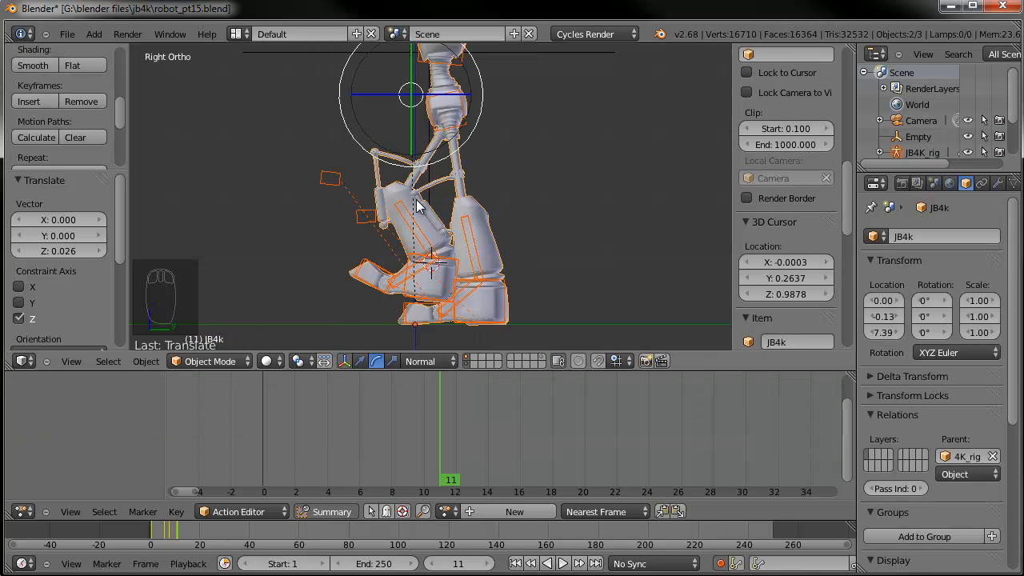
pyautogui.hotkey('ctrl', 'z')
pyautogui.keyDown('shift'); pyautogui.rightClick(376, 287); pyautogui.keyUp('shift')
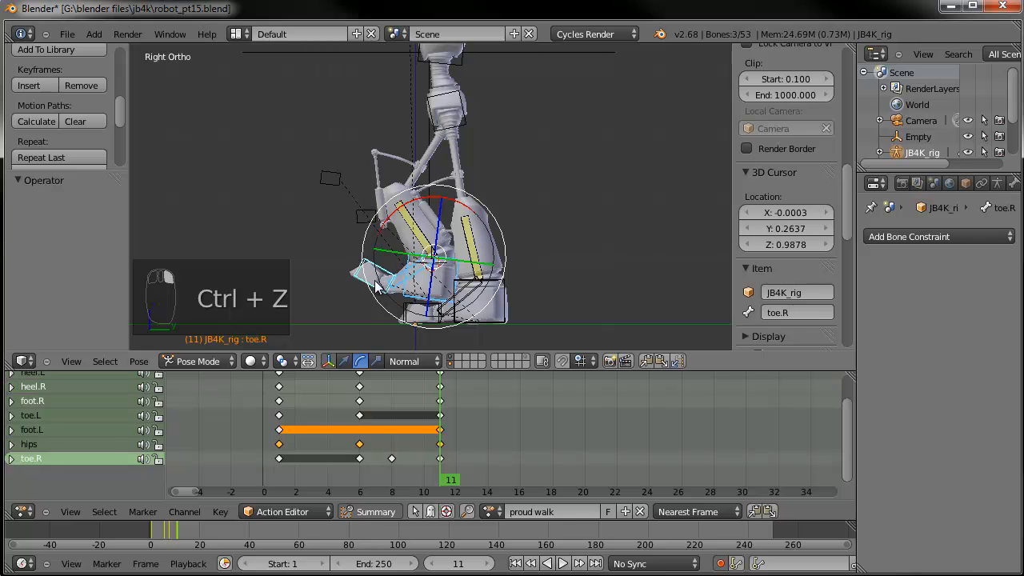
pyautogui.keyDown('shift'); pyautogui.rightClick(399, 318); pyautogui.keyUp('shift')
pyautogui.hotkey('ctrl', 'z')
pyautogui.keyDown('shift'); pyautogui.rightClick(436, 318); pyautogui.keyUp('shift')
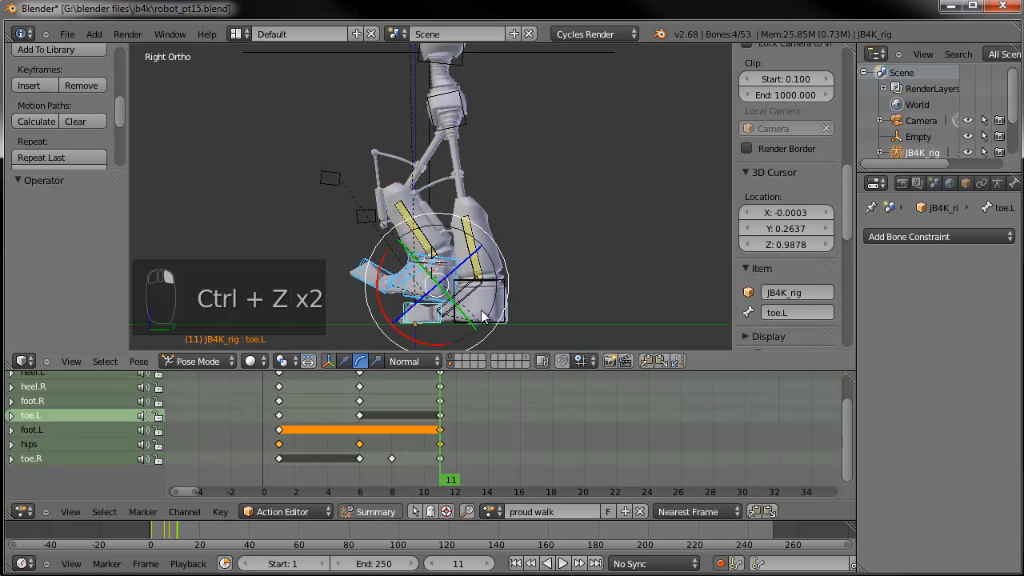
pyautogui.keyDown('shift'); pyautogui.rightClick(470, 294); pyautogui.keyUp('shift')
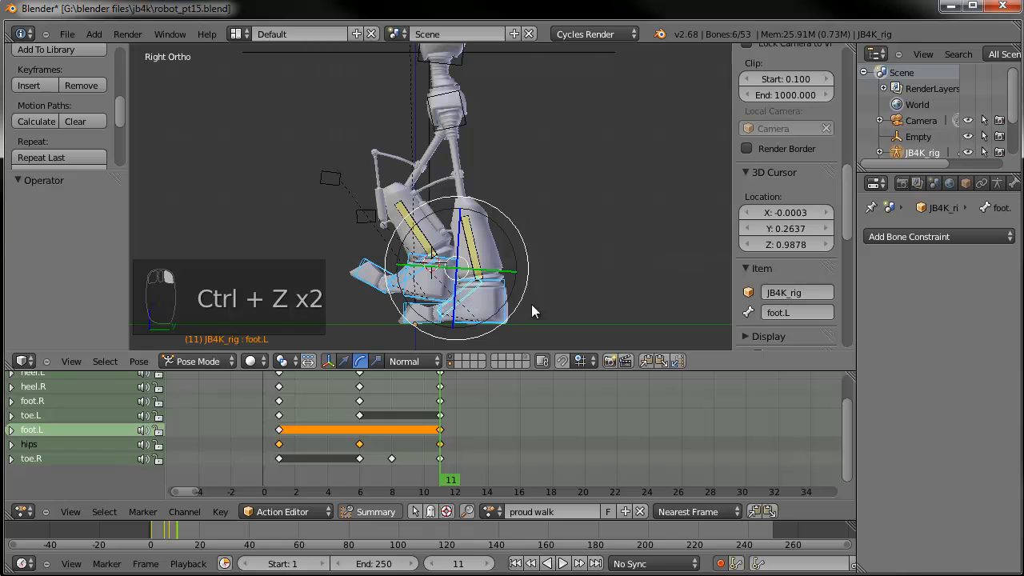
pyautogui.keyDown('shift'); pyautogui.rightClick(467, 111); pyautogui.keyUp('shift')
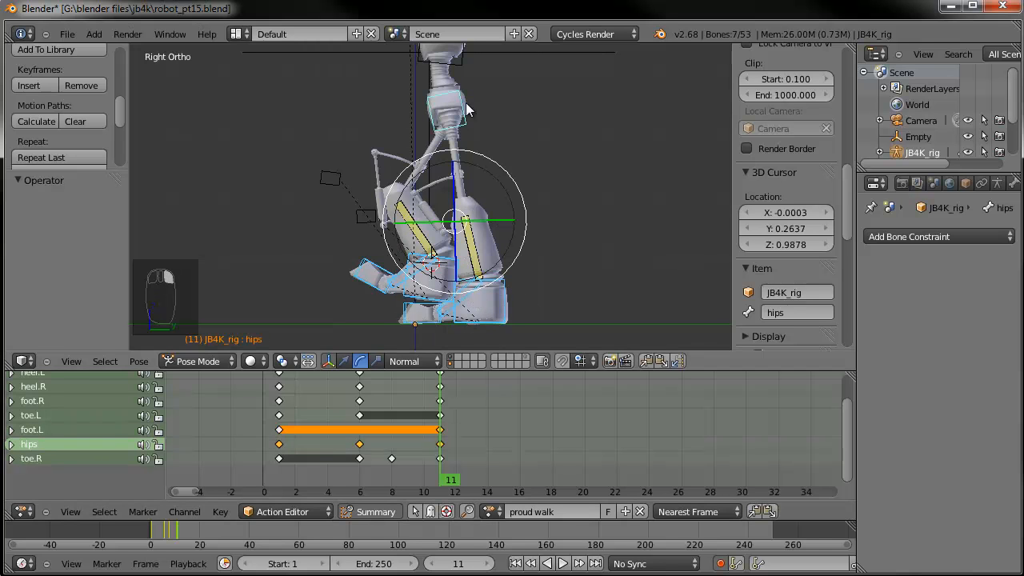
# Copy the selected bones' pose from frame 1 and paste it flipped on the X axis at frame 16
pyautogui.click(280, 430)
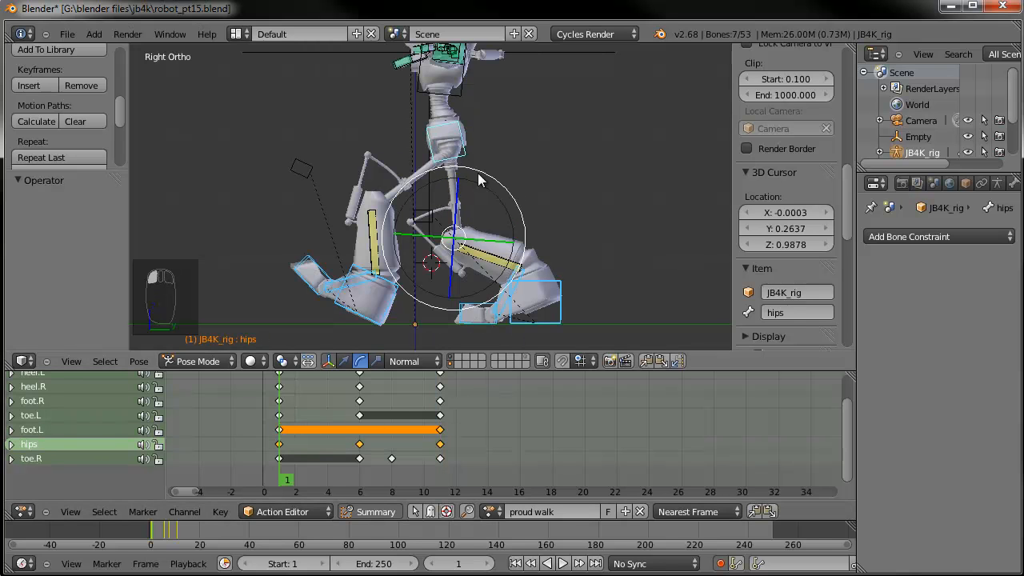
pyautogui.click(644, 362)
pyautogui.click(446, 430)
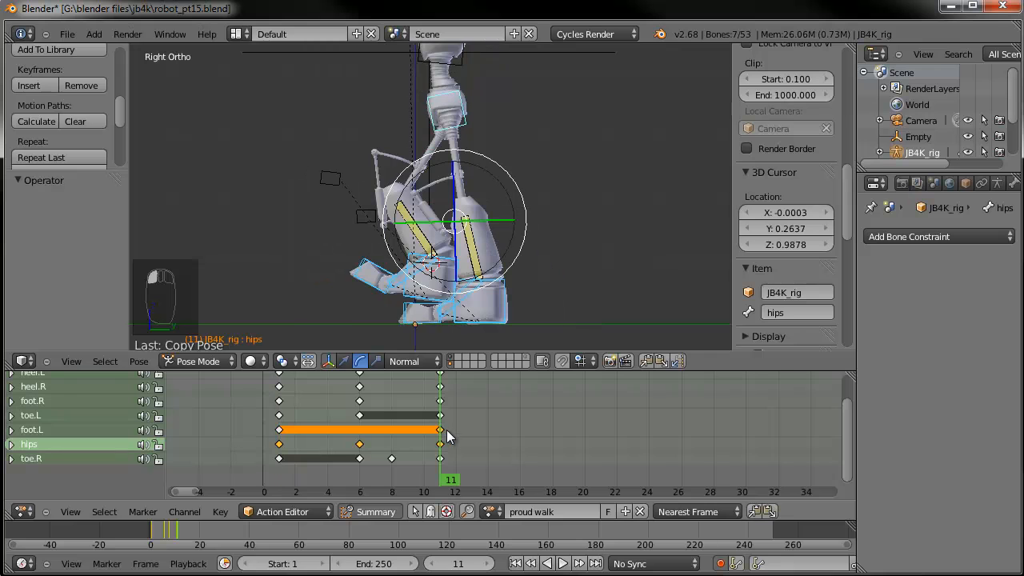
pyautogui.click(677, 361)
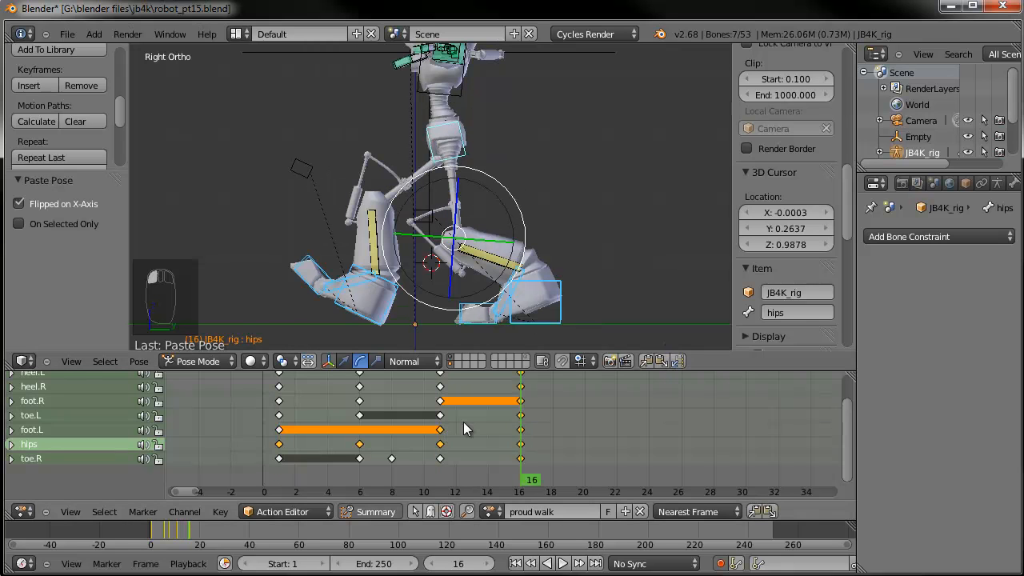
# Copy the selected bones' pose from frame 6 and paste it flipped on the X axis at frame 21
pyautogui.moveTo(279, 424); pyautogui.dragTo(364, 417)
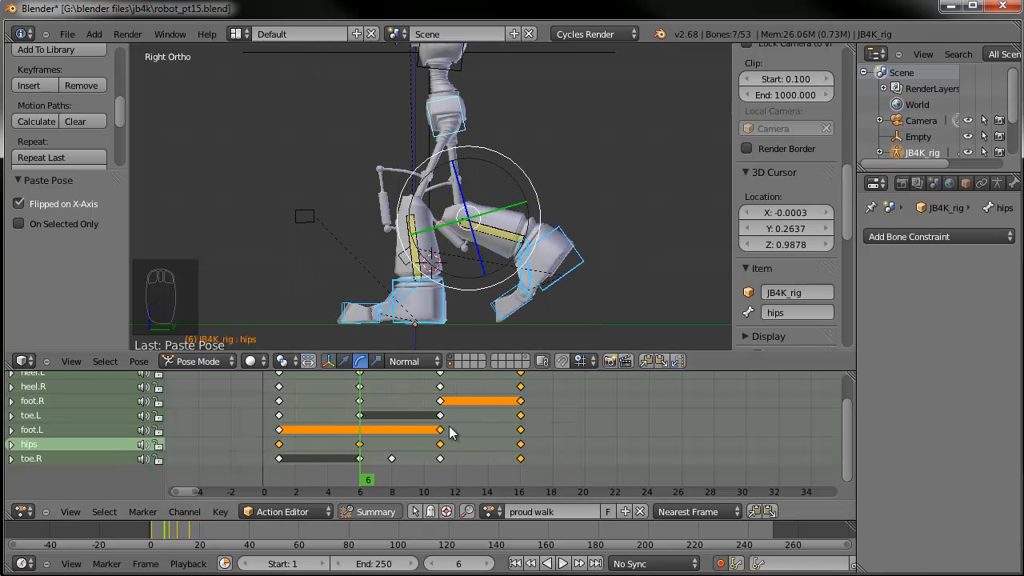
pyautogui.click(647, 362)
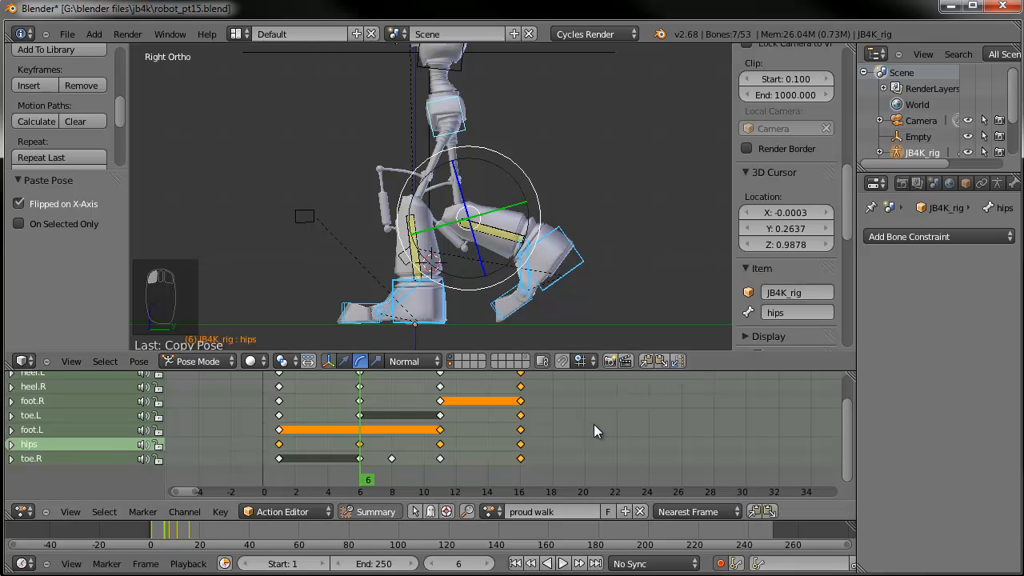
pyautogui.click(601, 424)
pyautogui.click(677, 362)
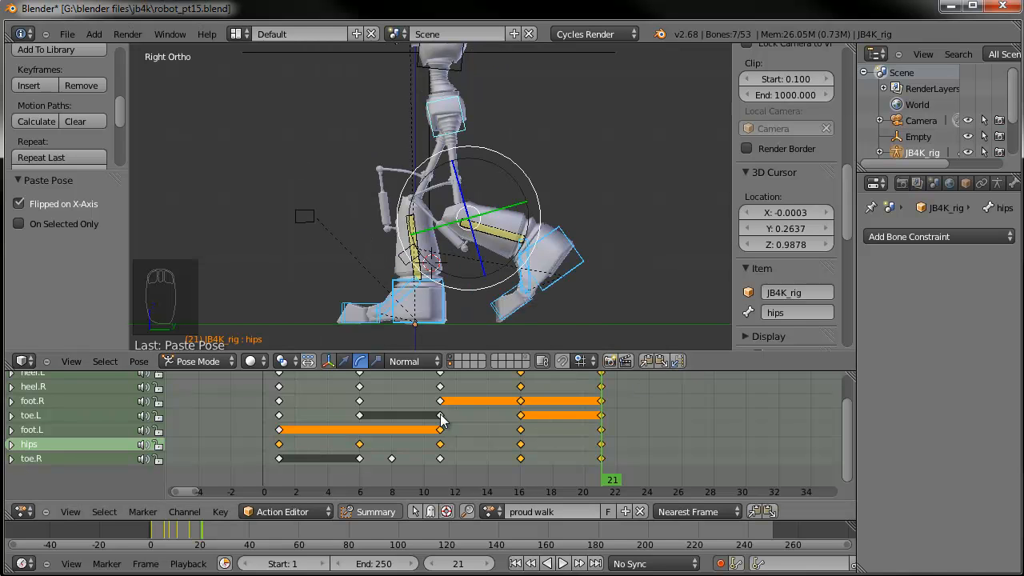
# Copy the selected bones' pose from frame 11 and paste it flipped on the X axis at frame 26
pyautogui.click(441, 416)
pyautogui.click(647, 362)
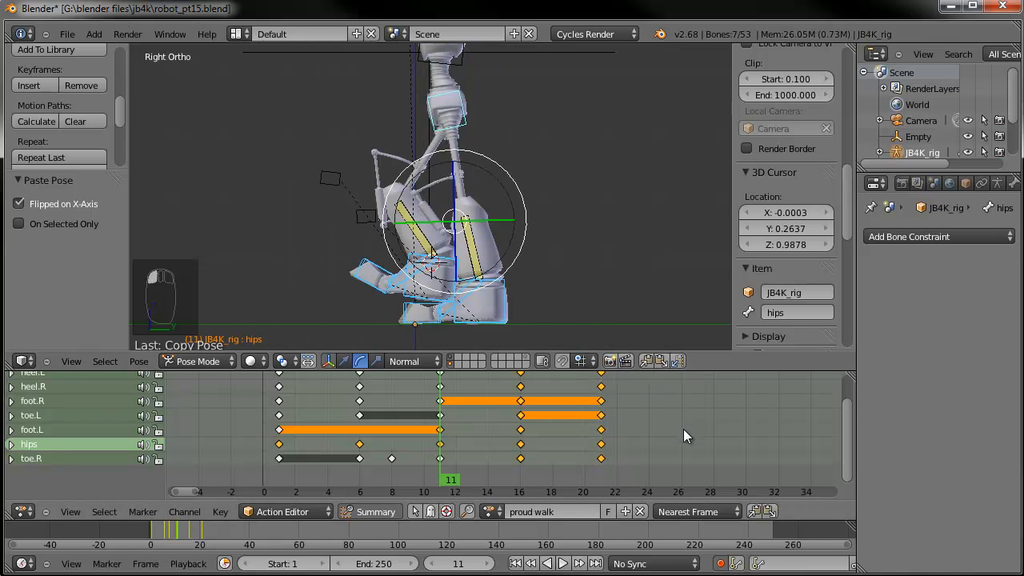
pyautogui.click(683, 429)
pyautogui.click(678, 362)
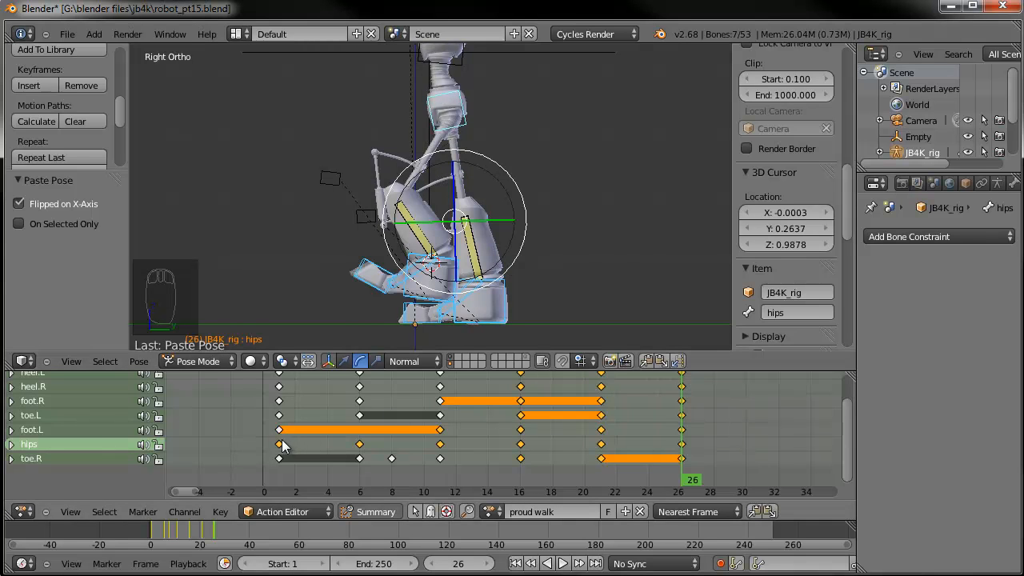
# Copy the selected bones' pose from frame 1 and paste it unflipped at frame 31
pyautogui.click(280, 443)
pyautogui.click(648, 361)
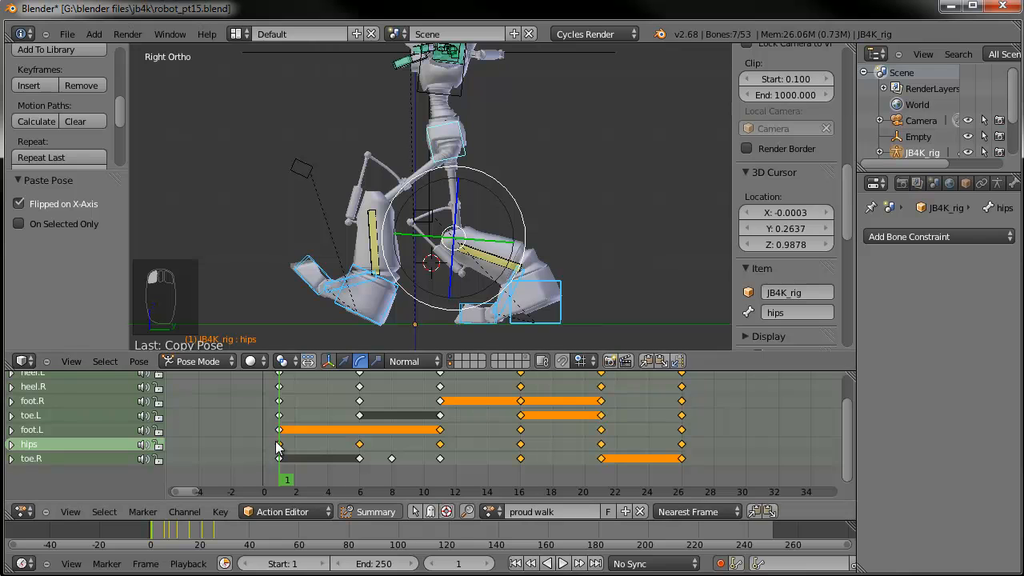
pyautogui.click(759, 447)
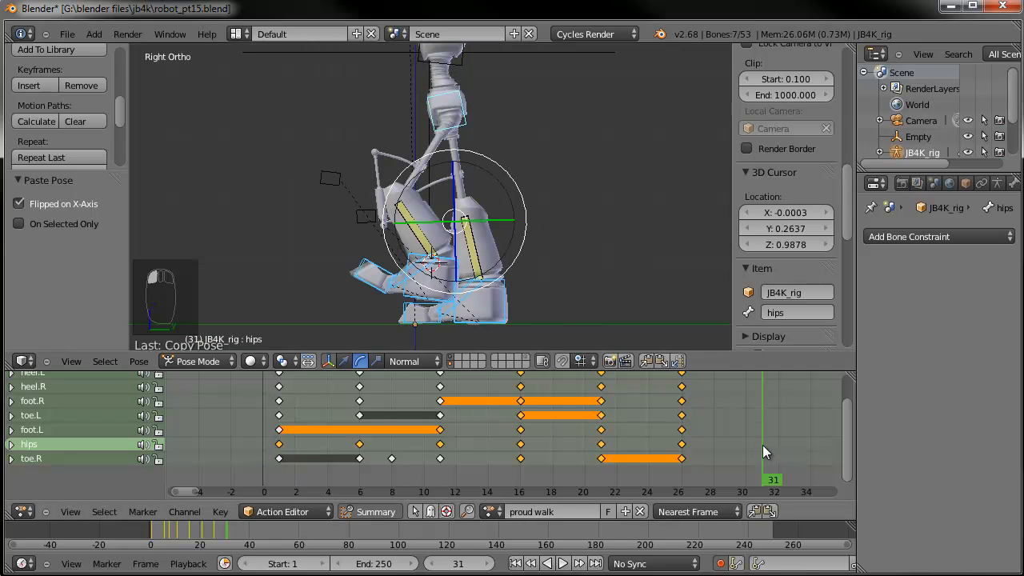
pyautogui.click(660, 361)
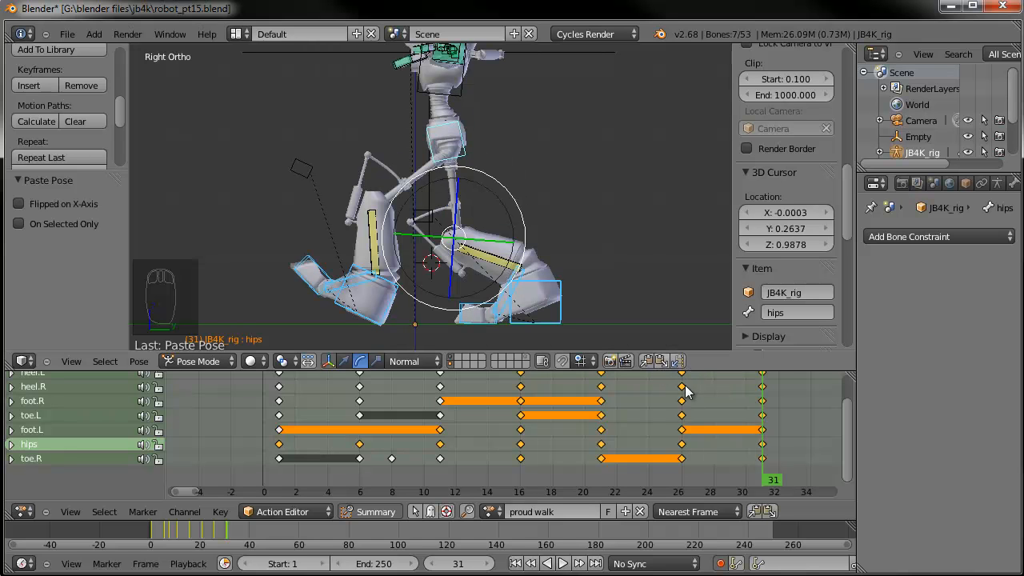
# Set the animation's end frame to 31
pyautogui.moveTo(279, 424)
pyautogui.mouseDown()
pyautogui.moveTo(756, 416)
pyautogui.moveTo(293, 416)
pyautogui.moveTo(328, 416)
pyautogui.mouseUp()
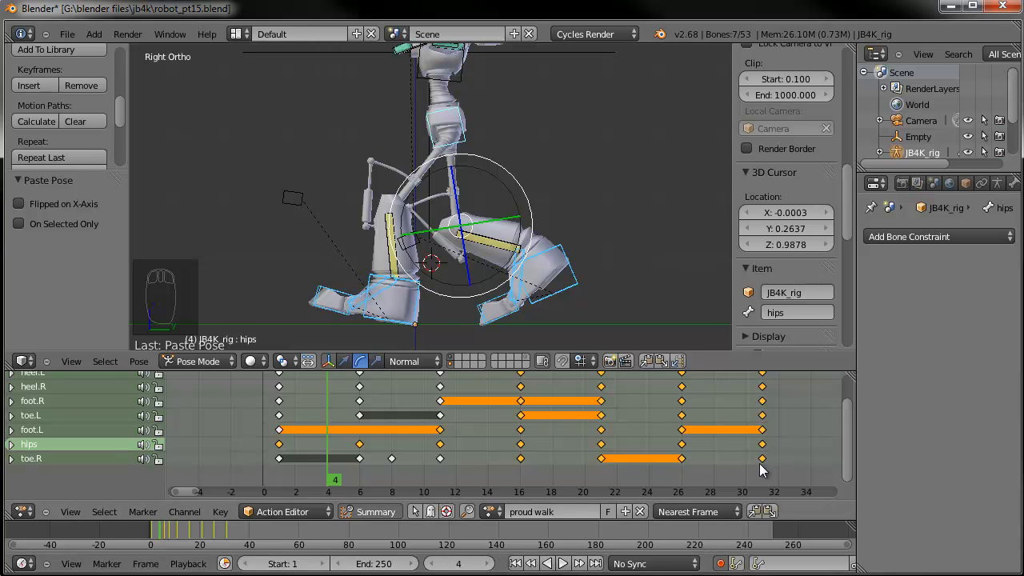
pyautogui.click(377, 564)
pyautogui.write('31')
pyautogui.press('Return')
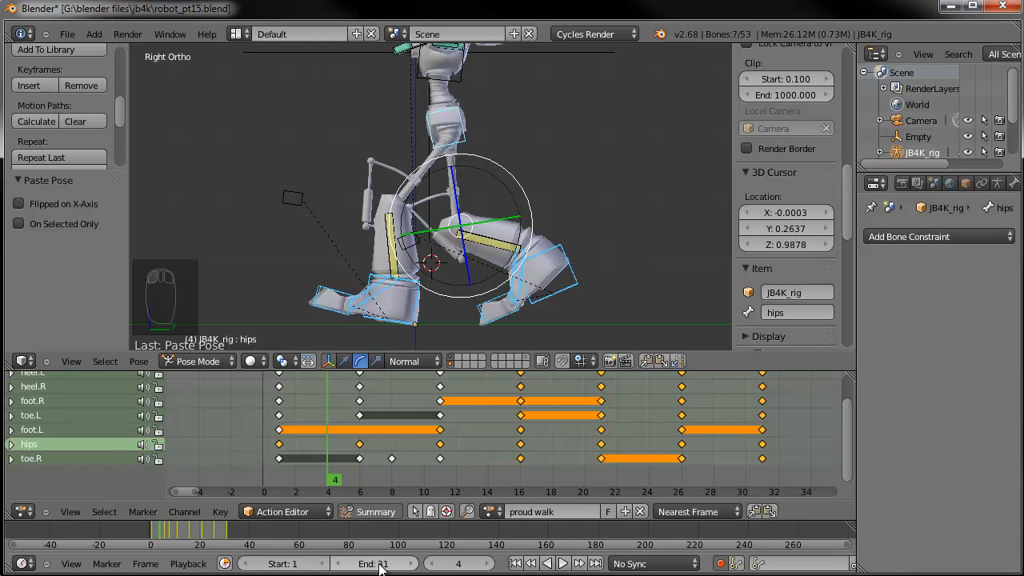
# Play the walk cycle from the first frame to check the motion
pyautogui.scroll(-1, 512, 480)
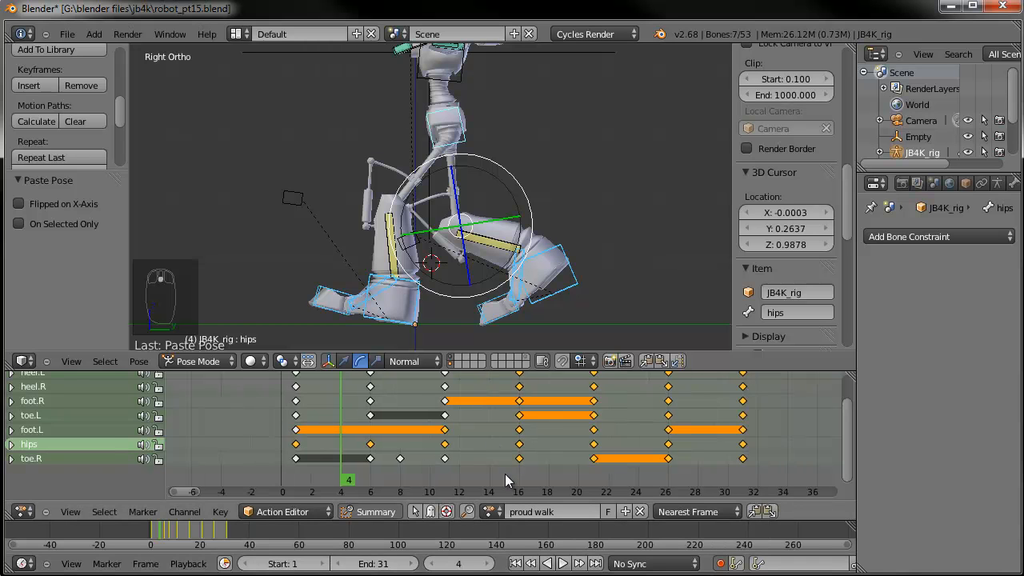
pyautogui.click(515, 564)
pyautogui.click(562, 563)
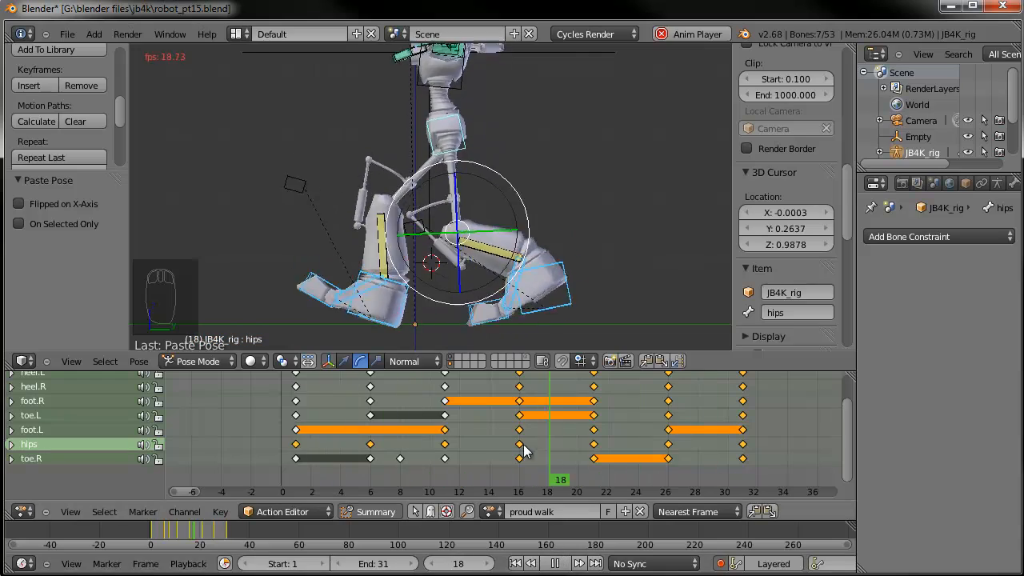
# Review the looping walk from an oblique angle and from the side, and stop the playback
pyautogui.moveTo(334, 208); pyautogui.dragTo(358, 246, button='middle')
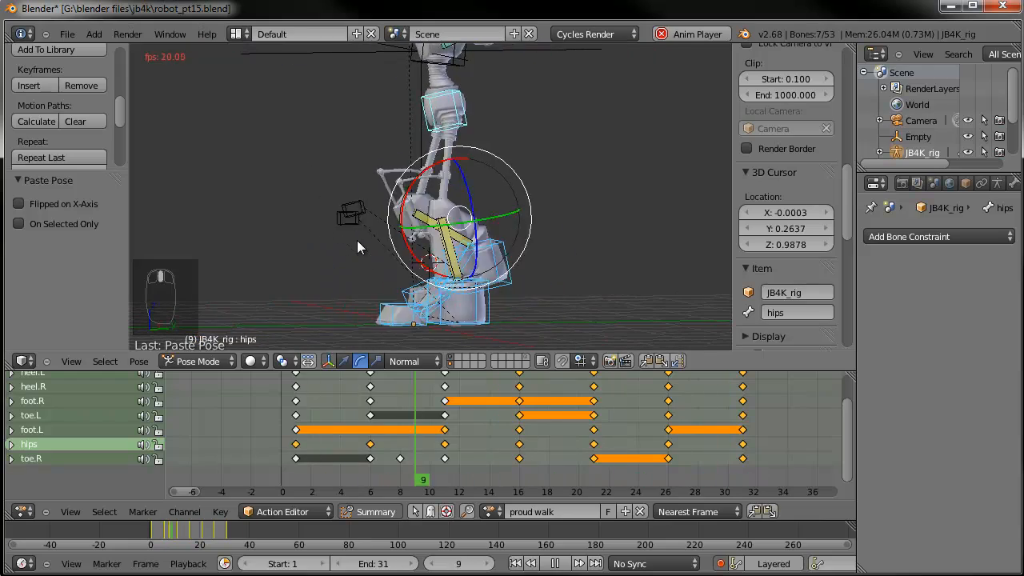
pyautogui.press('KP_3')
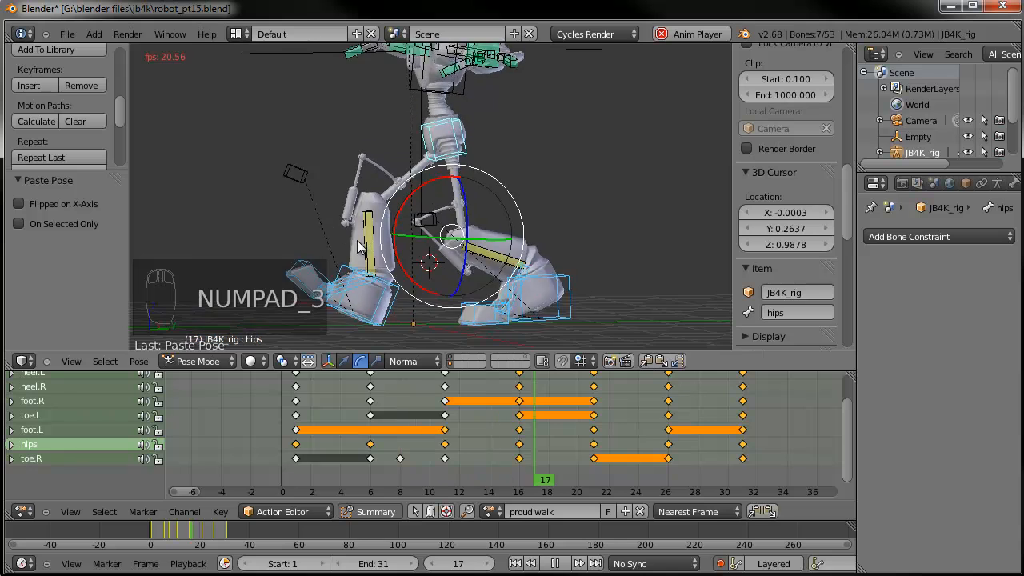
pyautogui.click(561, 564)
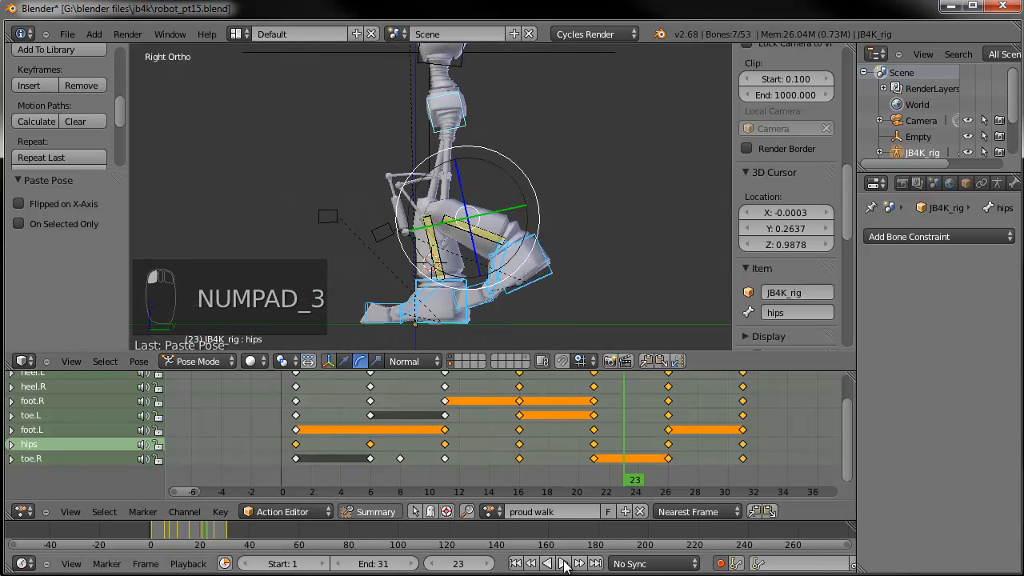
# At frame 1, raise the hips bone along the global Z axis by about 0.257
pyautogui.click(297, 442)
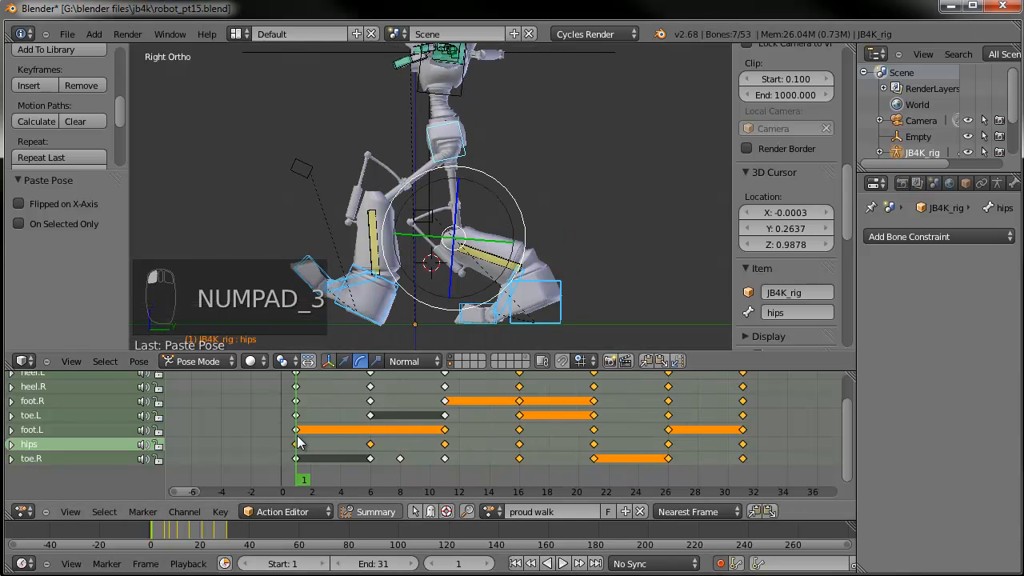
pyautogui.rightClick(462, 150)
pyautogui.press('g')
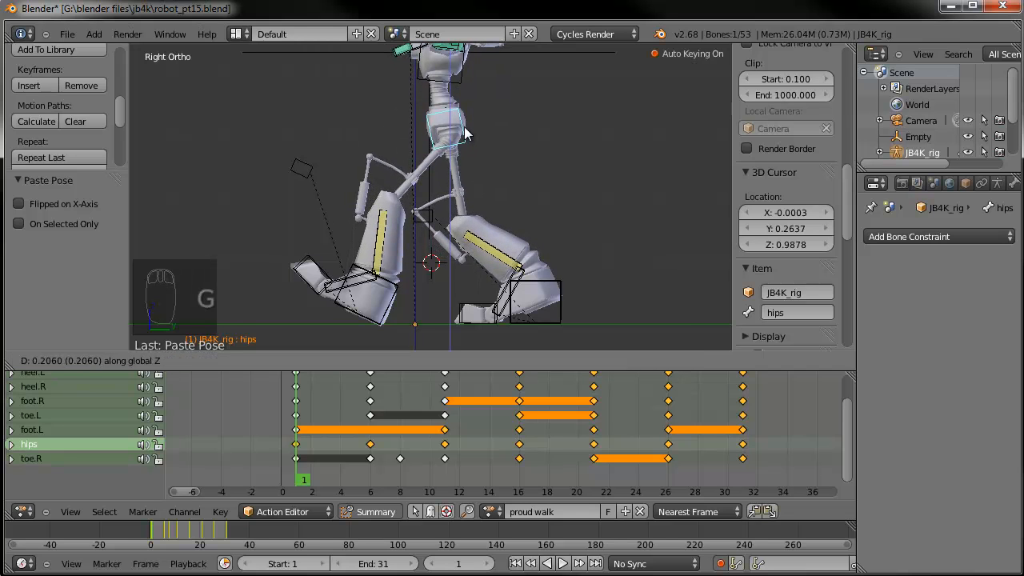
pyautogui.click(464, 124)
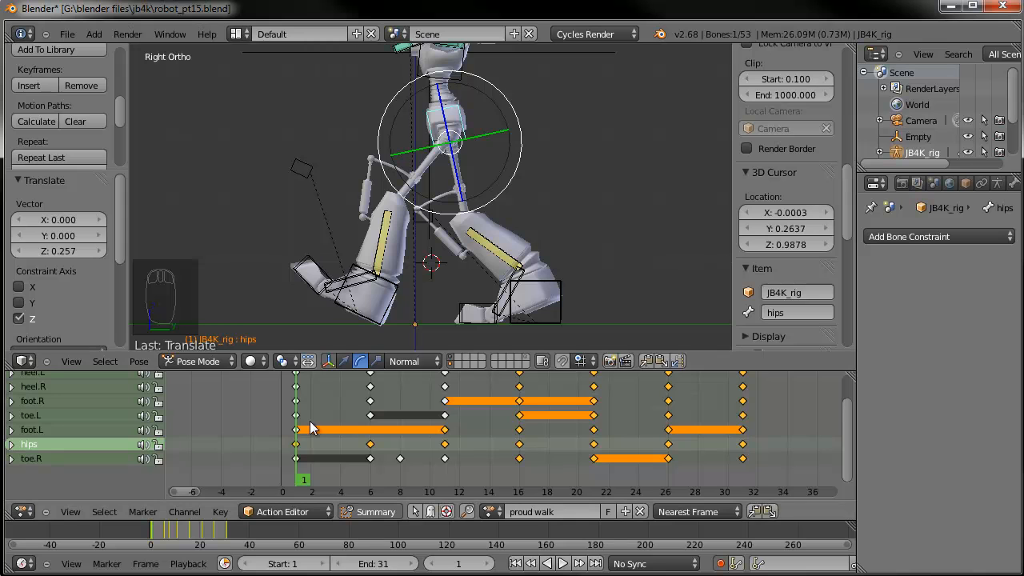
# Copy the raised hips pose from frame 1, pasting it flipped on the X axis at frame 16 and unflipped at frame 31
pyautogui.moveTo(303, 439); pyautogui.dragTo(520, 421)
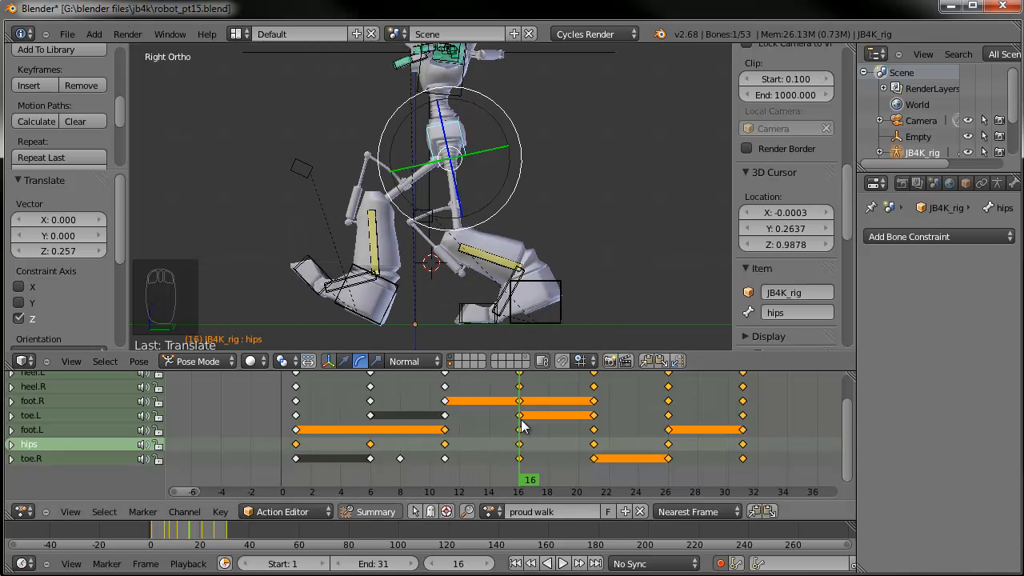
pyautogui.click(298, 432)
pyautogui.hotkey('ctrl', 'c')
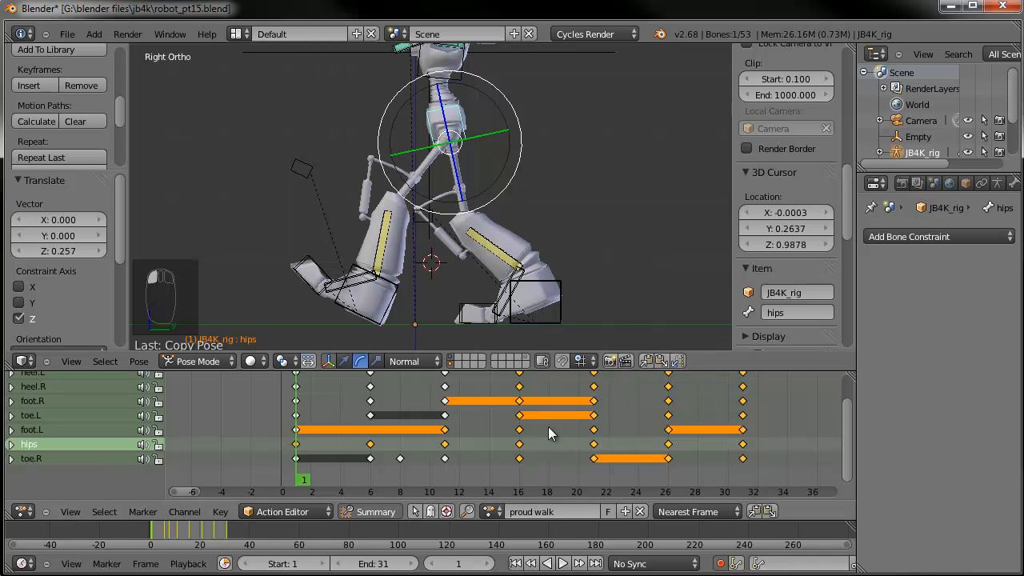
pyautogui.click(519, 430)
pyautogui.hotkey('ctrl', 'shift', 'v')
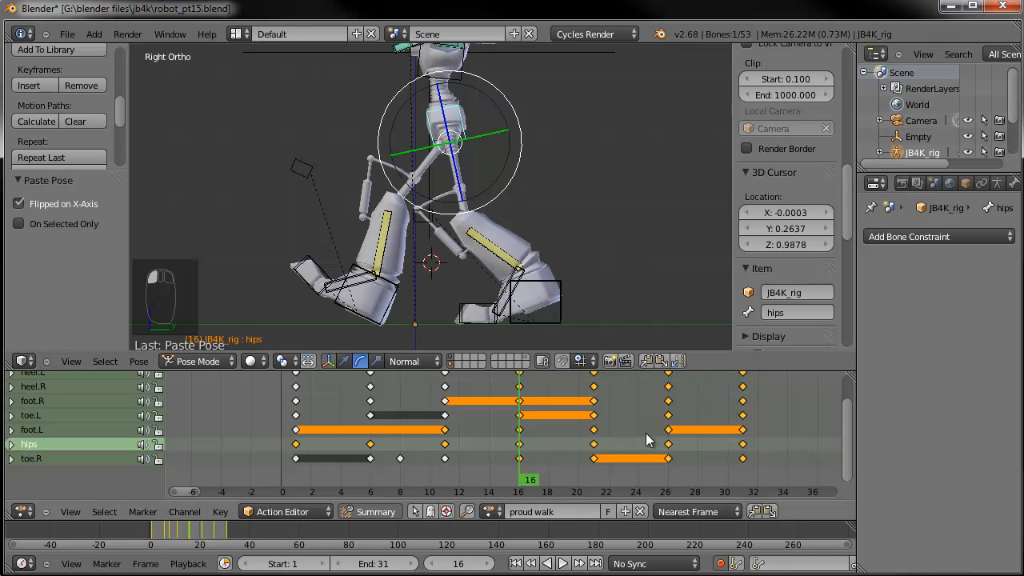
pyautogui.click(741, 431)
pyautogui.click(664, 361)
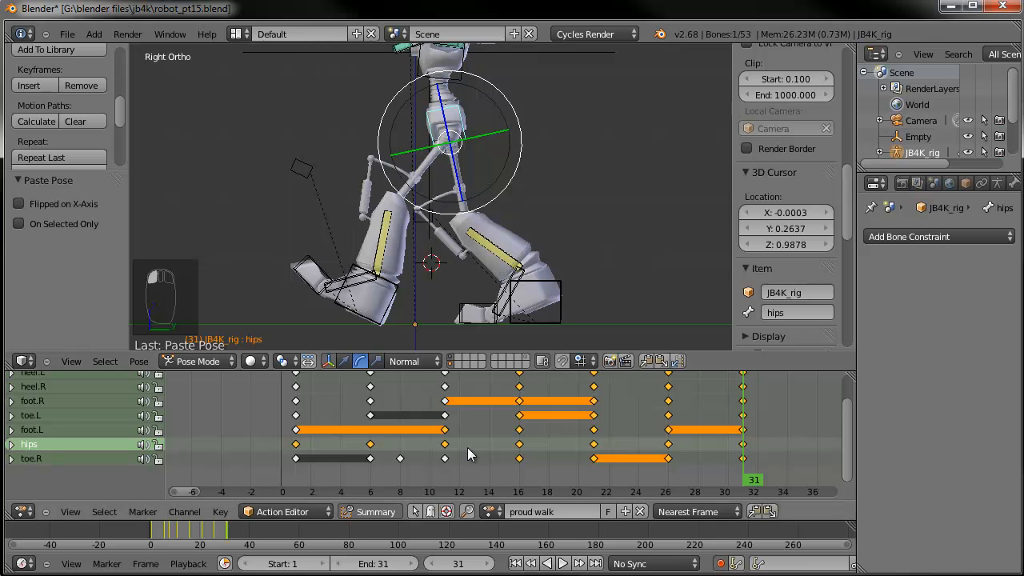
# Play the walk cycle from its first frame, inspect the leg motion from several angles, and stop the playback
pyautogui.moveTo(304, 449); pyautogui.dragTo(326, 416)
pyautogui.moveTo(381, 266); pyautogui.dragTo(472, 304, button='middle')
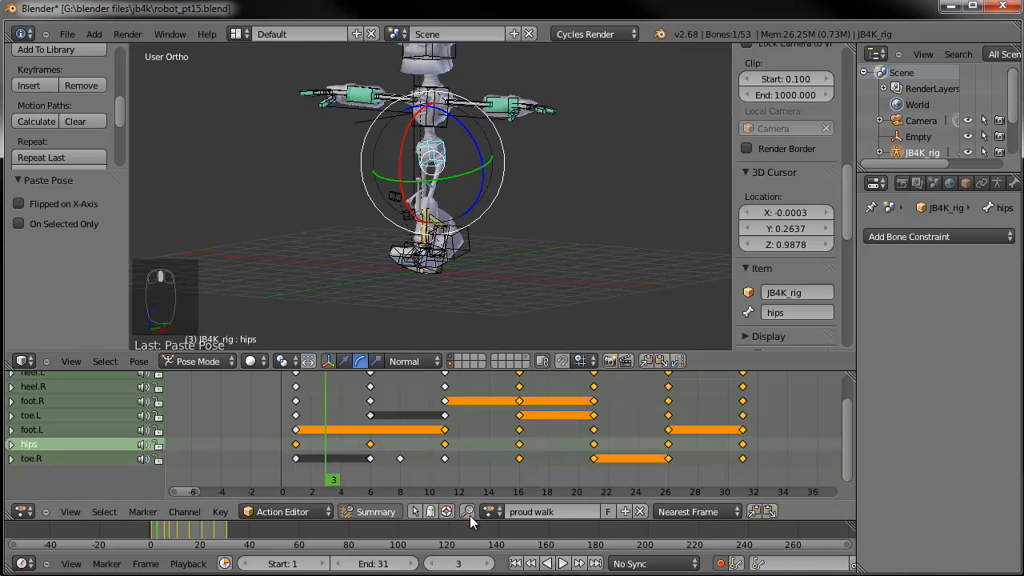
pyautogui.click(515, 563)
pyautogui.click(563, 563)
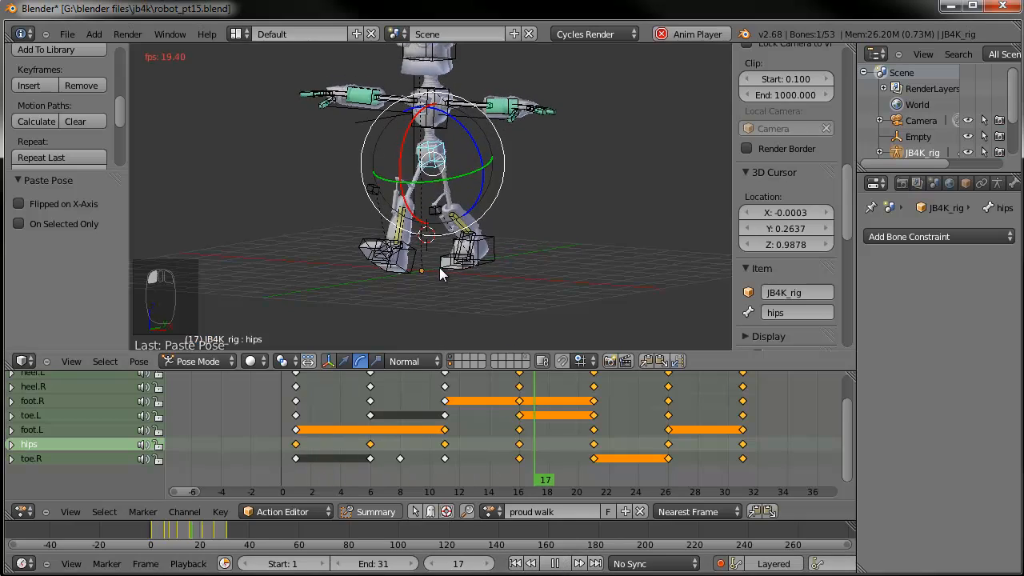
pyautogui.scroll(3, 400, 242)
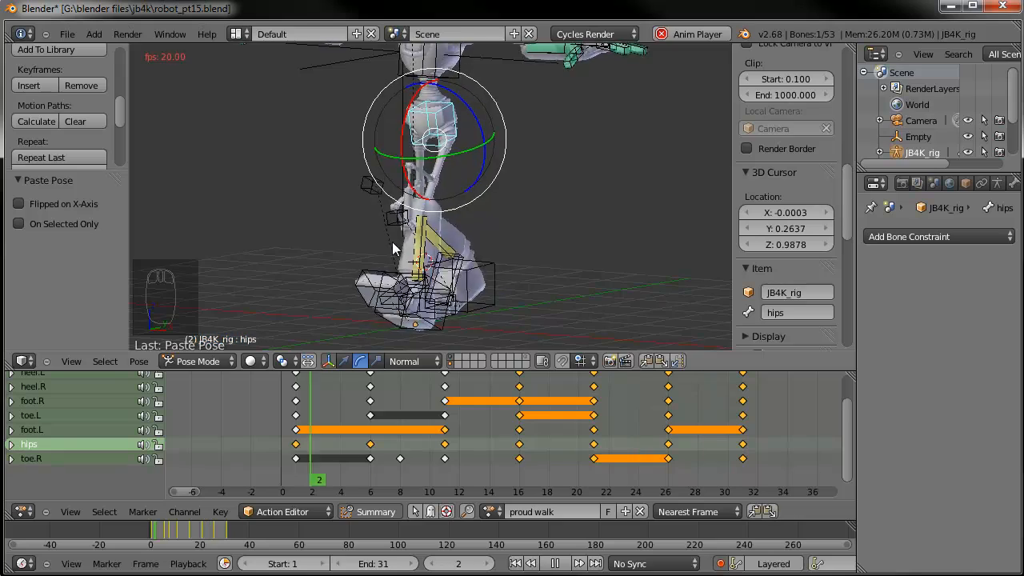
pyautogui.scroll(-3, 381, 226)
pyautogui.moveTo(379, 225); pyautogui.dragTo(368, 247, button='middle')
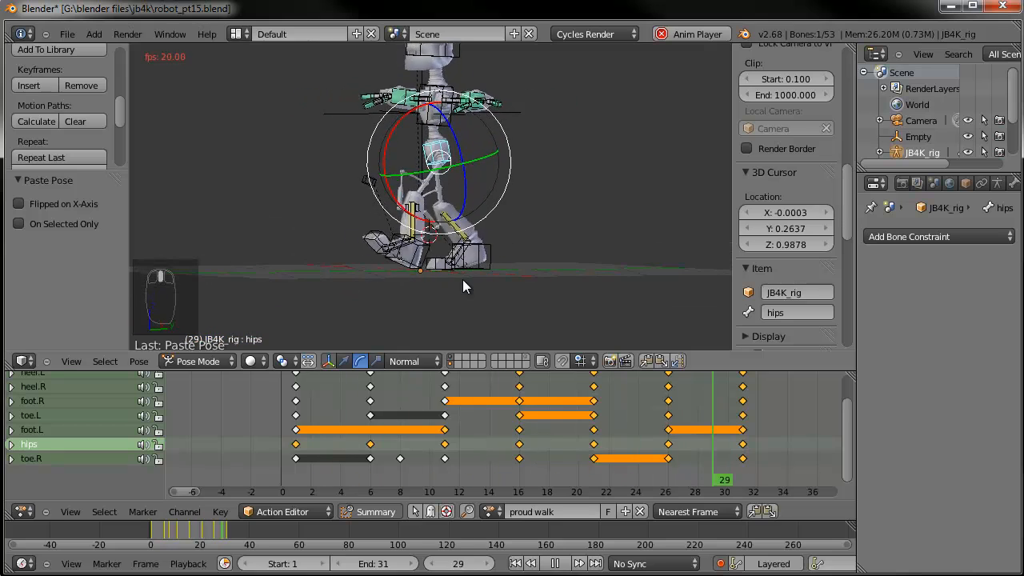
pyautogui.press('KP_3')
pyautogui.hotkey('alt', 'a')
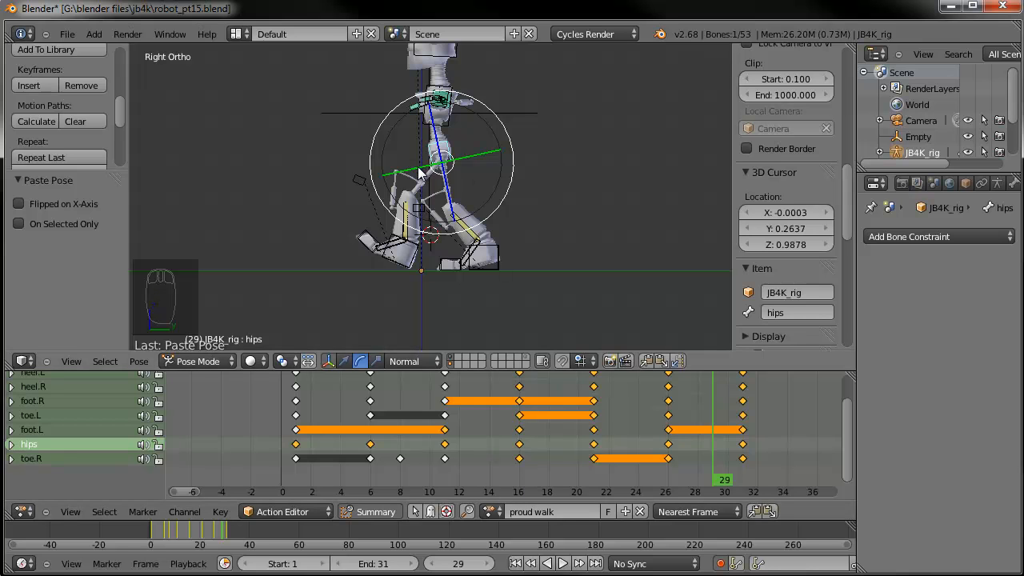
# Rename the "proud walk" action as "generic walk"
pyautogui.keyDown('shift'); pyautogui.moveTo(441, 152); pyautogui.dragTo(444, 195, button='middle'); pyautogui.keyUp('shift')
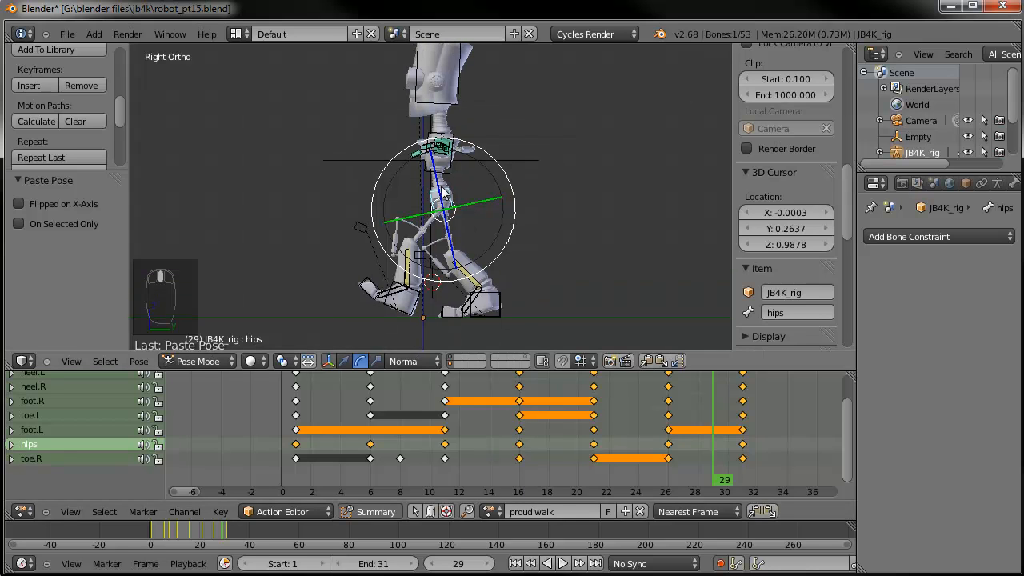
pyautogui.click(535, 512)
# At frame 1 in front view, shift the hips about -0.139 in X, rotate them about -7.2°, and lower them about 0.031
pyautogui.press('KP_1')
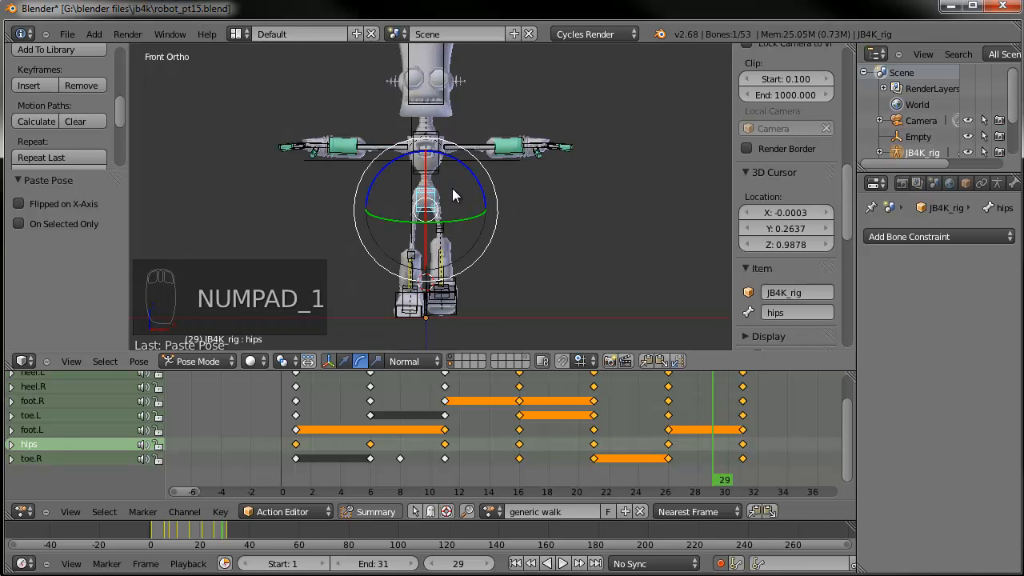
pyautogui.scroll(5, 480, 187)
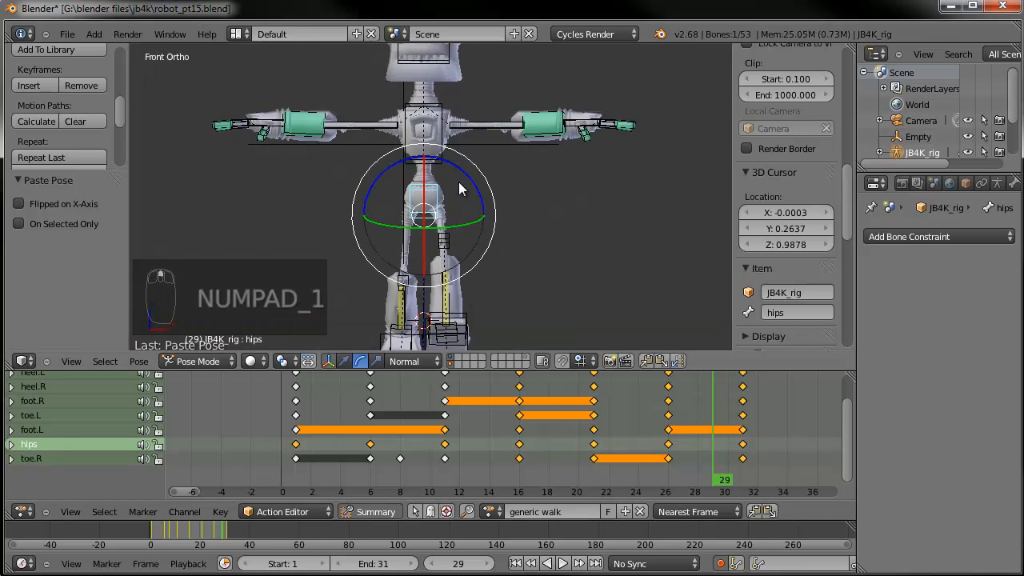
pyautogui.click(296, 418)
pyautogui.scroll(-2, 491, 159)
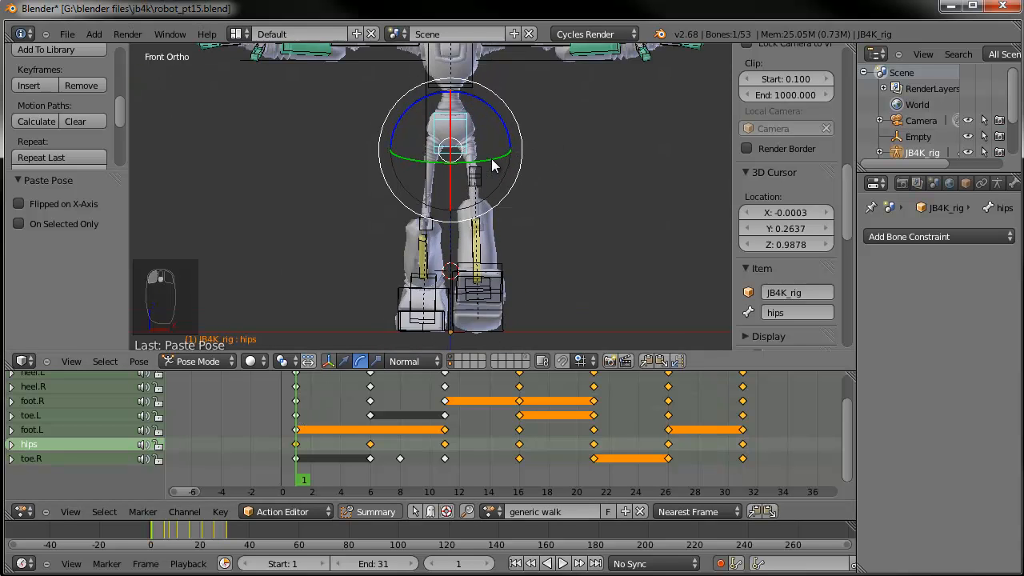
pyautogui.moveTo(441, 173); pyautogui.dragTo(503, 185, button='middle')
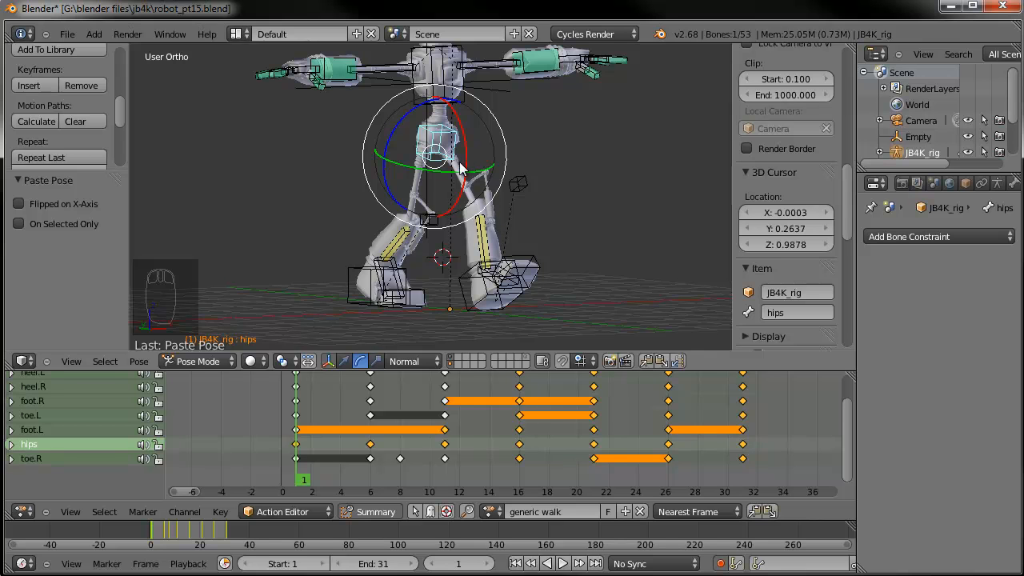
pyautogui.press('KP_1')
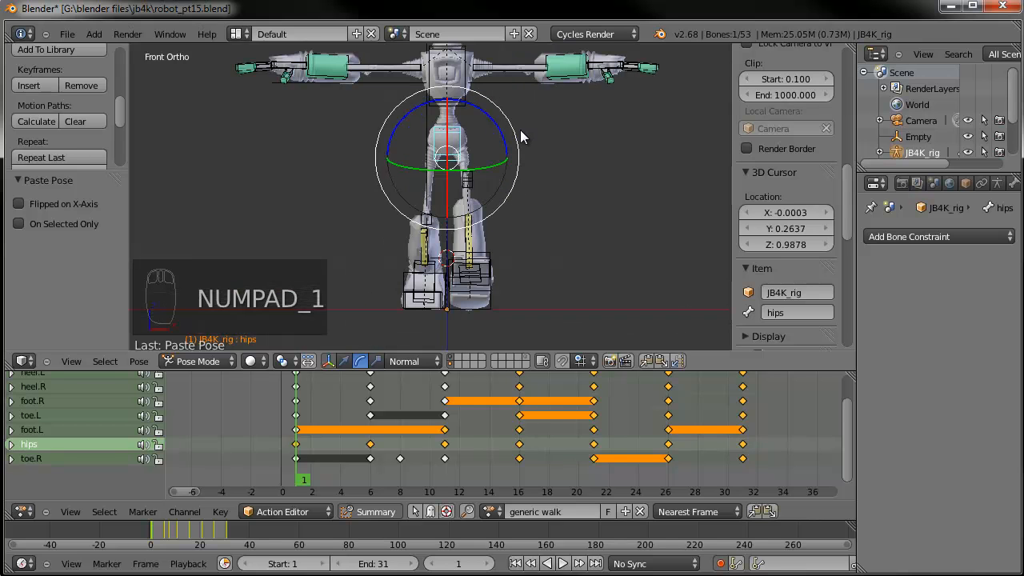
pyautogui.press('g')
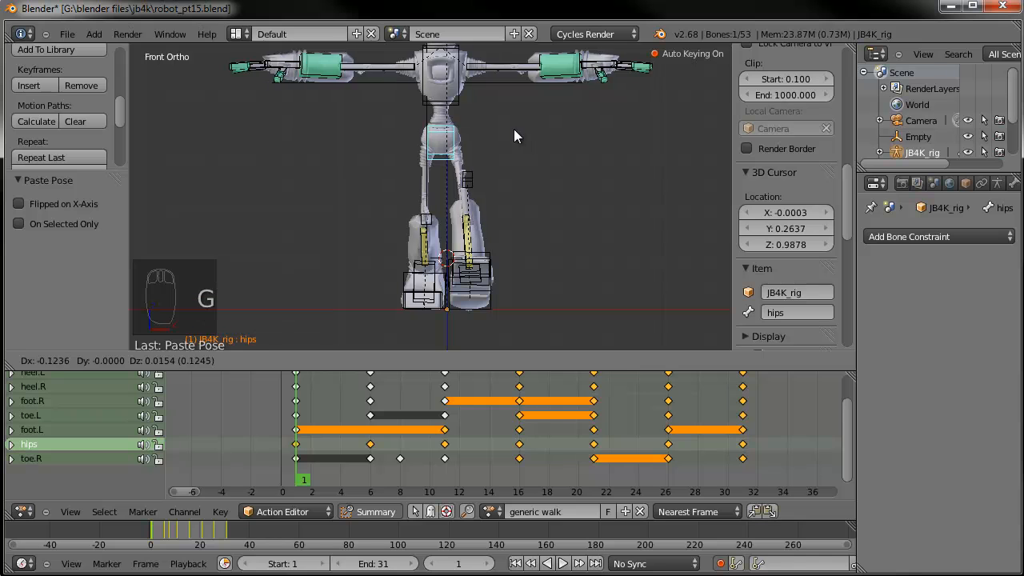
pyautogui.click(513, 129)
pyautogui.press('r')
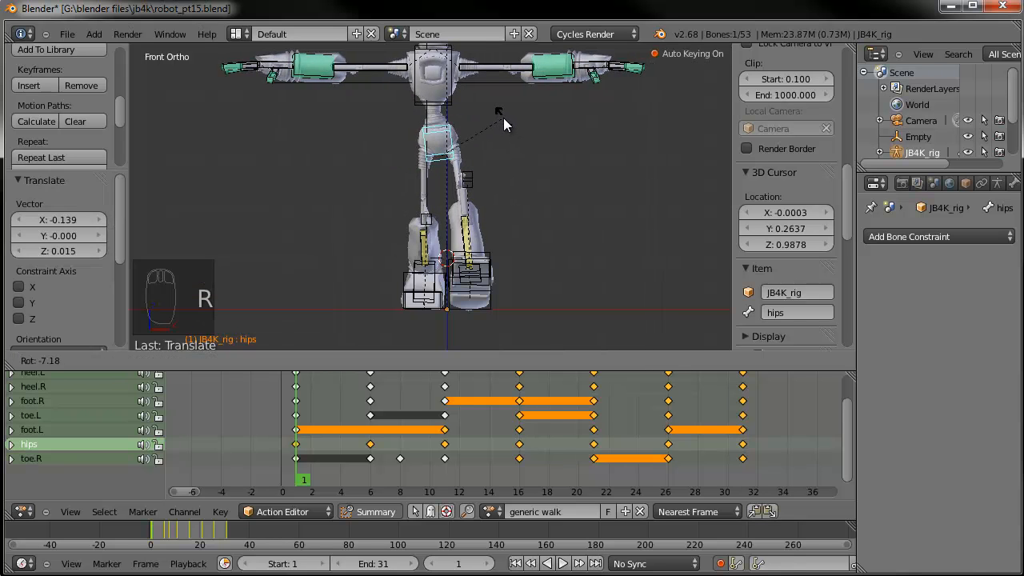
pyautogui.click(503, 118)
pyautogui.press('g')
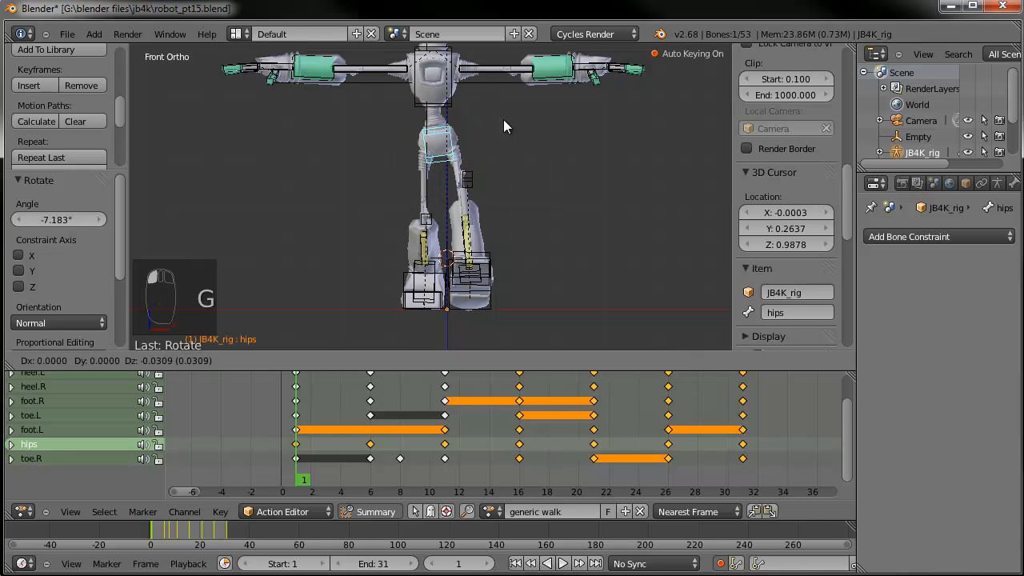
pyautogui.click(504, 119)
# At frame 11, rotate the hips about 9.7°, shift them about 0.293 in X and -0.015 in Z, and rotate them back about 1.7°
pyautogui.moveTo(312, 431); pyautogui.dragTo(442, 427)
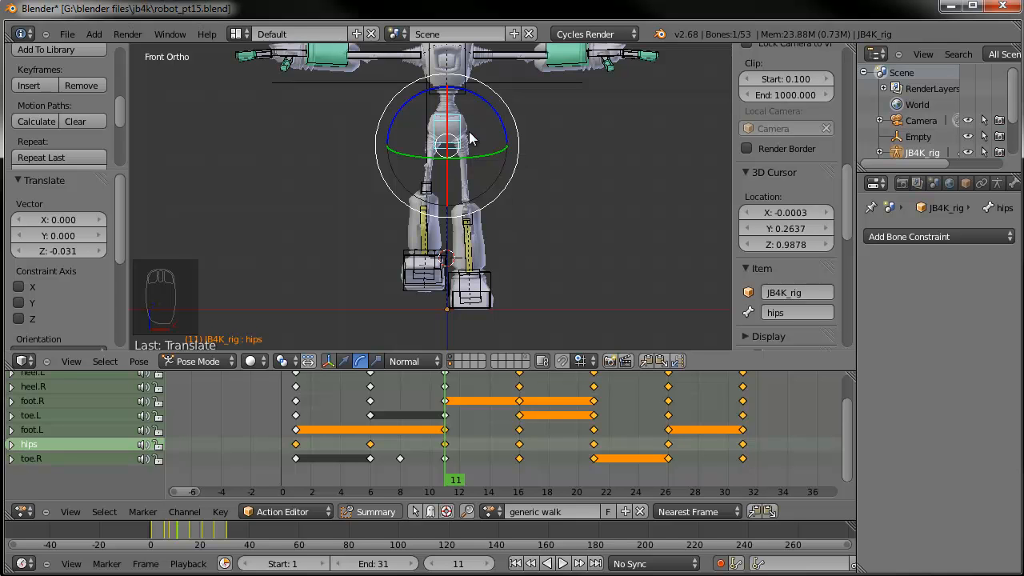
pyautogui.press('r')
pyautogui.click(497, 106)
pyautogui.press('g')
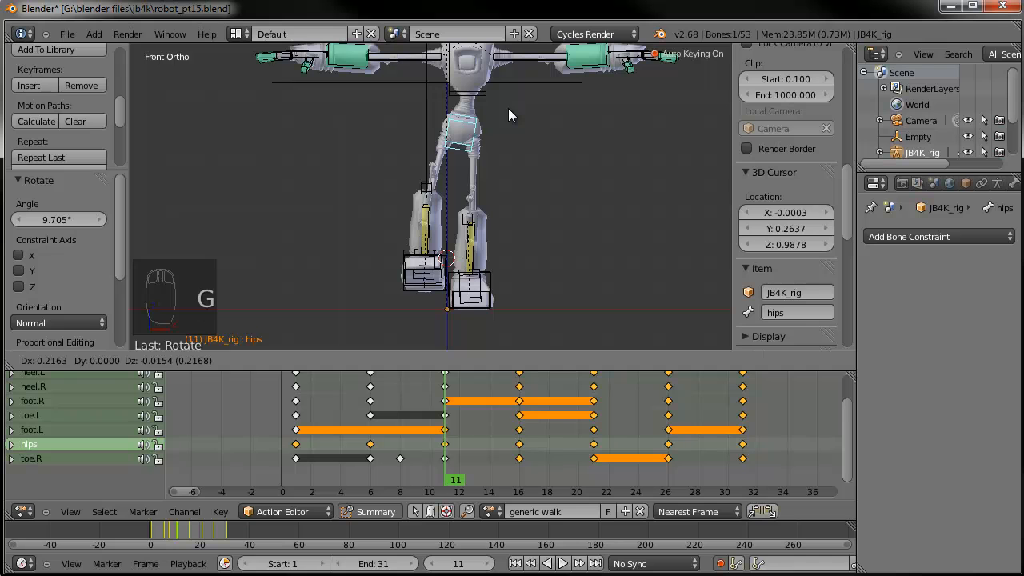
pyautogui.click(512, 108)
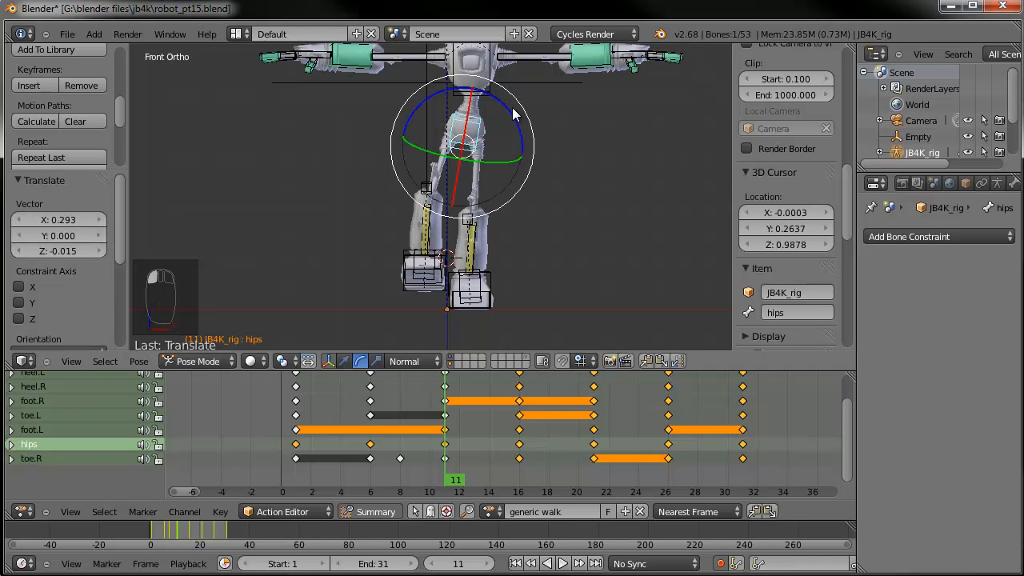
pyautogui.press('r')
pyautogui.click(512, 106)
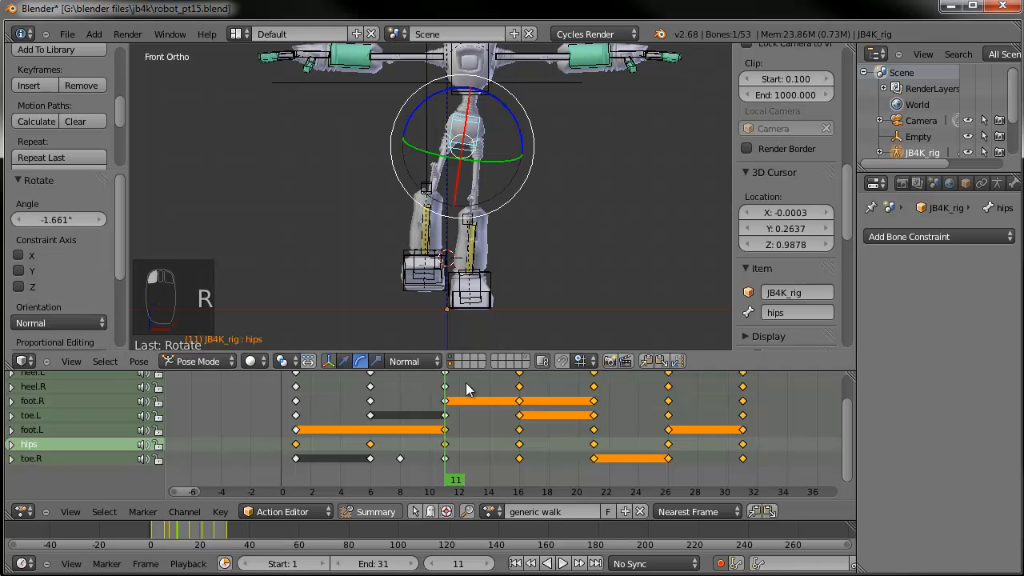
# Copy the tilted hips pose from frame 1 and paste it flipped on the X axis at frame 16
pyautogui.moveTo(305, 436)
pyautogui.mouseDown()
pyautogui.moveTo(448, 440)
pyautogui.moveTo(285, 439)
pyautogui.moveTo(439, 446)
pyautogui.mouseUp()
pyautogui.moveTo(320, 444); pyautogui.dragTo(301, 446)
pyautogui.click(644, 360)
pyautogui.click(520, 436)
pyautogui.click(677, 360)
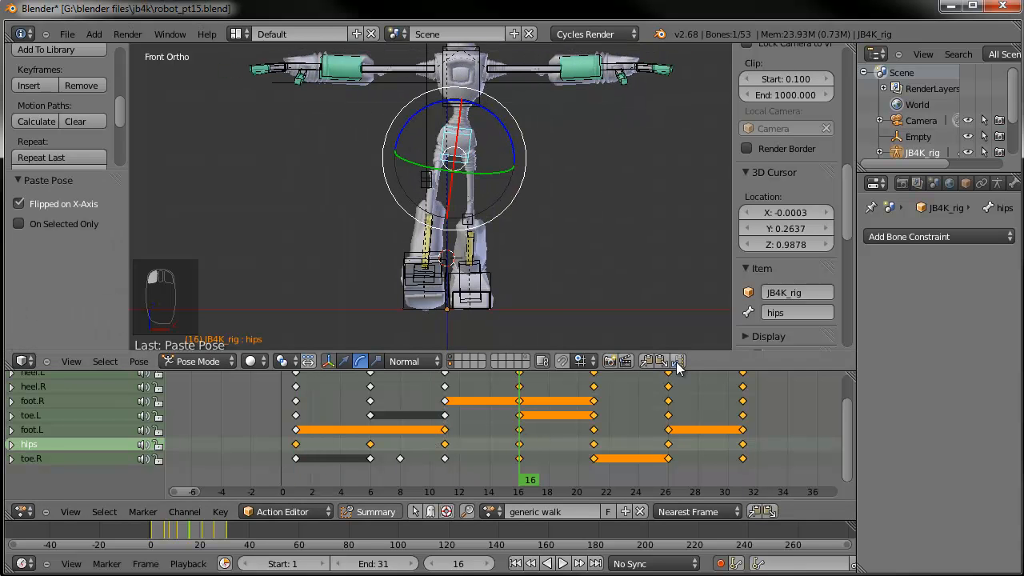
# Copy the hips pose from frame 11 and paste it flipped on the X axis at frame 26
pyautogui.click(373, 431)
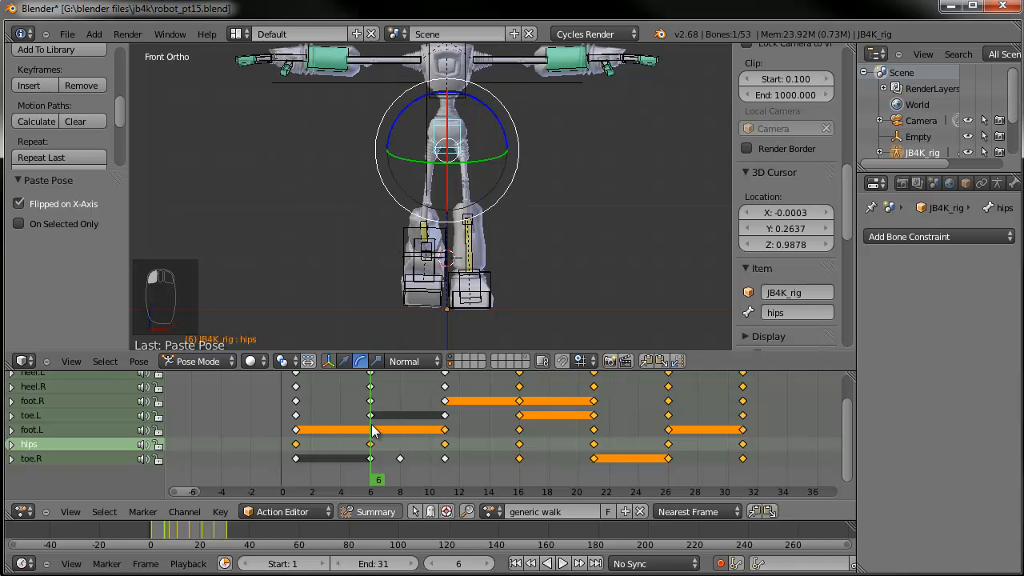
pyautogui.click(445, 425)
pyautogui.click(646, 362)
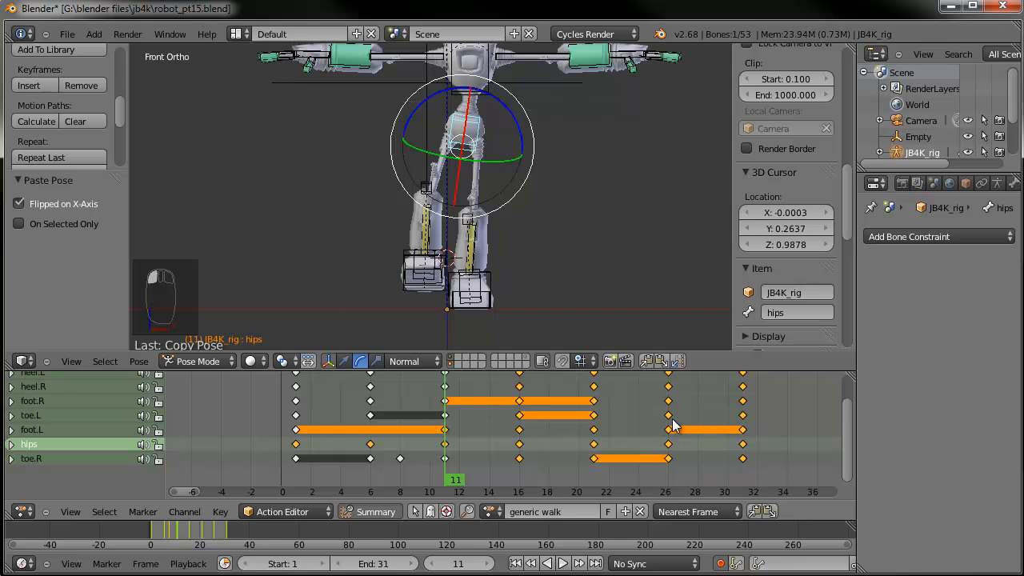
pyautogui.click(672, 425)
pyautogui.click(678, 361)
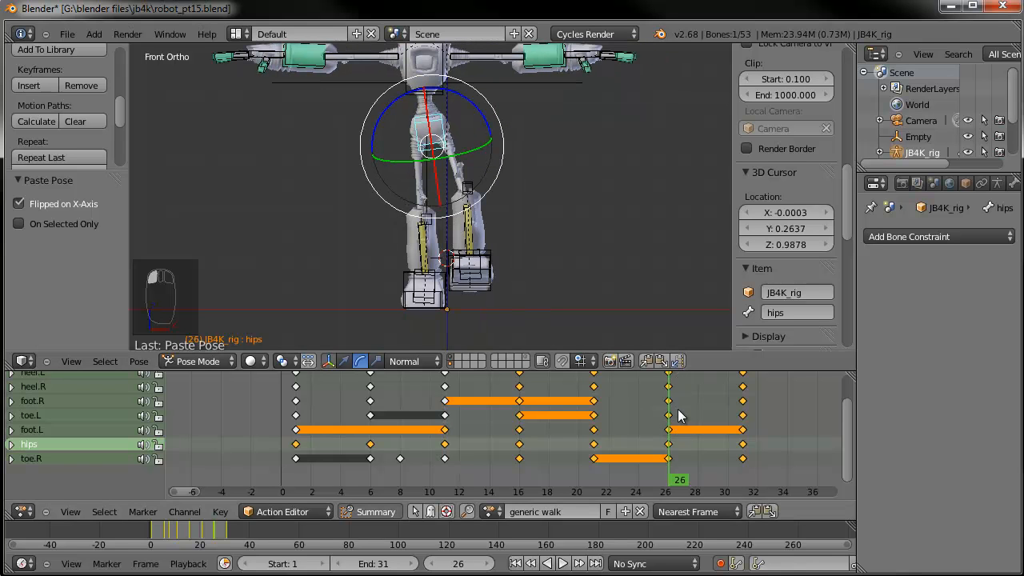
# Copy the hips pose from frame 1 and paste it unflipped at frame 31
pyautogui.click(297, 433)
pyautogui.click(646, 361)
pyautogui.click(746, 400)
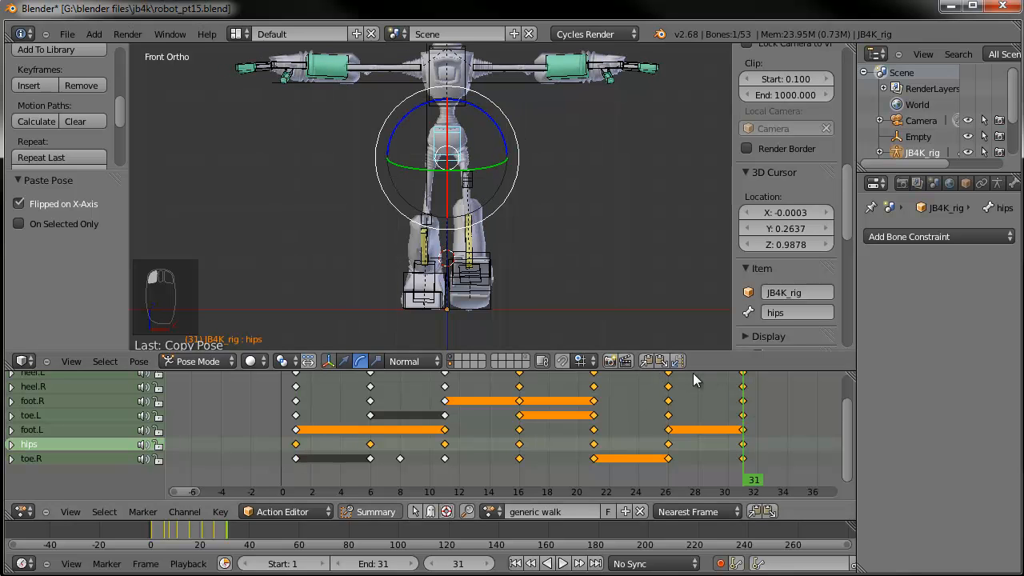
pyautogui.click(662, 361)
# Scrub and play the walk cycle, examining the hips' side-to-side sway from around the robot
pyautogui.moveTo(736, 439); pyautogui.dragTo(284, 440)
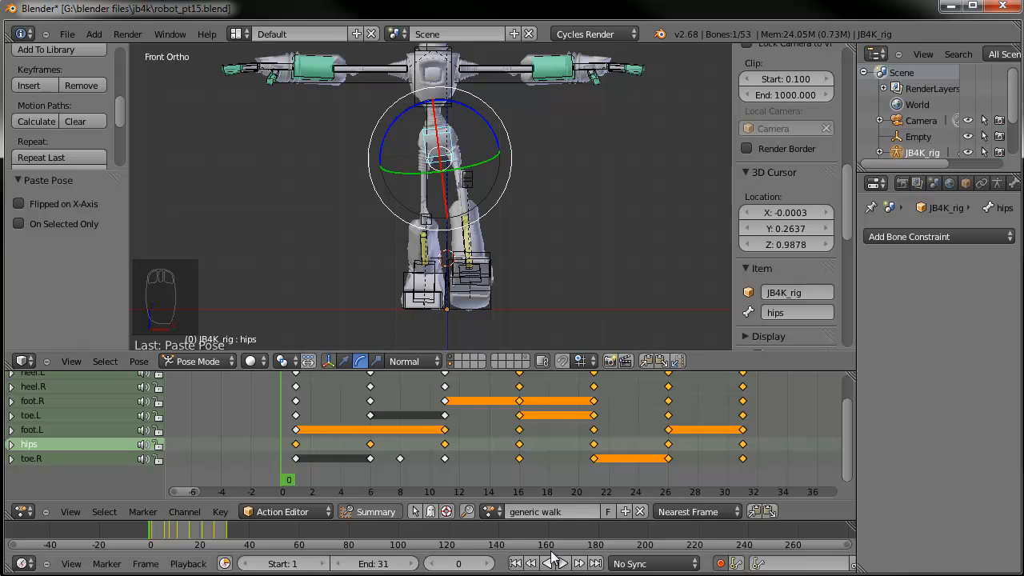
pyautogui.moveTo(404, 261); pyautogui.dragTo(656, 276, button='middle')
pyautogui.moveTo(439, 270); pyautogui.dragTo(764, 259, button='middle')
pyautogui.scroll(-1, 538, 290)
pyautogui.moveTo(540, 294); pyautogui.dragTo(499, 261, button='middle')
pyautogui.scroll(-2, 499, 262)
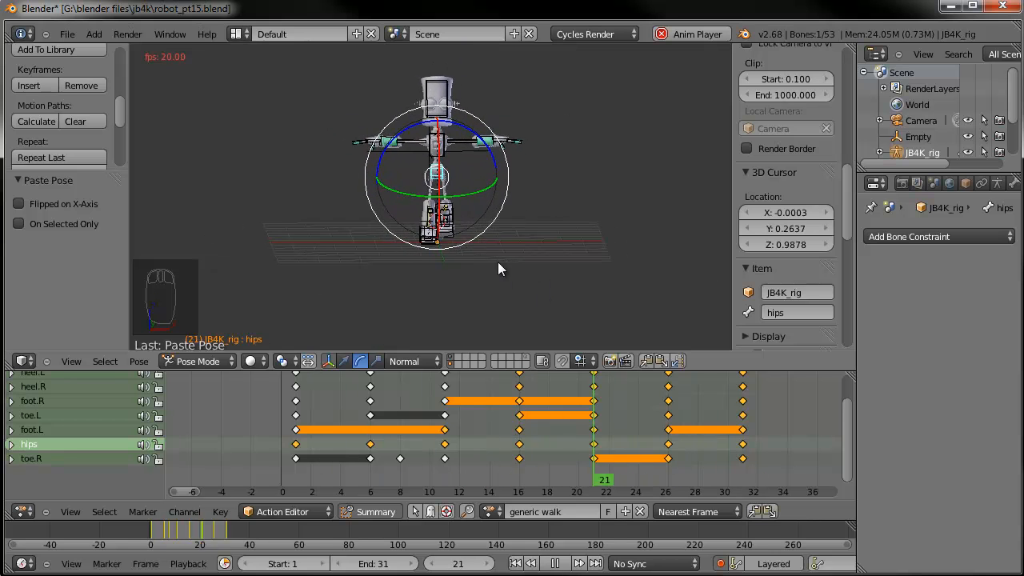
# Stop playback and, at frame 11 in front view, move the right heel bone outward and rotate it by about 6.5°
pyautogui.hotkey('alt', 'a')
pyautogui.hotkey('shift', 'Left')
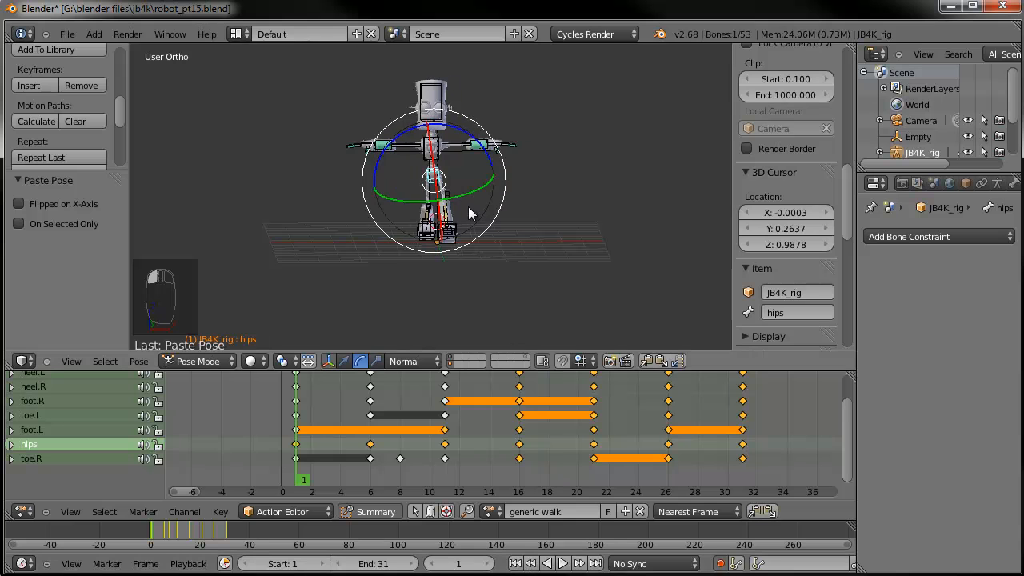
pyautogui.press('KP_1')
pyautogui.scroll(4, 472, 209)
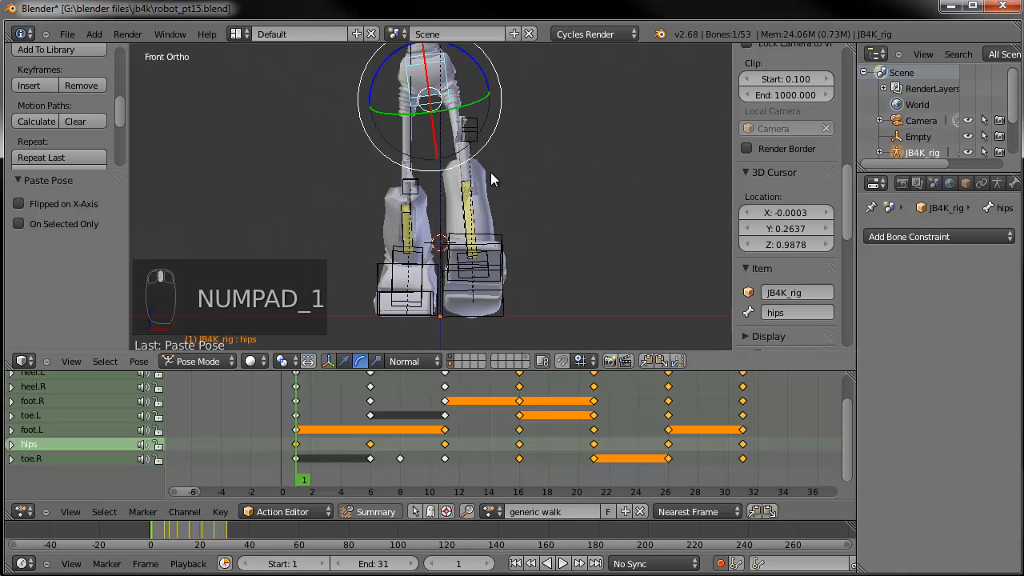
pyautogui.keyDown('shift'); pyautogui.moveTo(479, 169); pyautogui.dragTo(475, 189, button='middle'); pyautogui.keyUp('shift')
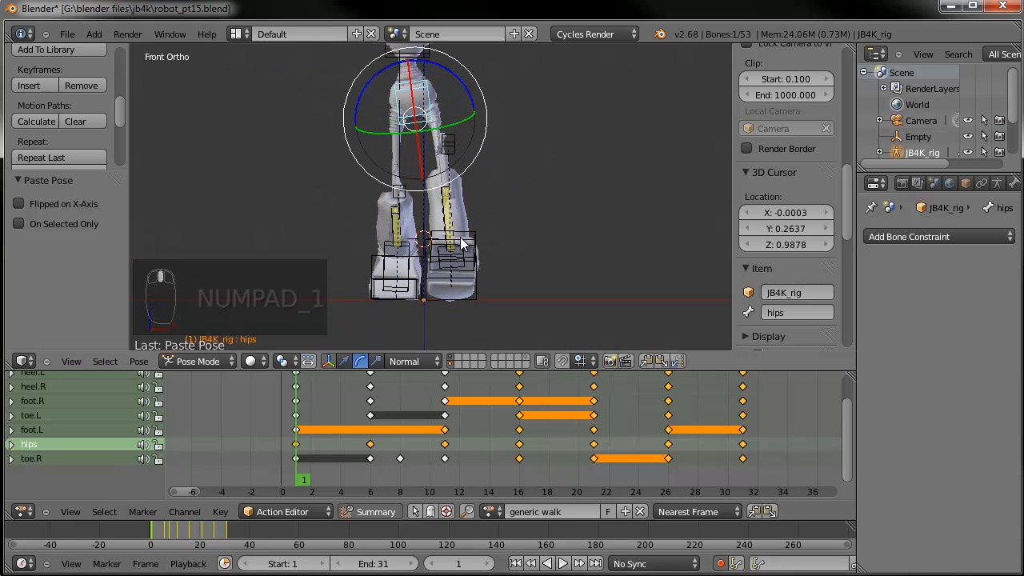
pyautogui.moveTo(308, 438); pyautogui.dragTo(444, 438)
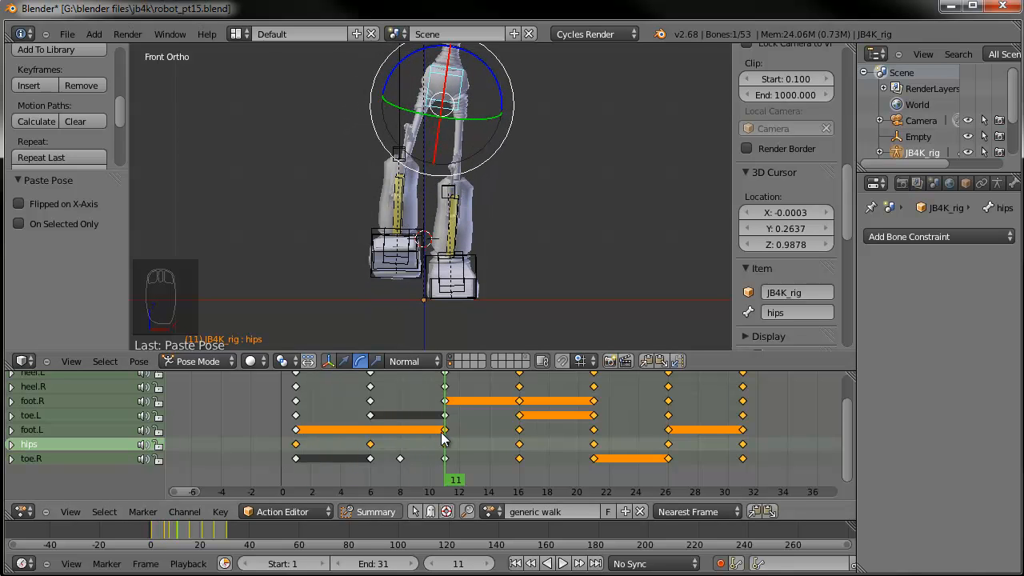
pyautogui.rightClick(419, 274)
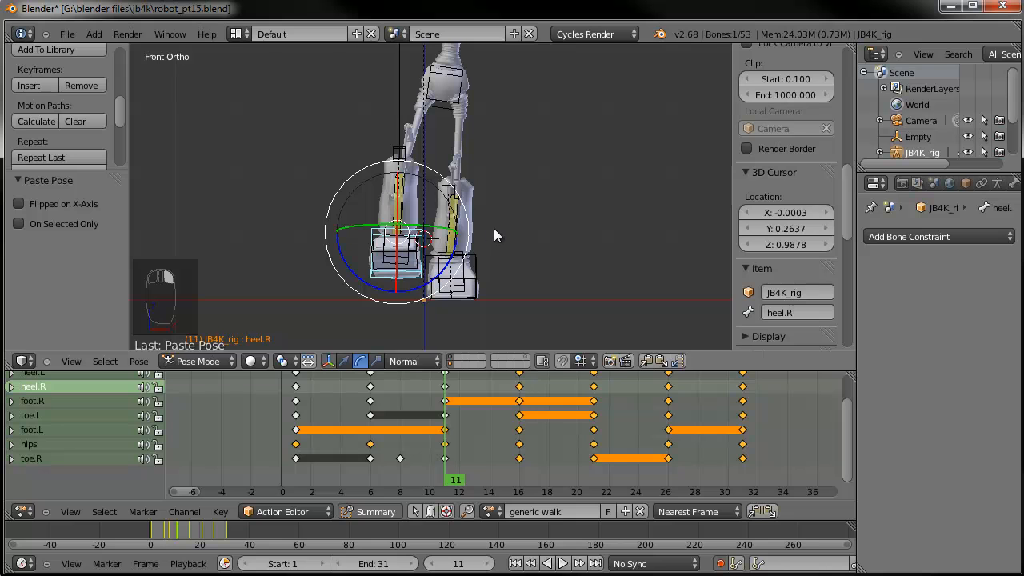
pyautogui.press('g')
pyautogui.click(476, 225)
pyautogui.press('r')
pyautogui.click(567, 144)
# Trackball-rotate the right heel bone at frame 11 and refine its tilt and position farther outward and slightly higher
pyautogui.press('r')
pyautogui.press('r')
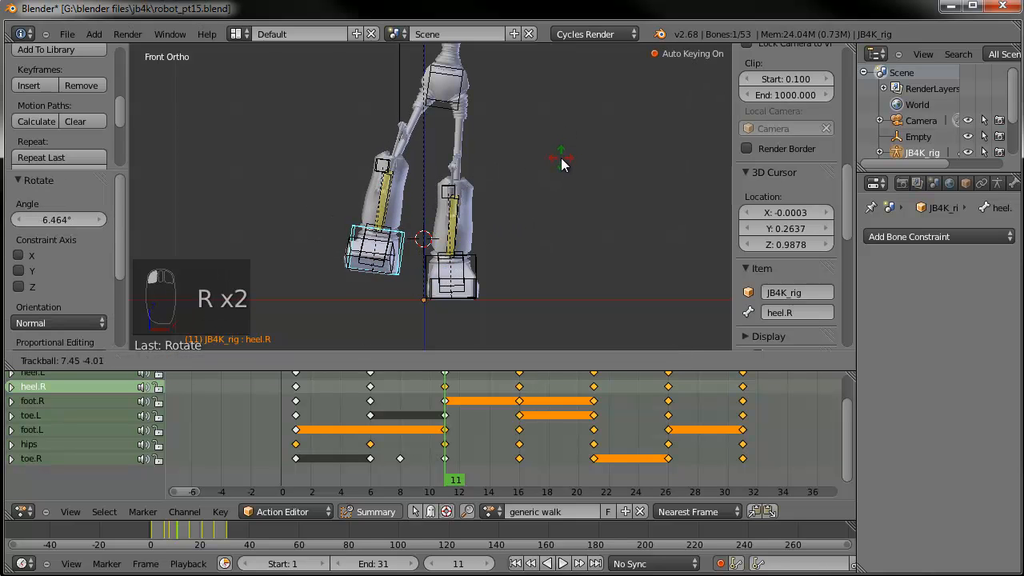
pyautogui.click(560, 155)
pyautogui.press('g')
pyautogui.press('r')
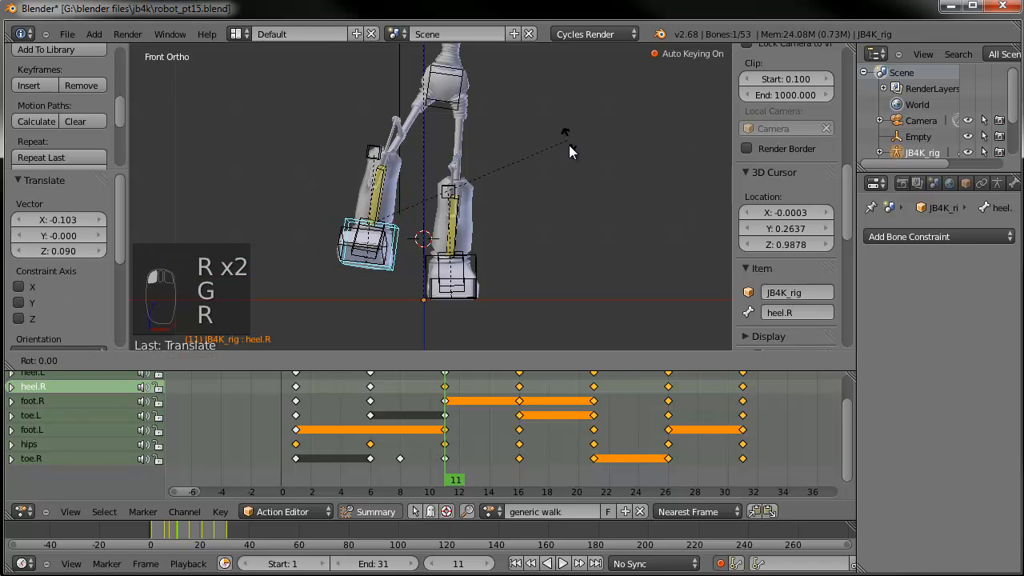
pyautogui.click(568, 157)
pyautogui.press('g')
pyautogui.click(544, 164)
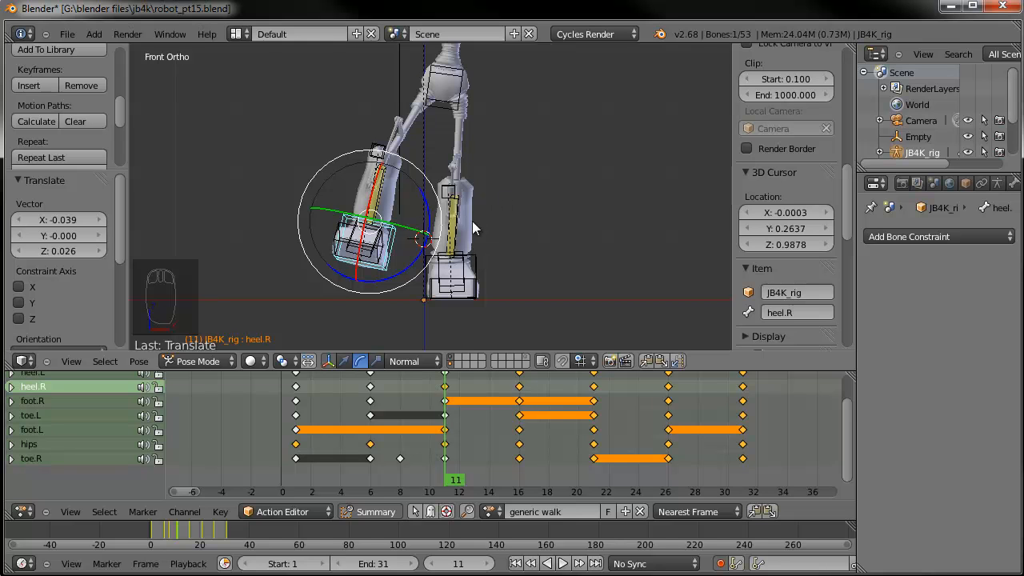
# Copy the right heel's pose at frame 11 and paste it flipped on the X axis at frame 26
pyautogui.moveTo(372, 438); pyautogui.dragTo(443, 443)
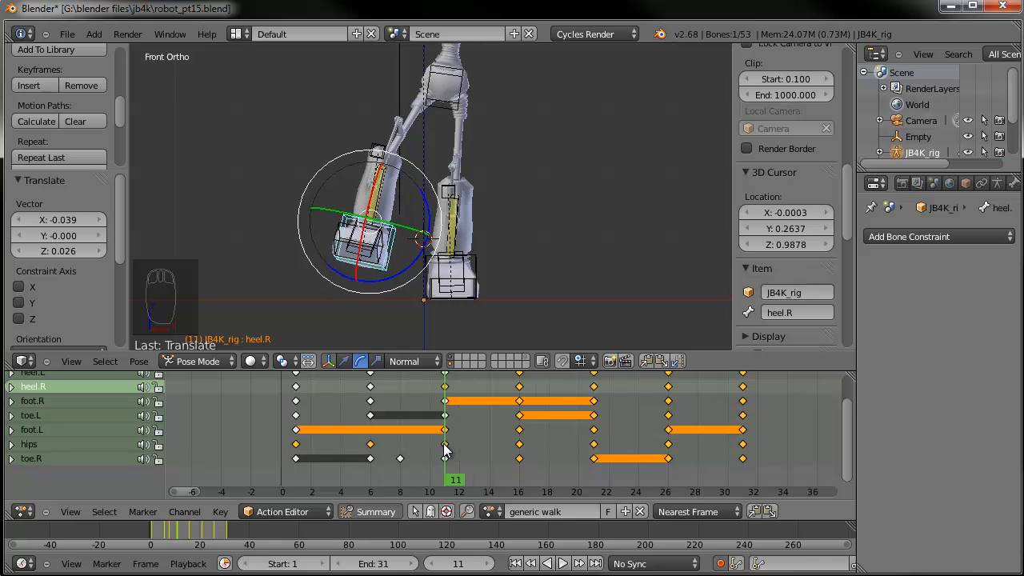
pyautogui.moveTo(467, 155); pyautogui.dragTo(305, 151, button='middle')
pyautogui.moveTo(391, 165); pyautogui.dragTo(512, 176, button='middle')
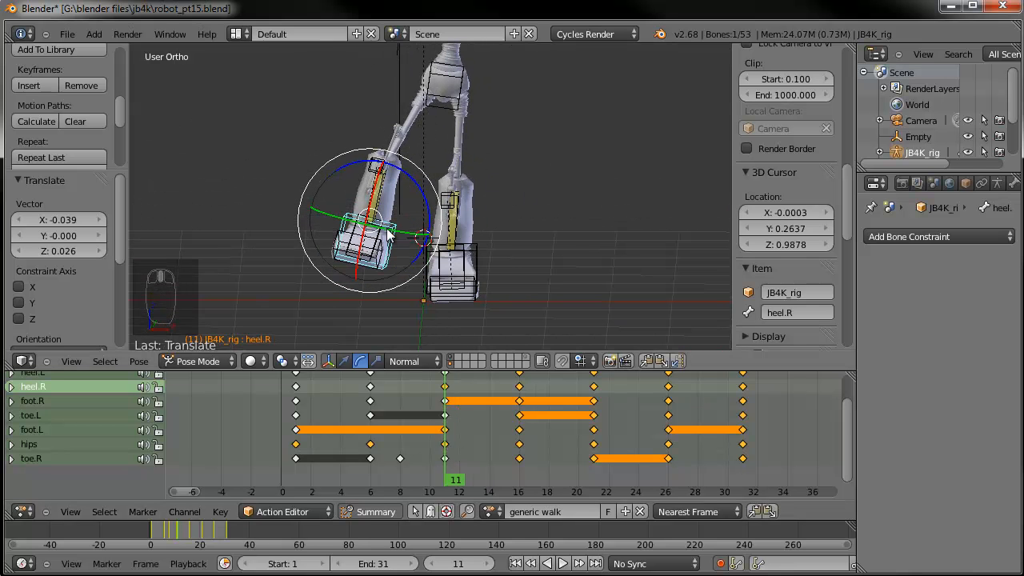
pyautogui.moveTo(342, 168); pyautogui.dragTo(403, 269, button='middle')
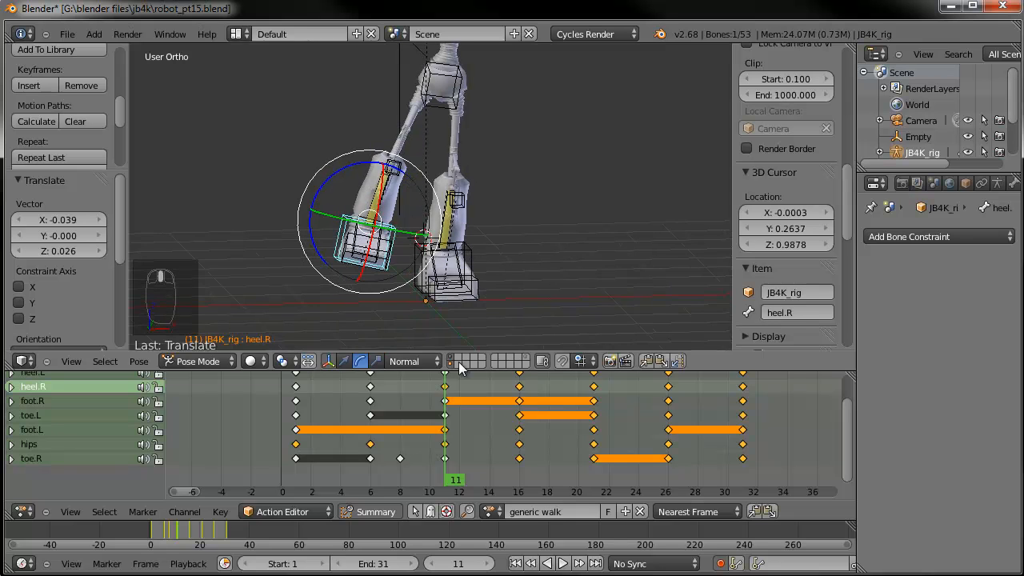
pyautogui.press('KP_1')
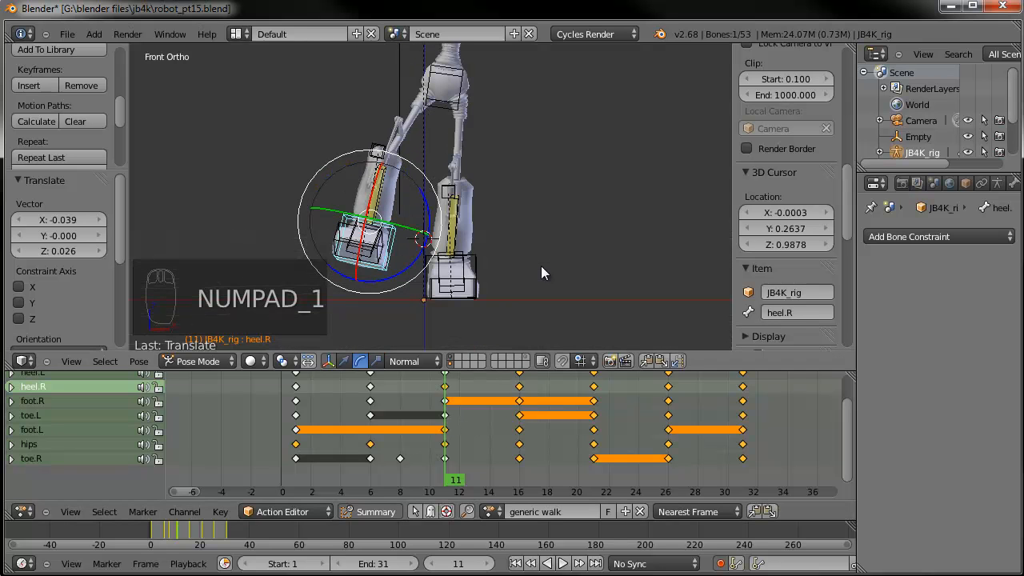
pyautogui.moveTo(445, 409); pyautogui.dragTo(667, 416)
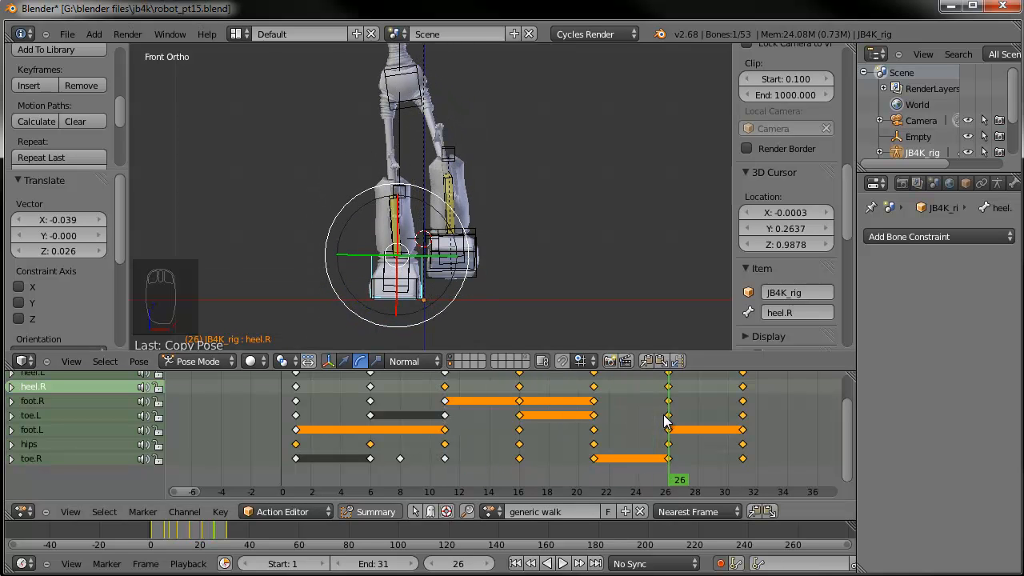
pyautogui.click(677, 361)
pyautogui.moveTo(667, 416)
pyautogui.mouseDown()
pyautogui.moveTo(272, 425)
pyautogui.moveTo(668, 419)
pyautogui.mouseUp()
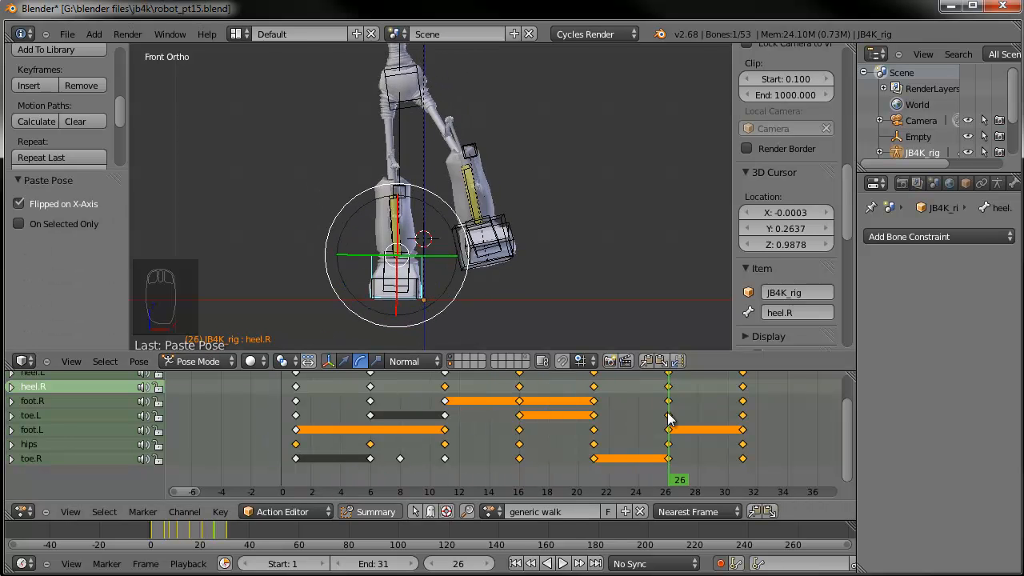
# Deselect all bones and play the walk cycle, examining the outward foot swing from around the robot
pyautogui.moveTo(339, 198); pyautogui.dragTo(376, 204, button='middle')
pyautogui.press('a')
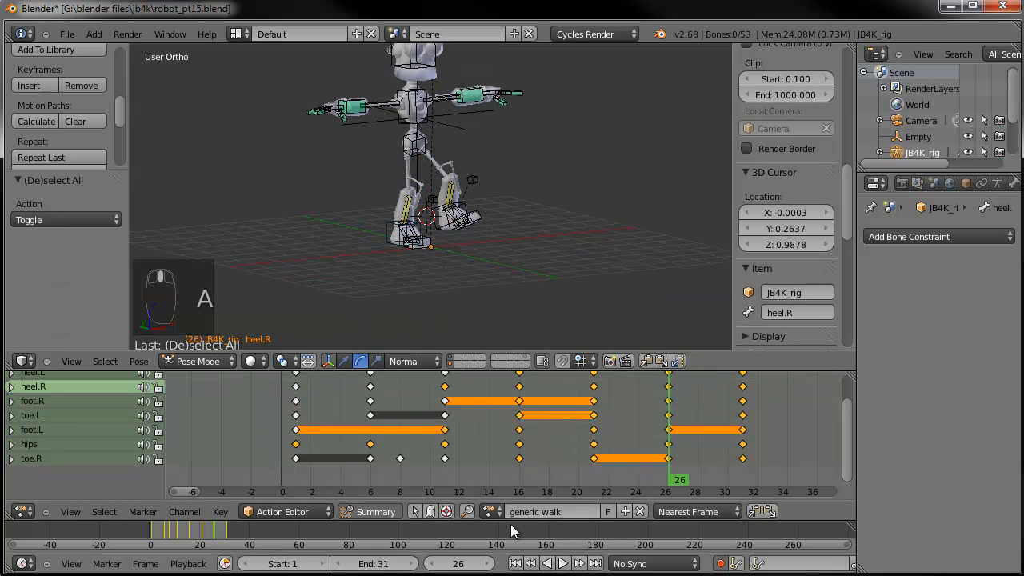
pyautogui.click(564, 565)
pyautogui.moveTo(475, 163); pyautogui.dragTo(385, 174, button='middle')
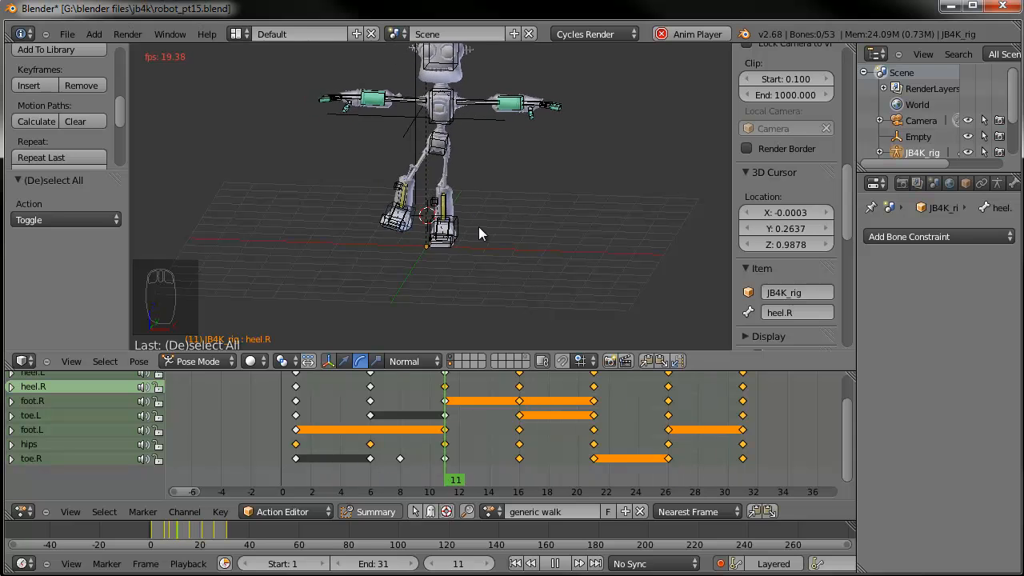
pyautogui.moveTo(446, 185); pyautogui.dragTo(502, 163, button='middle')
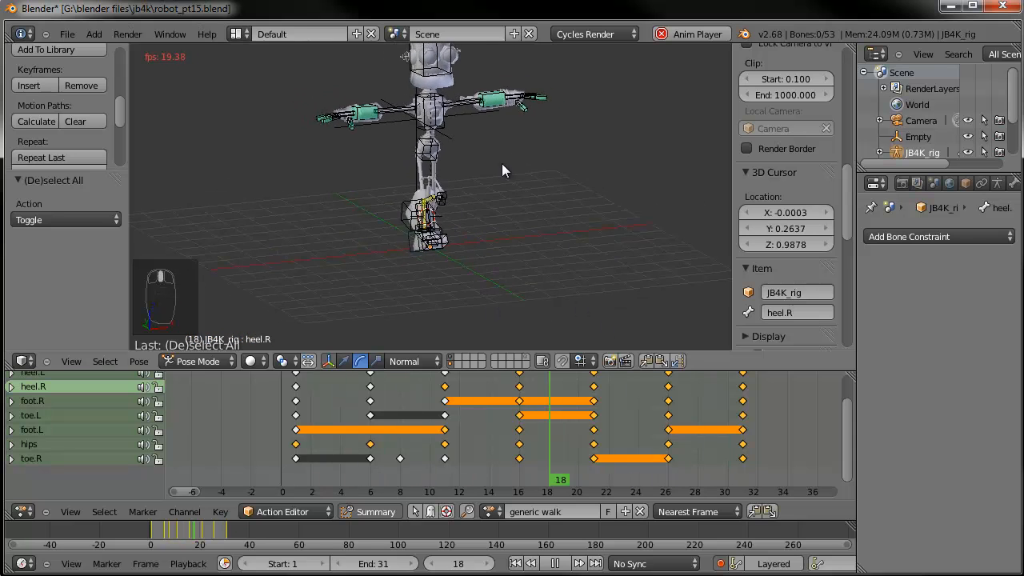
# Set the render frame rate to 60 fps and the playback sync to Frame Dropping
pyautogui.click(902, 183)
pyautogui.moveTo(857, 214); pyautogui.dragTo(817, 214)
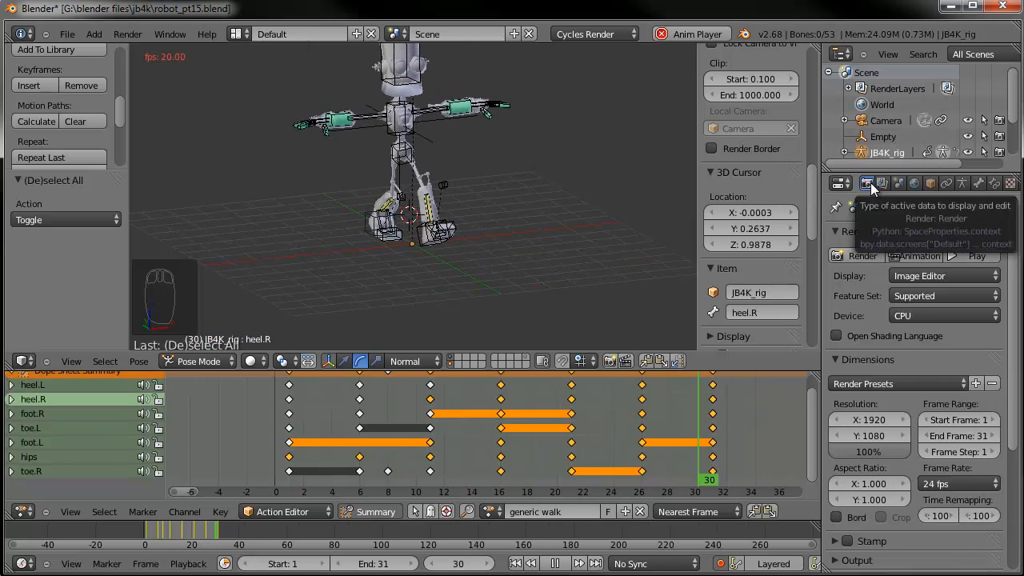
pyautogui.click(968, 482)
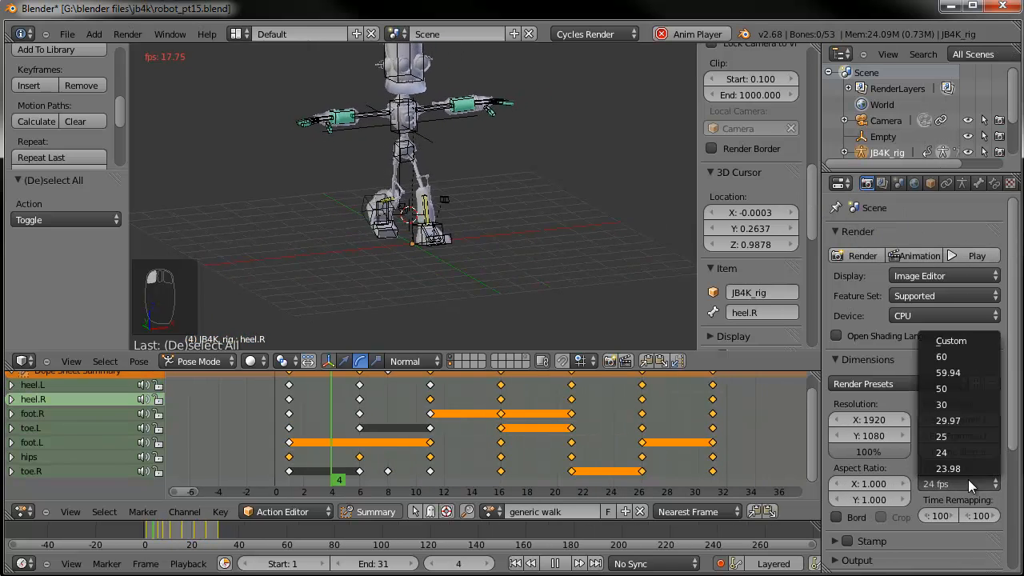
pyautogui.click(953, 356)
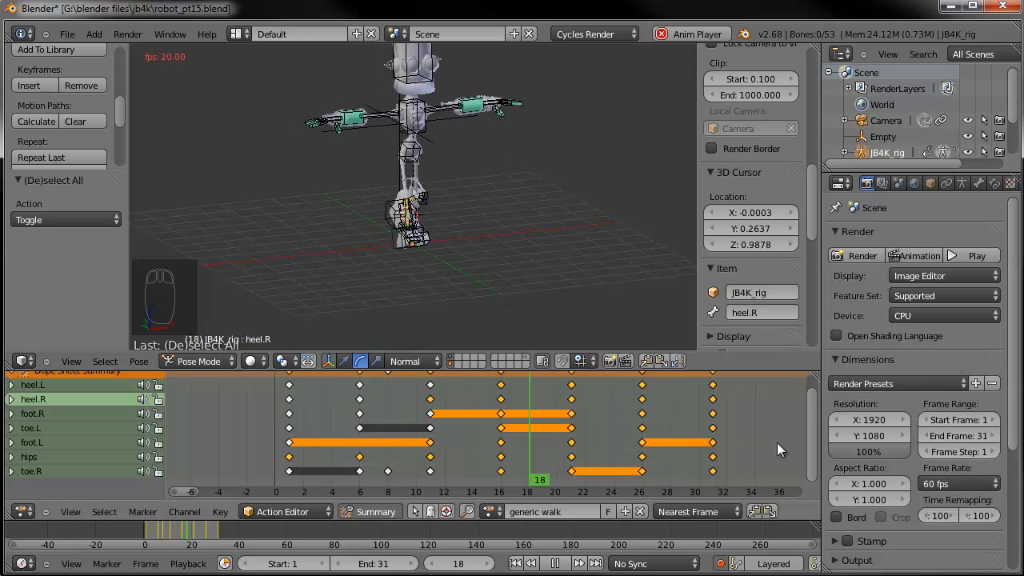
pyautogui.click(188, 564)
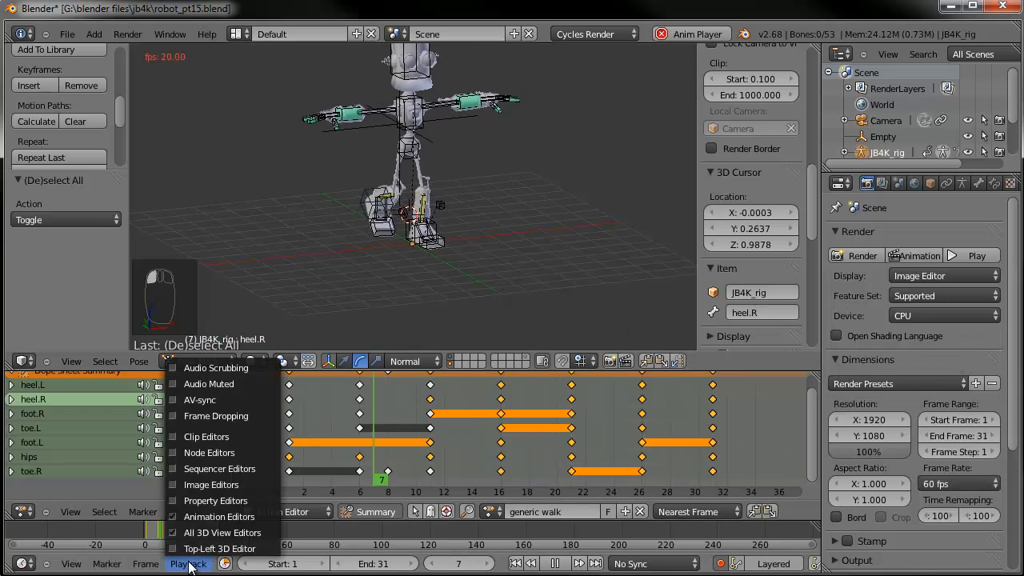
pyautogui.click(171, 414)
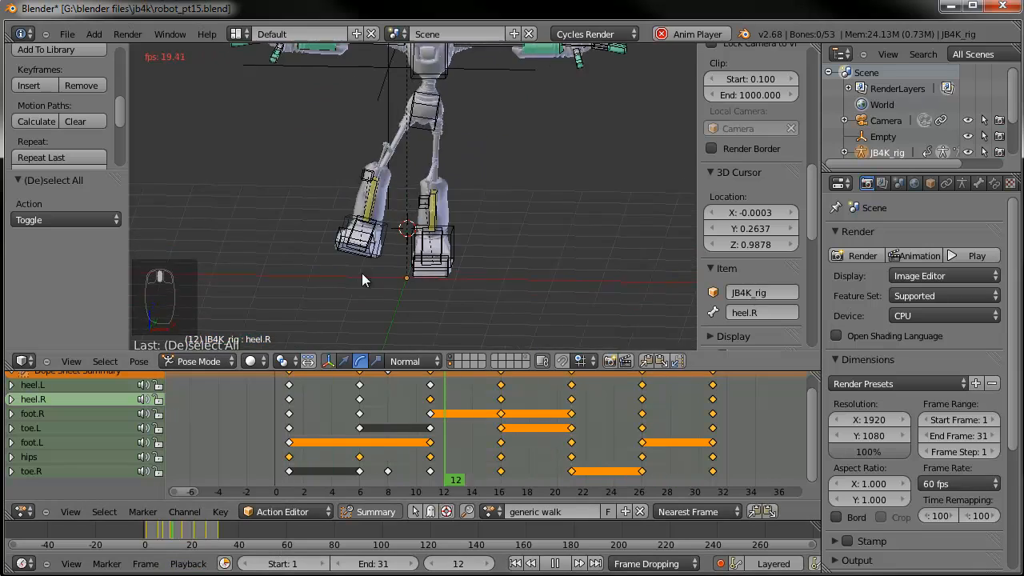
# Try frame rates of 24 and 30 fps during playback, and set the frame rate to 50 fps
pyautogui.click(972, 481)
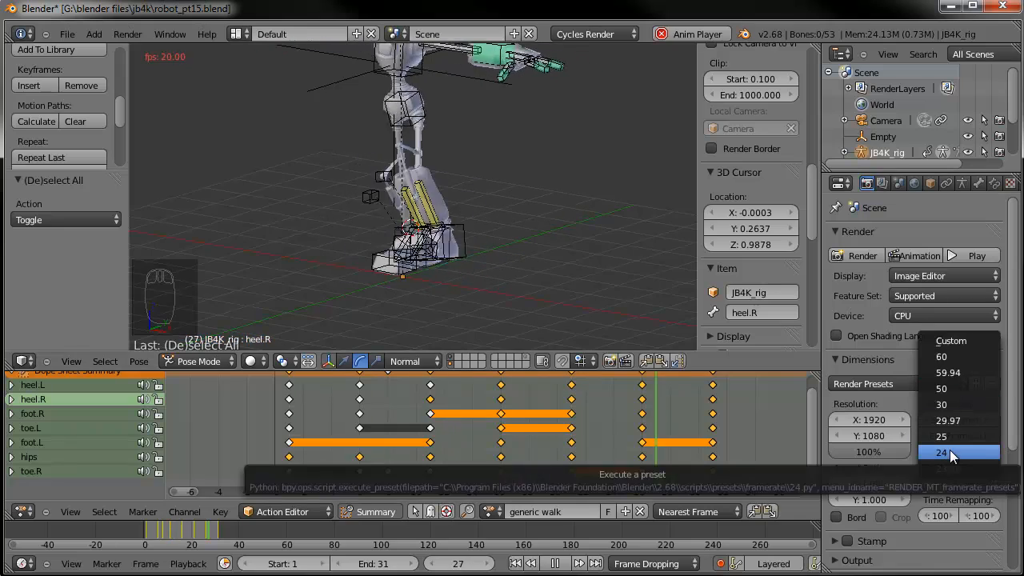
pyautogui.click(968, 452)
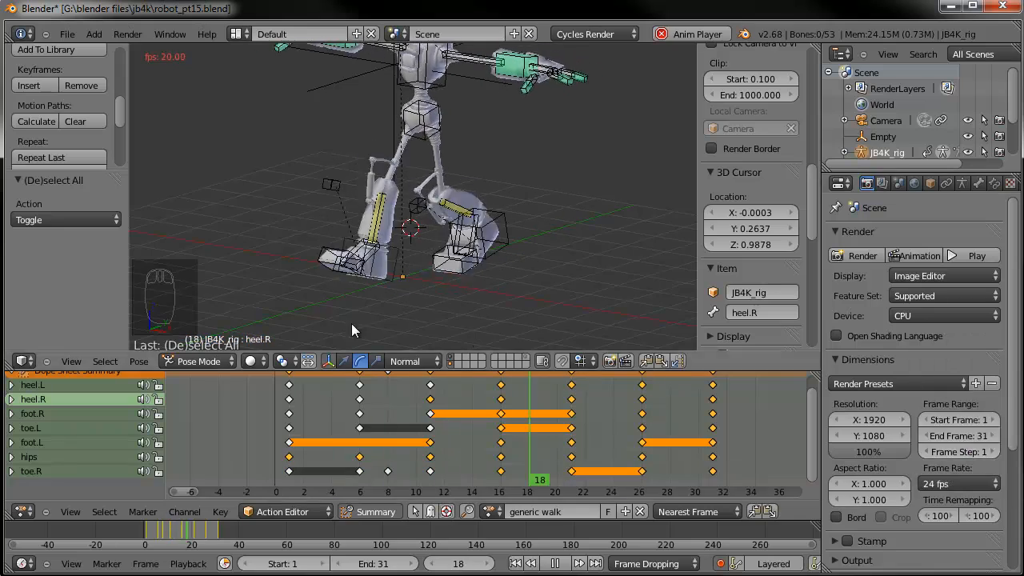
pyautogui.click(967, 481)
pyautogui.click(956, 404)
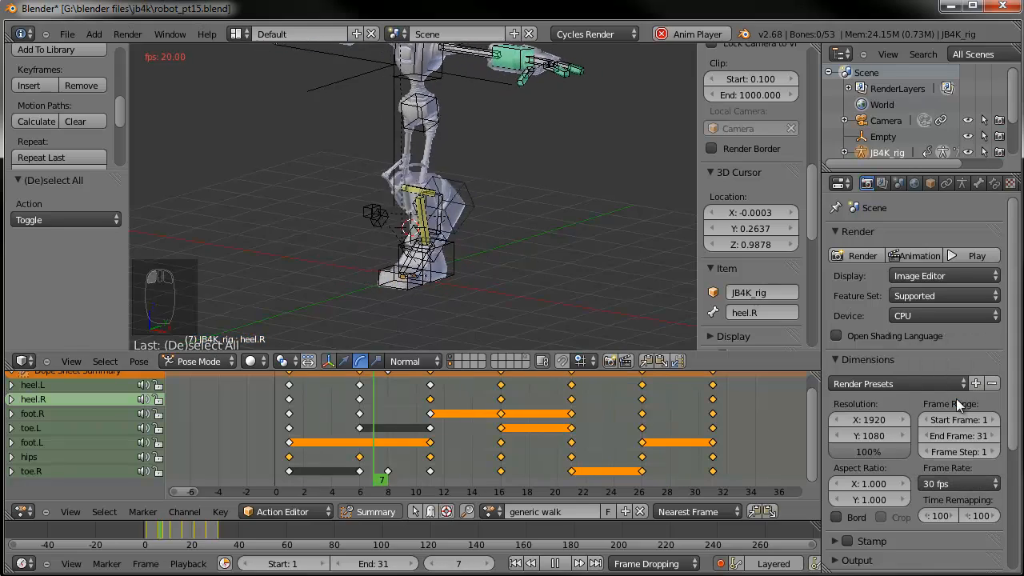
pyautogui.click(968, 484)
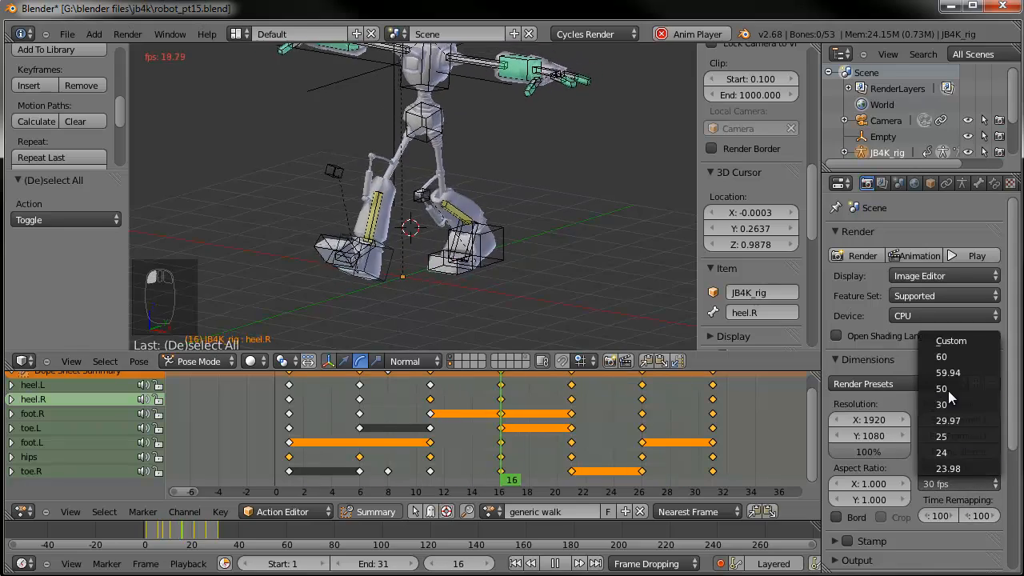
pyautogui.click(953, 391)
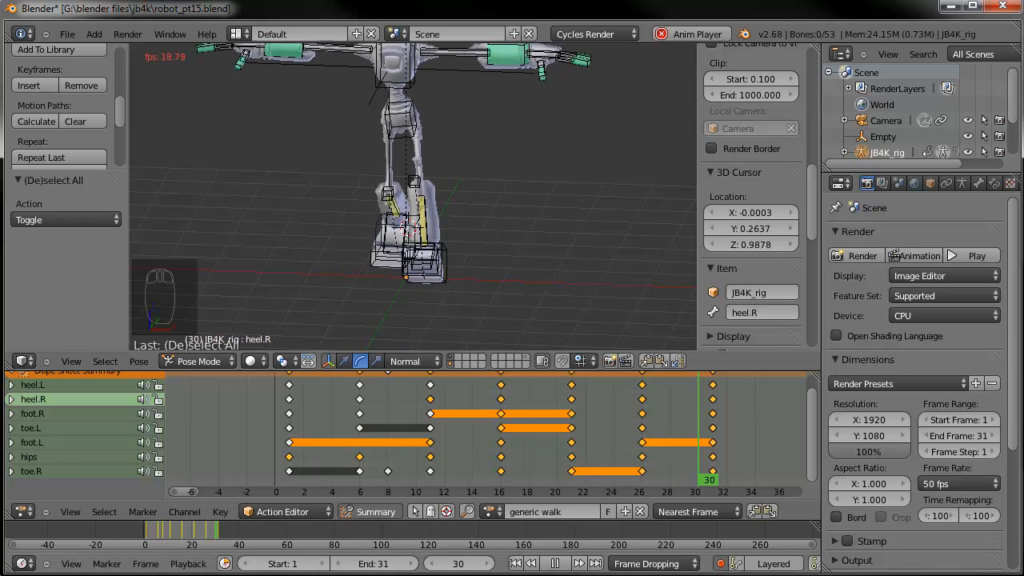
# Stop playback and, at frame 1, rotate both heel bones slightly outward, the left one by about -5.2° around Y
pyautogui.click(554, 563)
pyautogui.click(516, 563)
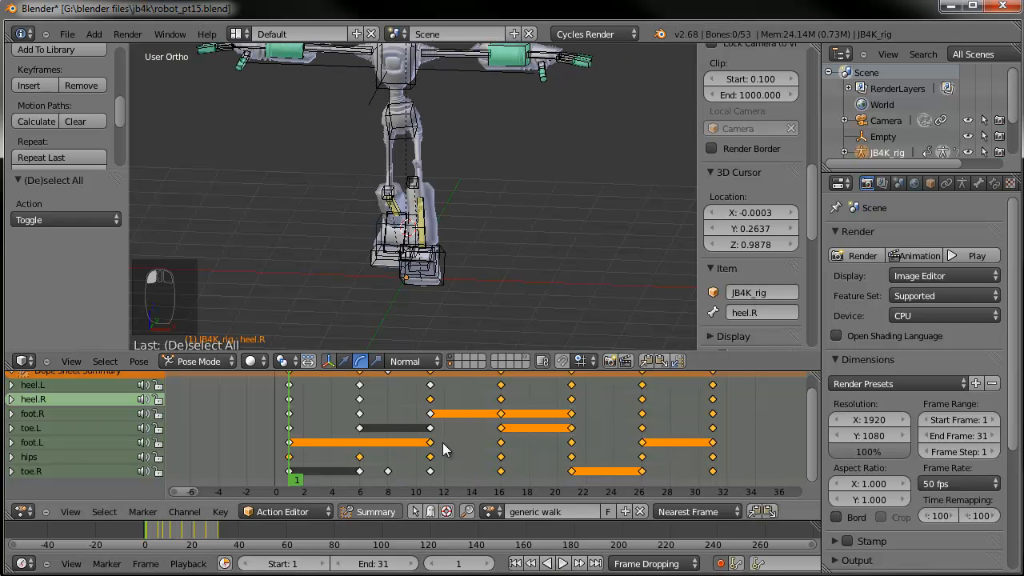
pyautogui.press('KP_1')
pyautogui.scroll(4, 484, 283)
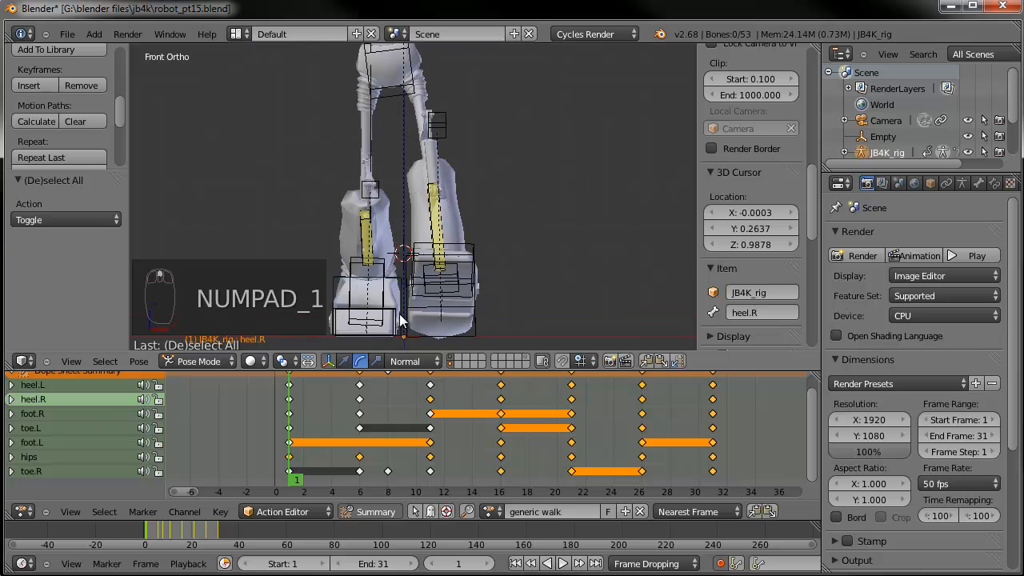
pyautogui.rightClick(434, 272)
pyautogui.keyDown('shift'); pyautogui.moveTo(468, 298); pyautogui.dragTo(500, 279, button='middle'); pyautogui.keyUp('shift')
pyautogui.moveTo(471, 216); pyautogui.dragTo(542, 183)
pyautogui.rightClick(524, 240)
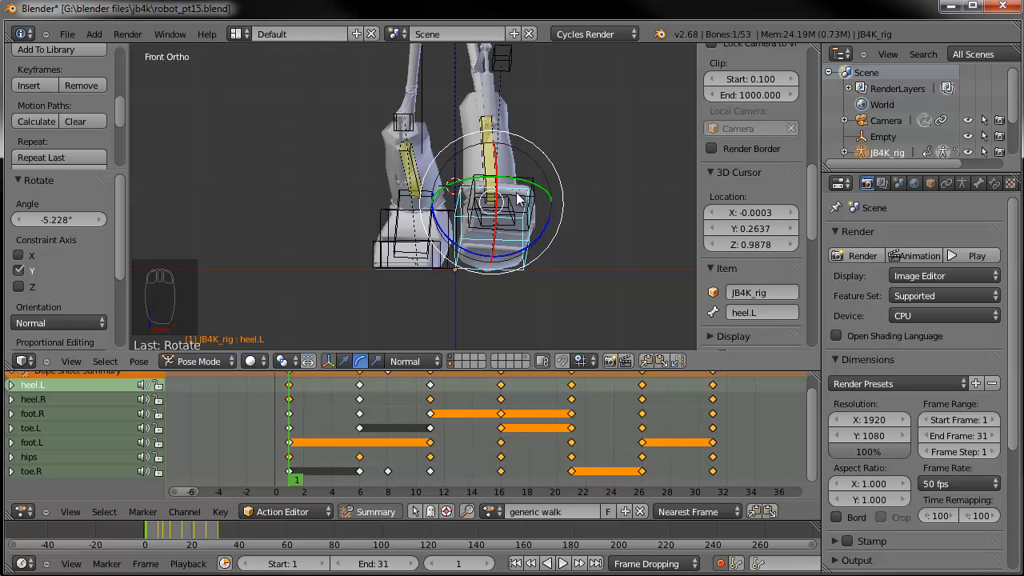
# At frame 6, rotate the left and right heel bones slightly outward
pyautogui.moveTo(298, 442); pyautogui.dragTo(360, 445)
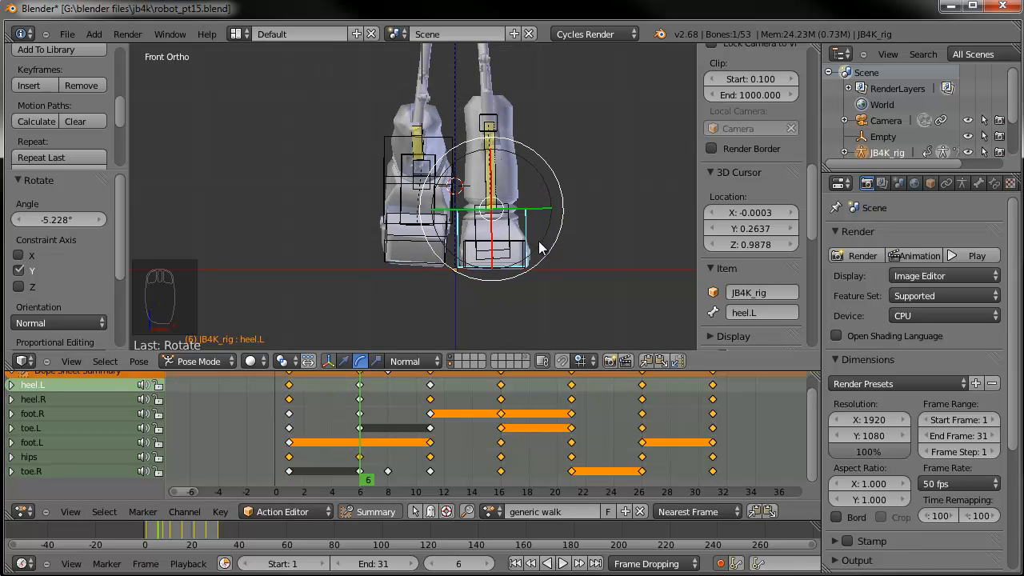
pyautogui.moveTo(548, 212); pyautogui.dragTo(552, 206)
pyautogui.rightClick(454, 177)
pyautogui.moveTo(471, 169); pyautogui.dragTo(468, 174)
# At frame 11, rotate the left heel about -7.3° around Y and trackball-rotate the right heel by about -2.9°
pyautogui.click(294, 449)
pyautogui.moveTo(299, 455); pyautogui.dragTo(431, 453)
pyautogui.rightClick(528, 217)
pyautogui.moveTo(528, 217); pyautogui.dragTo(542, 200)
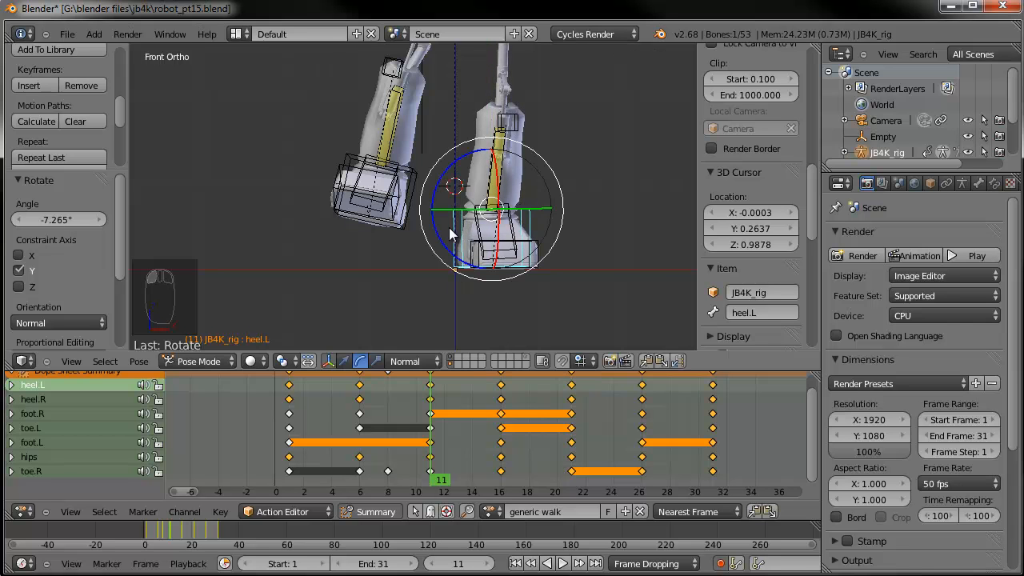
pyautogui.rightClick(423, 189)
pyautogui.press('r')
pyautogui.press('r')
pyautogui.click(404, 390)
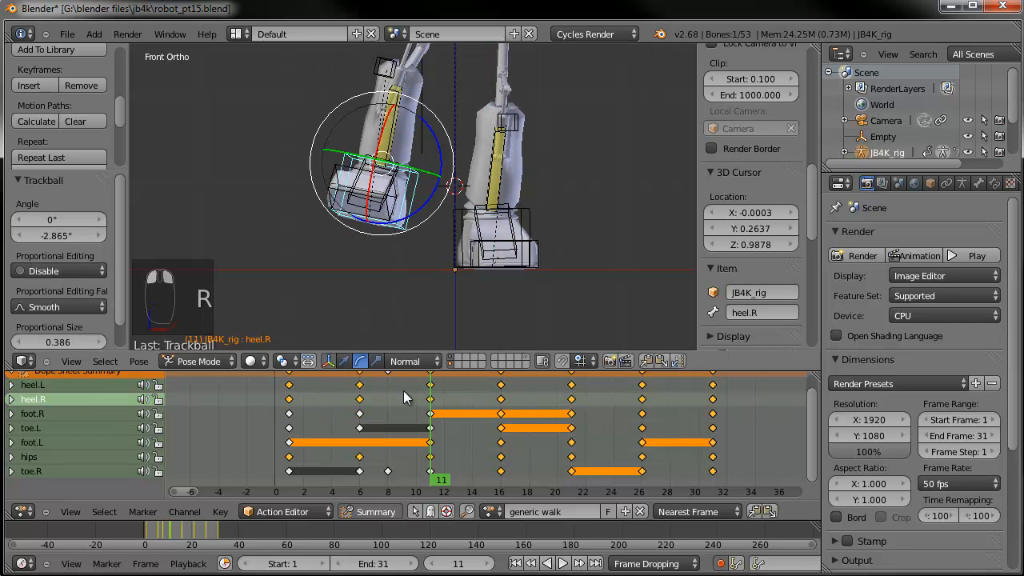
# Copy both heel bones' pose from frame 1 and paste it mirrored at frame 16
pyautogui.moveTo(296, 416); pyautogui.dragTo(502, 428)
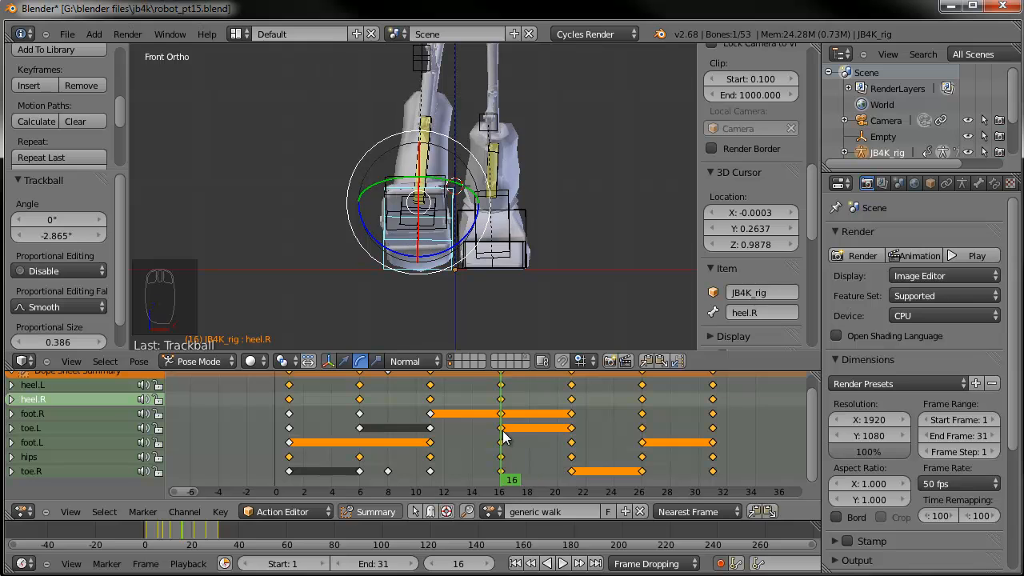
pyautogui.rightClick(525, 229)
pyautogui.click(288, 436)
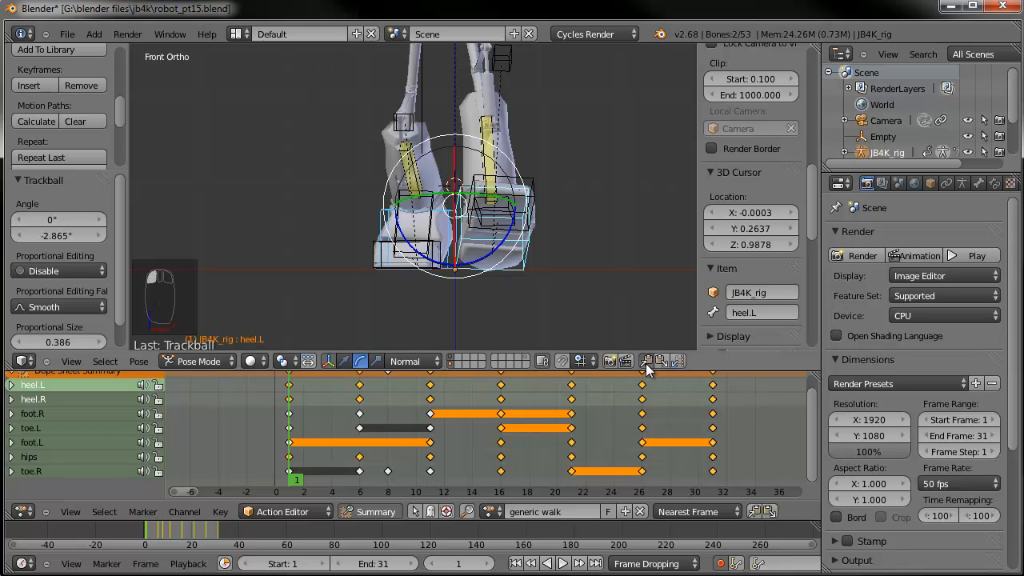
pyautogui.click(500, 439)
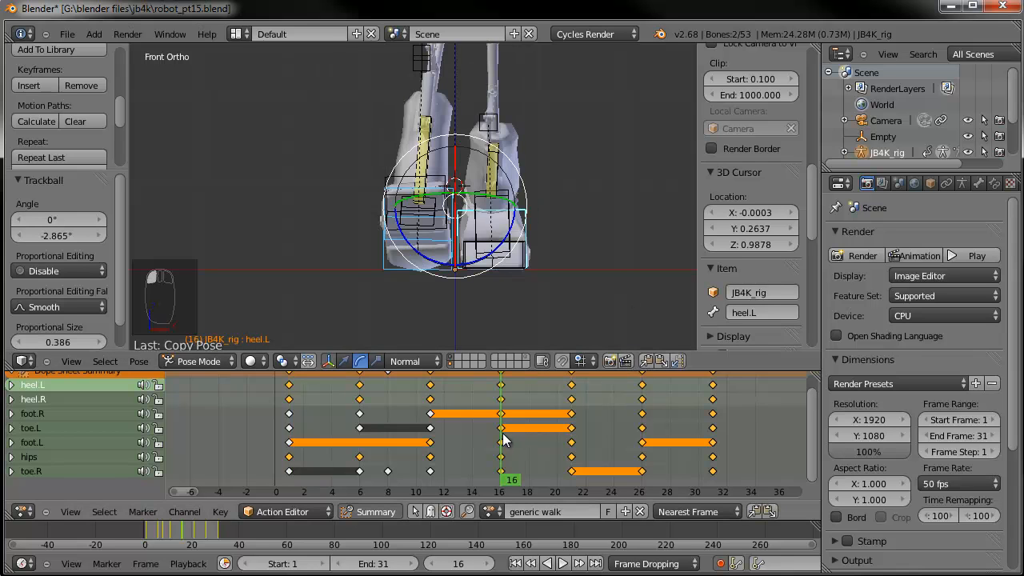
pyautogui.click(677, 364)
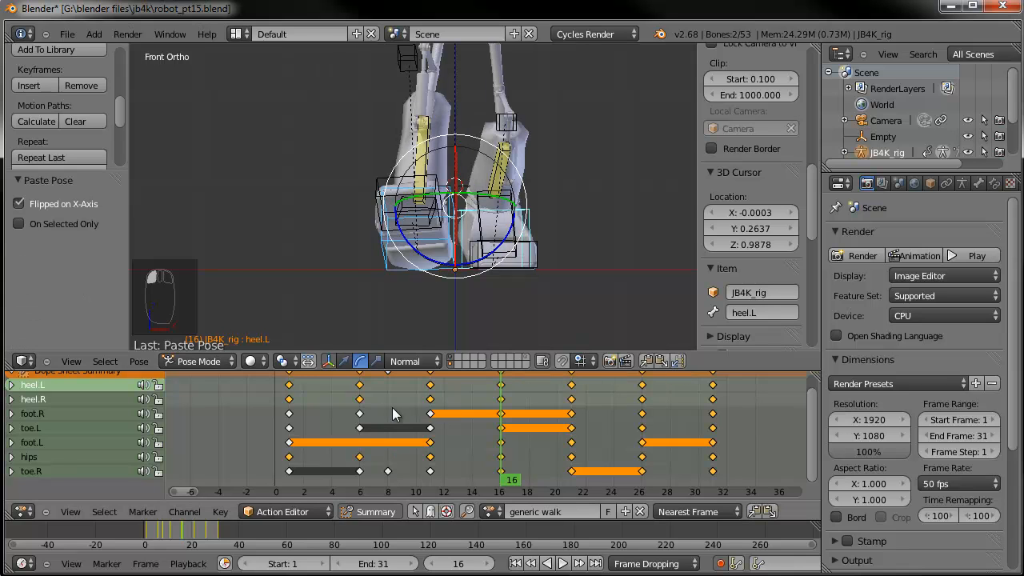
# Copy both heel bones' pose from frame 6 and paste it mirrored at frame 21
pyautogui.click(360, 412)
pyautogui.click(646, 361)
pyautogui.click(574, 418)
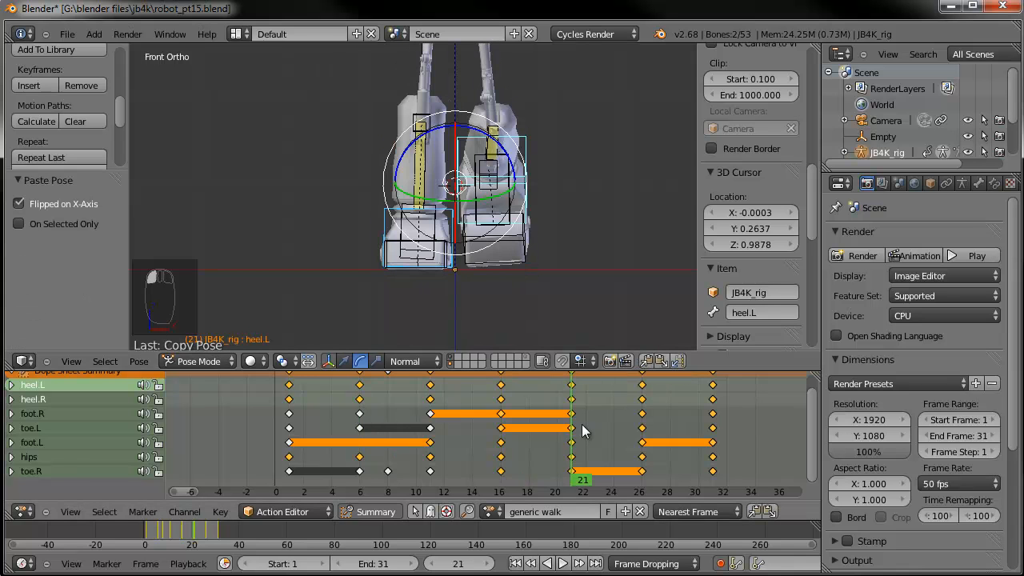
pyautogui.click(677, 361)
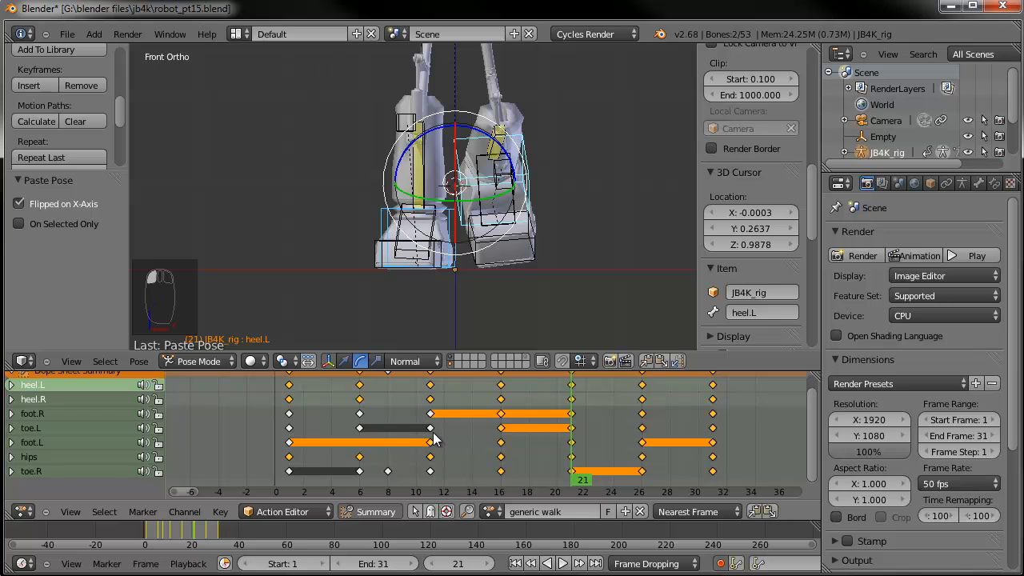
# Copy both heel bones' pose from frame 11 and paste it mirrored at frame 26
pyautogui.click(433, 438)
pyautogui.click(646, 361)
pyautogui.click(642, 436)
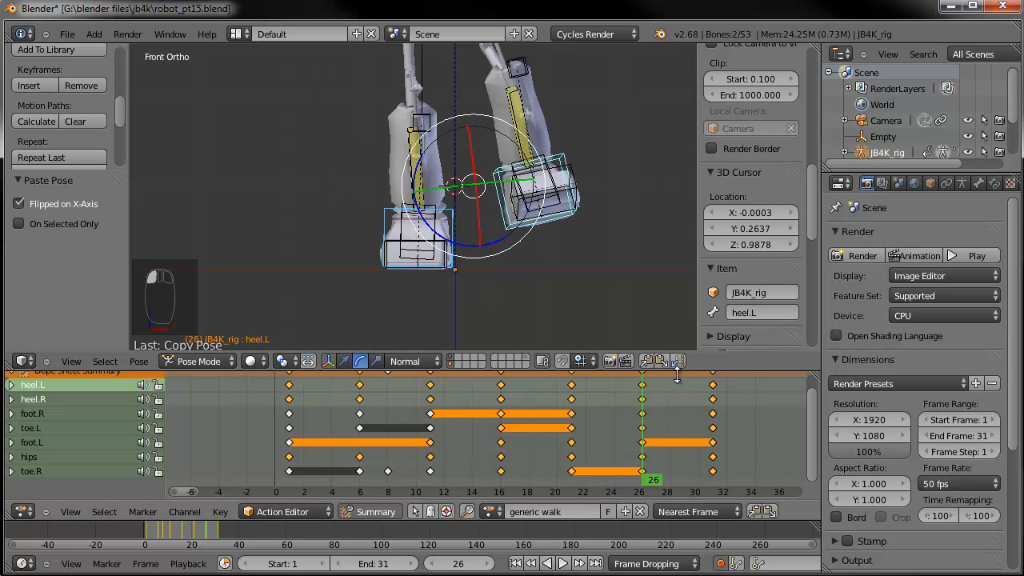
pyautogui.click(677, 361)
# Copy both heel bones' pose from frame 1 and paste it unflipped at frame 31 to close the loop
pyautogui.click(290, 418)
pyautogui.click(645, 361)
pyautogui.click(713, 421)
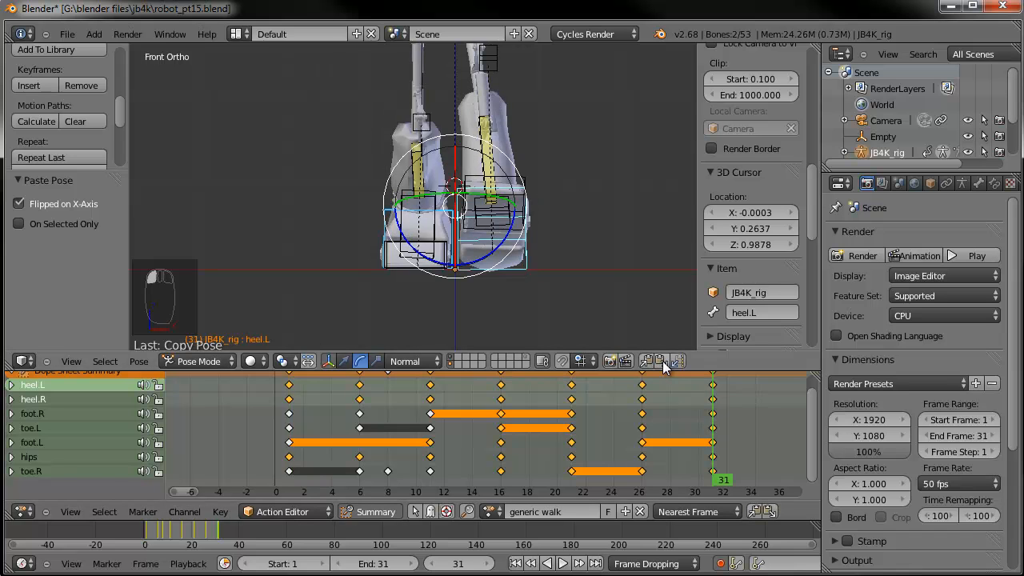
pyautogui.click(661, 361)
# Play the walk cycle from frame 1 to check the turned-out feet, stop playback, and save over robot_pt15.blend
pyautogui.moveTo(502, 274); pyautogui.dragTo(481, 273, button='middle')
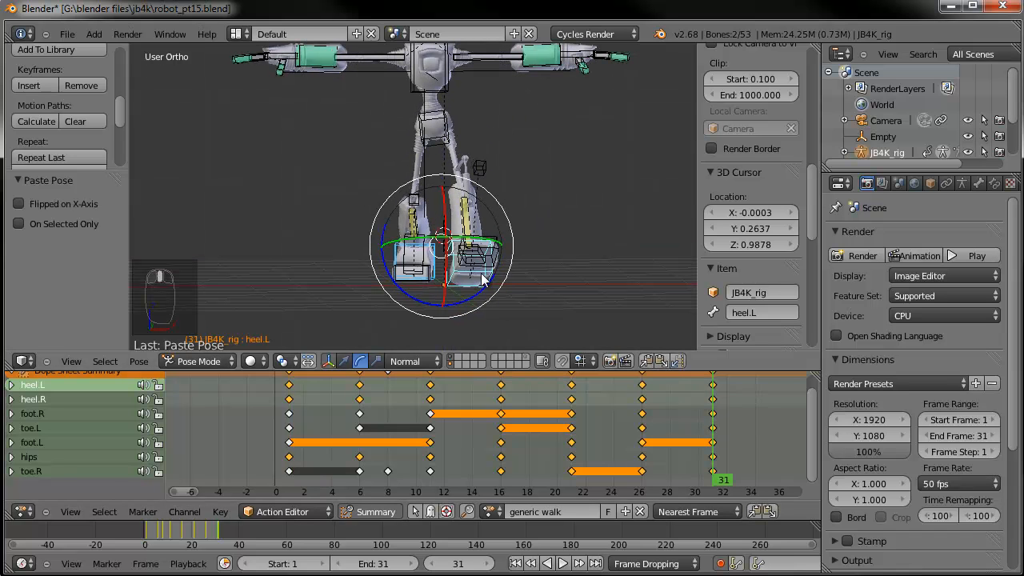
pyautogui.click(516, 564)
pyautogui.click(567, 563)
pyautogui.scroll(-3, 464, 254)
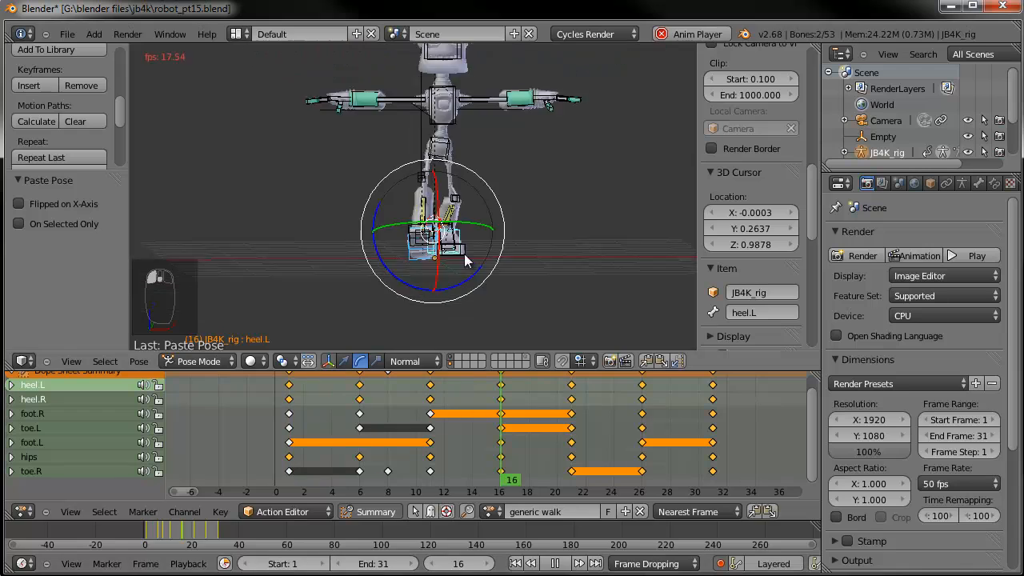
pyautogui.press('a')
pyautogui.moveTo(401, 237); pyautogui.dragTo(408, 272, button='middle')
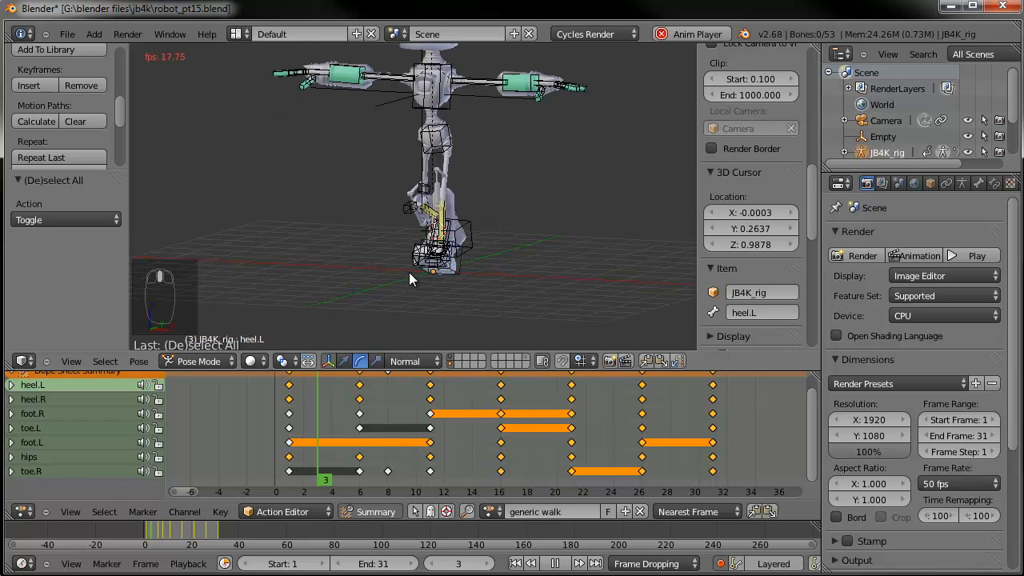
pyautogui.click(556, 562)
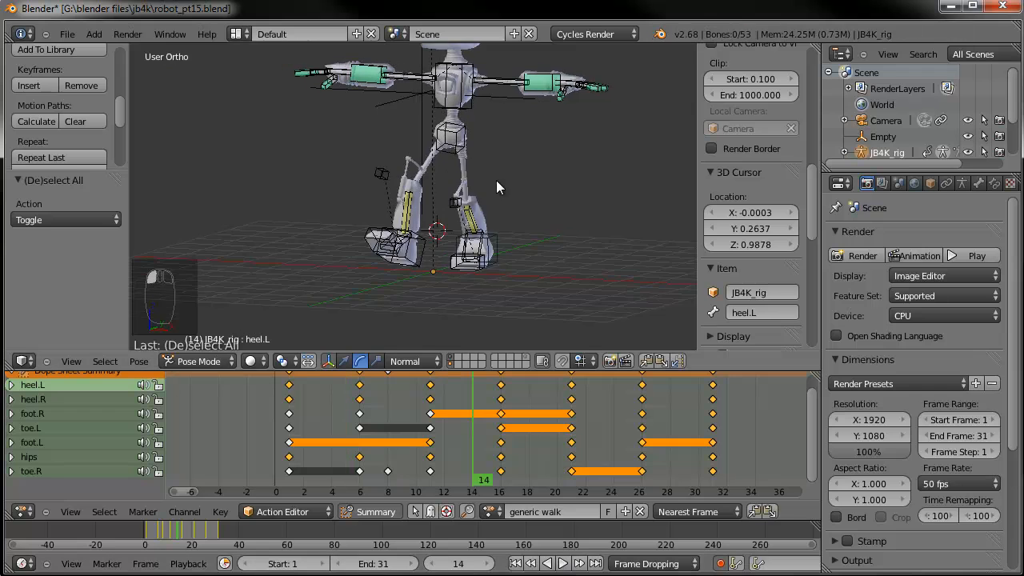
pyautogui.keyDown('shift'); pyautogui.moveTo(496, 180); pyautogui.dragTo(505, 238, button='middle'); pyautogui.keyUp('shift')
pyautogui.hotkey('ctrl', 's')
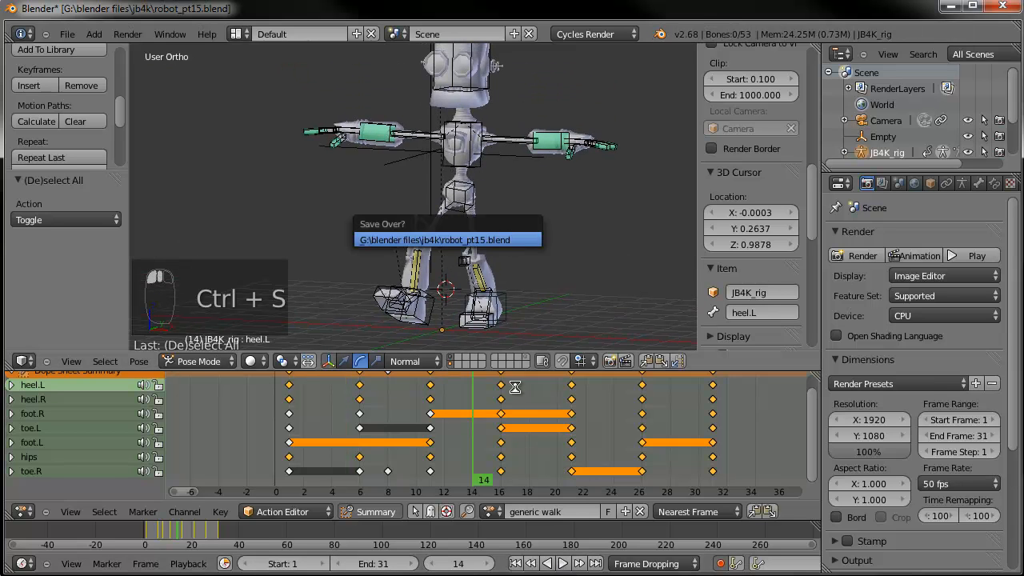
# Select the left hand bone in the front view and enable Auto IK for posing
pyautogui.rightClick(576, 142)
pyautogui.press('KP_3')
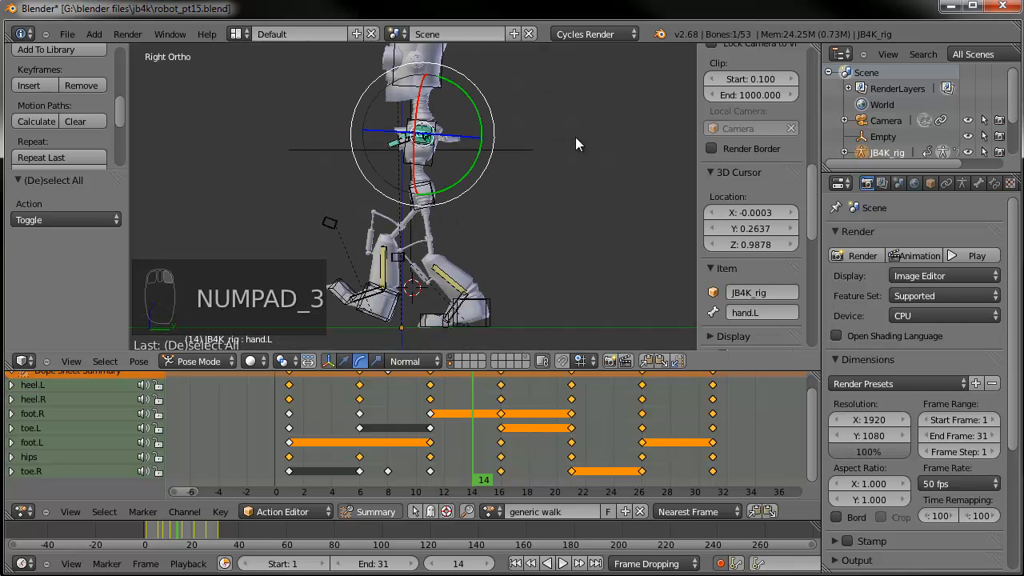
pyautogui.press('KP_1')
pyautogui.scroll(3, 597, 137)
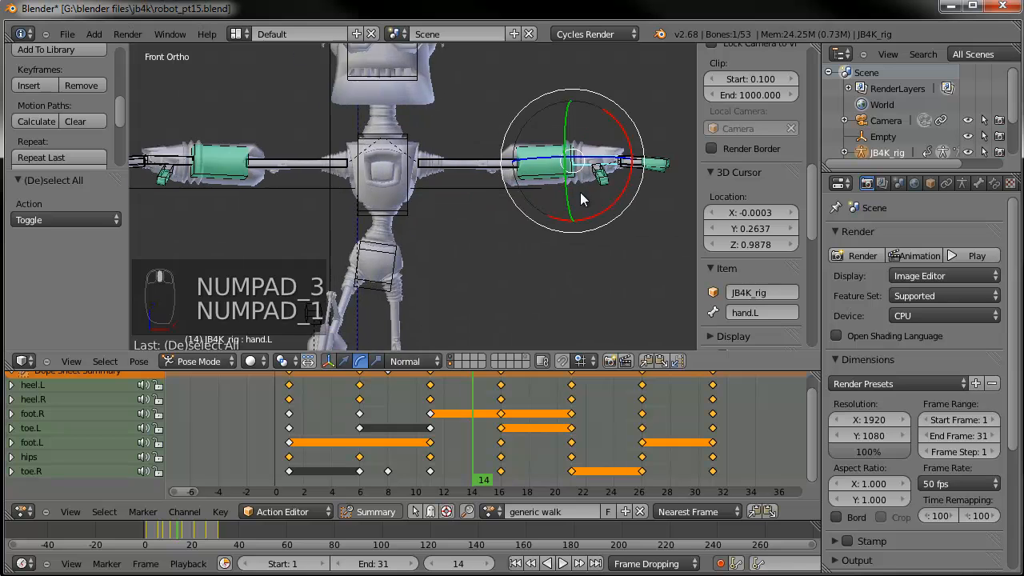
pyautogui.keyDown('shift'); pyautogui.moveTo(580, 193); pyautogui.dragTo(587, 180, button='middle'); pyautogui.keyUp('shift')
pyautogui.scroll(-9, 57, 160)
pyautogui.click(43, 153)
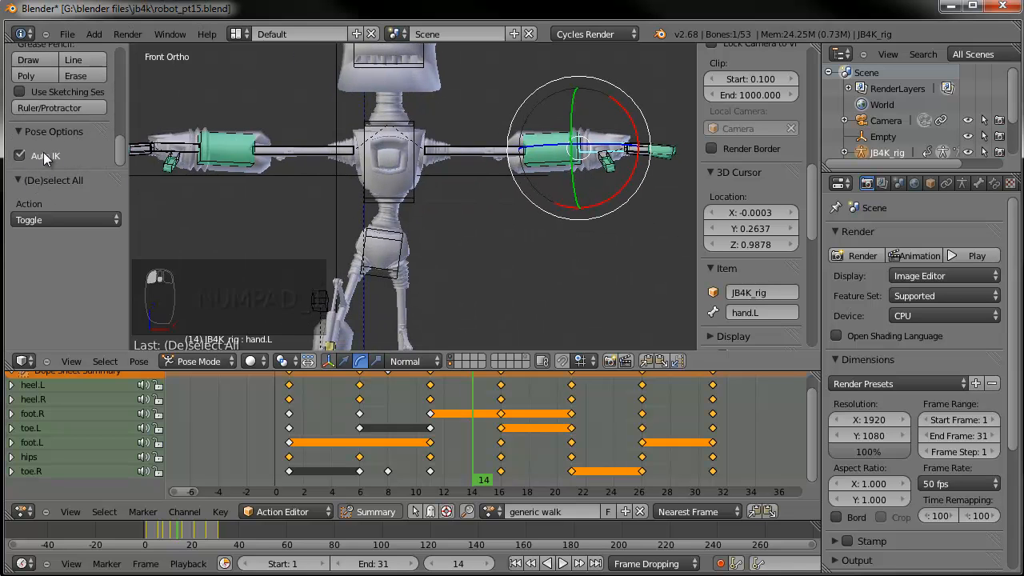
# Try posing the left arm at frame 14 by moving the left hand bone with Auto IK
pyautogui.press('g')
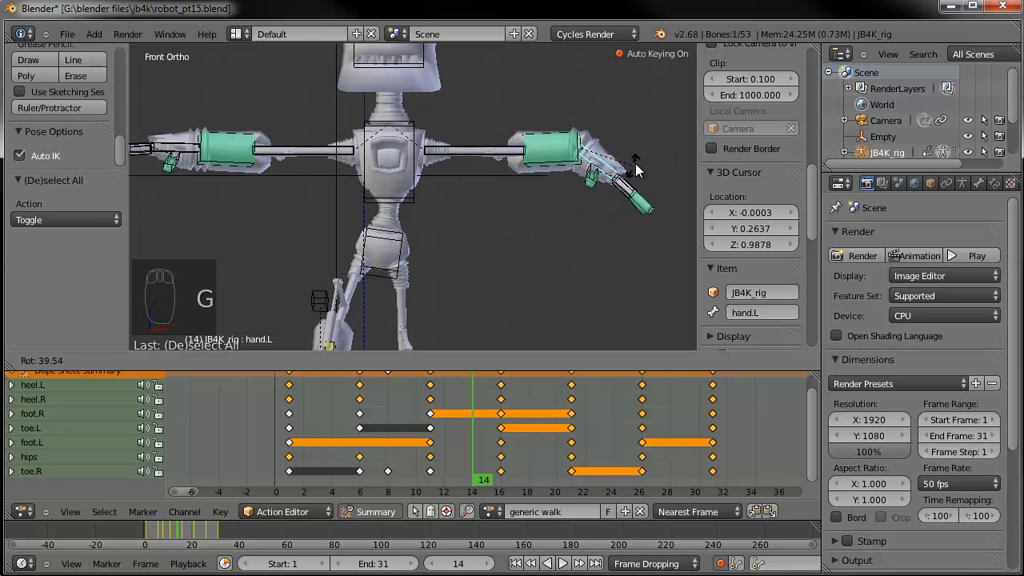
pyautogui.click(637, 170)
pyautogui.press('g')
pyautogui.rightClick(623, 226)
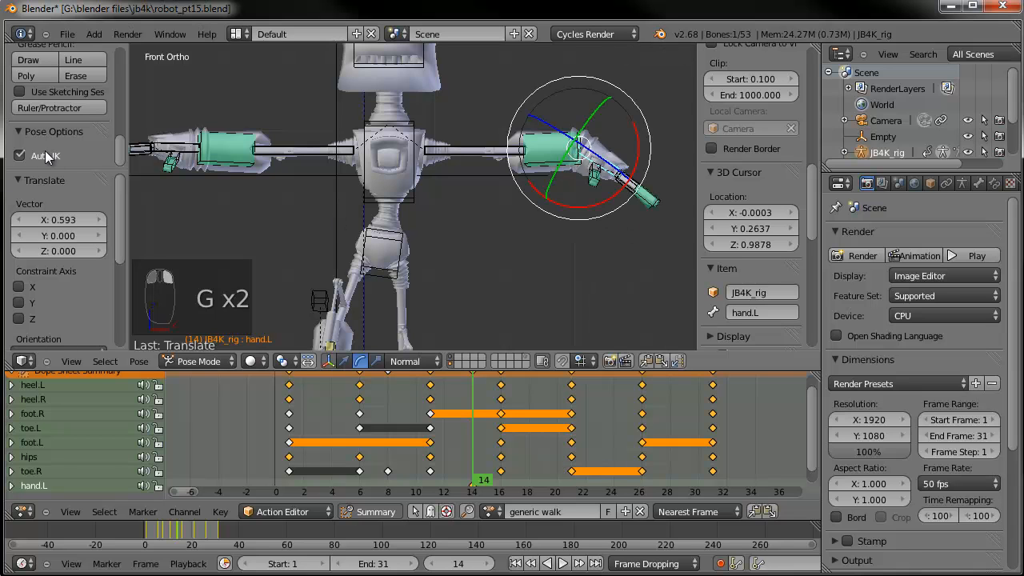
pyautogui.press('g')
pyautogui.rightClick(632, 225)
pyautogui.rightClick(577, 160)
pyautogui.press('g')
pyautogui.rightClick(583, 183)
pyautogui.moveTo(583, 183); pyautogui.dragTo(504, 276, button='middle')
pyautogui.rightClick(500, 233)
pyautogui.press('g')
pyautogui.rightClick(432, 237)
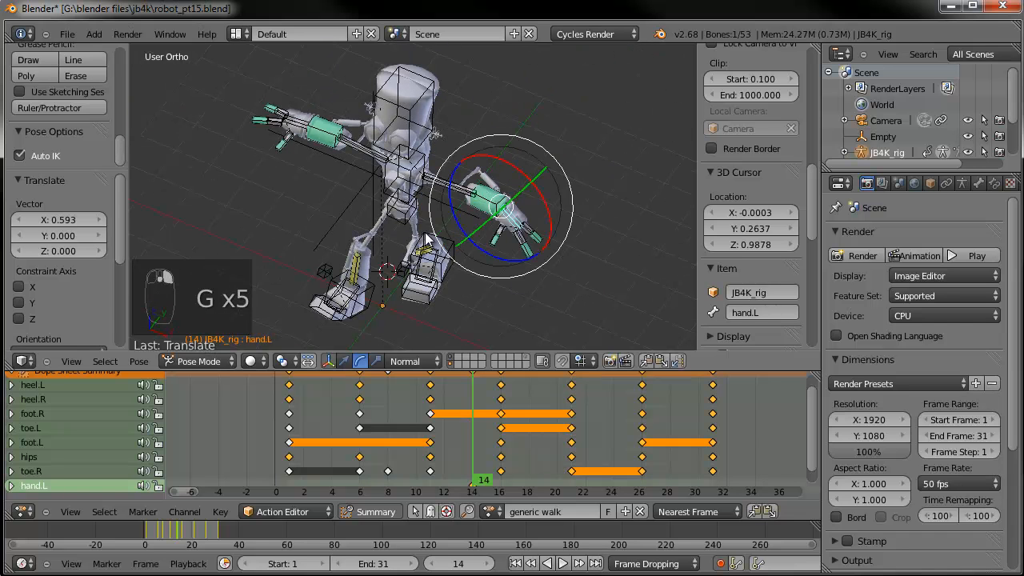
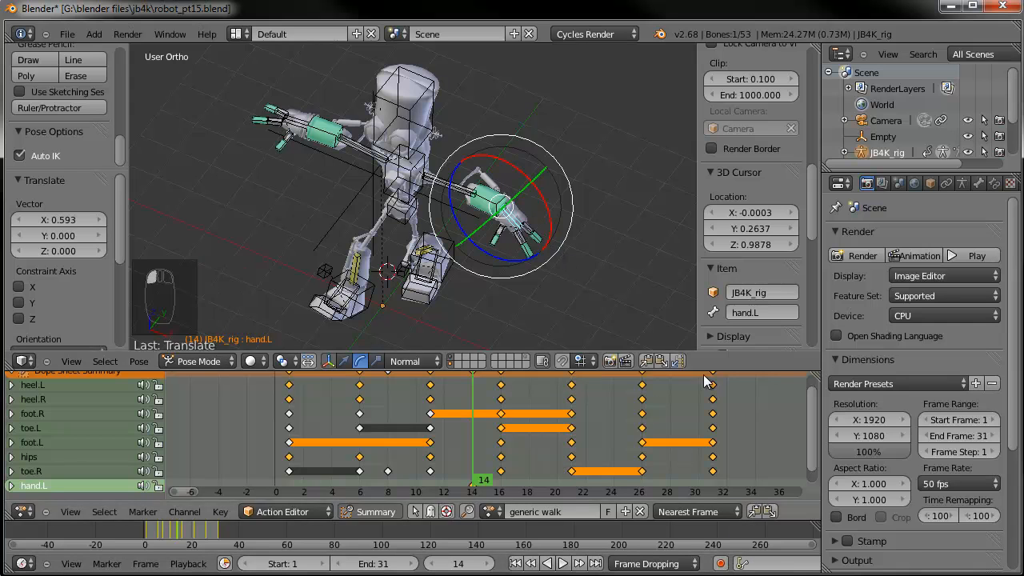
pyautogui.press('g')
pyautogui.rightClick(461, 189)
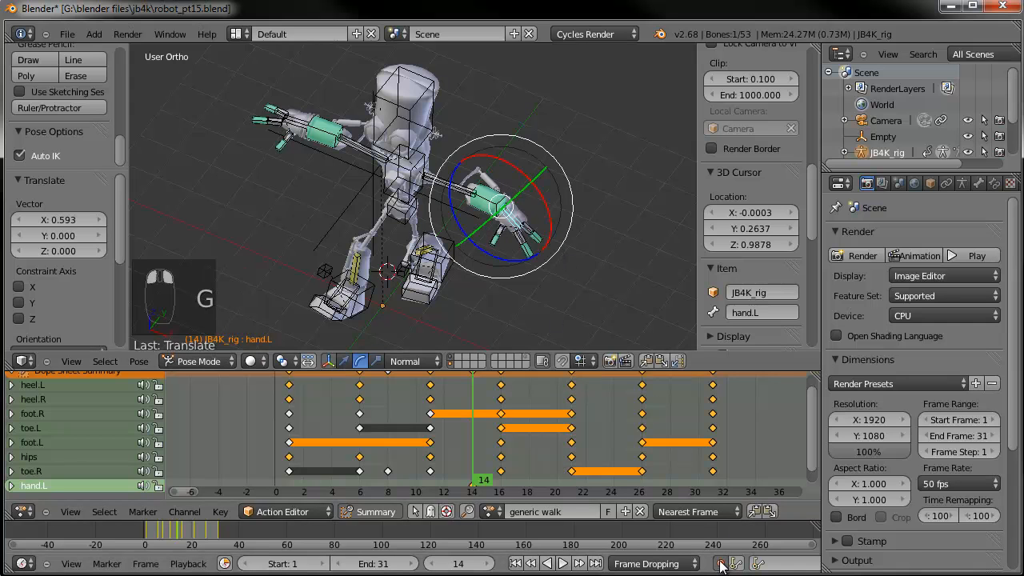
# Return to frame 1 and delete the left hand's stray keyframe at frame 14
pyautogui.click(516, 563)
pyautogui.moveTo(464, 224); pyautogui.dragTo(504, 160, button='middle')
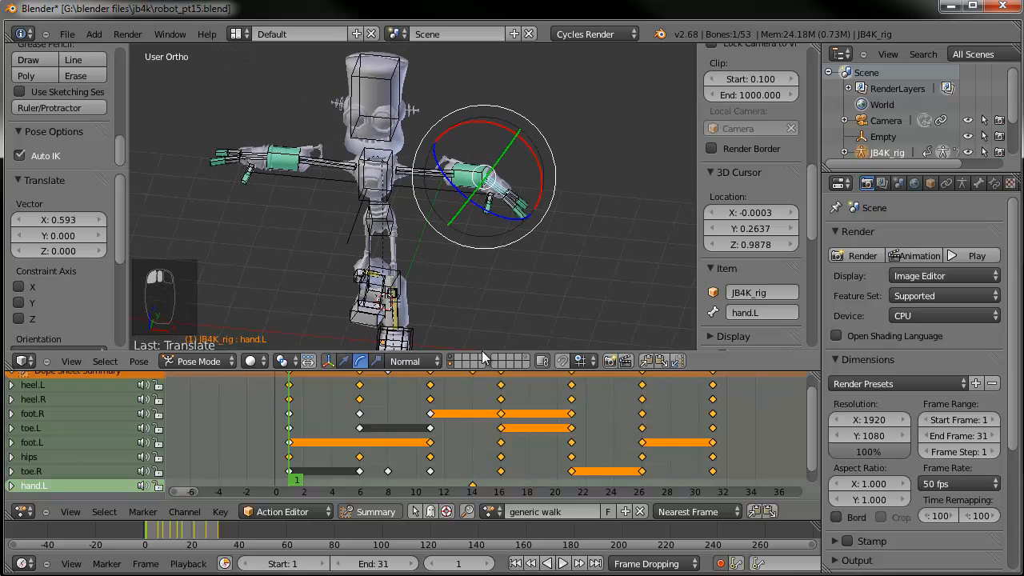
pyautogui.moveTo(420, 443); pyautogui.dragTo(434, 389, button='middle')
pyautogui.rightClick(486, 432)
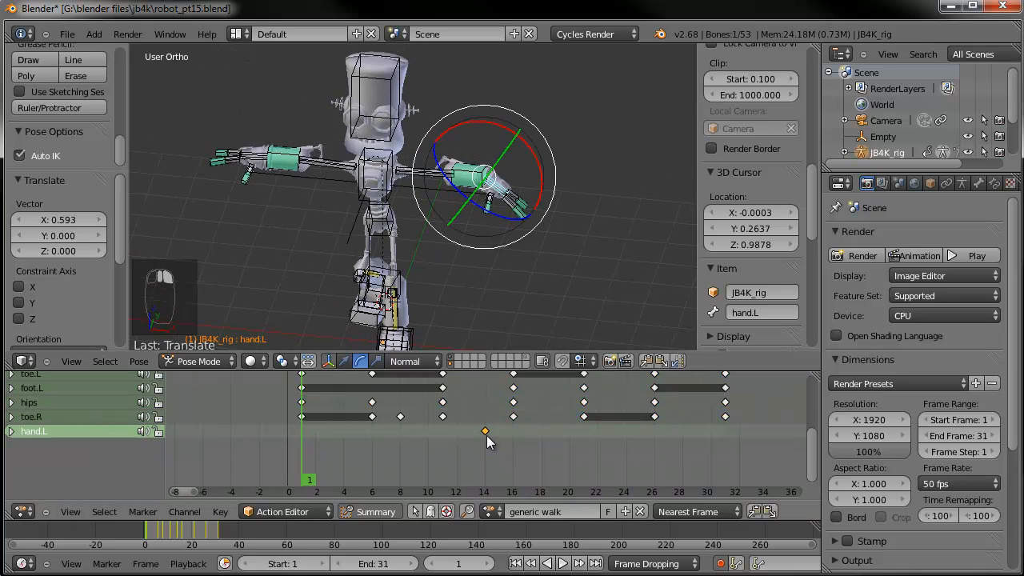
pyautogui.press('Delete')
pyautogui.click(485, 435)
# Try moving the left hand bone at frame 1 to pull the arm with it
pyautogui.rightClick(501, 190)
pyautogui.rightClick(499, 186)
pyautogui.press('g')
pyautogui.rightClick(475, 220)
pyautogui.moveTo(477, 252); pyautogui.dragTo(510, 238, button='middle')
pyautogui.press('g')
pyautogui.rightClick(540, 216)
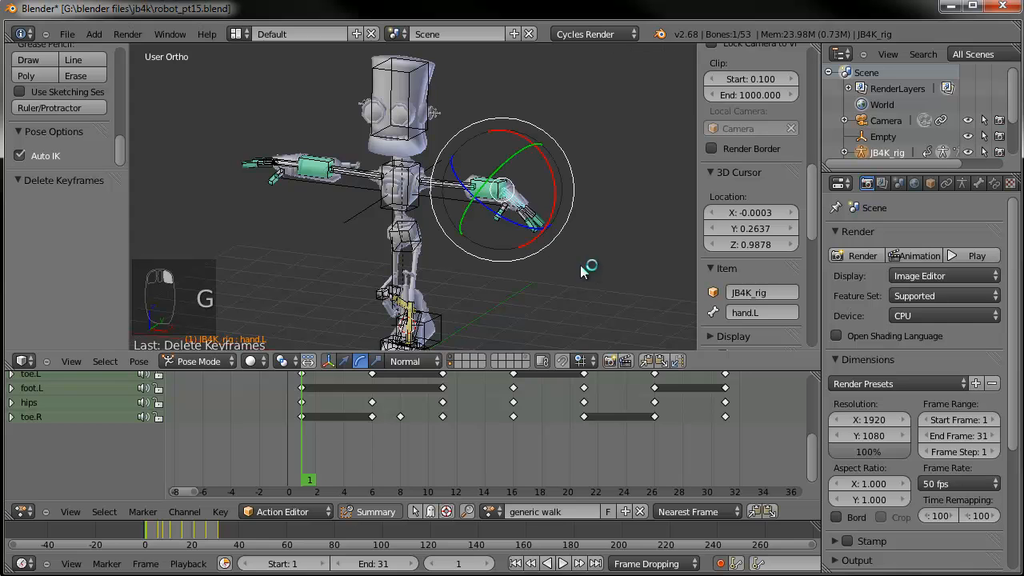
pyautogui.moveTo(552, 287); pyautogui.dragTo(583, 290, button='middle')
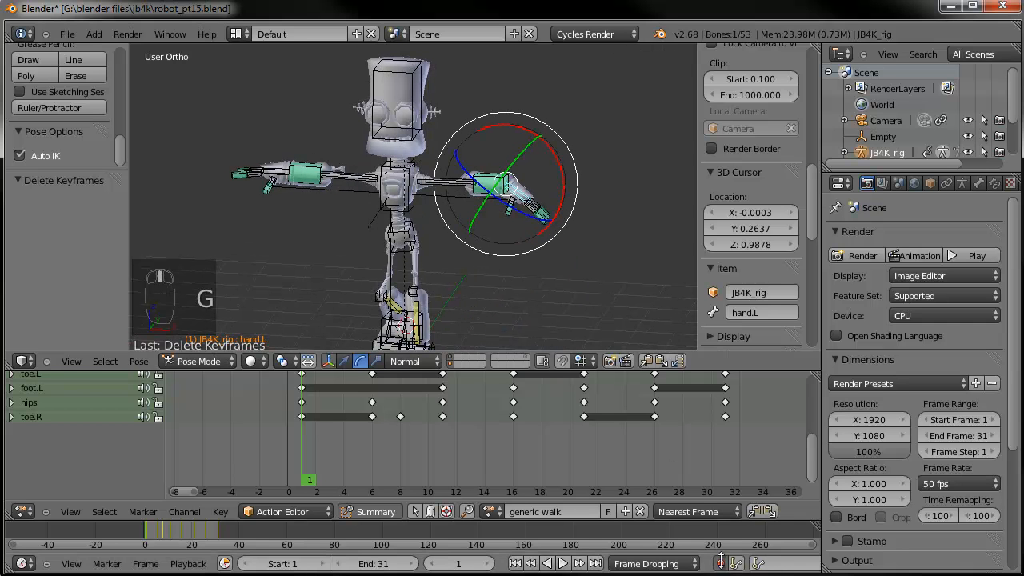
# Reset the left hand to its straight pose at frame 1 and display the rig's armature settings
pyautogui.click(720, 563)
pyautogui.moveTo(527, 259)
pyautogui.mouseDown(button='middle')
pyautogui.moveTo(531, 243)
pyautogui.moveTo(514, 249)
pyautogui.mouseUp(button='middle')
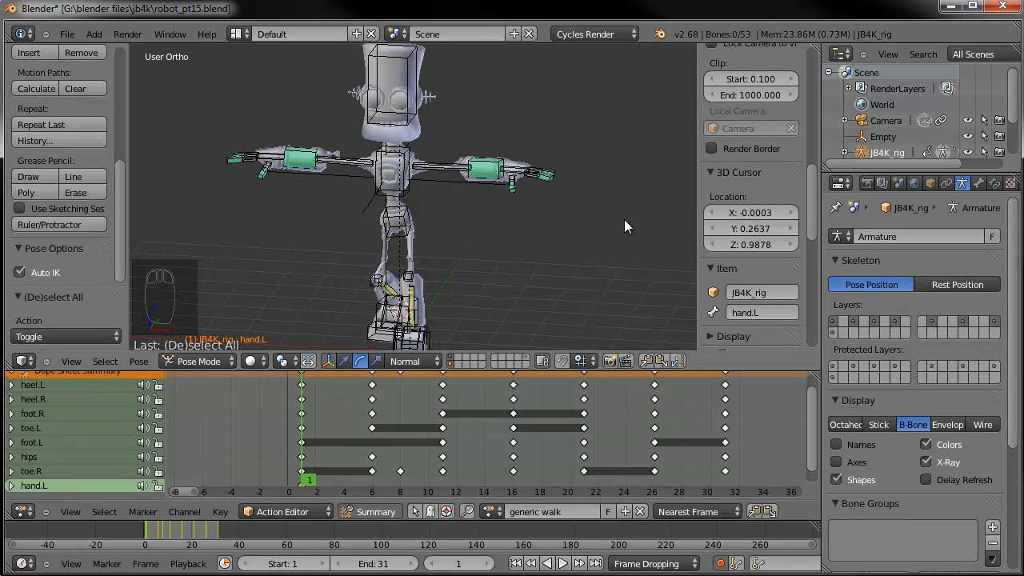
pyautogui.moveTo(624, 219); pyautogui.dragTo(549, 212, button='middle')
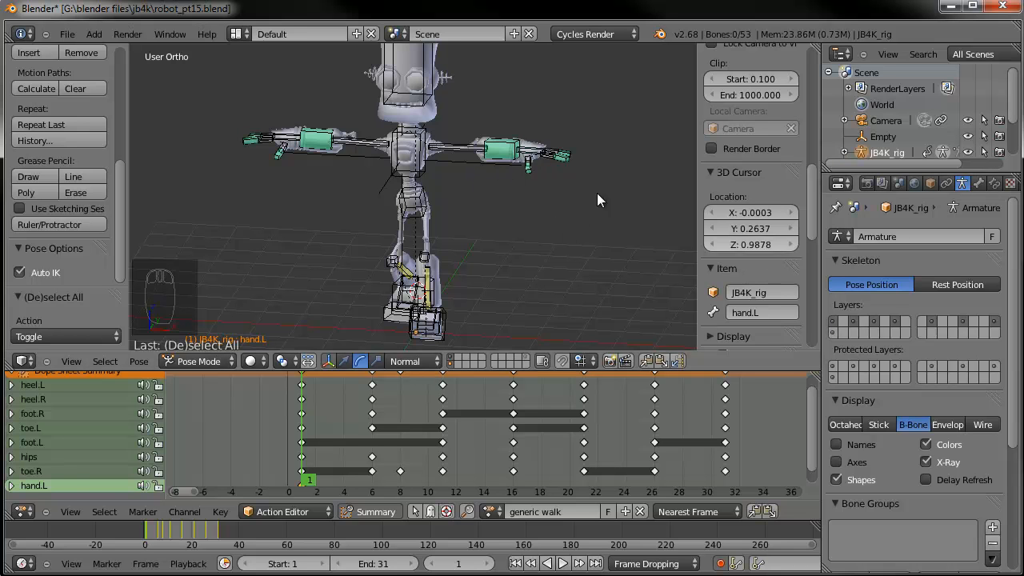
pyautogui.moveTo(529, 171); pyautogui.dragTo(524, 209, button='middle')
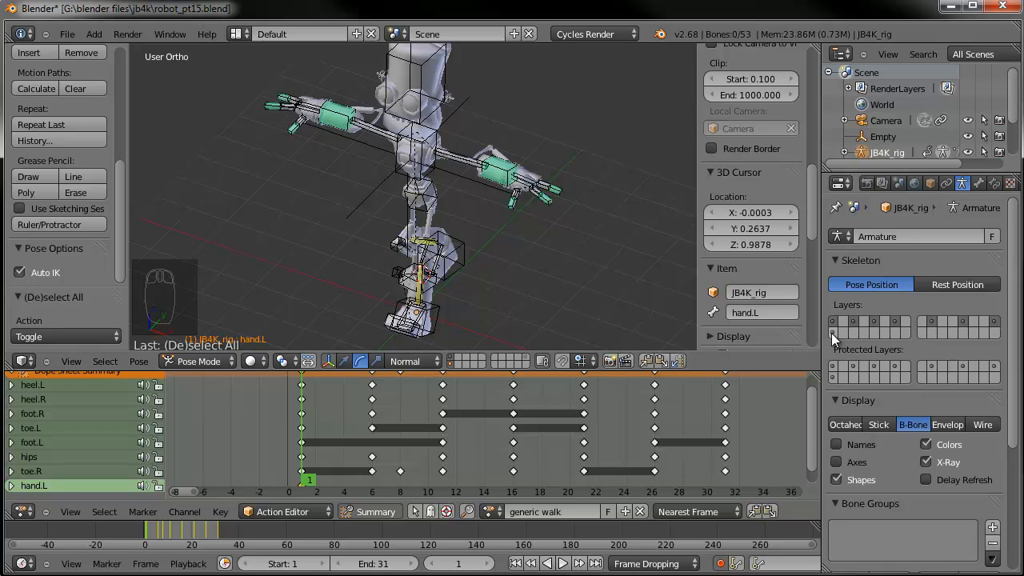
# Isolate armature layers one at a time to examine their bones, and show all used layers together again
pyautogui.click(831, 332)
pyautogui.click(832, 322)
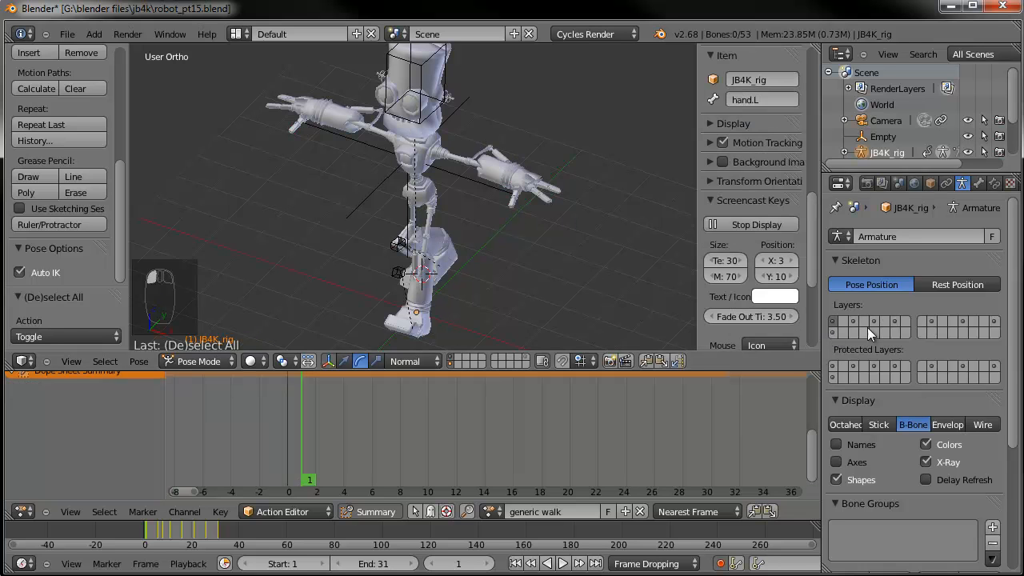
pyautogui.click(854, 321)
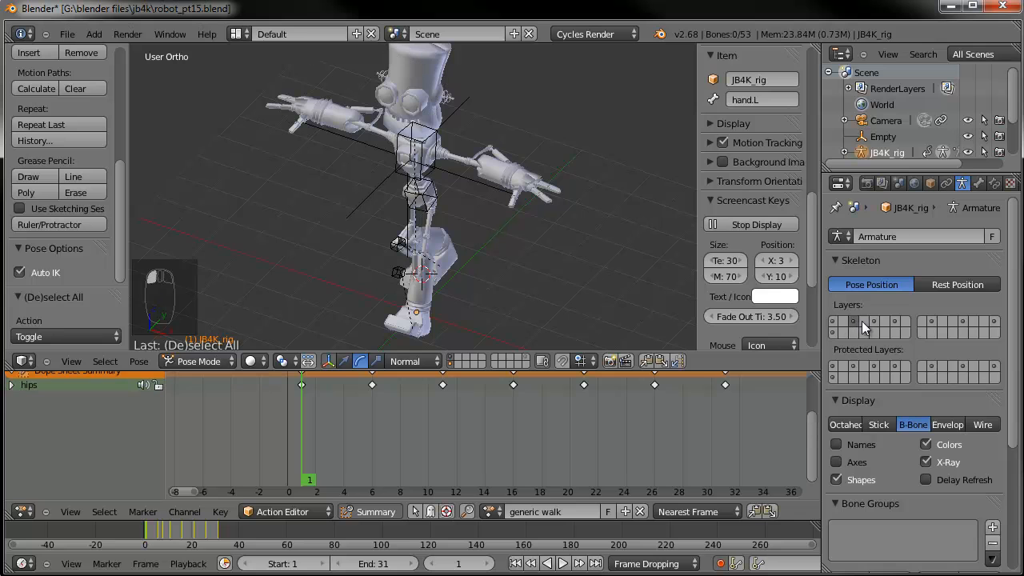
pyautogui.scroll(1, 452, 288)
pyautogui.keyDown('shift'); pyautogui.moveTo(444, 227); pyautogui.dragTo(434, 188, button='middle'); pyautogui.keyUp('shift')
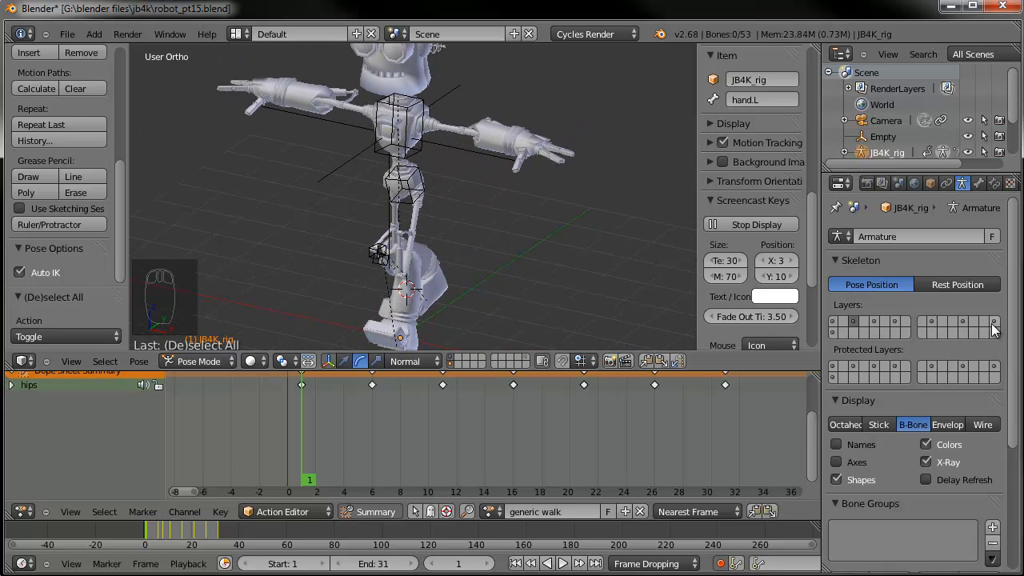
pyautogui.keyDown('shift'); pyautogui.click(833, 321); pyautogui.keyUp('shift')
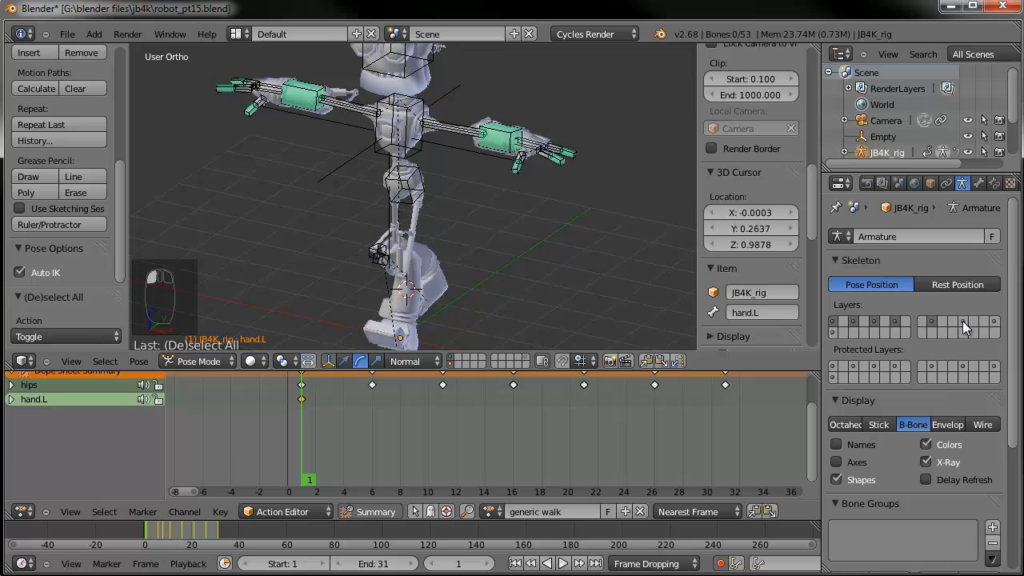
pyautogui.keyDown('shift'); pyautogui.click(990, 322); pyautogui.keyUp('shift')
# Move all displayed bones to the first armature layer and display only that layer together with the one directly below it
pyautogui.press('a')
pyautogui.moveTo(508, 185); pyautogui.dragTo(501, 211, button='middle')
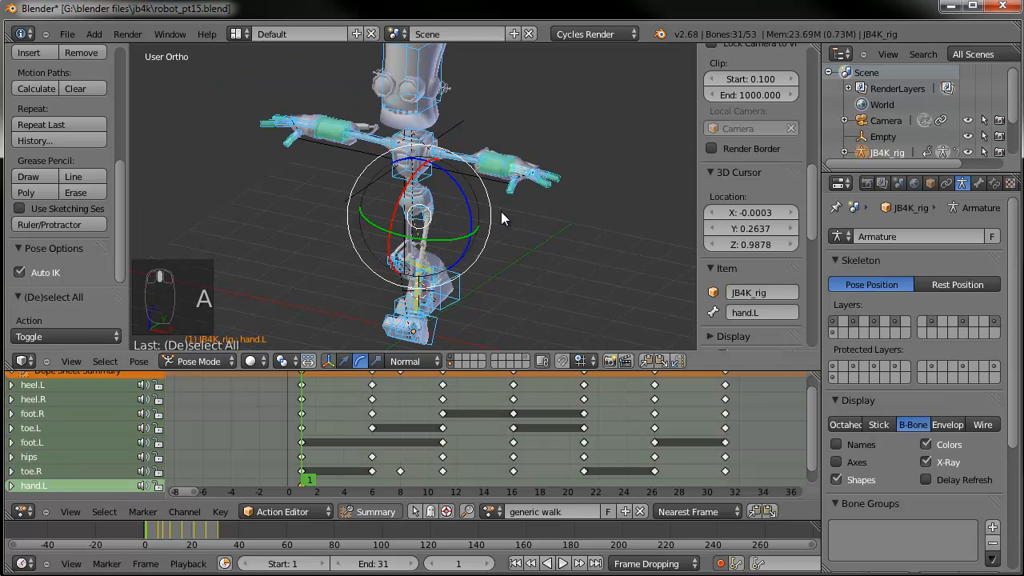
pyautogui.press('space')
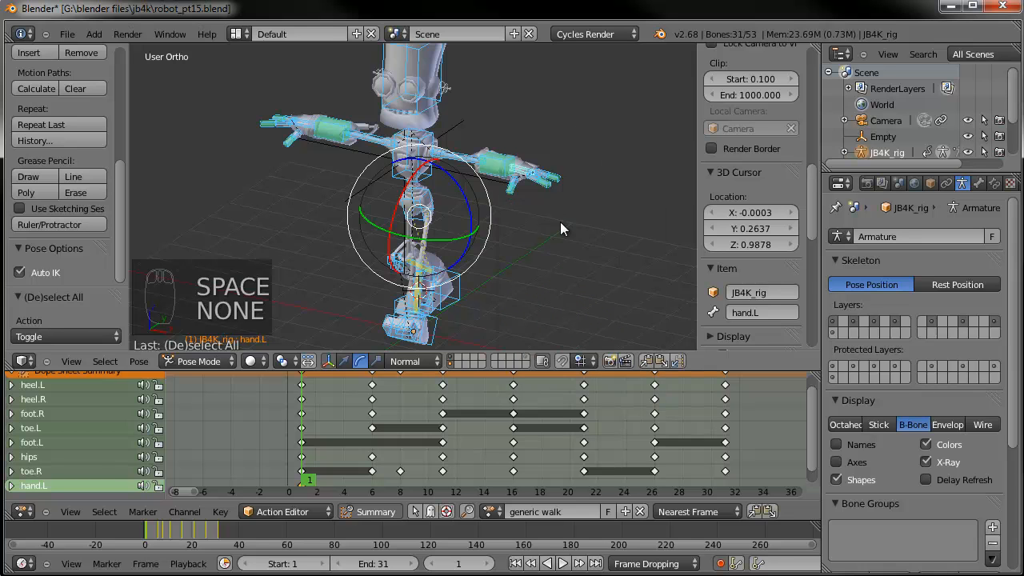
pyautogui.press('m')
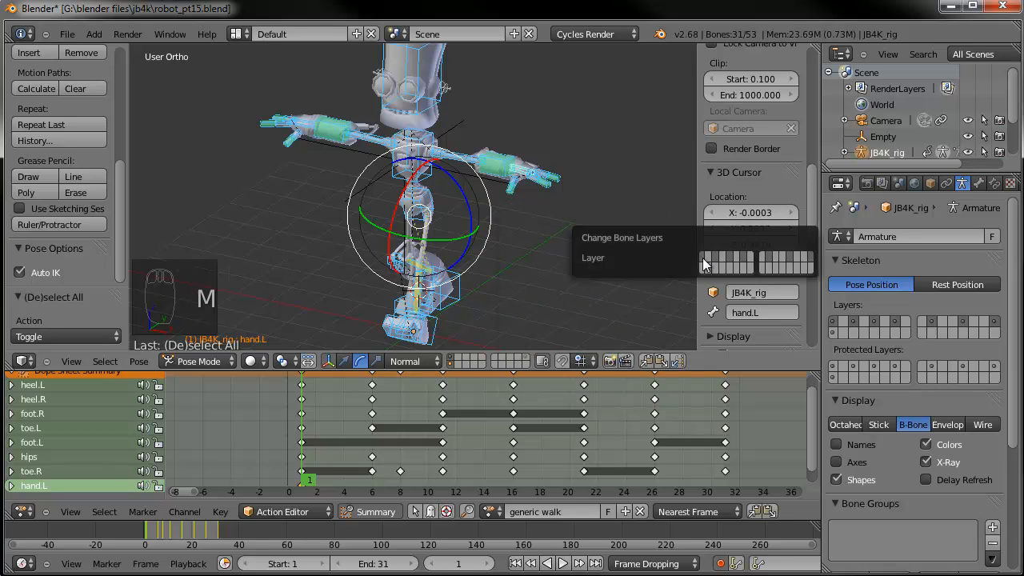
pyautogui.click(832, 323)
pyautogui.click(833, 323)
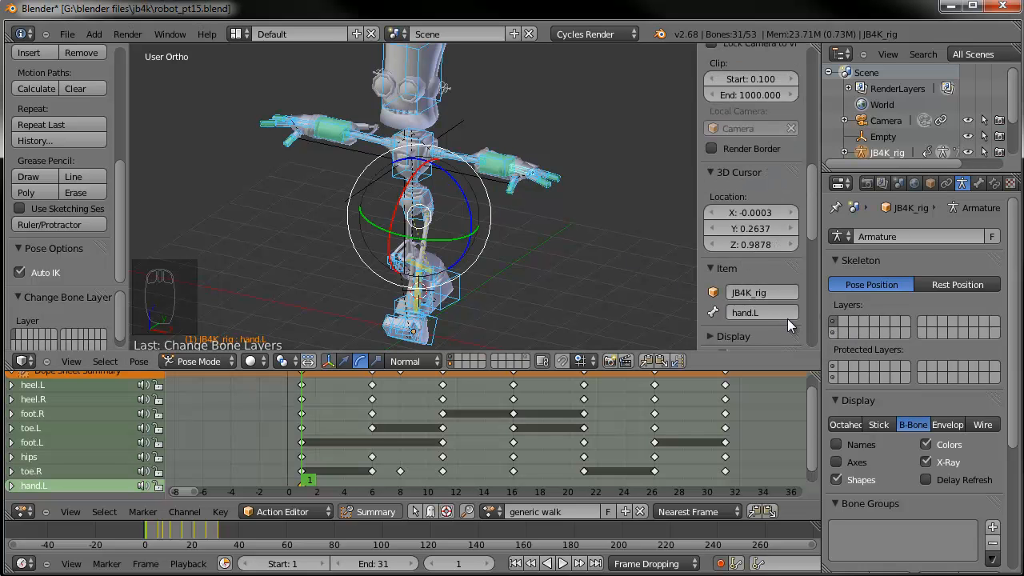
pyautogui.click(835, 332)
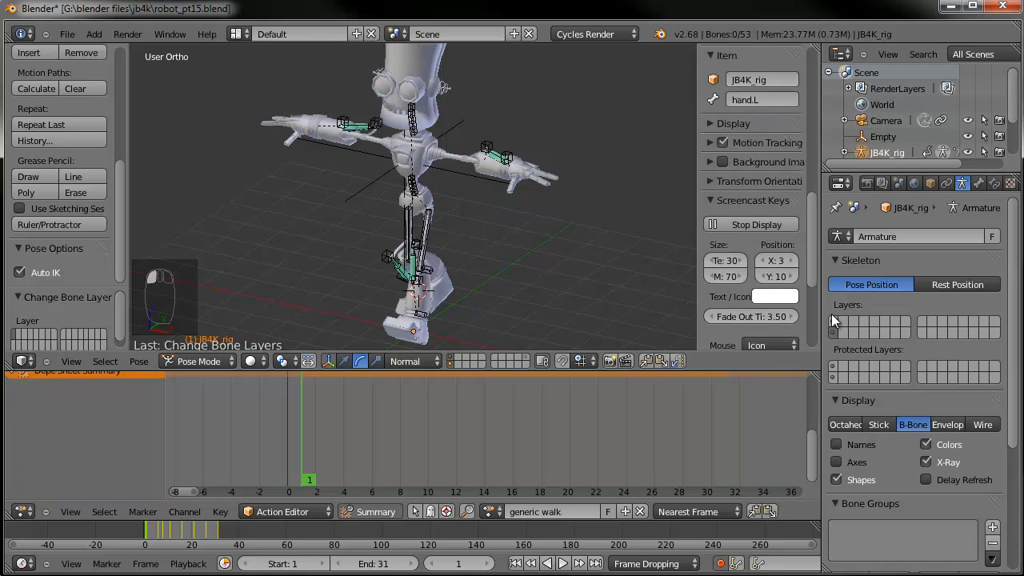
pyautogui.click(832, 322)
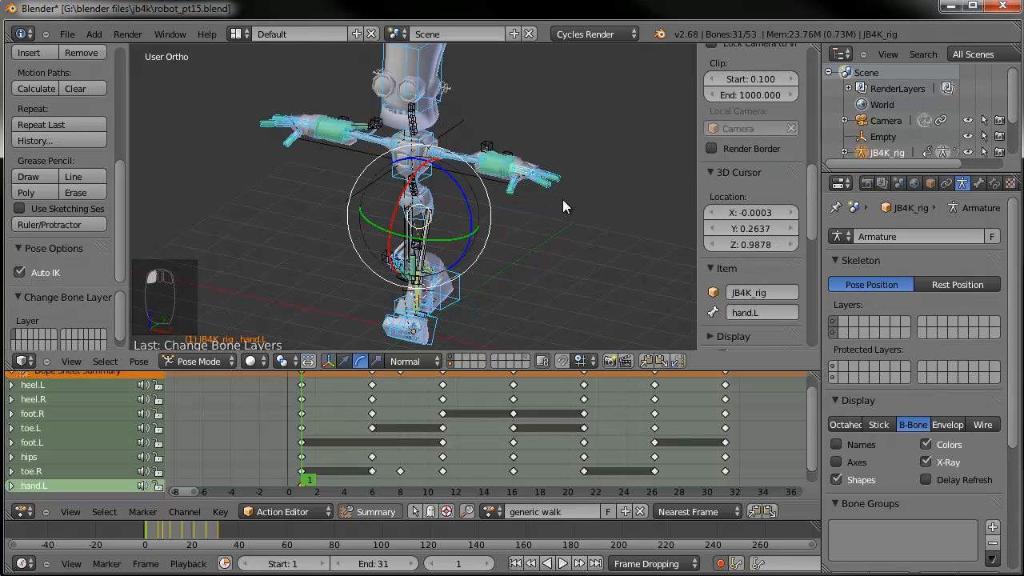
# Try moving the left hand bone to test how Auto IK pulls the arm chain
pyautogui.scroll(2, 584, 159)
pyautogui.rightClick(567, 162)
pyautogui.rightClick(564, 161)
pyautogui.press('g')
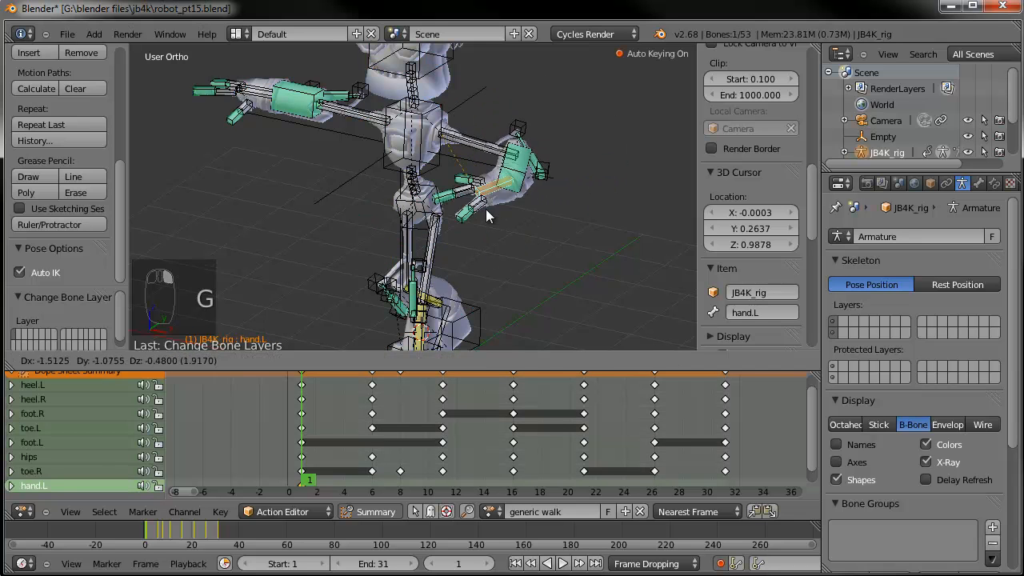
pyautogui.rightClick(489, 206)
# Lower the left arm beside the body in front view by repositioning the left hand bone at frame 1
pyautogui.moveTo(521, 205)
pyautogui.mouseDown(button='middle')
pyautogui.moveTo(485, 179)
pyautogui.moveTo(528, 208)
pyautogui.mouseUp(button='middle')
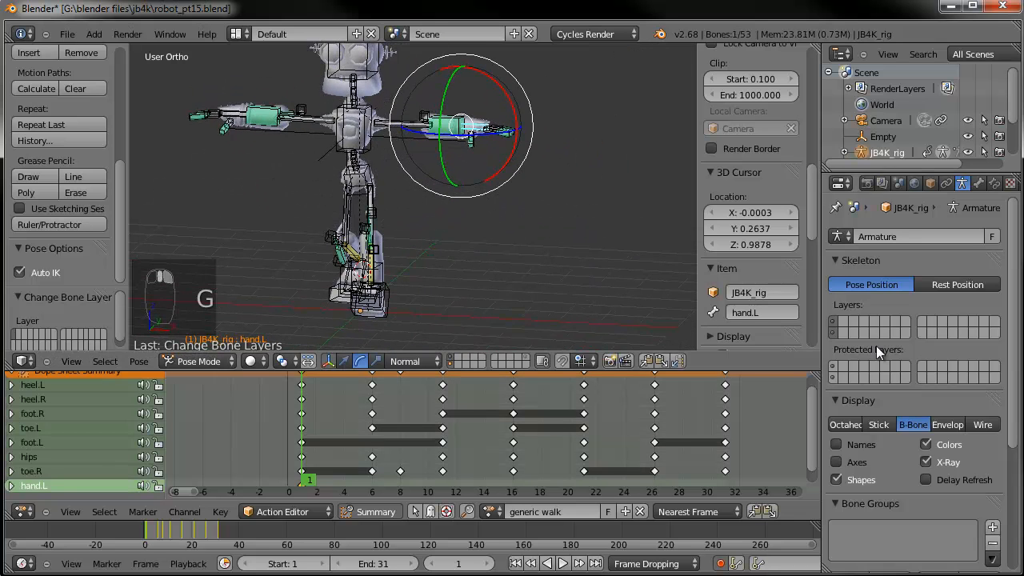
pyautogui.keyDown('shift'); pyautogui.moveTo(382, 186); pyautogui.dragTo(472, 200, button='middle'); pyautogui.keyUp('shift')
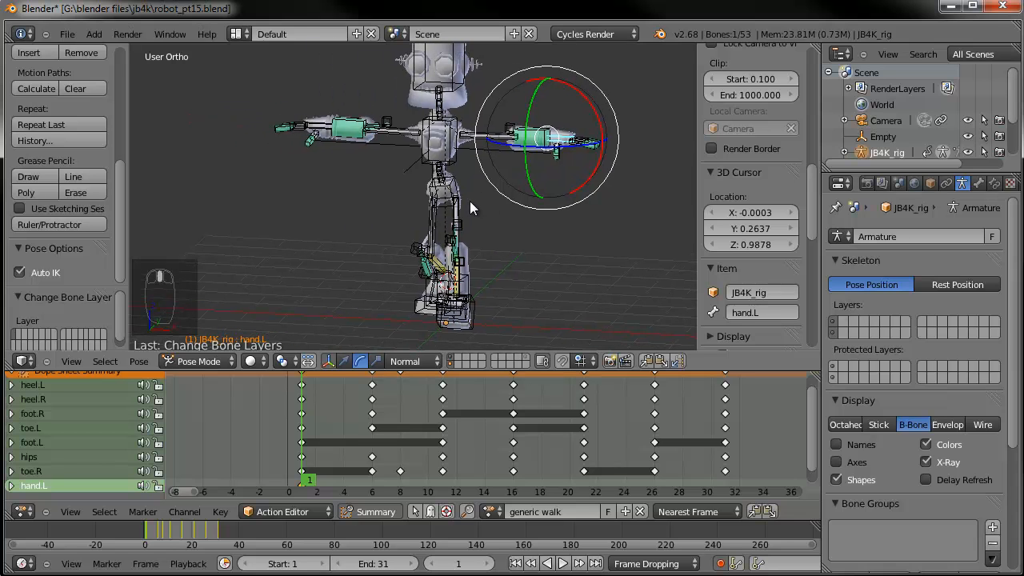
pyautogui.press('KP_3')
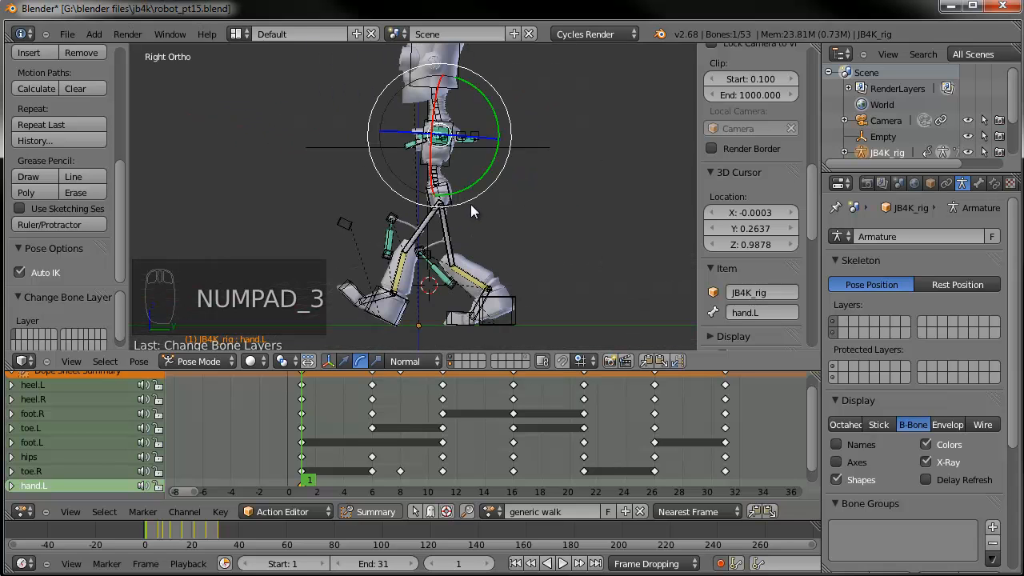
pyautogui.scroll(2, 471, 178)
pyautogui.scroll(-3, 452, 160)
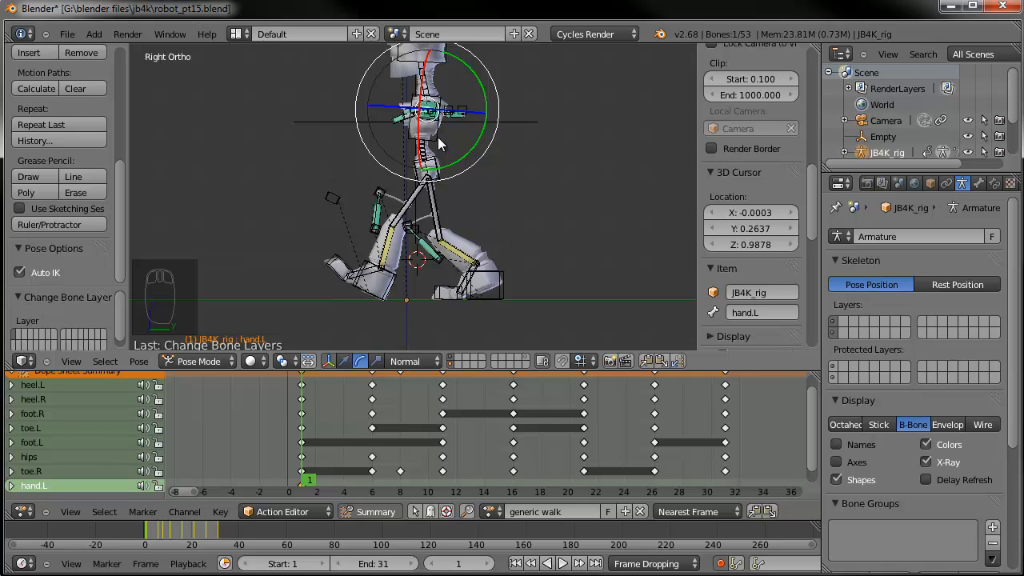
pyautogui.moveTo(470, 163); pyautogui.dragTo(337, 135, button='middle')
pyautogui.press('KP_1')
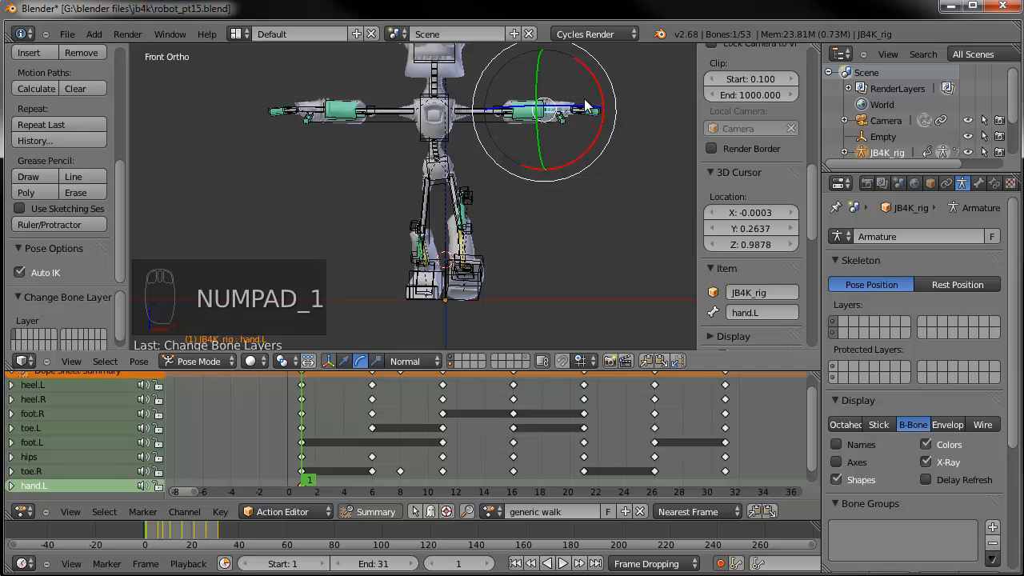
pyautogui.press('g')
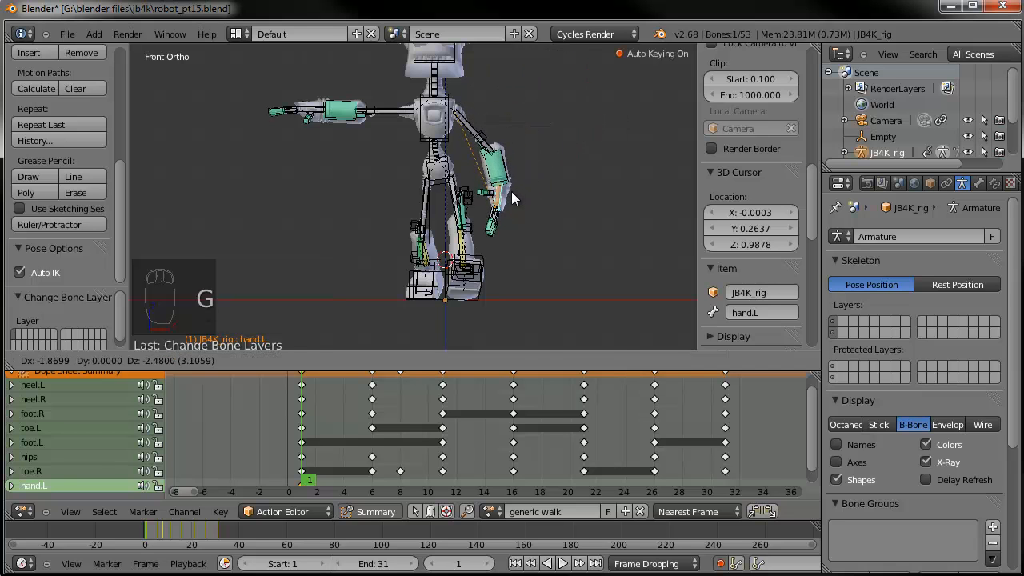
pyautogui.click(512, 194)
pyautogui.press('g')
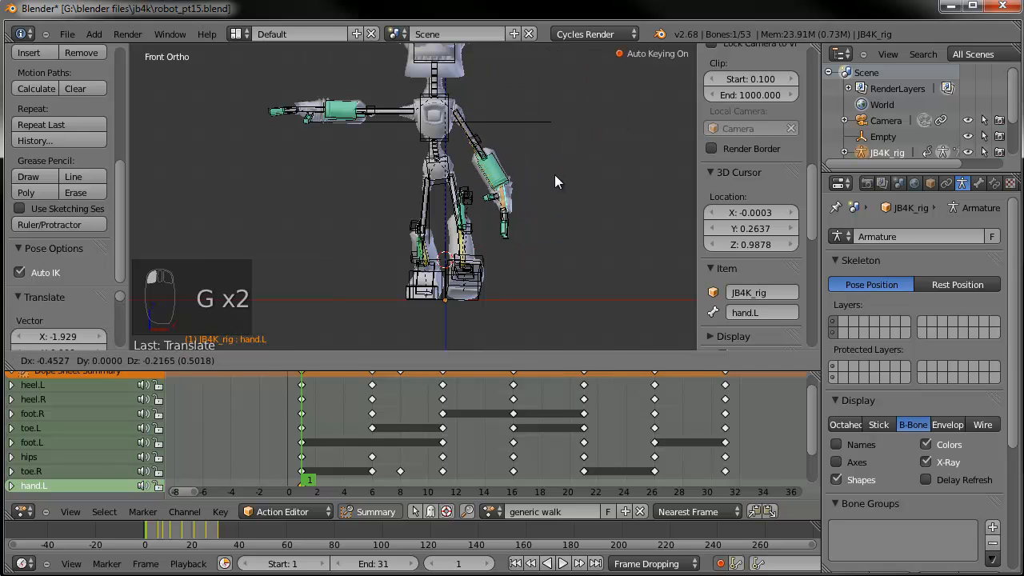
pyautogui.click(555, 175)
pyautogui.scroll(2, 554, 139)
pyautogui.press('g')
pyautogui.click(557, 129)
# Twist the left upper arm bone about its own axis by about 32.6°
pyautogui.moveTo(504, 147); pyautogui.dragTo(482, 165, button='middle')
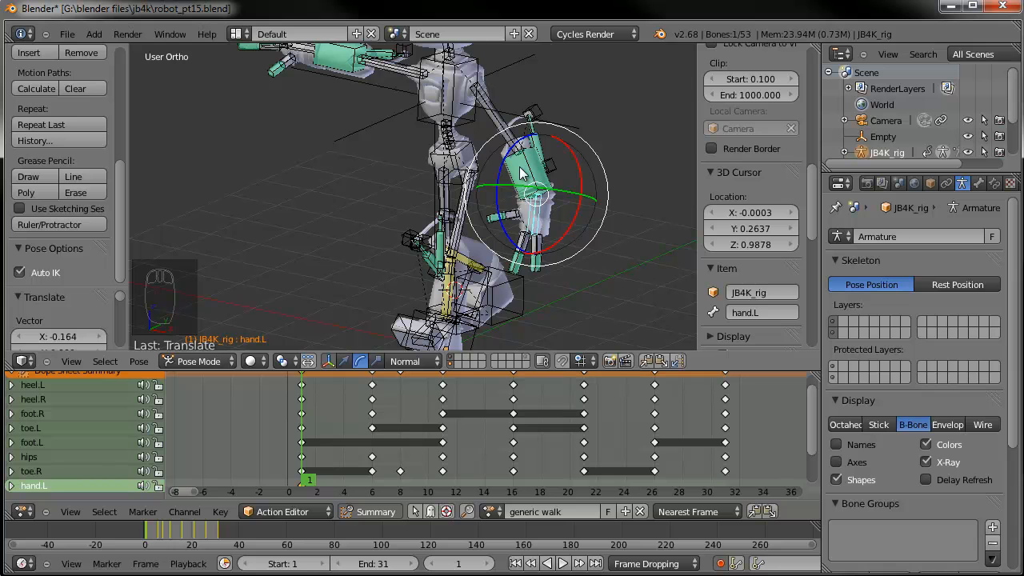
pyautogui.rightClick(492, 111)
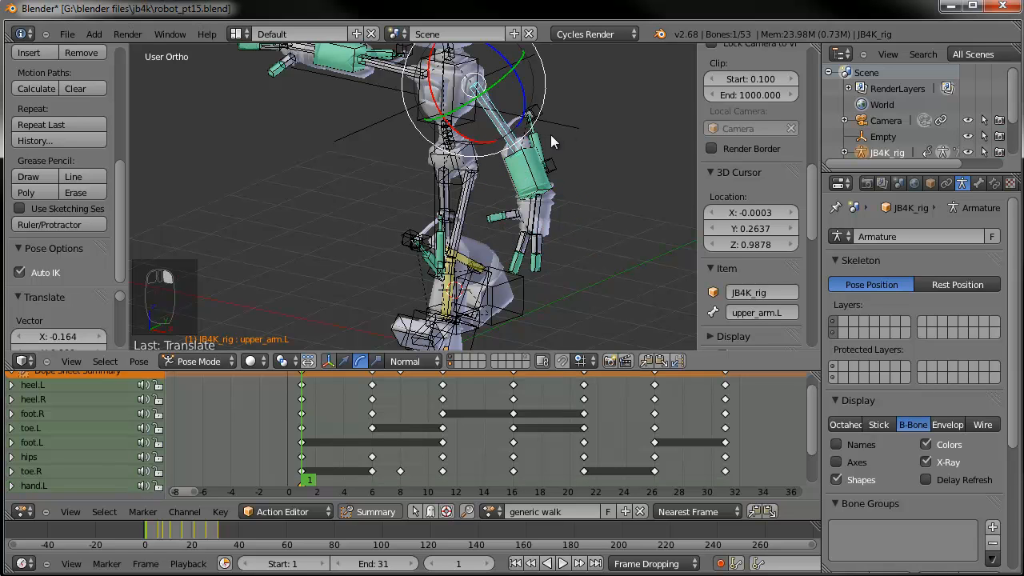
pyautogui.press('r')
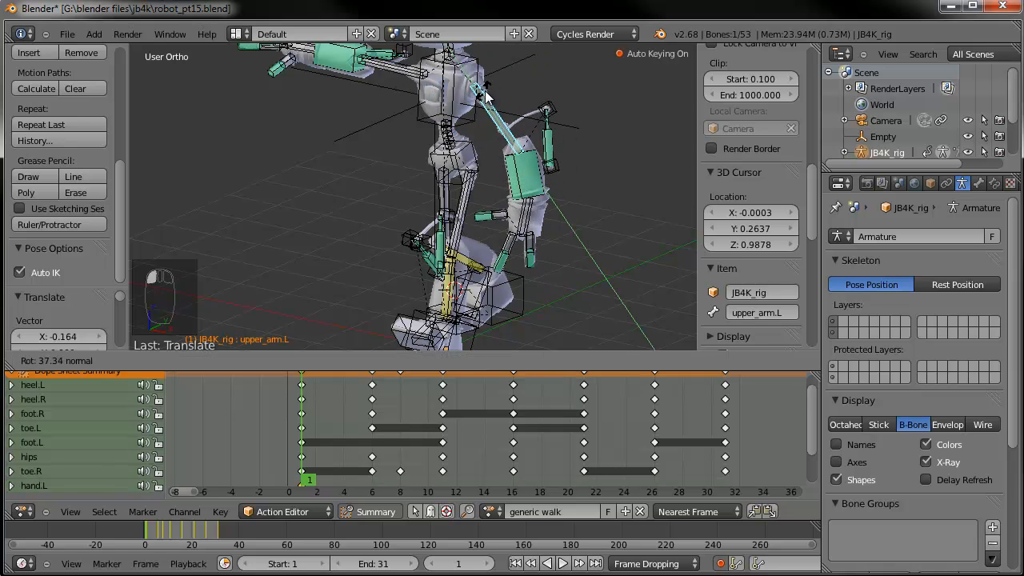
pyautogui.click(486, 94)
# Swing the left hand behind the body in side view and rotate the hand bone about -24.7°
pyautogui.moveTo(563, 148); pyautogui.dragTo(580, 167, button='middle')
pyautogui.rightClick(534, 203)
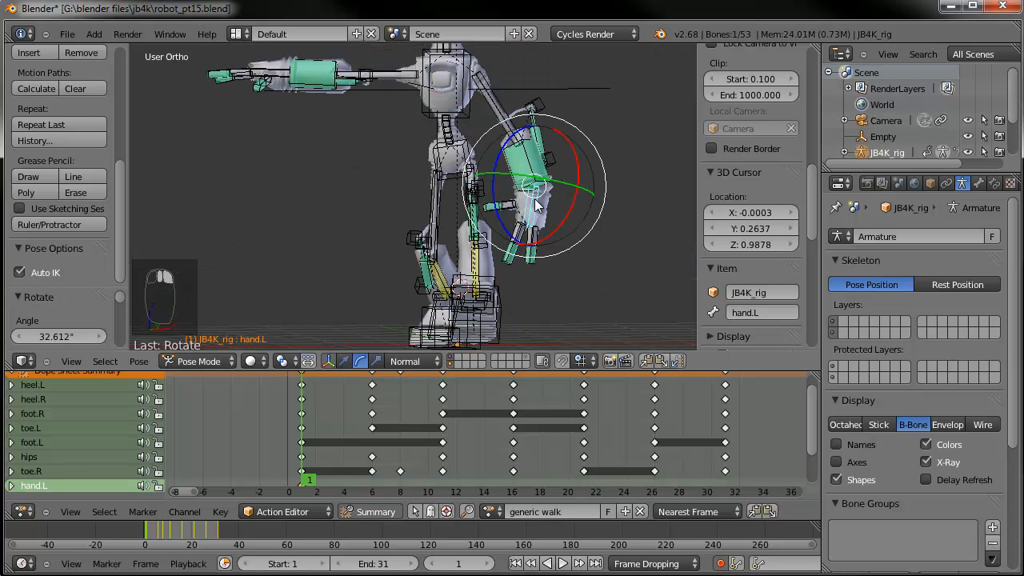
pyautogui.press('g')
pyautogui.click(539, 194)
pyautogui.press('KP_3')
pyautogui.press('g')
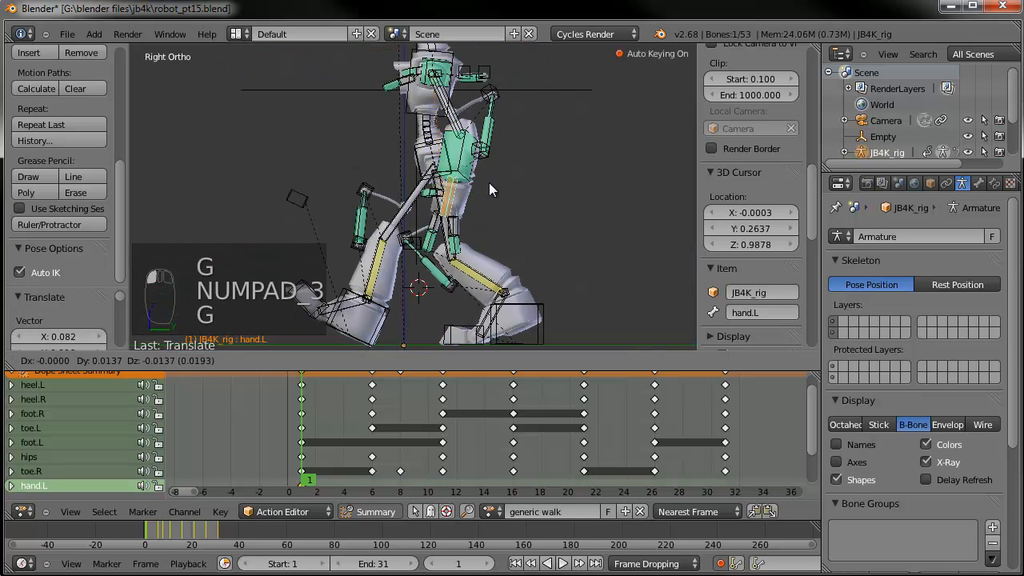
pyautogui.click(515, 179)
pyautogui.moveTo(458, 121); pyautogui.dragTo(484, 131)
# Curl the left hand's finger bones by rotating them in side view
pyautogui.scroll(5, 566, 214)
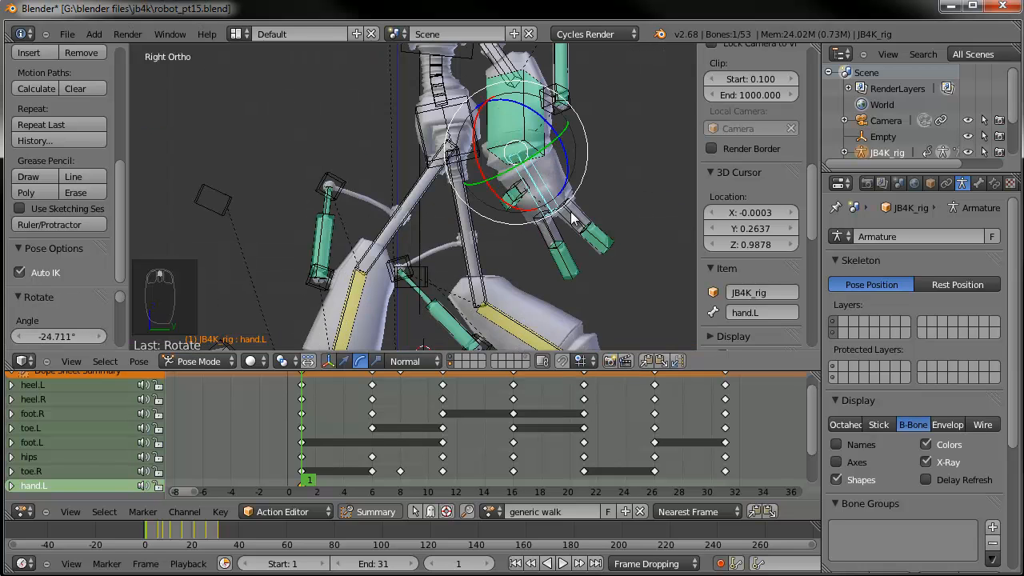
pyautogui.keyDown('shift'); pyautogui.moveTo(572, 208); pyautogui.dragTo(415, 202, button='middle'); pyautogui.keyUp('shift')
pyautogui.rightClick(487, 228)
pyautogui.moveTo(416, 196); pyautogui.dragTo(436, 232)
pyautogui.rightClick(449, 241)
pyautogui.moveTo(400, 190); pyautogui.dragTo(398, 214)
# Rotate the left thumb's base bone from several angles until it rests naturally beside the curled fingers
pyautogui.rightClick(411, 183)
pyautogui.moveTo(468, 160); pyautogui.dragTo(357, 204, button='middle')
pyautogui.moveTo(336, 150); pyautogui.dragTo(327, 144)
pyautogui.moveTo(327, 144); pyautogui.dragTo(579, 147, button='middle')
pyautogui.press('r')
pyautogui.click(300, 202)
pyautogui.press('r')
pyautogui.click(364, 174)
pyautogui.moveTo(533, 186); pyautogui.dragTo(401, 211, button='middle')
pyautogui.press('r')
pyautogui.click(497, 199)
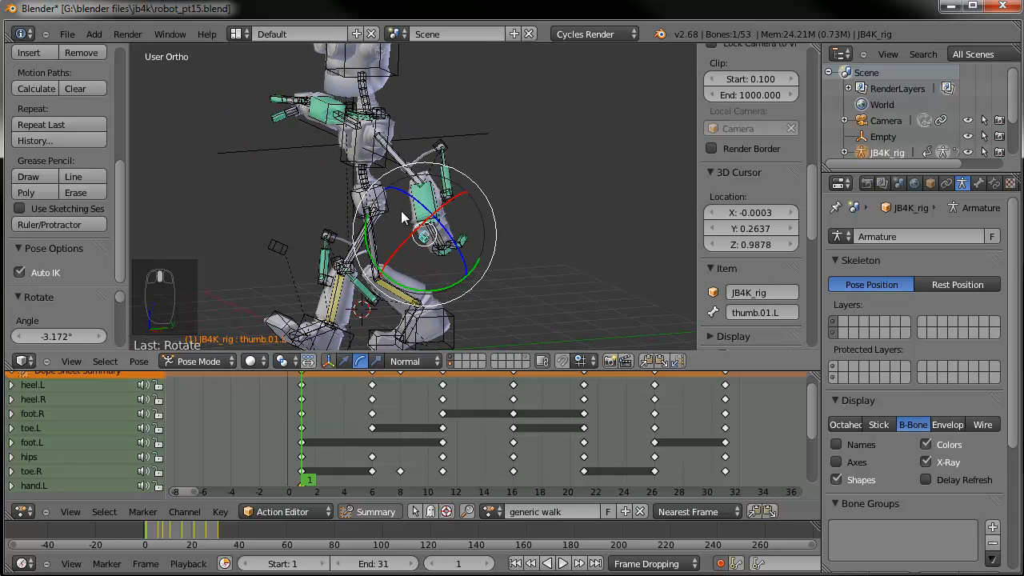
# Shift the left hand bone slightly up and back to refine the arm's bend
pyautogui.rightClick(443, 237)
pyautogui.press('g')
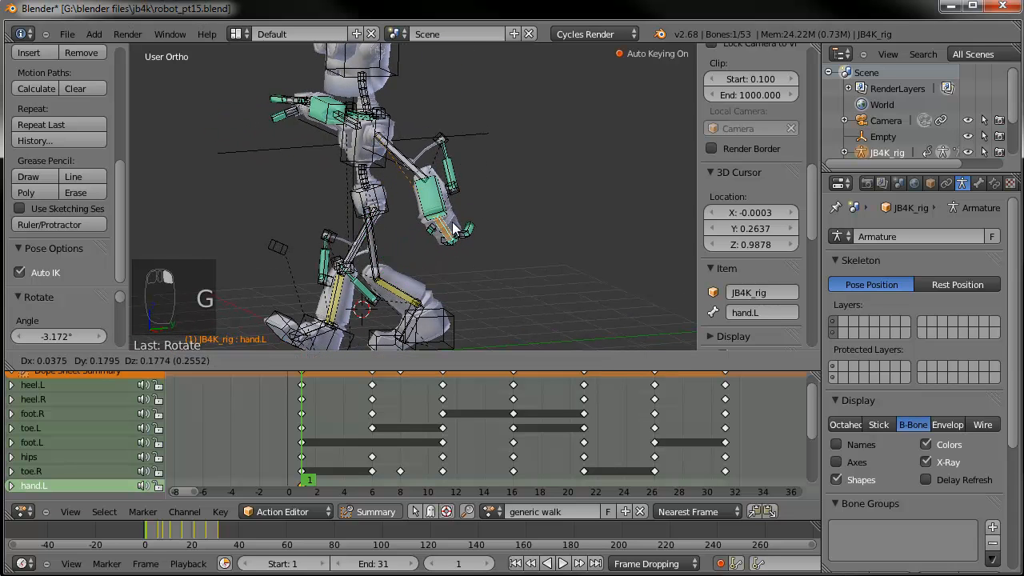
pyautogui.click(460, 228)
# Select the left arm, hand, finger and thumb bones and paste their copied pose flipped onto the right arm
pyautogui.press('KP_3')
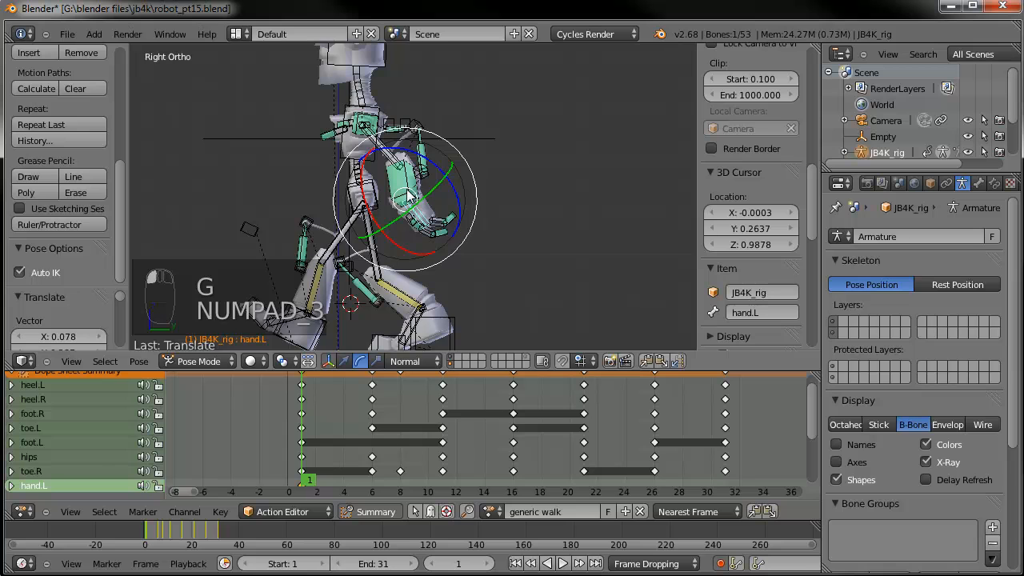
pyautogui.press('KP_1')
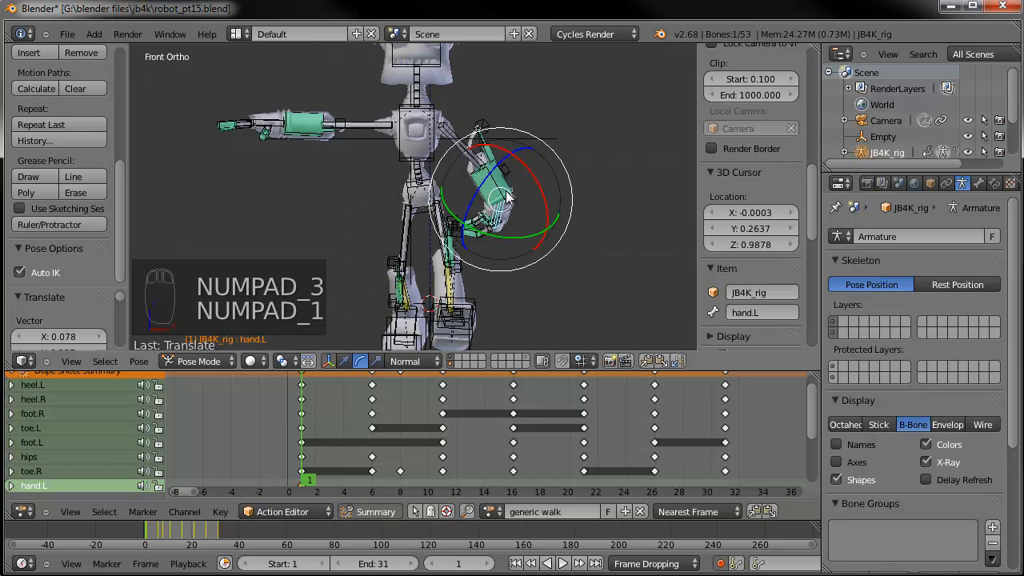
pyautogui.scroll(2, 514, 224)
pyautogui.keyDown('shift'); pyautogui.moveTo(514, 227); pyautogui.dragTo(460, 186, button='middle'); pyautogui.keyUp('shift')
pyautogui.scroll(2, 459, 186)
pyautogui.keyDown('shift'); pyautogui.moveTo(504, 155); pyautogui.dragTo(513, 245, button='middle'); pyautogui.keyUp('shift')
pyautogui.keyDown('shift'); pyautogui.rightClick(507, 189); pyautogui.keyUp('shift')
pyautogui.keyDown('shift'); pyautogui.rightClick(450, 146); pyautogui.keyUp('shift')
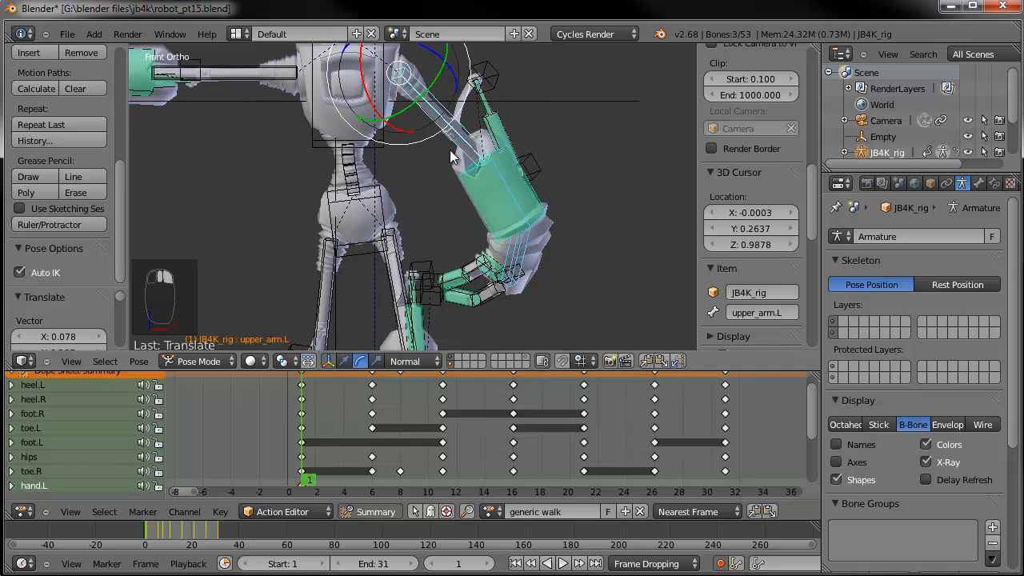
pyautogui.scroll(-3, 485, 186)
pyautogui.scroll(3, 490, 235)
pyautogui.scroll(-1, 470, 218)
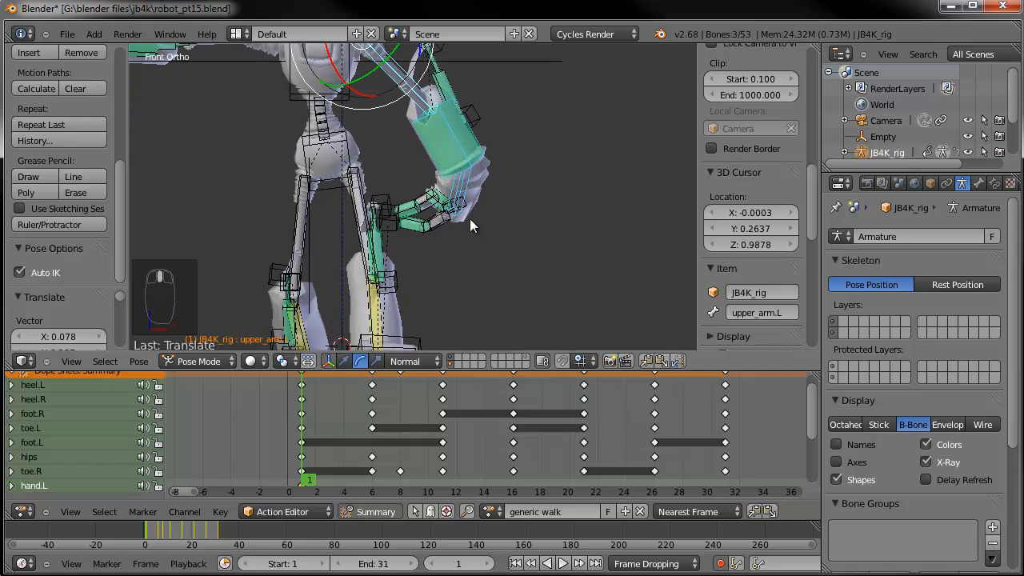
pyautogui.moveTo(510, 223); pyautogui.dragTo(431, 192, button='middle')
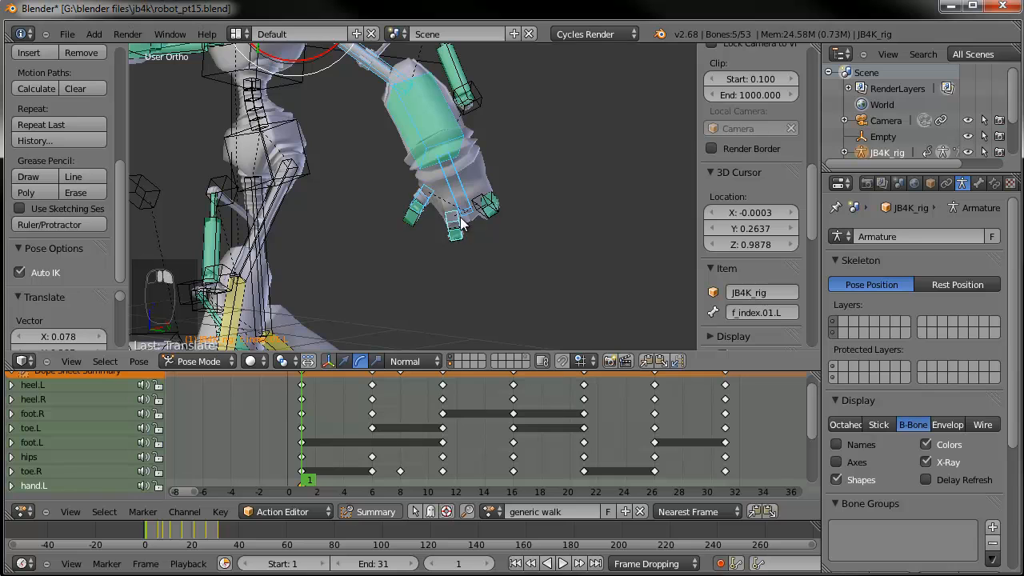
pyautogui.scroll(-5, 472, 232)
pyautogui.moveTo(464, 241); pyautogui.dragTo(360, 240, button='middle')
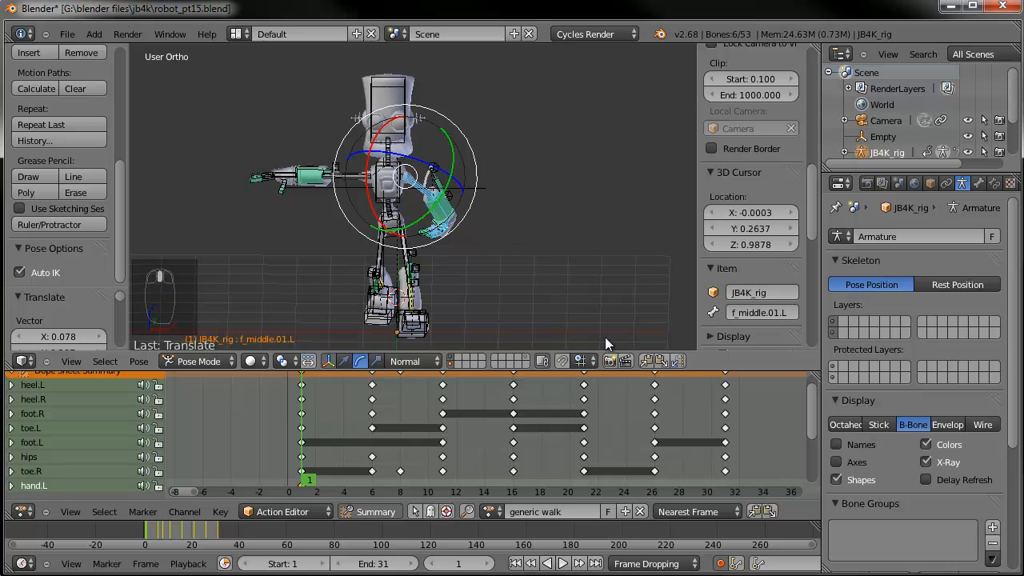
pyautogui.click(678, 362)
# Swing the right hand in front of the body in left side view and rotate the hand bone about -68.1°
pyautogui.moveTo(544, 271); pyautogui.dragTo(398, 228, button='middle')
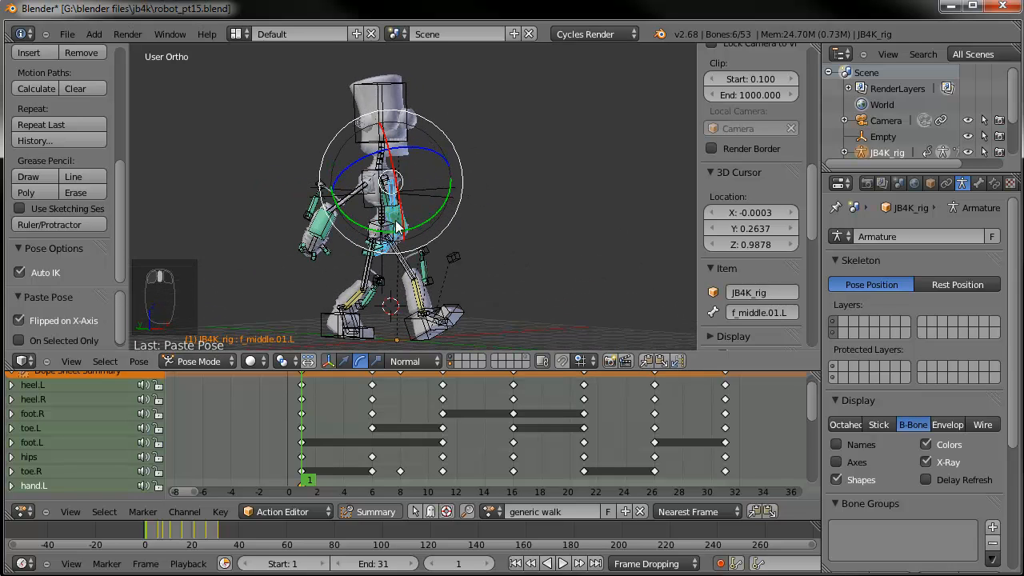
pyautogui.rightClick(317, 247)
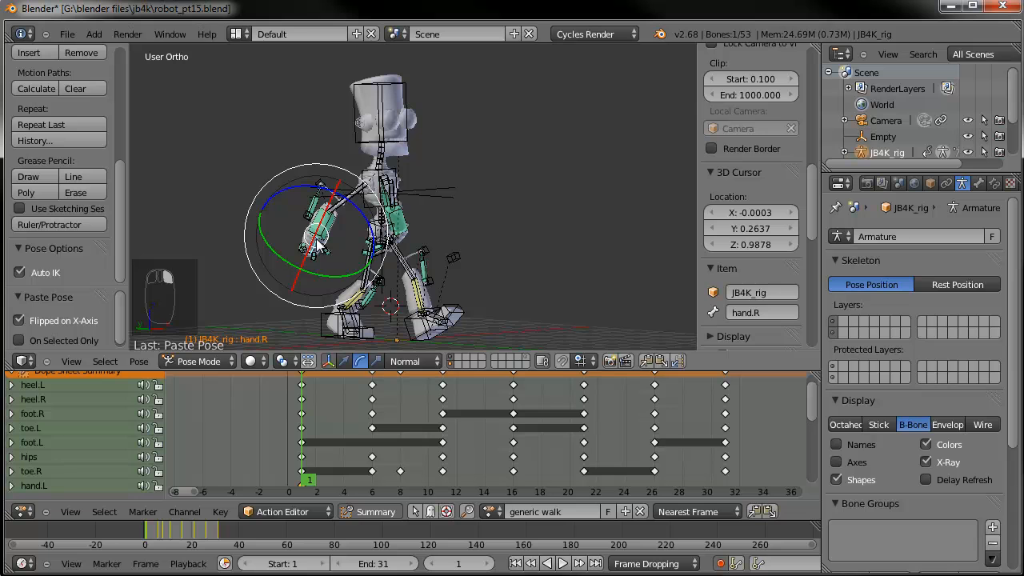
pyautogui.press('ctrl+KP_3')
pyautogui.scroll(4, 440, 223)
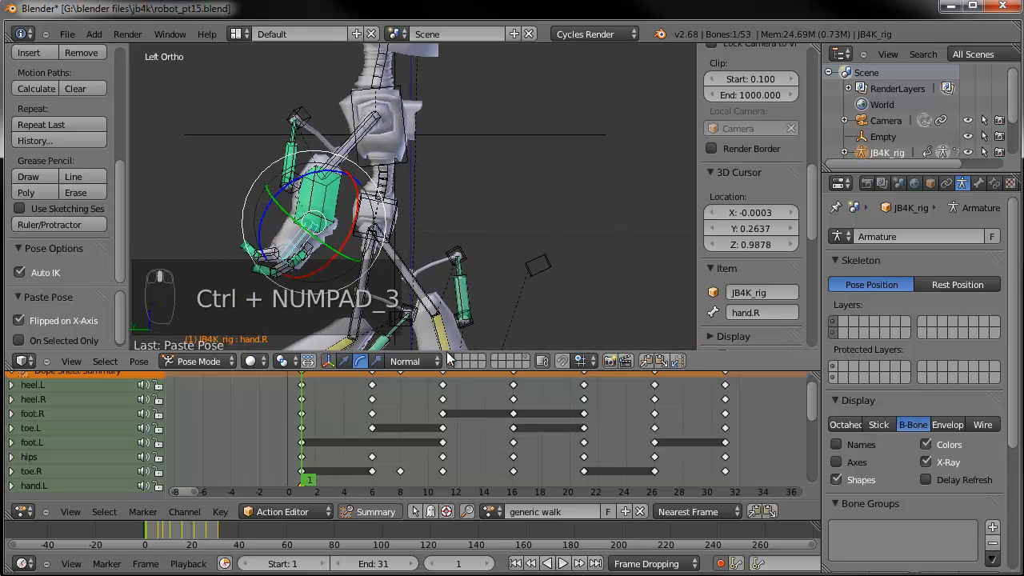
pyautogui.press('g')
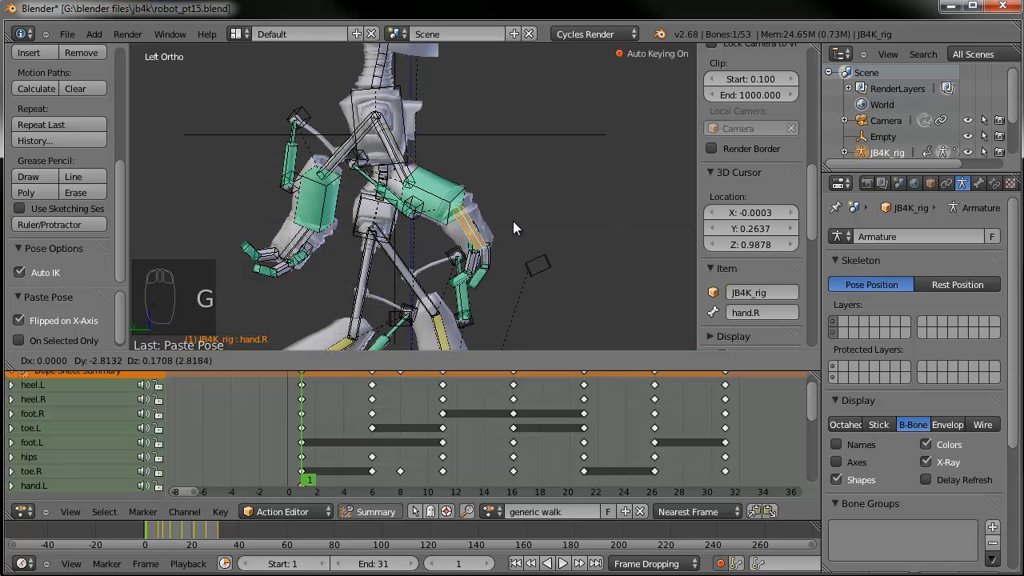
pyautogui.click(549, 179)
pyautogui.moveTo(556, 187)
pyautogui.mouseDown()
pyautogui.moveTo(512, 106)
pyautogui.moveTo(557, 194)
pyautogui.mouseUp()
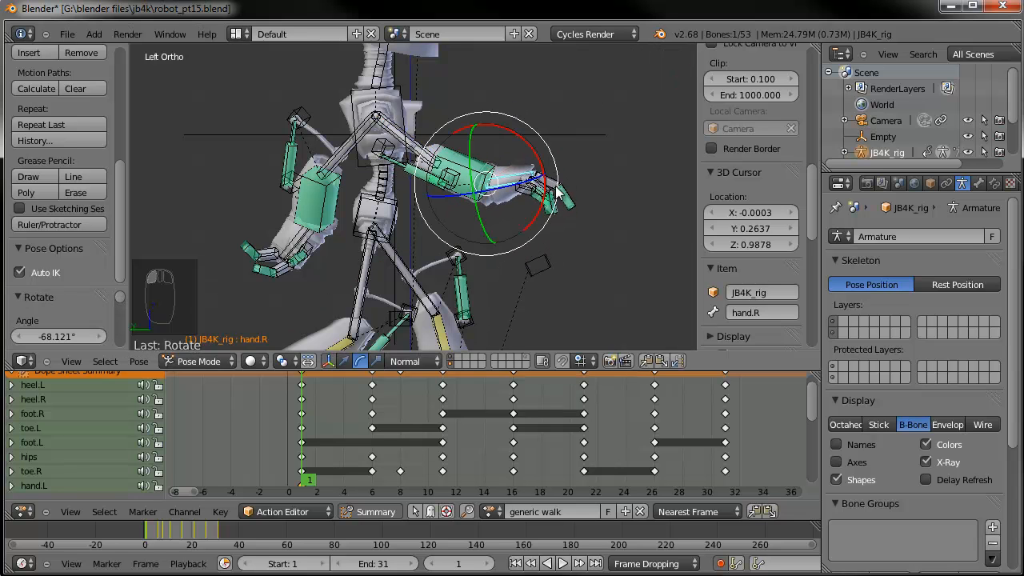
# Examine the chest bone, hips and opposing arms at frame 1 from the front and from above
pyautogui.moveTo(553, 204); pyautogui.dragTo(389, 149, button='middle')
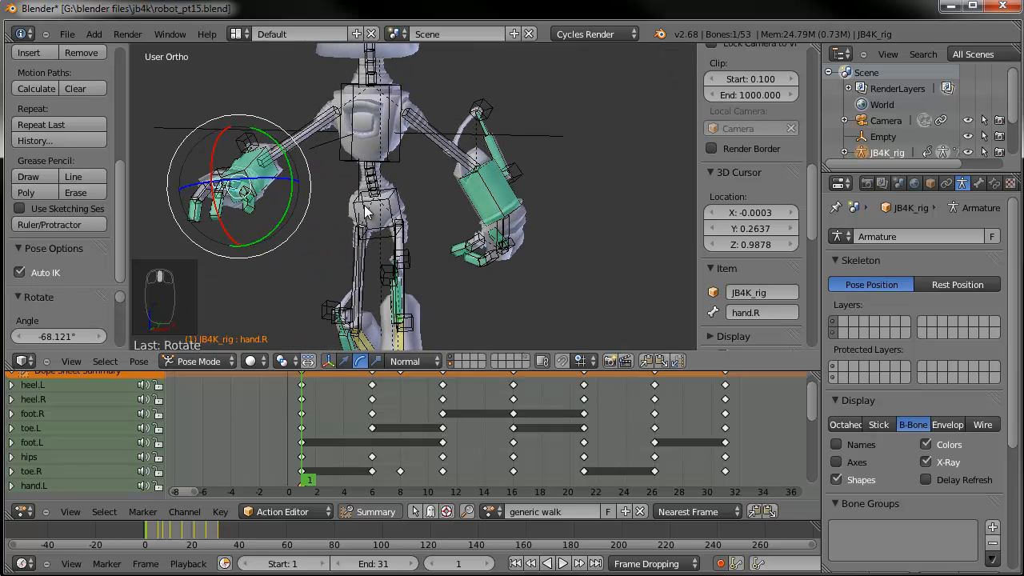
pyautogui.scroll(-1, 393, 167)
pyautogui.rightClick(391, 164)
pyautogui.scroll(-4, 408, 184)
pyautogui.moveTo(415, 193); pyautogui.dragTo(423, 225, button='middle')
pyautogui.rightClick(423, 225)
pyautogui.scroll(3, 423, 224)
pyautogui.moveTo(472, 186); pyautogui.dragTo(412, 172, button='middle')
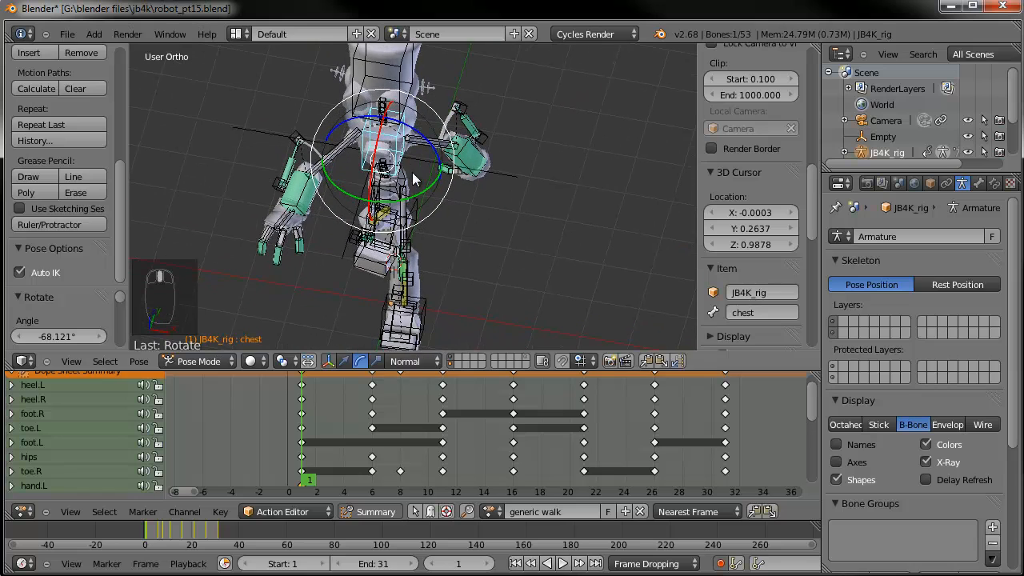
pyautogui.moveTo(405, 226); pyautogui.dragTo(394, 218, button='middle')
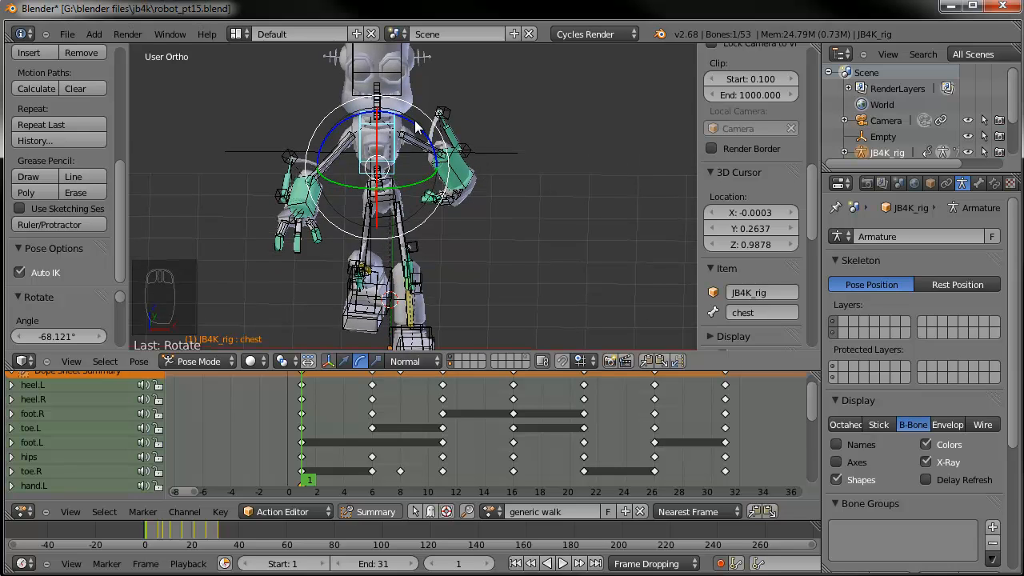
pyautogui.moveTo(426, 189); pyautogui.dragTo(460, 222, button='middle')
# Select the hips bone at frame 1 and rotate it about -11.5° with the view tilted from the front
pyautogui.rightClick(390, 210)
pyautogui.scroll(2, 419, 220)
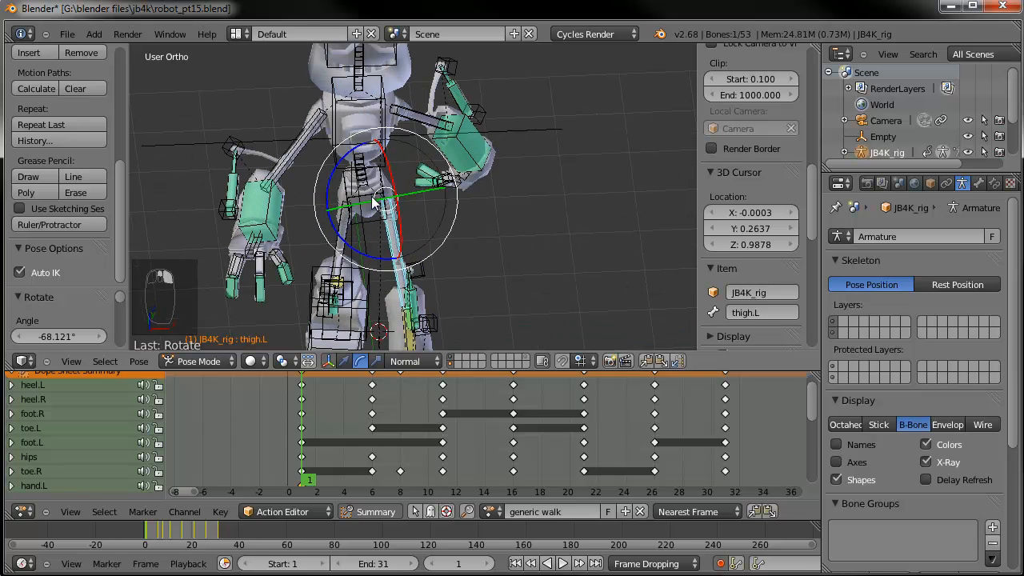
pyautogui.press('r')
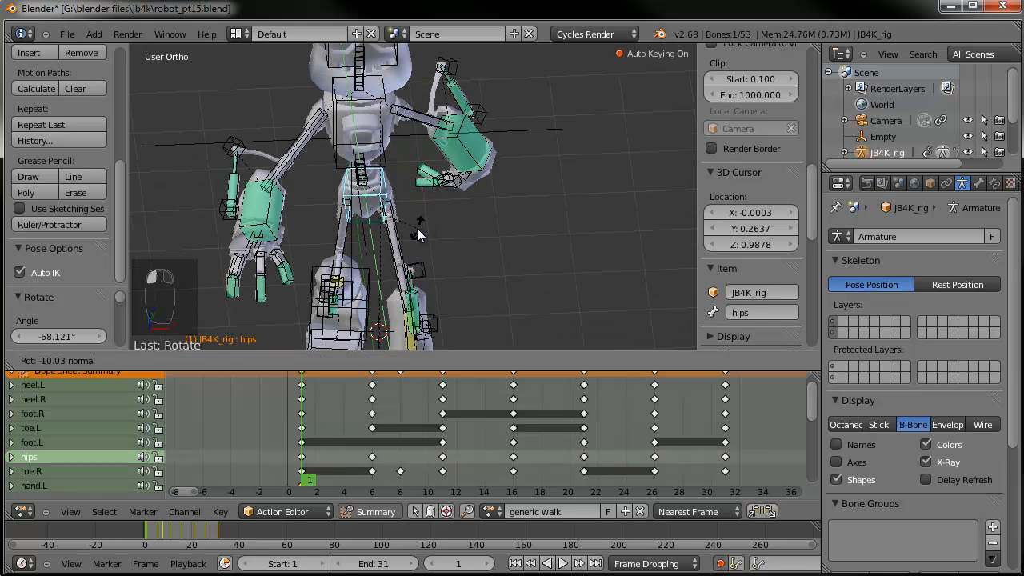
pyautogui.click(416, 229)
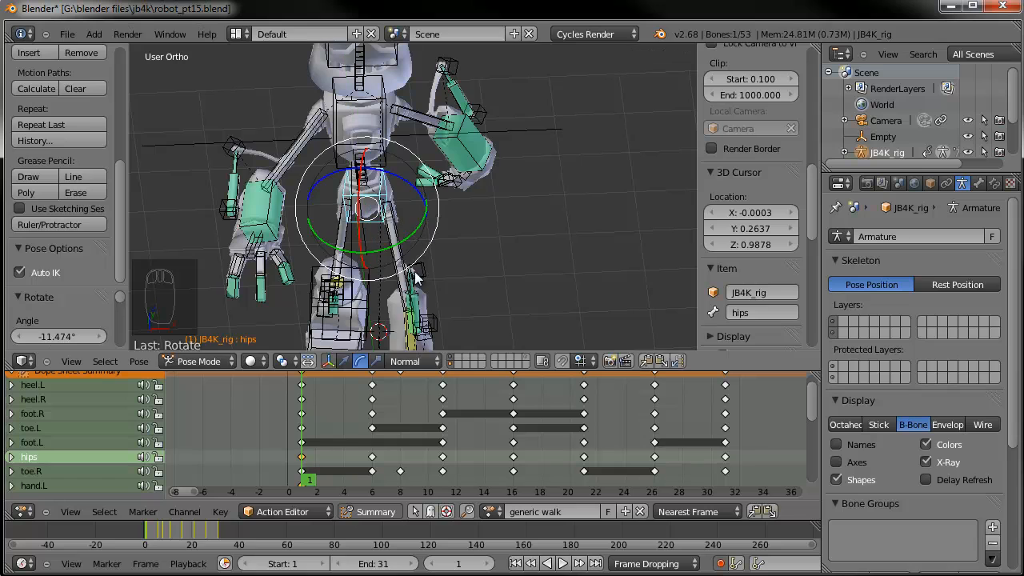
# Advance to frame 11 and rotate the hips bone about 4.8°
pyautogui.scroll(-3, 422, 268)
pyautogui.moveTo(426, 256); pyautogui.dragTo(432, 209, button='middle')
pyautogui.scroll(5, 416, 232)
pyautogui.moveTo(396, 328); pyautogui.dragTo(421, 206, button='middle')
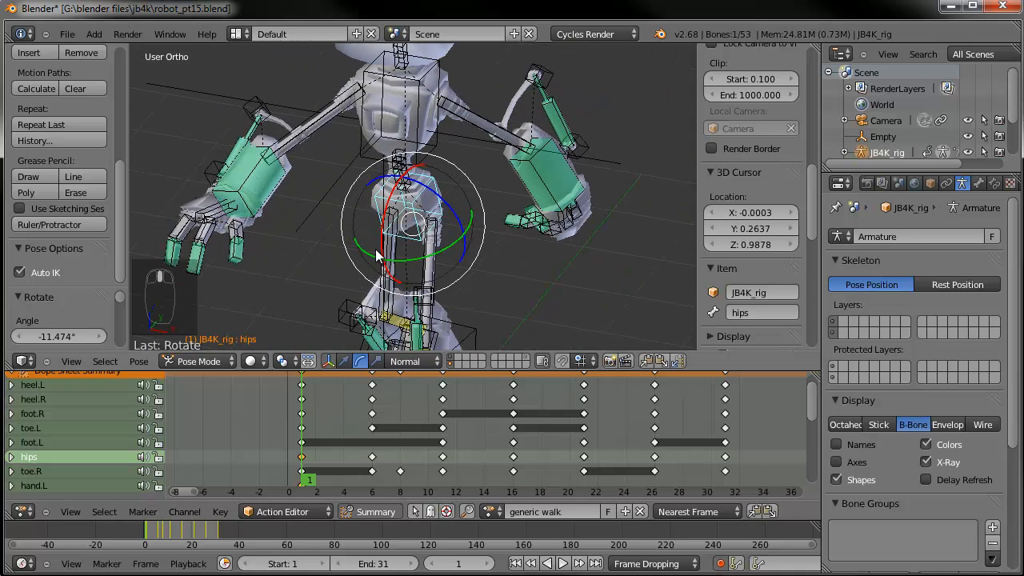
pyautogui.scroll(-3, 445, 262)
pyautogui.keyDown('shift'); pyautogui.moveTo(401, 287); pyautogui.dragTo(419, 255, button='middle'); pyautogui.keyUp('shift')
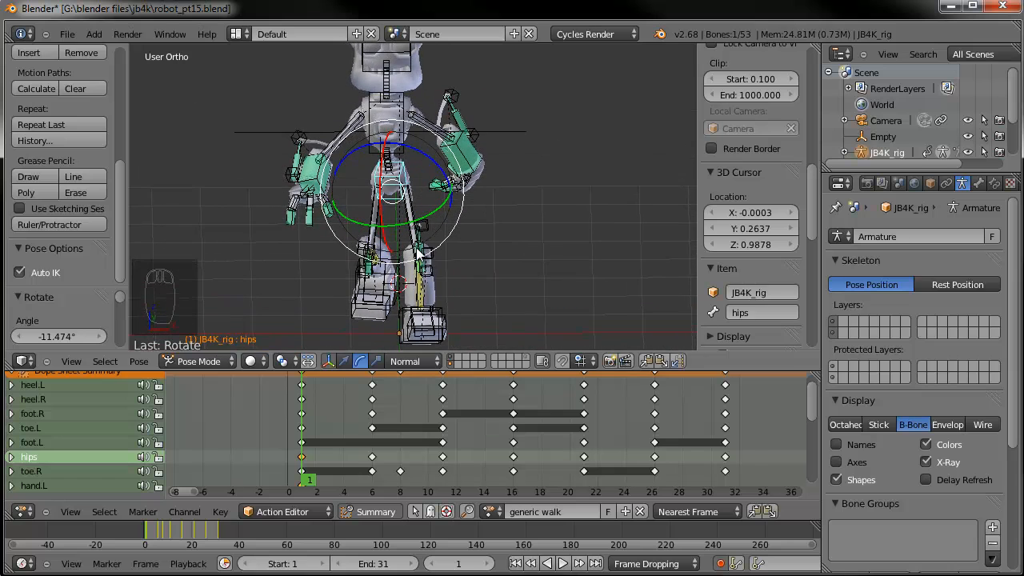
pyautogui.scroll(3, 393, 242)
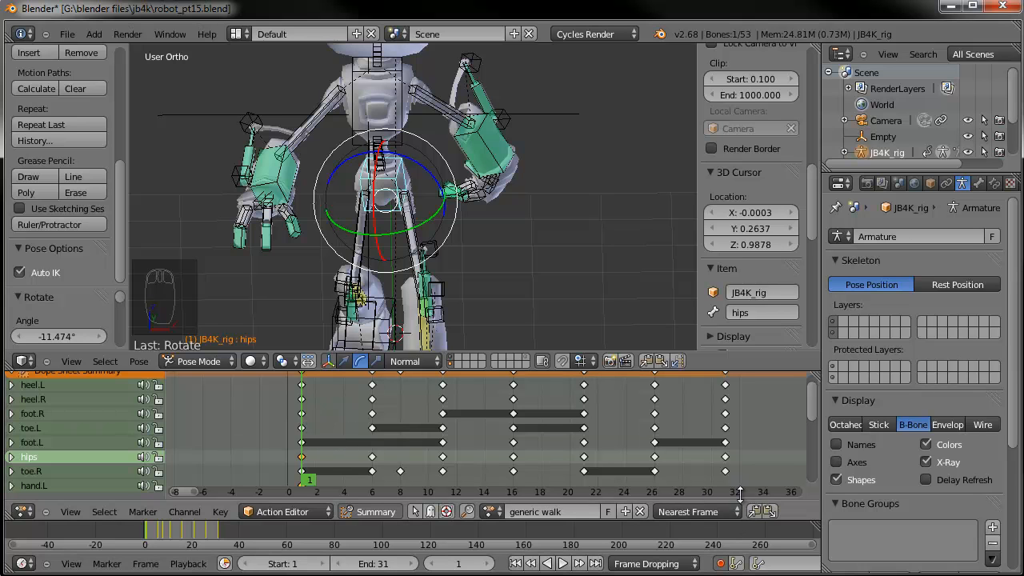
pyautogui.moveTo(314, 431); pyautogui.dragTo(513, 412)
pyautogui.press('r')
pyautogui.click(451, 210)
# Try rotating the hips bone about 10° at frame 16
pyautogui.click(472, 408)
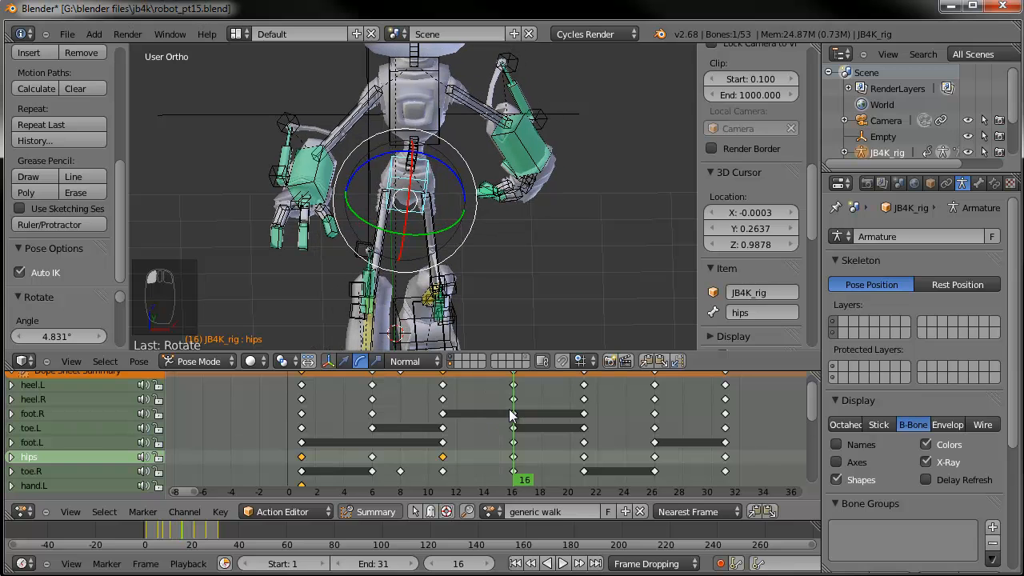
pyautogui.press('r')
pyautogui.click(457, 222)
# Copy the hips pose from frame 1 and paste it flipped at frame 16
pyautogui.click(303, 415)
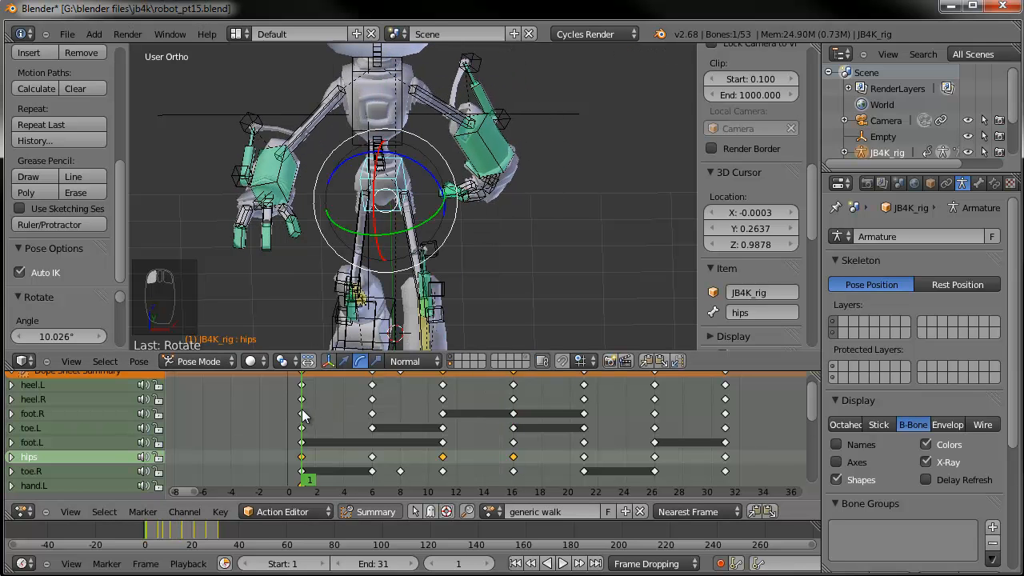
pyautogui.click(647, 360)
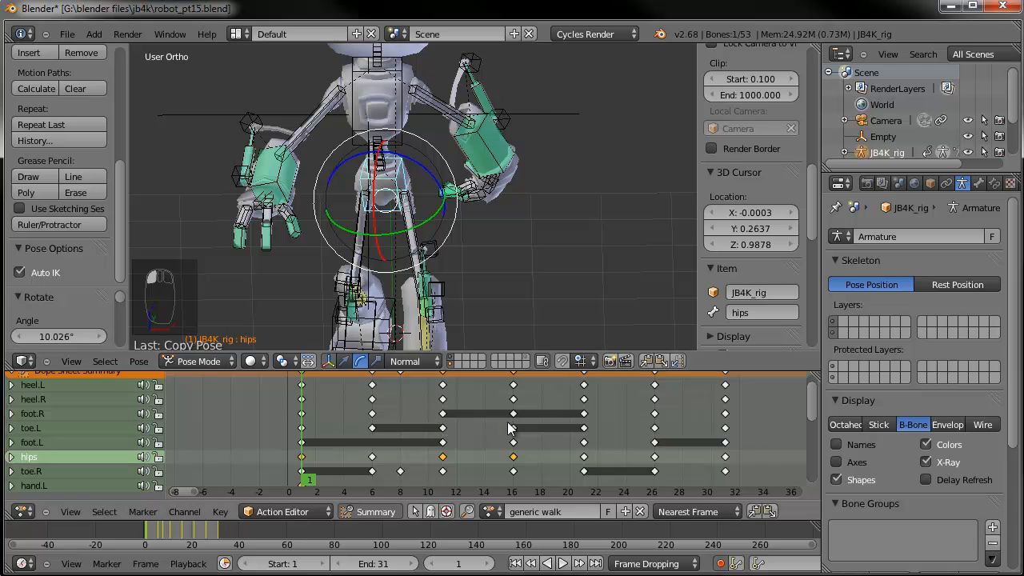
pyautogui.click(513, 429)
pyautogui.click(678, 362)
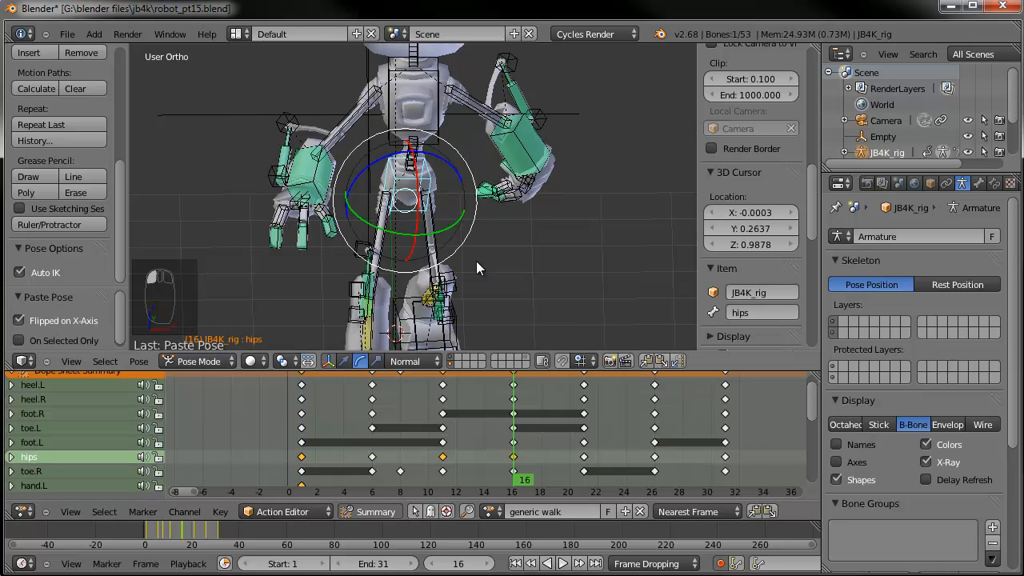
# Copy the hips pose from frame 11 and paste it flipped at frame 26
pyautogui.click(372, 410)
pyautogui.click(447, 411)
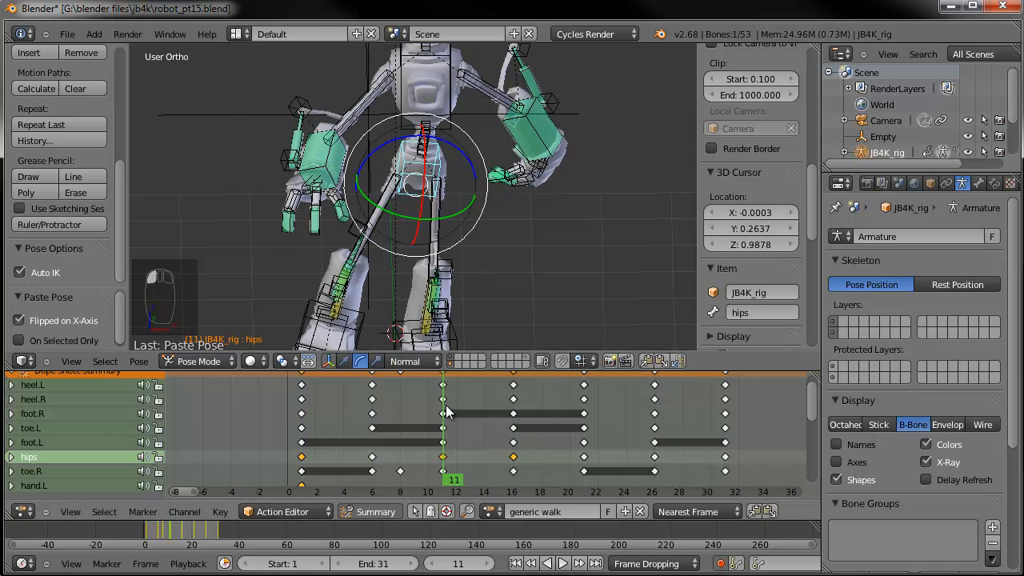
pyautogui.click(646, 361)
pyautogui.click(654, 422)
pyautogui.click(677, 361)
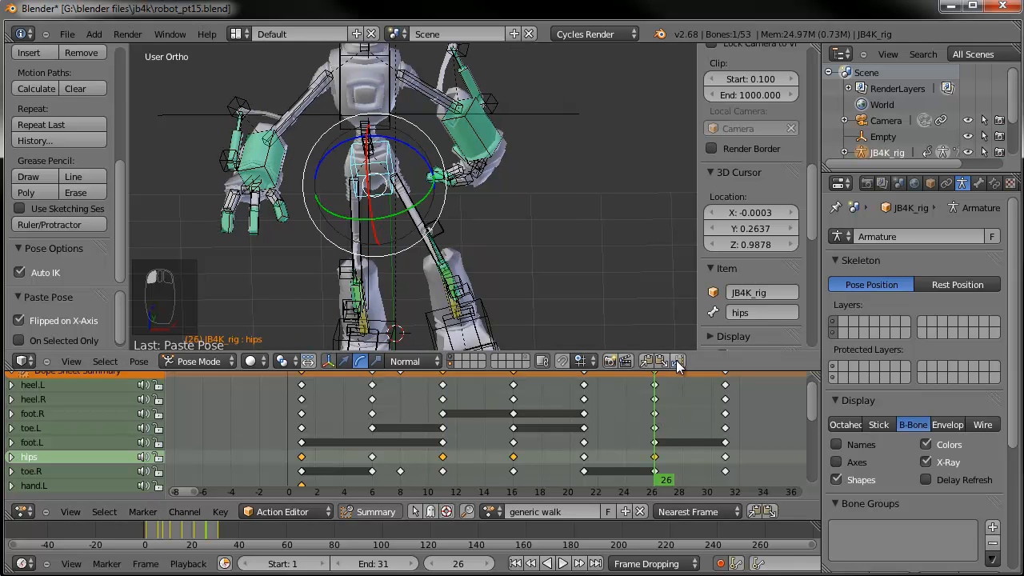
# Copy the hips pose from frame 1, paste it unflipped at frame 31, and scrub through the walk
pyautogui.click(302, 414)
pyautogui.click(645, 362)
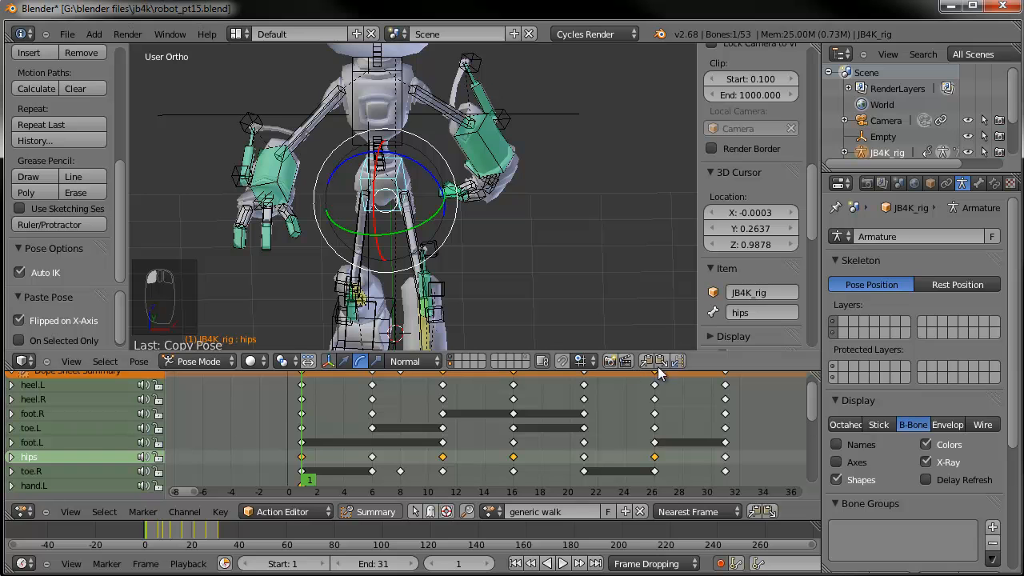
pyautogui.click(725, 400)
pyautogui.click(661, 362)
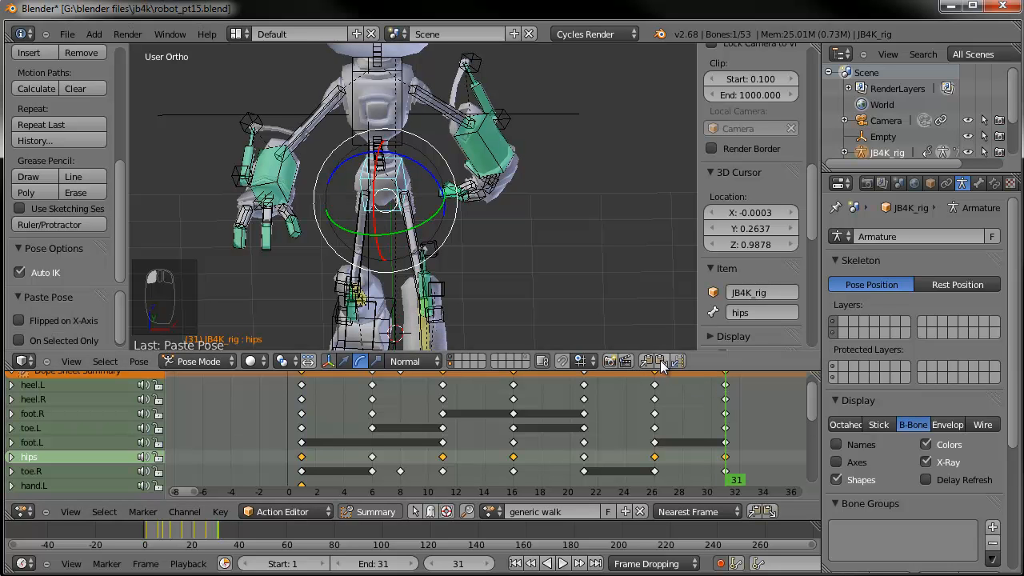
pyautogui.click(317, 426)
pyautogui.moveTo(340, 426); pyautogui.dragTo(612, 401)
# Select the chest bone at frame 1 and rotate it about 12.1°, plus about 4.4° in a second rotation
pyautogui.scroll(-2, 468, 291)
pyautogui.keyDown('shift'); pyautogui.moveTo(452, 215); pyautogui.dragTo(444, 272, button='middle'); pyautogui.keyUp('shift')
pyautogui.rightClick(400, 167)
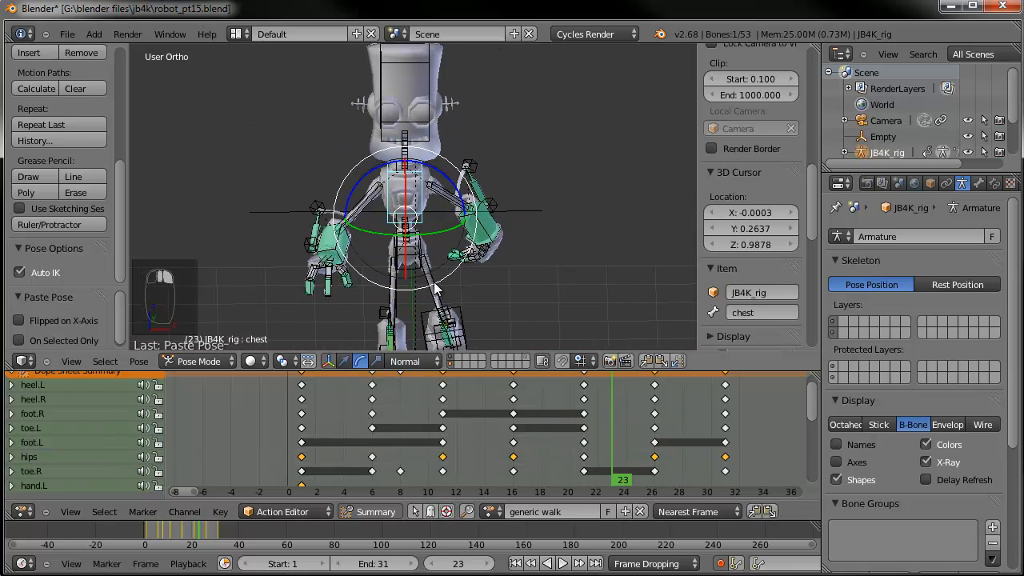
pyautogui.click(303, 429)
pyautogui.scroll(-1, 407, 419)
pyautogui.scroll(-2, 407, 419)
pyautogui.moveTo(407, 419); pyautogui.dragTo(439, 450, button='middle')
pyautogui.scroll(2, 437, 288)
pyautogui.moveTo(437, 288); pyautogui.dragTo(446, 267, button='middle')
pyautogui.moveTo(446, 264); pyautogui.dragTo(457, 249)
pyautogui.moveTo(457, 249); pyautogui.dragTo(488, 185, button='middle')
pyautogui.press('r')
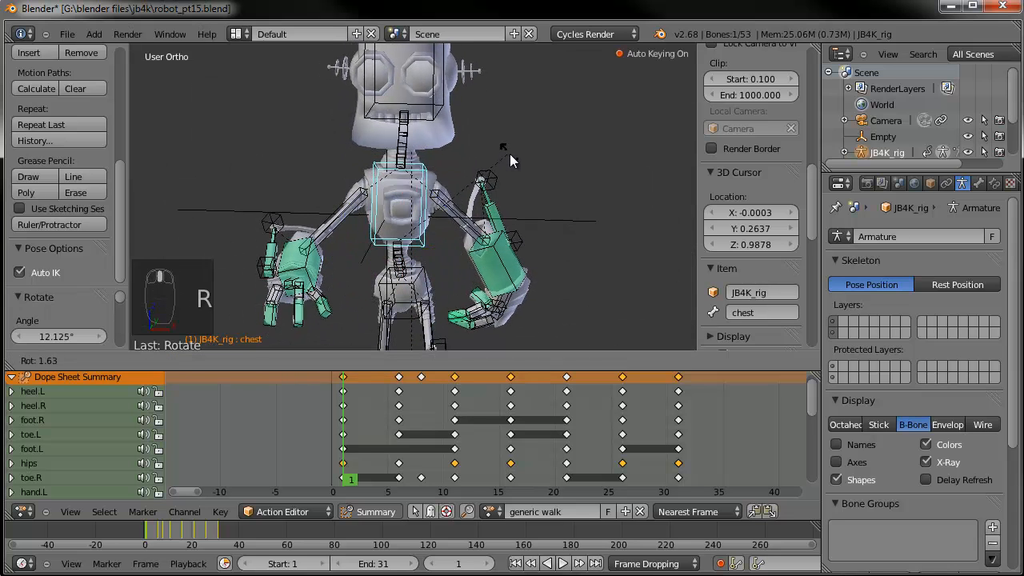
pyautogui.click(513, 158)
# At frame 6, trackball-rotate the chest bone about 4° and level its tilt in front view
pyautogui.scroll(-4, 489, 273)
pyautogui.moveTo(490, 274); pyautogui.dragTo(451, 196, button='middle')
pyautogui.scroll(3, 455, 210)
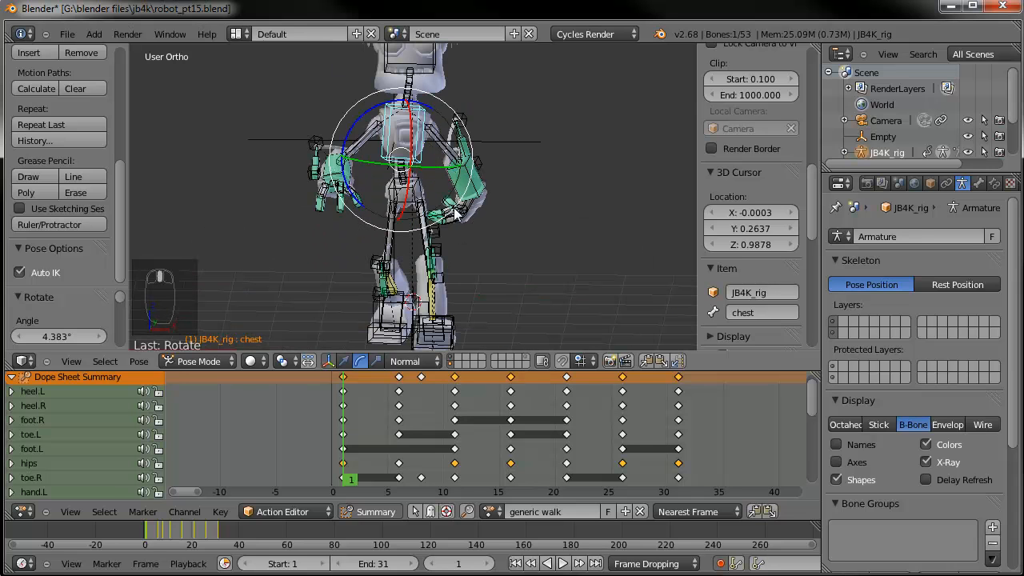
pyautogui.moveTo(351, 443); pyautogui.dragTo(399, 445)
pyautogui.moveTo(525, 241); pyautogui.dragTo(459, 242, button='middle')
pyautogui.press('KP_1')
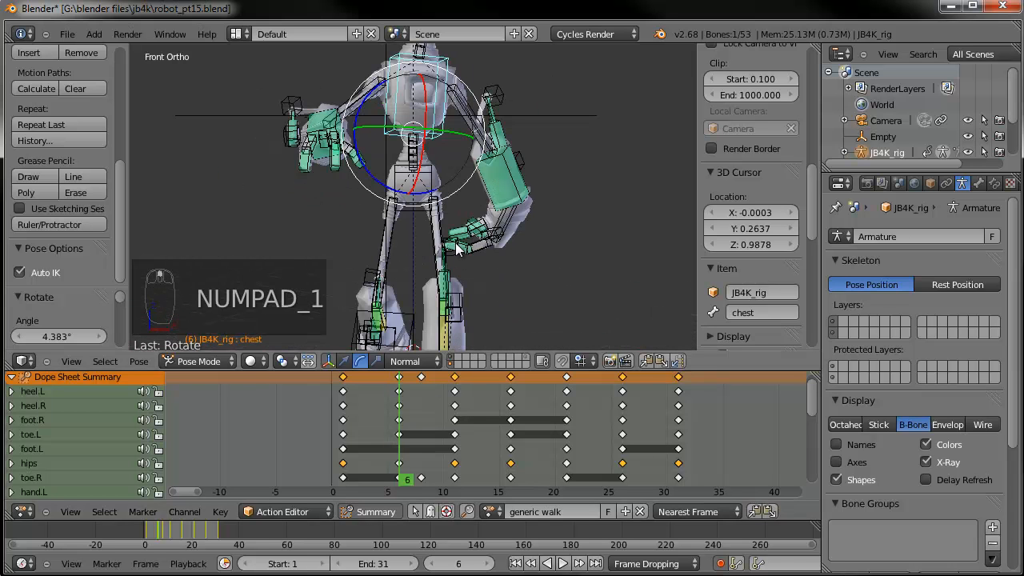
pyautogui.press('r')
pyautogui.press('r')
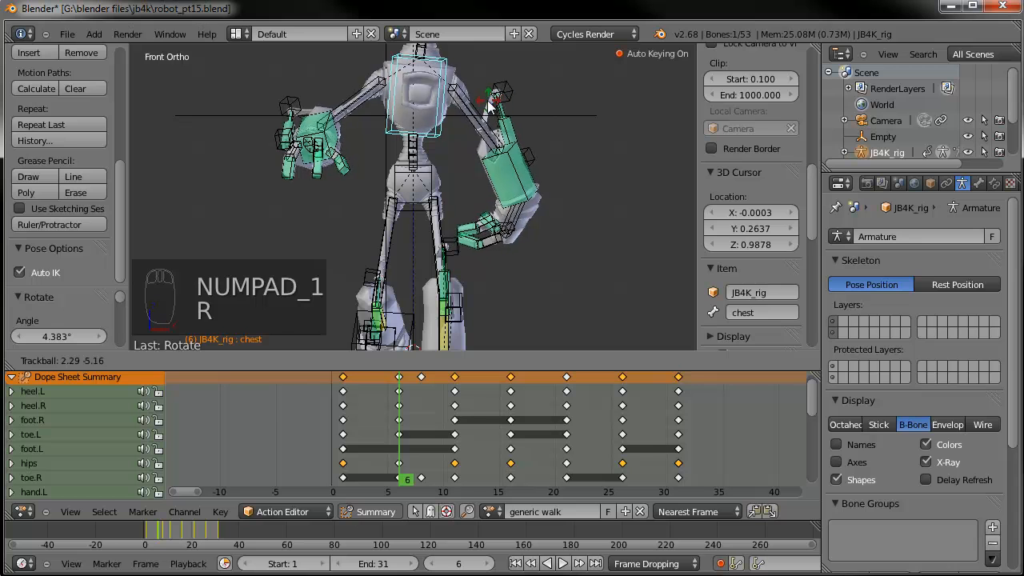
pyautogui.click(584, 90)
pyautogui.press('r')
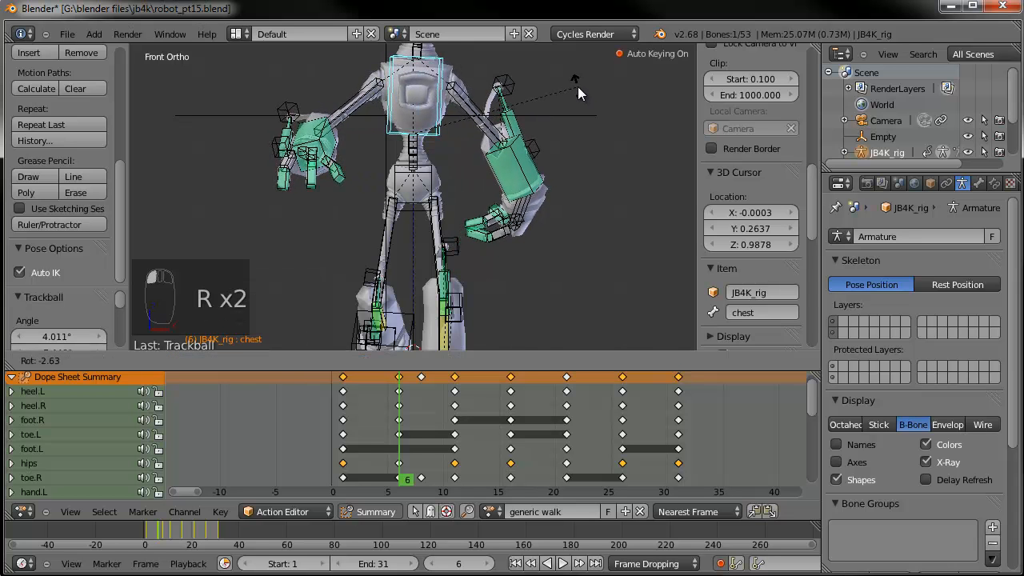
pyautogui.click(578, 87)
pyautogui.press('r')
pyautogui.press('r')
pyautogui.click(574, 87)
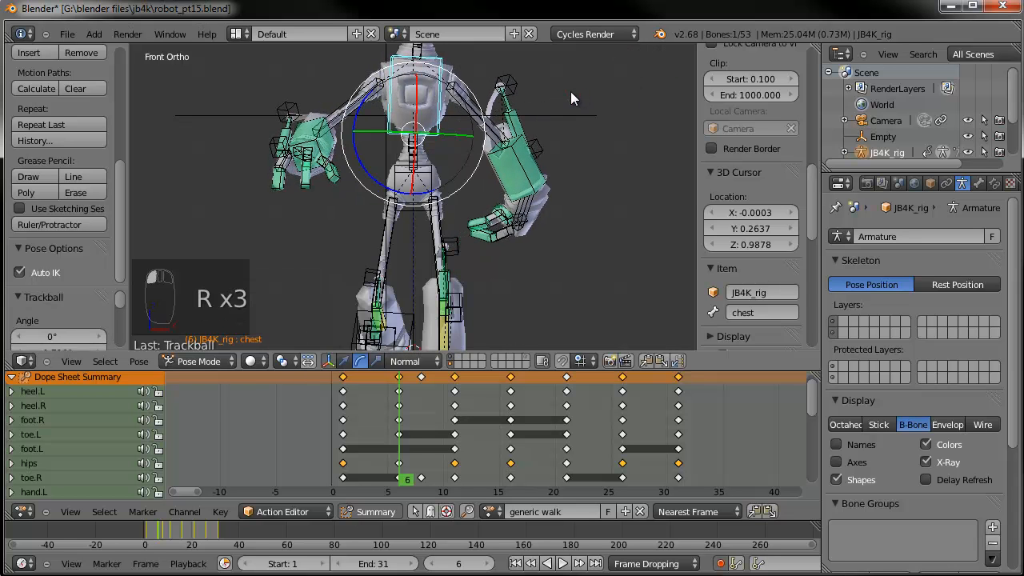
# Select the right hand bone at frame 6 and move it down and back toward the body in left side view
pyautogui.rightClick(321, 156)
pyautogui.press('KP_3')
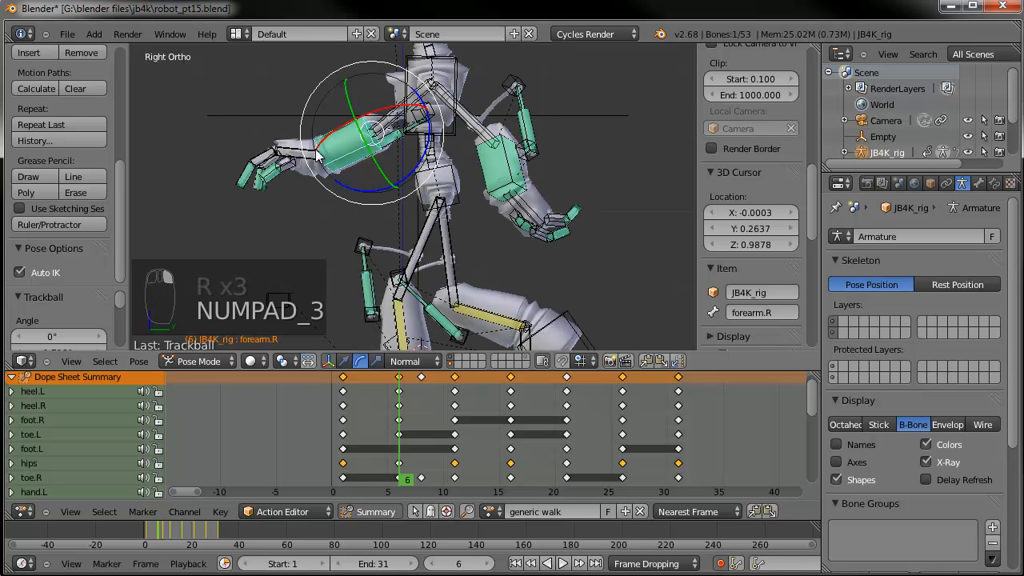
pyautogui.press('ctrl+KP_3')
pyautogui.scroll(2, 480, 168)
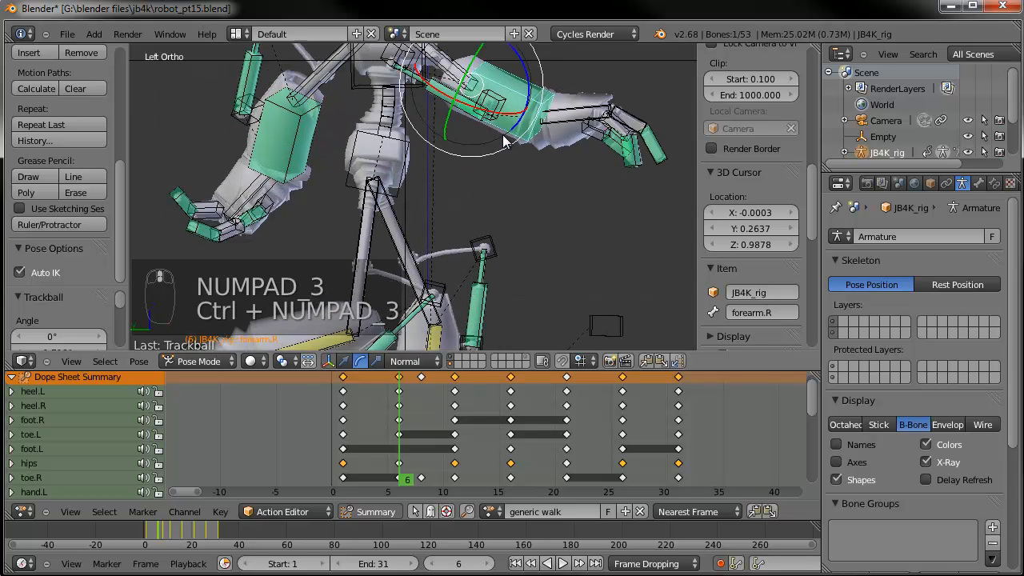
pyautogui.rightClick(557, 190)
pyautogui.rightClick(565, 189)
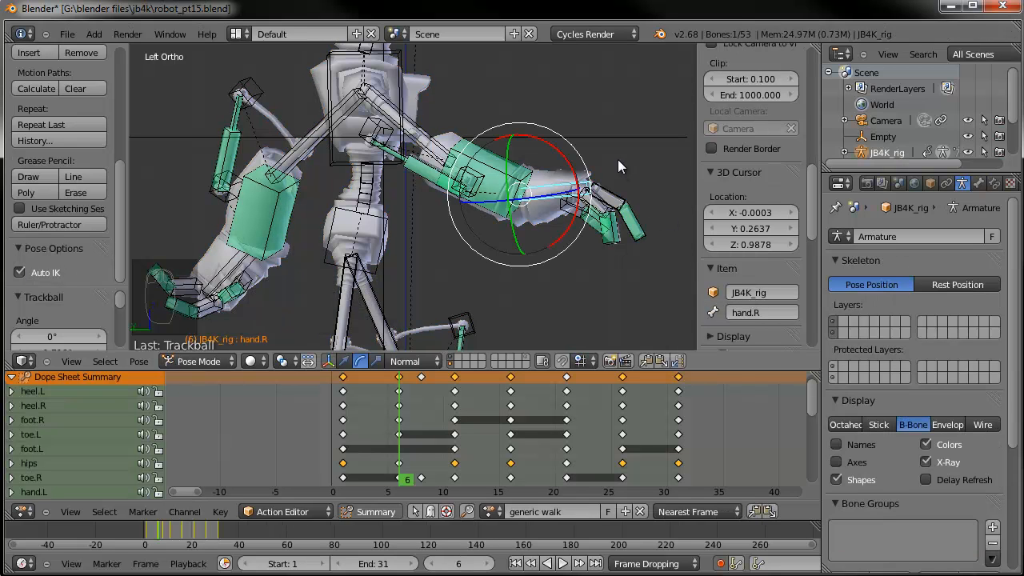
pyautogui.press('g')
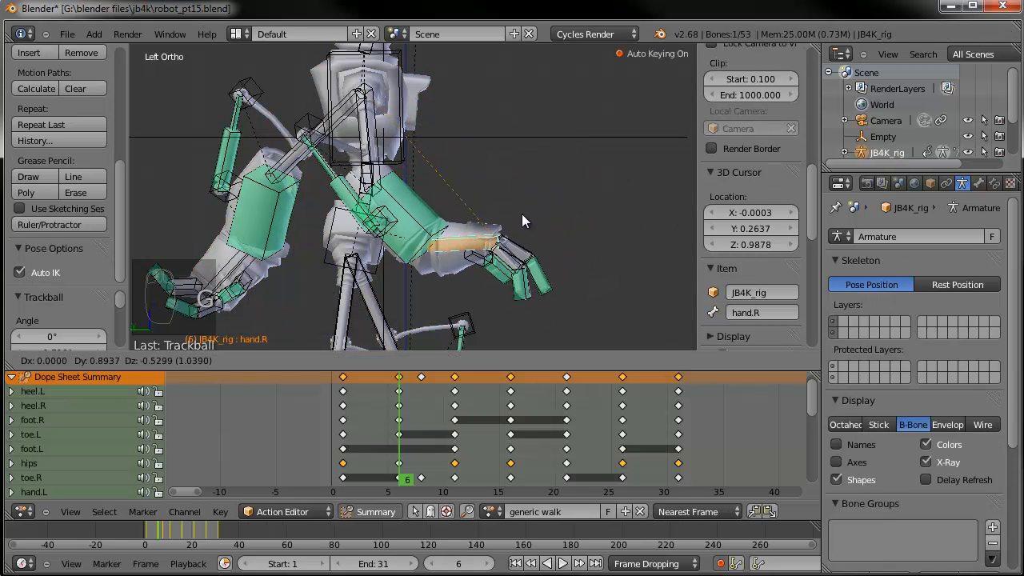
pyautogui.click(497, 227)
pyautogui.moveTo(497, 227); pyautogui.dragTo(563, 113, button='middle')
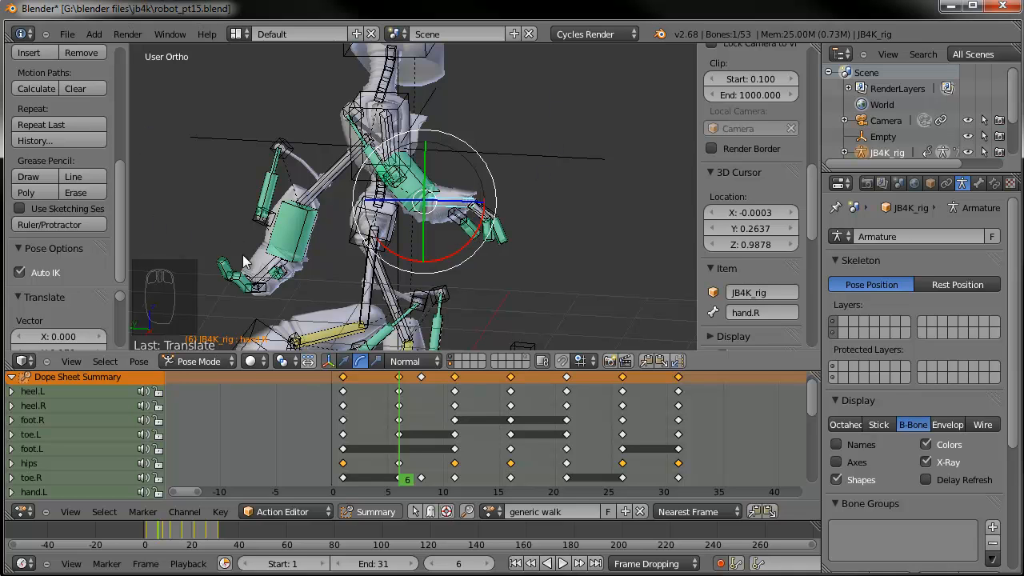
# Move the left hand bone forward beside the body at frame 6 in right side view and adjust it with trackball rotation
pyautogui.moveTo(269, 258); pyautogui.dragTo(593, 241, button='middle')
pyautogui.rightClick(587, 264)
pyautogui.press('KP_3')
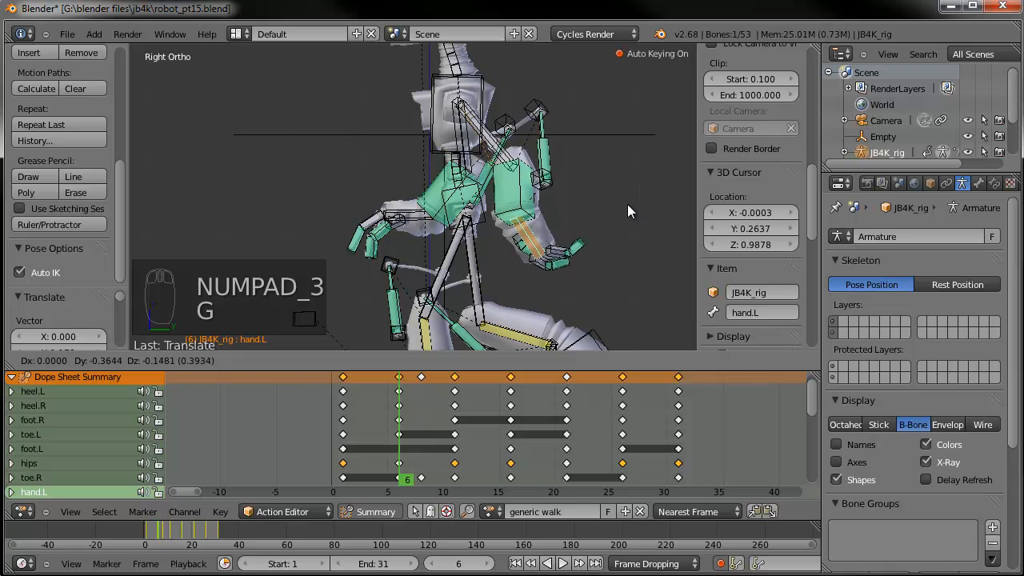
pyautogui.click(559, 225)
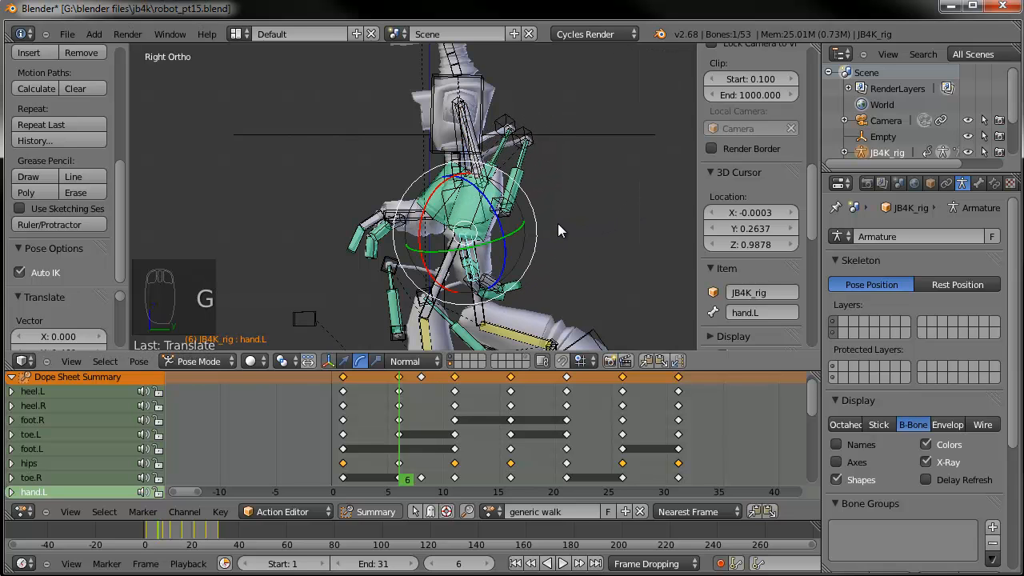
pyautogui.moveTo(428, 192)
pyautogui.mouseDown()
pyautogui.moveTo(453, 178)
pyautogui.moveTo(442, 180)
pyautogui.mouseUp()
pyautogui.press('r')
pyautogui.press('r')
pyautogui.click(539, 176)
pyautogui.moveTo(536, 199); pyautogui.dragTo(496, 238, button='middle')
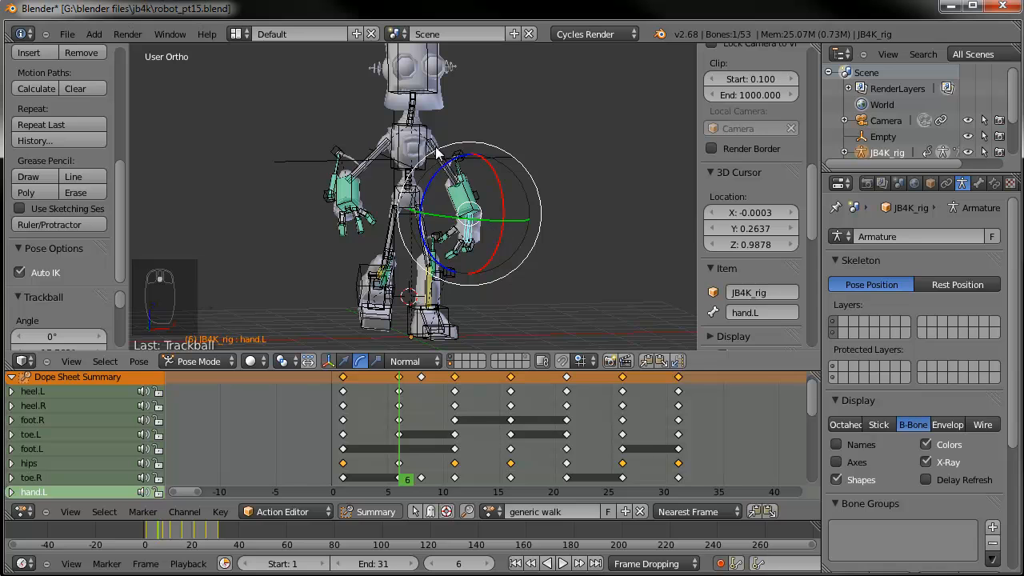
# At frame 11, swing the left hand bone in front of the body, rotate it about 11.1°, and refine its position
pyautogui.moveTo(352, 430); pyautogui.dragTo(456, 432)
pyautogui.press('KP_3')
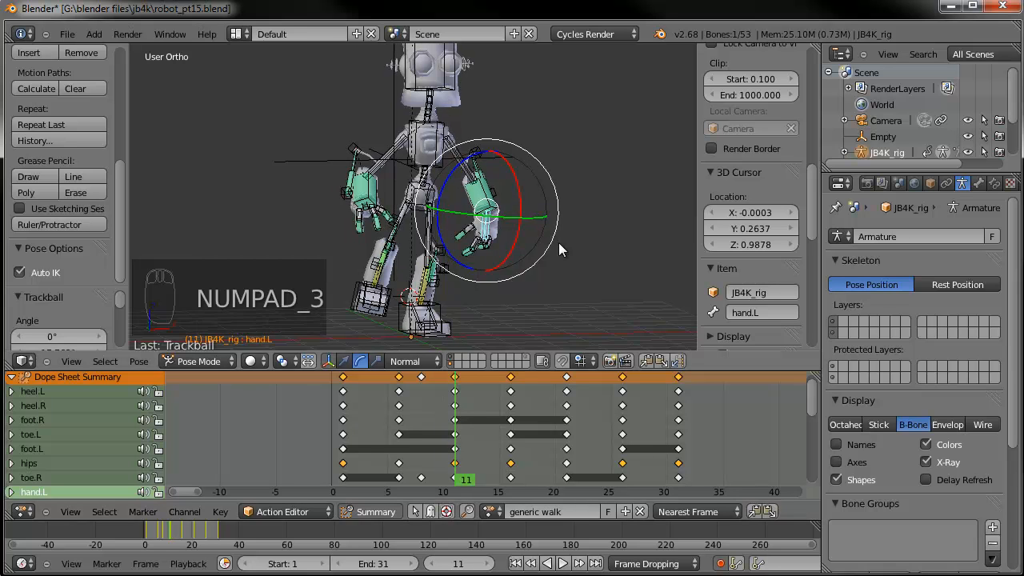
pyautogui.scroll(3, 558, 251)
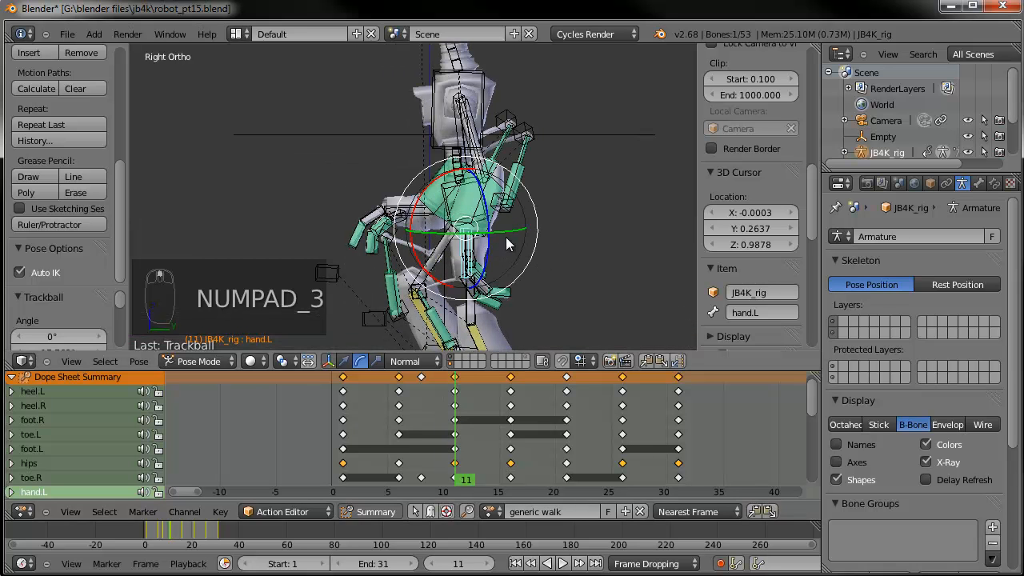
pyautogui.press('g')
pyautogui.click(437, 226)
pyautogui.press('r')
pyautogui.click(479, 187)
pyautogui.press('g')
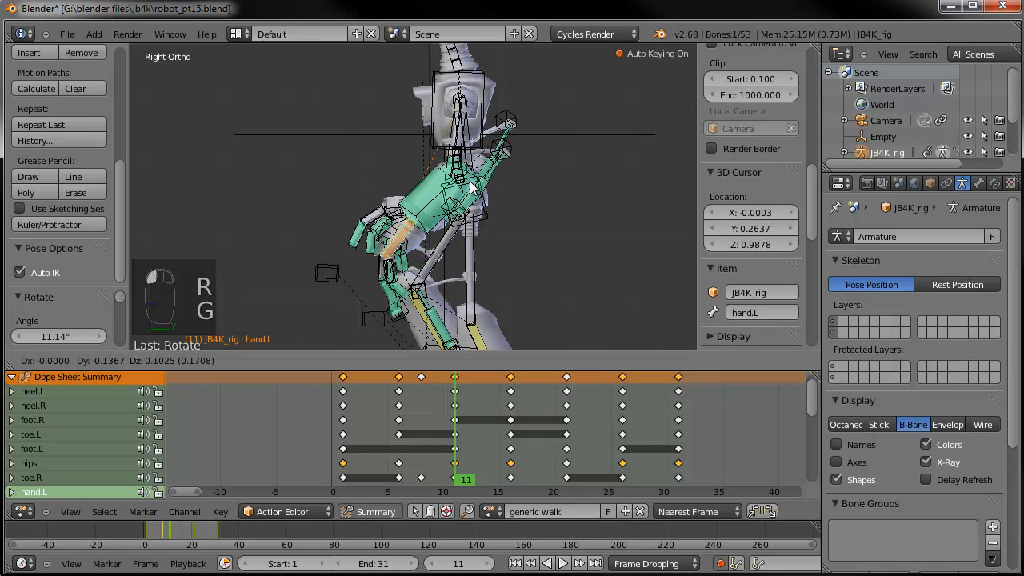
pyautogui.click(470, 183)
# Swing the right hand bone behind the body at frame 11 in left side view and rotate it about 54.4°
pyautogui.rightClick(414, 212)
pyautogui.press('ctrl+KP_3')
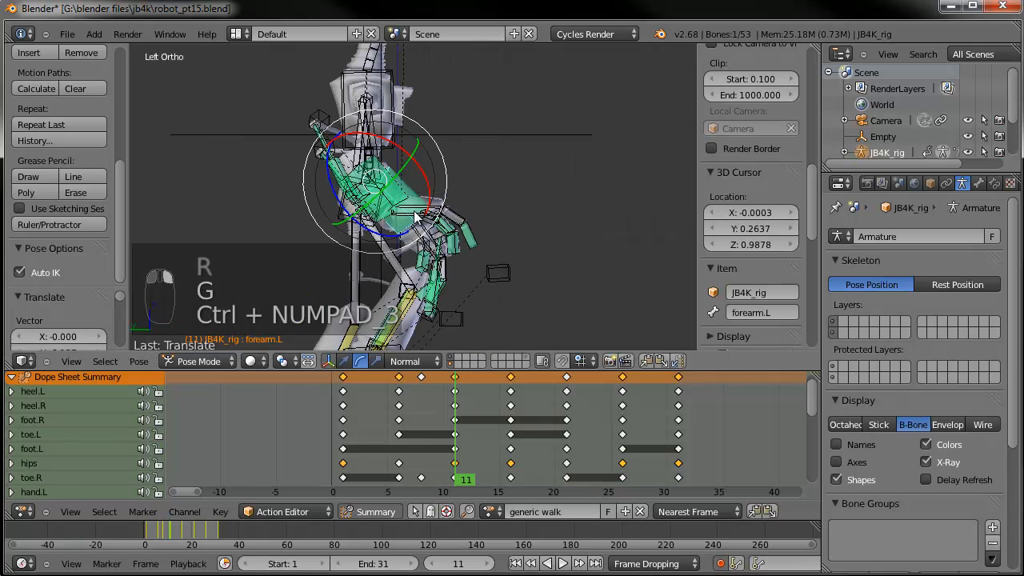
pyautogui.press('g')
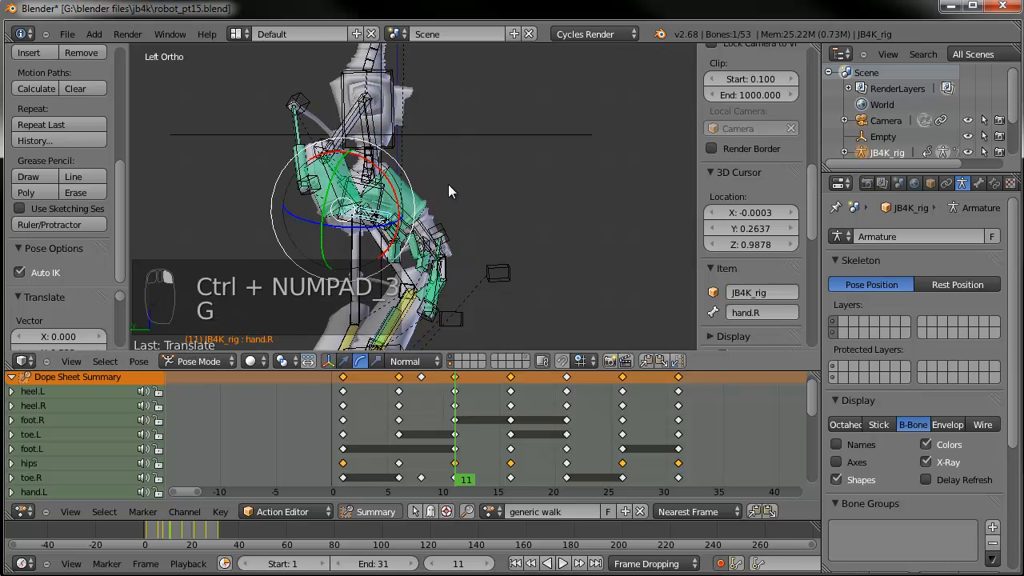
pyautogui.press('r')
pyautogui.click(424, 260)
pyautogui.press('g')
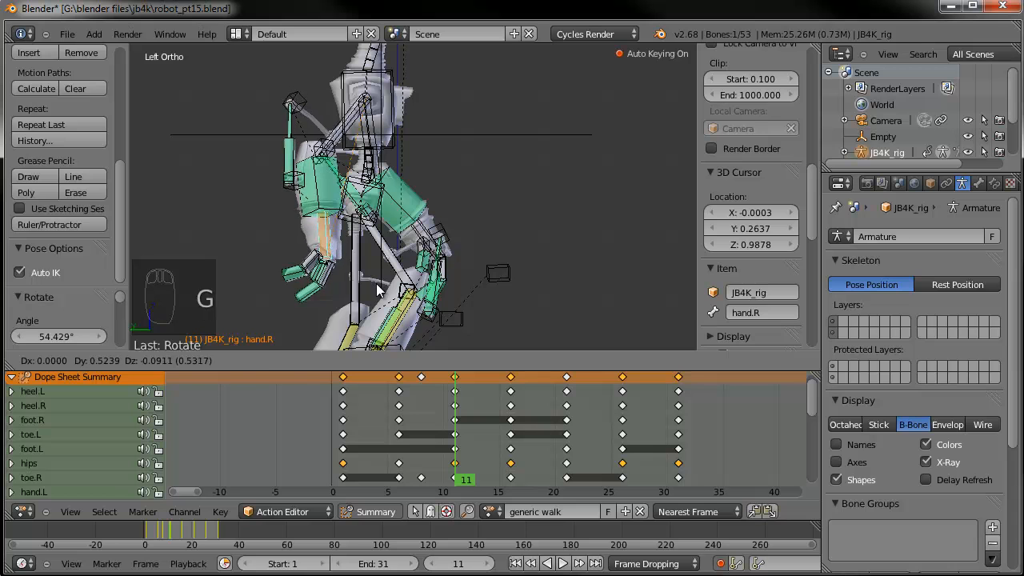
# Confirm the right hand's new position at frame 11 and compare the arm swing with frames 16 and 1
pyautogui.click(376, 274)
pyautogui.moveTo(459, 434); pyautogui.dragTo(511, 434)
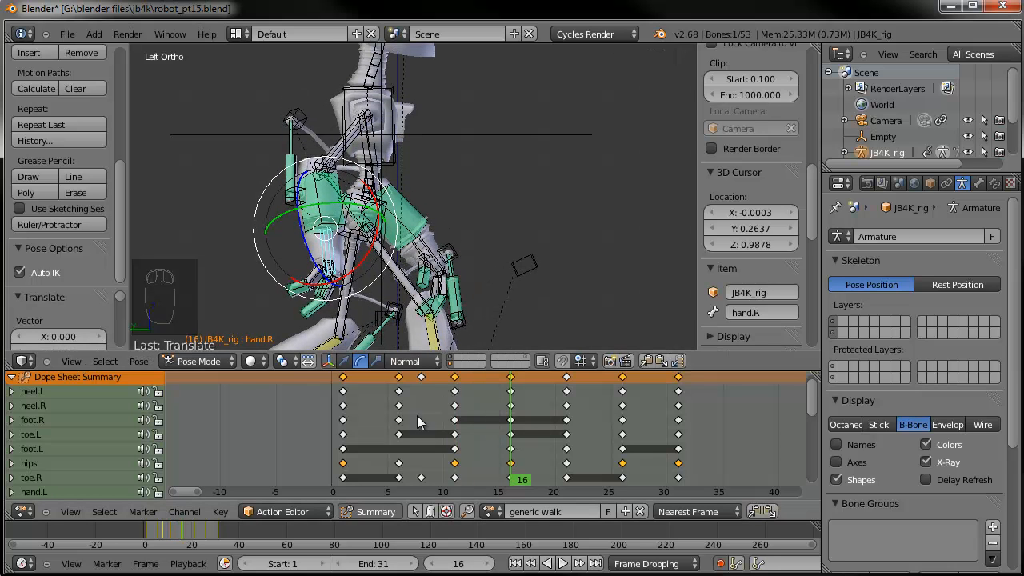
pyautogui.click(346, 448)
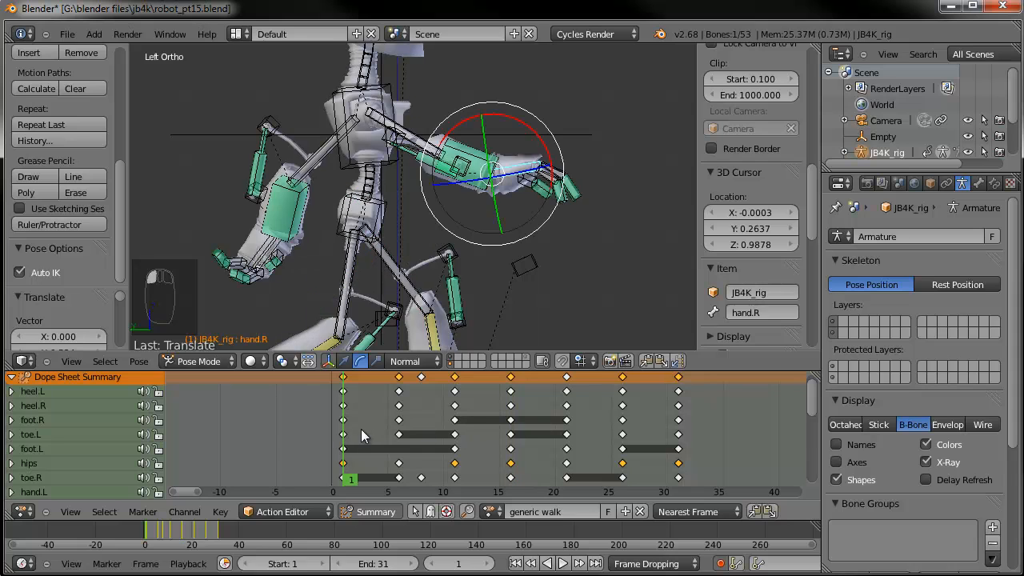
pyautogui.moveTo(350, 445); pyautogui.dragTo(455, 439)
# Select the bones of both arms and hands plus the chest, and check the pose from the front between frames 1 and 11
pyautogui.moveTo(359, 226); pyautogui.dragTo(264, 225, button='middle')
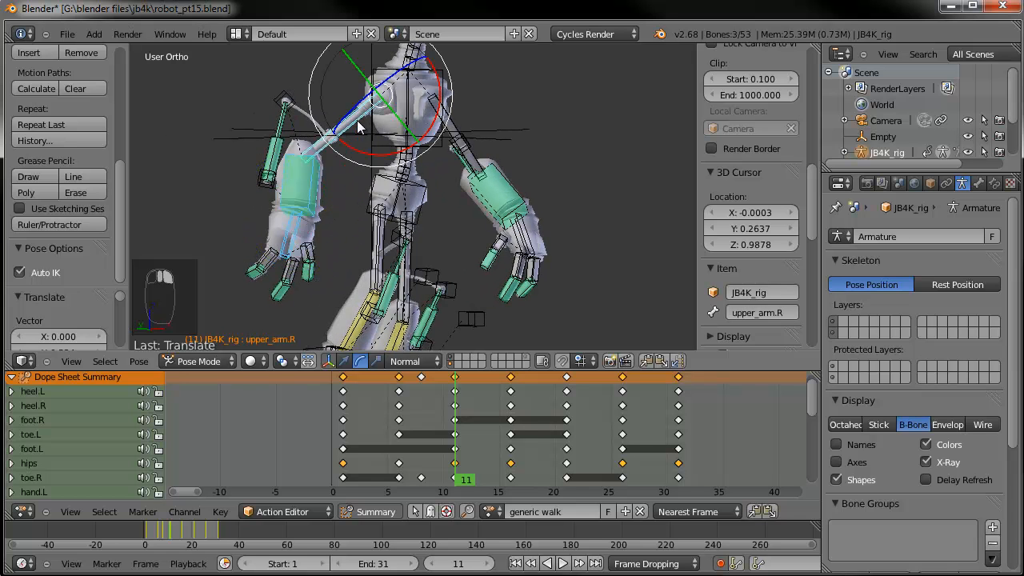
pyautogui.keyDown('shift'); pyautogui.rightClick(528, 240); pyautogui.keyUp('shift')
pyautogui.keyDown('shift'); pyautogui.rightClick(514, 197); pyautogui.keyUp('shift')
pyautogui.moveTo(485, 204); pyautogui.dragTo(455, 209, button='middle')
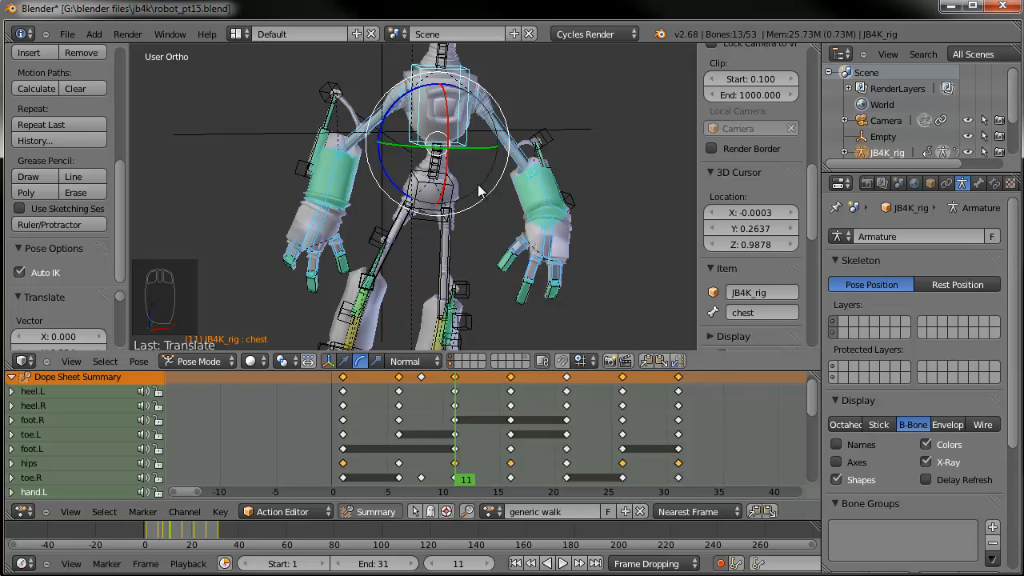
pyautogui.press('KP_1')
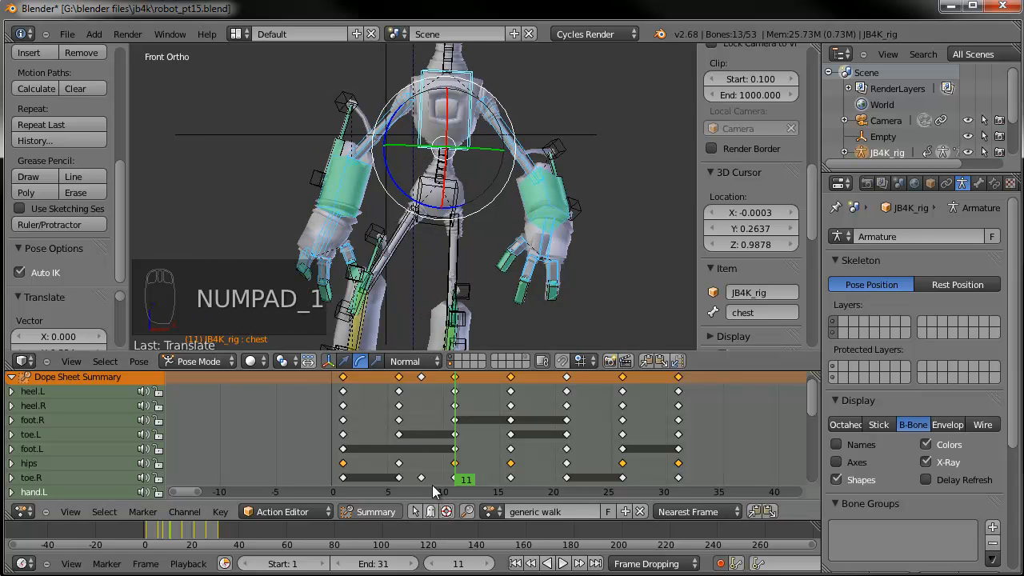
pyautogui.moveTo(359, 433); pyautogui.dragTo(455, 438)
# Rotate only the chest bone at frame 11 by about 3°, and adjust it with a trackball rotation of about -1° and -7°
pyautogui.moveTo(472, 147); pyautogui.dragTo(520, 116, button='middle')
pyautogui.moveTo(483, 95); pyautogui.dragTo(480, 92)
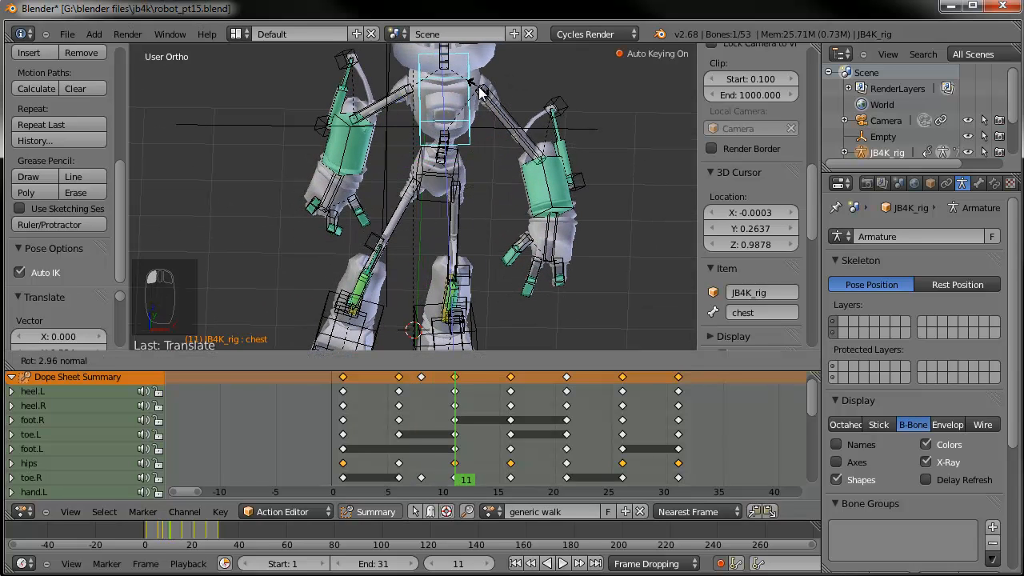
pyautogui.press('r')
pyautogui.press('r')
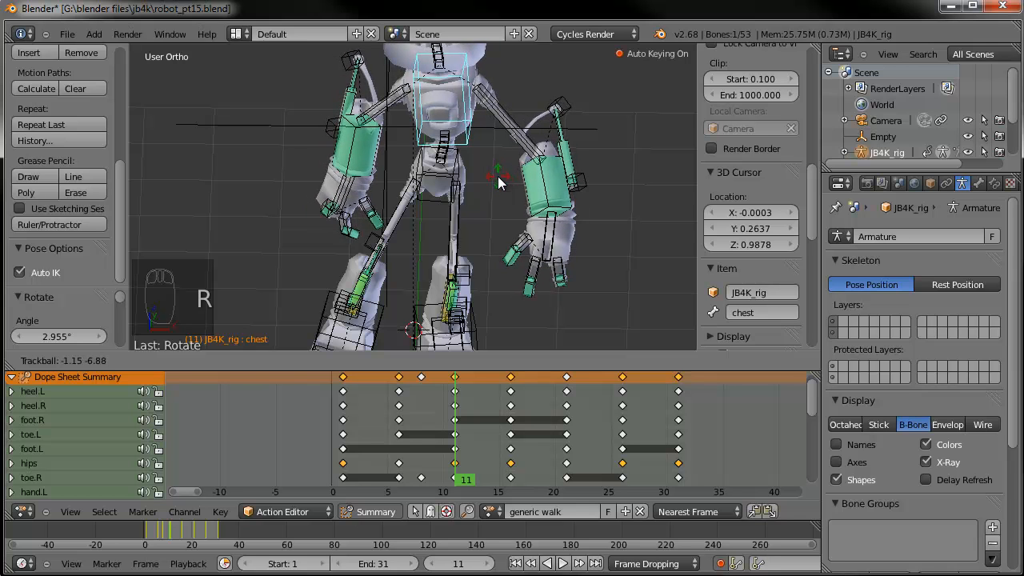
pyautogui.click(498, 176)
# Select the bones of both arms, hands and fingers together with the chest, undoing any wrong picks
pyautogui.rightClick(550, 239)
pyautogui.keyDown('shift'); pyautogui.rightClick(544, 192); pyautogui.keyUp('shift')
pyautogui.keyDown('shift'); pyautogui.rightClick(522, 137); pyautogui.keyUp('shift')
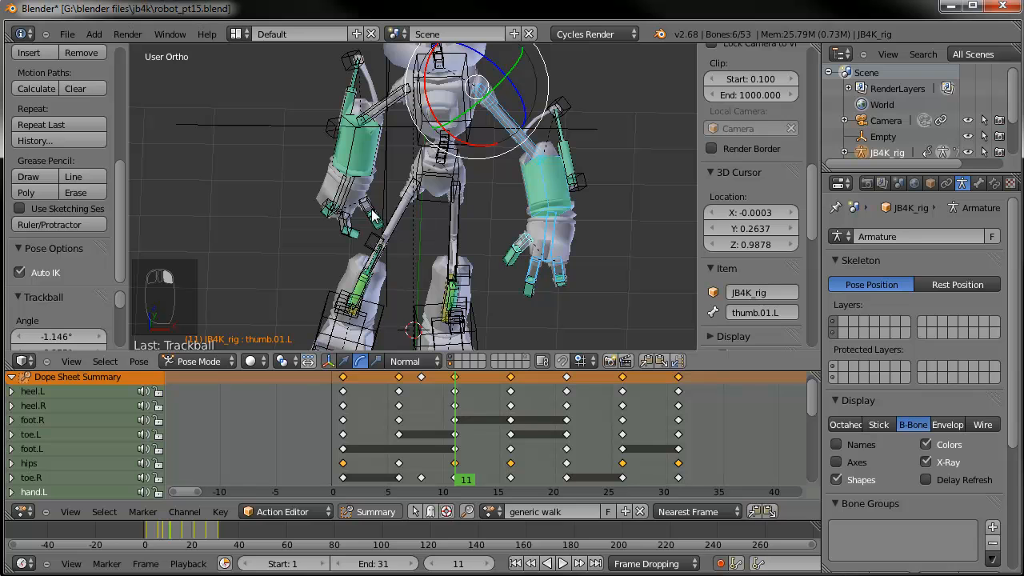
pyautogui.hotkey('ctrl', 'z')
pyautogui.hotkey('ctrl', 'z')
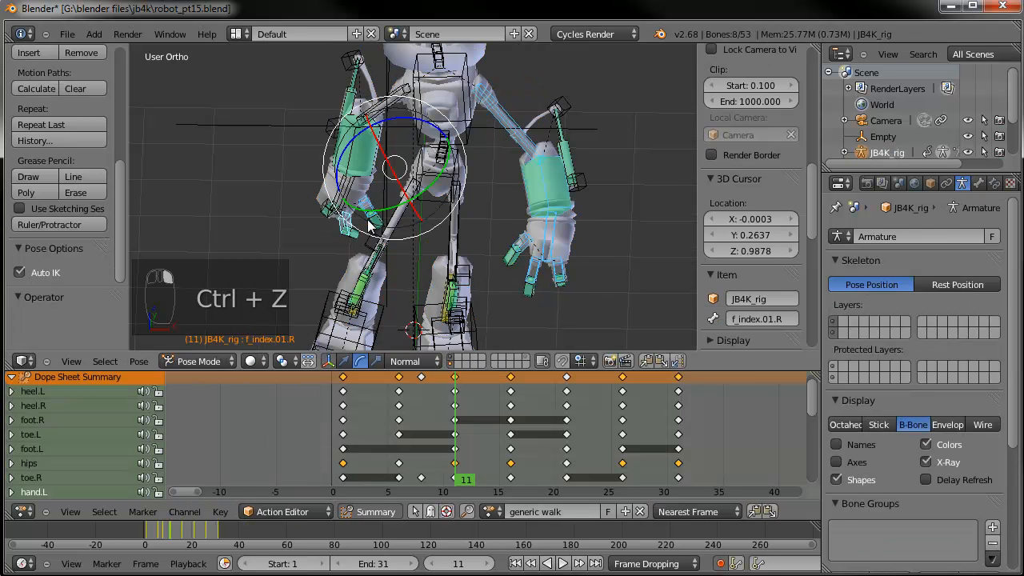
pyautogui.hotkey('ctrl', 'z')
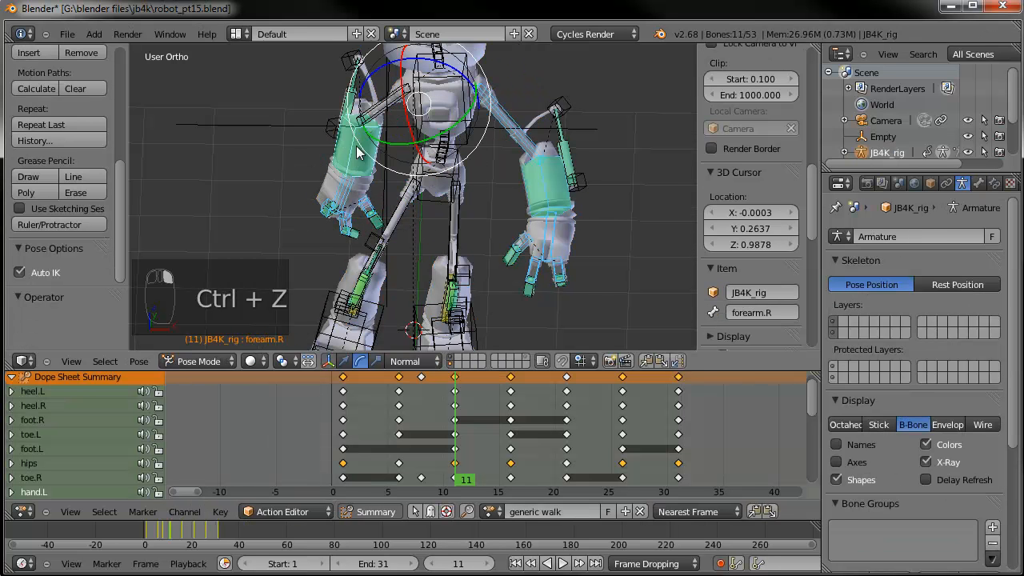
pyautogui.moveTo(401, 214); pyautogui.dragTo(433, 137, button='middle')
pyautogui.keyDown('shift'); pyautogui.rightClick(465, 133); pyautogui.keyUp('shift')
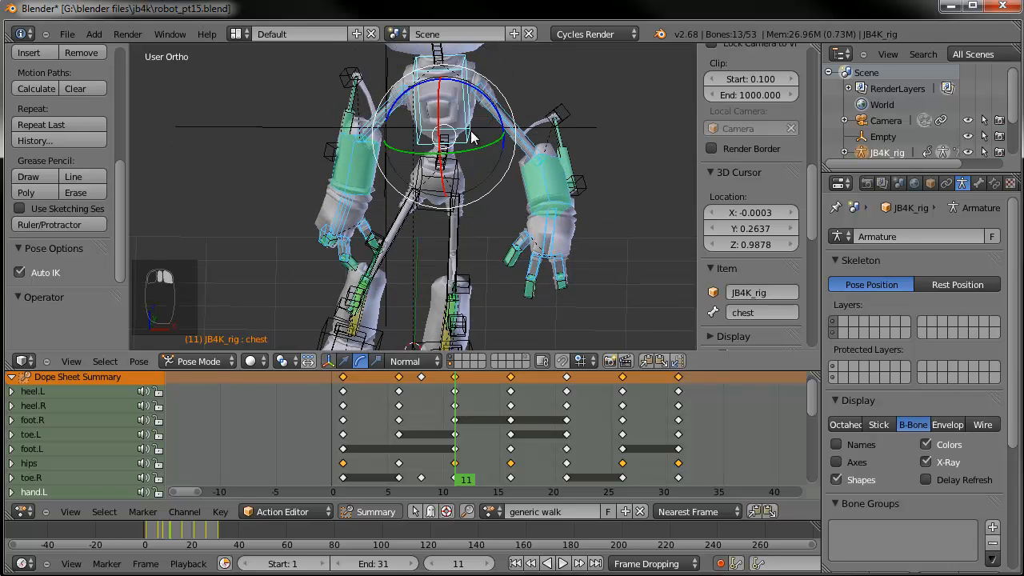
# Copy the arm and chest pose at frame 1 and paste it X-flipped at frame 16
pyautogui.scroll(-3, 493, 237)
pyautogui.moveTo(493, 237); pyautogui.dragTo(404, 255, button='middle')
pyautogui.press('KP_1')
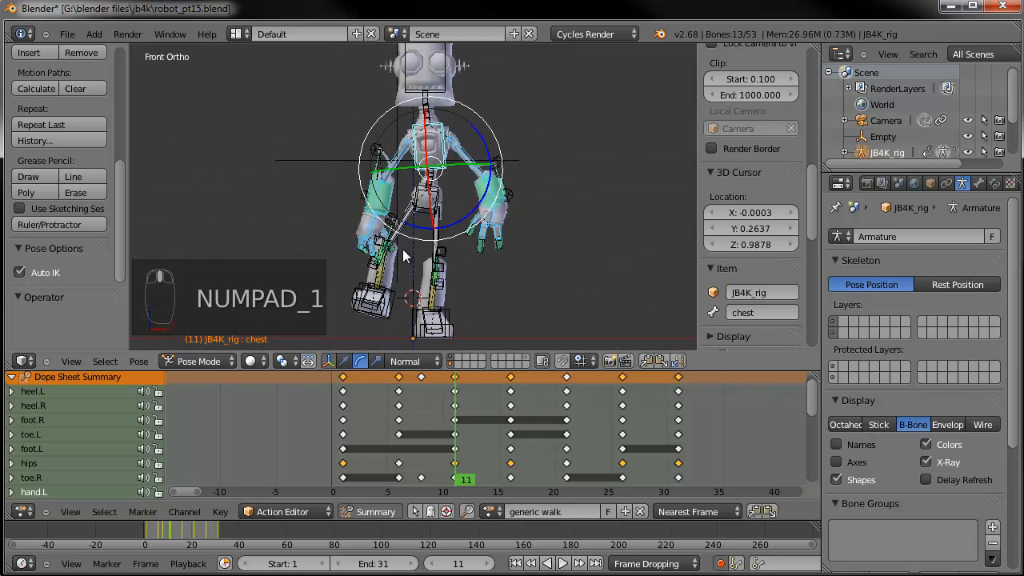
pyautogui.click(343, 470)
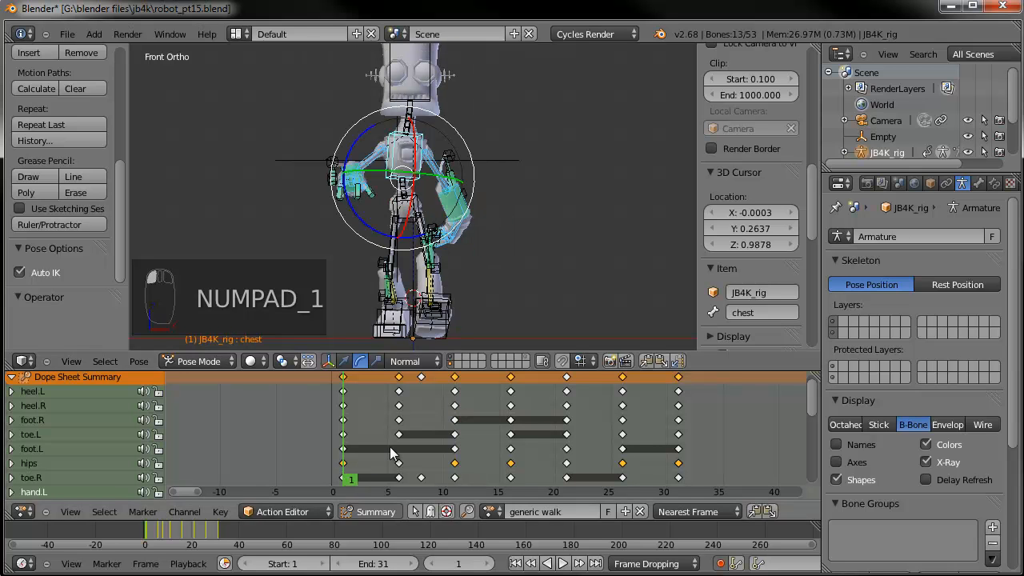
pyautogui.click(646, 361)
pyautogui.moveTo(364, 421); pyautogui.dragTo(509, 429)
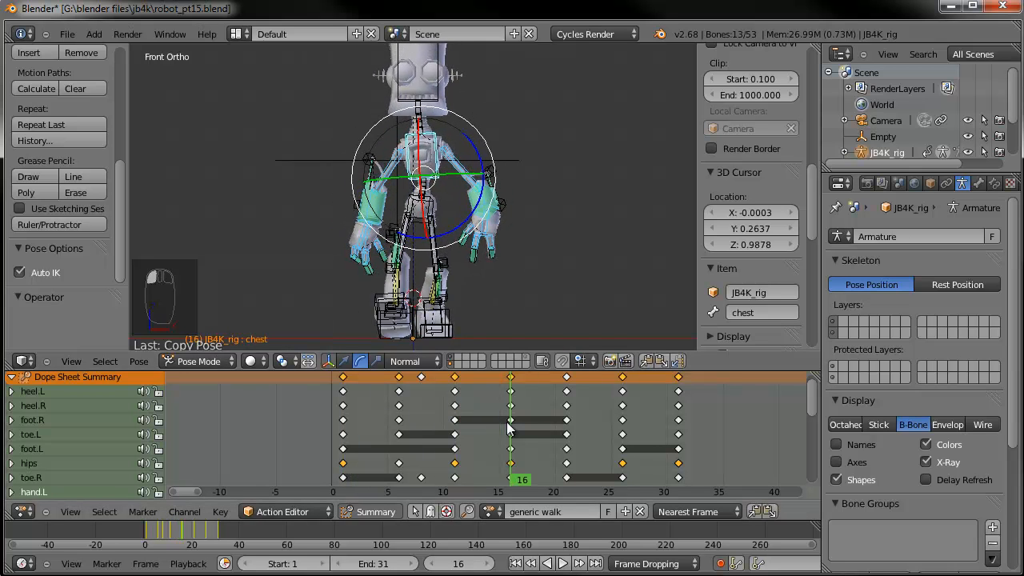
pyautogui.click(678, 361)
# Copy the arm and chest pose at frame 6 and paste it X-flipped at frame 21
pyautogui.moveTo(455, 409); pyautogui.dragTo(400, 420)
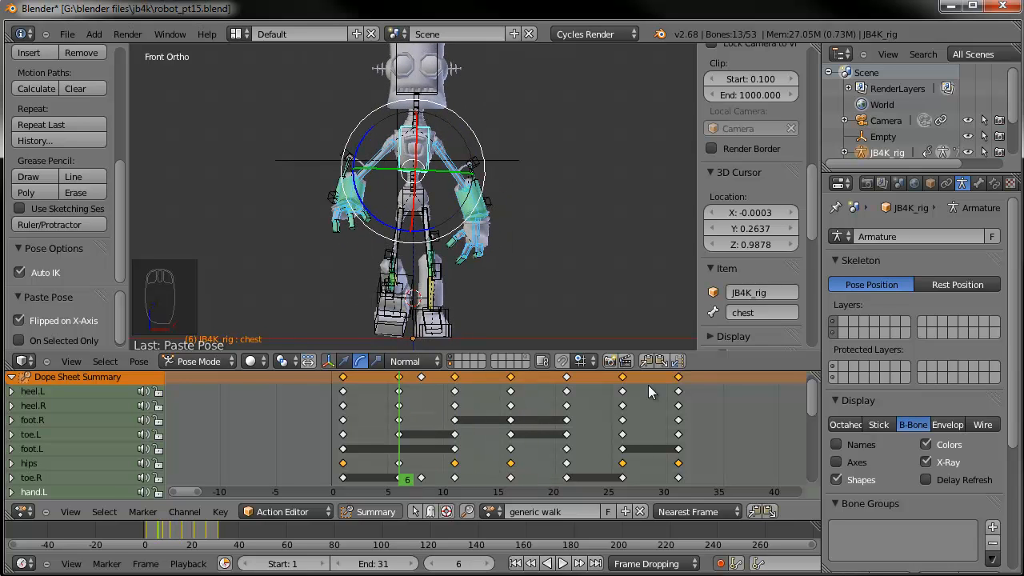
pyautogui.click(646, 361)
pyautogui.click(567, 449)
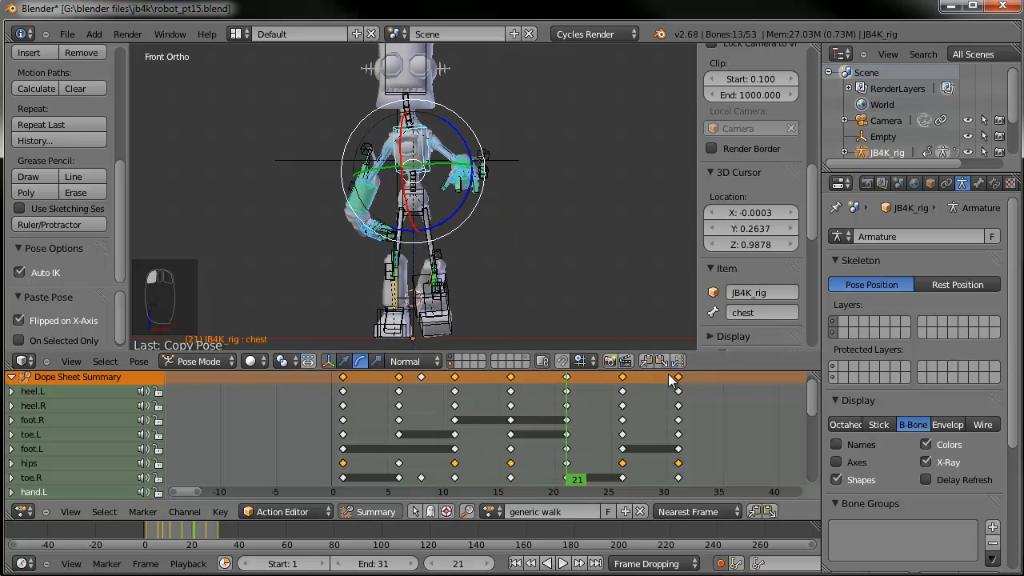
pyautogui.click(679, 361)
# Copy the arm and chest pose at frame 11 and paste it X-flipped at frame 26
pyautogui.click(453, 427)
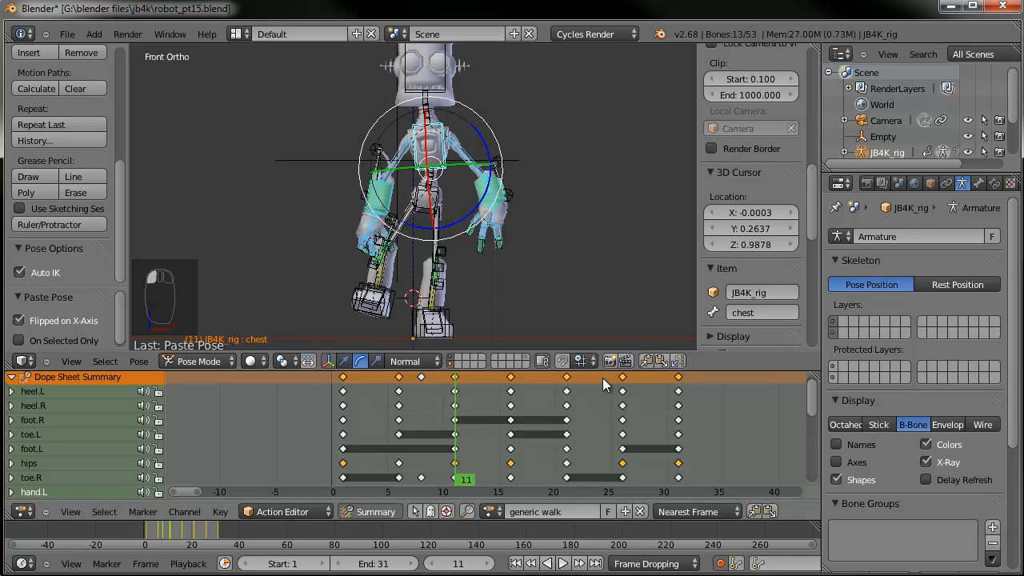
pyautogui.click(645, 361)
pyautogui.click(622, 440)
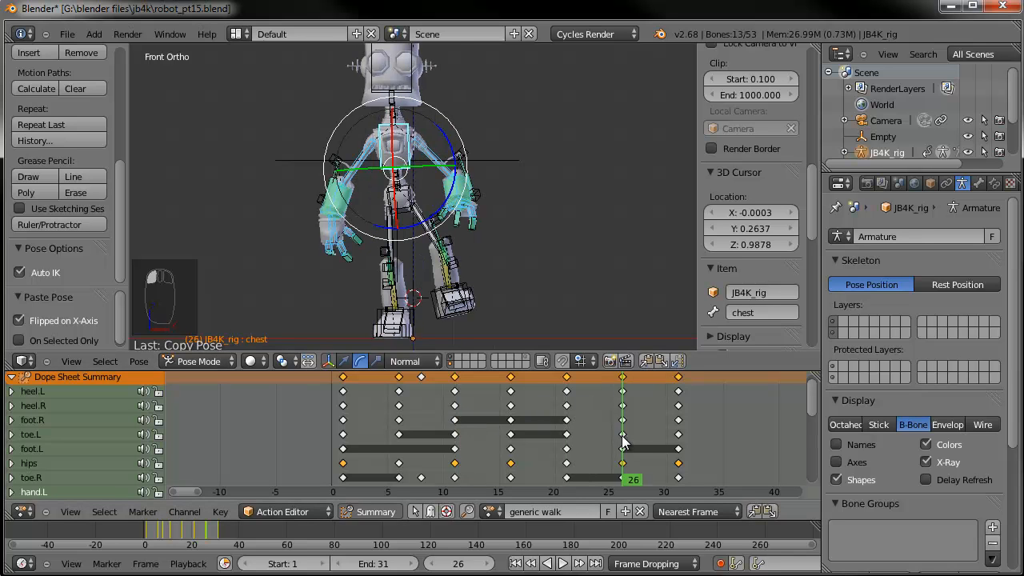
pyautogui.click(678, 361)
# Copy the arm and chest pose at frame 1 and paste it unflipped at frame 31 to close the cycle
pyautogui.click(342, 424)
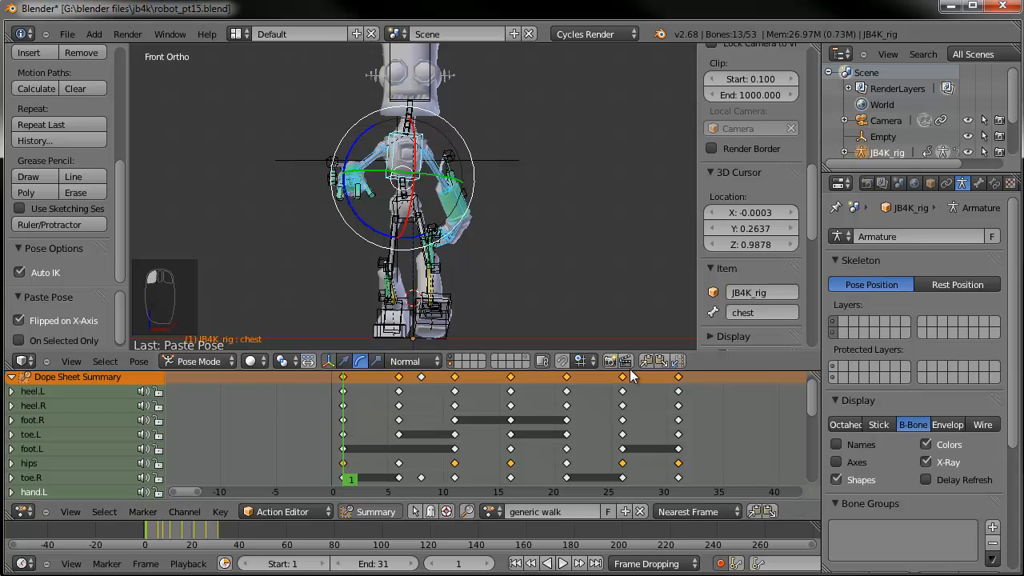
pyautogui.click(678, 436)
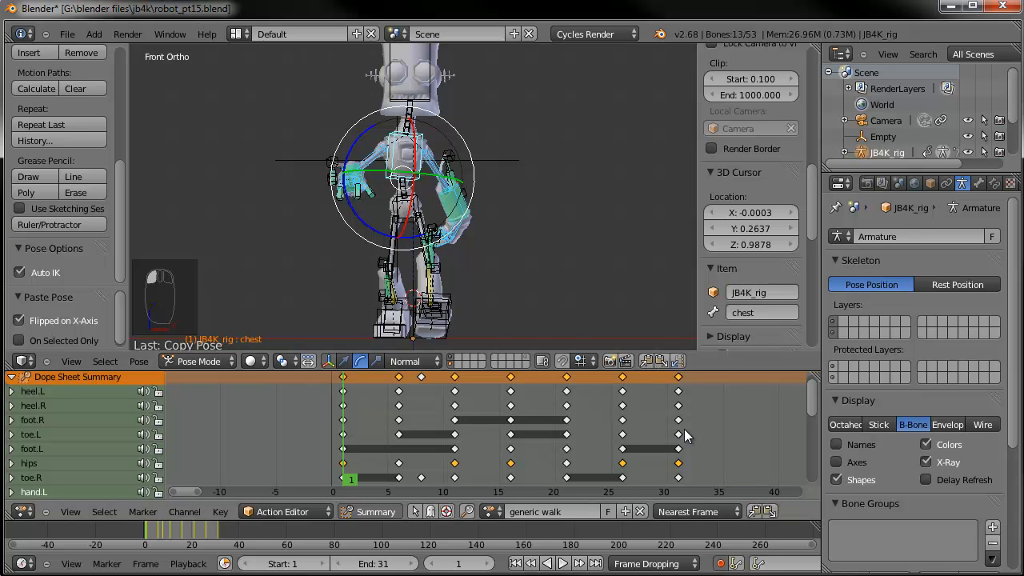
pyautogui.click(663, 361)
# Play the walk animation from the first frame and examine it from different sides
pyautogui.moveTo(516, 240); pyautogui.dragTo(464, 244, button='middle')
pyautogui.click(516, 563)
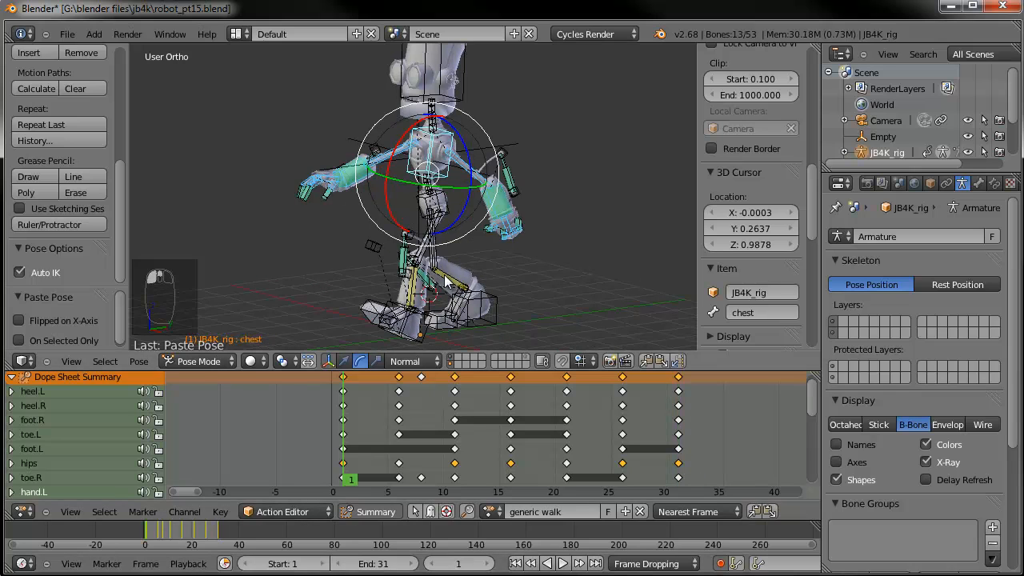
pyautogui.click(563, 563)
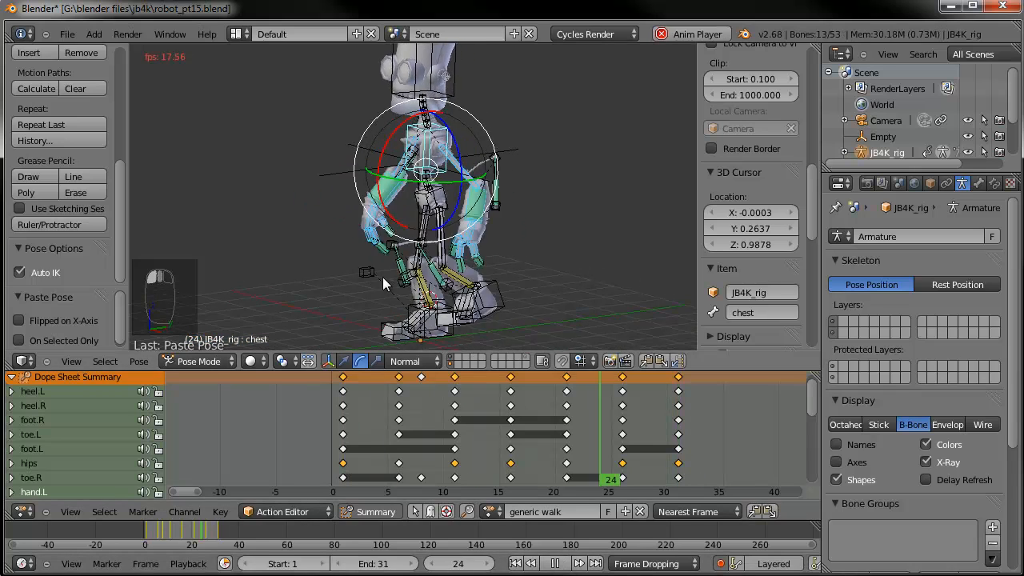
pyautogui.moveTo(356, 218); pyautogui.dragTo(404, 222, button='middle')
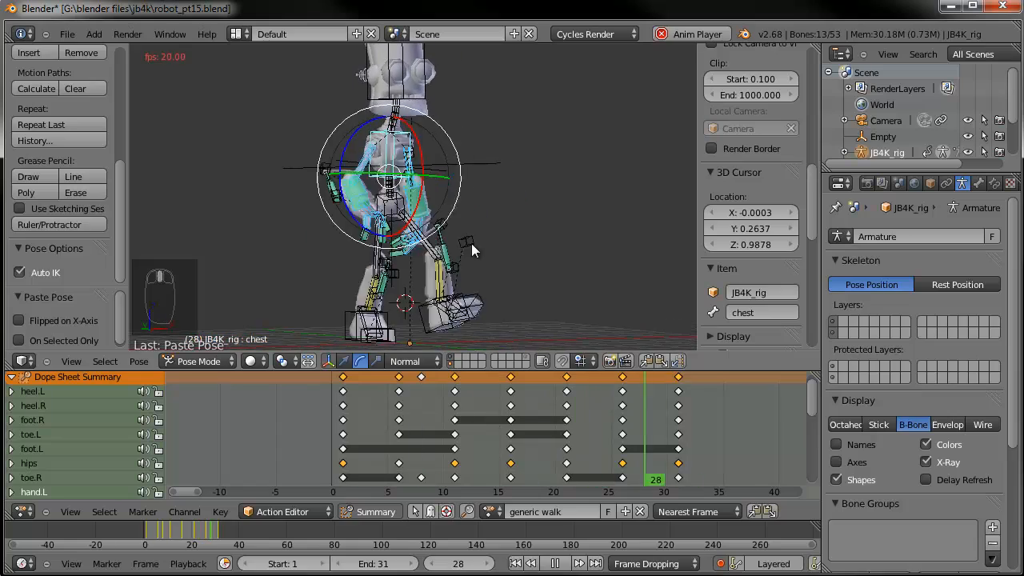
# Hide the rig layer and examine the running walk cycle on the bare robot from the side and front
pyautogui.keyDown('shift'); pyautogui.click(453, 366); pyautogui.keyUp('shift')
pyautogui.moveTo(483, 282); pyautogui.dragTo(465, 208, button='middle')
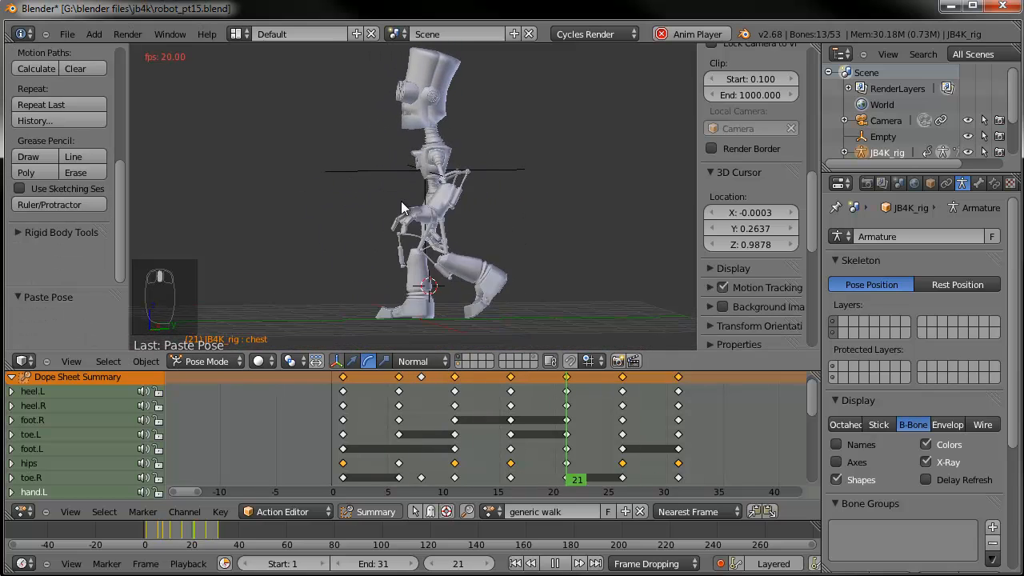
pyautogui.moveTo(399, 201); pyautogui.dragTo(340, 212, button='middle')
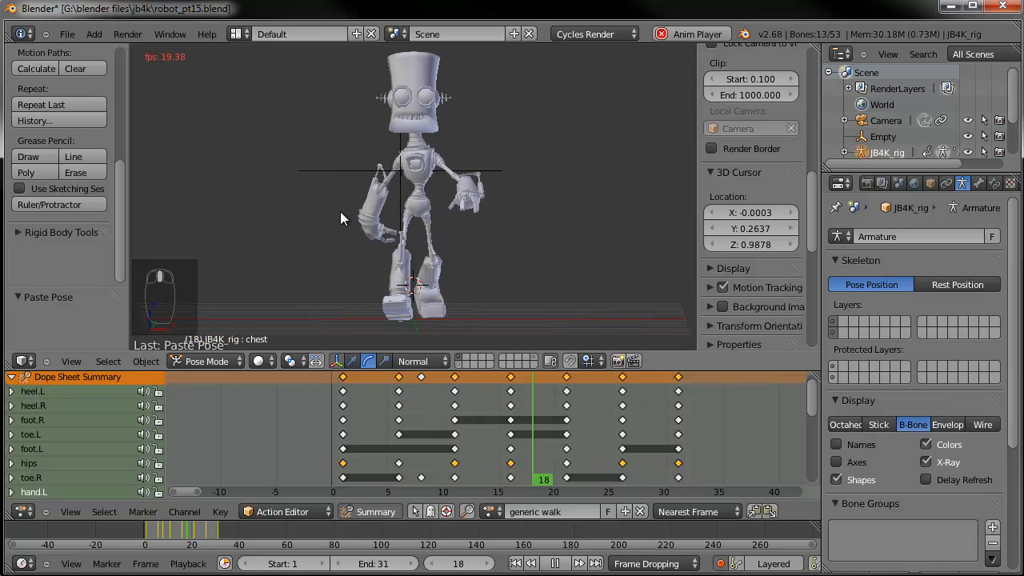
pyautogui.press('KP_1')
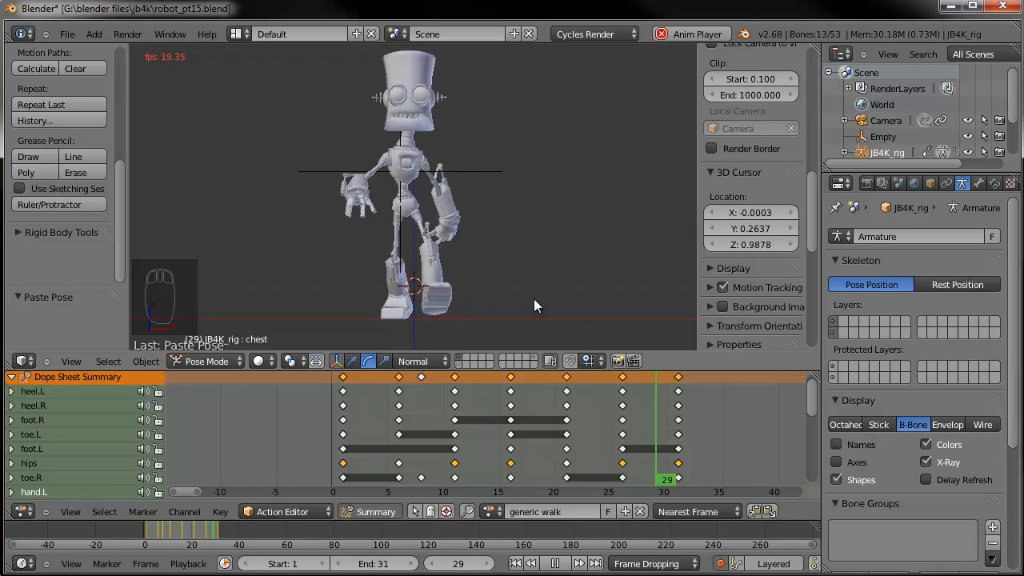
# Stop playback, return to frame 1 and show the rig layer again
pyautogui.click(554, 564)
pyautogui.click(520, 563)
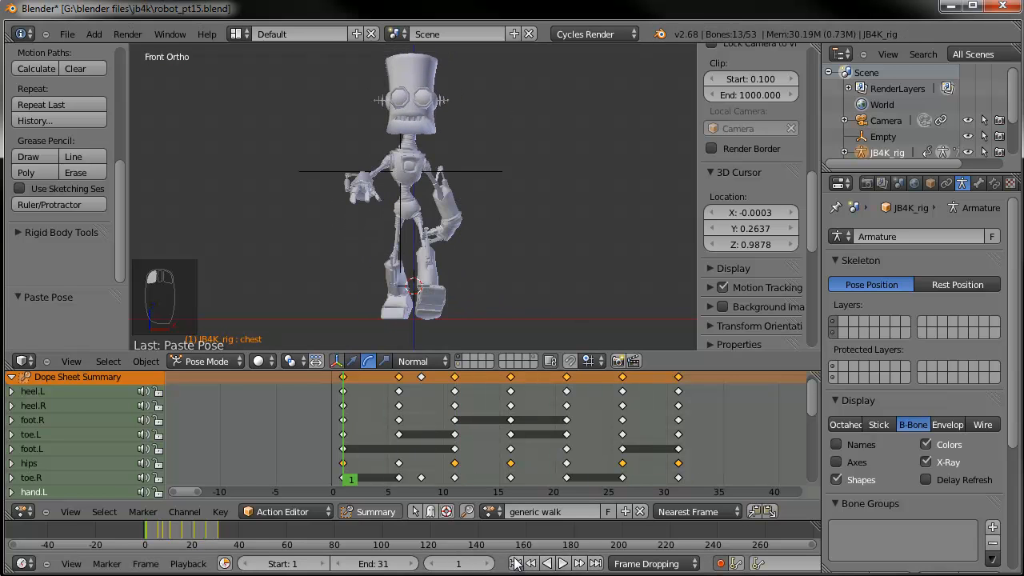
pyautogui.keyDown('shift'); pyautogui.click(457, 364); pyautogui.keyUp('shift')
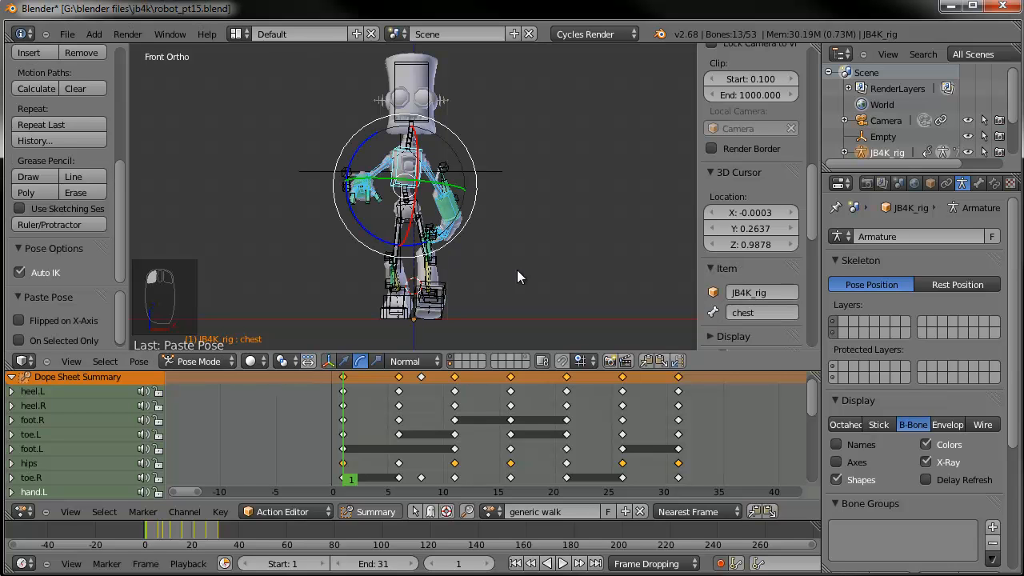
# At frame 1 in front view, tilt the head sideways about 12°, the neck about 11° and the head a further 9°
pyautogui.rightClick(430, 77)
pyautogui.press('r')
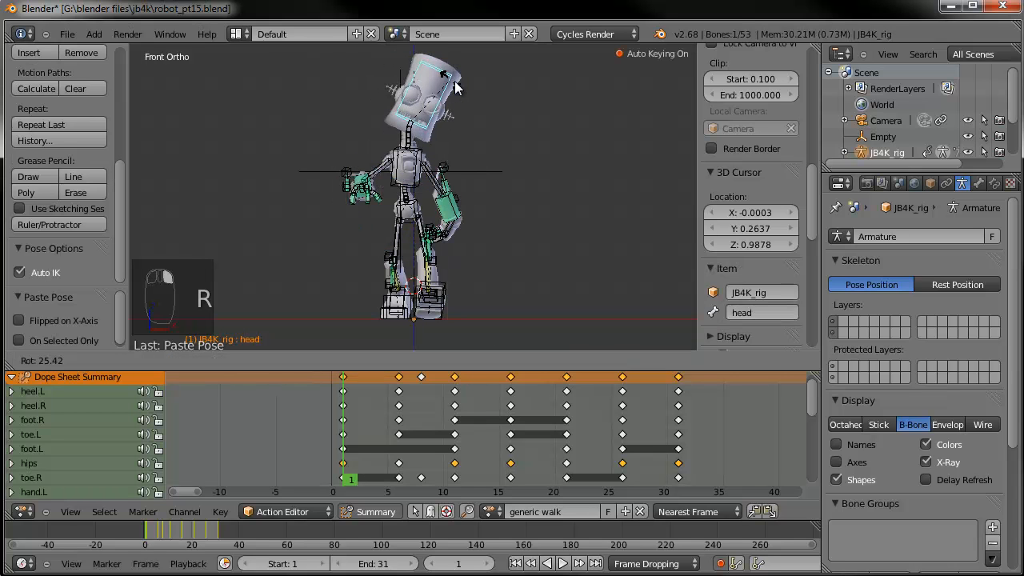
pyautogui.click(445, 72)
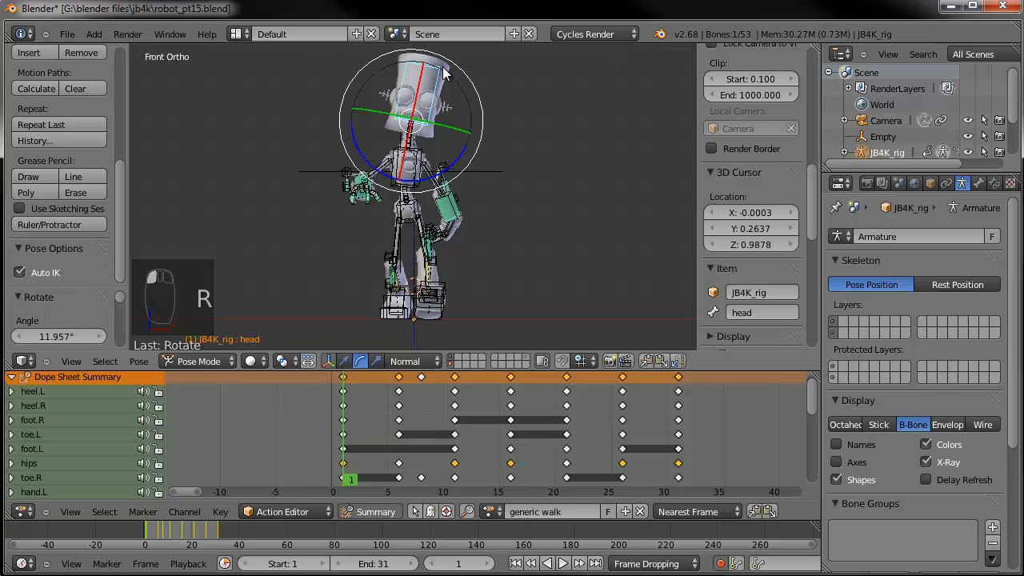
pyautogui.press('r')
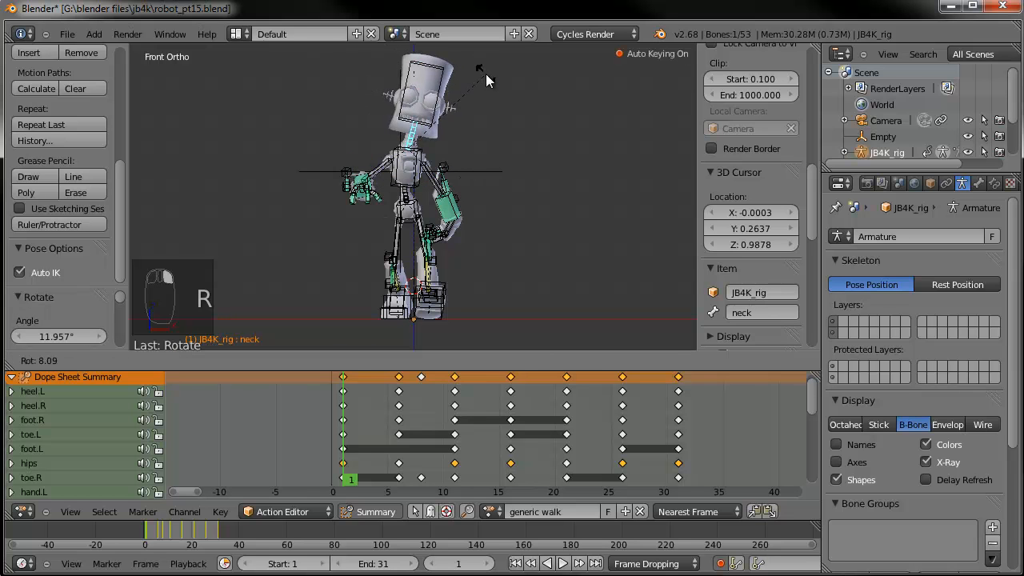
pyautogui.click(450, 78)
pyautogui.rightClick(450, 79)
pyautogui.press('r')
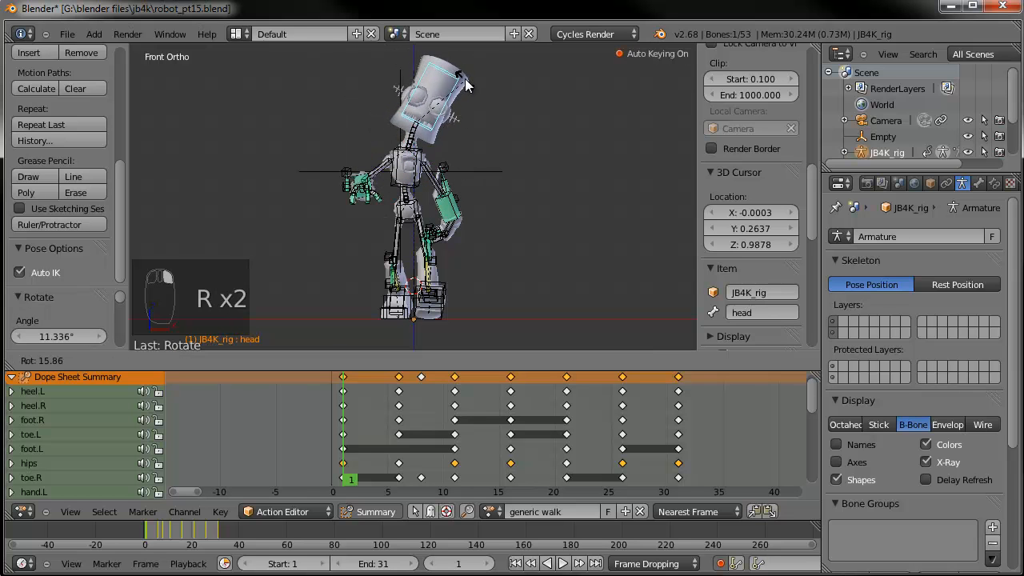
pyautogui.click(463, 76)
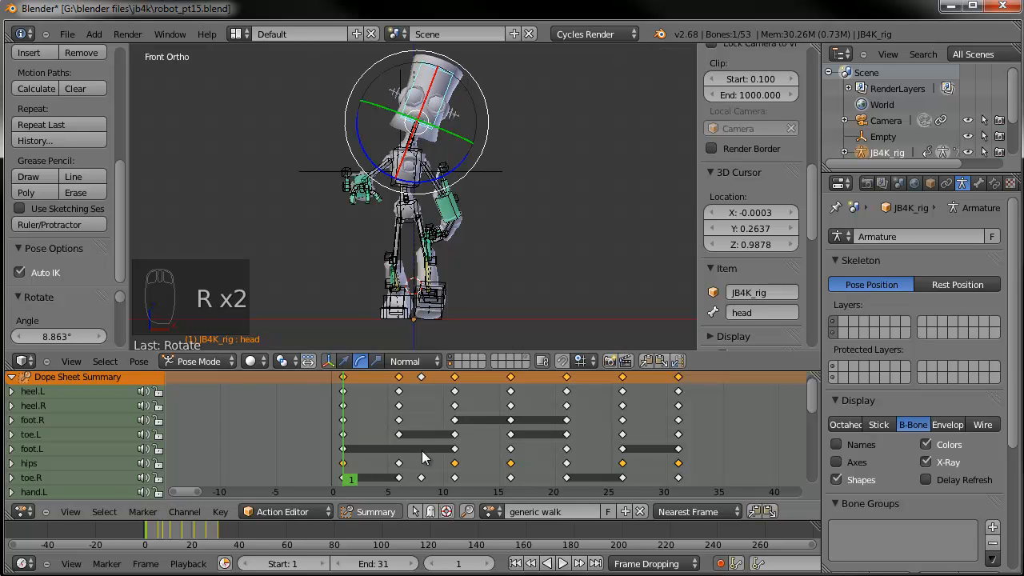
pyautogui.scroll(-10, 421, 451)
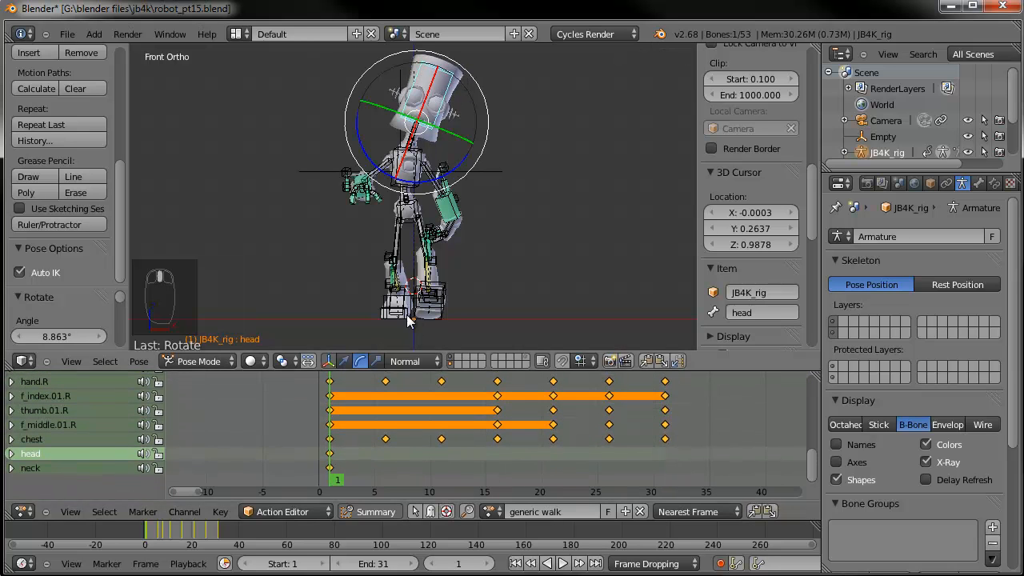
pyautogui.scroll(-2, 296, 445)
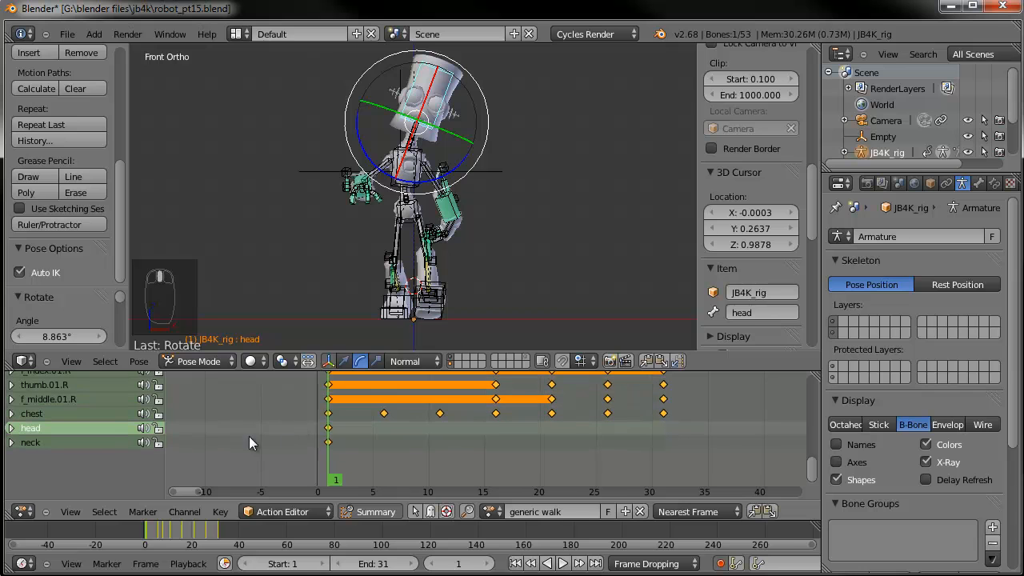
# At frame 6, tilt the neck and head further sideways, rotating the head about 12° in the final turn
pyautogui.moveTo(344, 450); pyautogui.dragTo(380, 451)
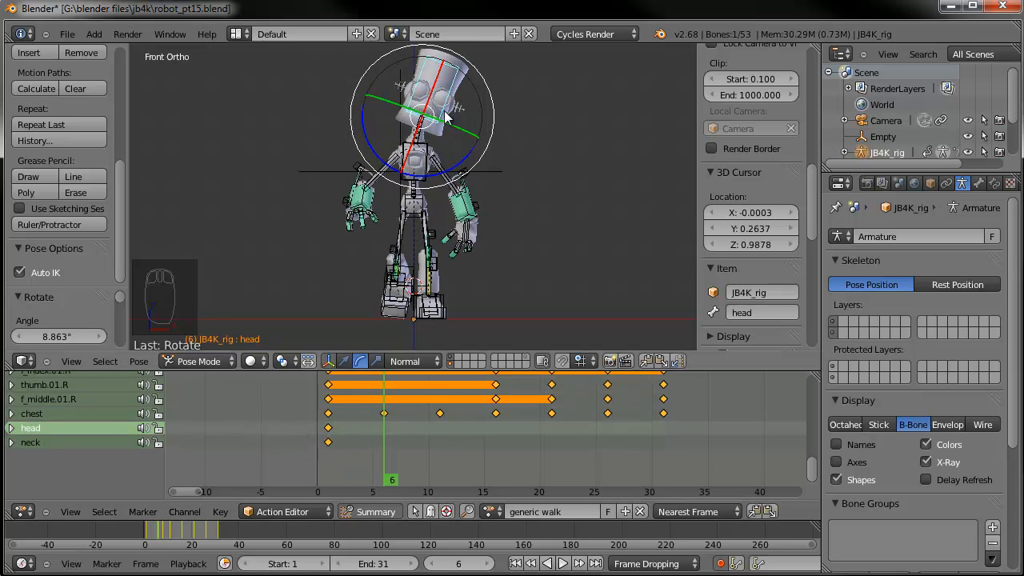
pyautogui.rightClick(424, 136)
pyautogui.keyDown('shift'); pyautogui.rightClick(455, 82); pyautogui.keyUp('shift')
pyautogui.press('r')
pyautogui.click(485, 67)
pyautogui.rightClick(462, 80)
pyautogui.press('r')
pyautogui.click(476, 88)
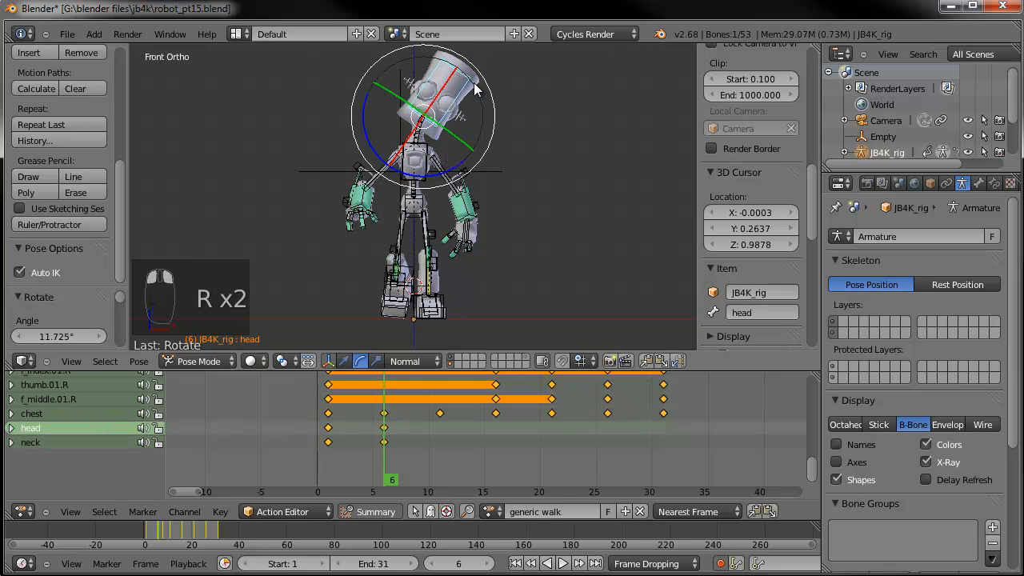
pyautogui.moveTo(393, 428)
pyautogui.mouseDown()
pyautogui.moveTo(326, 429)
pyautogui.moveTo(383, 432)
pyautogui.mouseUp()
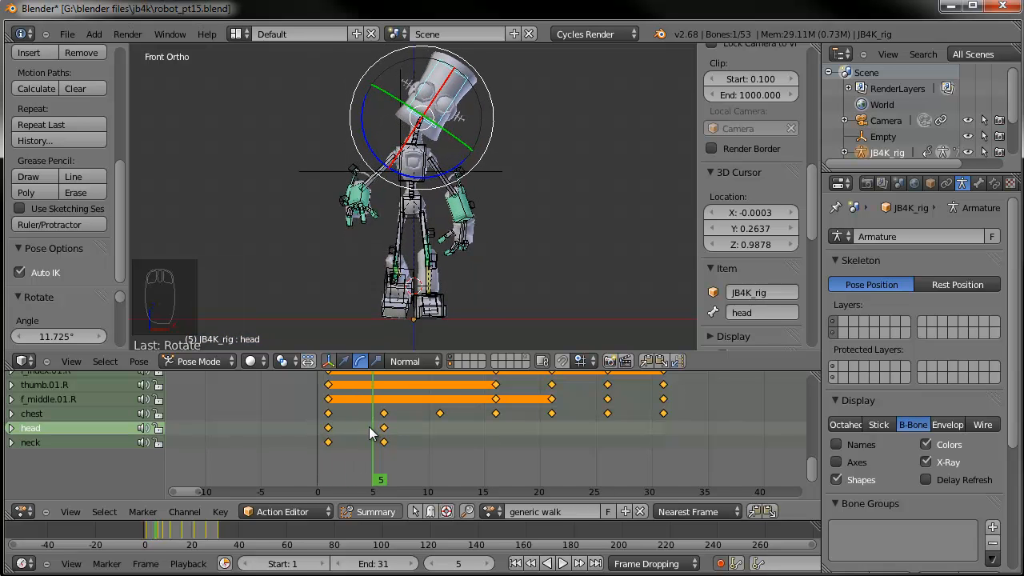
# At frame 11, rotate the neck about -11° and the head about -33° to bring the head upright
pyautogui.moveTo(386, 444); pyautogui.dragTo(440, 448)
pyautogui.rightClick(461, 114)
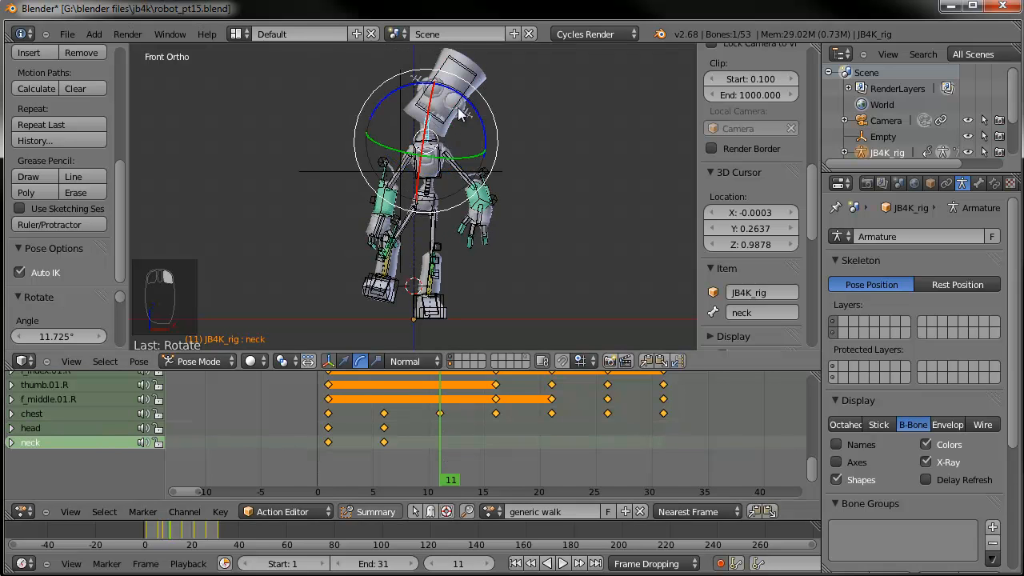
pyautogui.press('r')
pyautogui.click(501, 63)
pyautogui.rightClick(481, 86)
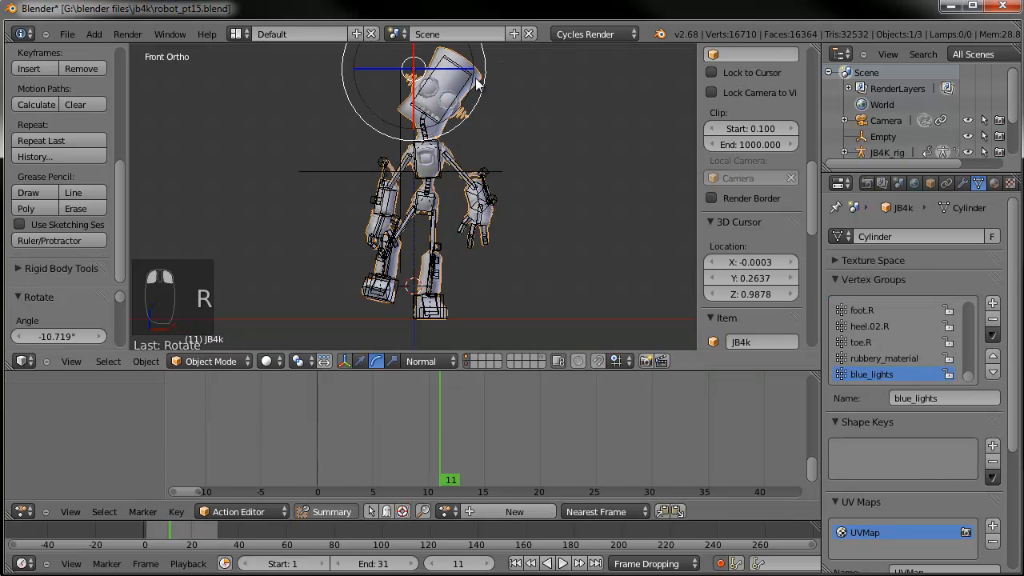
pyautogui.rightClick(468, 79)
pyautogui.press('r')
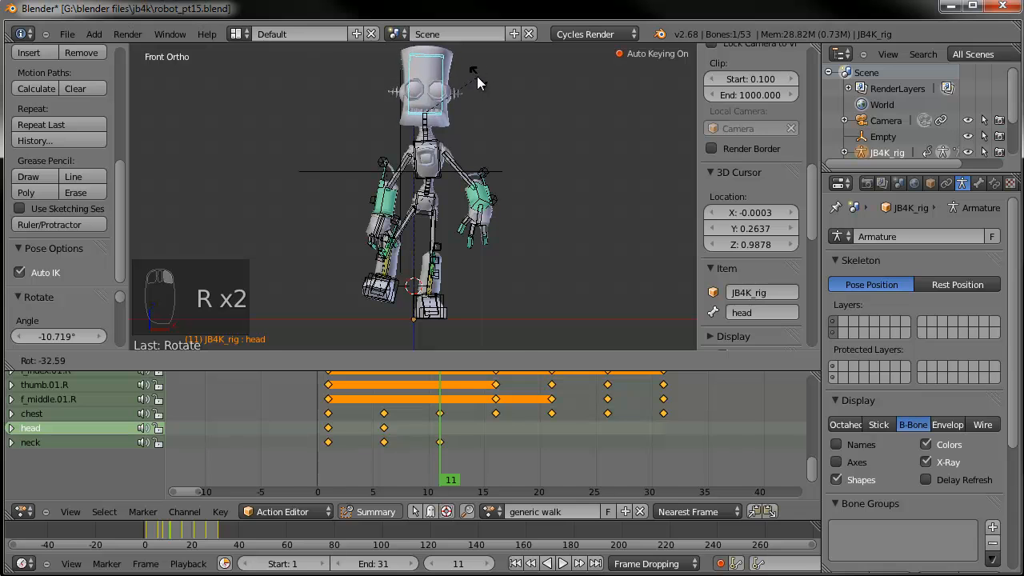
pyautogui.click(478, 76)
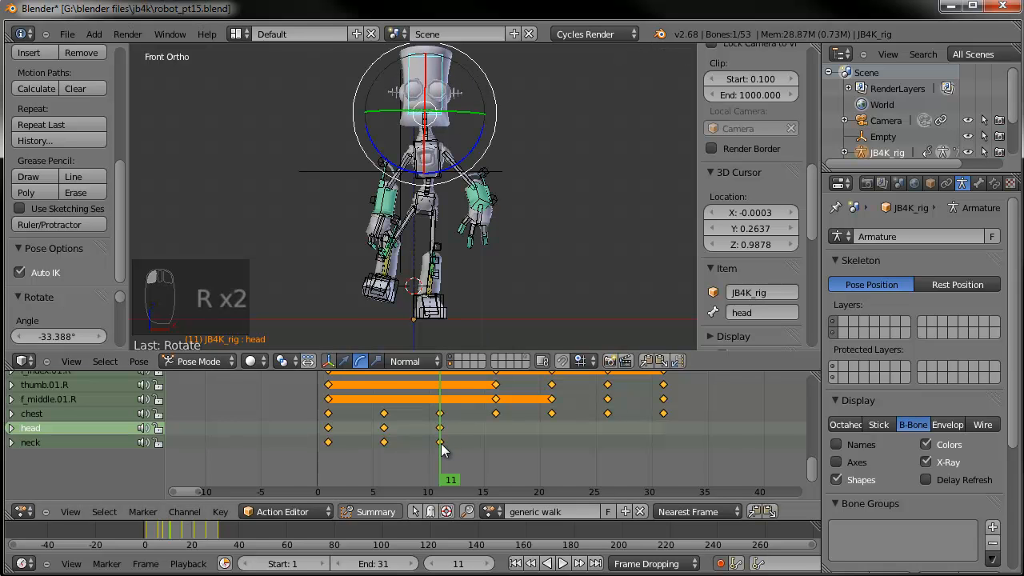
pyautogui.moveTo(427, 445)
pyautogui.mouseDown()
pyautogui.moveTo(308, 445)
pyautogui.moveTo(465, 449)
pyautogui.moveTo(324, 453)
pyautogui.moveTo(449, 460)
pyautogui.moveTo(436, 456)
pyautogui.mouseUp()
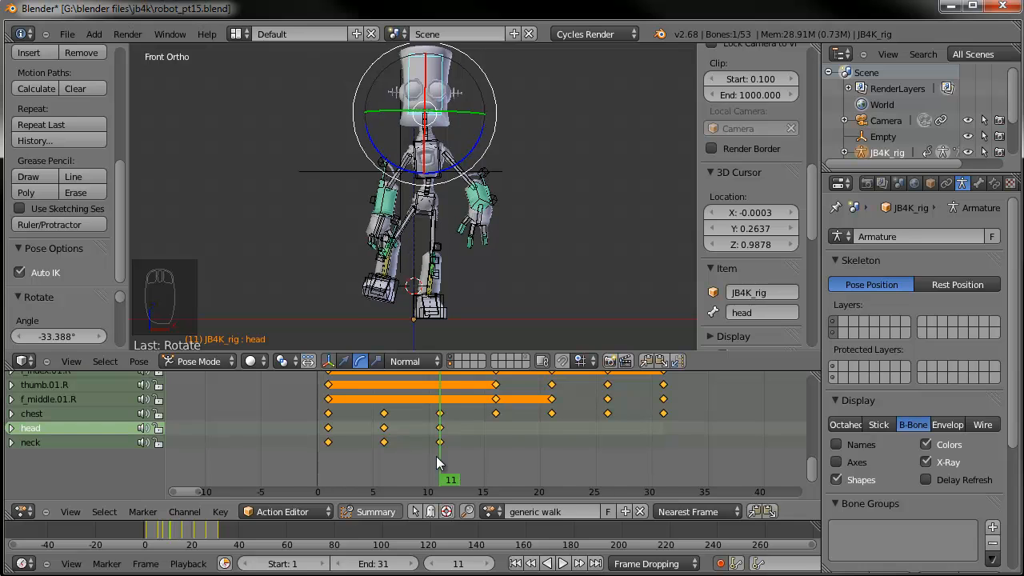
# At frame 11, tilt the head back sideways about 12° and the neck about 9°
pyautogui.rightClick(458, 117)
pyautogui.rightClick(447, 82)
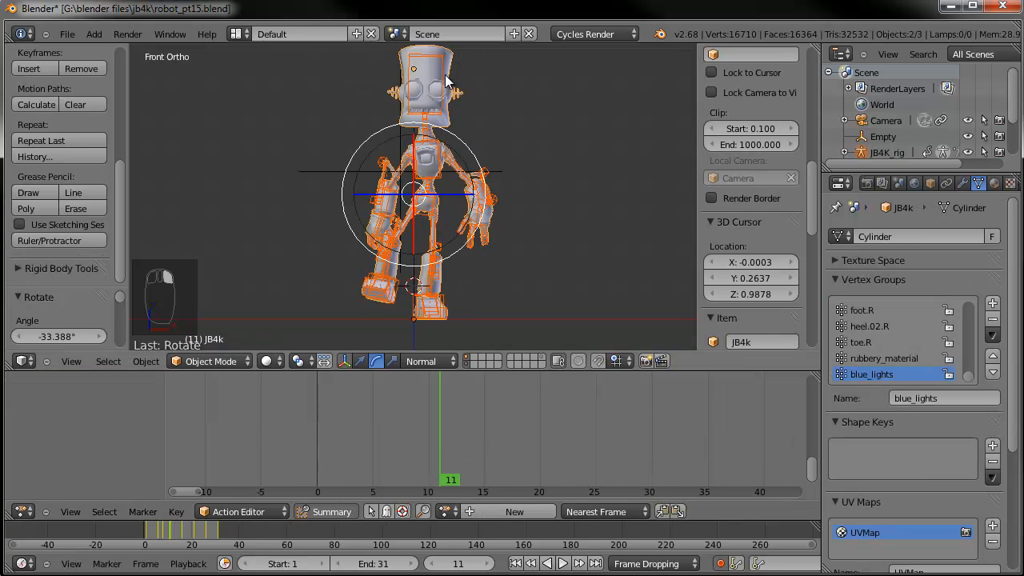
pyautogui.press('a')
pyautogui.rightClick(445, 68)
pyautogui.press('r')
pyautogui.click(472, 75)
pyautogui.rightClick(459, 116)
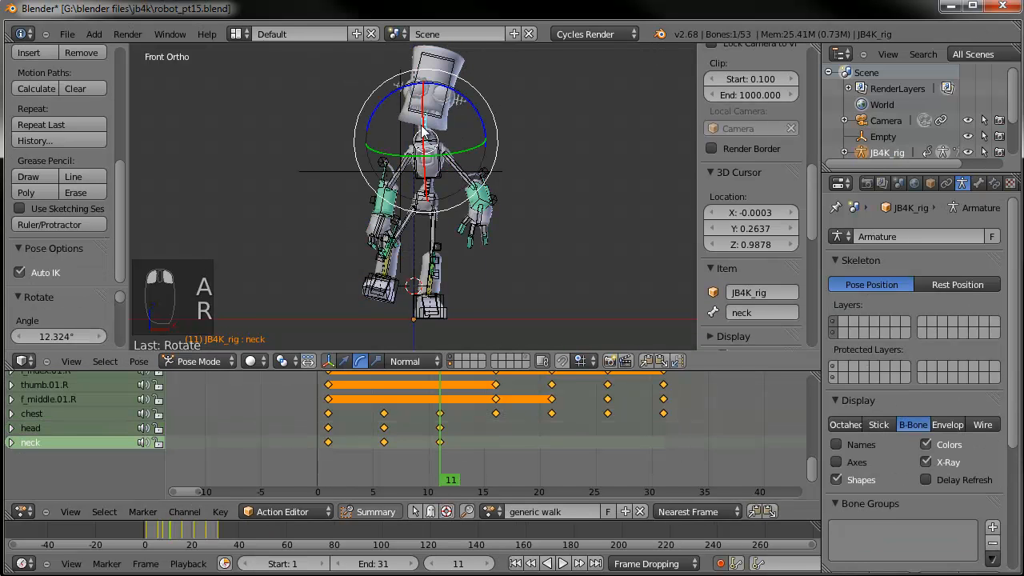
pyautogui.press('r')
pyautogui.click(512, 86)
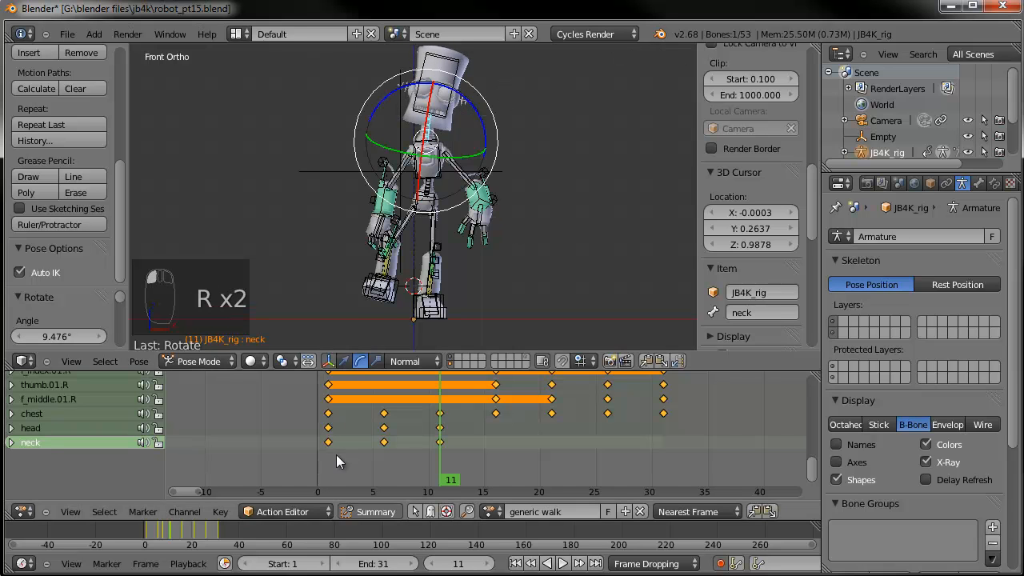
# At frame 1, rotate the neck slightly back and the head about -4°
pyautogui.click(328, 453)
pyautogui.press('r')
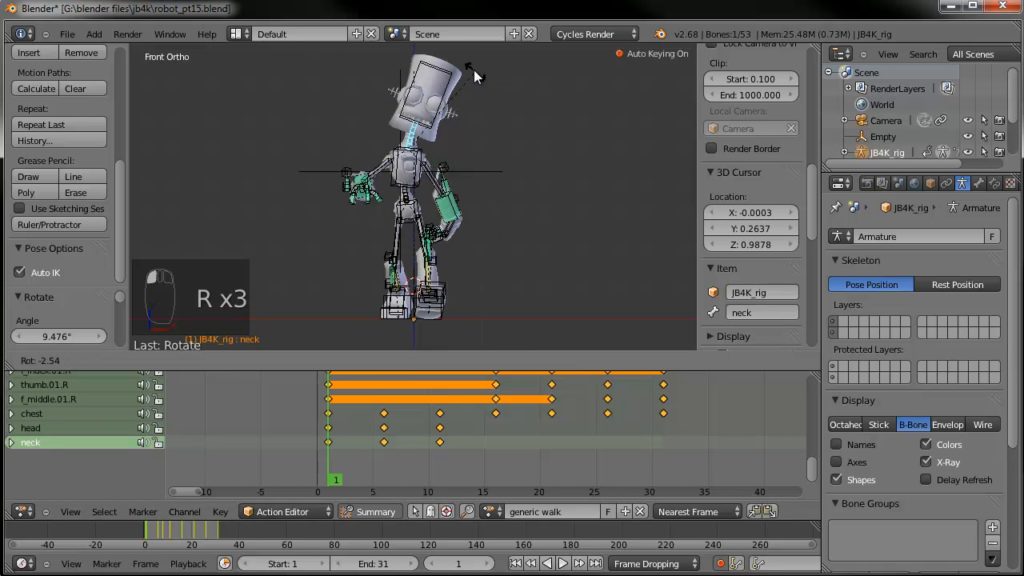
pyautogui.click(468, 69)
pyautogui.rightClick(455, 77)
pyautogui.rightClick(452, 78)
pyautogui.press('r')
pyautogui.click(447, 74)
pyautogui.moveTo(340, 451)
pyautogui.mouseDown()
pyautogui.moveTo(446, 461)
pyautogui.moveTo(333, 461)
pyautogui.mouseUp()
# Copy the neck and head poses of frames 1 and 6 and paste them mirrored at frames 16 and 21
pyautogui.rightClick(421, 139)
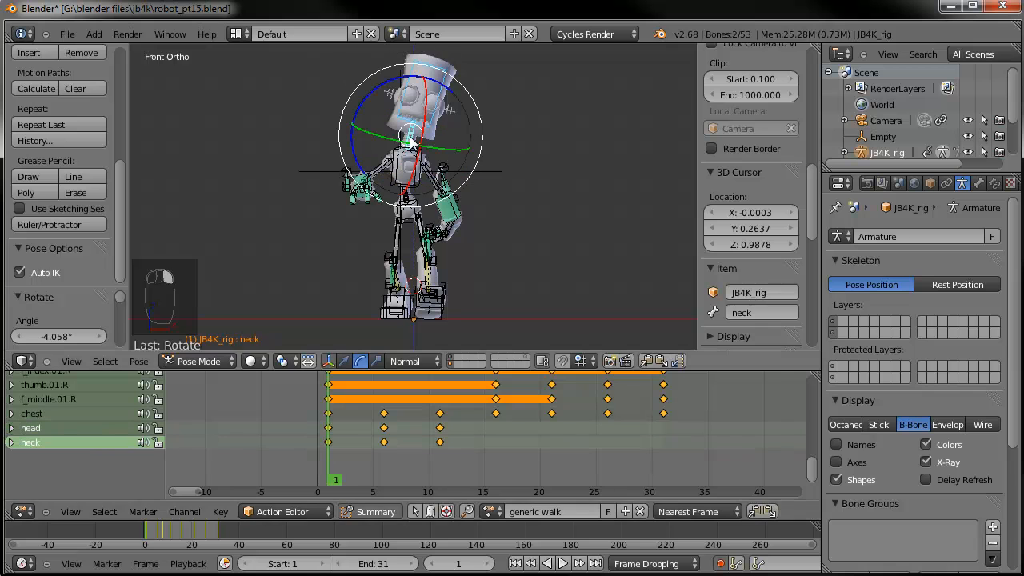
pyautogui.click(645, 361)
pyautogui.moveTo(467, 429); pyautogui.dragTo(492, 432)
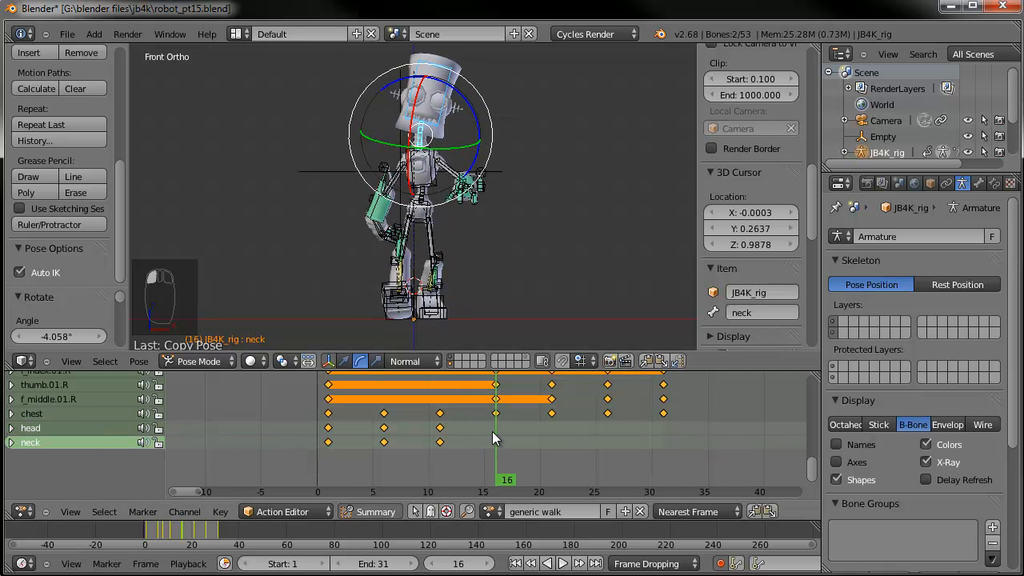
pyautogui.click(381, 445)
pyautogui.click(650, 361)
pyautogui.click(550, 444)
pyautogui.moveTo(549, 439); pyautogui.dragTo(551, 439)
pyautogui.click(678, 361)
# Paste the neck and head pose of frame 11 mirrored at frame 26 and that of frame 1 unmirrored at frame 31
pyautogui.click(444, 443)
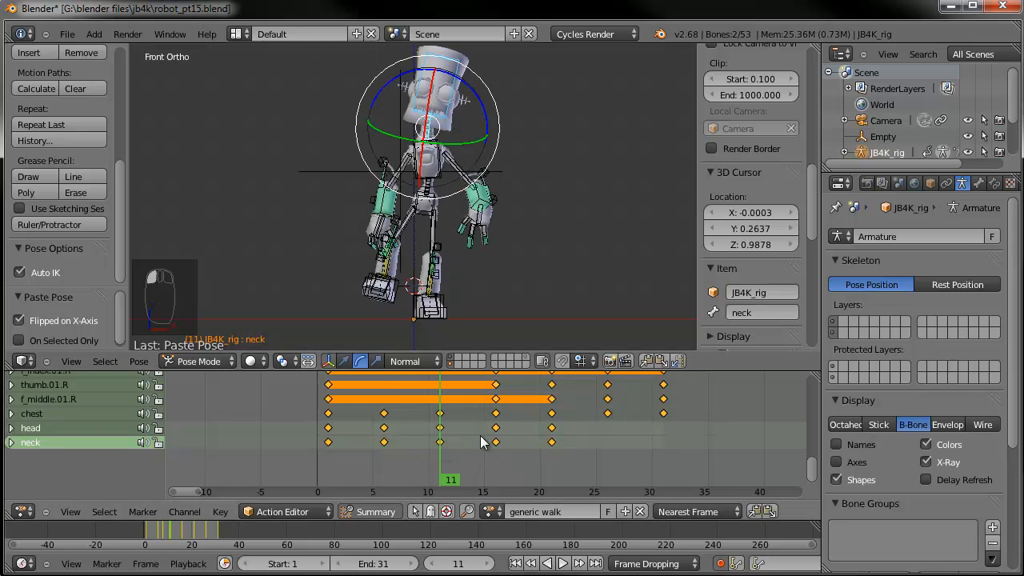
pyautogui.click(646, 361)
pyautogui.click(608, 445)
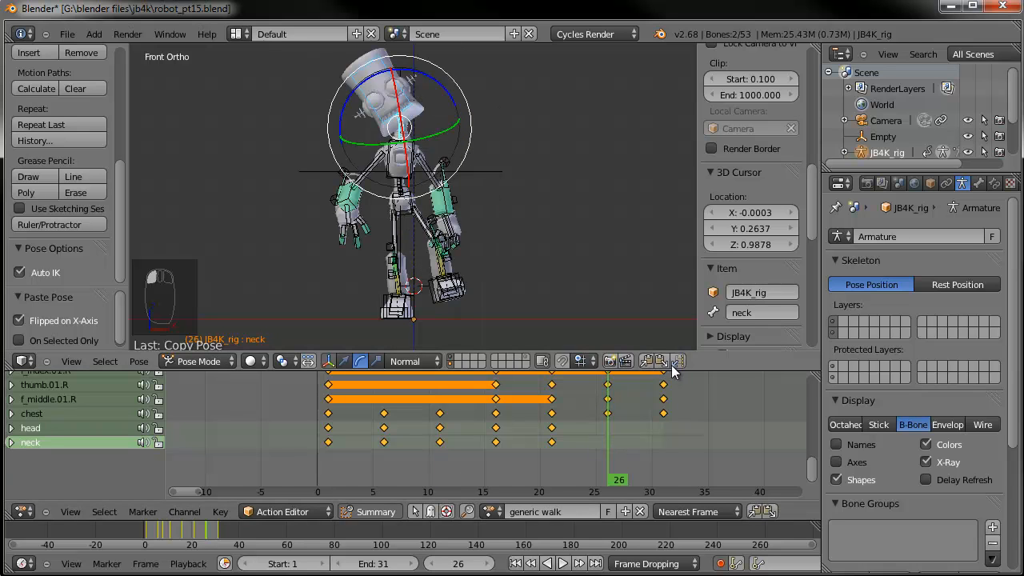
pyautogui.click(333, 449)
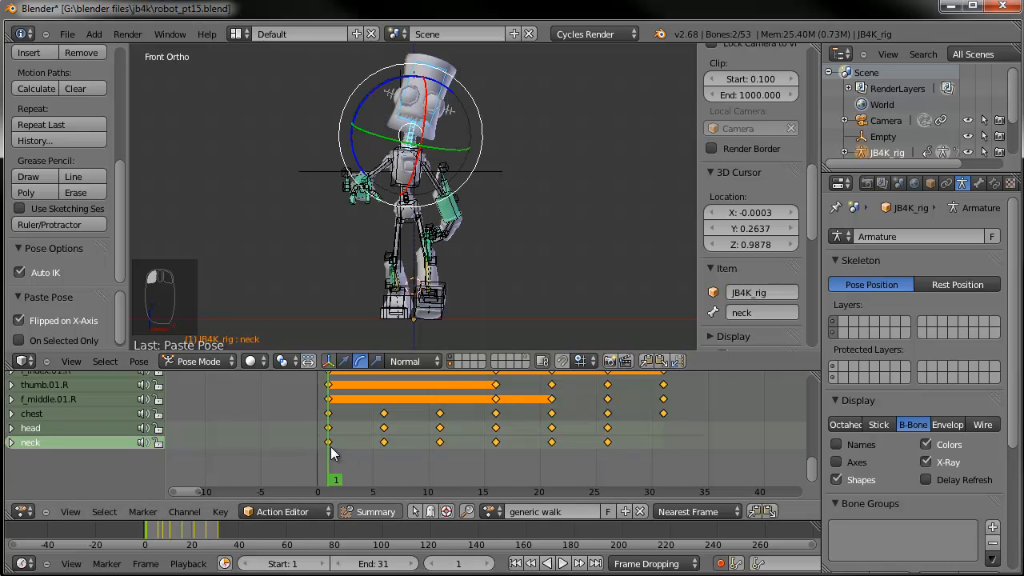
pyautogui.click(646, 361)
pyautogui.click(665, 424)
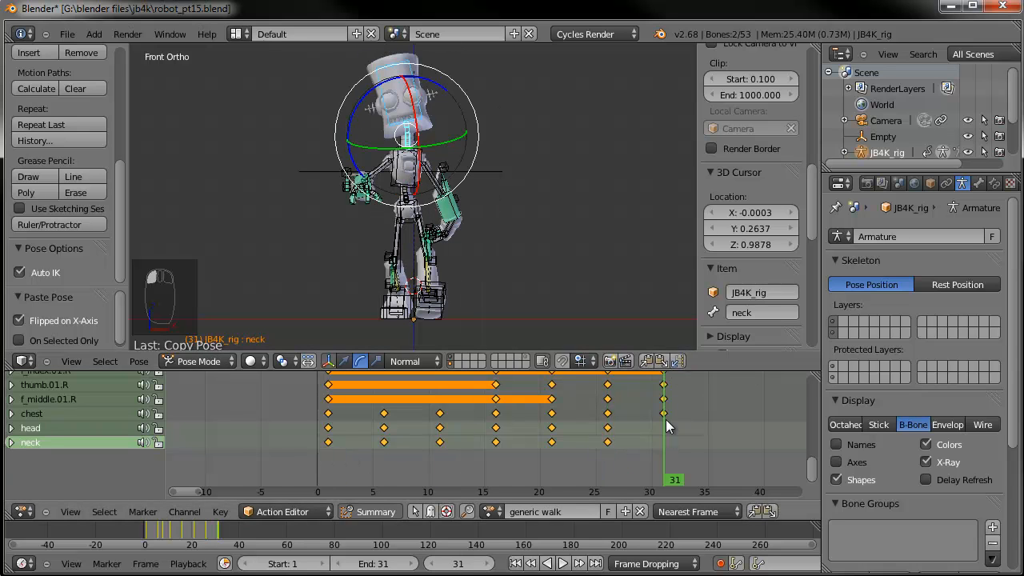
pyautogui.click(661, 361)
# Play the walk, hide the rig layer to examine the head sway from an angle and the front, and return to frame 1
pyautogui.click(563, 564)
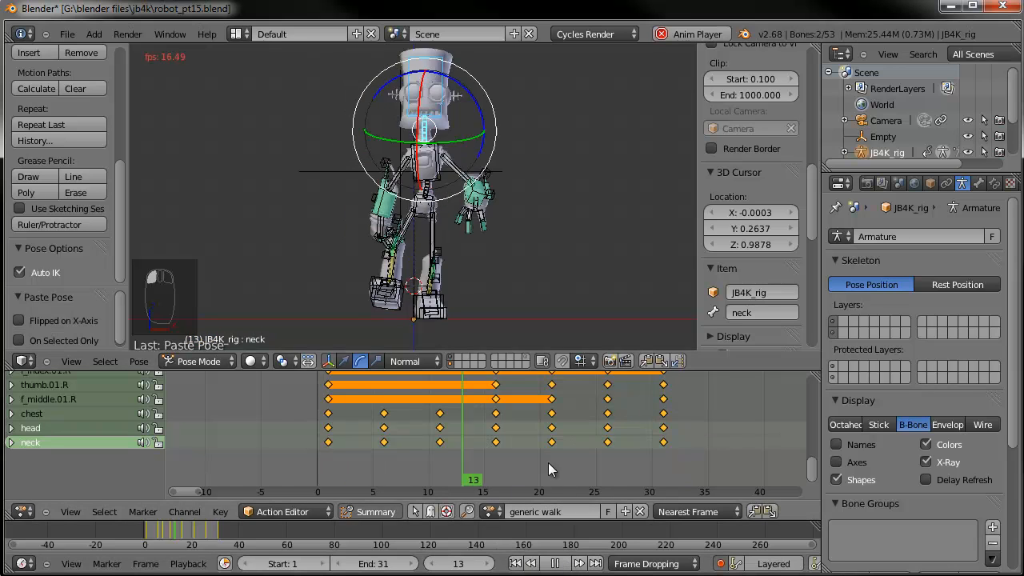
pyautogui.moveTo(461, 259); pyautogui.dragTo(452, 237, button='middle')
pyautogui.press('a')
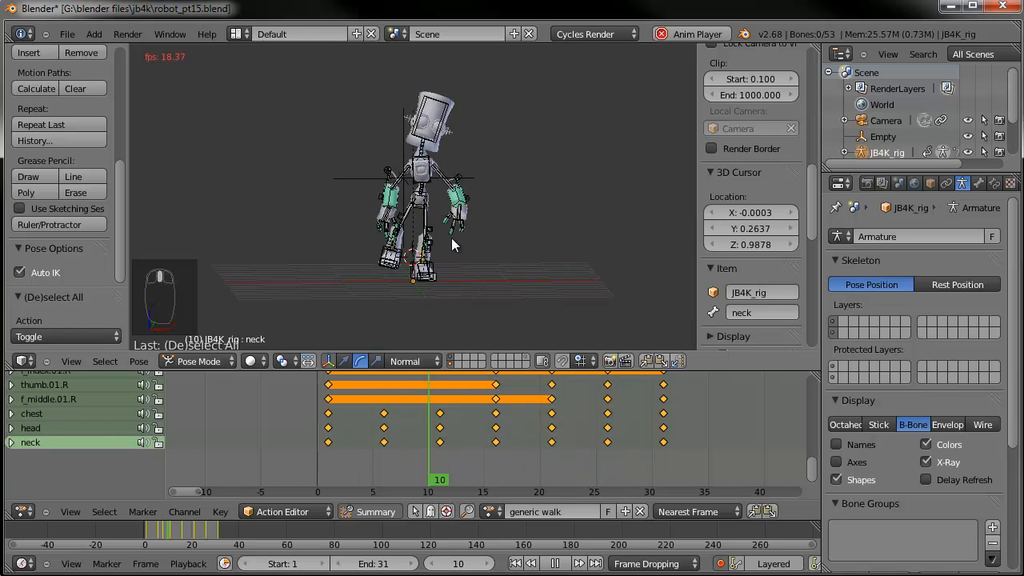
pyautogui.keyDown('shift'); pyautogui.click(452, 365); pyautogui.keyUp('shift')
pyautogui.moveTo(310, 272); pyautogui.dragTo(393, 286, button='middle')
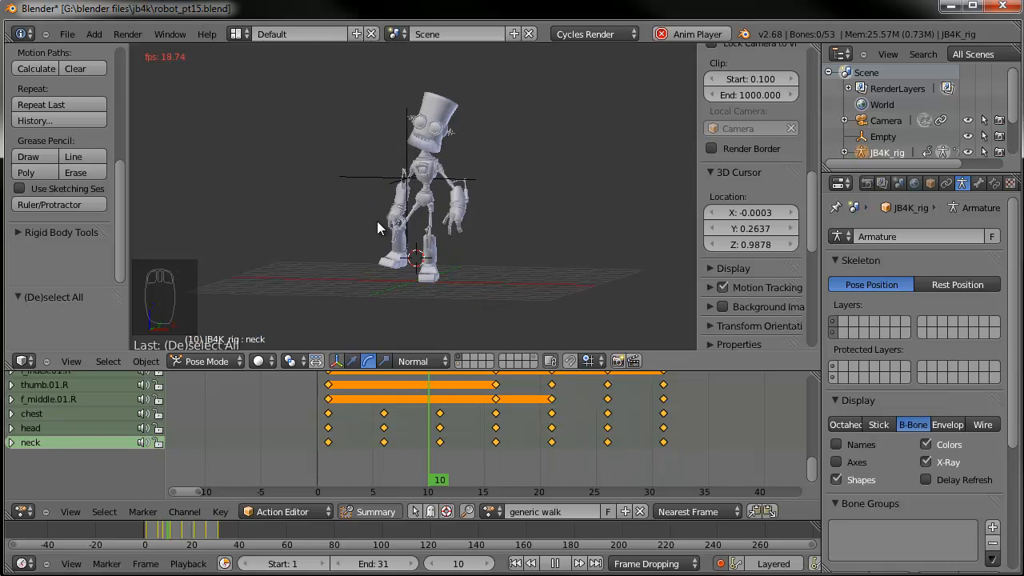
pyautogui.press('KP_1')
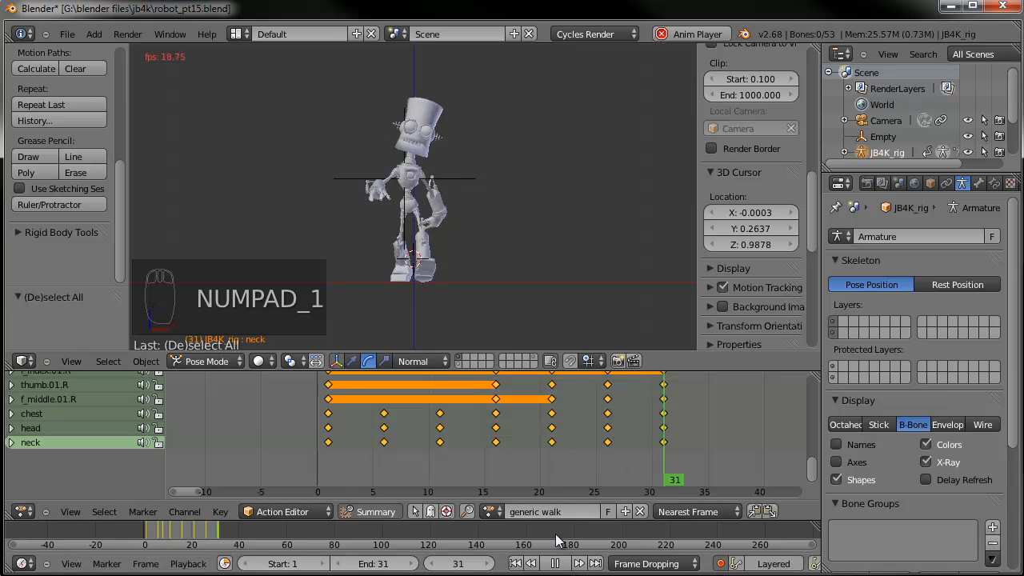
pyautogui.click(554, 563)
pyautogui.click(325, 465)
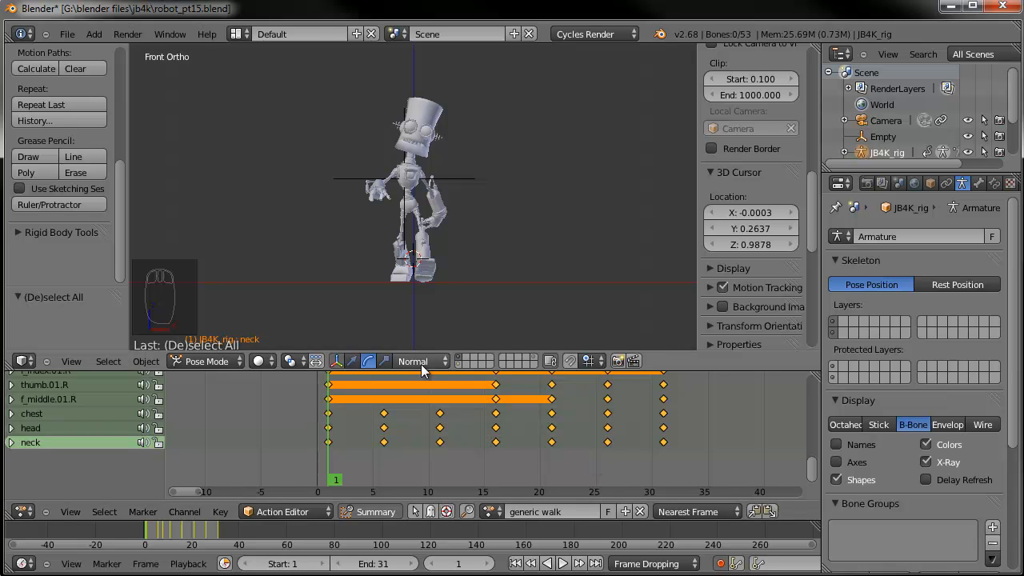
# Show the rig layer and replace the neck and head poses at frames 1, 6 and 11 with their mirrored versions
pyautogui.keyDown('shift'); pyautogui.click(460, 365); pyautogui.keyUp('shift')
pyautogui.scroll(3, 453, 228)
pyautogui.rightClick(424, 140)
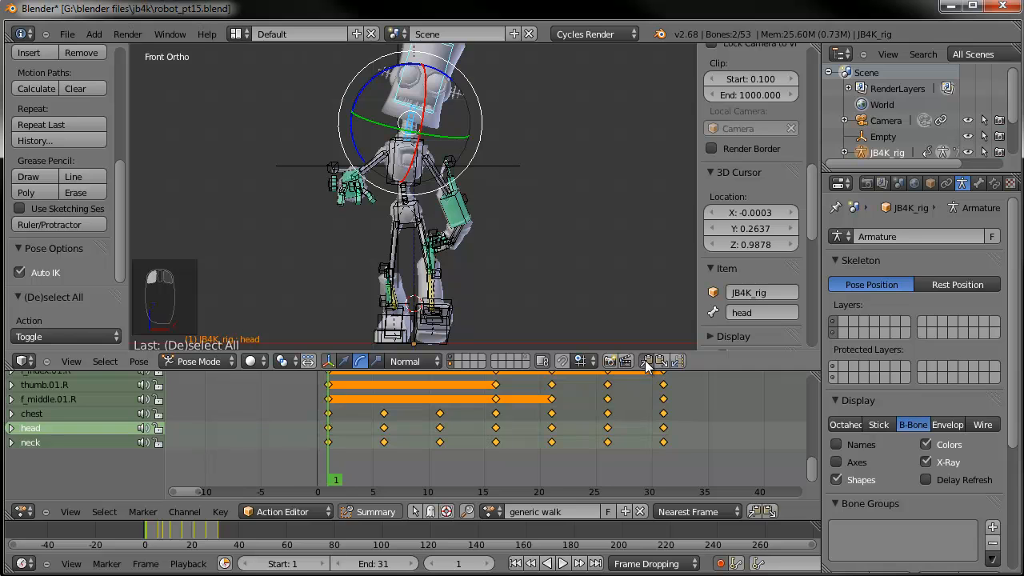
pyautogui.click(679, 361)
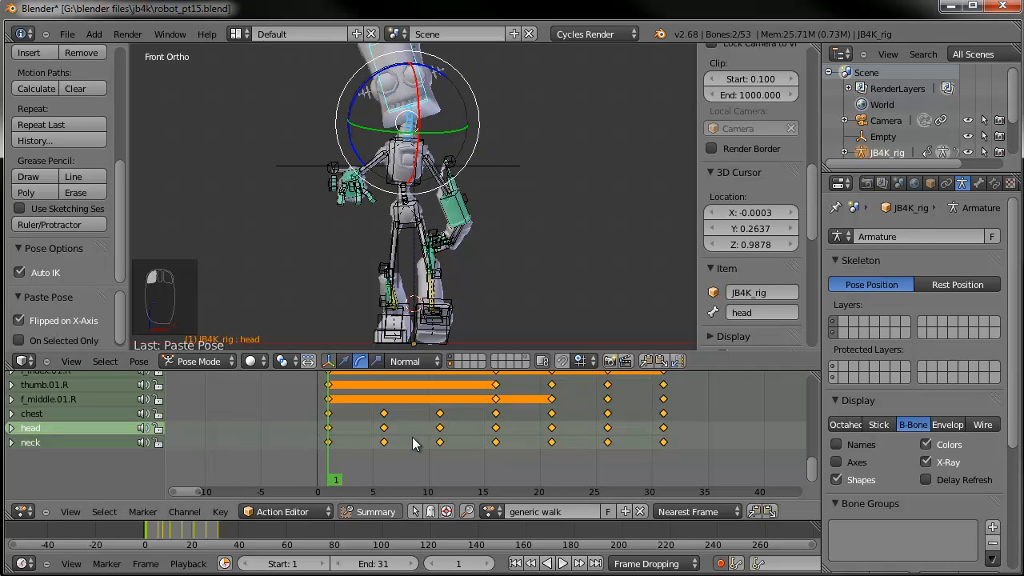
pyautogui.click(384, 442)
pyautogui.click(646, 361)
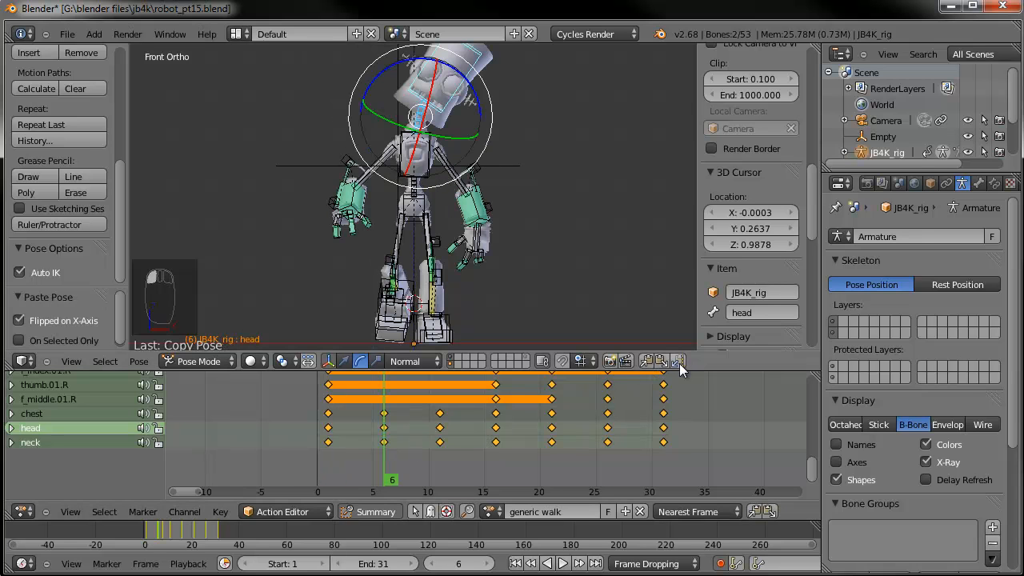
pyautogui.click(679, 362)
pyautogui.click(441, 442)
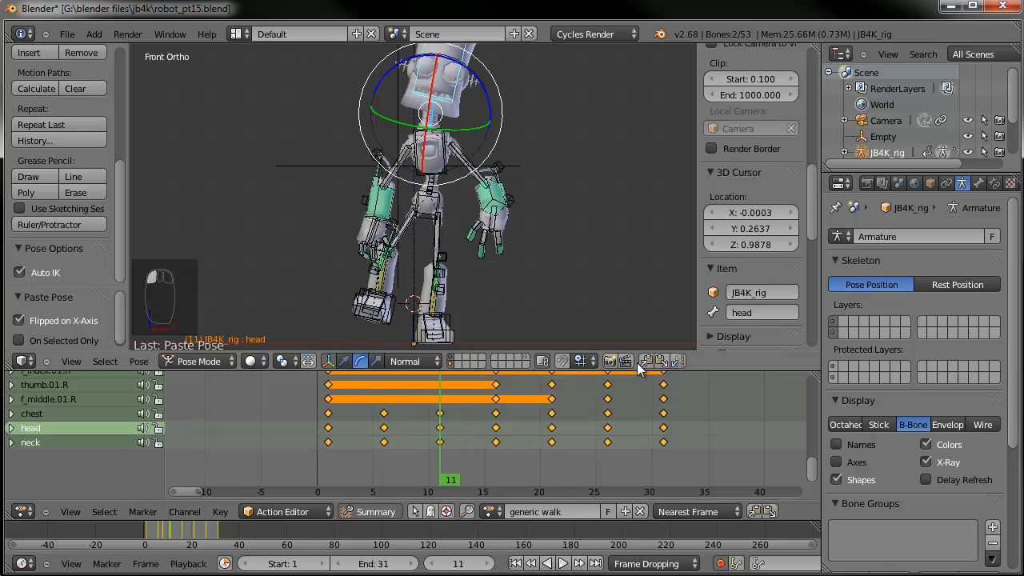
pyautogui.click(679, 361)
# Replace the neck and head poses at frames 16, 21, 26 and 31 with their mirrored versions
pyautogui.click(496, 436)
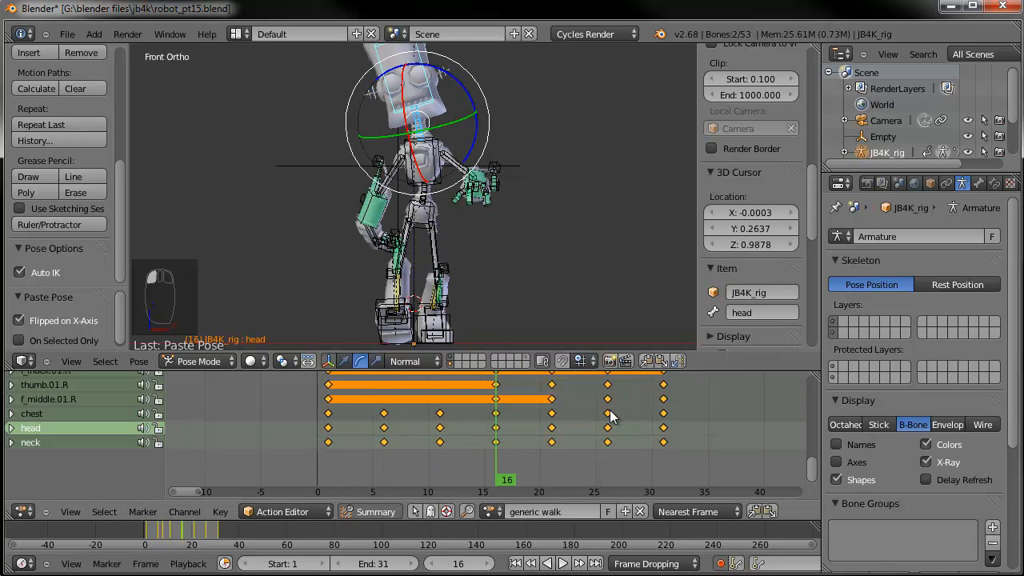
pyautogui.click(646, 362)
pyautogui.click(679, 361)
pyautogui.click(553, 437)
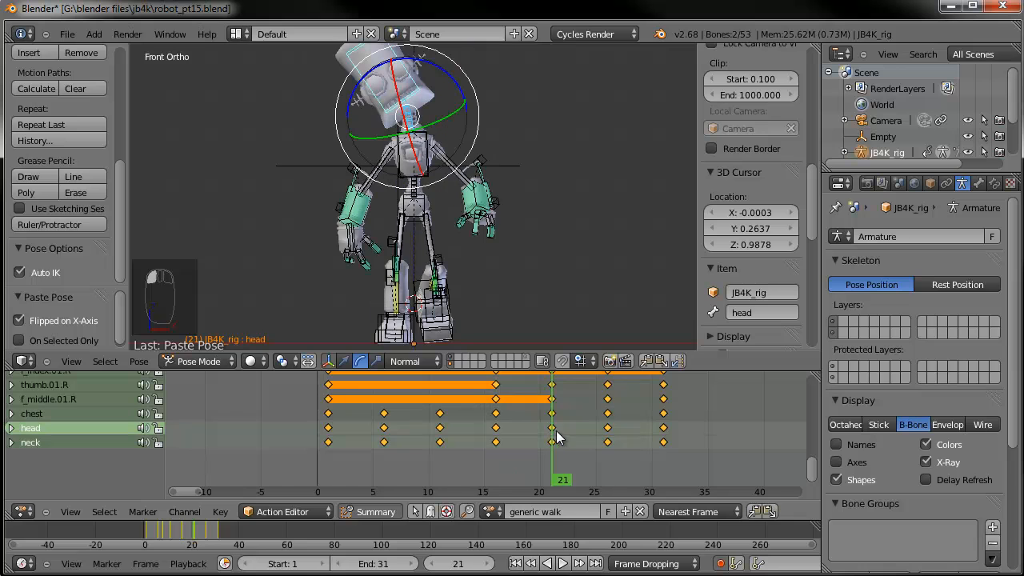
pyautogui.click(678, 362)
pyautogui.click(608, 436)
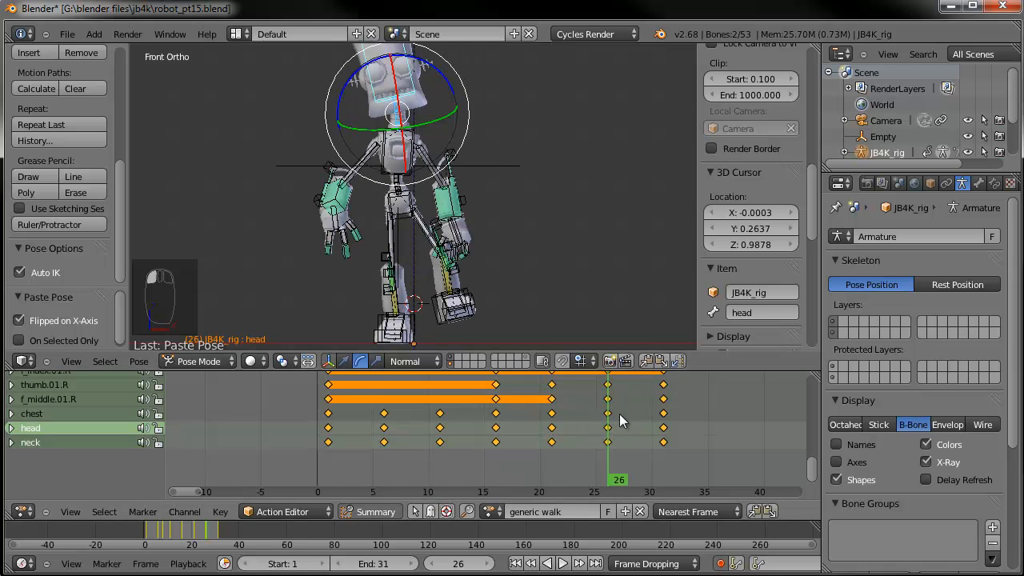
pyautogui.click(679, 362)
pyautogui.click(663, 386)
pyautogui.click(648, 361)
pyautogui.scroll(-2, 552, 261)
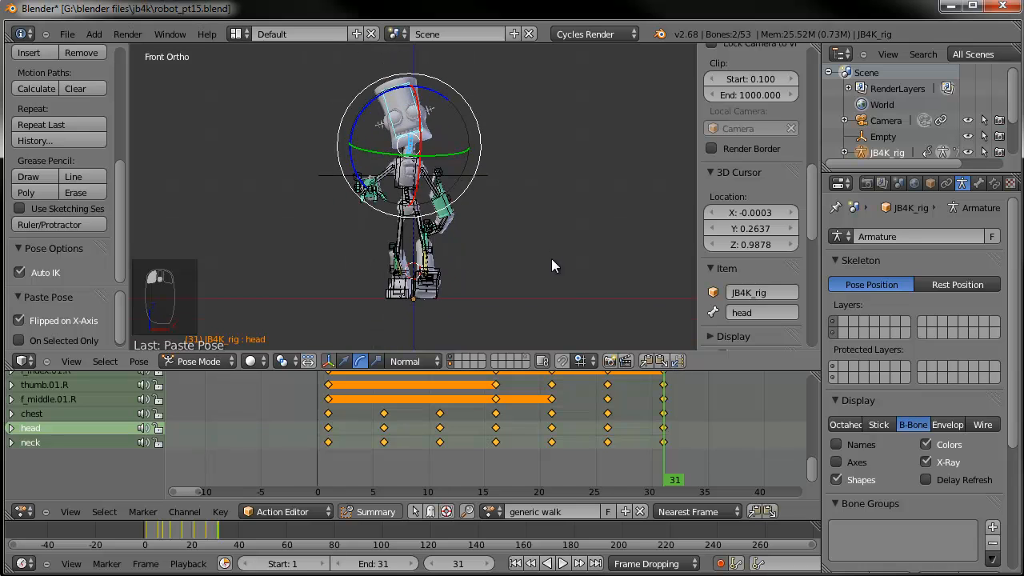
# Play the animation with the rig layer hidden and examine the reversed head sway from an angle
pyautogui.click(545, 564)
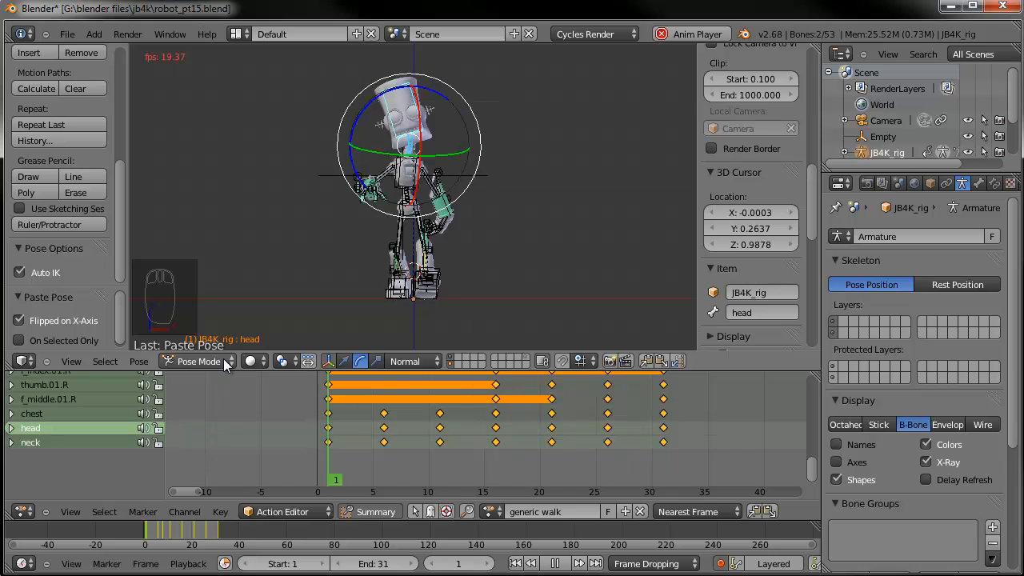
pyautogui.keyDown('shift'); pyautogui.click(449, 364); pyautogui.keyUp('shift')
pyautogui.moveTo(419, 203); pyautogui.dragTo(415, 201, button='middle')
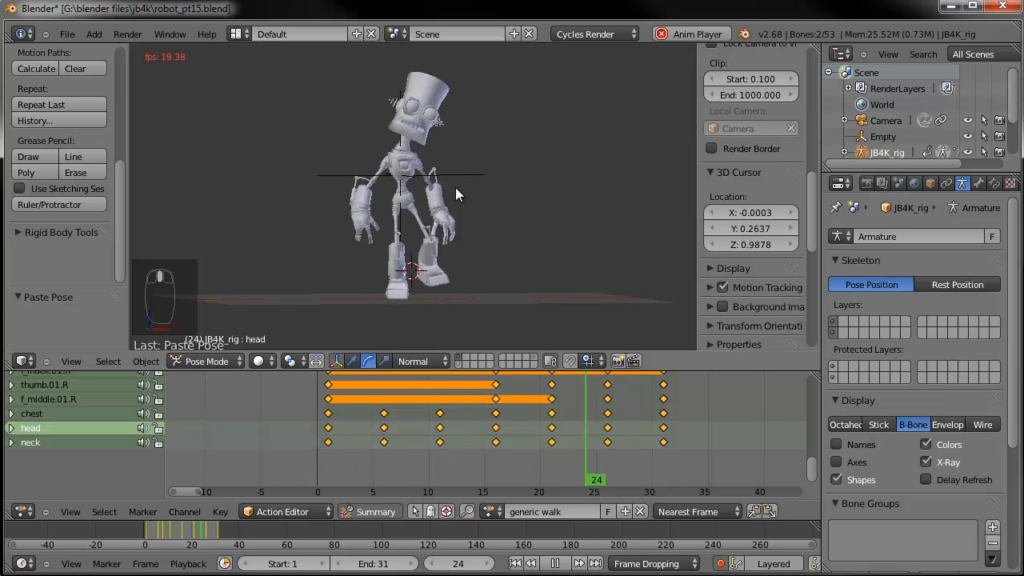
# Stop playback, go back to frame 1 and make the rig layer visible again
pyautogui.click(555, 564)
pyautogui.click(527, 564)
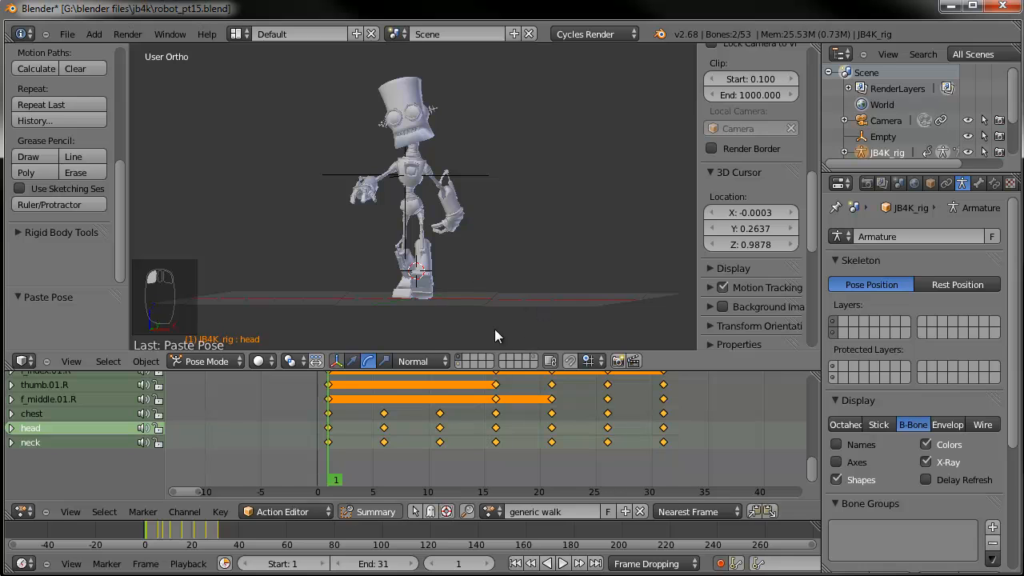
pyautogui.keyDown('shift'); pyautogui.click(458, 364); pyautogui.keyUp('shift')
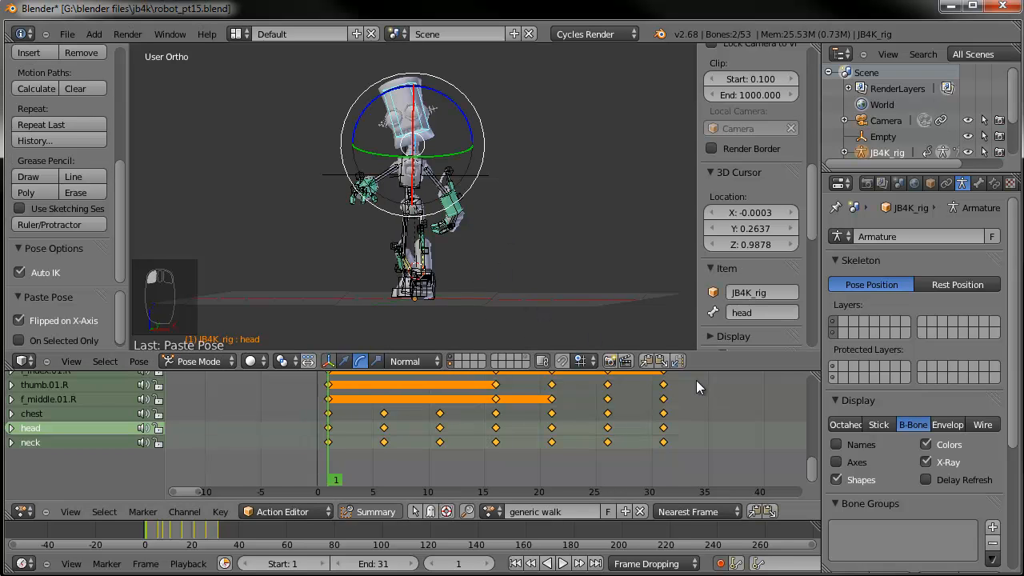
# Flip the neck and head poses back to their opposite side at frames 1, 6 and 11 with mirrored copies
pyautogui.click(647, 362)
pyautogui.click(677, 361)
pyautogui.click(386, 421)
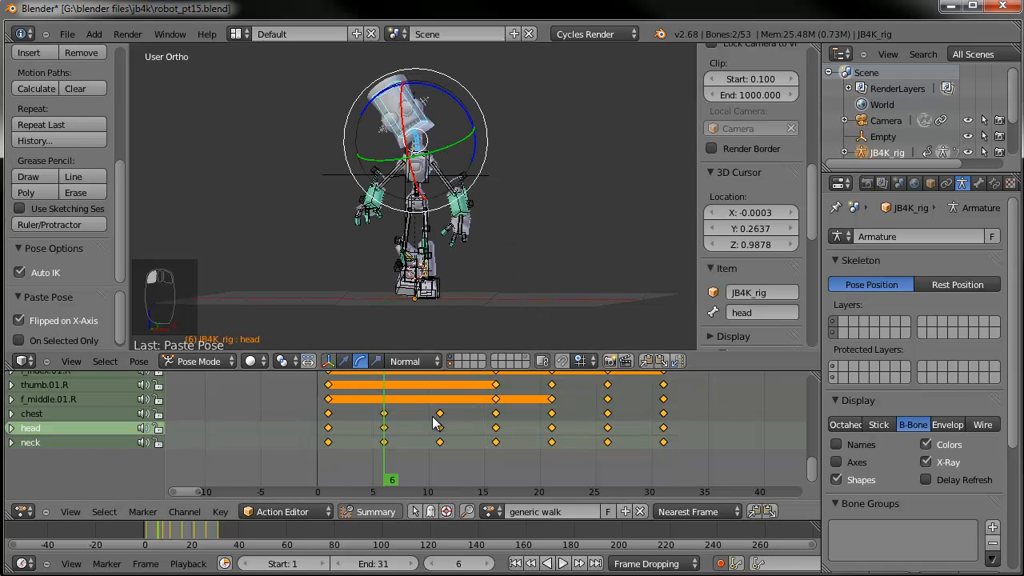
pyautogui.click(647, 362)
pyautogui.click(677, 362)
pyautogui.click(441, 444)
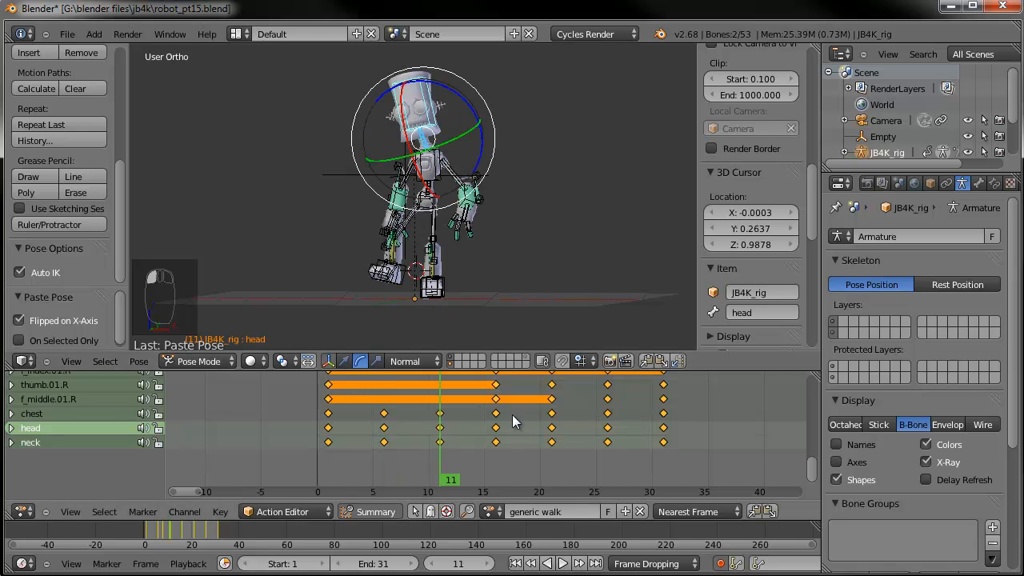
pyautogui.click(676, 361)
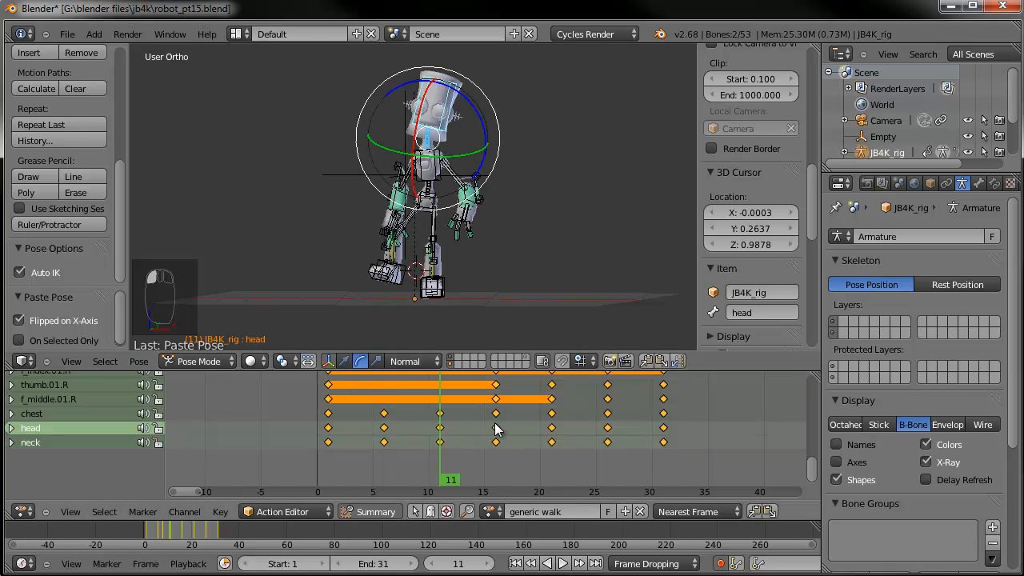
# Flip the neck and head poses back to their opposite side at frames 16, 21, 26 and 31
pyautogui.click(496, 428)
pyautogui.click(677, 361)
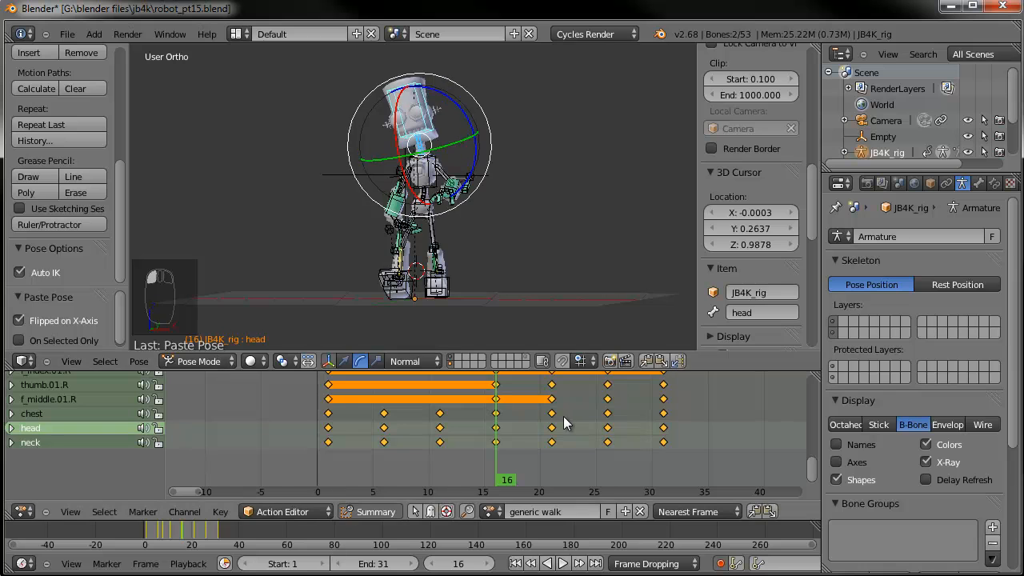
pyautogui.click(552, 427)
pyautogui.click(677, 362)
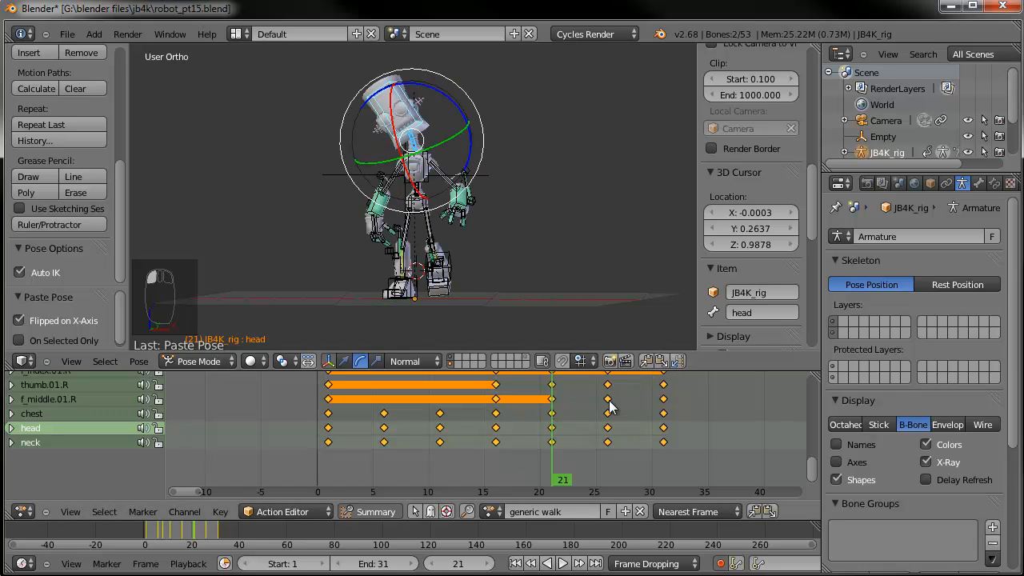
pyautogui.click(607, 417)
pyautogui.click(647, 361)
pyautogui.click(676, 362)
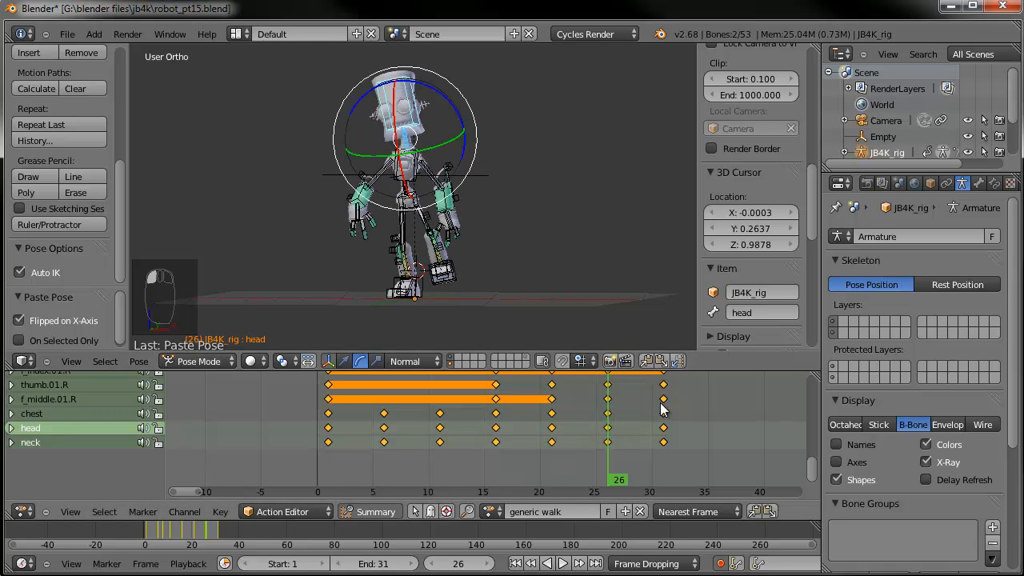
pyautogui.click(664, 413)
pyautogui.click(677, 362)
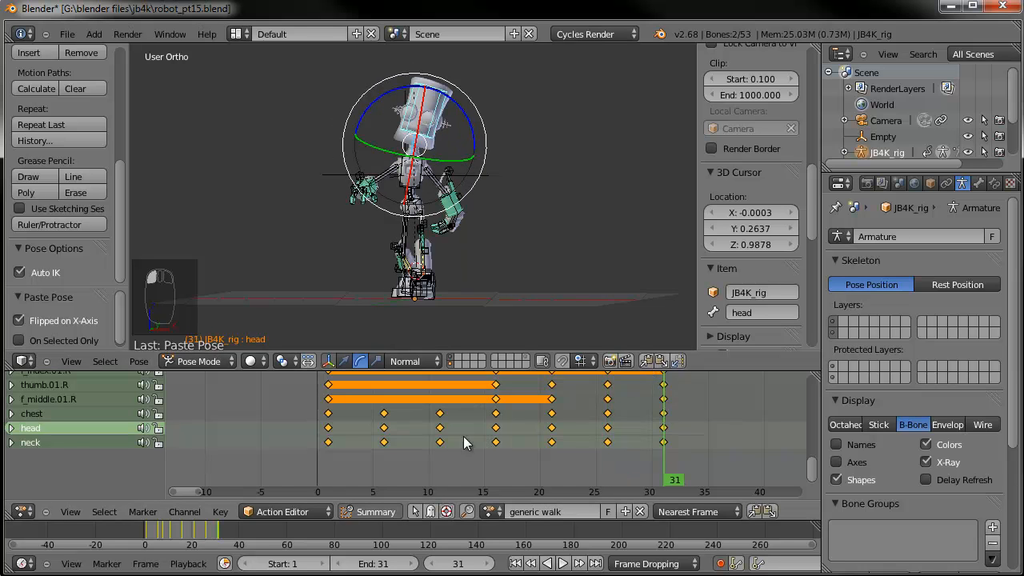
# Adjust the head tilt at frame 6 and paste that neck and head pose mirrored at frame 21
pyautogui.moveTo(386, 446)
pyautogui.mouseDown()
pyautogui.moveTo(333, 449)
pyautogui.moveTo(380, 451)
pyautogui.mouseUp()
pyautogui.rightClick(465, 105)
pyautogui.moveTo(481, 108)
pyautogui.mouseDown()
pyautogui.moveTo(472, 95)
pyautogui.moveTo(464, 116)
pyautogui.mouseUp()
pyautogui.rightClick(420, 137)
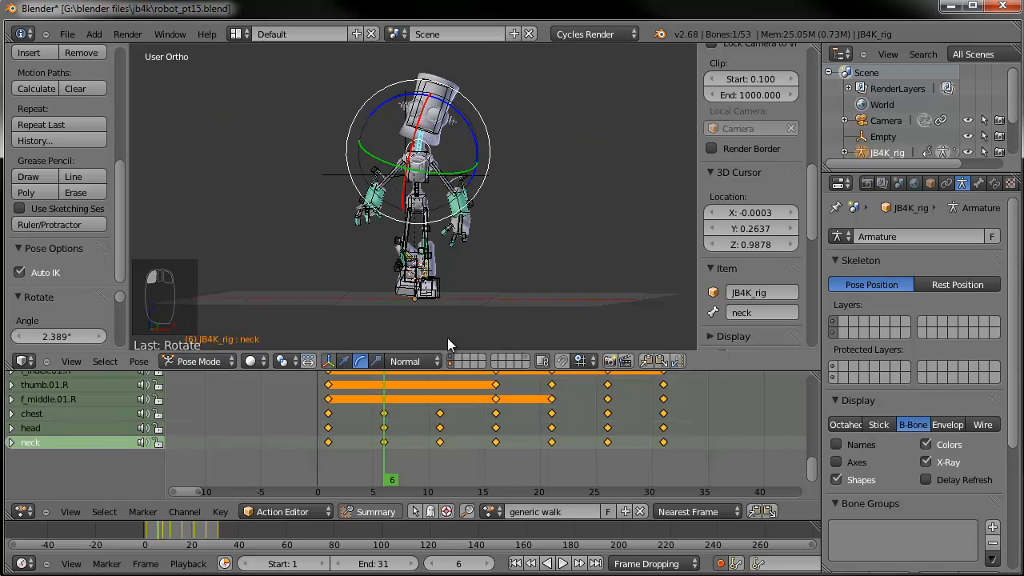
pyautogui.keyDown('shift'); pyautogui.rightClick(446, 111); pyautogui.keyUp('shift')
pyautogui.click(644, 362)
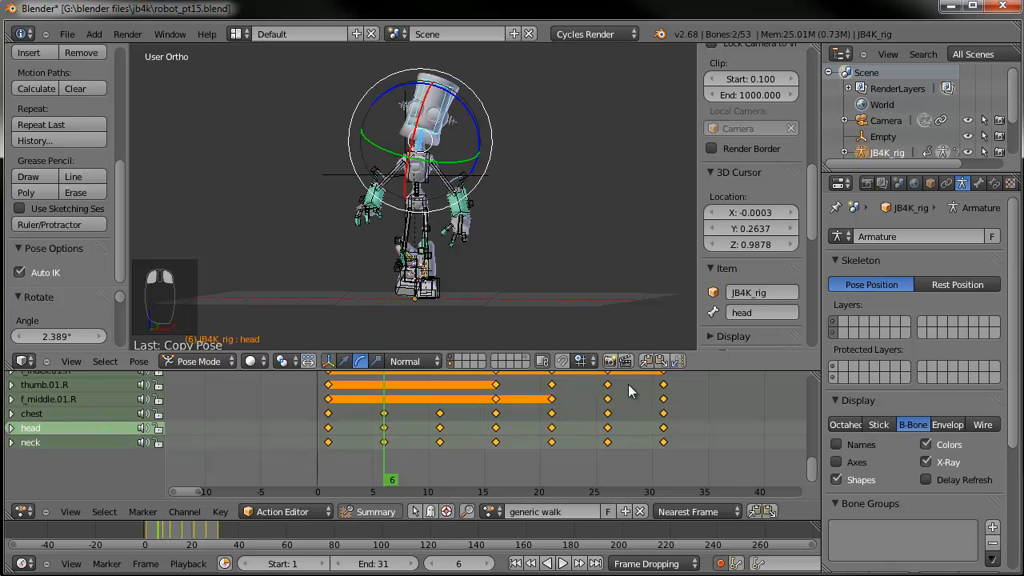
pyautogui.moveTo(393, 428); pyautogui.dragTo(549, 436)
pyautogui.click(677, 360)
# Play the walk cycle with the rig layer hidden and examine the adjusted head sway
pyautogui.moveTo(344, 430); pyautogui.dragTo(315, 445)
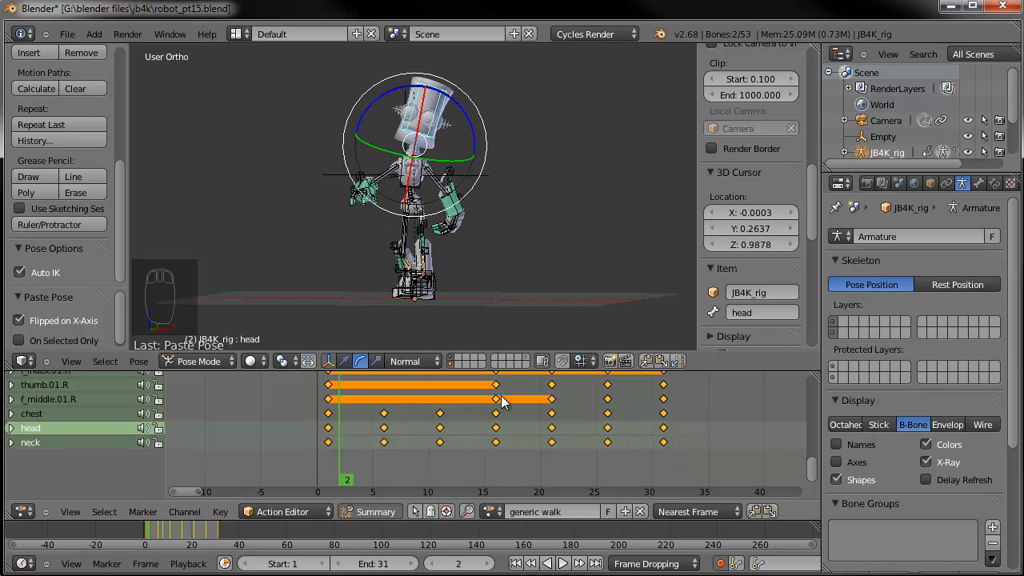
pyautogui.click(453, 365)
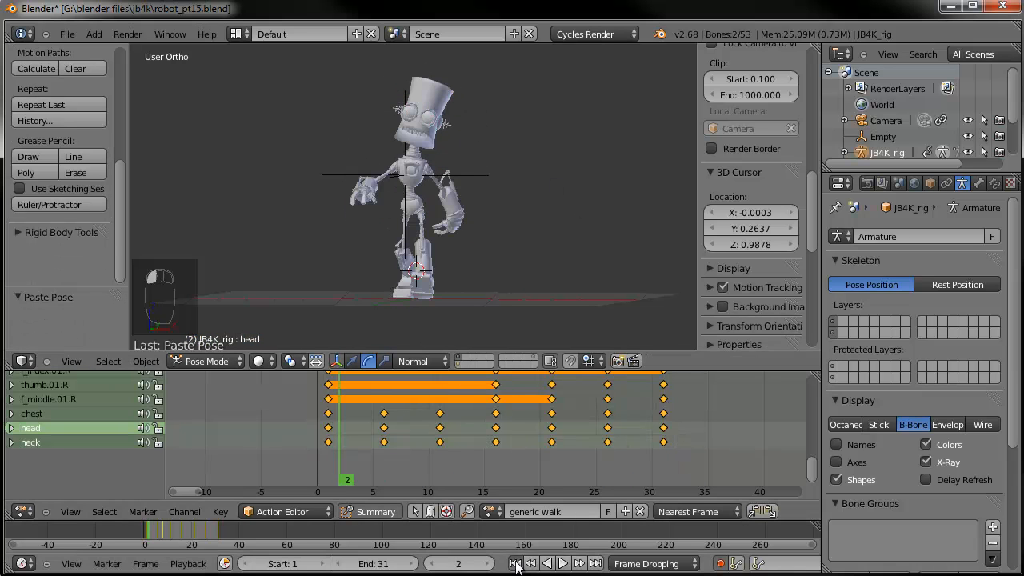
pyautogui.click(565, 564)
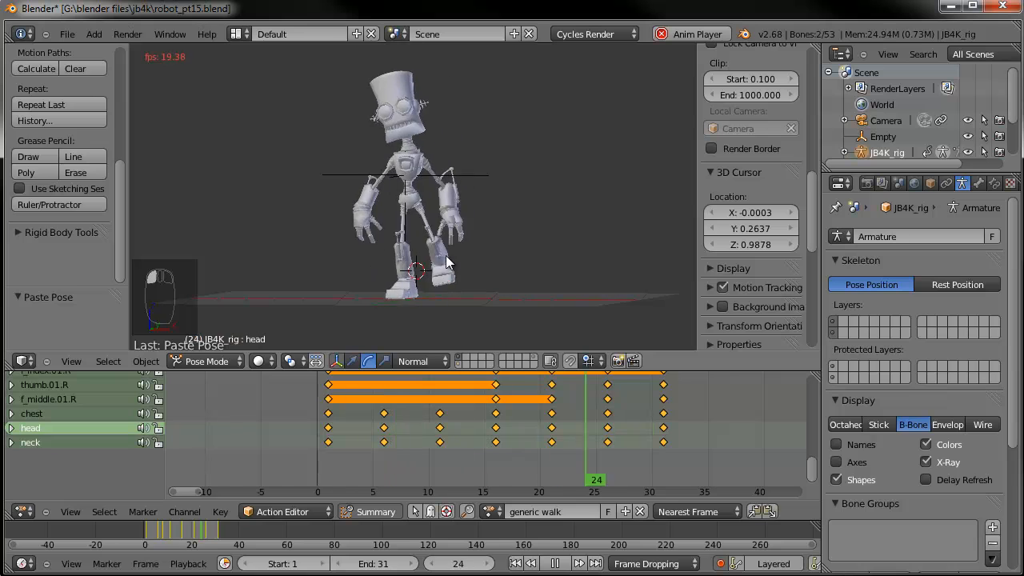
pyautogui.press('Escape')
# Show the rig layer and, from the front, rotate the neck and head upright at frames 1 and 16
pyautogui.press('KP_1')
pyautogui.scroll(3, 375, 176)
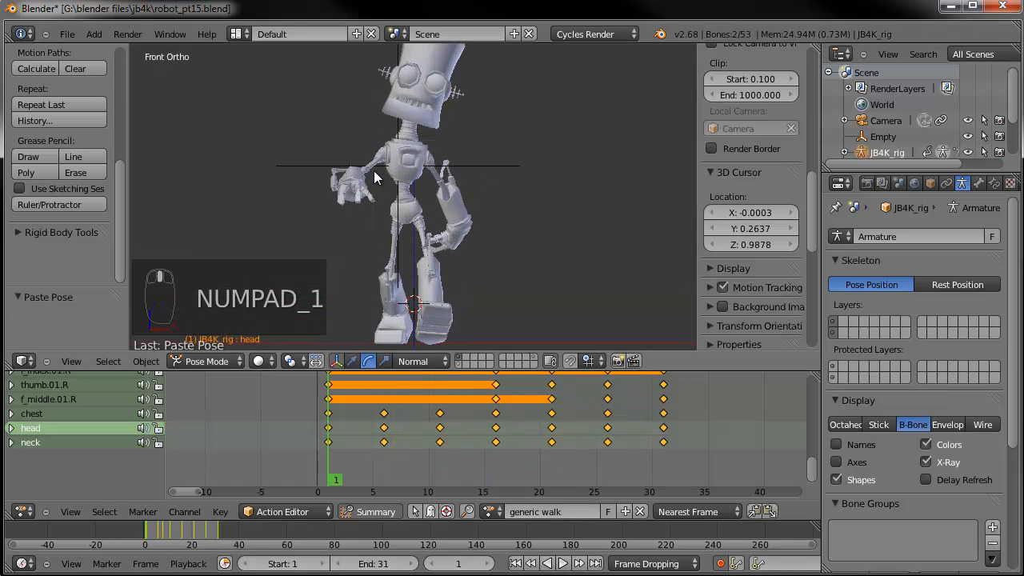
pyautogui.keyDown('shift'); pyautogui.click(459, 365); pyautogui.keyUp('shift')
pyautogui.click(329, 432)
pyautogui.moveTo(330, 439)
pyautogui.mouseDown()
pyautogui.moveTo(402, 440)
pyautogui.moveTo(330, 440)
pyautogui.mouseUp()
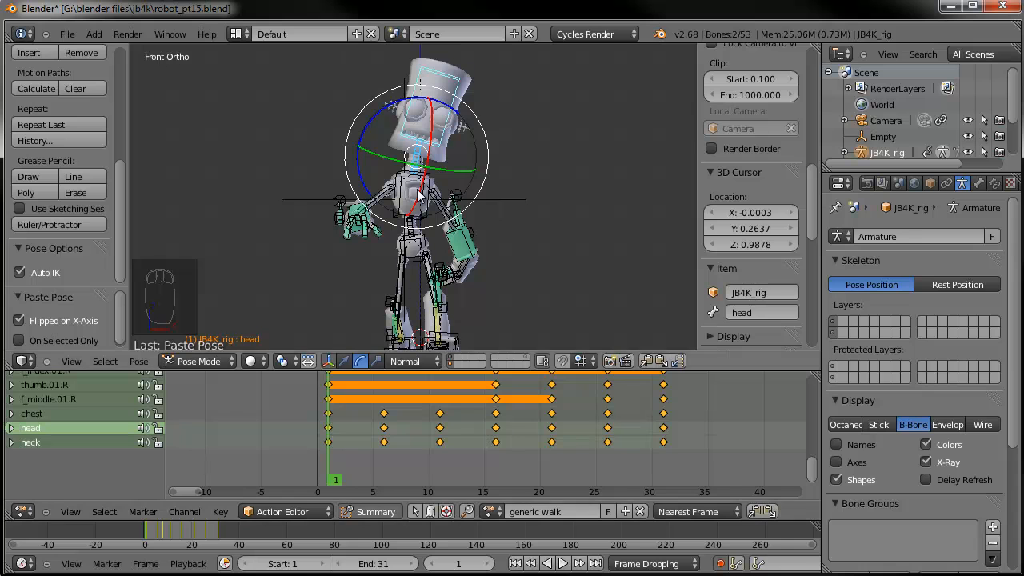
pyautogui.moveTo(392, 104); pyautogui.dragTo(373, 109)
pyautogui.moveTo(364, 450); pyautogui.dragTo(499, 454)
pyautogui.moveTo(462, 109); pyautogui.dragTo(475, 123)
# Copy the neck and head pose from frame 1 to frame 31 without mirroring
pyautogui.moveTo(331, 450)
pyautogui.mouseDown()
pyautogui.moveTo(584, 438)
pyautogui.moveTo(329, 436)
pyautogui.moveTo(551, 427)
pyautogui.moveTo(646, 436)
pyautogui.moveTo(332, 445)
pyautogui.mouseUp()
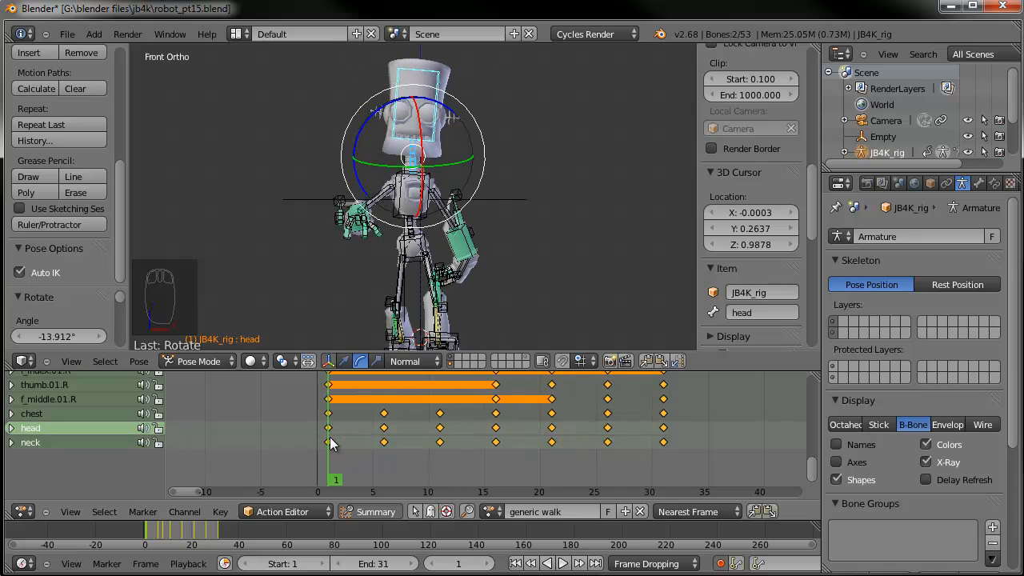
pyautogui.click(664, 424)
pyautogui.click(662, 362)
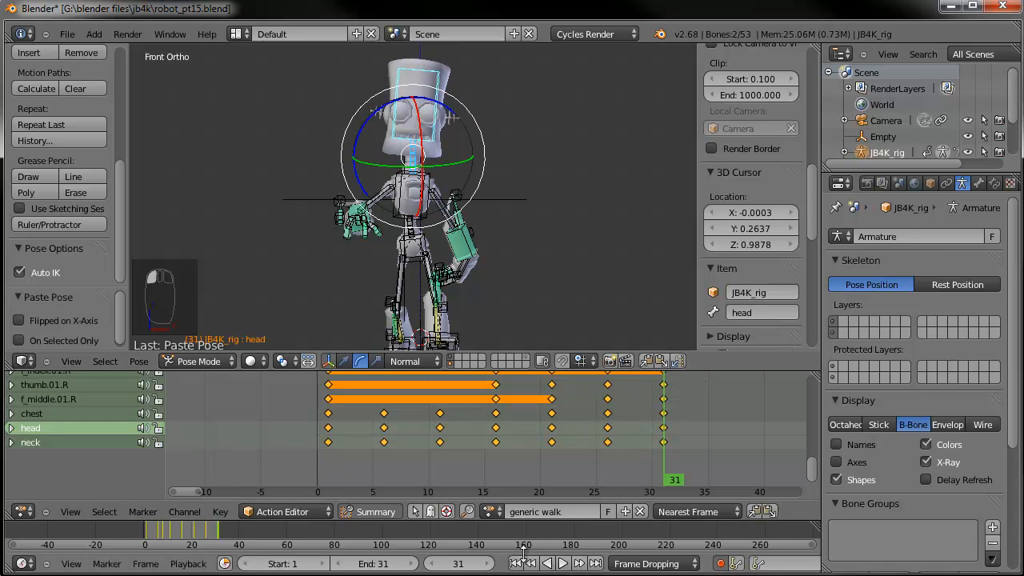
# Play the animation with the rig layer hidden and examine the walk from the front and side
pyautogui.click(563, 564)
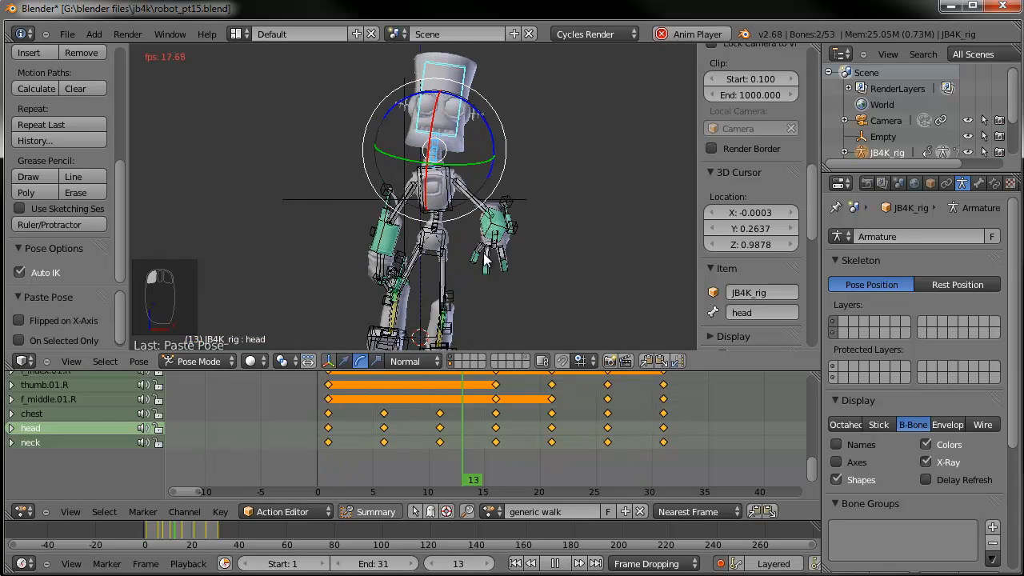
pyautogui.click(453, 358)
pyautogui.scroll(-3, 452, 258)
pyautogui.moveTo(448, 230); pyautogui.dragTo(339, 197, button='middle')
pyautogui.moveTo(489, 201); pyautogui.dragTo(466, 204, button='middle')
pyautogui.scroll(2, 408, 204)
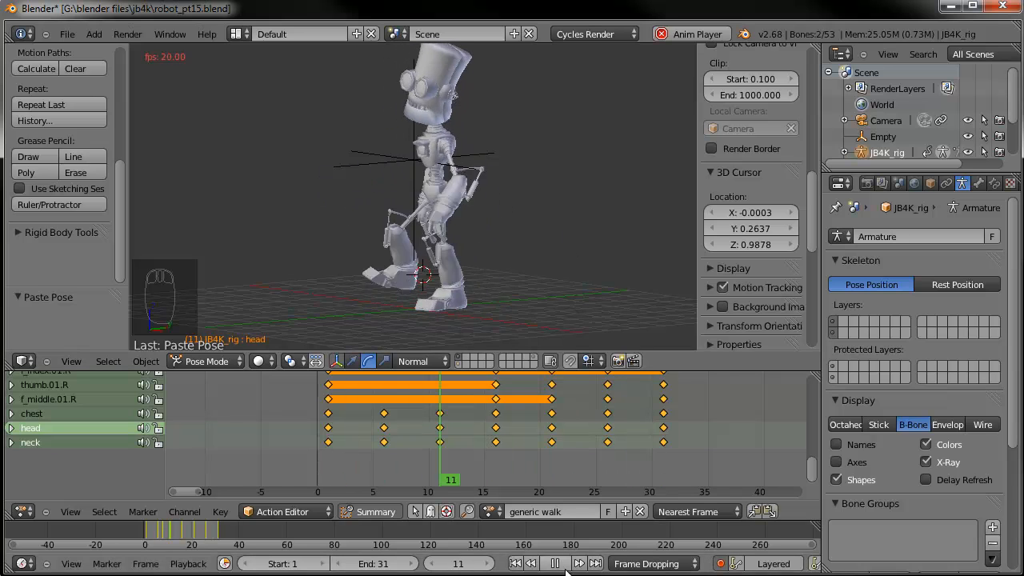
pyautogui.press('Escape')
# Save the Blender file
pyautogui.moveTo(514, 200); pyautogui.dragTo(496, 214, button='middle')
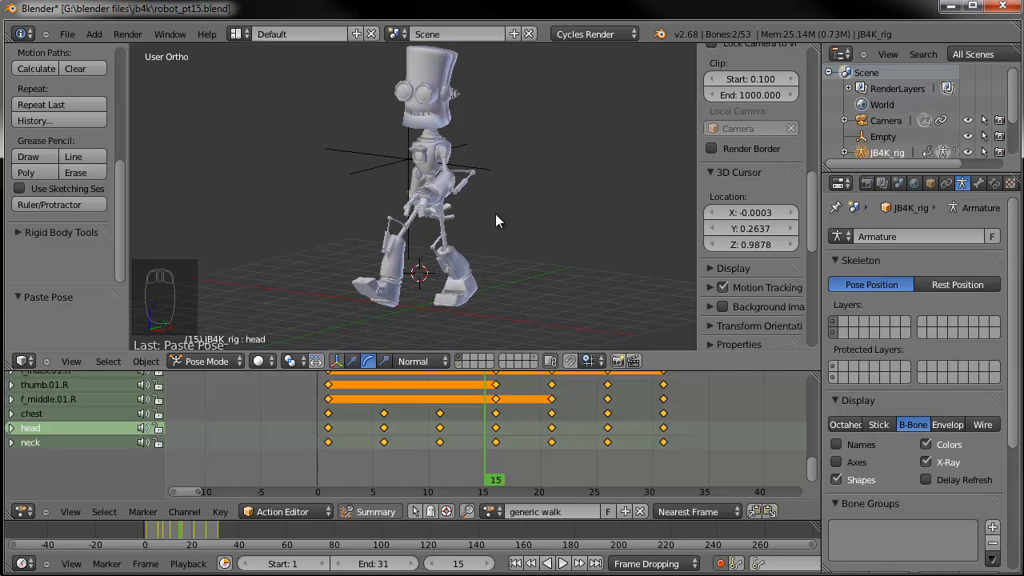
pyautogui.click(67, 33)
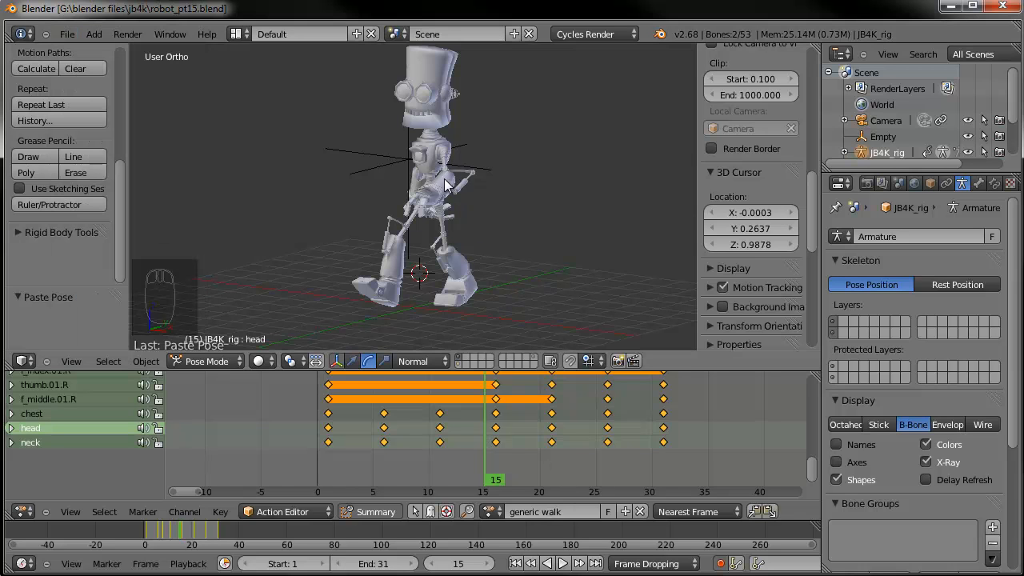
pyautogui.moveTo(491, 193); pyautogui.dragTo(427, 188, button='middle')
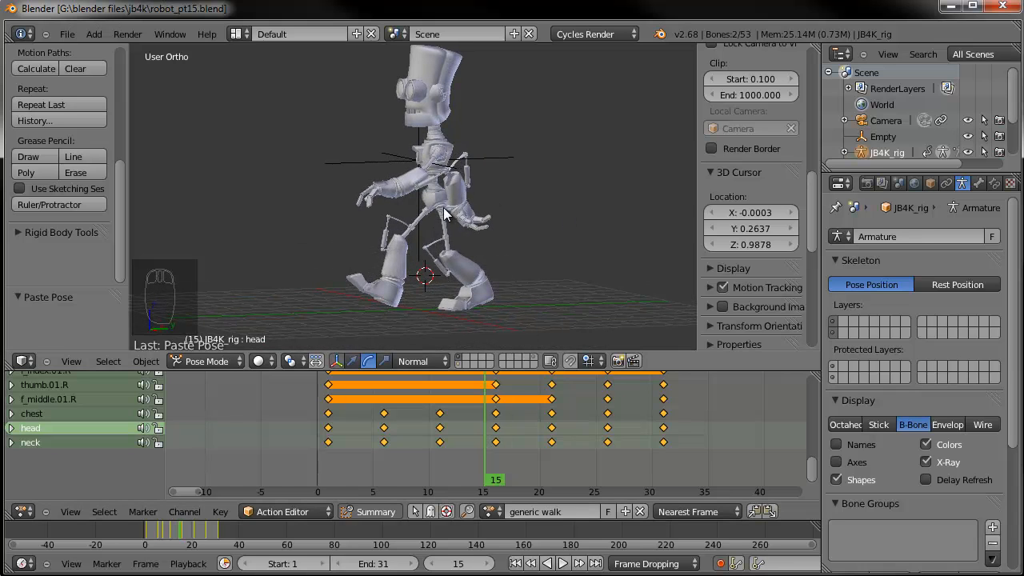
# Duplicate the current action as a new one named "proud walk" and show the rig layer at frame 1
pyautogui.click(626, 511)
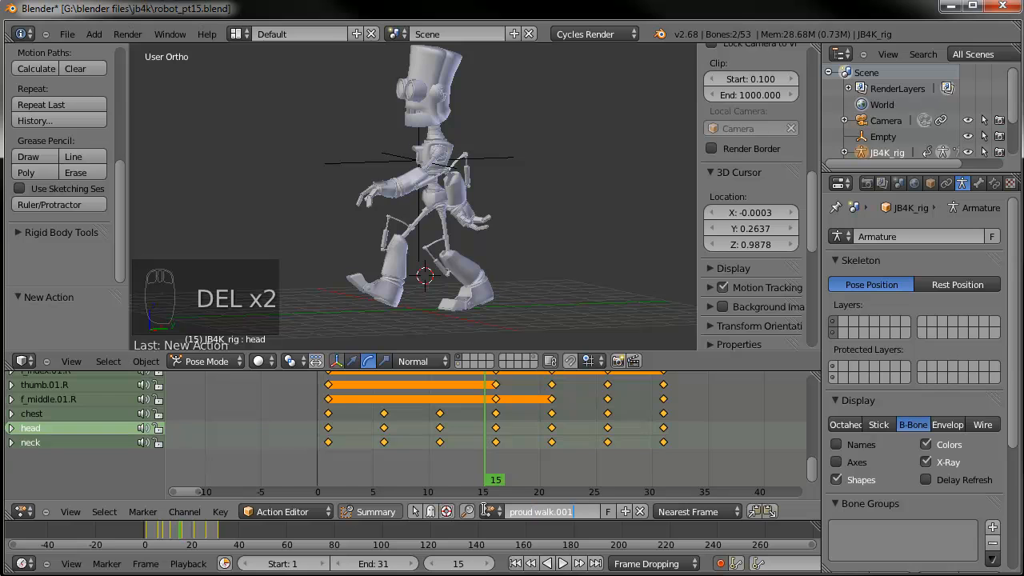
pyautogui.press('BackSpace')
pyautogui.press('BackSpace')
pyautogui.press('BackSpace')
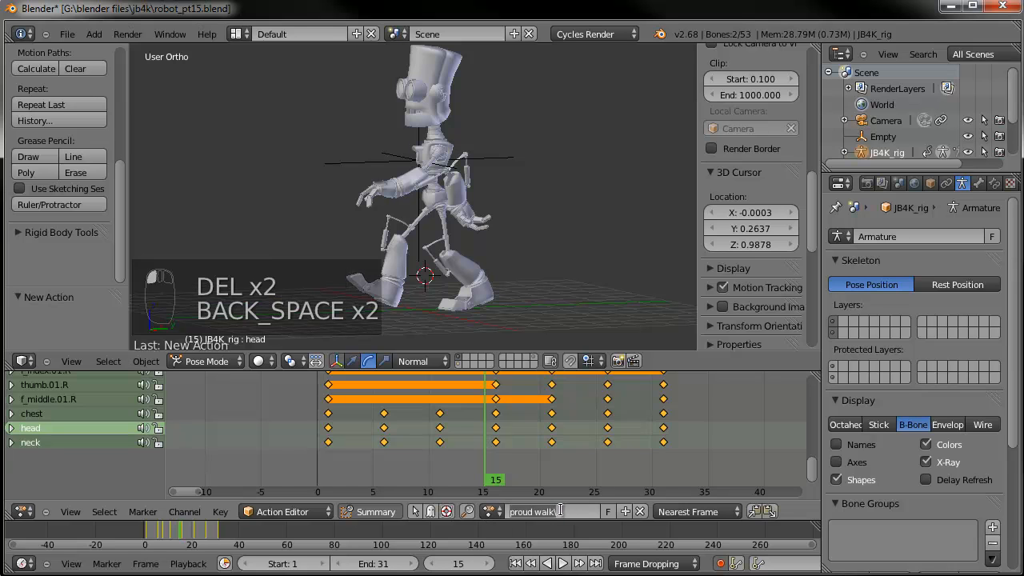
pyautogui.click(516, 563)
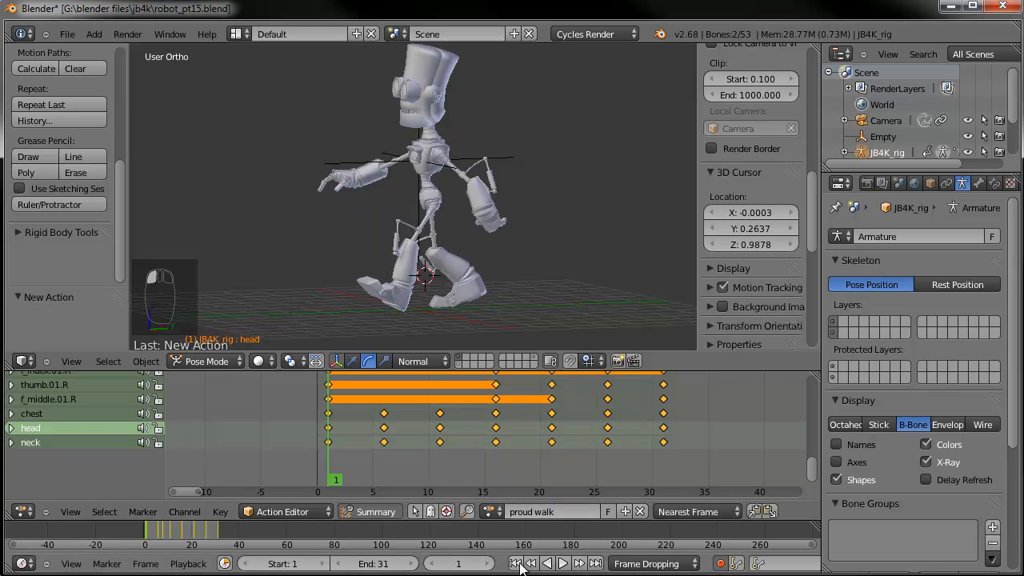
pyautogui.keyDown('shift'); pyautogui.click(458, 366); pyautogui.keyUp('shift')
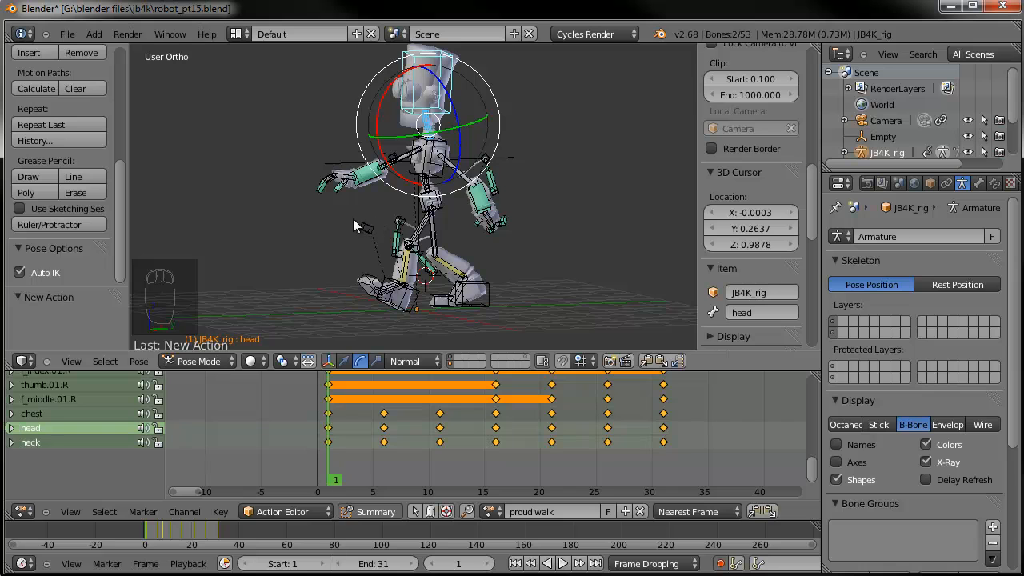
# Curl the right hand's middle finger, rotating its base bone about 41° and its second bone about 28.7°
pyautogui.moveTo(359, 229); pyautogui.dragTo(421, 263, button='middle')
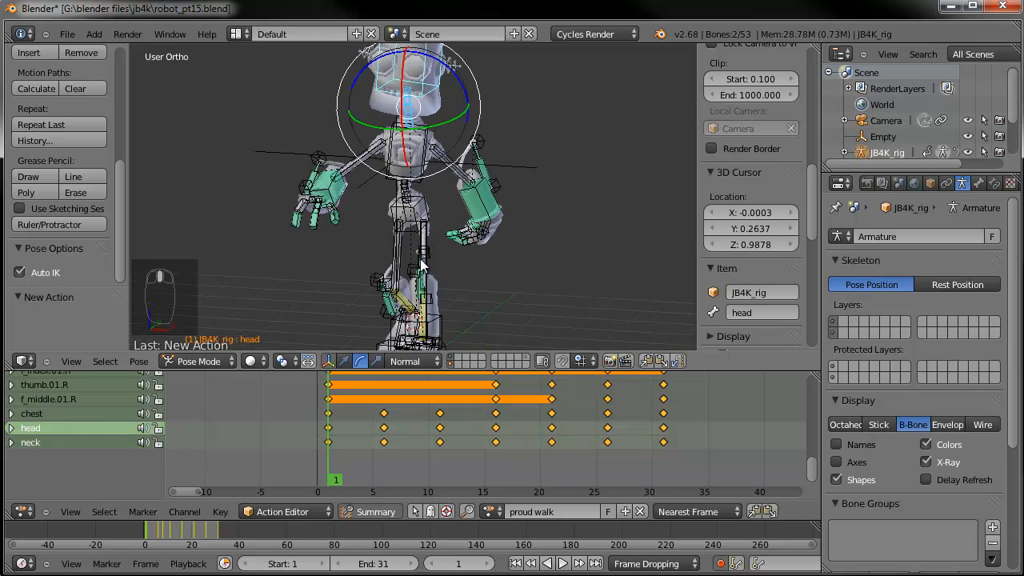
pyautogui.scroll(3, 400, 252)
pyautogui.keyDown('shift'); pyautogui.moveTo(354, 238); pyautogui.dragTo(504, 252, button='middle'); pyautogui.keyUp('shift')
pyautogui.moveTo(408, 232)
pyautogui.mouseDown(button='middle')
pyautogui.moveTo(328, 220)
pyautogui.moveTo(414, 230)
pyautogui.mouseUp(button='middle')
pyautogui.rightClick(328, 221)
pyautogui.scroll(3, 413, 230)
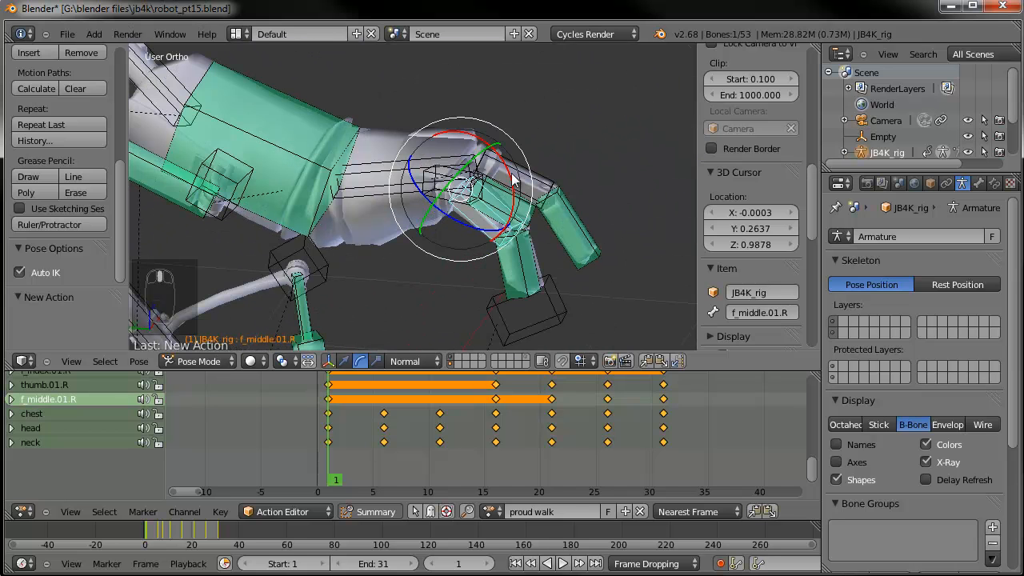
pyautogui.press('r')
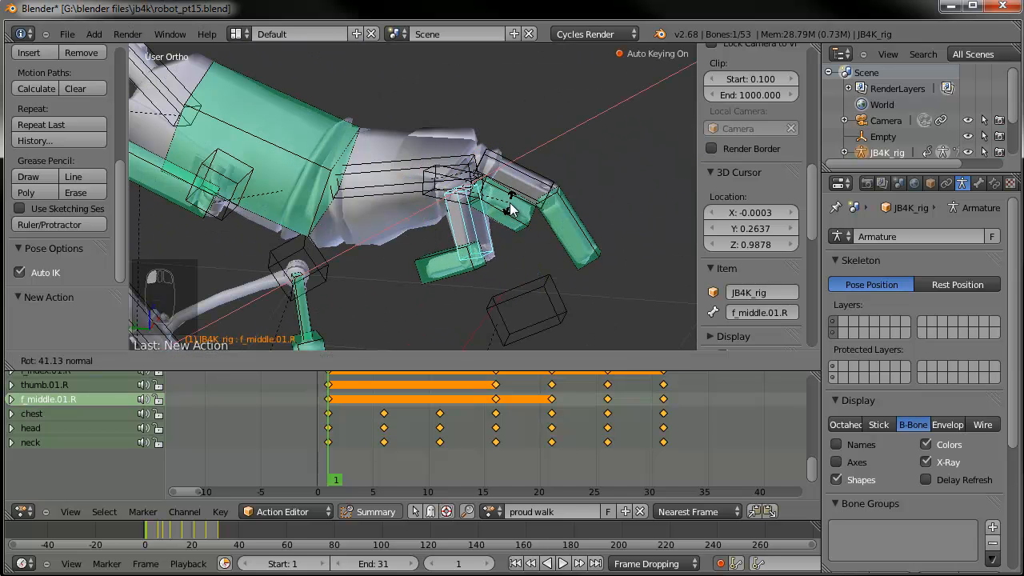
pyautogui.click(510, 203)
pyautogui.rightClick(446, 276)
pyautogui.moveTo(507, 213); pyautogui.dragTo(512, 236)
pyautogui.moveTo(512, 236); pyautogui.dragTo(512, 236)
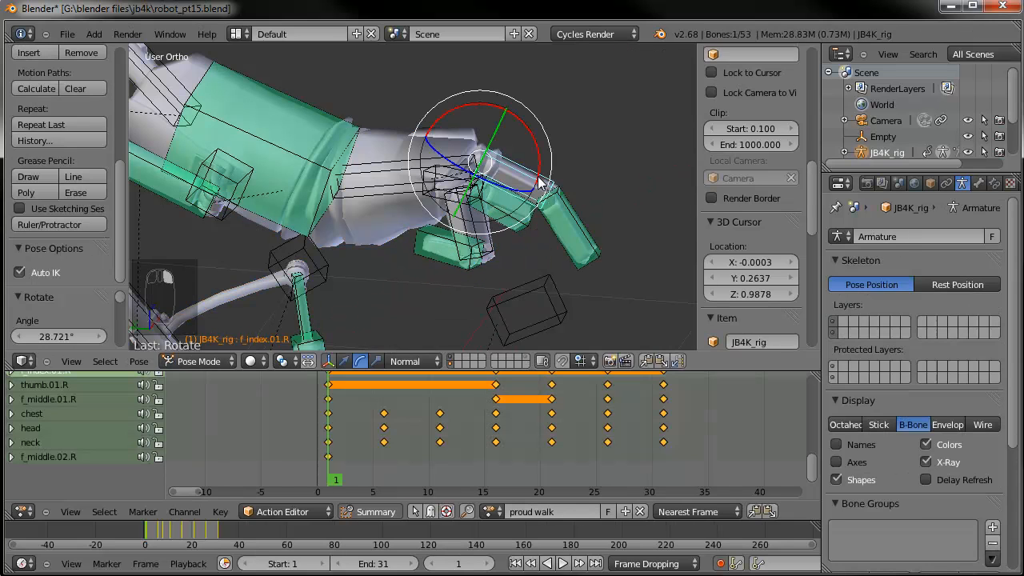
# Curl the right hand's index finger, rotating its base bone and bending its second bone about 16.4°
pyautogui.moveTo(533, 141); pyautogui.dragTo(556, 189)
pyautogui.moveTo(555, 181); pyautogui.dragTo(432, 252, button='middle')
pyautogui.rightClick(400, 268)
pyautogui.moveTo(364, 202); pyautogui.dragTo(387, 203)
pyautogui.rightClick(388, 200)
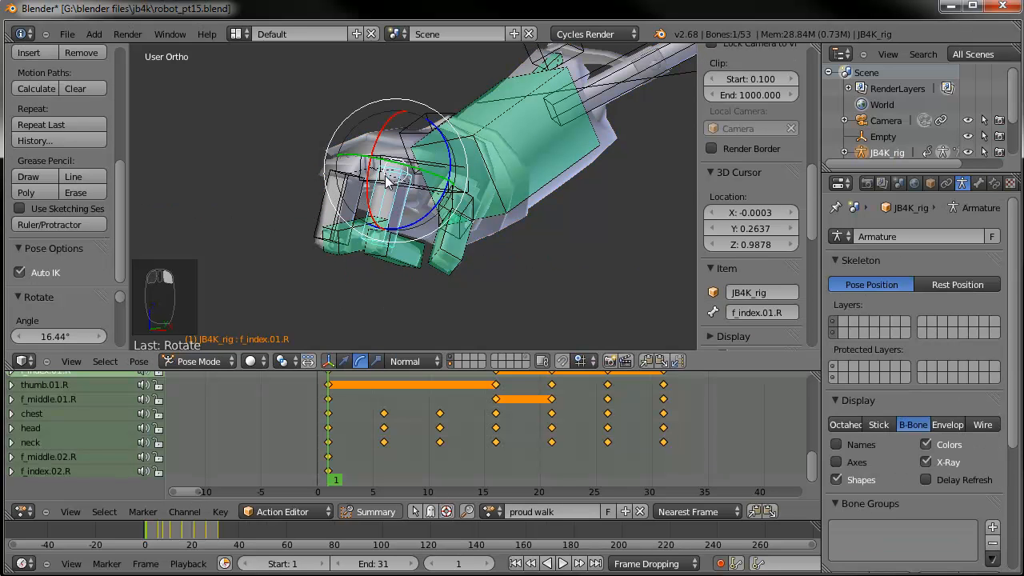
pyautogui.moveTo(369, 176); pyautogui.dragTo(367, 183)
# Fold the right thumb's base bone inward, rotating it about 41° and about -21° around another axis
pyautogui.rightClick(452, 206)
pyautogui.rightClick(461, 205)
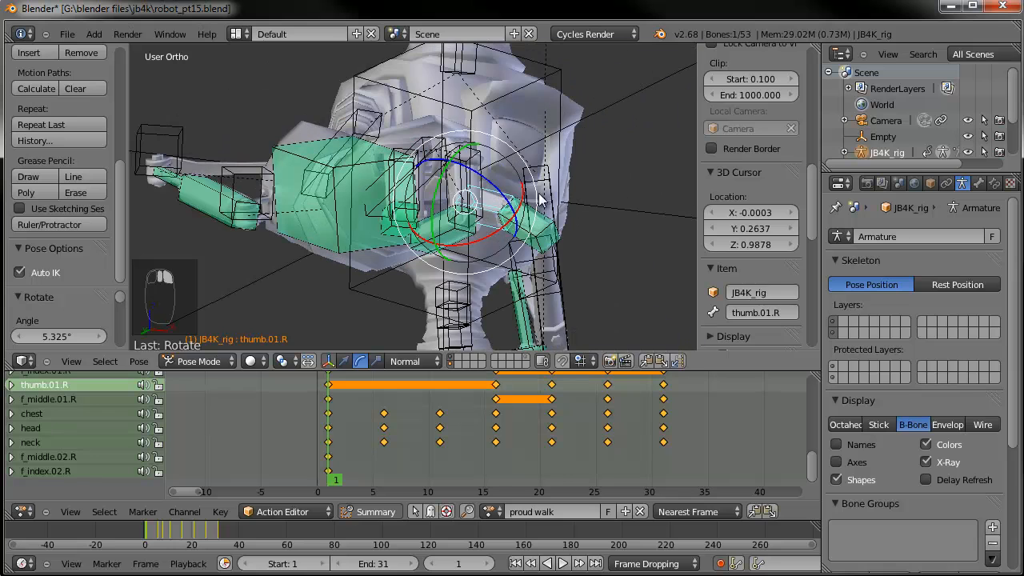
pyautogui.press('r')
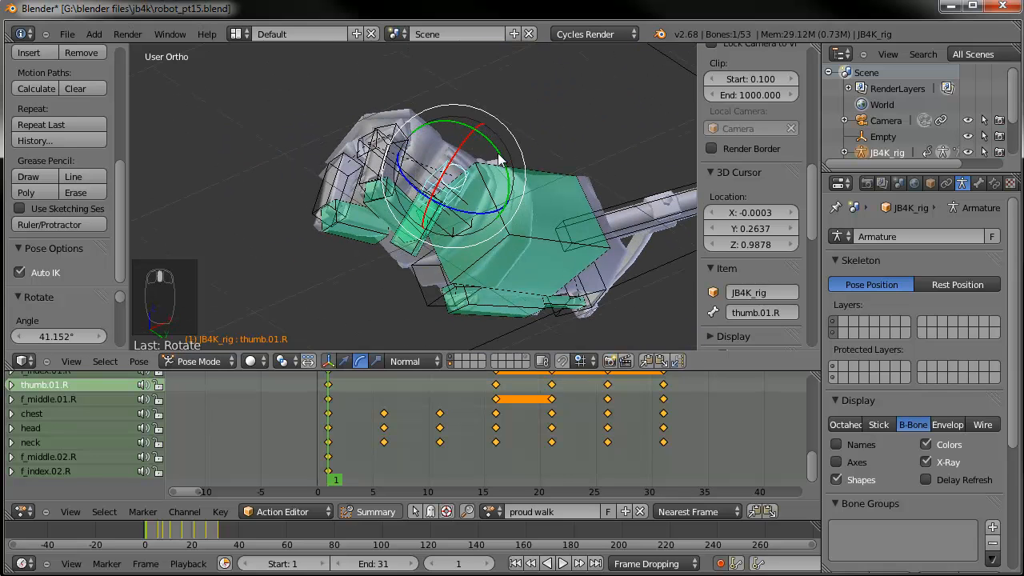
pyautogui.moveTo(497, 160); pyautogui.dragTo(496, 166)
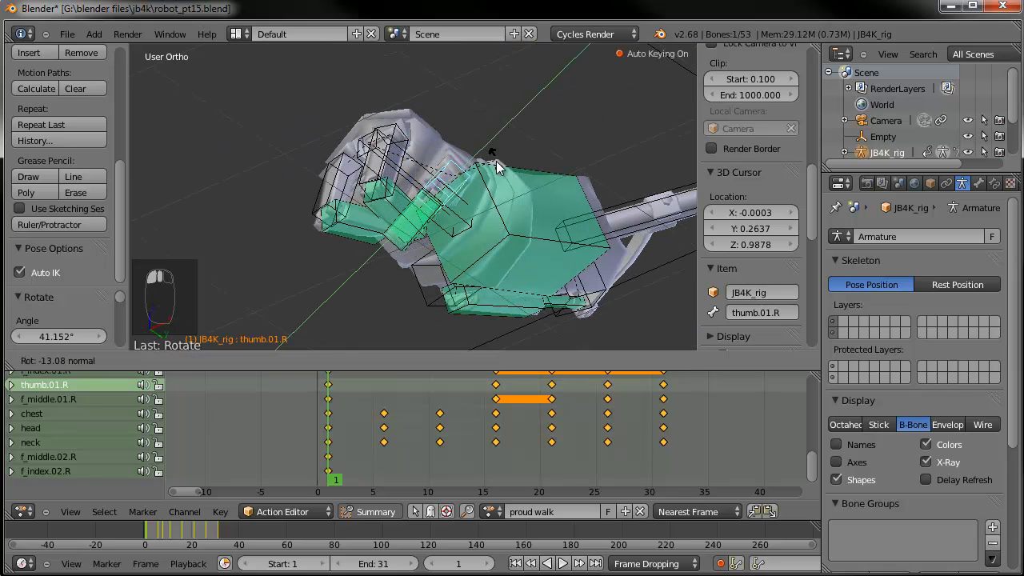
pyautogui.click(497, 172)
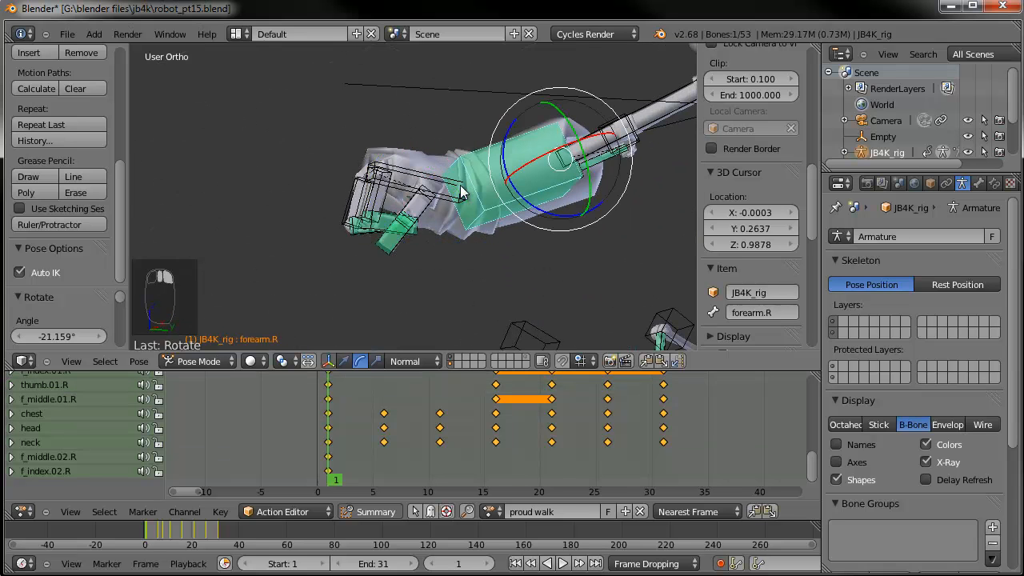
# Rotate the right hand bone about -23.9° at frame 1
pyautogui.moveTo(415, 153)
pyautogui.mouseDown()
pyautogui.moveTo(418, 207)
pyautogui.moveTo(393, 204)
pyautogui.moveTo(384, 158)
pyautogui.moveTo(397, 158)
pyautogui.mouseUp()
pyautogui.scroll(-5, 380, 250)
pyautogui.moveTo(399, 226); pyautogui.dragTo(454, 246, button='middle')
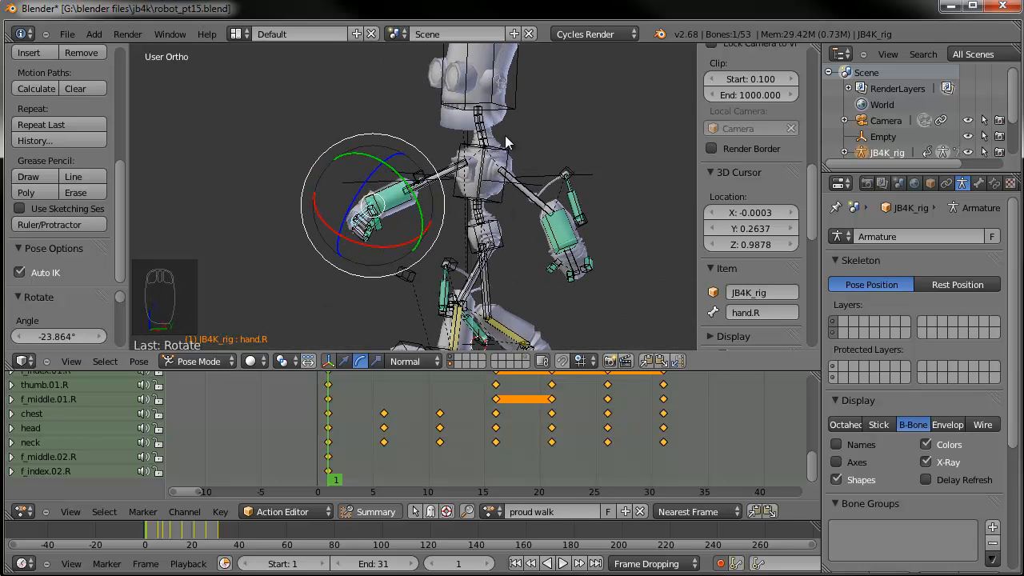
# Examine the closed right hand and the full frame 1 pose from both sides of the robot
pyautogui.scroll(-4, 452, 229)
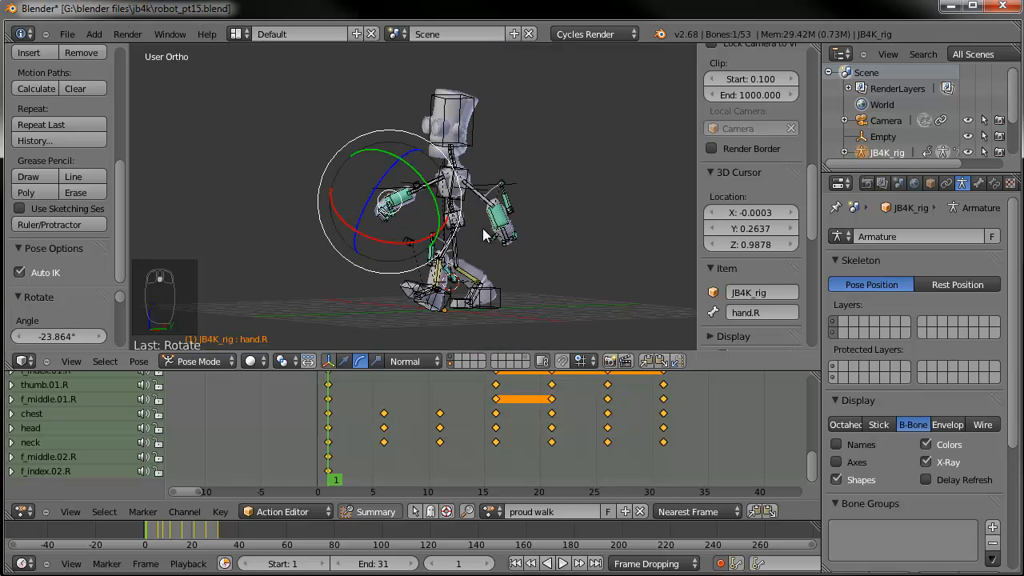
pyautogui.scroll(1, 482, 228)
pyautogui.keyDown('shift'); pyautogui.moveTo(501, 264); pyautogui.dragTo(493, 224, button='middle'); pyautogui.keyUp('shift')
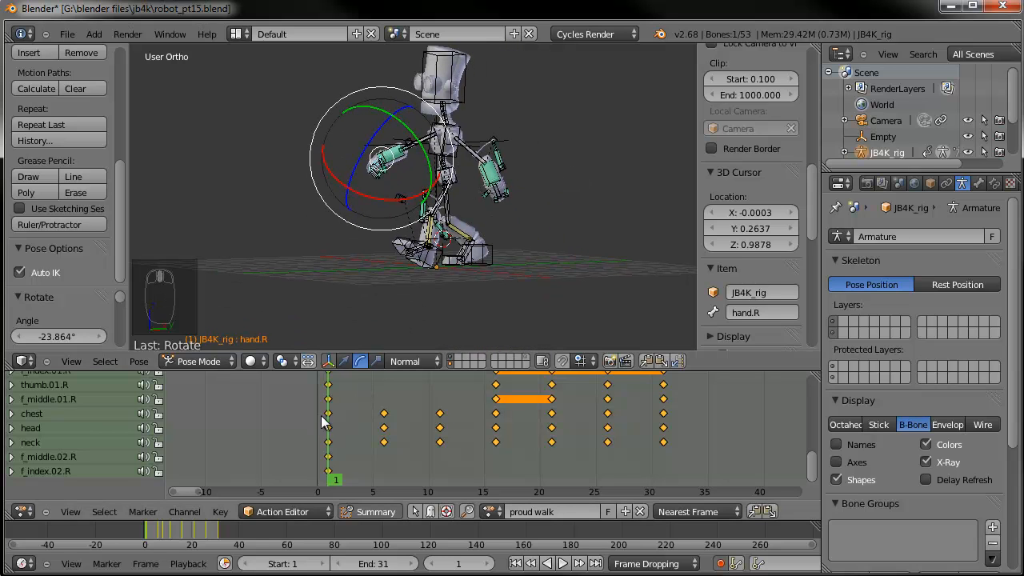
pyautogui.moveTo(332, 422)
pyautogui.mouseDown()
pyautogui.moveTo(523, 427)
pyautogui.moveTo(329, 425)
pyautogui.mouseUp()
pyautogui.moveTo(360, 200); pyautogui.dragTo(625, 210, button='middle')
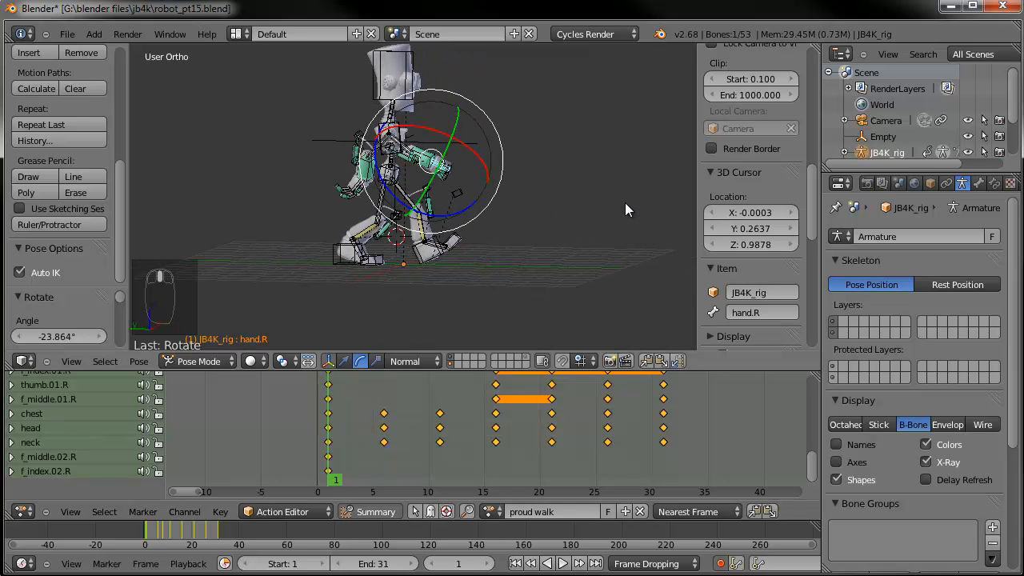
pyautogui.moveTo(546, 220); pyautogui.dragTo(547, 206, button='middle')
pyautogui.press('KP_3')
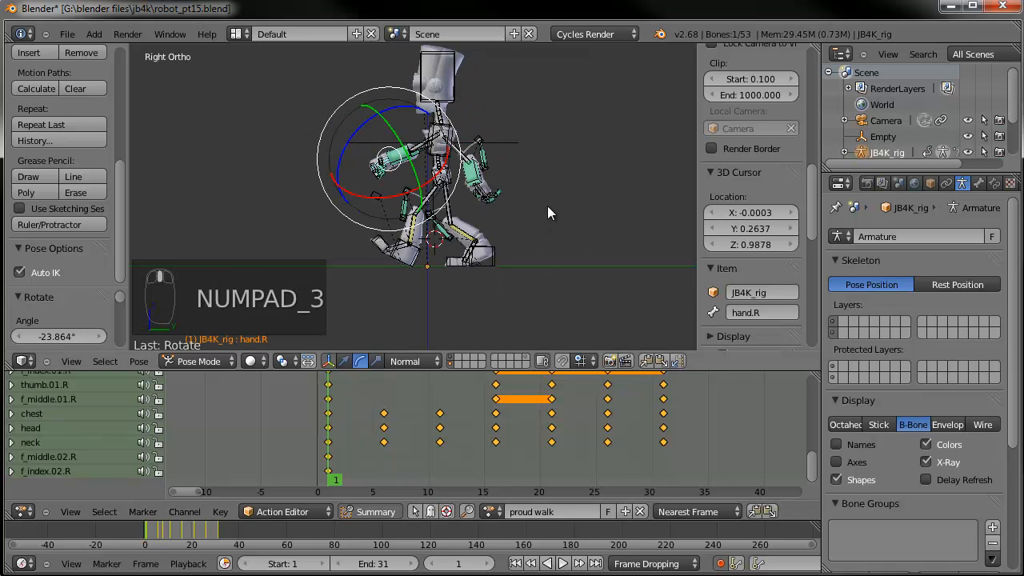
pyautogui.press('ctrl+KP_3')
pyautogui.press('ctrl+KP_1')
pyautogui.press('ctrl+KP_3')
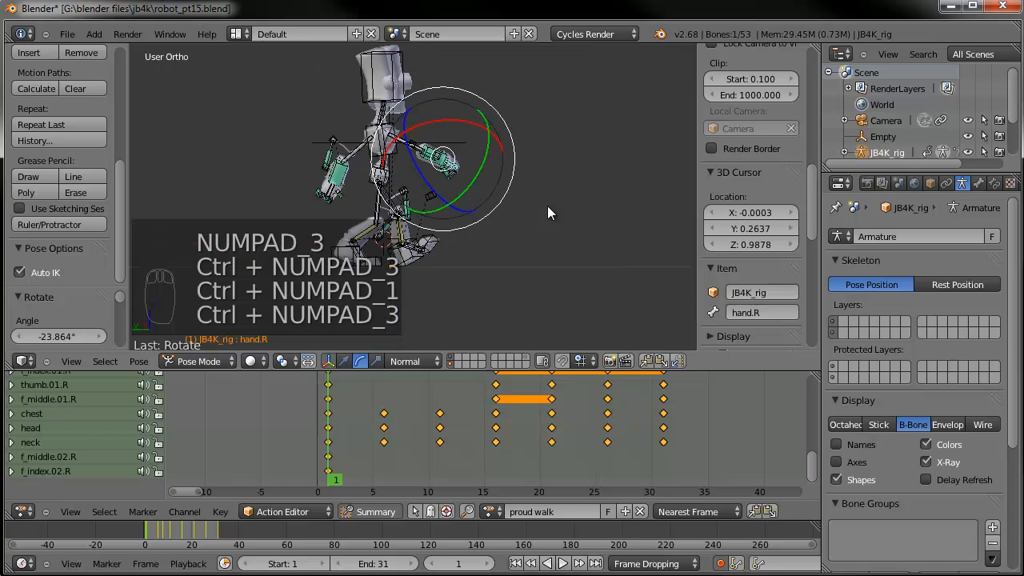
# Copy the pose of the right hand and its finger bones and paste it mirrored onto the left hand
pyautogui.scroll(6, 548, 205)
pyautogui.scroll(3, 497, 253)
pyautogui.press('a')
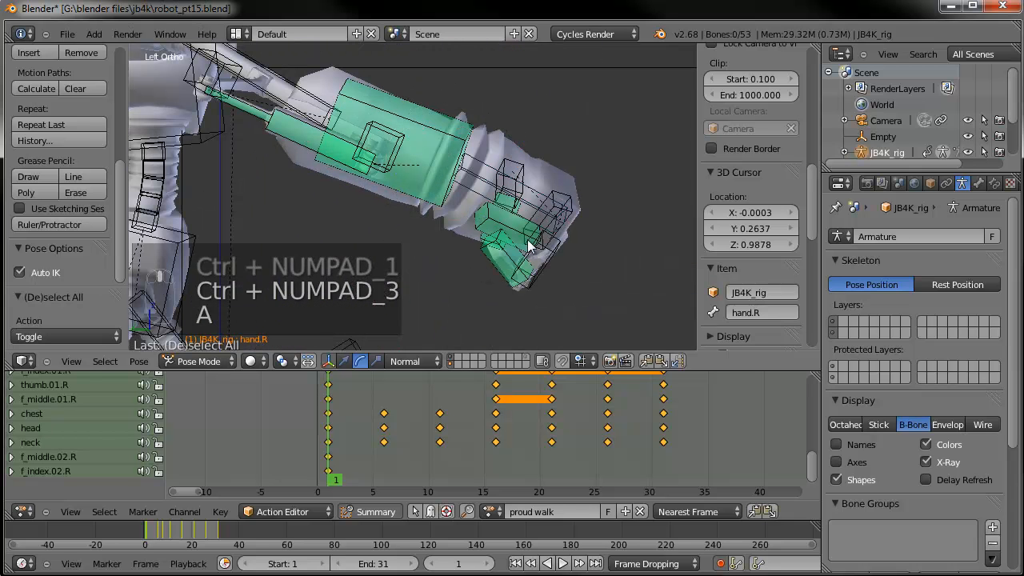
pyautogui.press('c')
pyautogui.moveTo(516, 222)
pyautogui.mouseDown()
pyautogui.moveTo(544, 224)
pyautogui.moveTo(551, 202)
pyautogui.mouseUp()
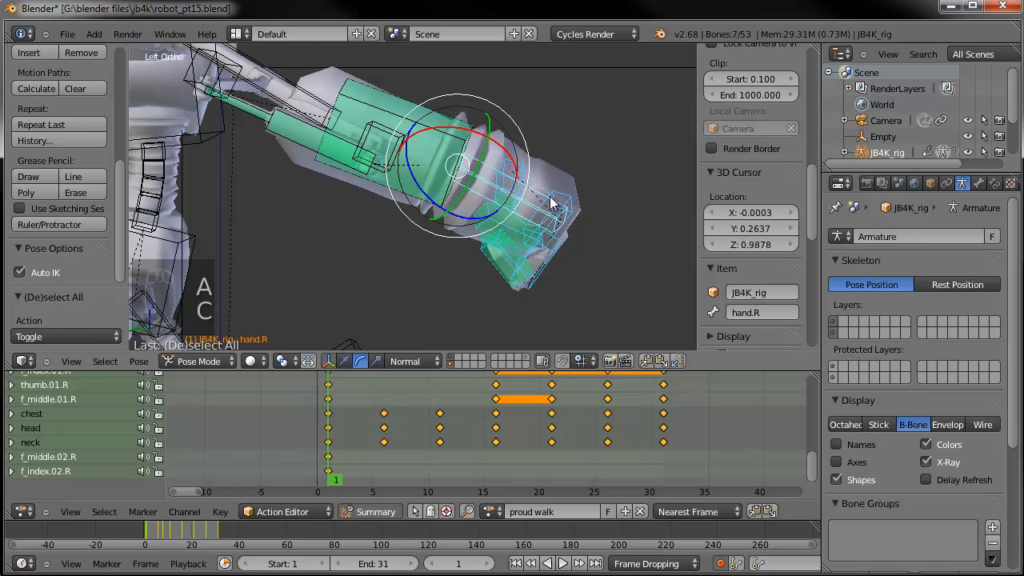
pyautogui.scroll(-8, 547, 208)
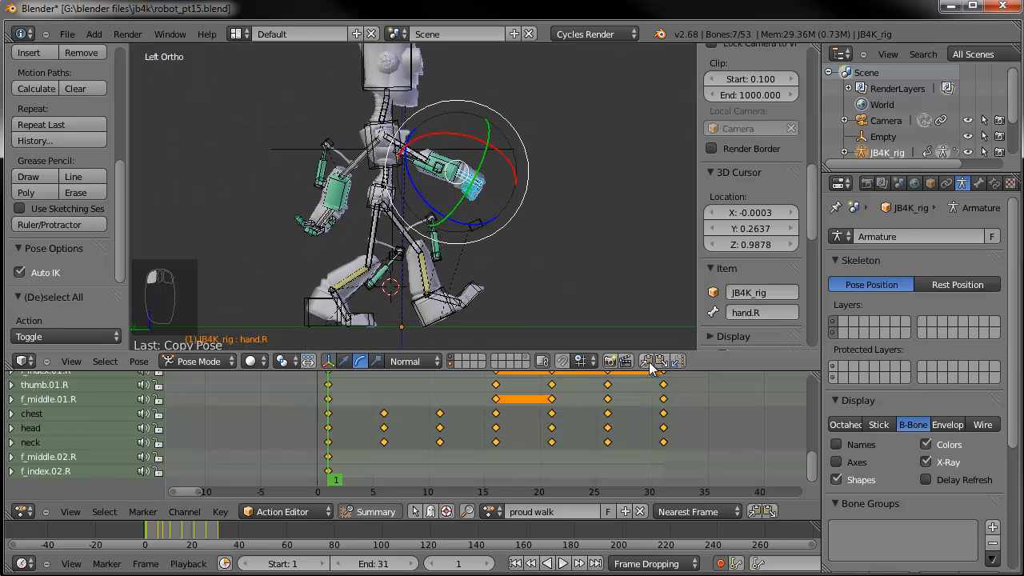
pyautogui.click(678, 361)
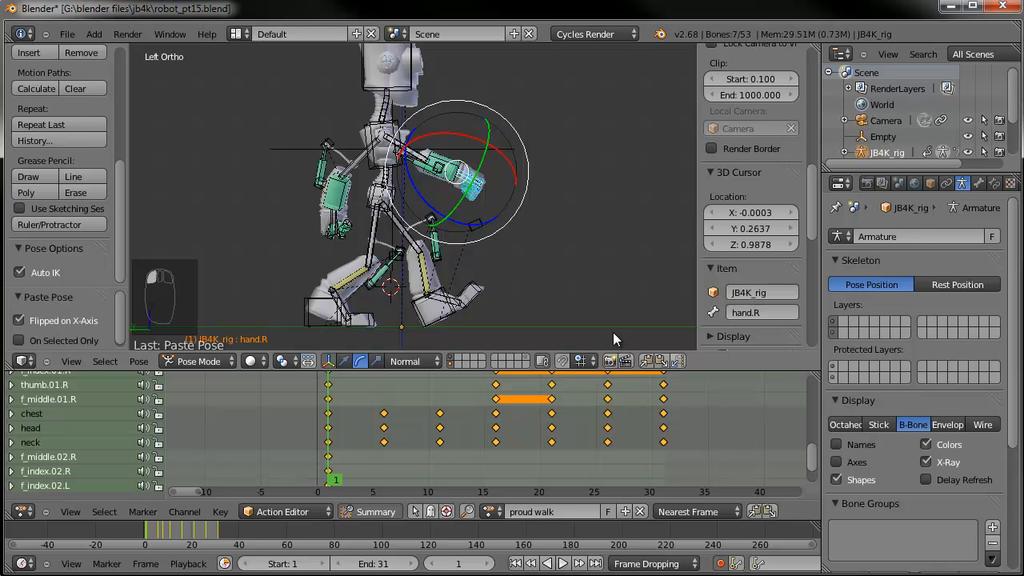
# Rotate the left hand bone about -19.5° at frame 1, plus a free trackball rotation of about -21° sideways
pyautogui.click(332, 225)
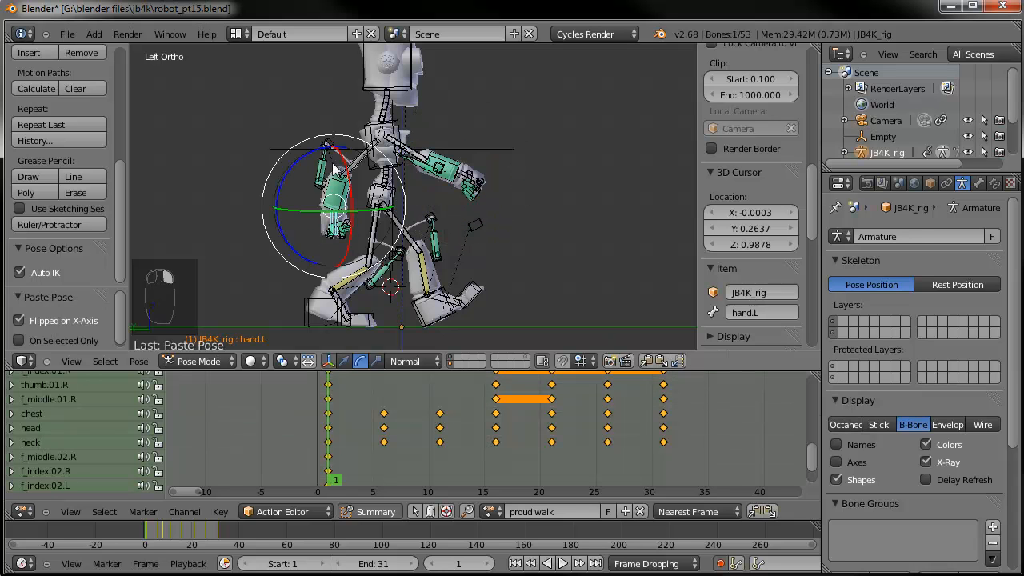
pyautogui.moveTo(481, 169); pyautogui.dragTo(498, 190, button='middle')
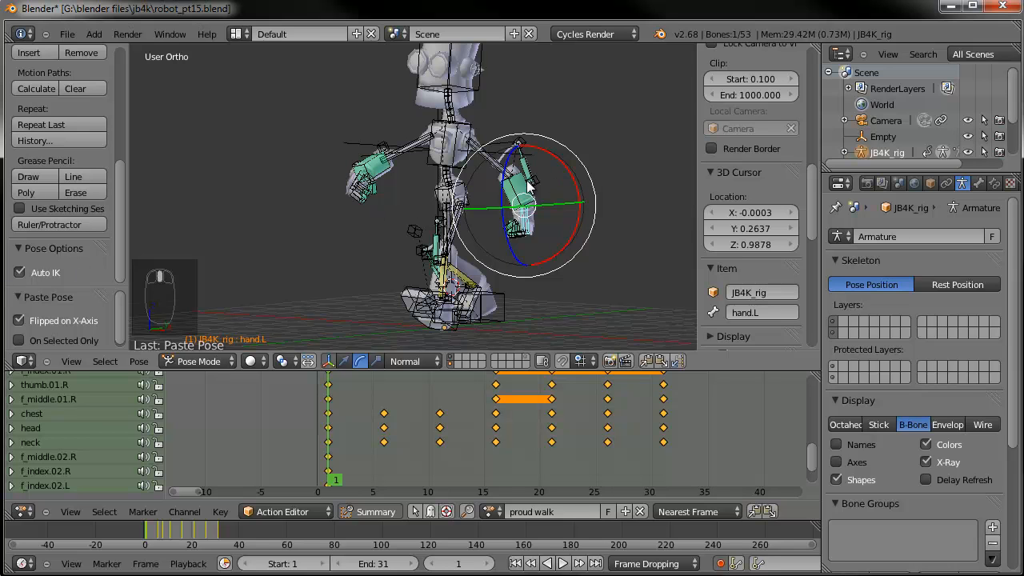
pyautogui.moveTo(528, 185); pyautogui.dragTo(452, 297, button='middle')
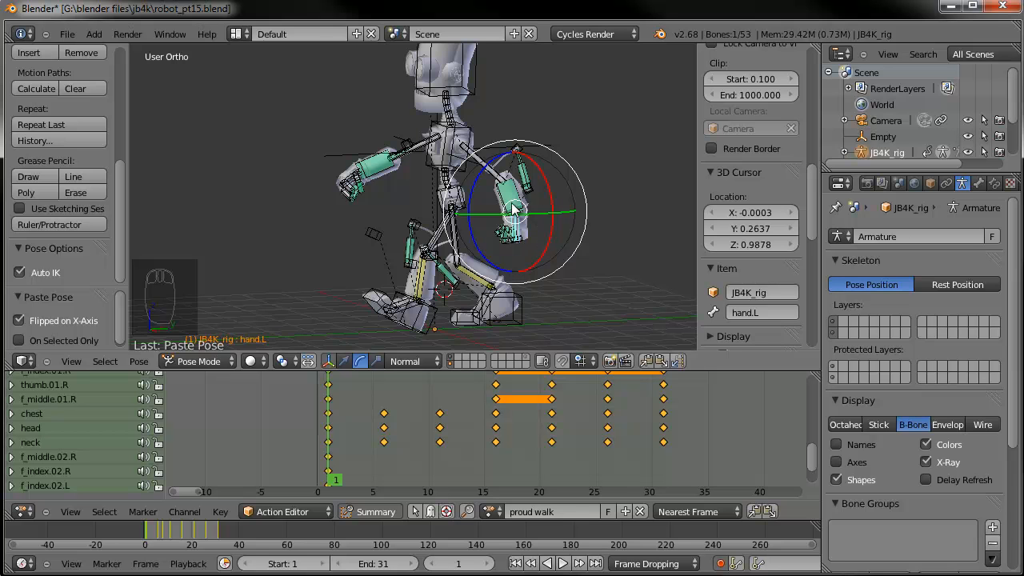
pyautogui.moveTo(520, 209); pyautogui.dragTo(506, 226, button='middle')
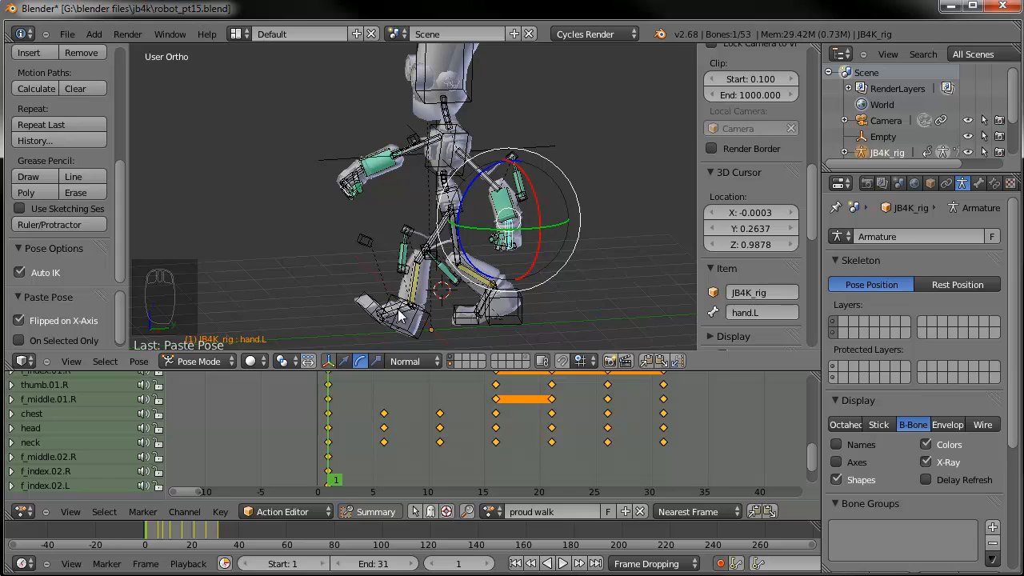
pyautogui.moveTo(518, 240); pyautogui.dragTo(219, 213, button='middle')
pyautogui.moveTo(202, 167); pyautogui.dragTo(220, 169)
pyautogui.press('r')
pyautogui.press('r')
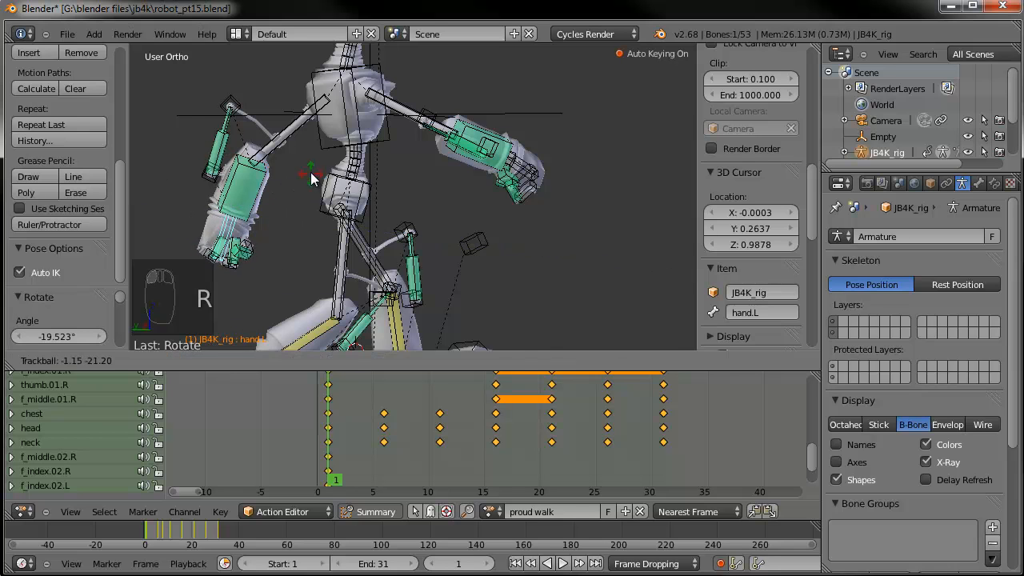
pyautogui.click(312, 178)
# Rotate the left hand bone about 13.2° around its own X axis
pyautogui.press('r')
pyautogui.press('x')
pyautogui.press('x')
pyautogui.click(266, 157)
# Raise the right hand bone at frame 1 until the forward arm is roughly level in the left side view
pyautogui.moveTo(267, 160); pyautogui.dragTo(358, 184, button='middle')
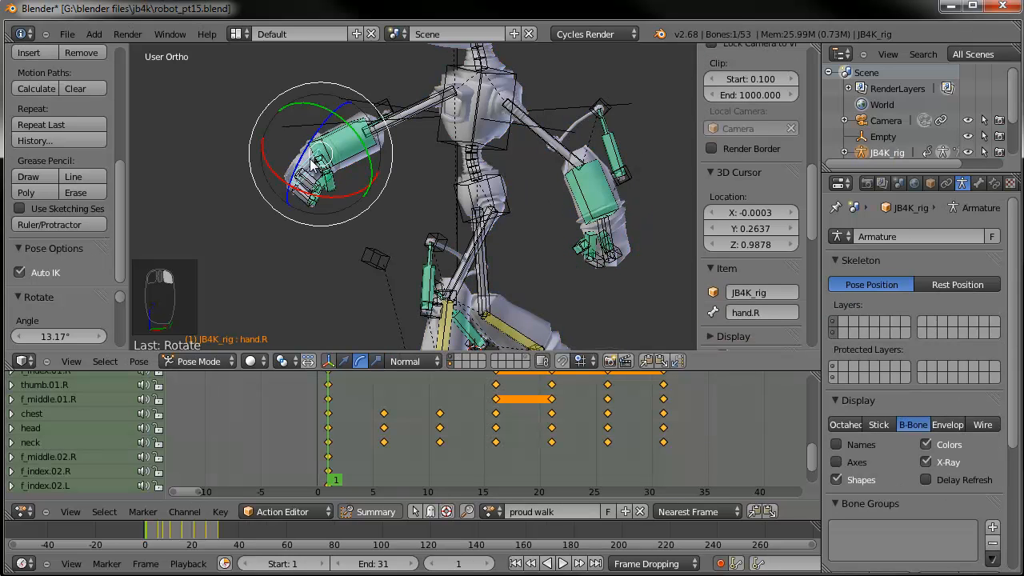
pyautogui.press('ctrl+KP_3')
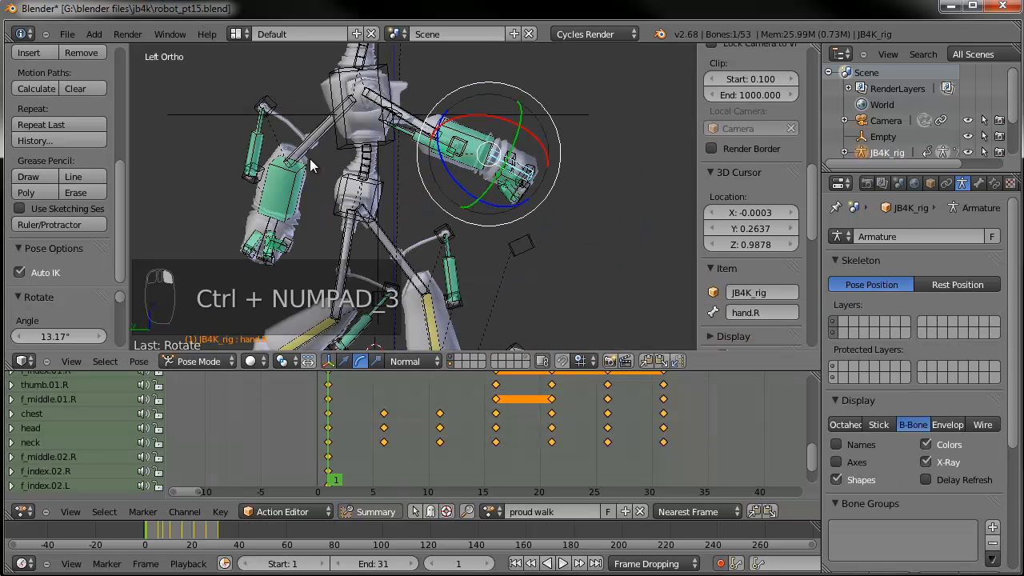
pyautogui.click(360, 439)
pyautogui.moveTo(360, 439); pyautogui.dragTo(329, 438)
pyautogui.scroll(-2, 548, 202)
pyautogui.keyDown('shift'); pyautogui.moveTo(542, 210); pyautogui.dragTo(487, 292, button='middle'); pyautogui.keyUp('shift')
pyautogui.press('g')
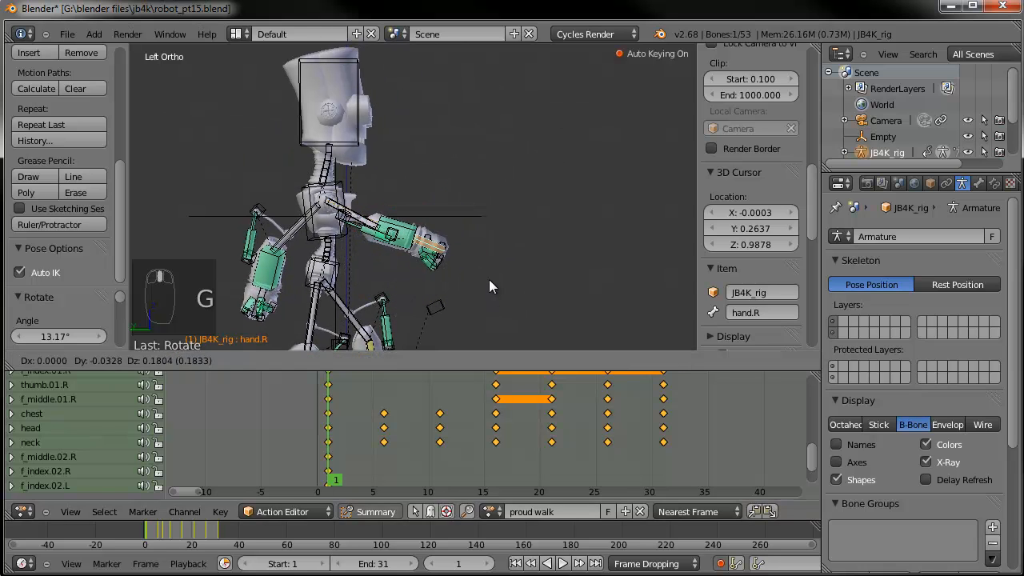
pyautogui.click(488, 222)
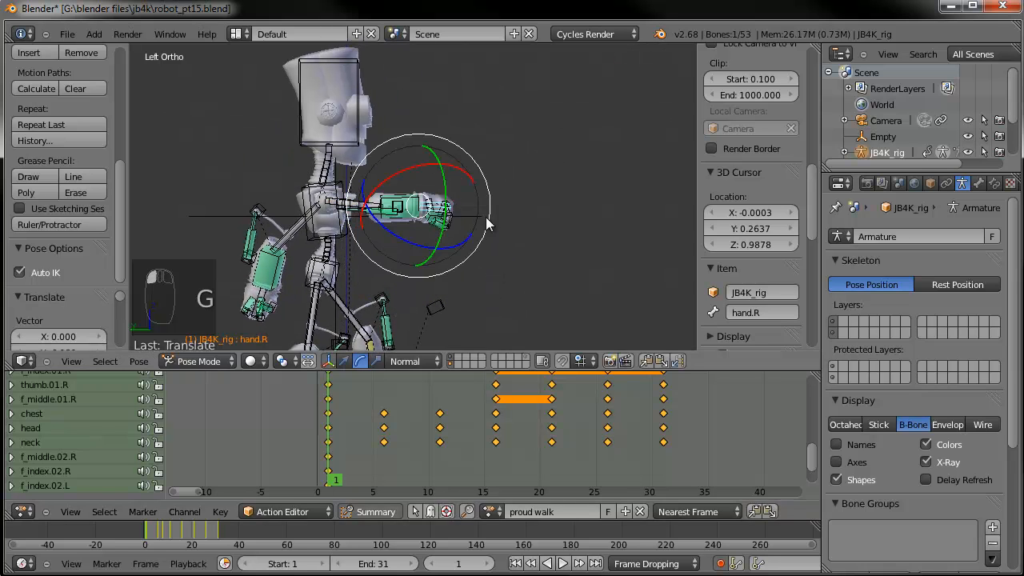
# Lift the right hand further upward, and shift it inward about 0.098 along X
pyautogui.press('g')
pyautogui.click(468, 185)
pyautogui.moveTo(468, 185); pyautogui.dragTo(363, 216, button='middle')
pyautogui.press('g')
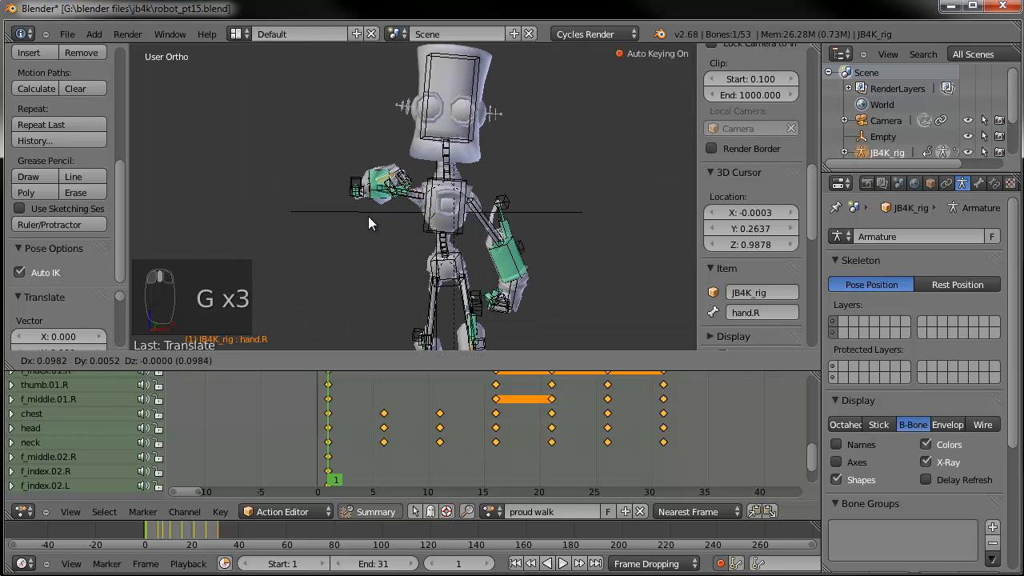
pyautogui.click(368, 216)
# Tilt the chest bone backward about 13.4° at frame 1 in the right side view
pyautogui.rightClick(464, 228)
pyautogui.press('KP_3')
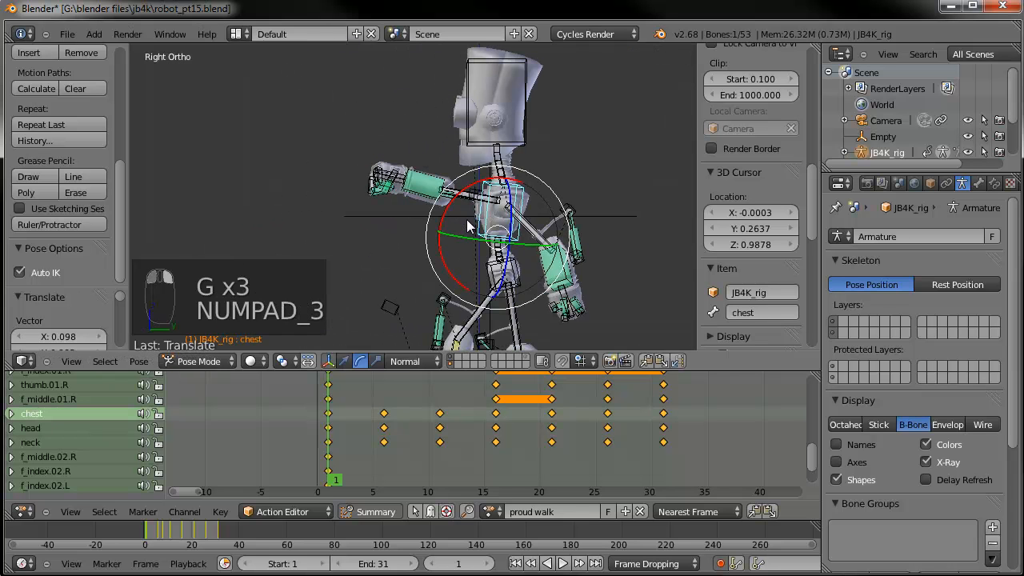
pyautogui.press('r')
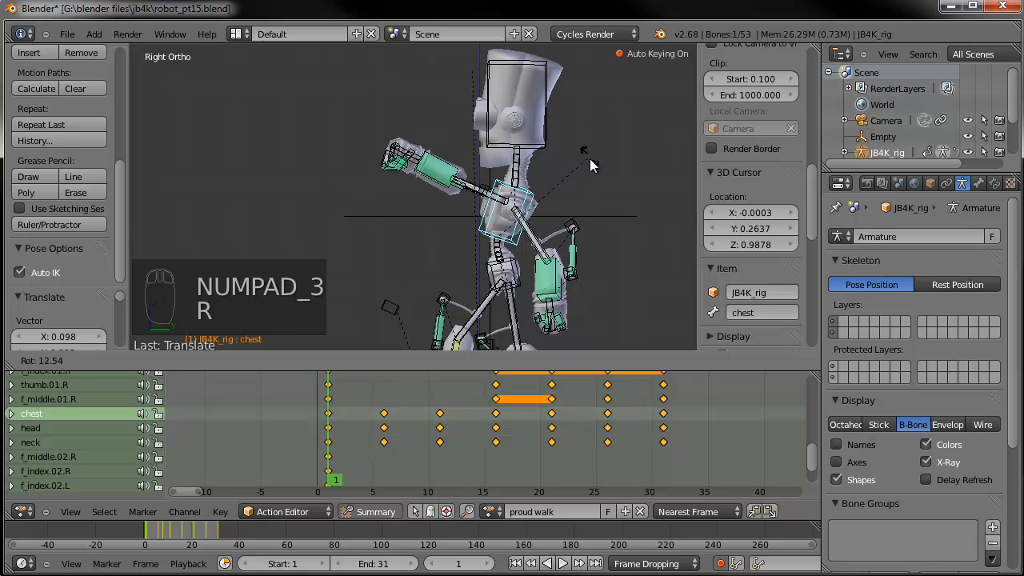
pyautogui.click(588, 158)
# Tilt the head bone backward about 12.8° at frame 1
pyautogui.rightClick(550, 114)
pyautogui.press('r')
pyautogui.press('r')
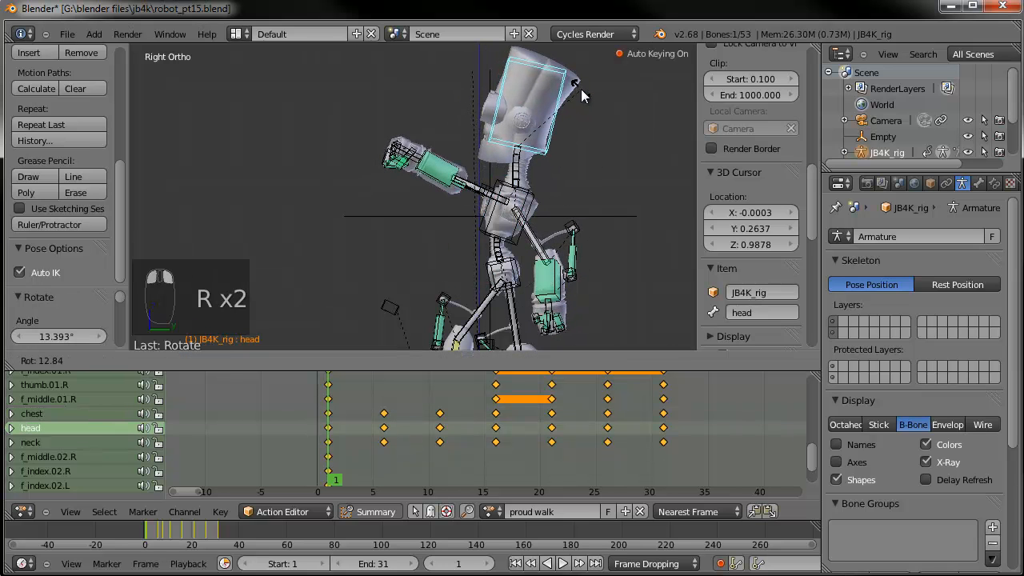
pyautogui.click(582, 87)
# At frame 6, select the right hand with its finger bones and paste the copied closed-hand pose onto them
pyautogui.moveTo(537, 193); pyautogui.dragTo(688, 265, button='middle')
pyautogui.moveTo(331, 455); pyautogui.dragTo(384, 456)
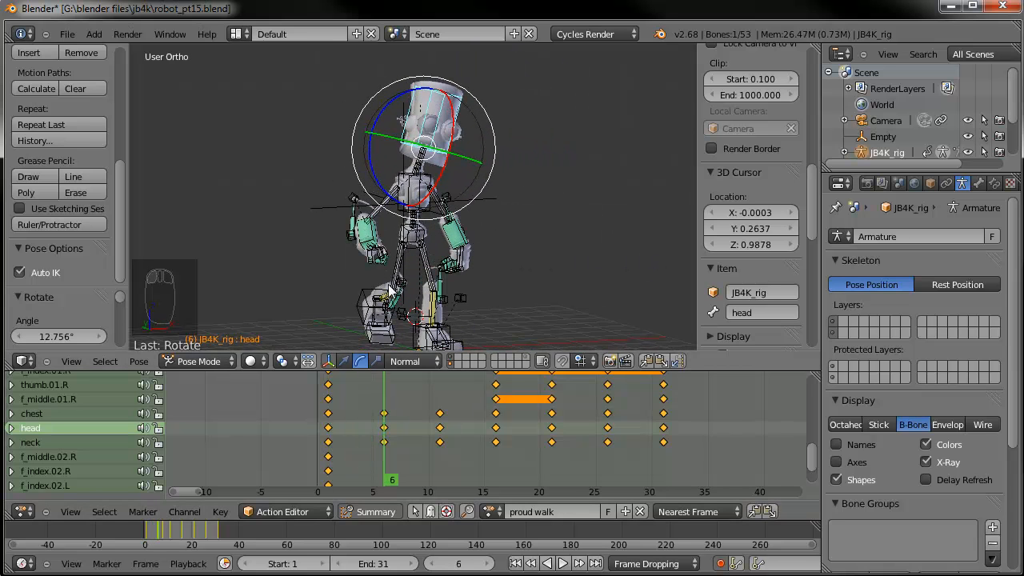
pyautogui.rightClick(370, 258)
pyautogui.rightClick(370, 257)
pyautogui.press('KP_3')
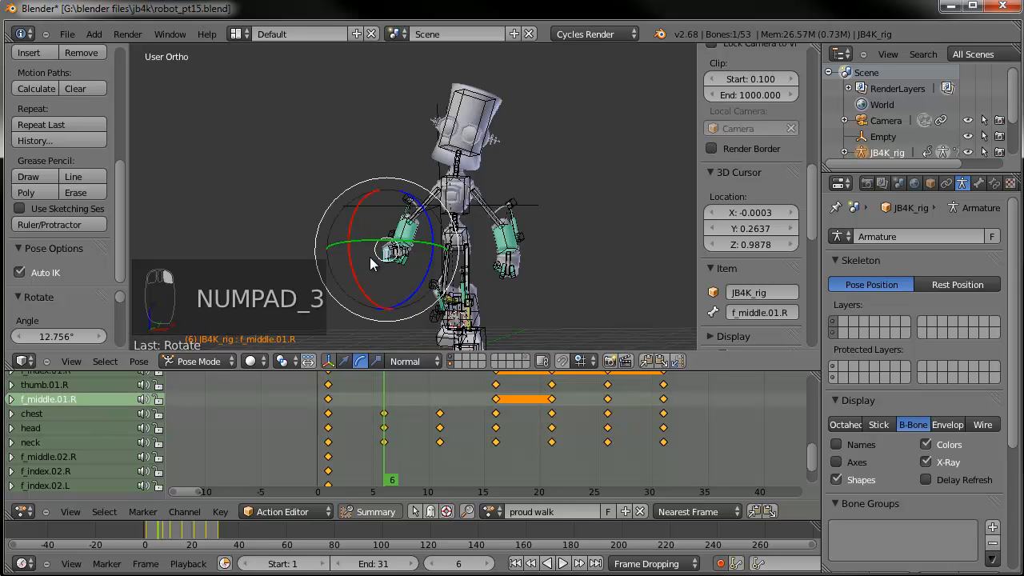
pyautogui.scroll(3, 436, 257)
pyautogui.press('ctrl+KP_3')
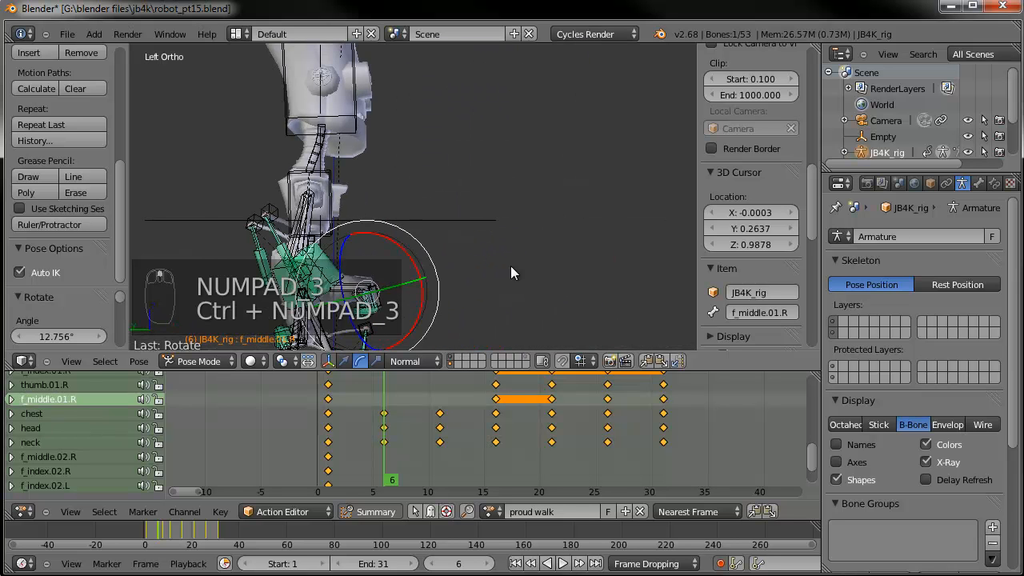
pyautogui.keyDown('shift'); pyautogui.moveTo(455, 325); pyautogui.dragTo(475, 267, button='middle'); pyautogui.keyUp('shift')
pyautogui.moveTo(373, 267); pyautogui.dragTo(400, 239, button='middle')
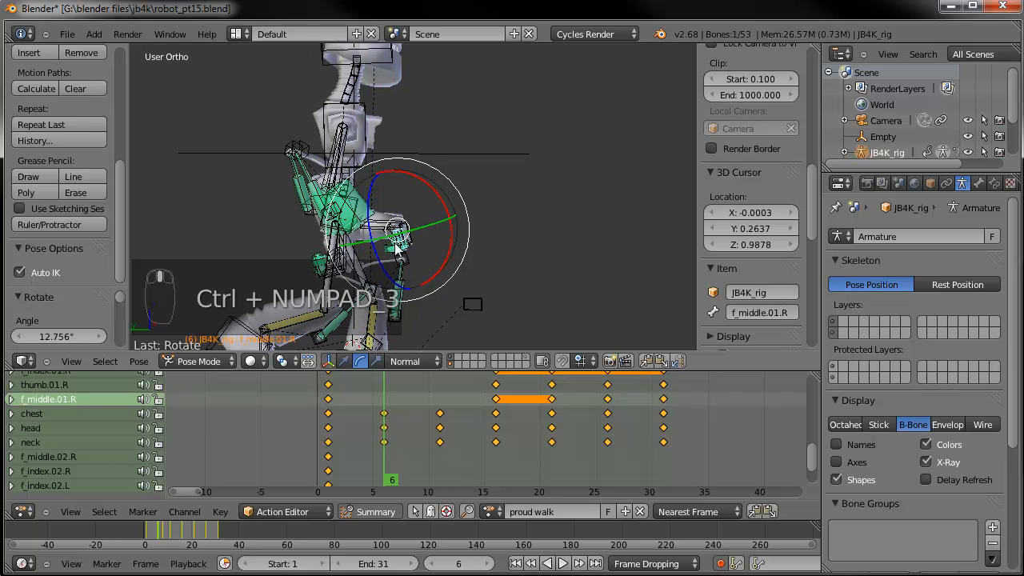
pyautogui.rightClick(387, 223)
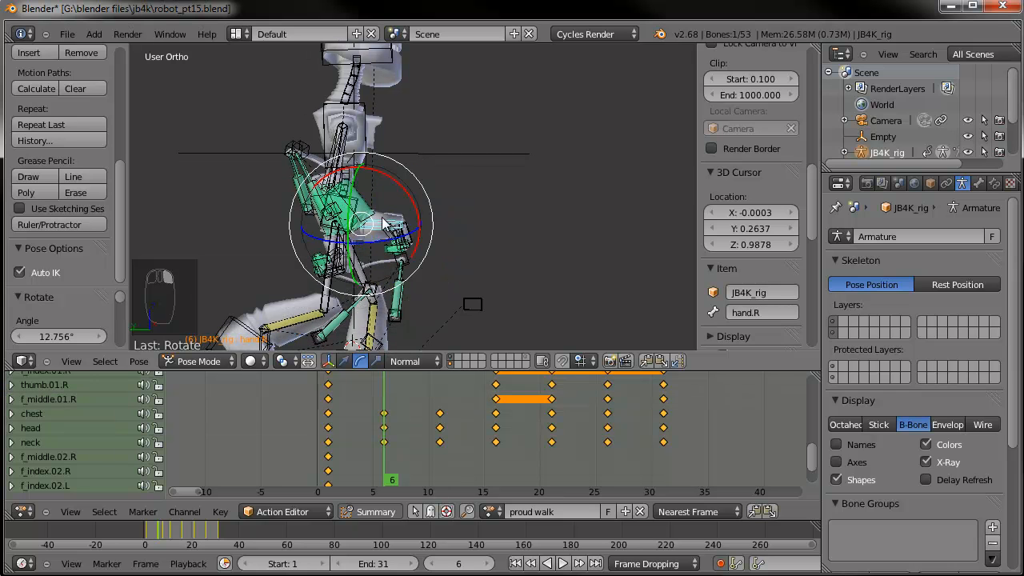
pyautogui.moveTo(408, 264); pyautogui.dragTo(423, 224, button='middle')
pyautogui.press('a')
pyautogui.press('a')
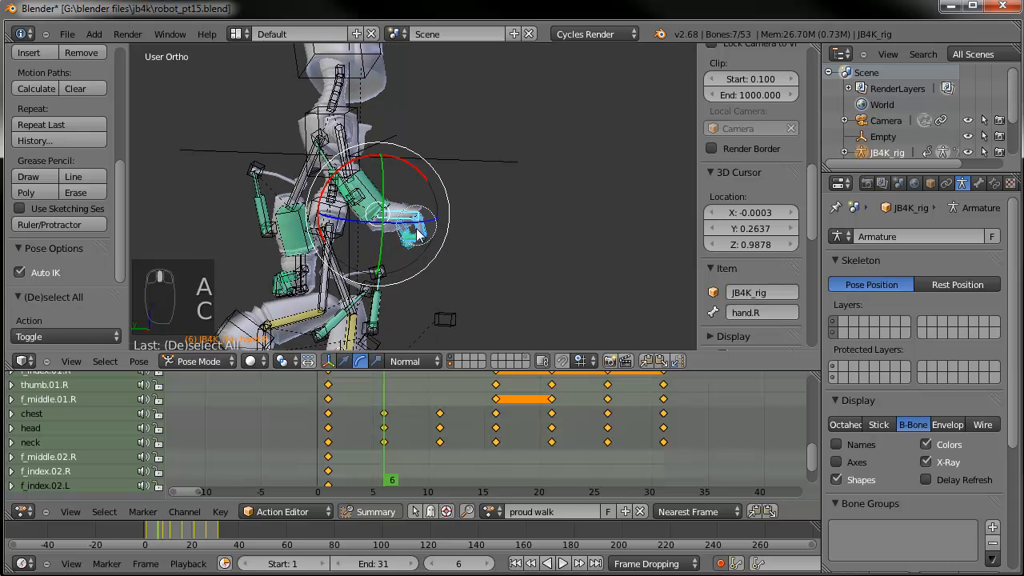
pyautogui.click(662, 361)
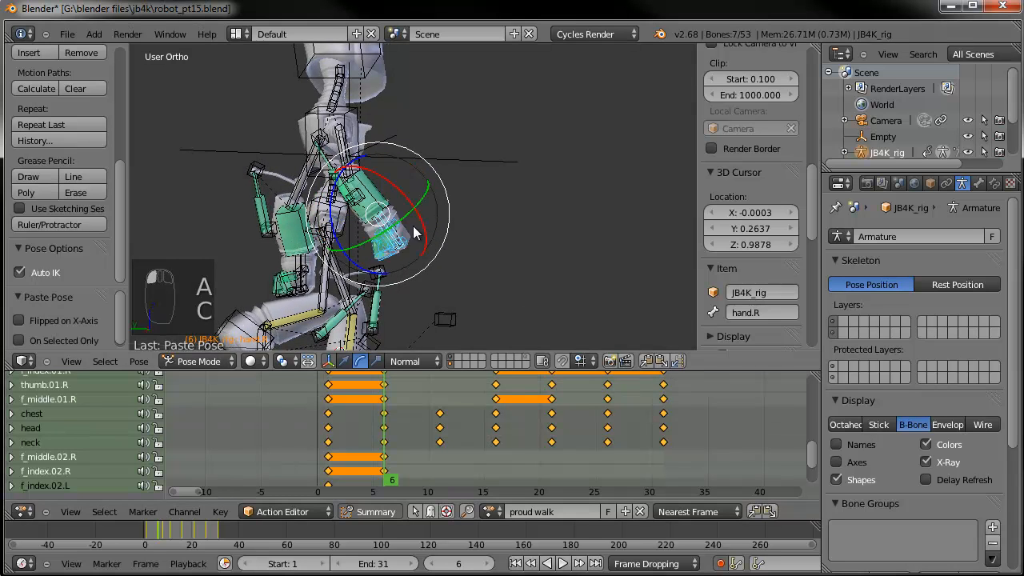
# Move the right hand bone forward and outward at frame 6, about -0.324 along X
pyautogui.rightClick(387, 230)
pyautogui.rightClick(387, 229)
pyautogui.rightClick(387, 230)
pyautogui.press('g')
pyautogui.click(438, 184)
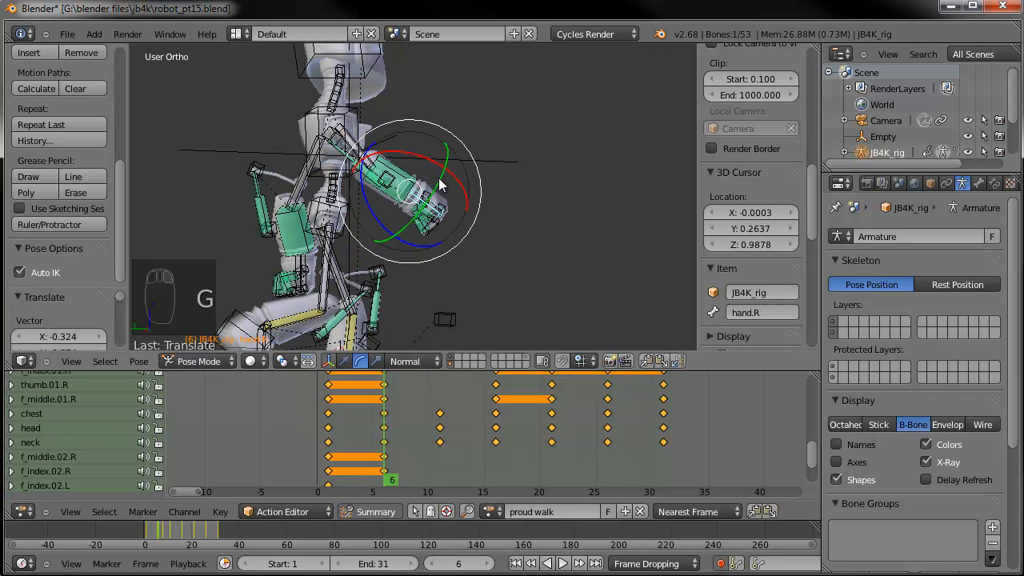
# Raise the right hand further forward and up at frame 6 in the left side view, checking it against the earlier frames
pyautogui.press('KP_1')
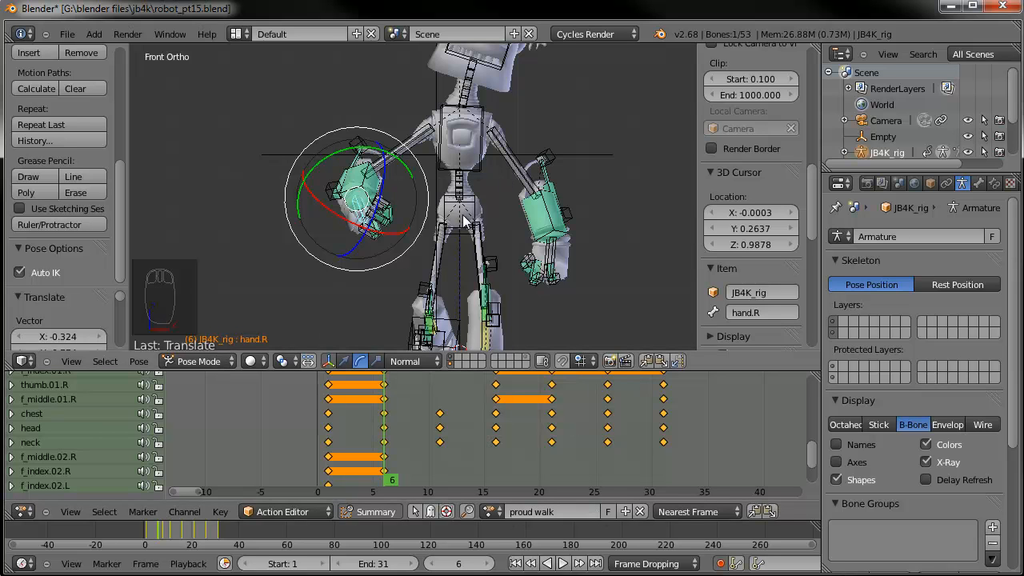
pyautogui.press('ctrl+KP_3')
pyautogui.rightClick(408, 212)
pyautogui.rightClick(408, 212)
pyautogui.press('g')
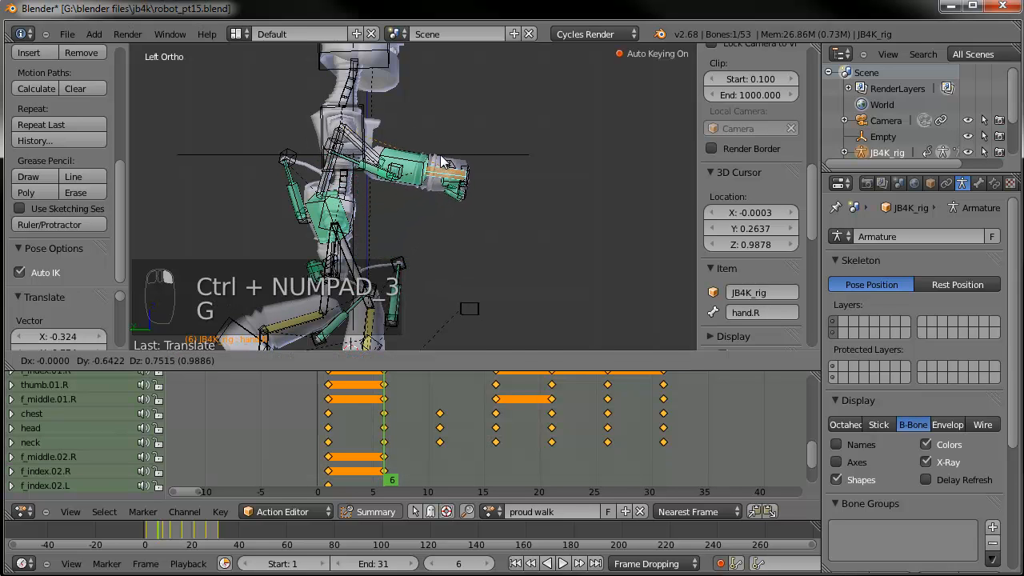
pyautogui.click(444, 158)
pyautogui.moveTo(342, 470)
pyautogui.mouseDown()
pyautogui.moveTo(394, 450)
pyautogui.moveTo(299, 449)
pyautogui.moveTo(384, 452)
pyautogui.mouseUp()
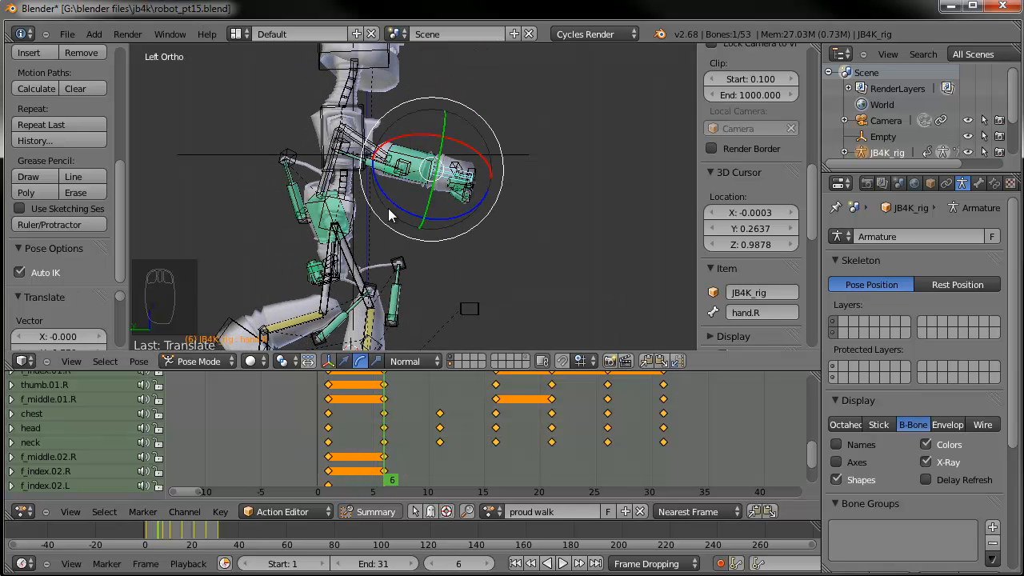
# Select the left hand and its finger bones at frame 6 and paste the copied hand pose mirrored onto them
pyautogui.moveTo(506, 268); pyautogui.dragTo(484, 268, button='middle')
pyautogui.press('a')
pyautogui.press('c')
pyautogui.moveTo(532, 272); pyautogui.dragTo(541, 270)
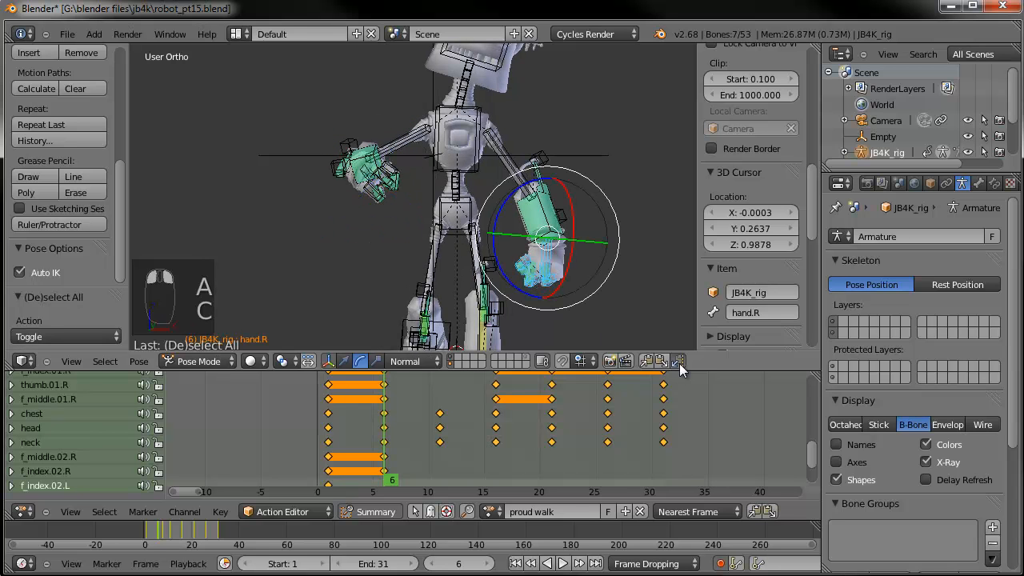
pyautogui.click(678, 362)
# Rotate the left hand about -22.3° with Trackball at frame 6 and move it slightly further back
pyautogui.rightClick(558, 264)
pyautogui.moveTo(559, 264); pyautogui.dragTo(569, 260, button='middle')
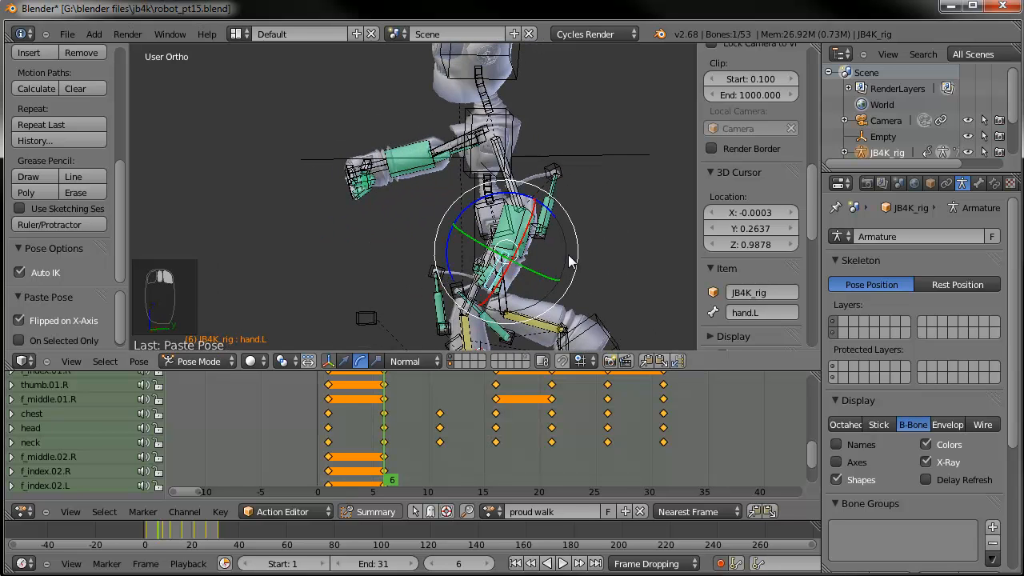
pyautogui.press('r')
pyautogui.press('r')
pyautogui.click(547, 216)
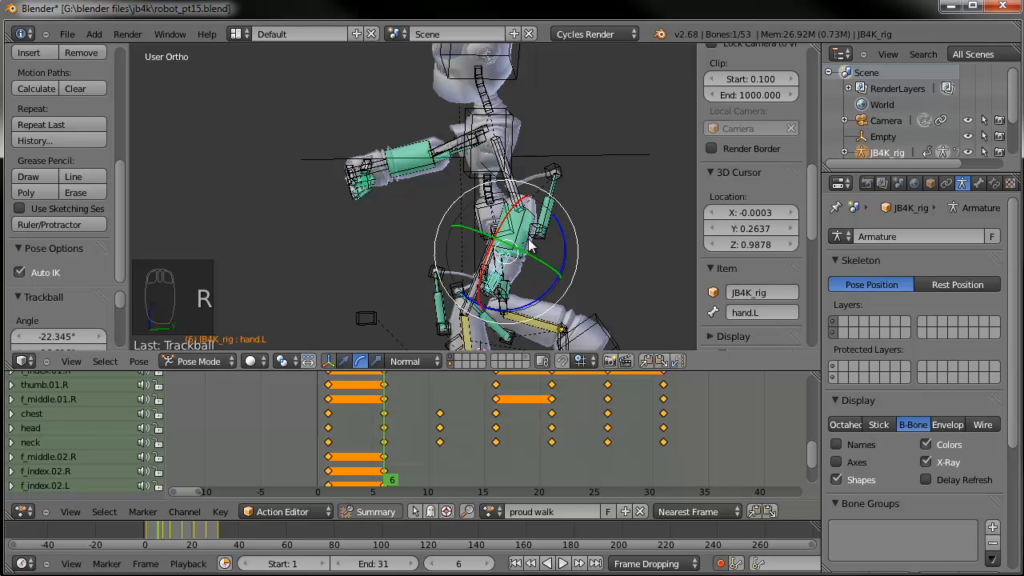
pyautogui.press('g')
pyautogui.click(533, 238)
# Tilt the chest back 16° and the head back about 11° at frame 6 in the right side view
pyautogui.rightClick(512, 138)
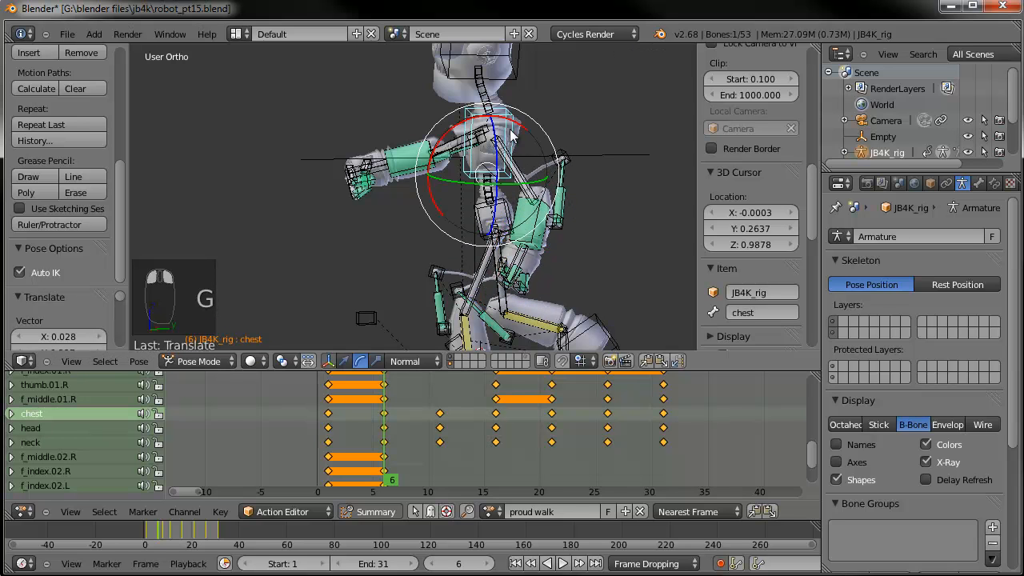
pyautogui.press('KP_3')
pyautogui.press('r')
pyautogui.click(551, 105)
pyautogui.scroll(-2, 558, 192)
pyautogui.keyDown('shift'); pyautogui.moveTo(559, 208); pyautogui.dragTo(527, 258, button='middle'); pyautogui.keyUp('shift')
pyautogui.rightClick(474, 117)
pyautogui.press('r')
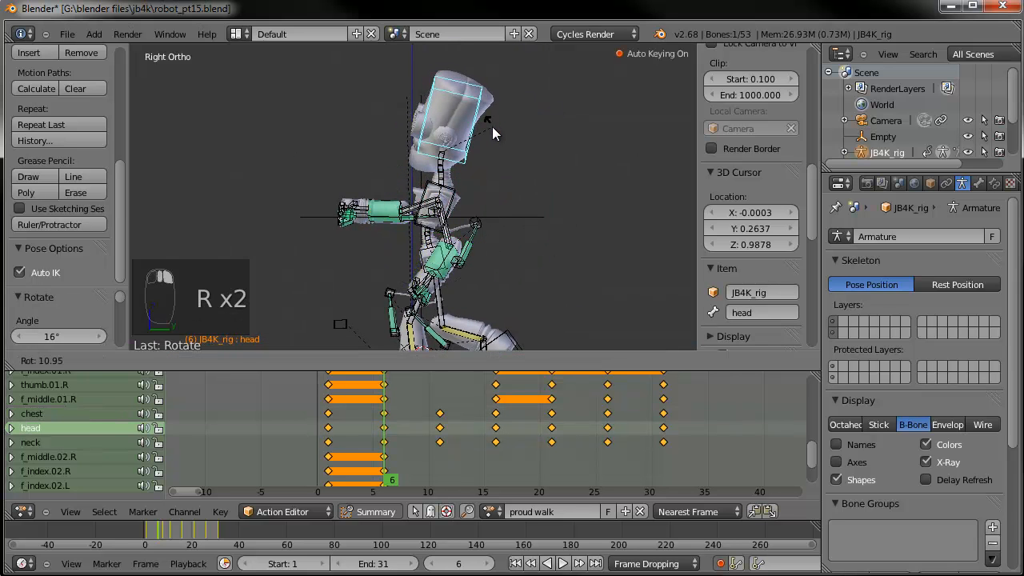
pyautogui.click(492, 126)
pyautogui.moveTo(342, 448); pyautogui.dragTo(446, 443)
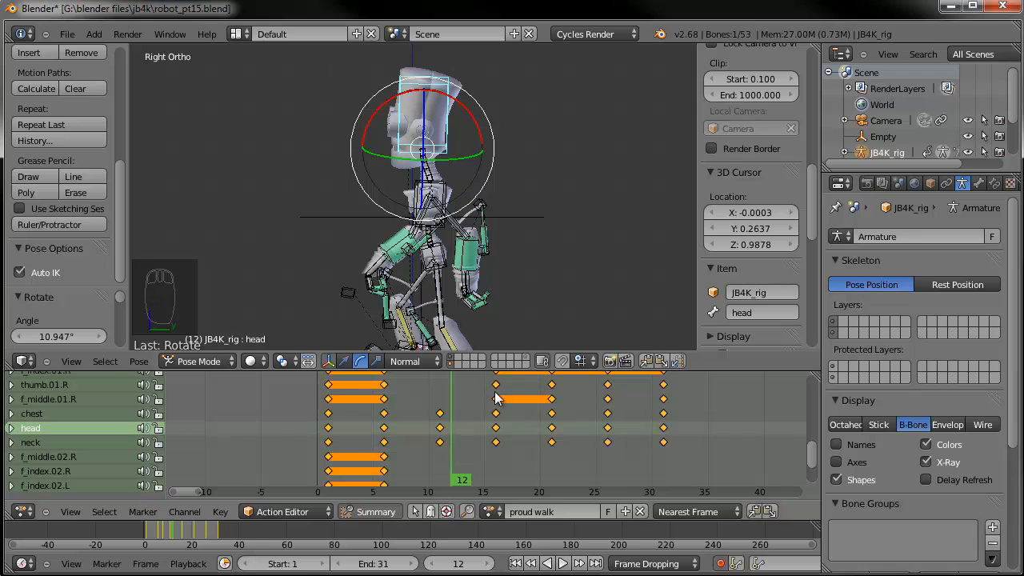
pyautogui.click(677, 366)
pyautogui.hotkey('ctrl', 'z')
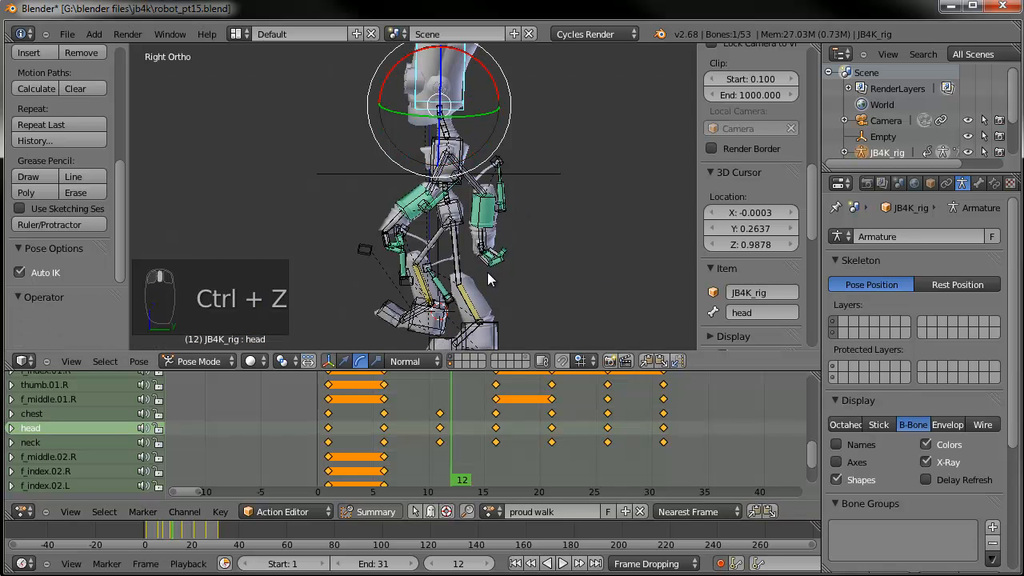
# Copy the right hand and finger pose from frame 6 and paste it at frame 11, both mirrored and normally, for both hands
pyautogui.press('a')
pyautogui.press('c')
pyautogui.click(494, 253)
pyautogui.click(387, 430)
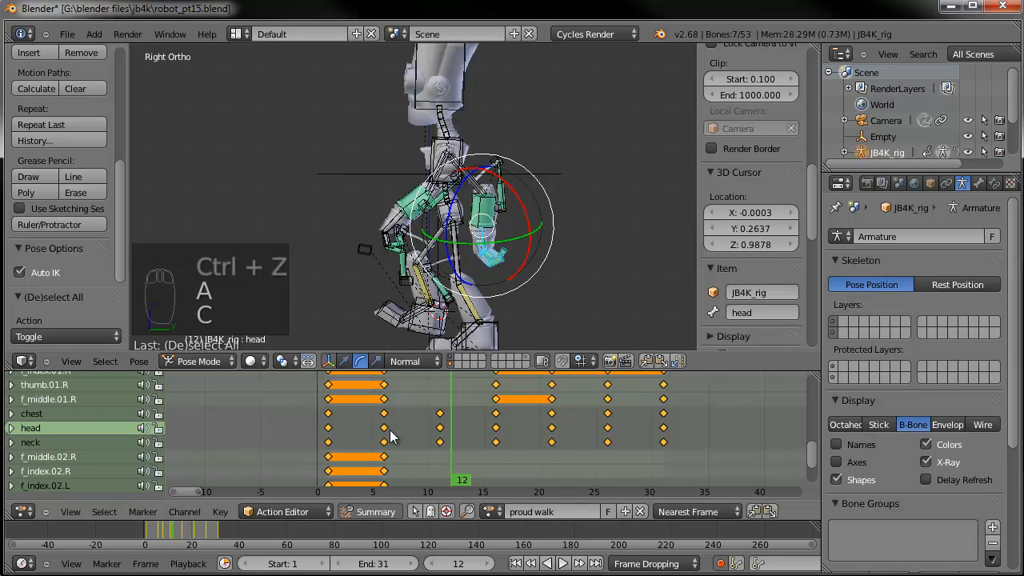
pyautogui.click(646, 360)
pyautogui.click(441, 435)
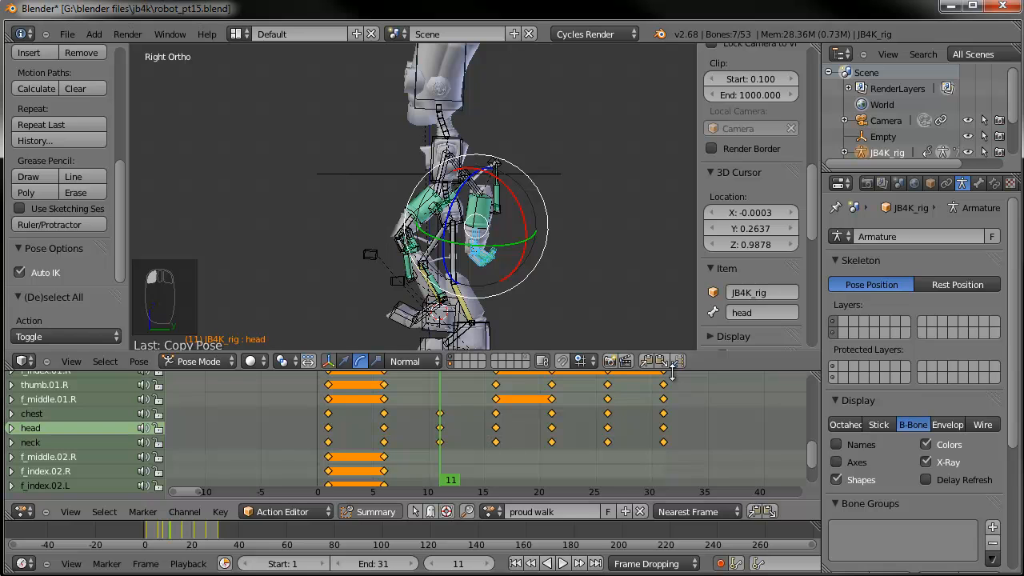
pyautogui.click(678, 362)
pyautogui.click(660, 362)
# At frame 11, move the right hand outward about -0.666 along X and the left hand forward and up
pyautogui.moveTo(496, 264); pyautogui.dragTo(432, 235, button='middle')
pyautogui.rightClick(364, 250)
pyautogui.press('g')
pyautogui.click(408, 209)
pyautogui.rightClick(521, 229)
pyautogui.moveTo(565, 231); pyautogui.dragTo(386, 232, button='middle')
pyautogui.press('g')
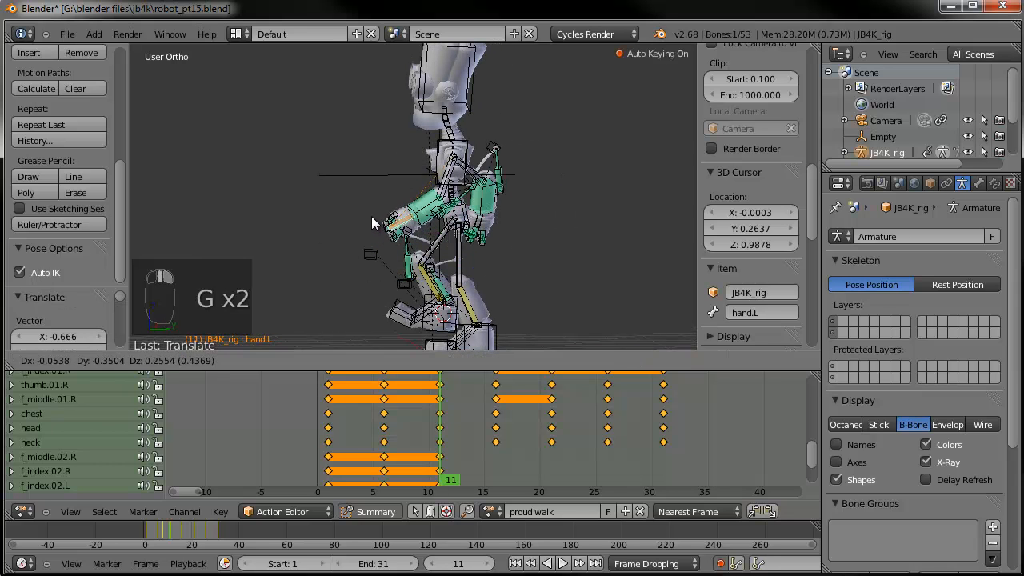
pyautogui.click(369, 213)
# At frame 11, tilt the chest back about 13.5° and the head back about 13.4°
pyautogui.rightClick(460, 172)
pyautogui.moveTo(410, 141); pyautogui.dragTo(425, 138)
pyautogui.rightClick(499, 83)
pyautogui.press('r')
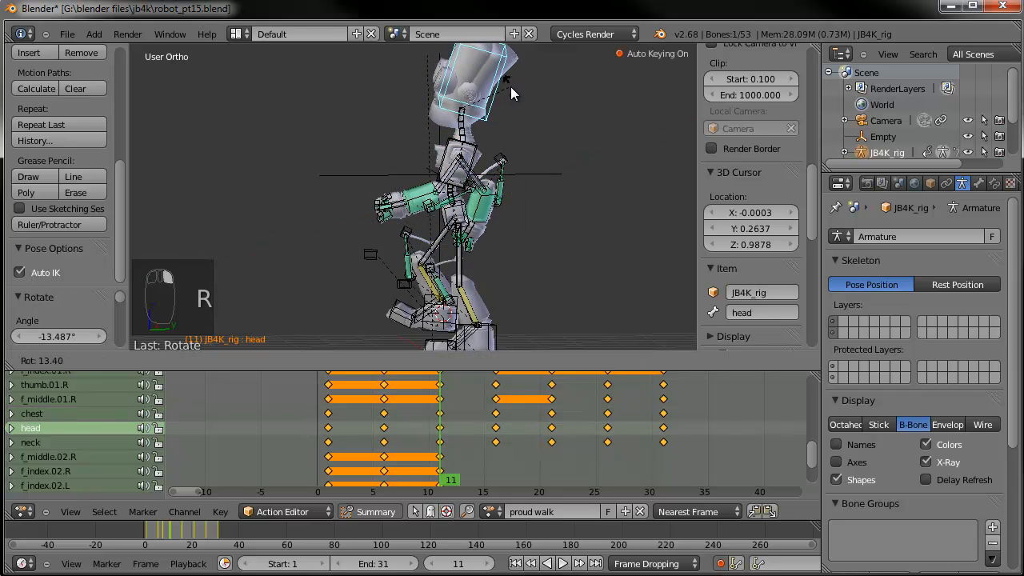
pyautogui.click(511, 87)
# Examine the walk between frames 1 and 11 from the front and from the right side
pyautogui.moveTo(525, 226); pyautogui.dragTo(560, 280, button='middle')
pyautogui.moveTo(330, 444); pyautogui.dragTo(304, 446)
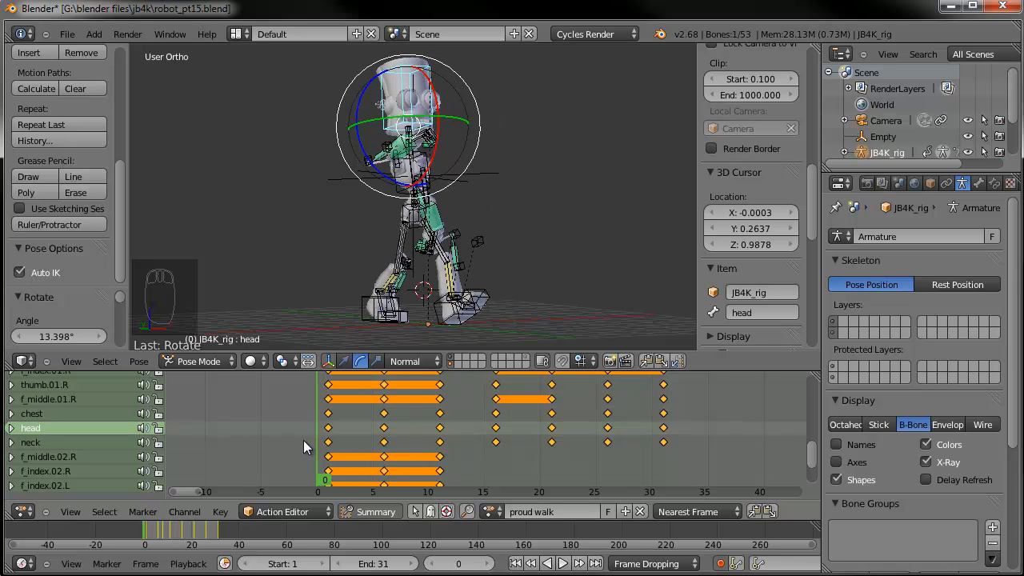
pyautogui.moveTo(493, 326); pyautogui.dragTo(313, 311, button='middle')
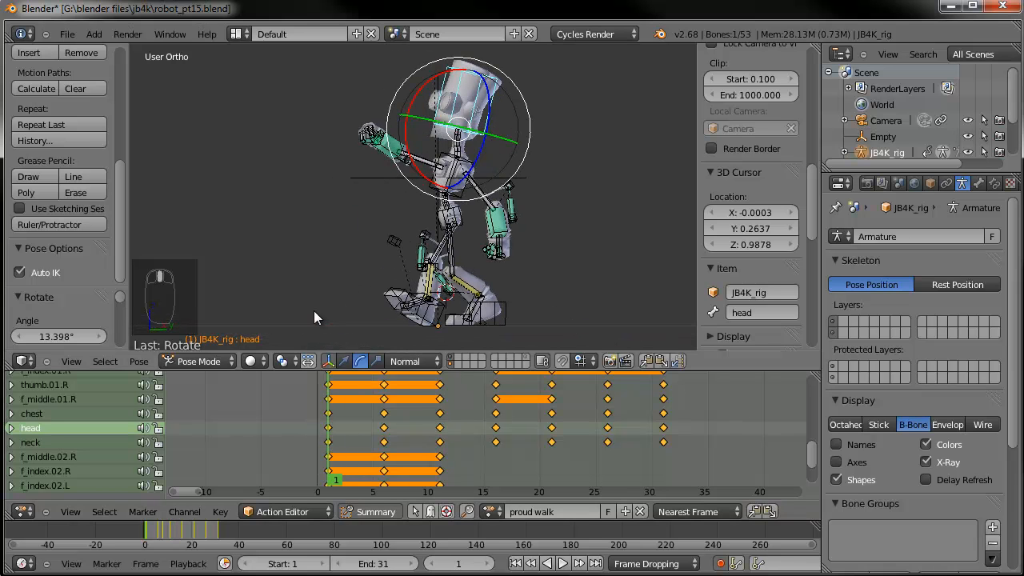
pyautogui.press('KP_3')
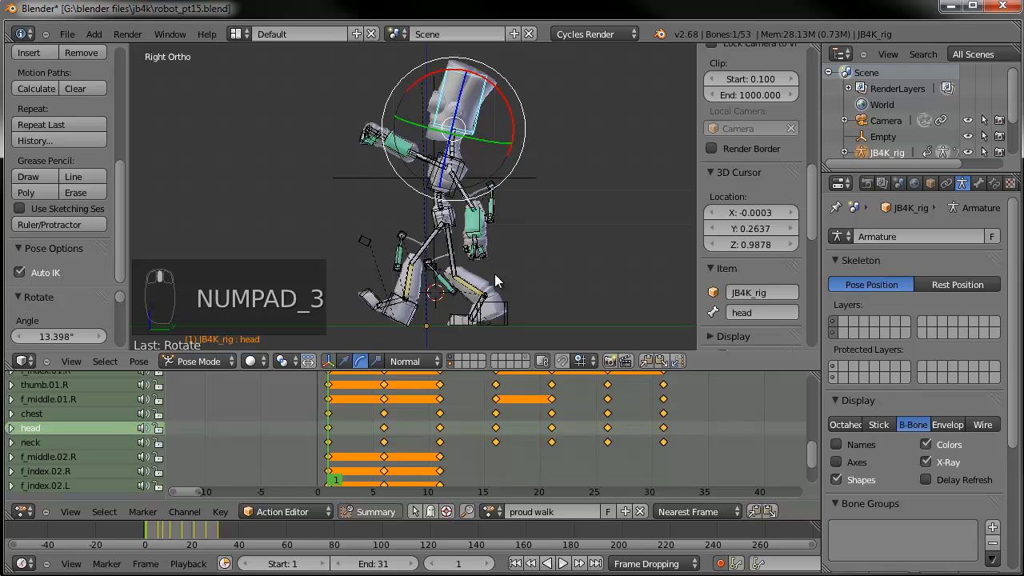
pyautogui.keyDown('shift'); pyautogui.moveTo(494, 274); pyautogui.dragTo(512, 208, button='middle'); pyautogui.keyUp('shift')
pyautogui.moveTo(339, 445); pyautogui.dragTo(441, 421)
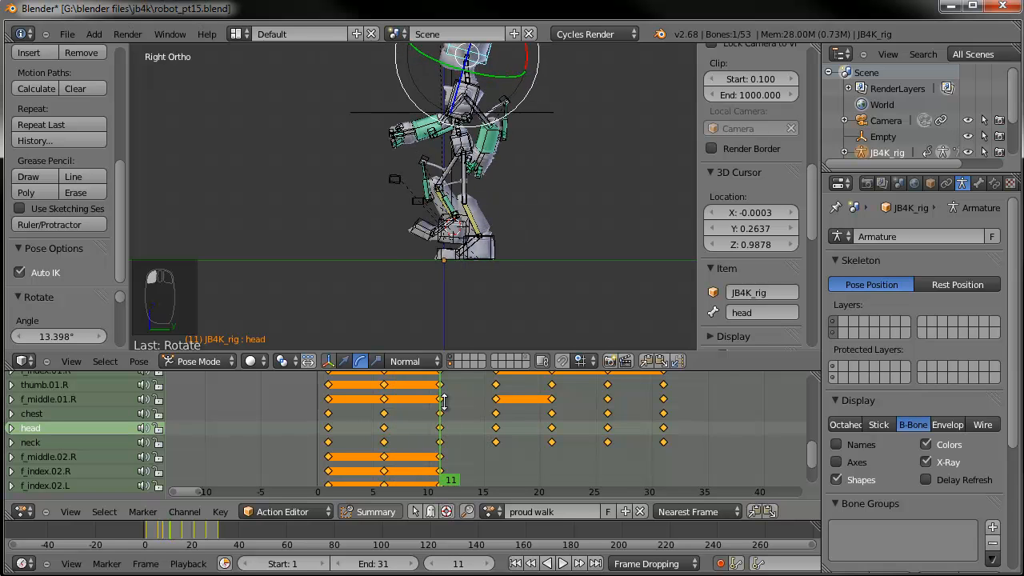
# Move the right heel bone forward and up at frame 11 so the leg lifts higher
pyautogui.rightClick(478, 225)
pyautogui.press('g')
pyautogui.rightClick(471, 229)
pyautogui.rightClick(458, 235)
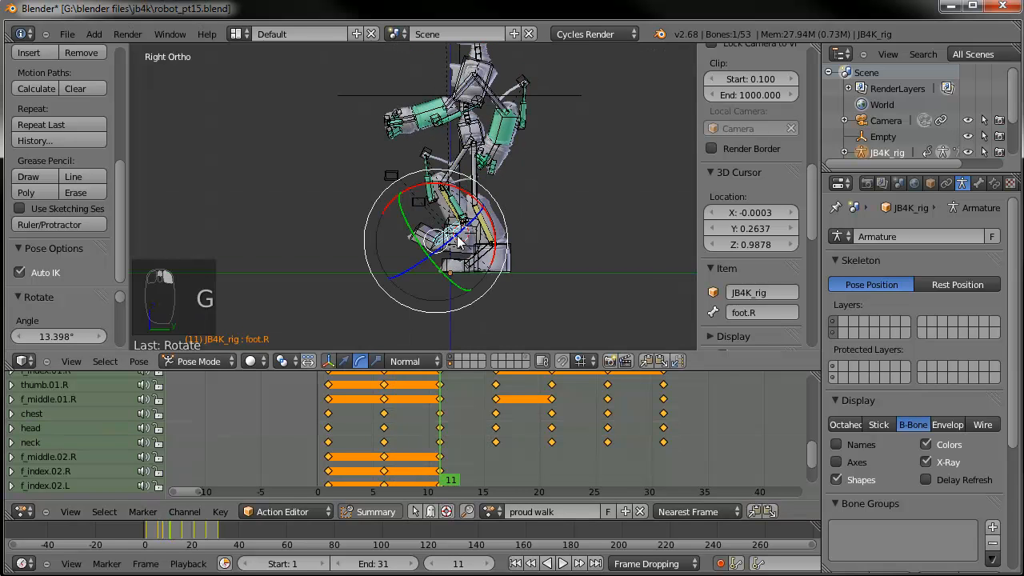
pyautogui.rightClick(469, 234)
pyautogui.rightClick(473, 236)
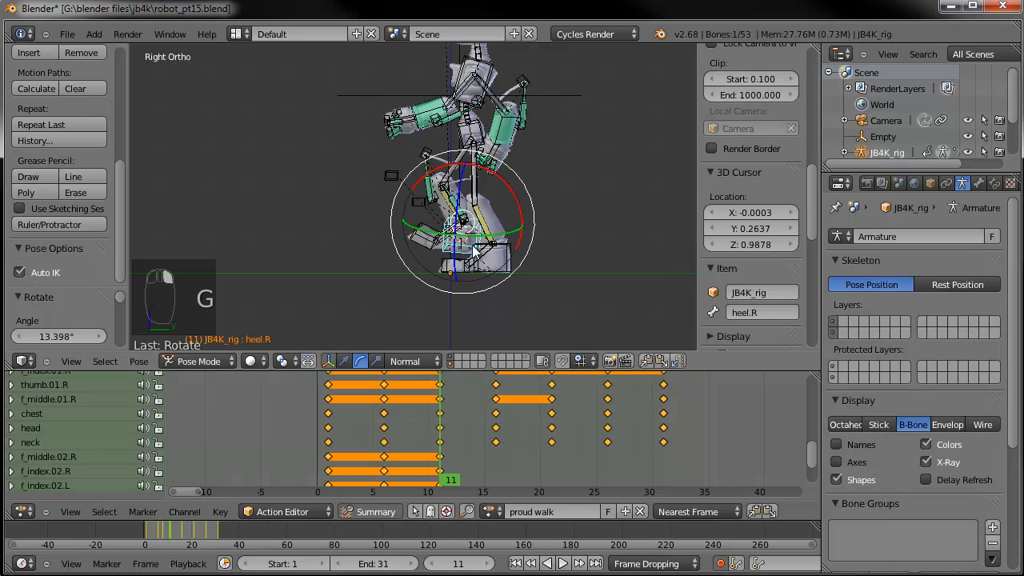
pyautogui.press('g')
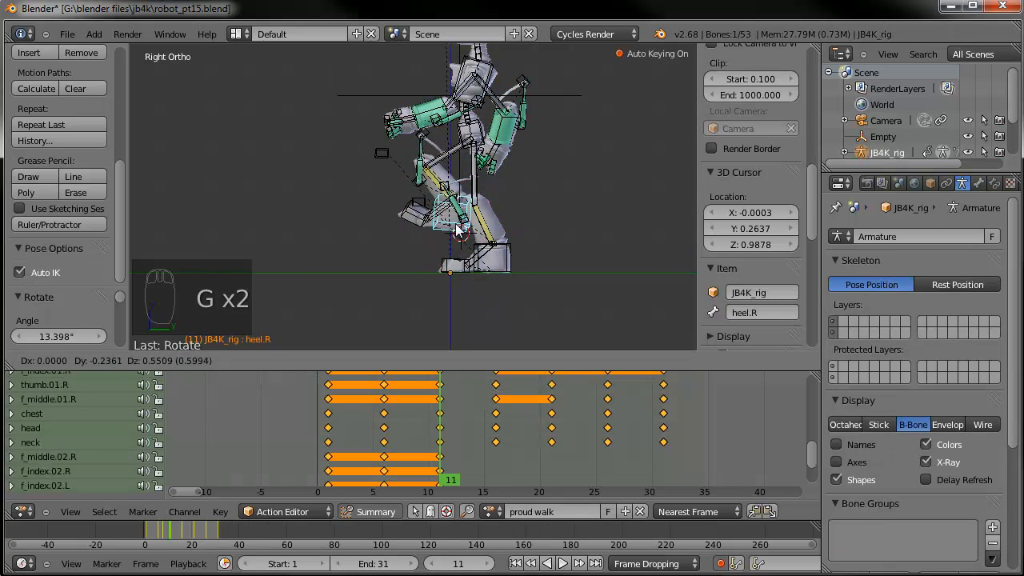
pyautogui.click(438, 227)
# Rotate the hips at frame 11 in the right side view and again by about 1.6° from an angled view
pyautogui.rightClick(498, 120)
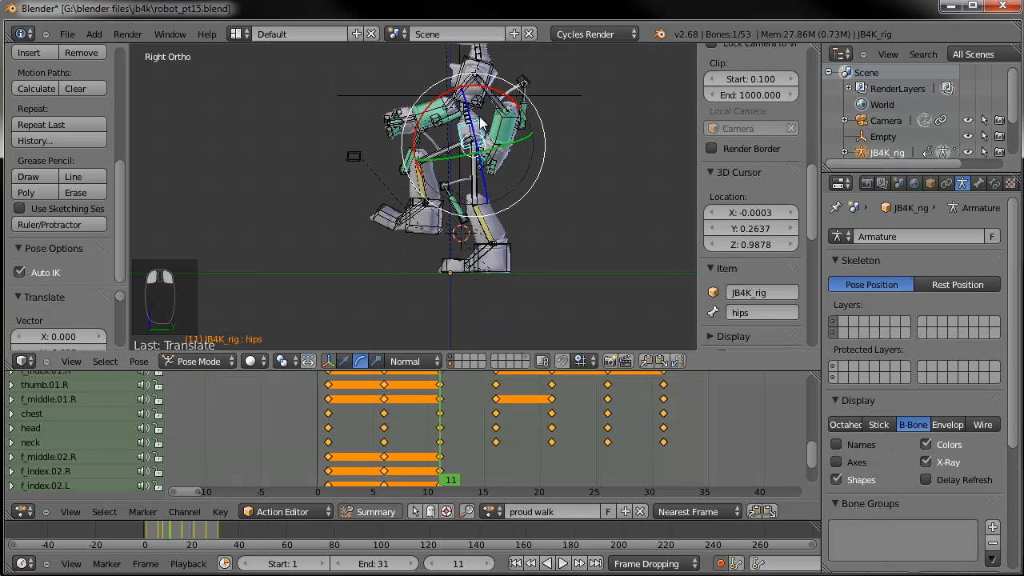
pyautogui.press('r')
pyautogui.click(498, 121)
pyautogui.moveTo(418, 117); pyautogui.dragTo(484, 168, button='middle')
pyautogui.press('r')
pyautogui.click(565, 126)
# At frame 6, rotate the right heel bone about -28.2° and move it forward and up in the right side view
pyautogui.moveTo(328, 442); pyautogui.dragTo(374, 435)
pyautogui.moveTo(488, 200); pyautogui.dragTo(369, 210, button='middle')
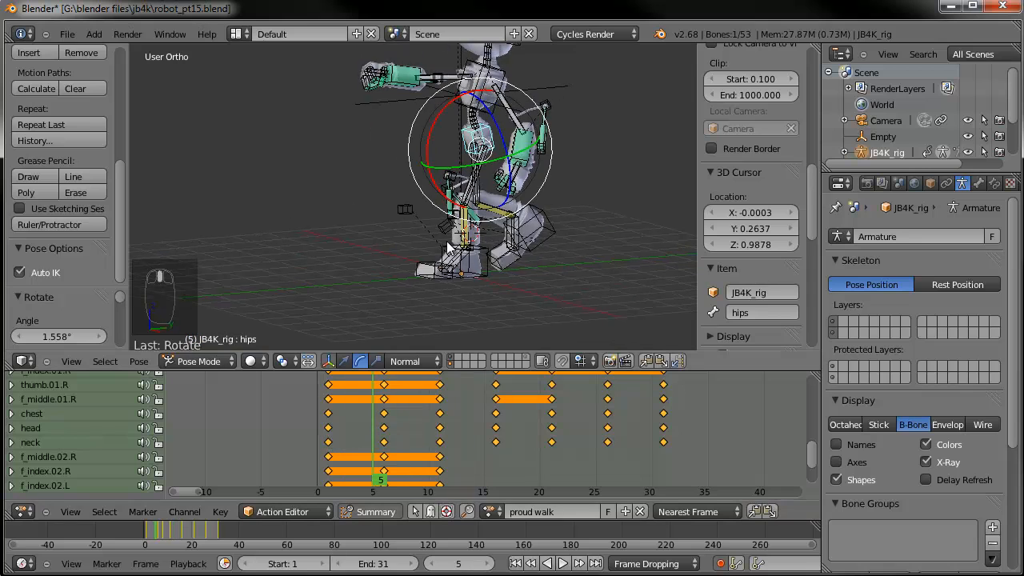
pyautogui.moveTo(336, 434); pyautogui.dragTo(392, 430)
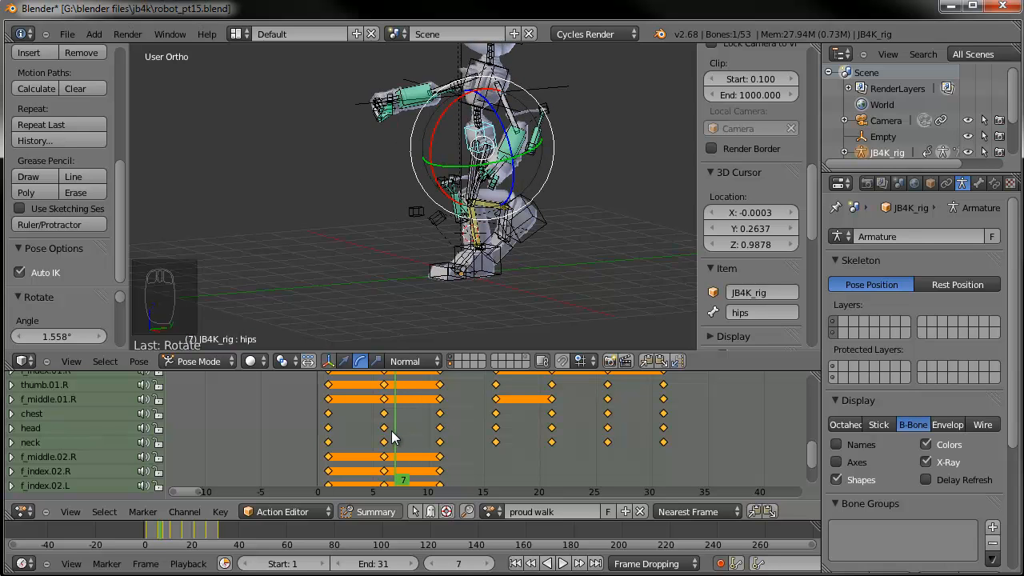
pyautogui.rightClick(551, 217)
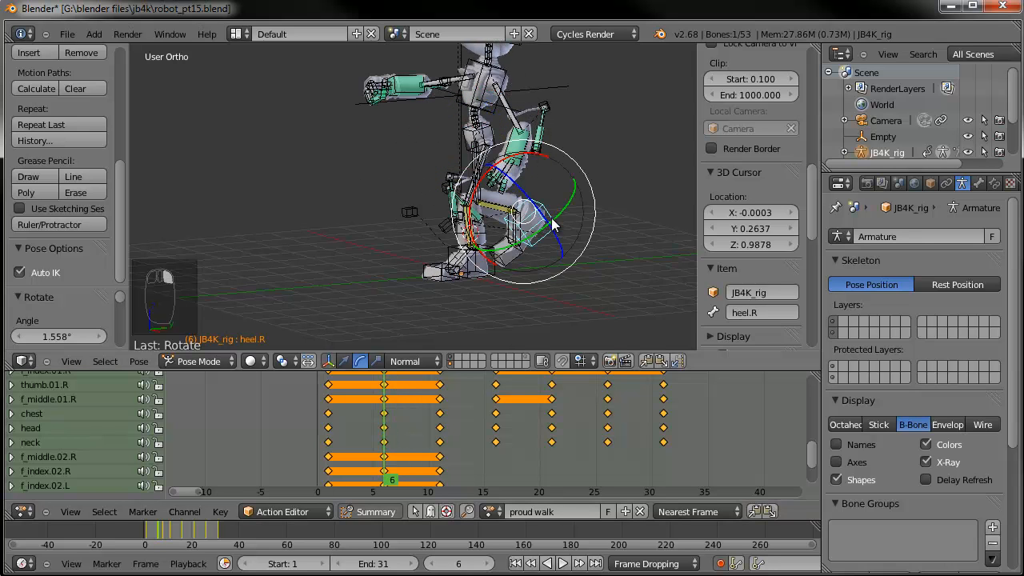
pyautogui.press('KP_3')
pyautogui.press('r')
pyautogui.click(560, 160)
pyautogui.press('g')
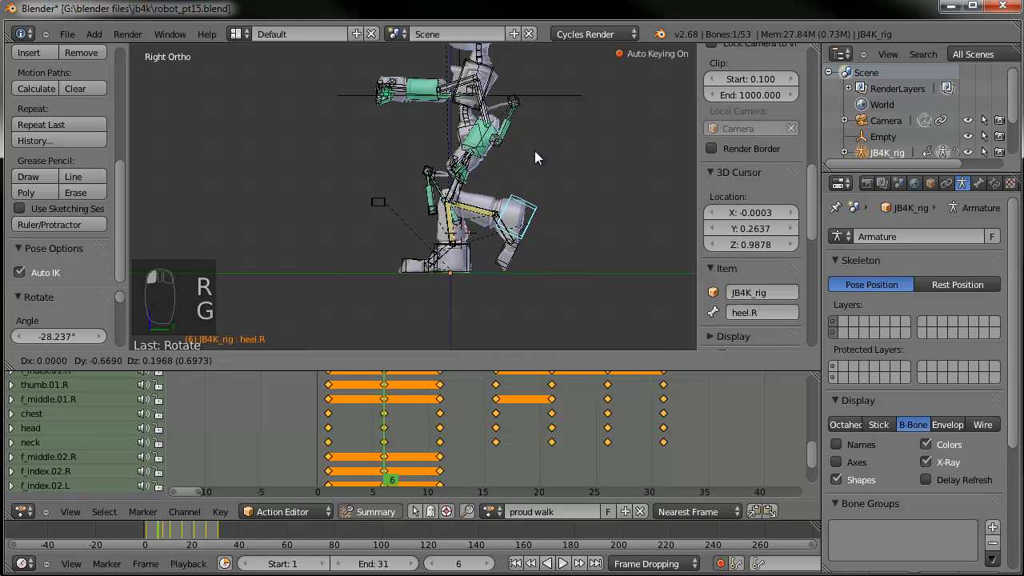
pyautogui.click(535, 152)
# Rotate the right toe bone about 4.5° at frame 6 and about 22.3° at frame 4
pyautogui.moveTo(327, 429); pyautogui.dragTo(356, 422)
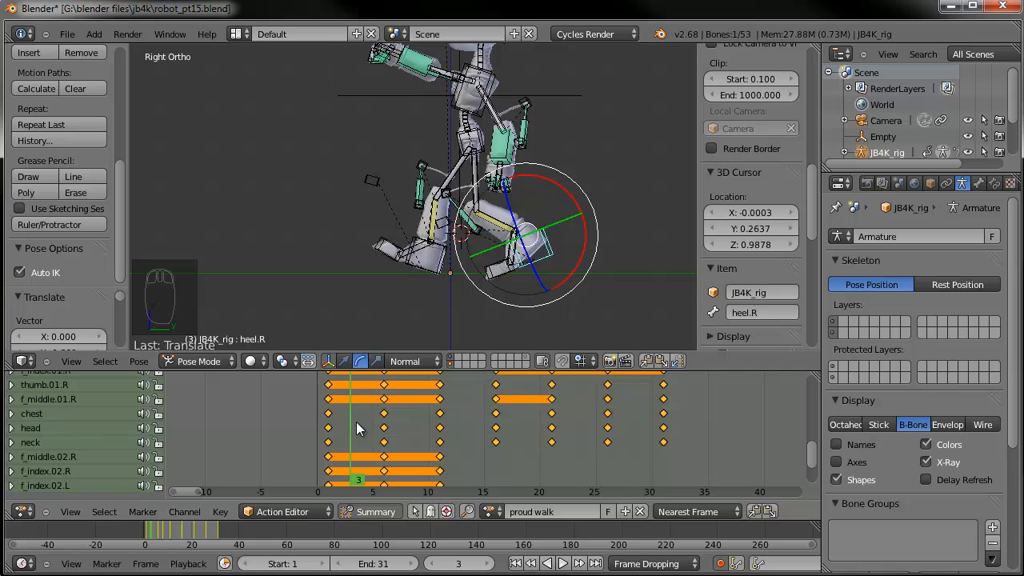
pyautogui.click(375, 425)
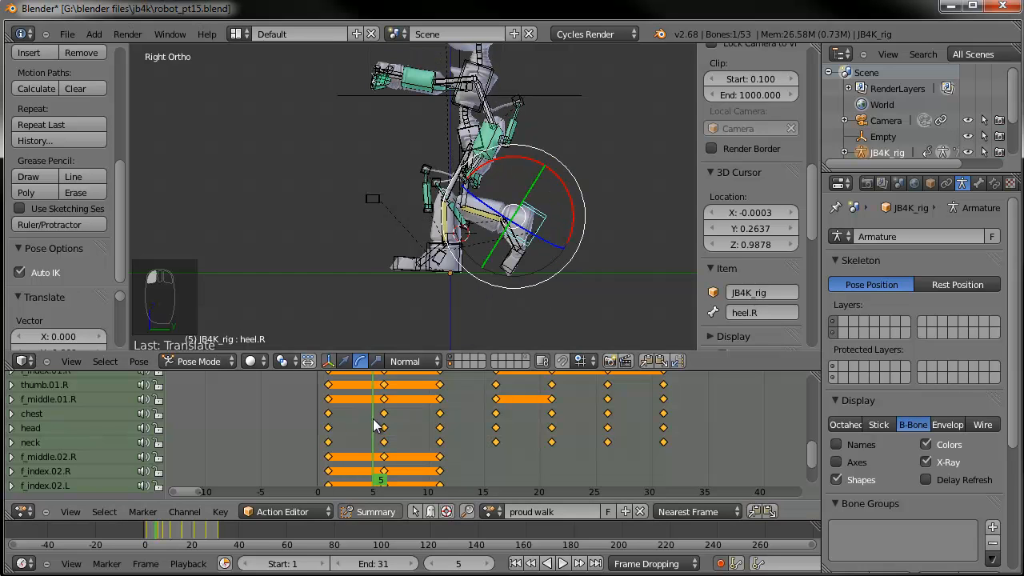
pyautogui.click(383, 425)
pyautogui.rightClick(551, 239)
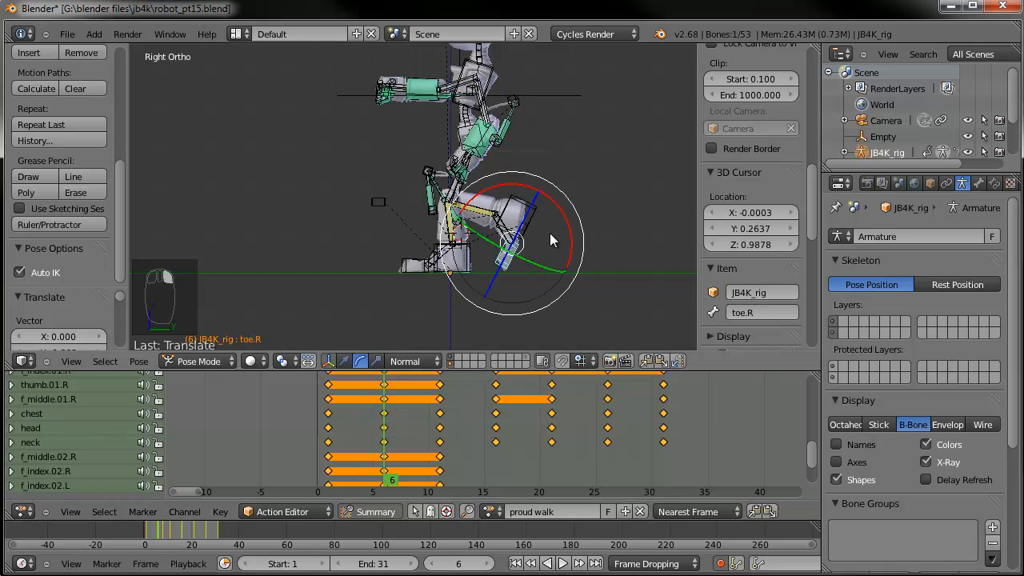
pyautogui.moveTo(565, 221); pyautogui.dragTo(562, 225)
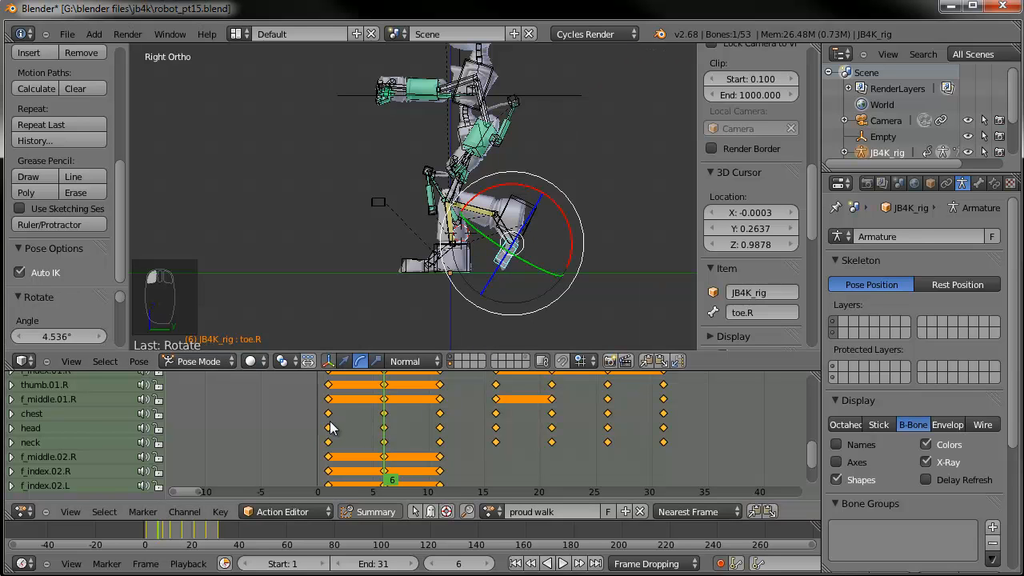
pyautogui.moveTo(334, 425); pyautogui.dragTo(363, 418)
pyautogui.moveTo(575, 242); pyautogui.dragTo(572, 266)
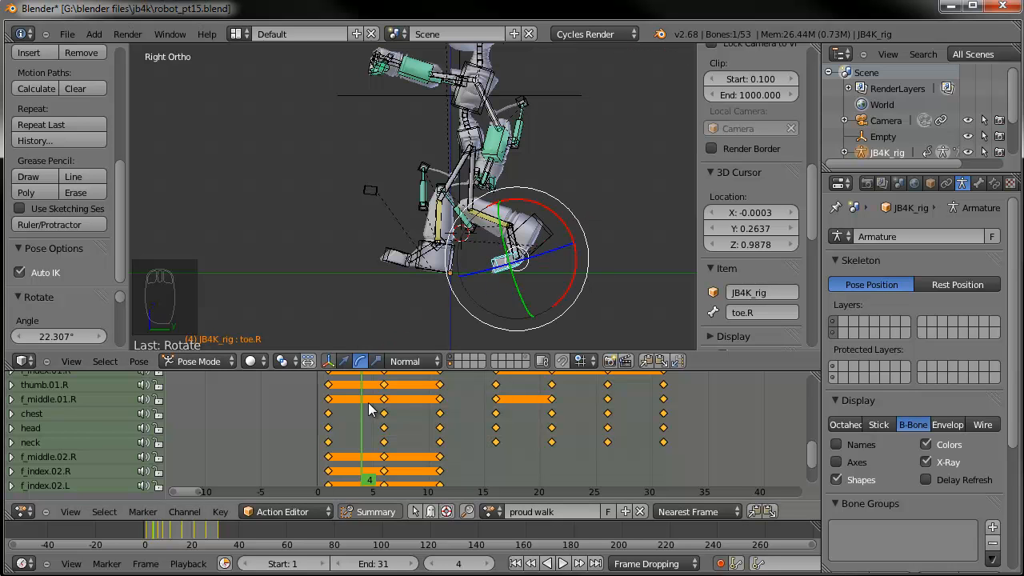
# Examine the pose up to frame 8 from several angles, including the arms and hands
pyautogui.moveTo(364, 423); pyautogui.dragTo(407, 405)
pyautogui.moveTo(509, 273); pyautogui.dragTo(467, 272, button='middle')
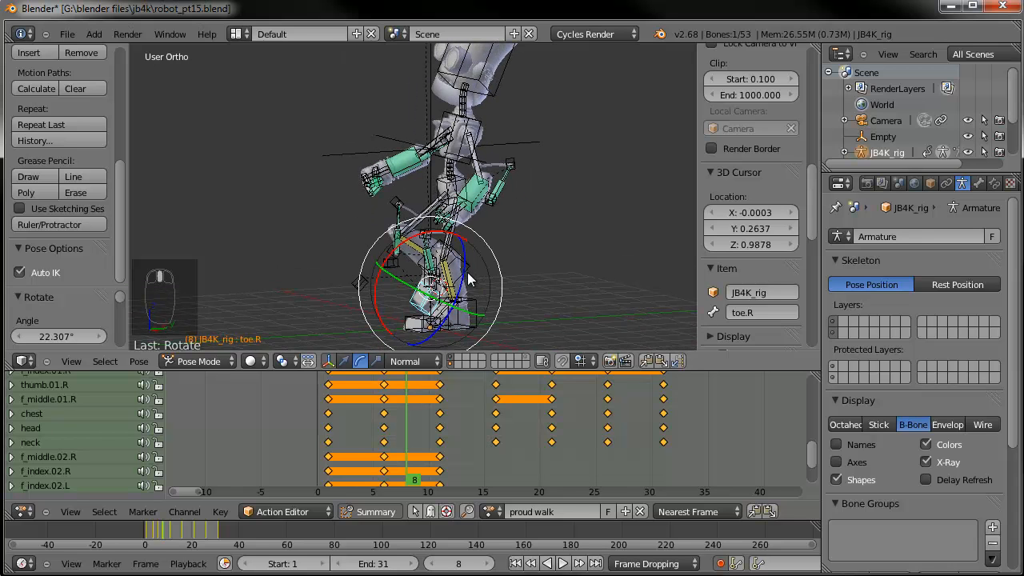
pyautogui.scroll(-2, 521, 270)
pyautogui.press('a')
pyautogui.press('a')
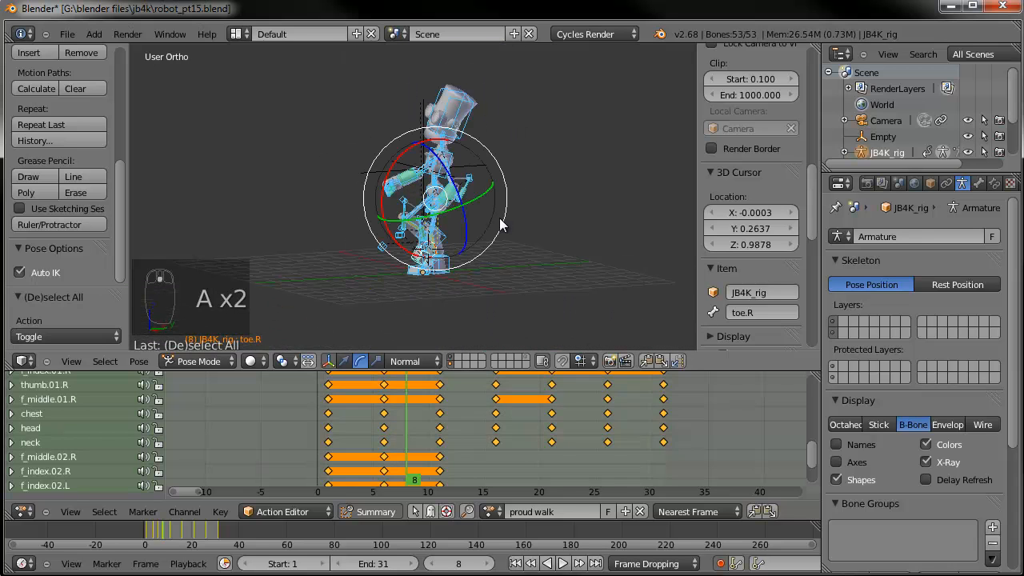
pyautogui.scroll(3, 516, 262)
pyautogui.press('a')
pyautogui.moveTo(502, 250); pyautogui.dragTo(549, 242, button='middle')
pyautogui.rightClick(527, 210)
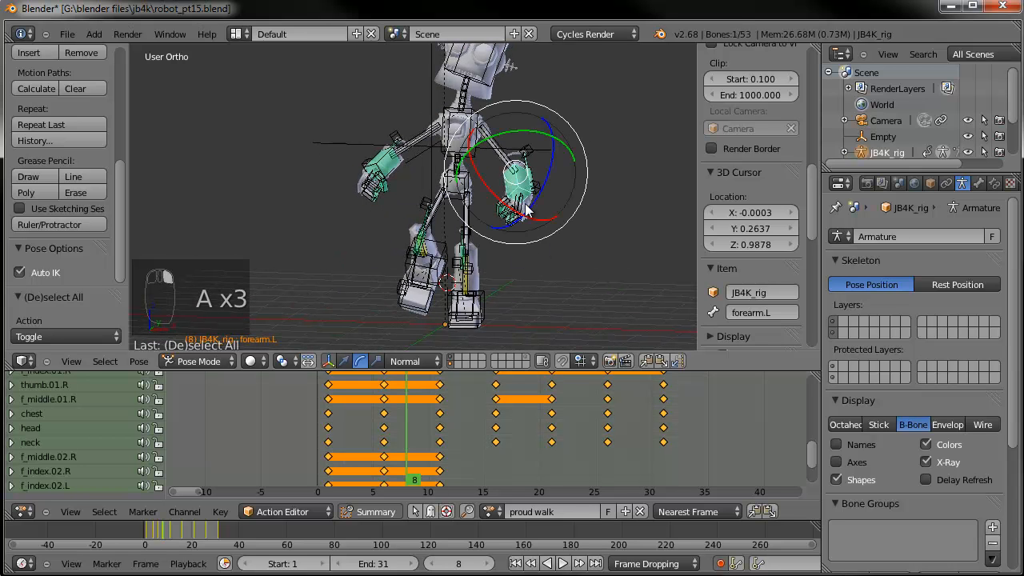
pyautogui.moveTo(527, 210); pyautogui.dragTo(544, 213, button='middle')
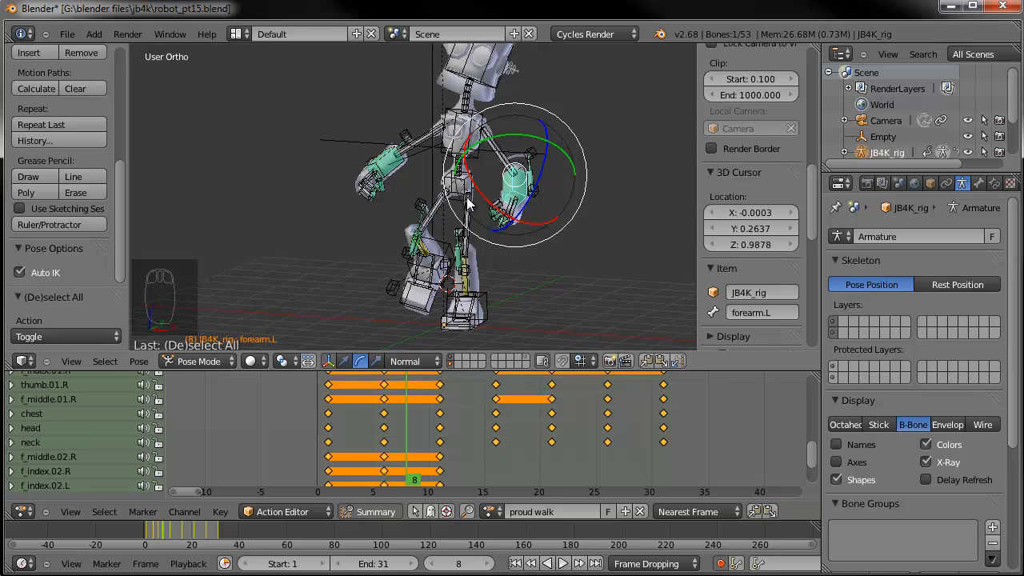
pyautogui.moveTo(477, 206); pyautogui.dragTo(524, 229, button='middle')
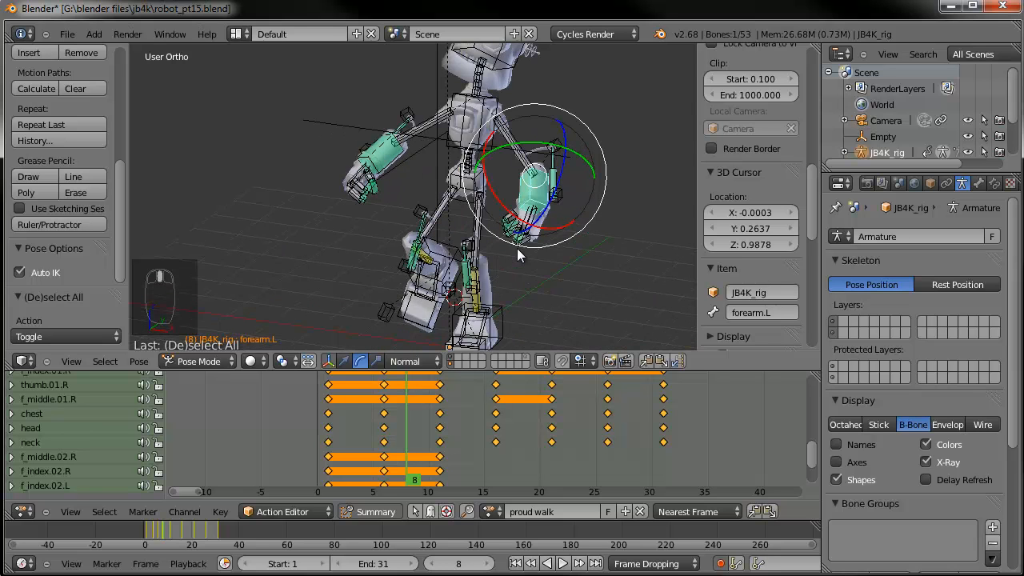
pyautogui.press('c')
pyautogui.click(528, 232)
pyautogui.moveTo(349, 181); pyautogui.dragTo(372, 159)
pyautogui.moveTo(367, 163); pyautogui.dragTo(447, 172, button='middle')
pyautogui.scroll(2, 325, 166)
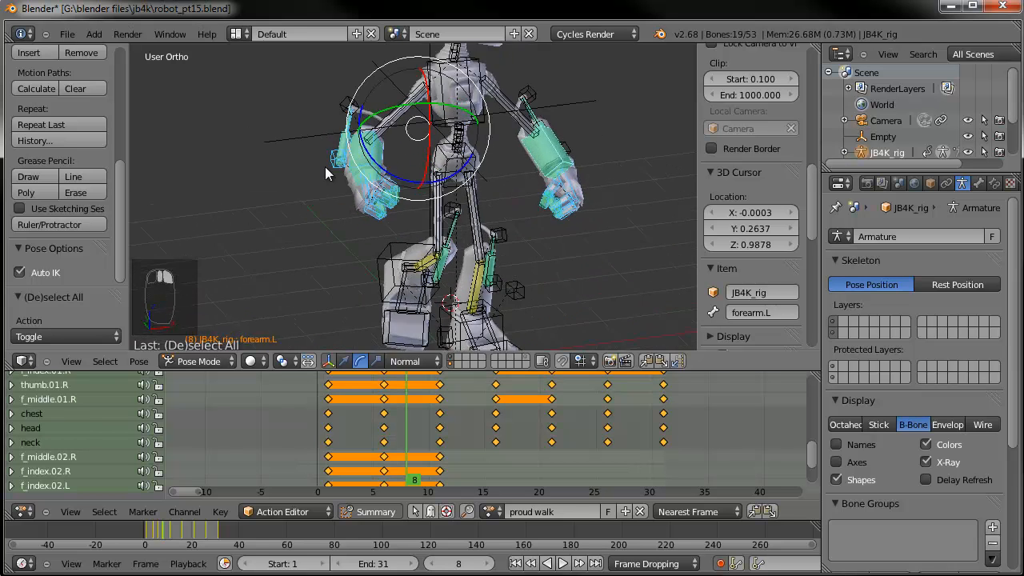
pyautogui.press('a')
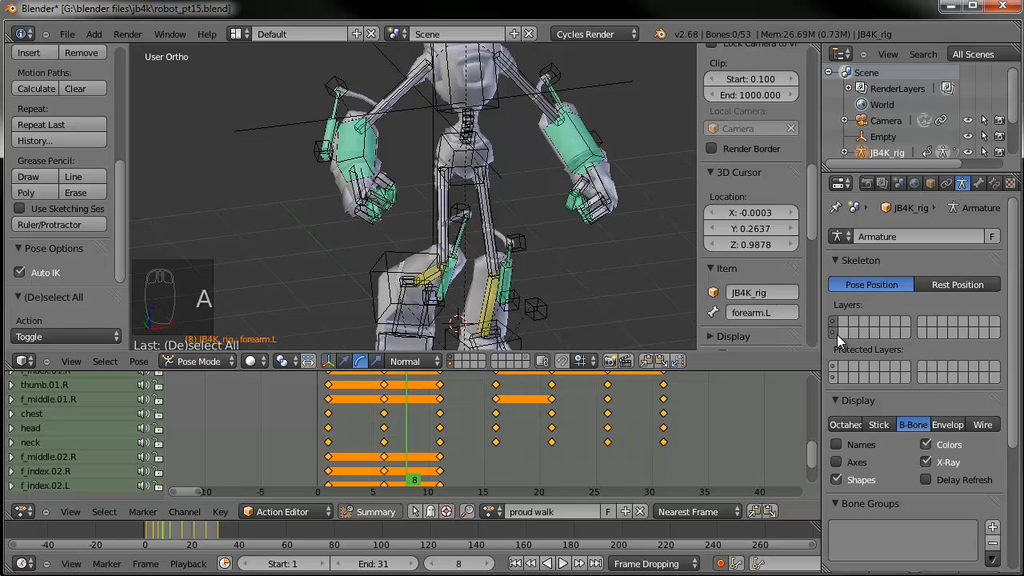
# Show only the armature's first bone layer, hiding the helper bones around the elbows, knees and feet
pyautogui.click(835, 334)
pyautogui.scroll(-2, 637, 272)
pyautogui.moveTo(578, 220); pyautogui.dragTo(506, 217, button='middle')
pyautogui.click(836, 322)
pyautogui.moveTo(545, 191); pyautogui.dragTo(539, 221, button='middle')
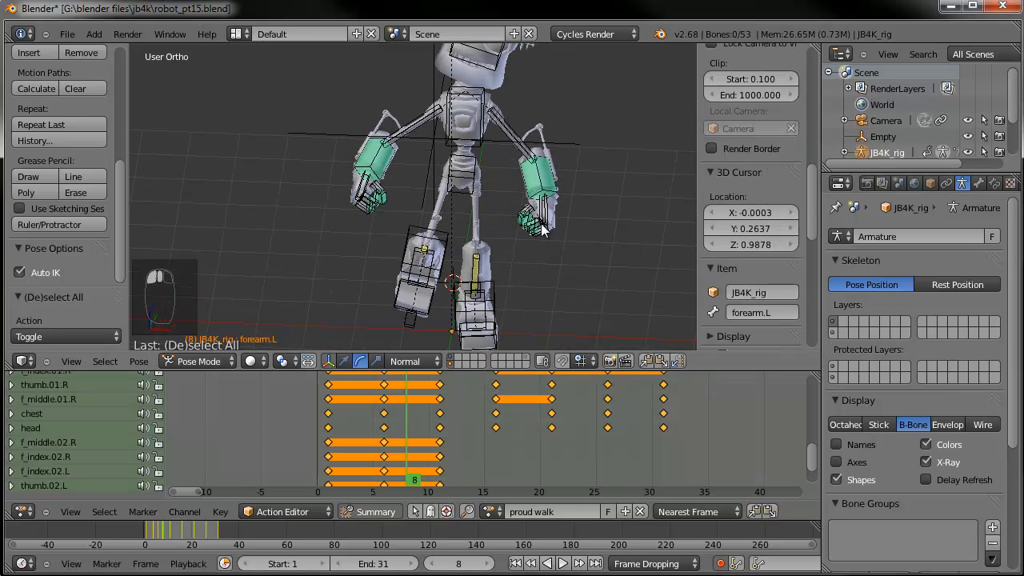
# Select the forearm, hand and finger bones of both arms
pyautogui.press('c')
pyautogui.moveTo(540, 222); pyautogui.dragTo(541, 225)
pyautogui.keyDown('shift'); pyautogui.rightClick(531, 190); pyautogui.keyUp('shift')
pyautogui.press('c')
pyautogui.moveTo(362, 204); pyautogui.dragTo(370, 176)
pyautogui.rightClick(370, 176)
pyautogui.keyDown('shift'); pyautogui.moveTo(487, 271); pyautogui.dragTo(414, 228, button='middle'); pyautogui.keyUp('shift')
# Add the foot control bones, hip area, chest and head to the bone selection in the right side view
pyautogui.press('KP_3')
pyautogui.press('c')
pyautogui.click(520, 218)
pyautogui.press('c')
pyautogui.click(491, 281)
pyautogui.rightClick(476, 271)
pyautogui.scroll(-3, 478, 264)
pyautogui.keyDown('shift'); pyautogui.moveTo(473, 165); pyautogui.dragTo(473, 179, button='middle'); pyautogui.keyUp('shift')
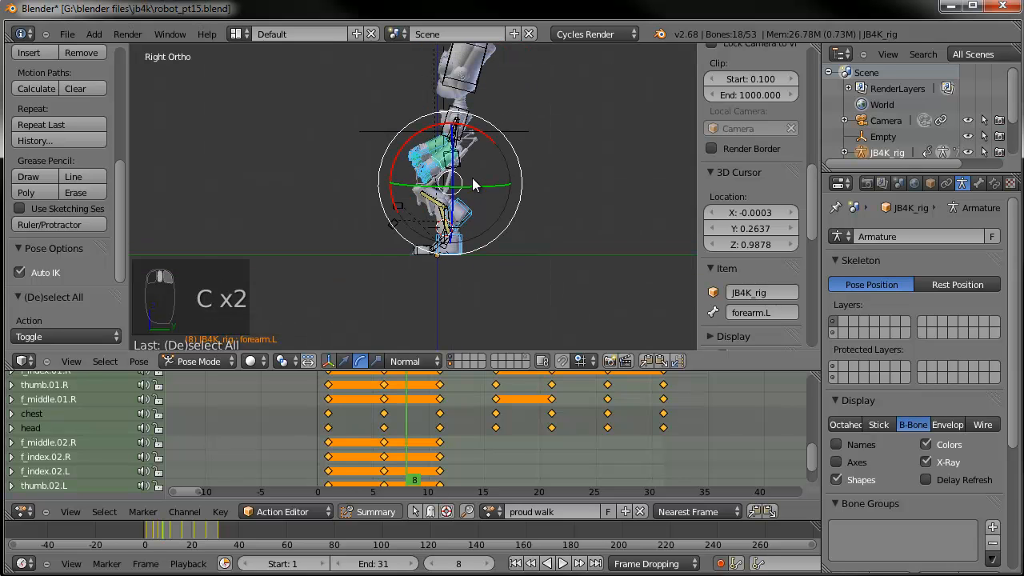
pyautogui.keyDown('shift'); pyautogui.rightClick(478, 106); pyautogui.keyUp('shift')
pyautogui.keyDown('shift'); pyautogui.rightClick(479, 92); pyautogui.keyUp('shift')
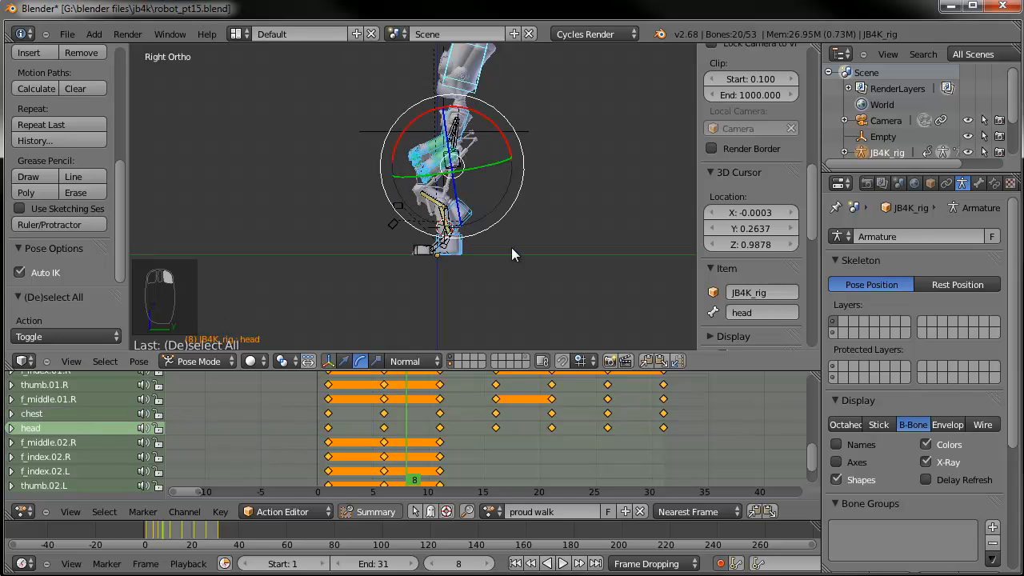
# Copy the selected bones' pose at frame 1 and paste it mirrored at frame 16
pyautogui.moveTo(381, 444); pyautogui.dragTo(410, 334, button='middle')
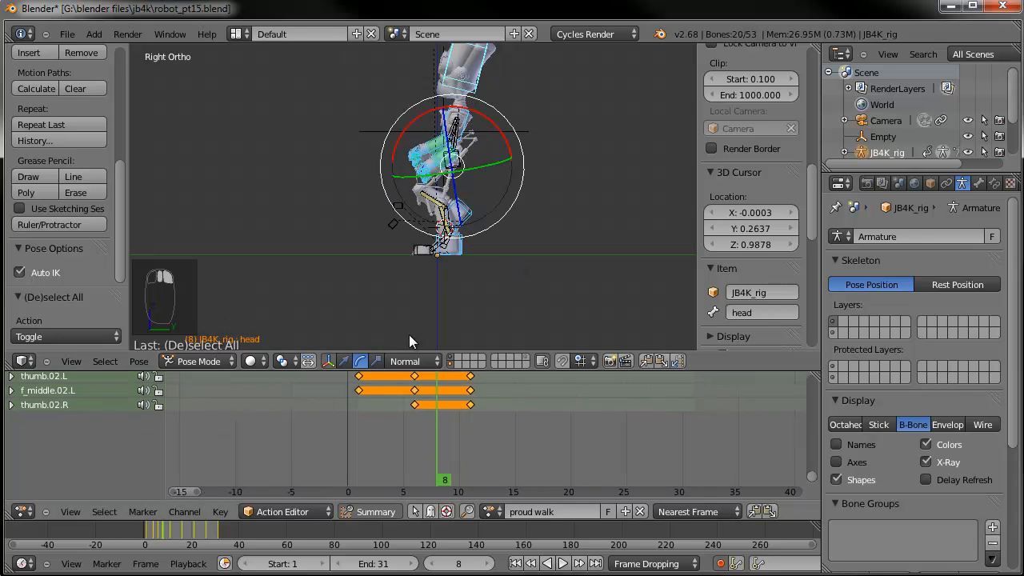
pyautogui.click(516, 563)
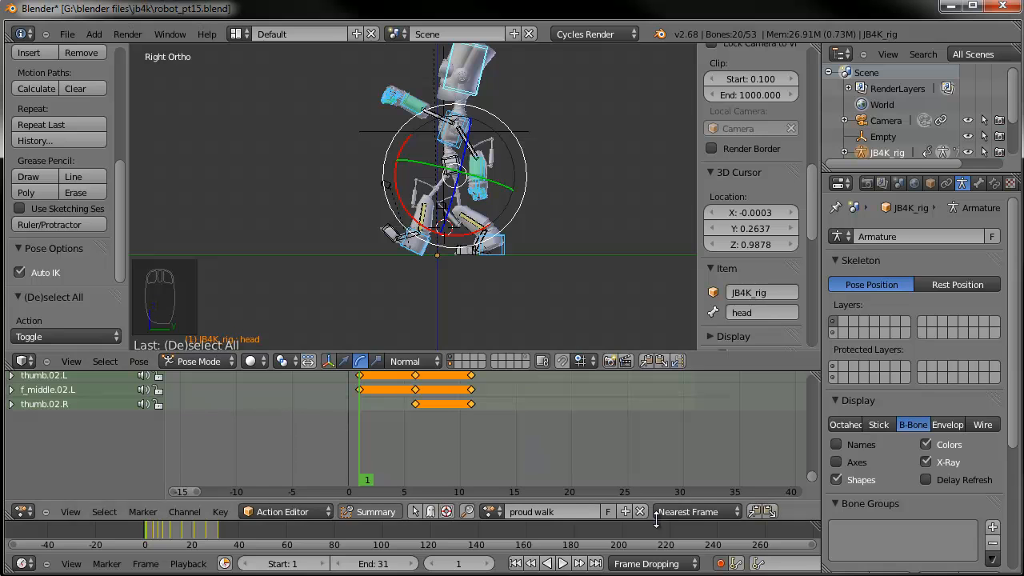
pyautogui.moveTo(465, 427); pyautogui.dragTo(450, 448, button='middle')
pyautogui.click(449, 453)
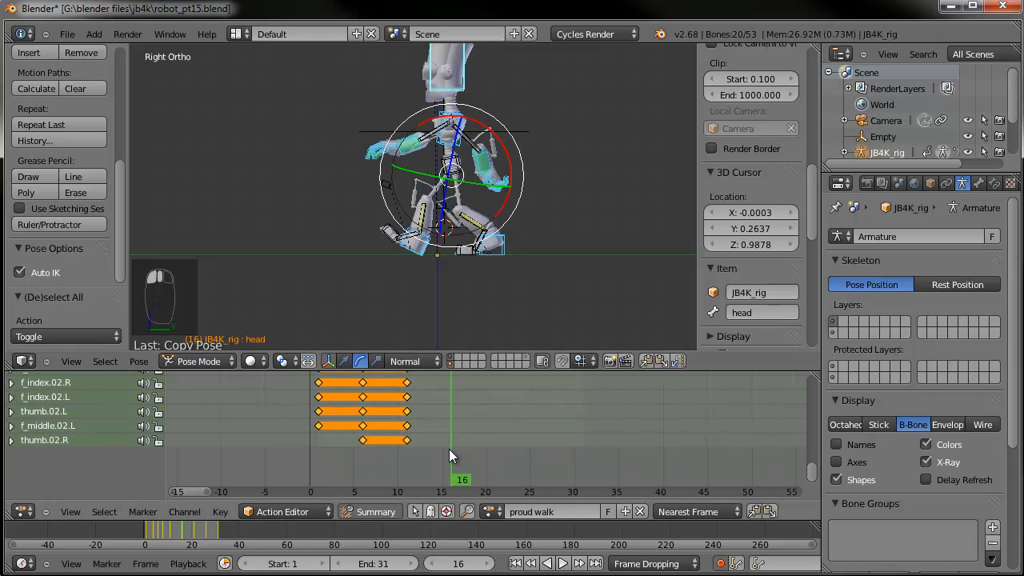
pyautogui.click(678, 361)
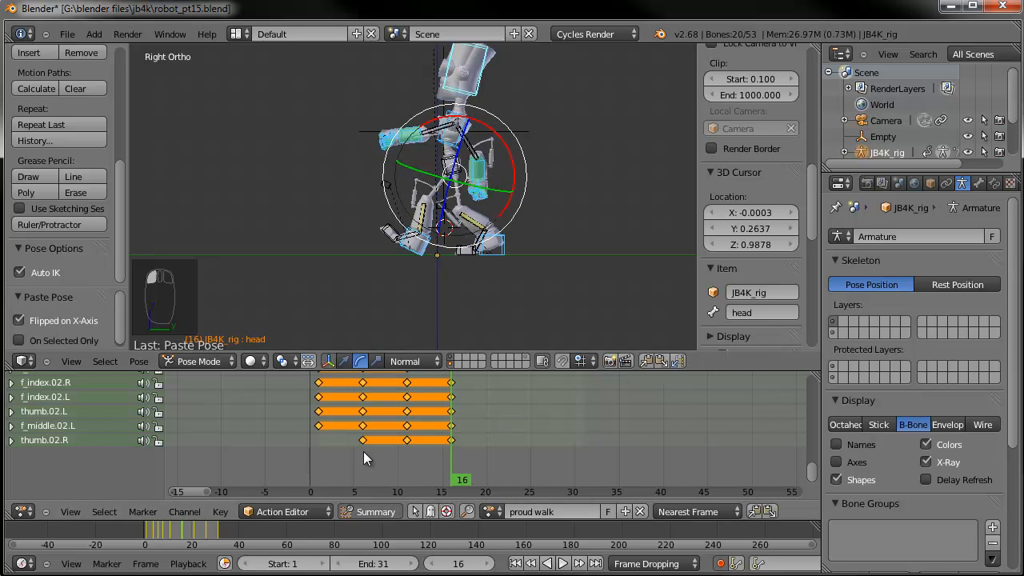
# Copy the selected bones' pose at frame 6 and paste it mirrored at frame 21
pyautogui.click(364, 456)
pyautogui.click(648, 360)
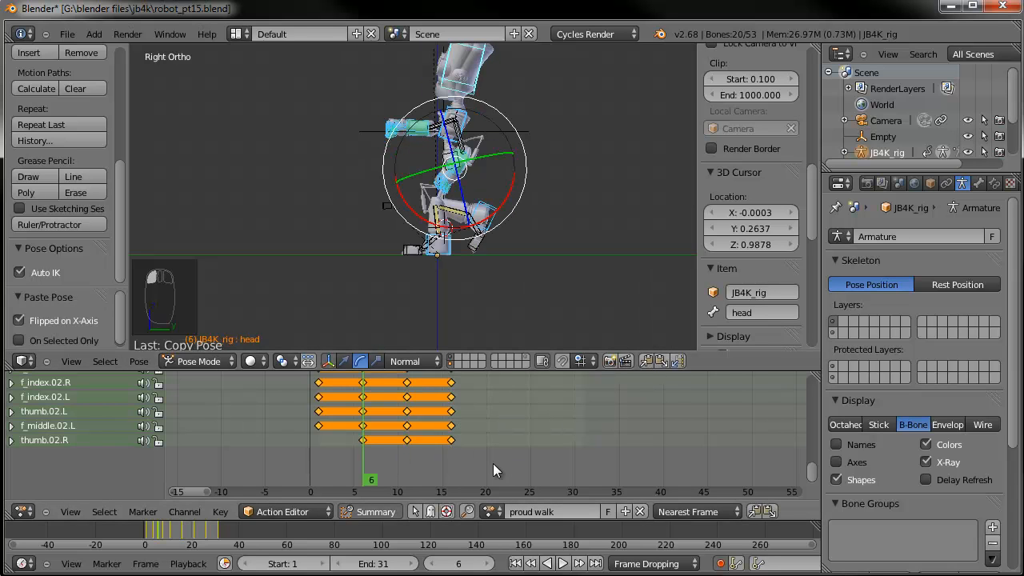
pyautogui.click(492, 465)
pyautogui.click(491, 462)
pyautogui.click(678, 361)
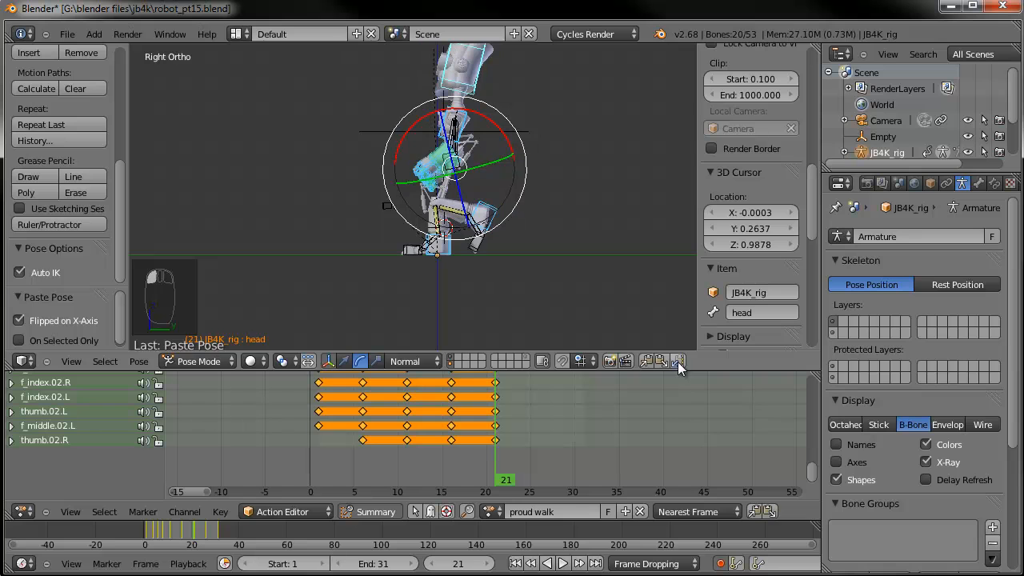
# Copy the selected bones' pose at frame 11 and paste it mirrored at frame 26
pyautogui.click(406, 449)
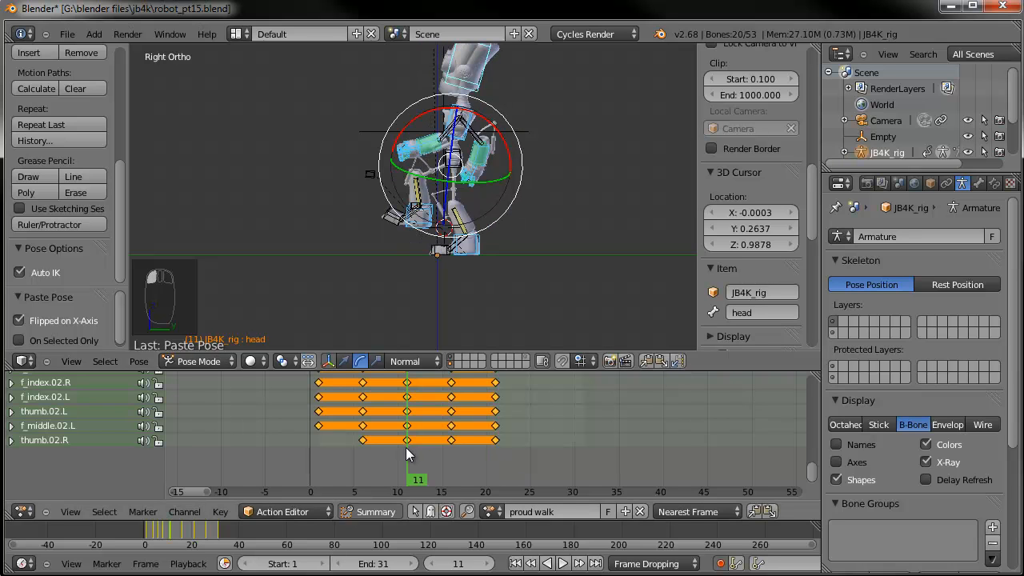
pyautogui.click(646, 362)
pyautogui.click(537, 454)
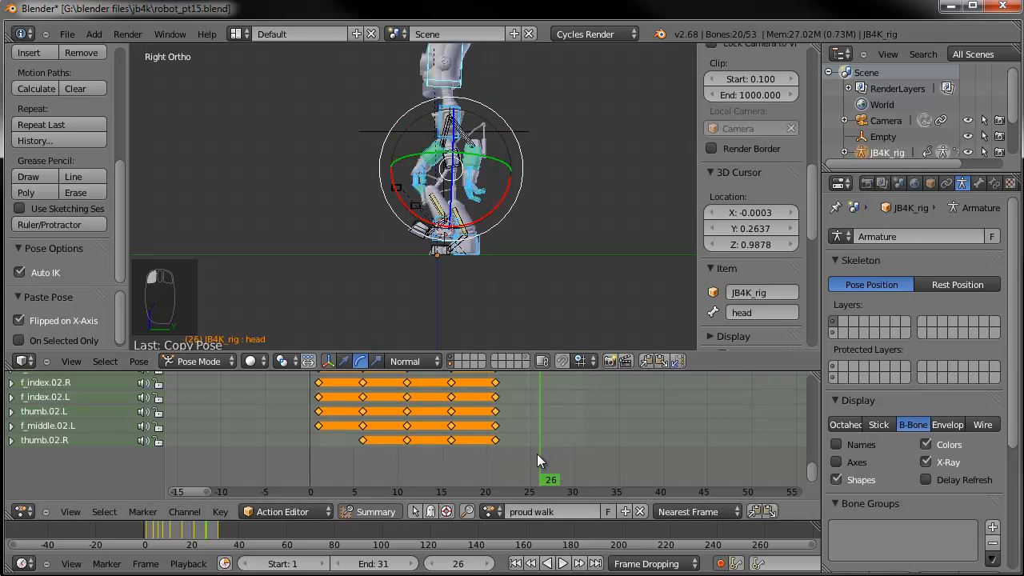
pyautogui.click(676, 362)
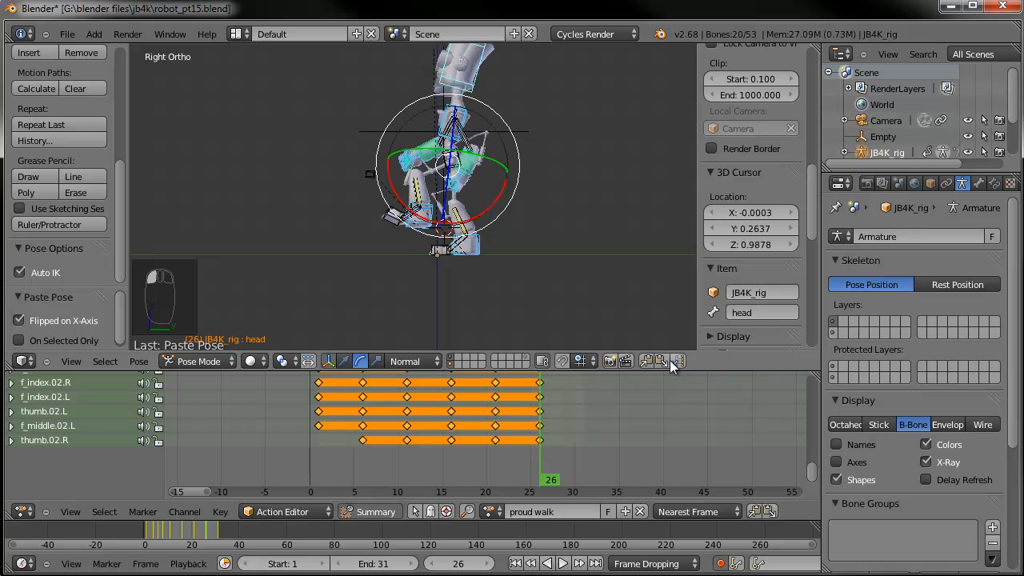
# Copy the selected bones' starting pose from frame 1 and paste it unmirrored at frame 31
pyautogui.click(450, 457)
pyautogui.moveTo(595, 419); pyautogui.dragTo(602, 454, button='middle')
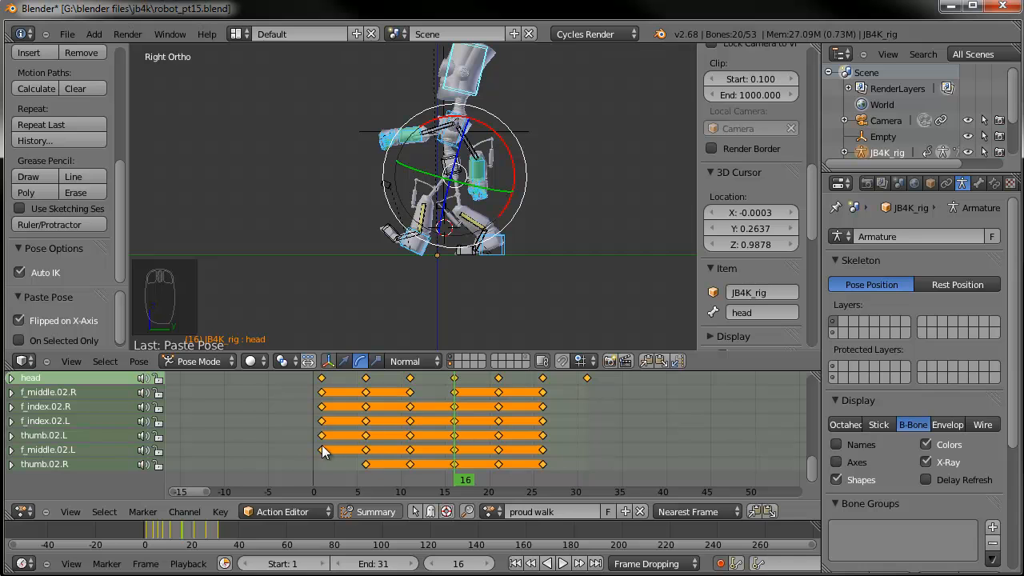
pyautogui.click(646, 360)
pyautogui.click(588, 412)
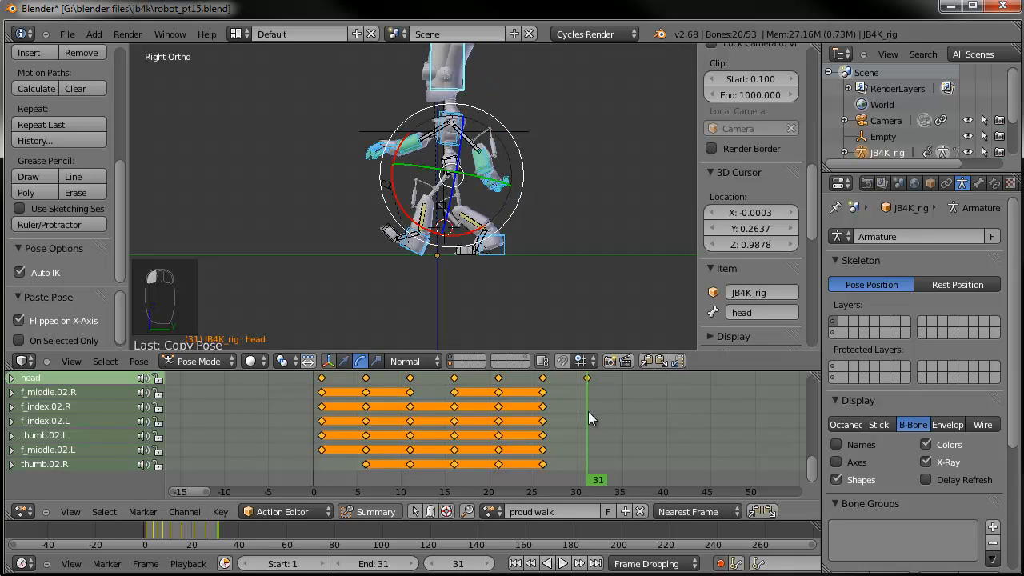
pyautogui.click(662, 360)
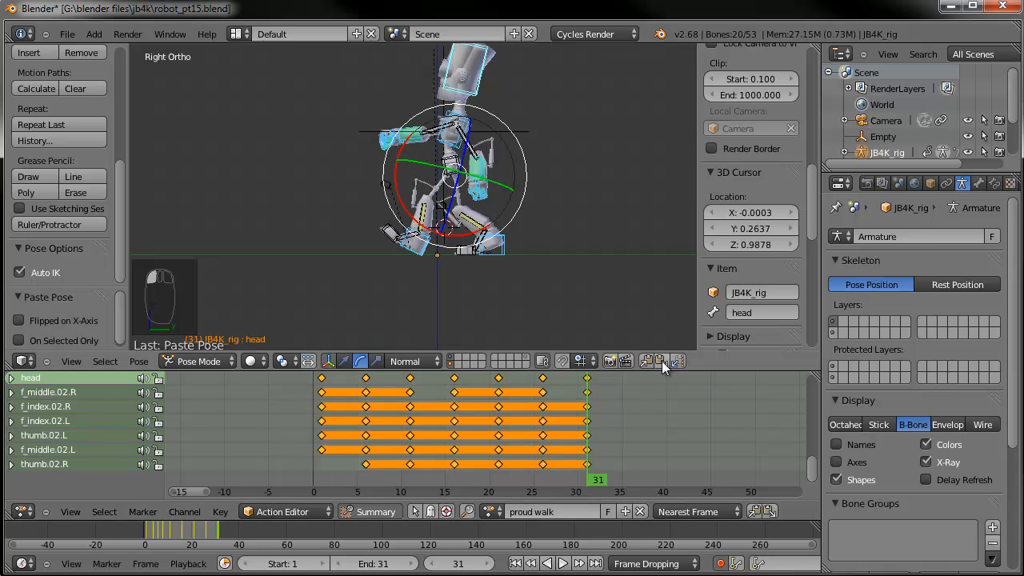
# Compare the arms at frames 1 and 31, and add both upper arm bones to the selection at frame 1
pyautogui.moveTo(319, 440)
pyautogui.mouseDown()
pyautogui.moveTo(348, 440)
pyautogui.moveTo(311, 440)
pyautogui.mouseUp()
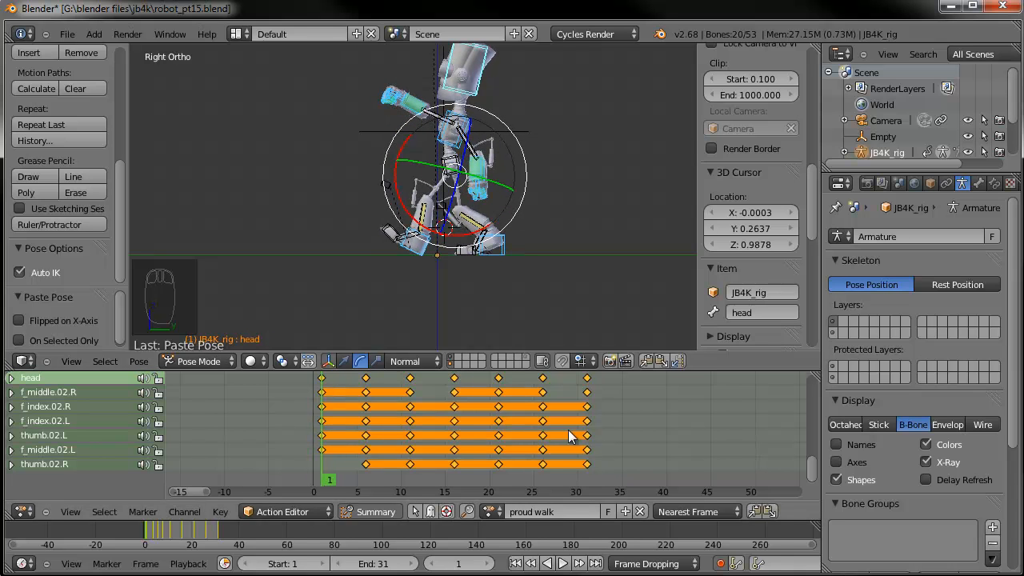
pyautogui.click(587, 423)
pyautogui.moveTo(520, 320); pyautogui.dragTo(384, 312, button='middle')
pyautogui.click(322, 416)
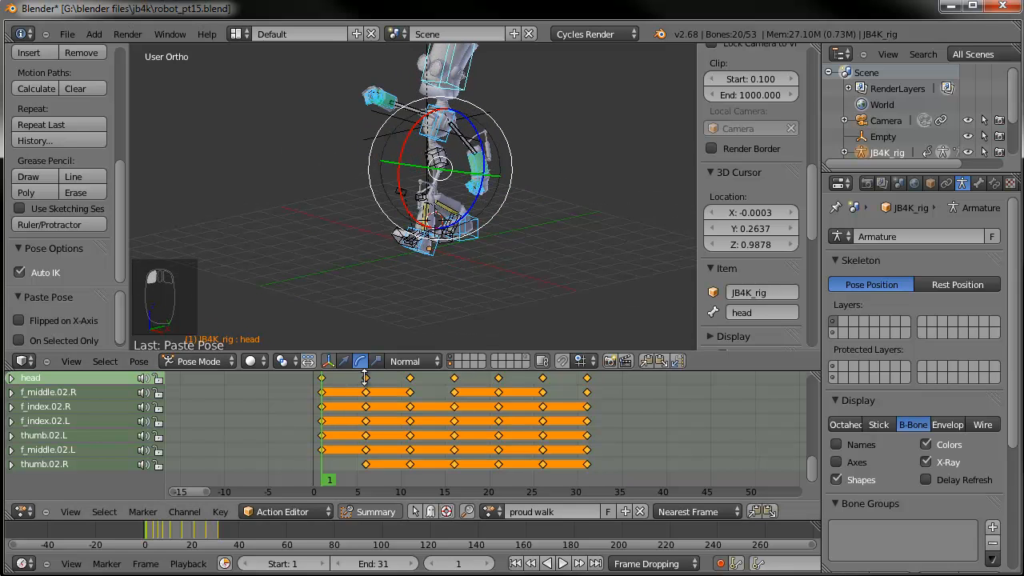
pyautogui.keyDown('shift'); pyautogui.moveTo(499, 170); pyautogui.dragTo(500, 214, button='middle'); pyautogui.keyUp('shift')
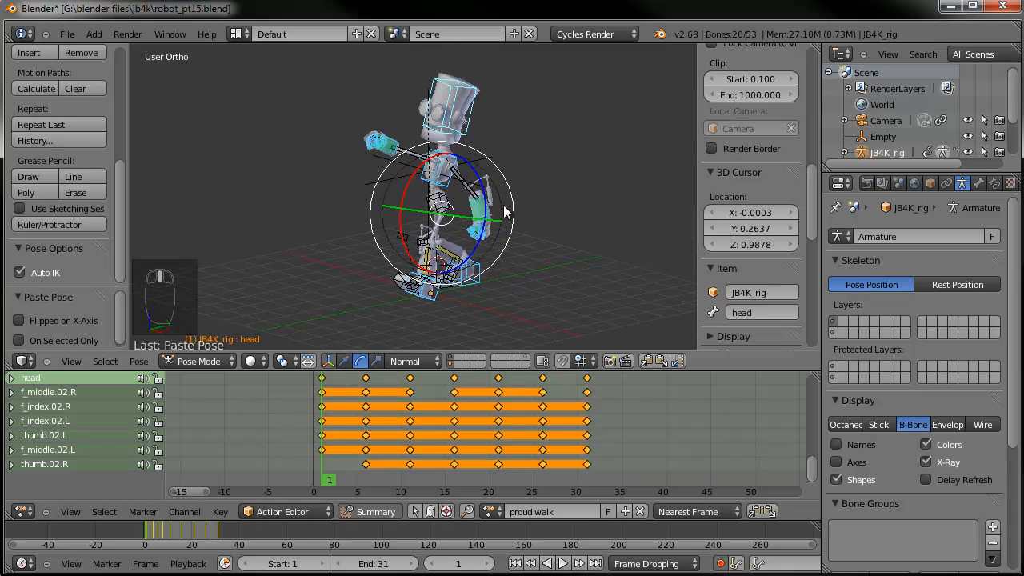
pyautogui.rightClick(460, 178)
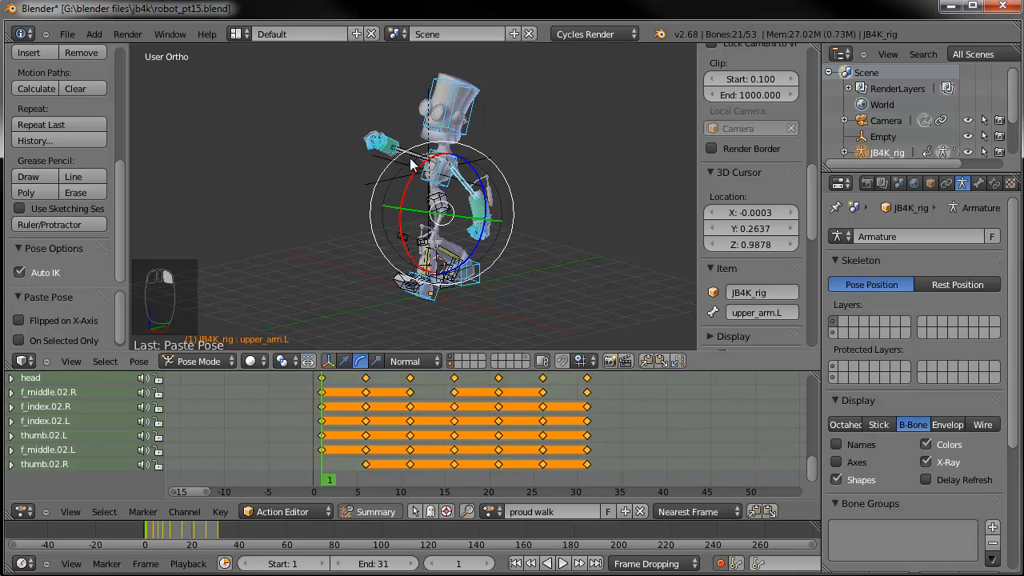
# With the upper arms included, copy the frame 1 pose and paste it mirrored at frame 16
pyautogui.click(646, 361)
pyautogui.click(365, 409)
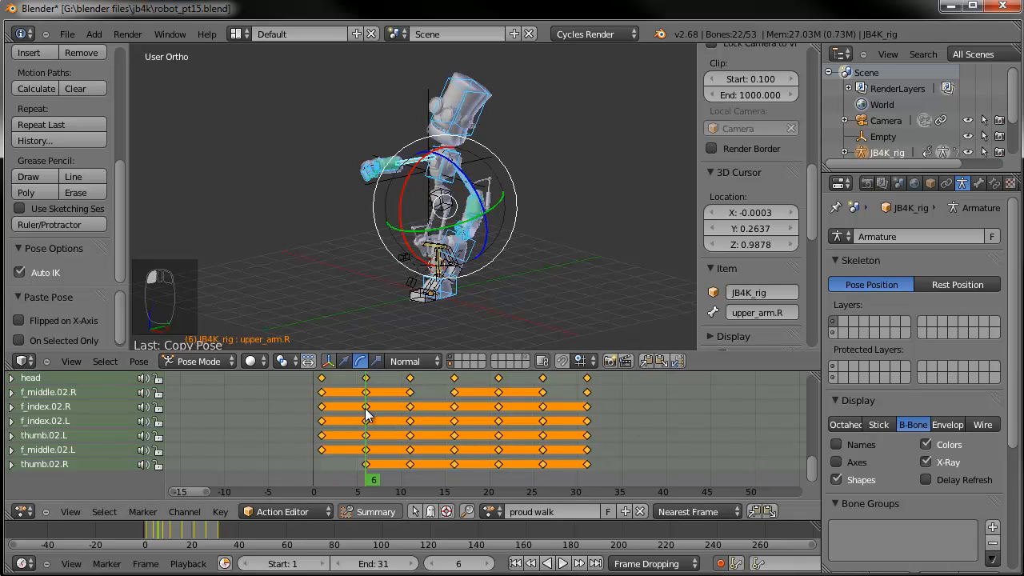
pyautogui.click(498, 427)
pyautogui.click(457, 429)
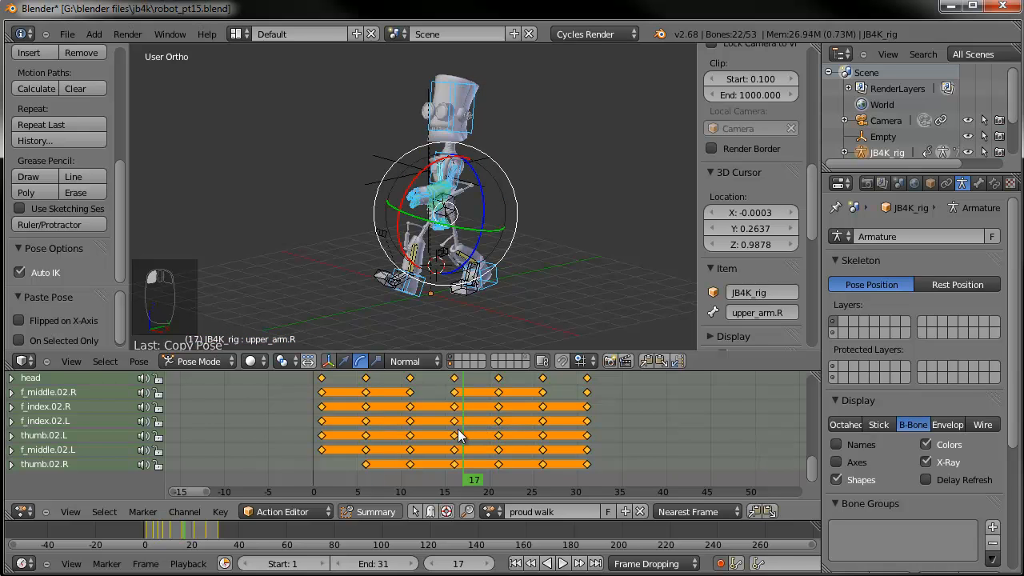
pyautogui.click(679, 361)
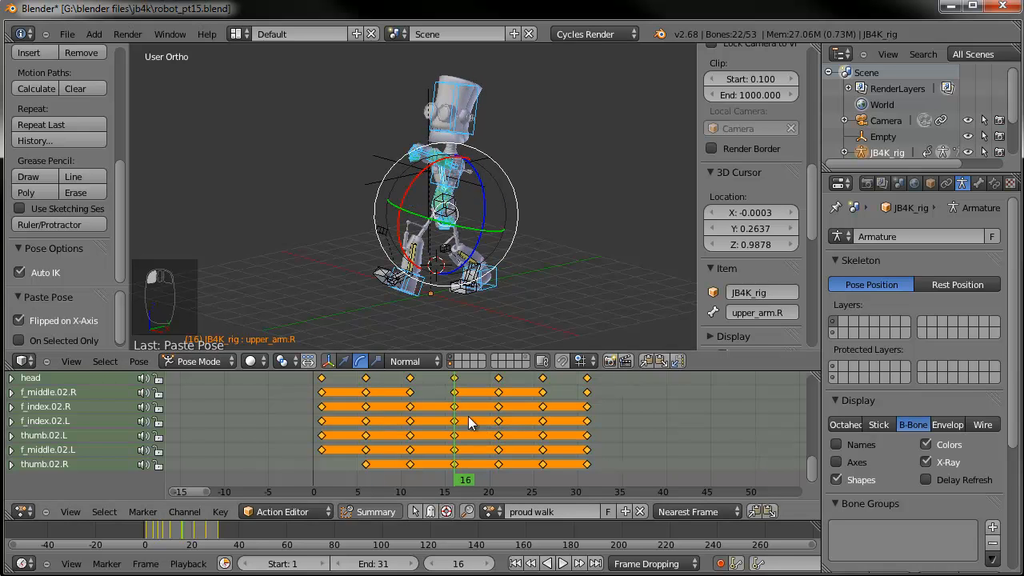
# With the upper arms included, copy the frame 6 pose and paste it mirrored at frame 21
pyautogui.click(364, 436)
pyautogui.click(652, 358)
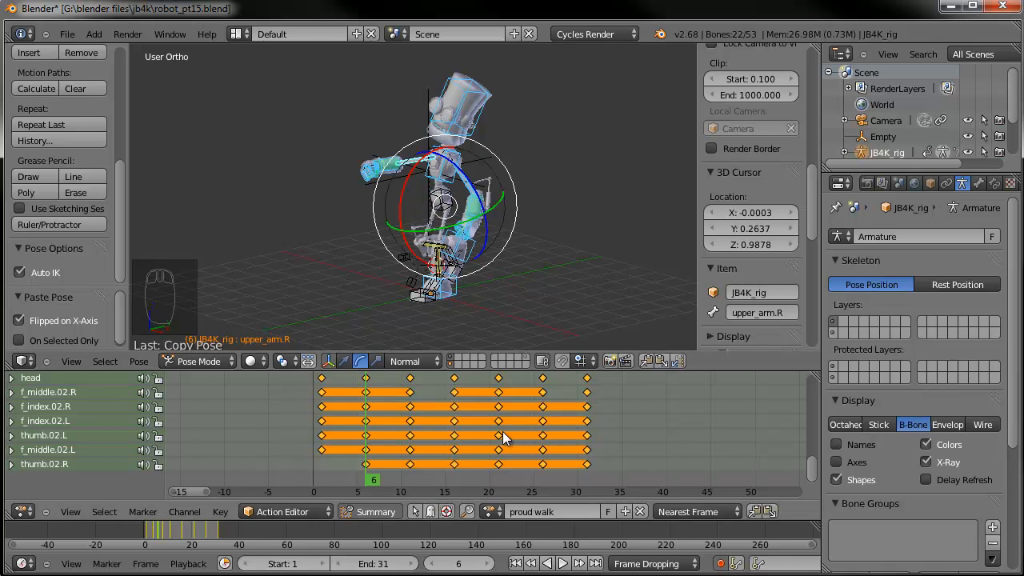
pyautogui.click(499, 432)
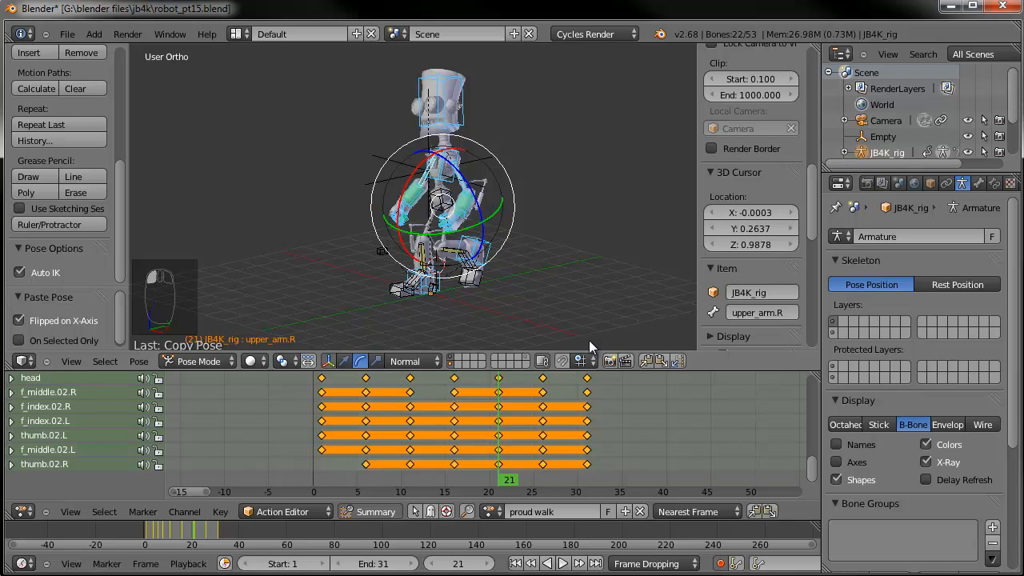
# With the upper arms included, copy the frame 11 pose and paste it mirrored at frame 26
pyautogui.click(411, 438)
pyautogui.click(647, 362)
pyautogui.click(544, 431)
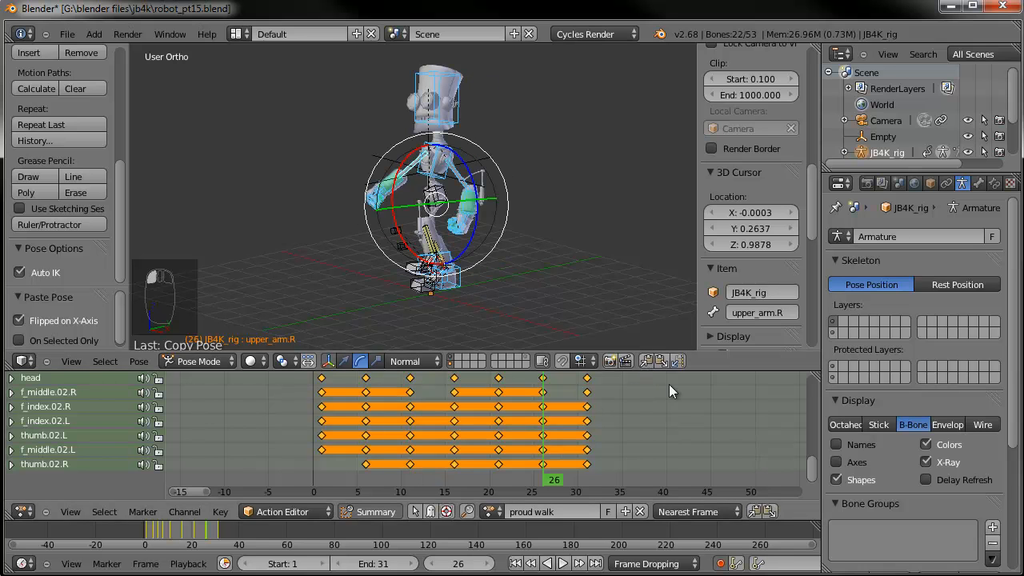
pyautogui.click(676, 361)
# Copy the frame 16 pose with the upper arms included and paste it mirrored at frame 31
pyautogui.click(454, 430)
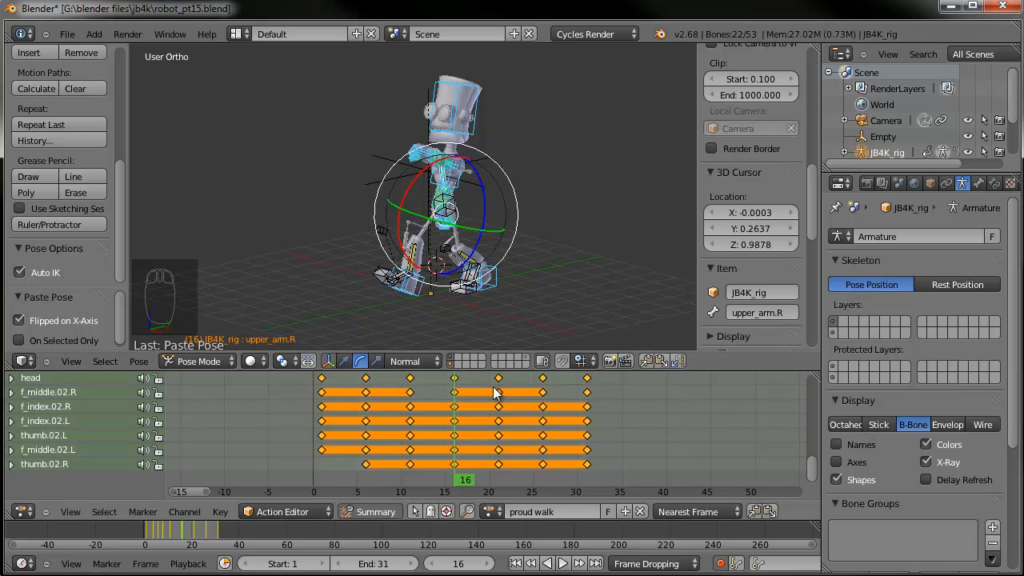
pyautogui.click(647, 363)
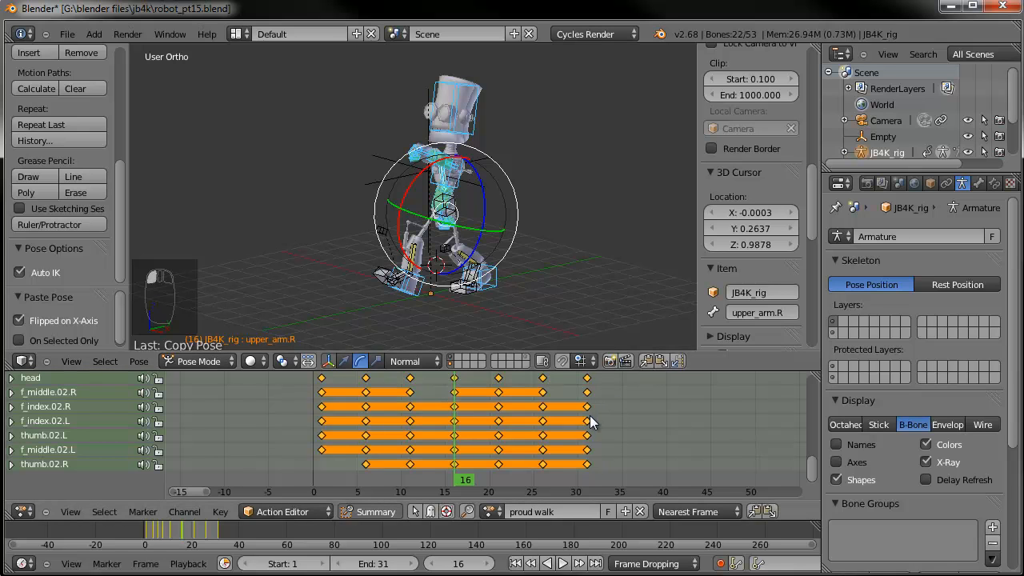
pyautogui.click(589, 416)
pyautogui.click(675, 360)
# Select only the outer bone of the right thumb and insert a LocRotScale keyframe for it at frame 1
pyautogui.click(323, 418)
pyautogui.moveTo(410, 451); pyautogui.dragTo(439, 422, button='middle')
pyautogui.scroll(4, 356, 438)
pyautogui.moveTo(356, 439); pyautogui.dragTo(377, 440, button='middle')
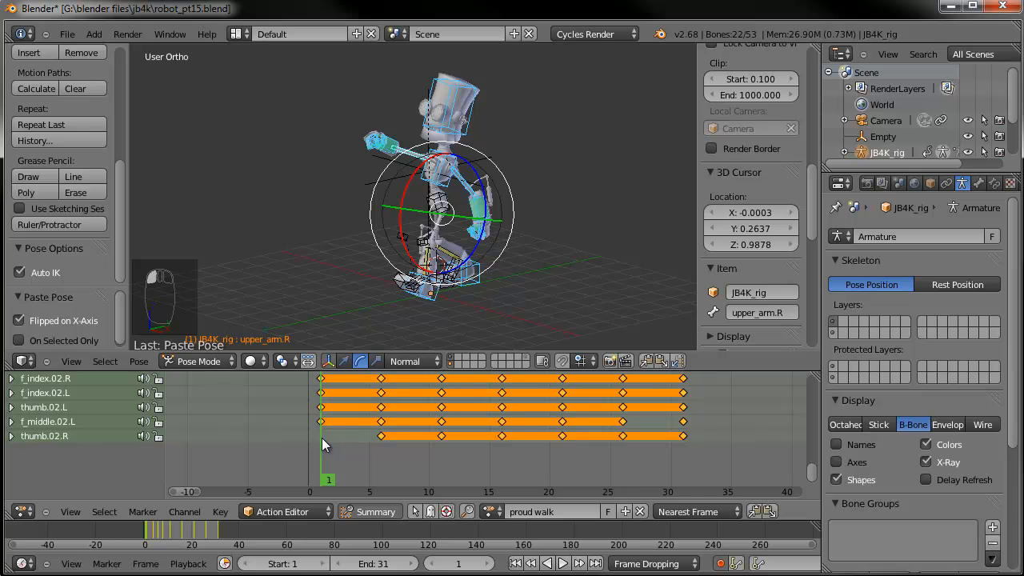
pyautogui.press('i')
pyautogui.click(573, 224)
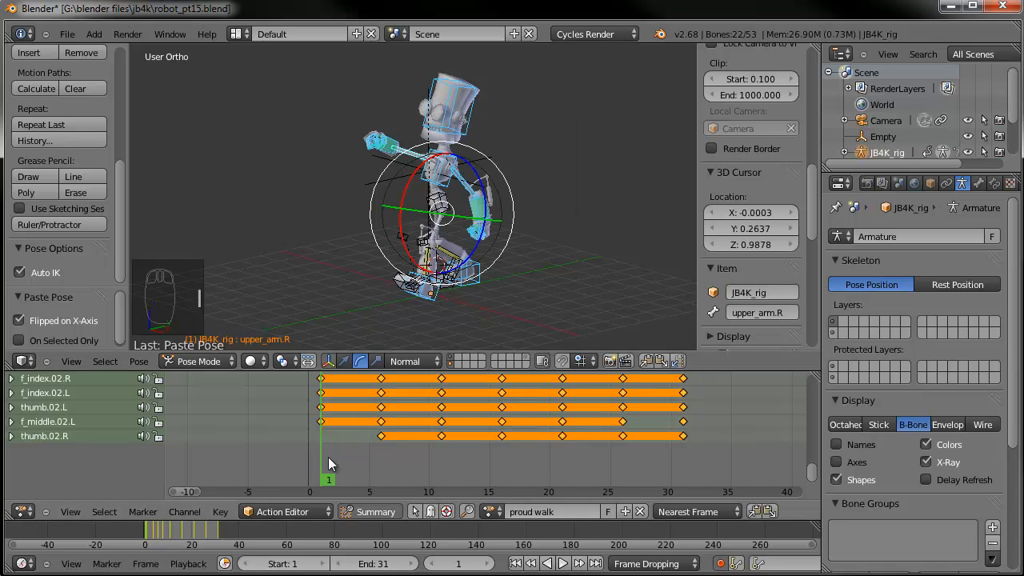
pyautogui.press('a')
pyautogui.click(48, 436)
pyautogui.scroll(2, 455, 230)
pyautogui.moveTo(454, 230); pyautogui.dragTo(398, 273, button='middle')
pyautogui.keyDown('shift'); pyautogui.moveTo(412, 156); pyautogui.dragTo(404, 255, button='middle'); pyautogui.keyUp('shift')
pyautogui.scroll(4, 404, 256)
pyautogui.rightClick(353, 229)
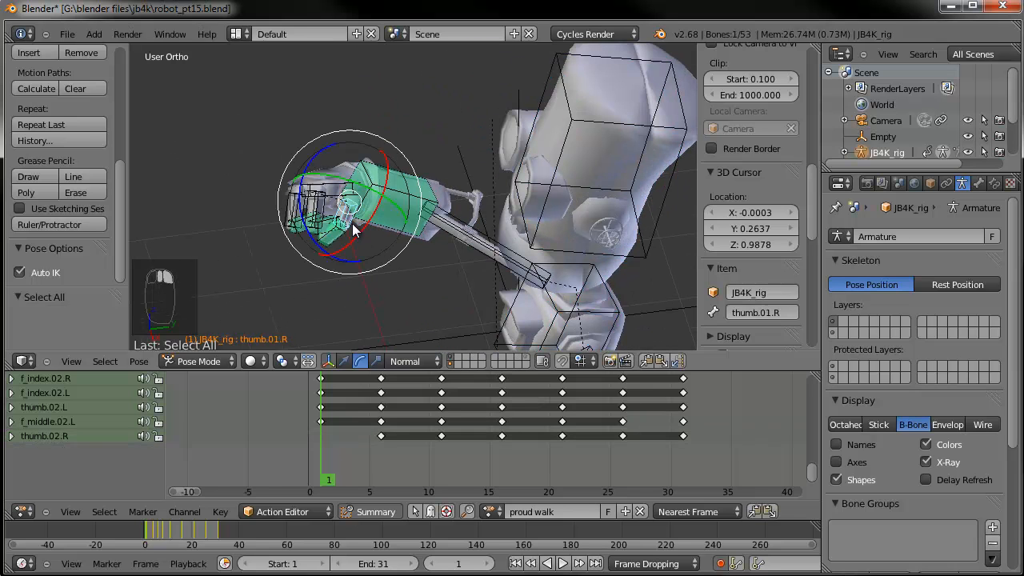
pyautogui.rightClick(334, 238)
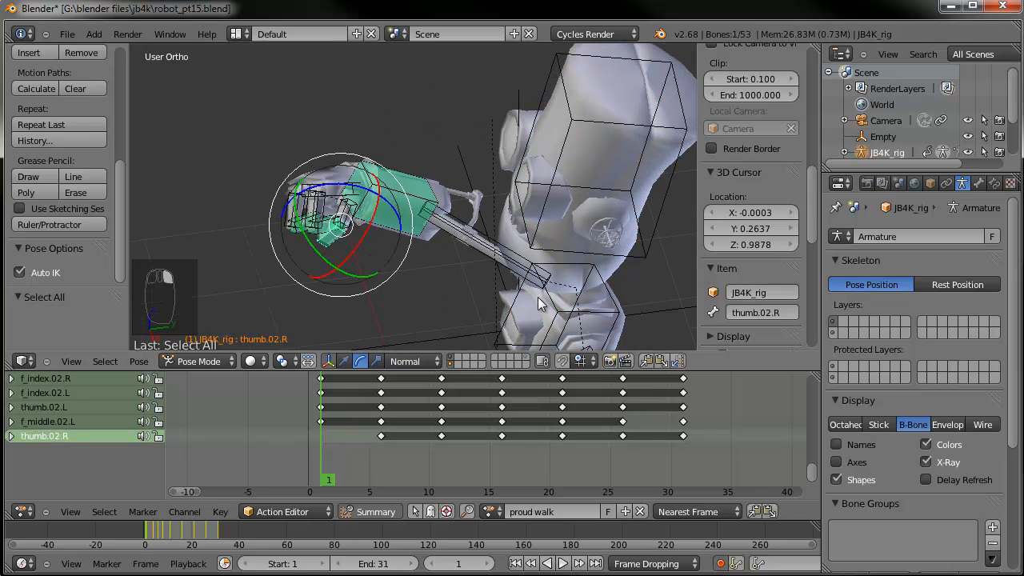
pyautogui.press('i')
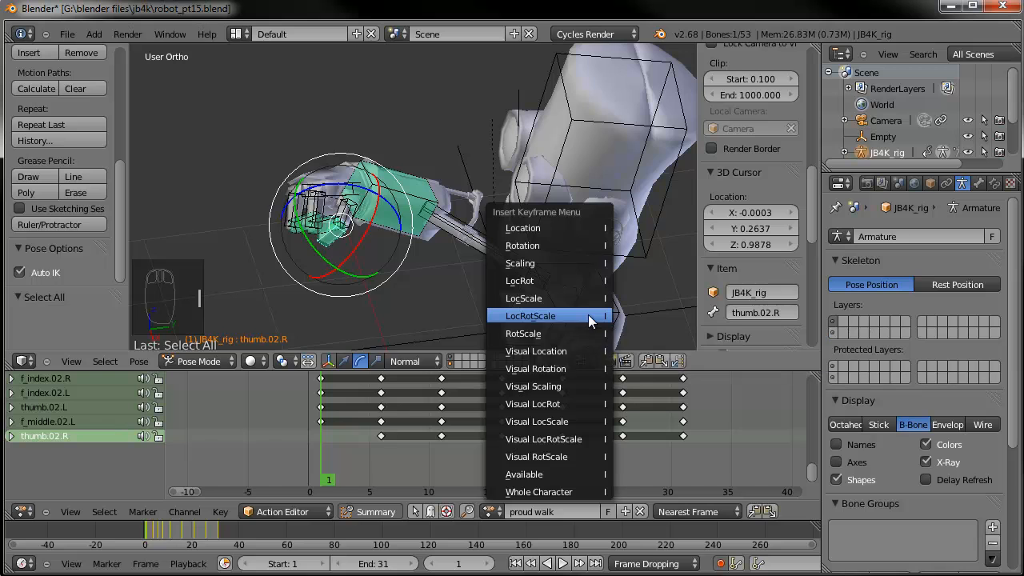
pyautogui.click(588, 315)
# Check the other bone channels and the left thumb for missing keyframes, clear the bone selection and view the whole robot
pyautogui.scroll(-4, 431, 263)
pyautogui.scroll(-3, 435, 431)
pyautogui.moveTo(426, 400); pyautogui.dragTo(450, 495, button='middle')
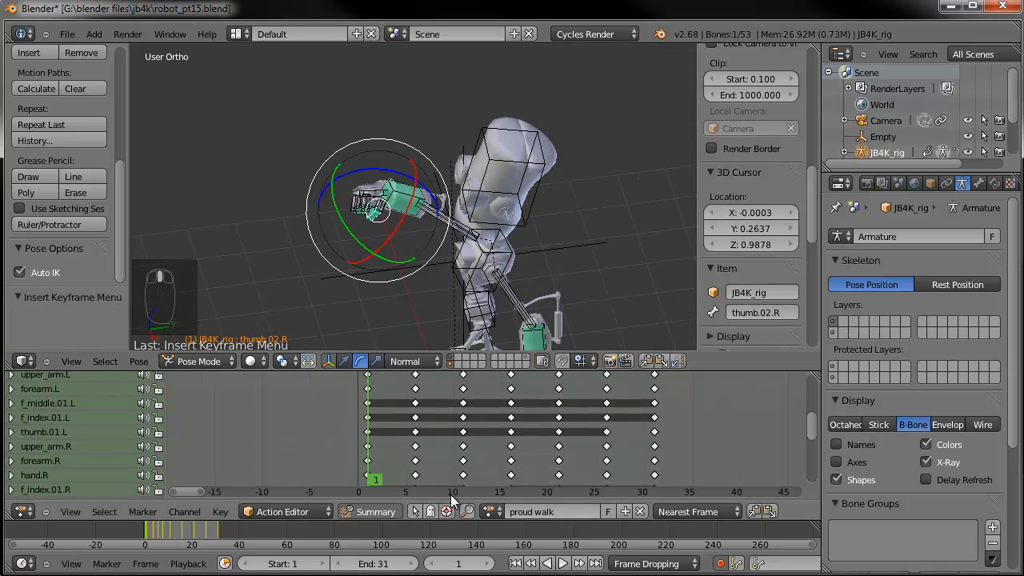
pyautogui.moveTo(448, 437); pyautogui.dragTo(480, 437, button='middle')
pyautogui.scroll(-2, 548, 281)
pyautogui.keyDown('shift'); pyautogui.moveTo(548, 281); pyautogui.dragTo(384, 194, button='middle'); pyautogui.keyUp('shift')
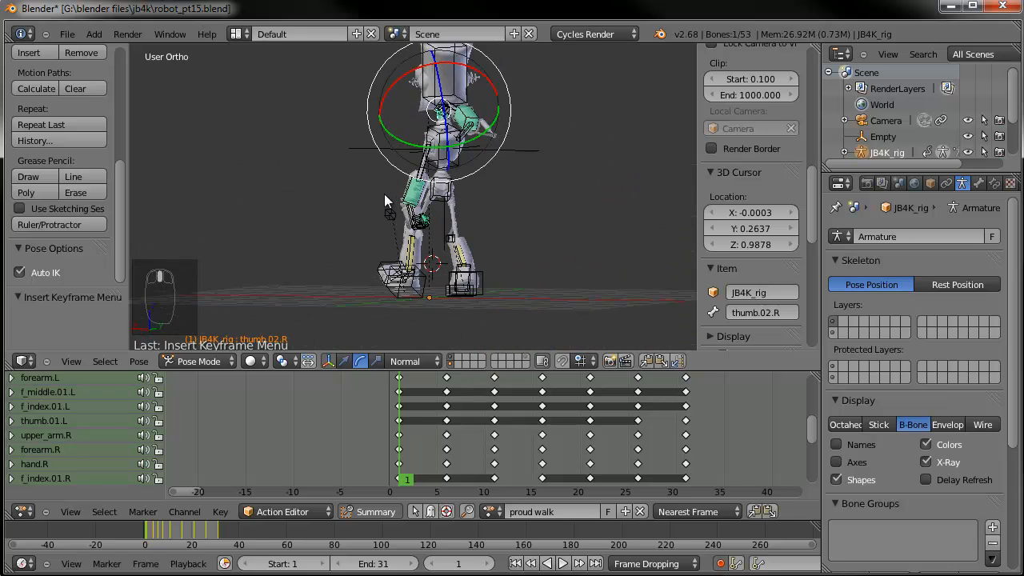
pyautogui.scroll(5, 388, 195)
pyautogui.rightClick(468, 253)
pyautogui.moveTo(286, 405); pyautogui.dragTo(371, 493, button='middle')
pyautogui.moveTo(405, 414); pyautogui.dragTo(416, 373, button='middle')
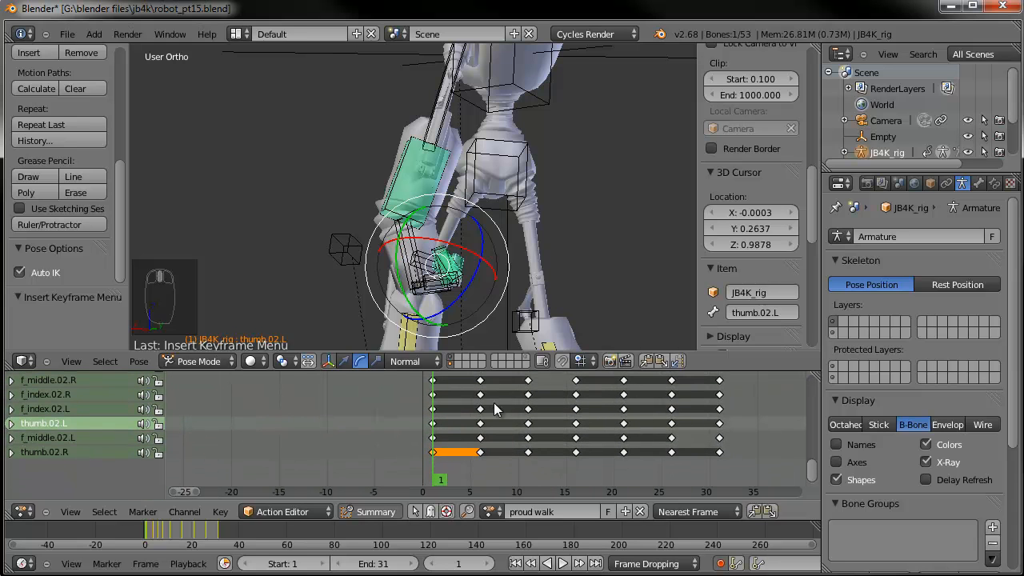
pyautogui.scroll(-6, 428, 264)
pyautogui.press('a')
pyautogui.moveTo(414, 221); pyautogui.dragTo(533, 234, button='middle')
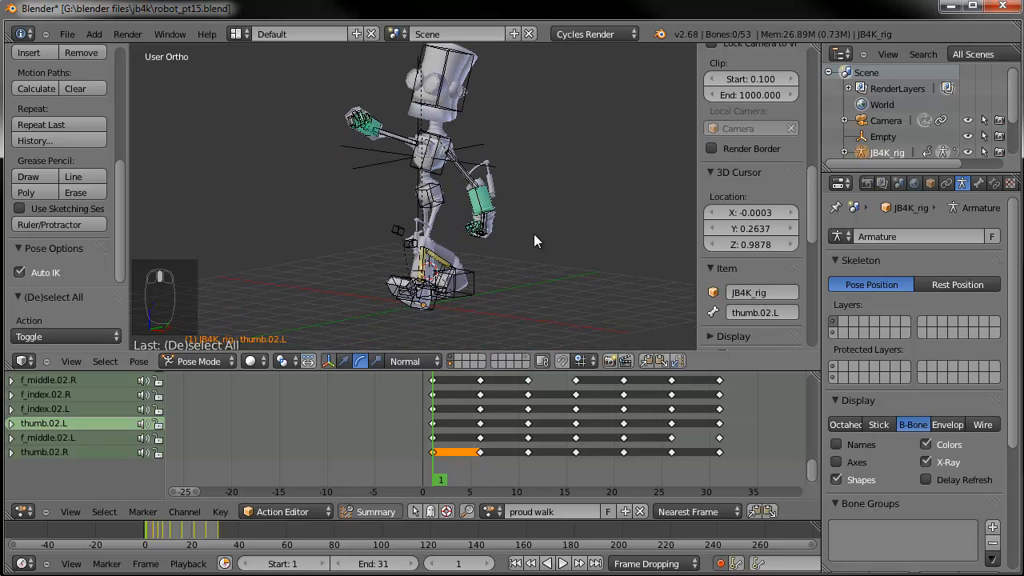
# Hide the rig's bone layer and play the proud walk animation on the robot mesh alone
pyautogui.click(458, 364)
pyautogui.scroll(-2, 494, 246)
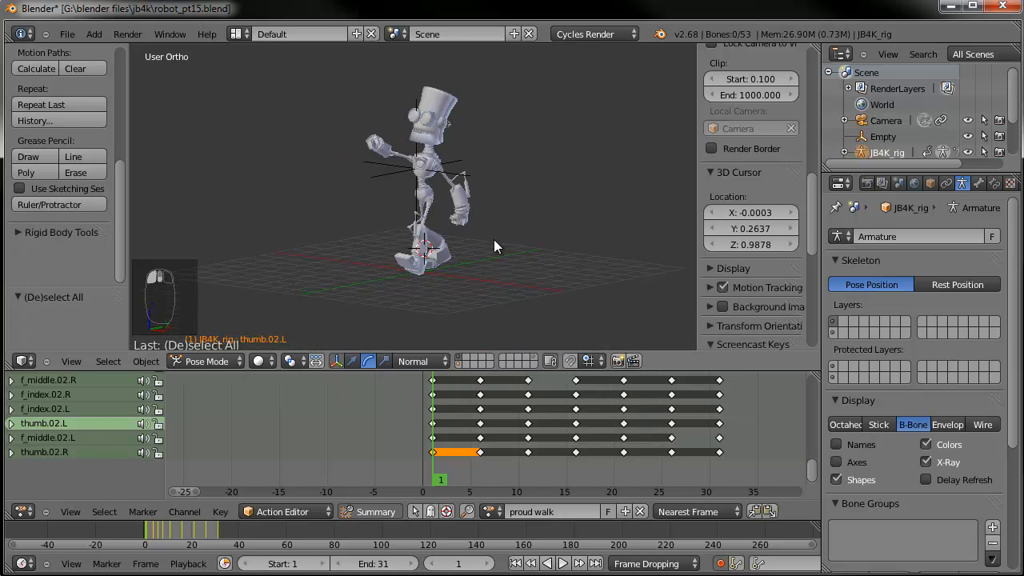
pyautogui.click(562, 564)
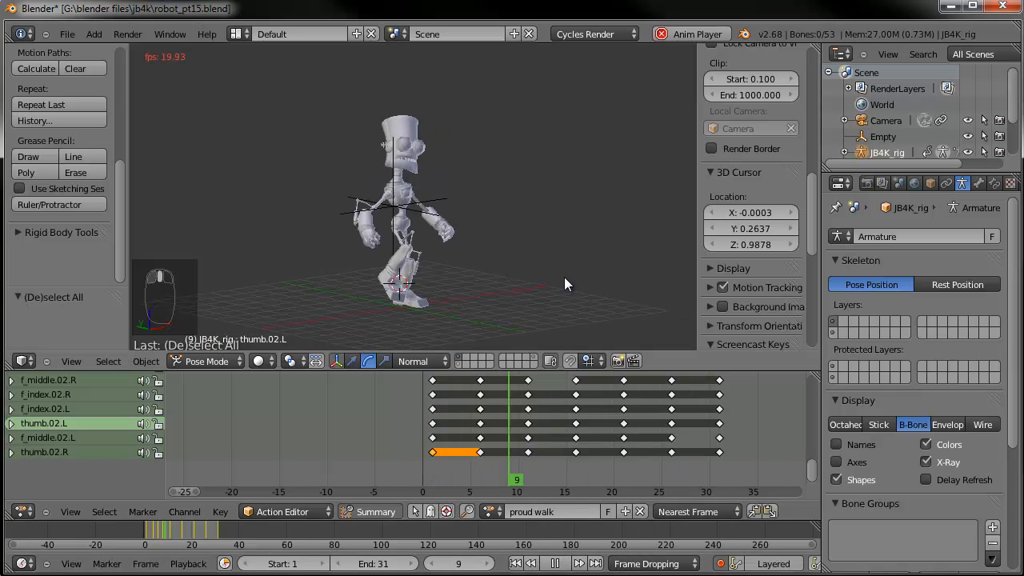
# Compare the generic walk with the proud walk during playback, return to the proud walk and stop at frame 1
pyautogui.click(491, 511)
pyautogui.click(512, 343)
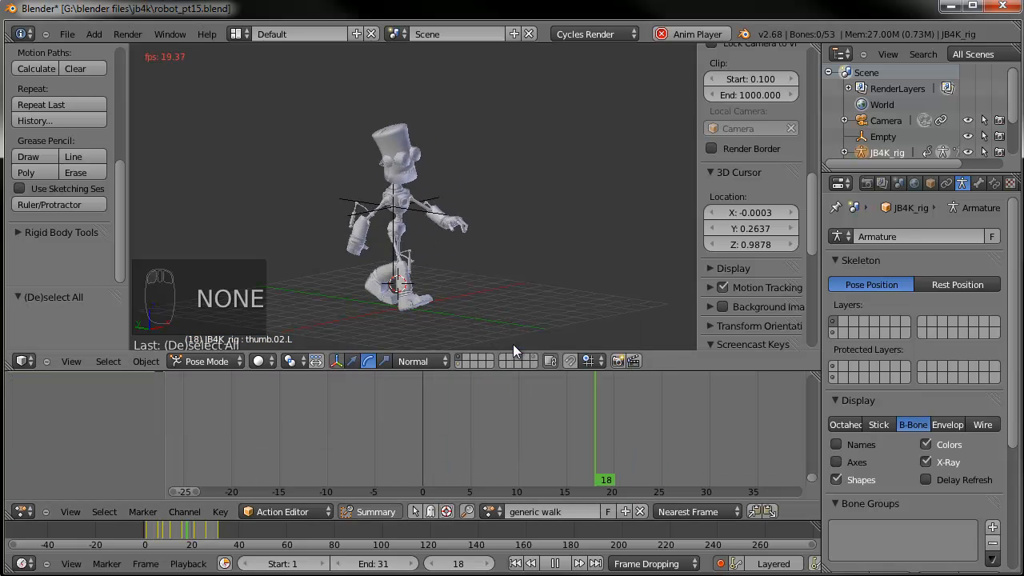
pyautogui.click(496, 512)
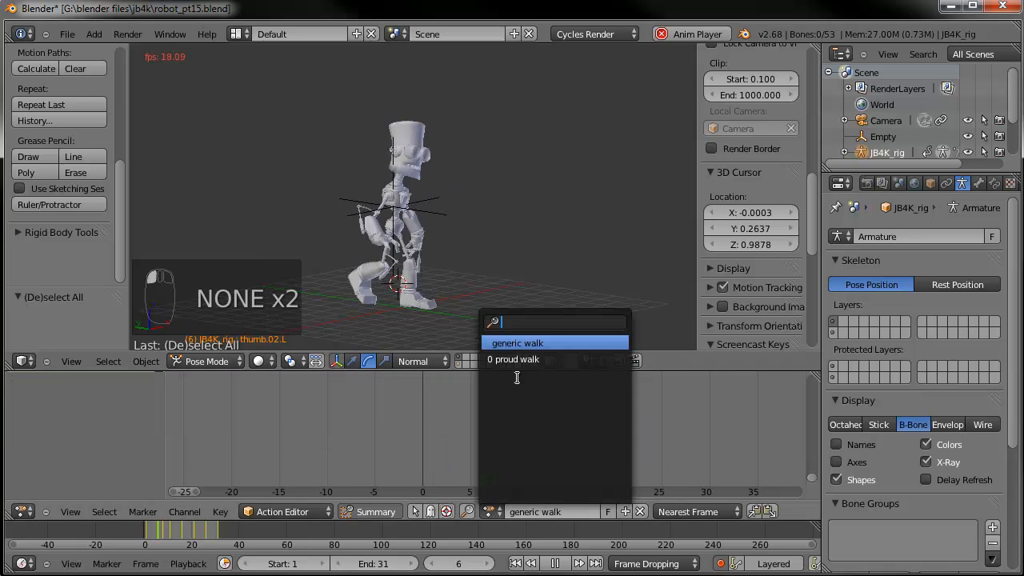
pyautogui.click(515, 361)
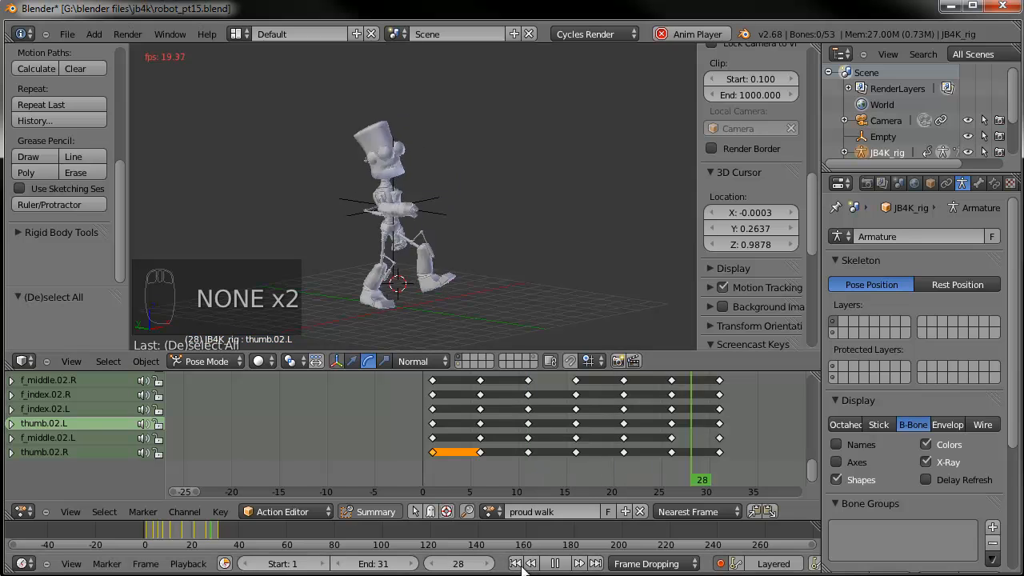
pyautogui.click(554, 563)
pyautogui.click(515, 563)
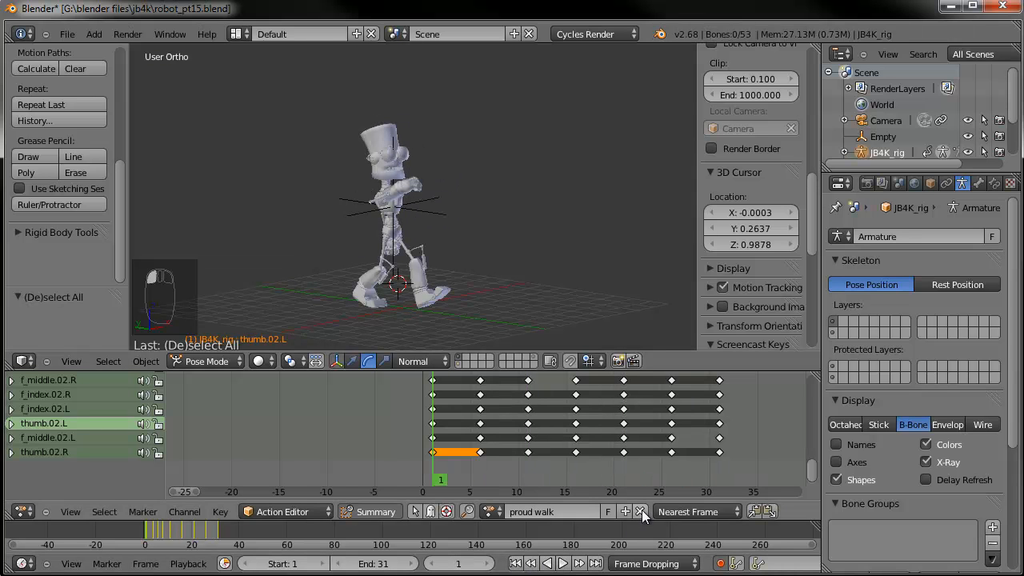
# Give the proud walk action a fake user and compare its frame 1 pose with the generic walk
pyautogui.click(605, 511)
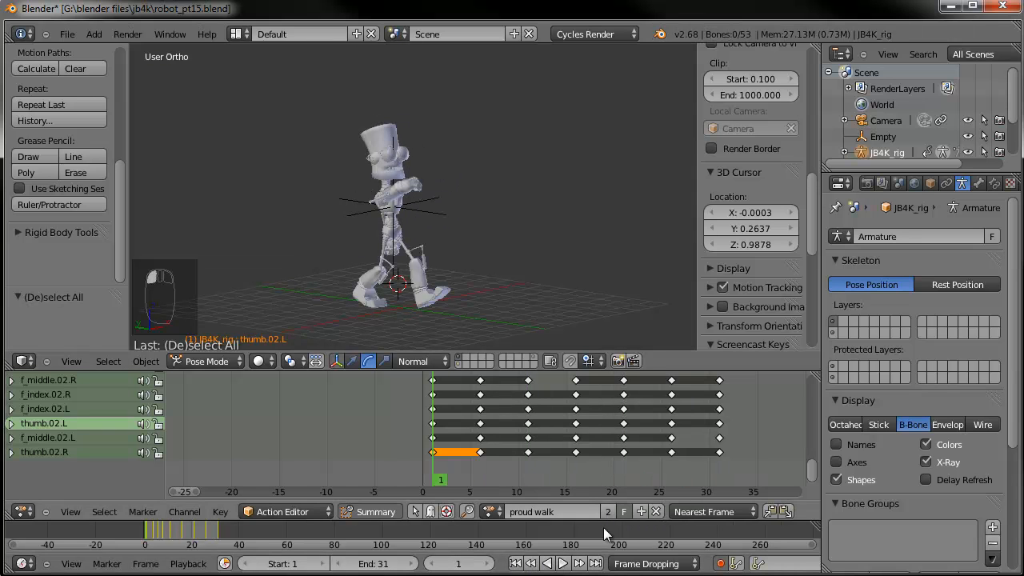
pyautogui.moveTo(528, 274); pyautogui.dragTo(407, 194, button='middle')
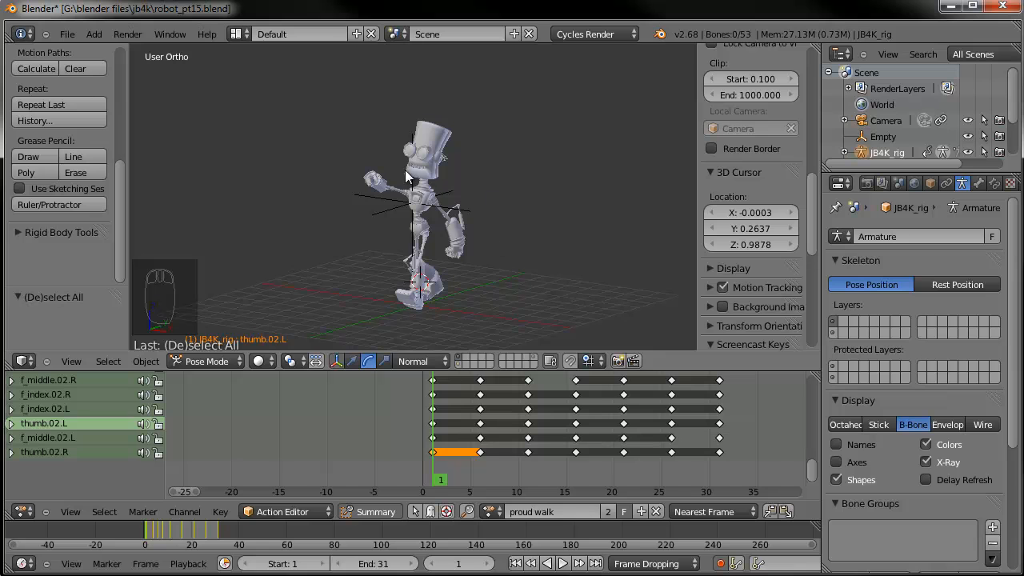
pyautogui.click(492, 511)
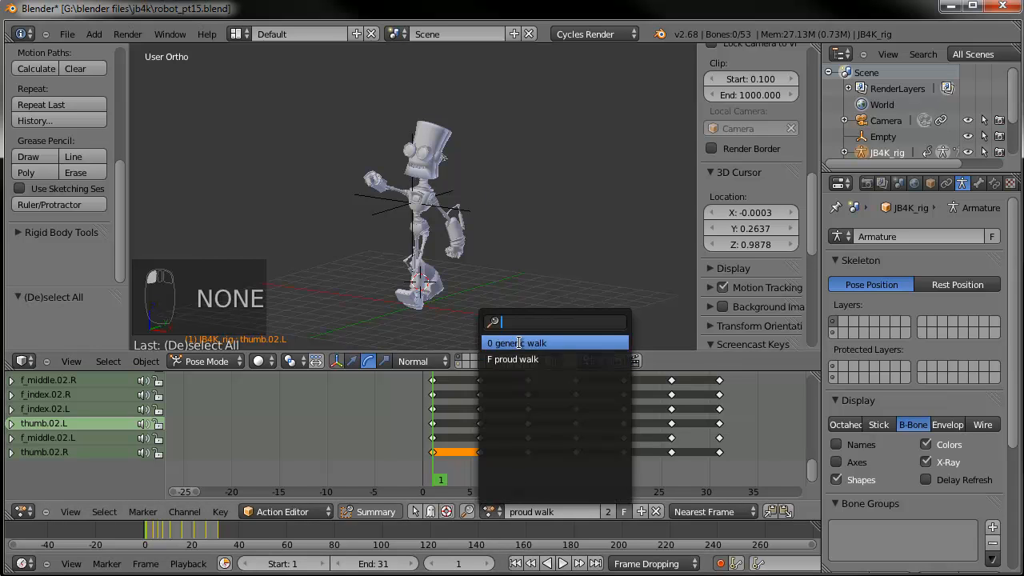
pyautogui.click(519, 343)
pyautogui.click(492, 512)
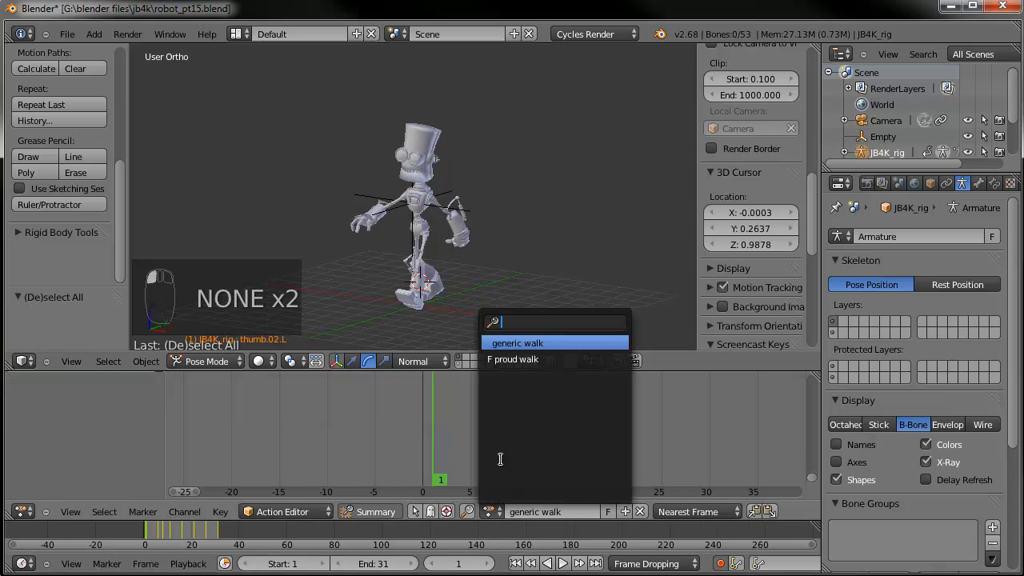
pyautogui.click(500, 362)
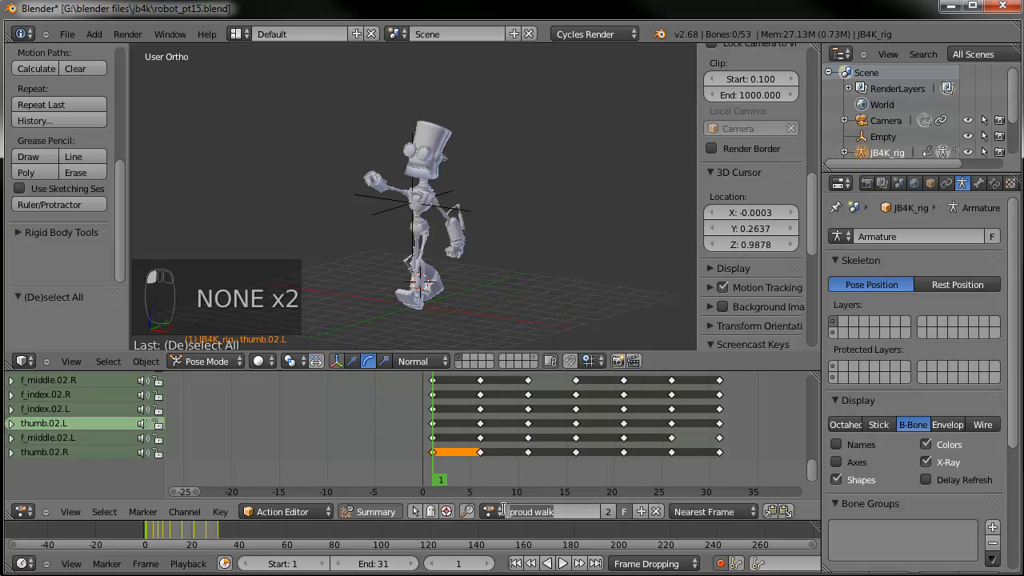
pyautogui.click(496, 511)
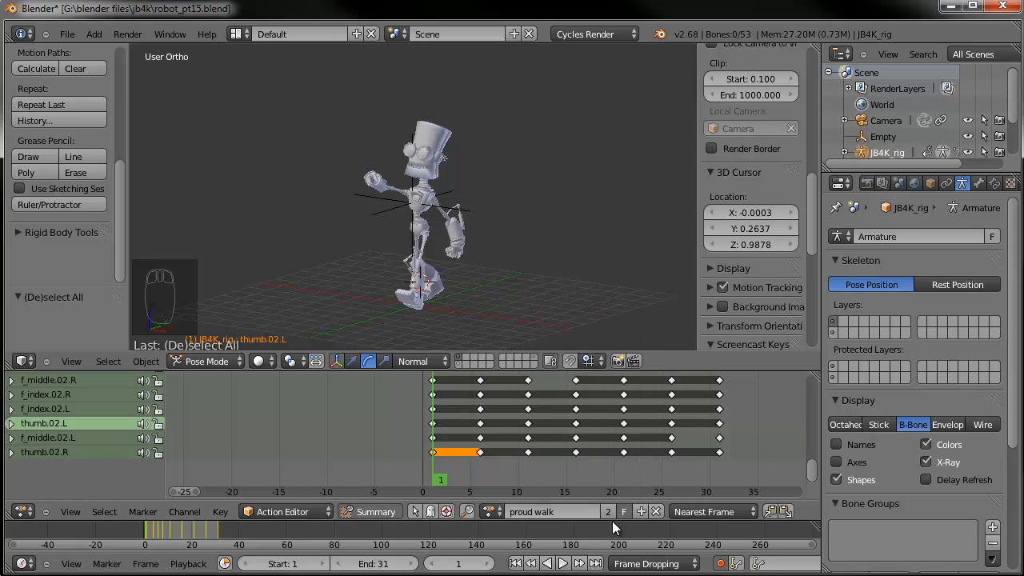
# Make the generic walk the active action, give it a fake user and check the action list
pyautogui.click(490, 512)
pyautogui.click(553, 343)
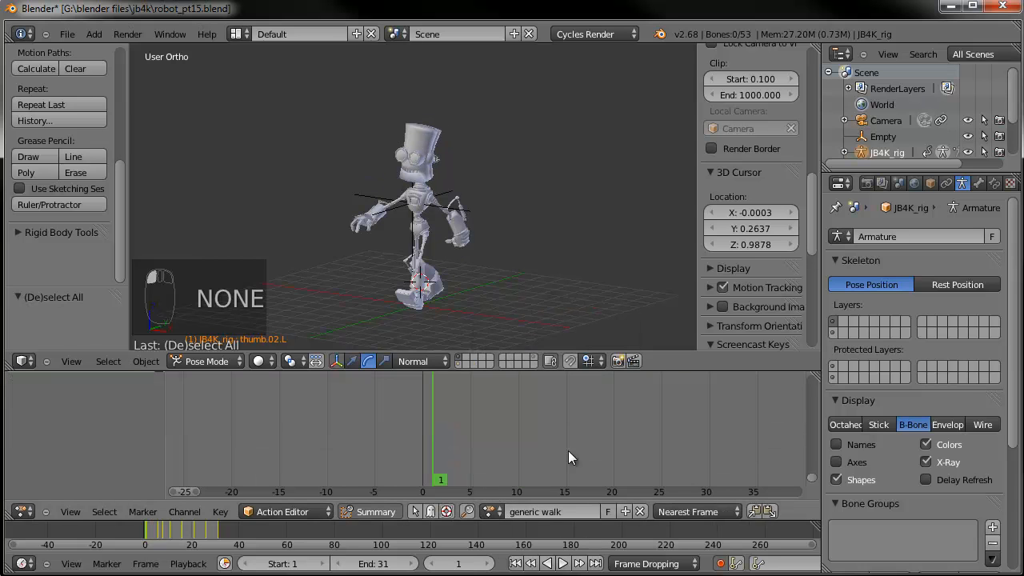
pyautogui.click(608, 512)
pyautogui.click(491, 511)
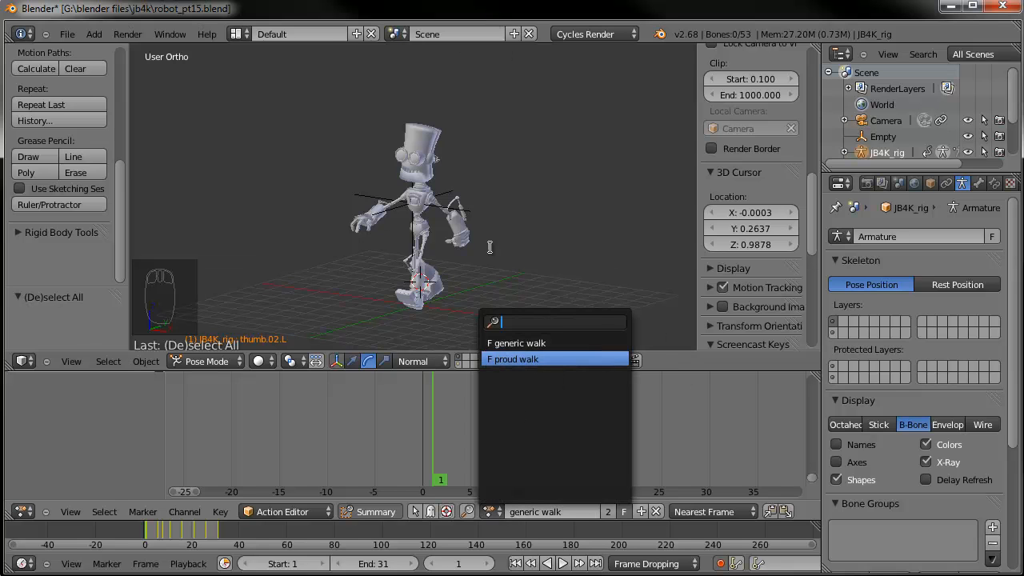
pyautogui.click(469, 294)
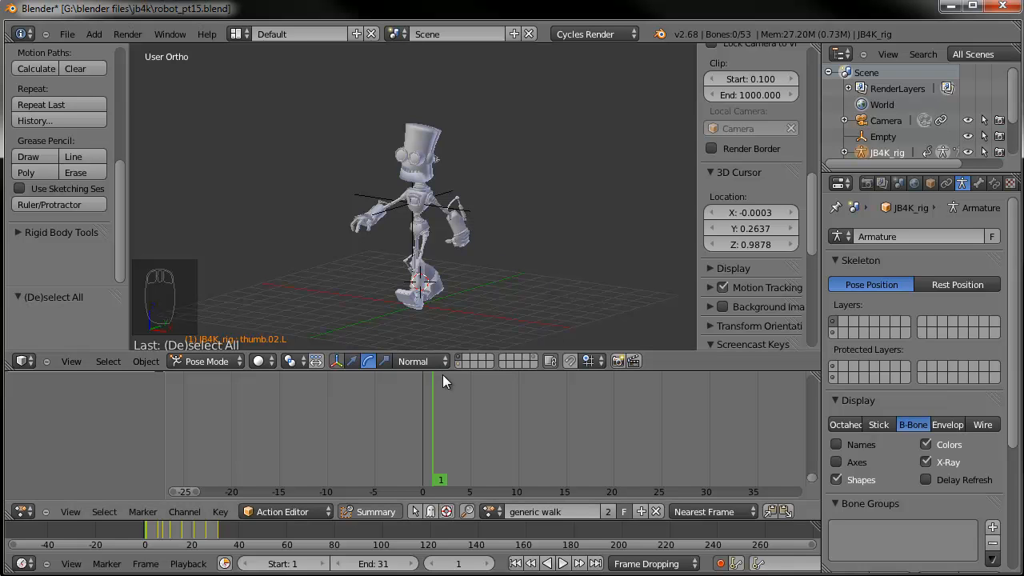
# Enlarge the 3D view downward, split it vertically and turn the new area into an NLA Editor
pyautogui.moveTo(442, 374); pyautogui.dragTo(445, 452)
pyautogui.keyDown('shift'); pyautogui.moveTo(447, 293); pyautogui.dragTo(481, 324, button='middle'); pyautogui.keyUp('shift')
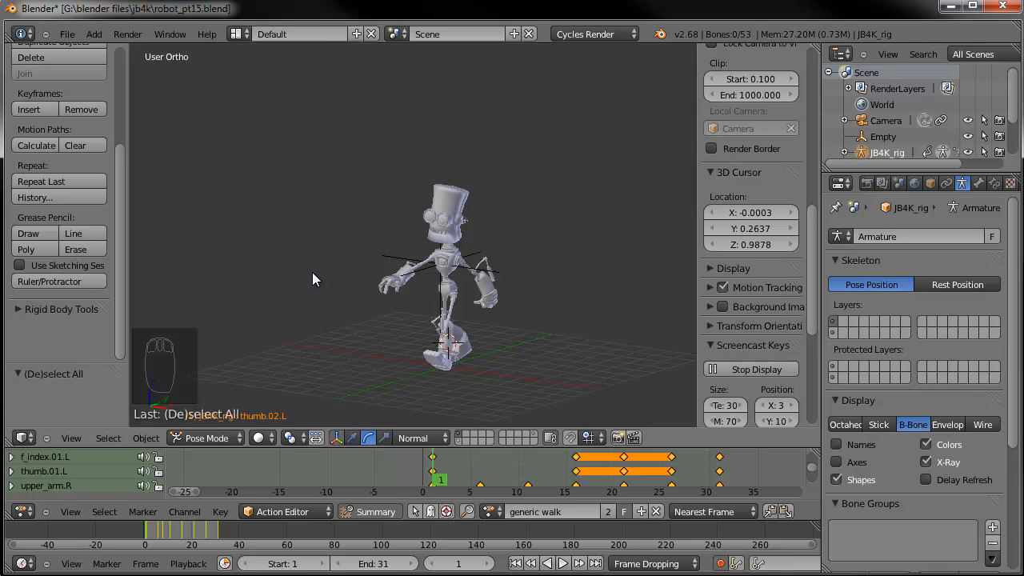
pyautogui.moveTo(9, 441); pyautogui.dragTo(293, 438)
pyautogui.click(18, 439)
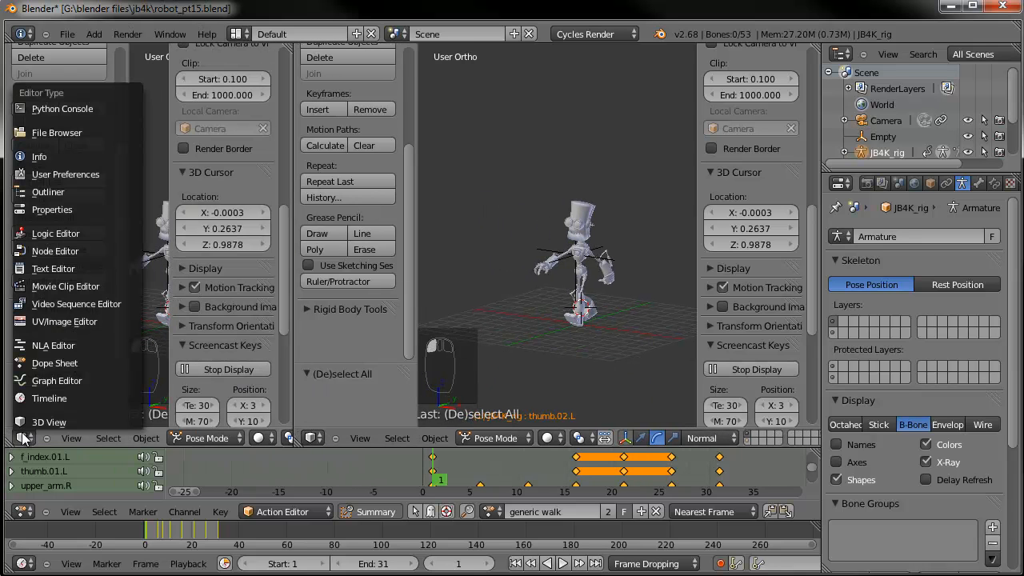
pyautogui.click(51, 343)
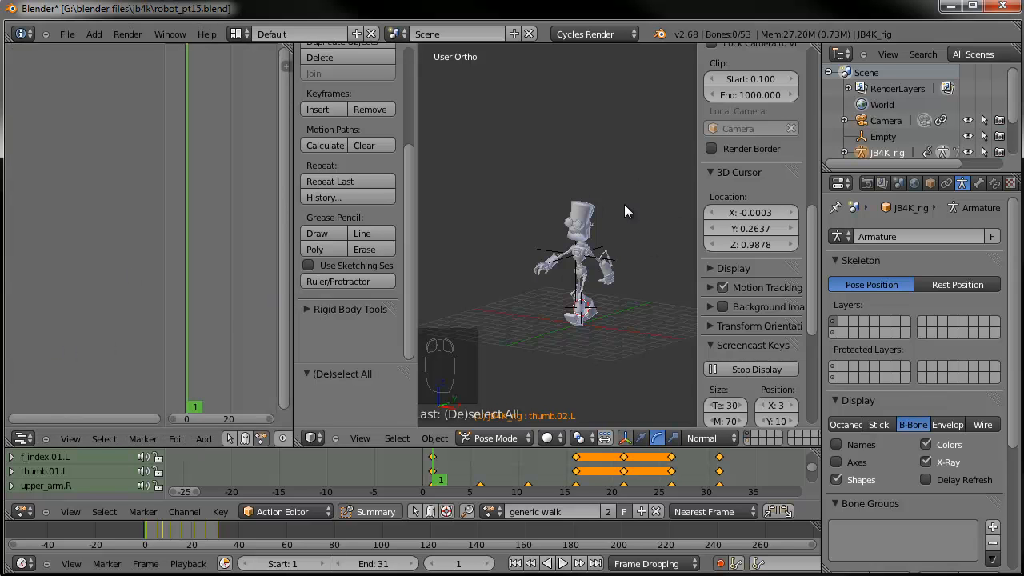
# Hide the 3D view's properties and tool shelf and widen the NLA Editor beside it
pyautogui.press('n')
pyautogui.press('t')
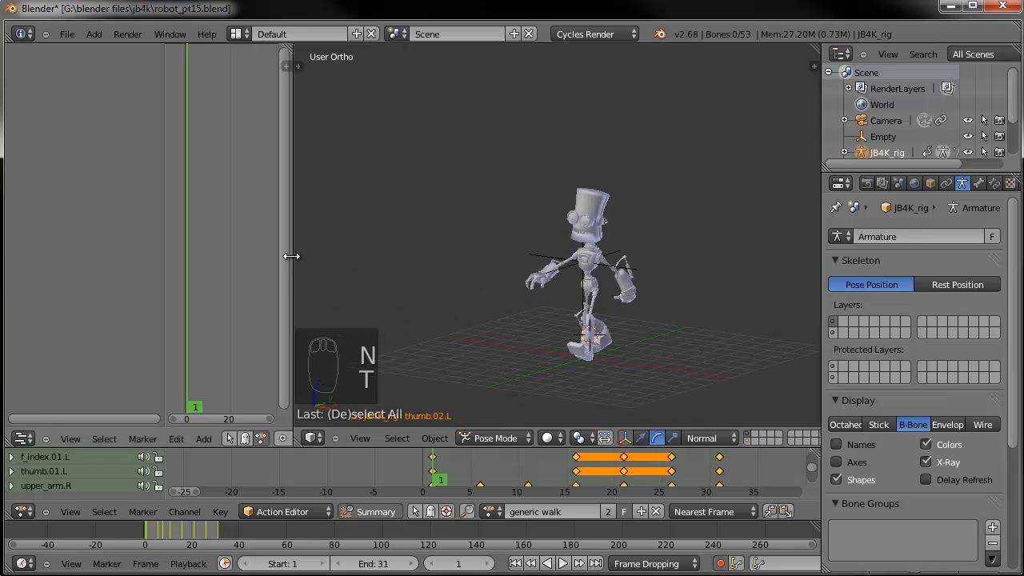
pyautogui.moveTo(290, 254); pyautogui.dragTo(389, 257)
pyautogui.scroll(2, 591, 295)
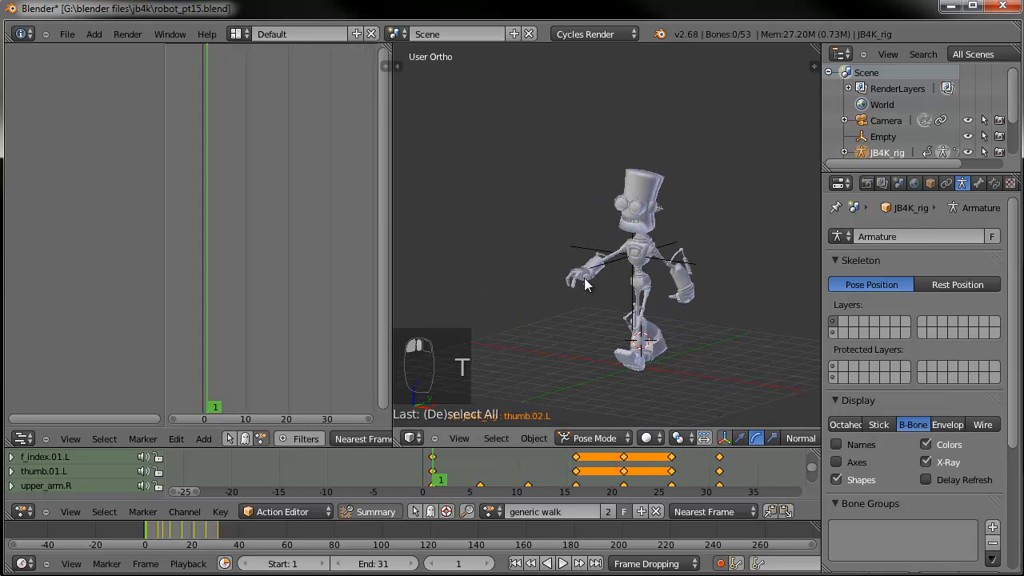
pyautogui.keyDown('shift'); pyautogui.moveTo(584, 278); pyautogui.dragTo(558, 248, button='middle'); pyautogui.keyUp('shift')
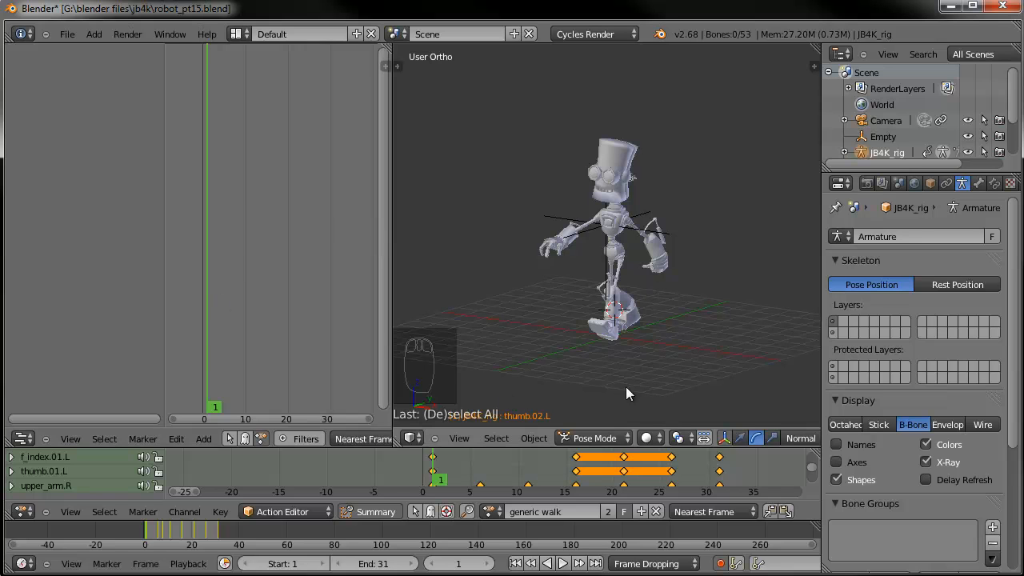
# Show the rig's bone layer again, select the chest bone and push the generic walk action down into an NLA strip
pyautogui.moveTo(688, 442); pyautogui.dragTo(523, 443, button='middle')
pyautogui.keyDown('shift'); pyautogui.click(684, 442); pyautogui.keyUp('shift')
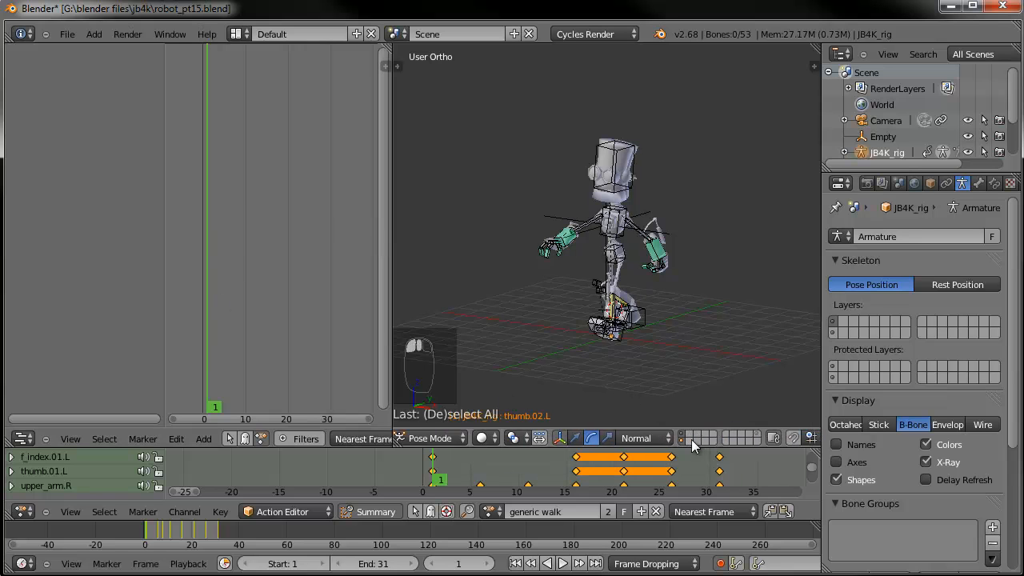
pyautogui.rightClick(622, 241)
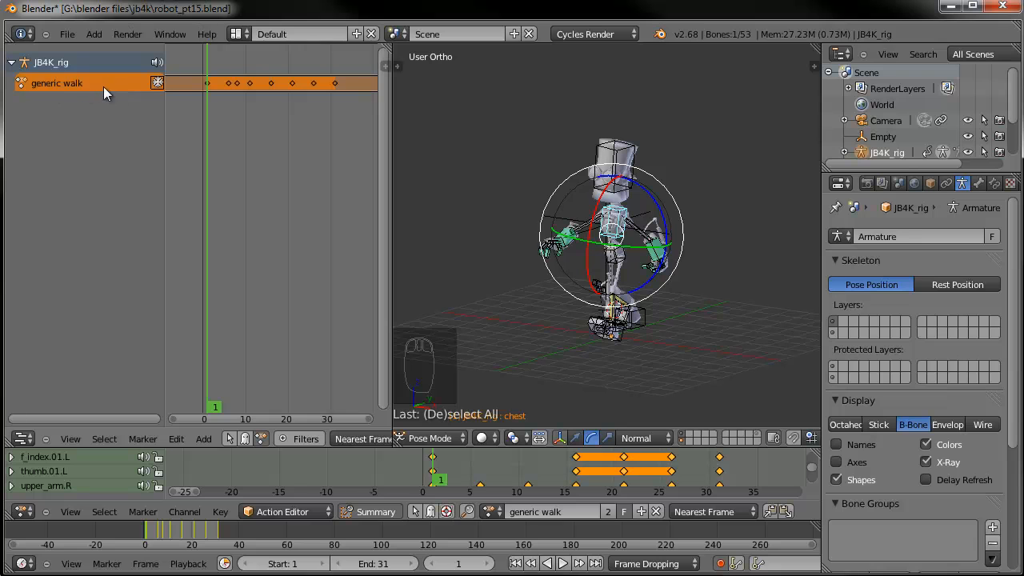
pyautogui.click(157, 82)
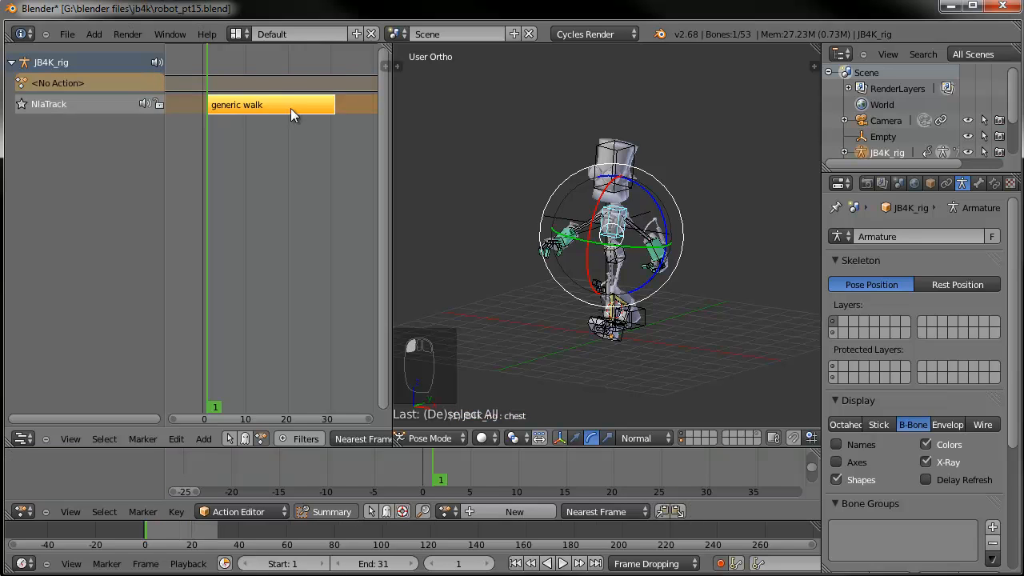
# Scrub the NLA timeline across the generic walk strip and past its end to frame 35
pyautogui.scroll(3, 286, 151)
pyautogui.moveTo(286, 176); pyautogui.dragTo(283, 179, button='middle')
pyautogui.scroll(1, 266, 164)
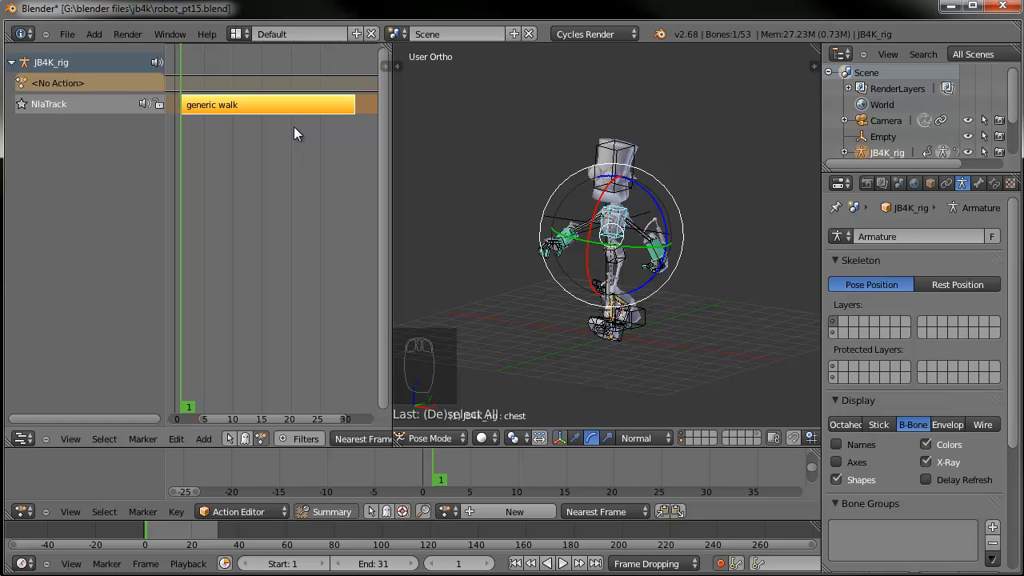
pyautogui.moveTo(181, 143); pyautogui.dragTo(316, 142)
pyautogui.scroll(-1, 300, 186)
pyautogui.moveTo(286, 184); pyautogui.dragTo(333, 138)
# Set the scene's render frame rate to 29.97 fps
pyautogui.click(867, 184)
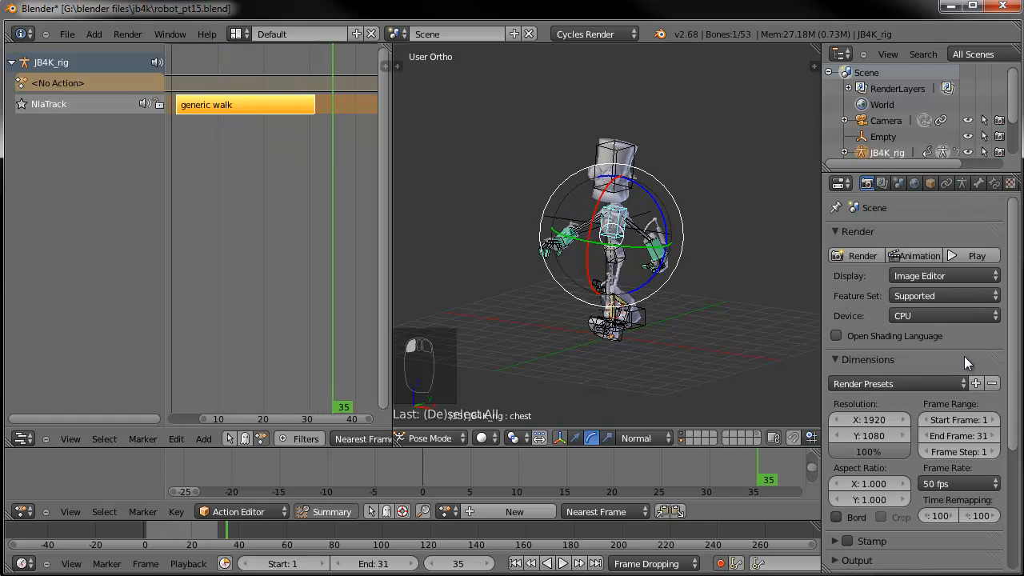
pyautogui.click(953, 484)
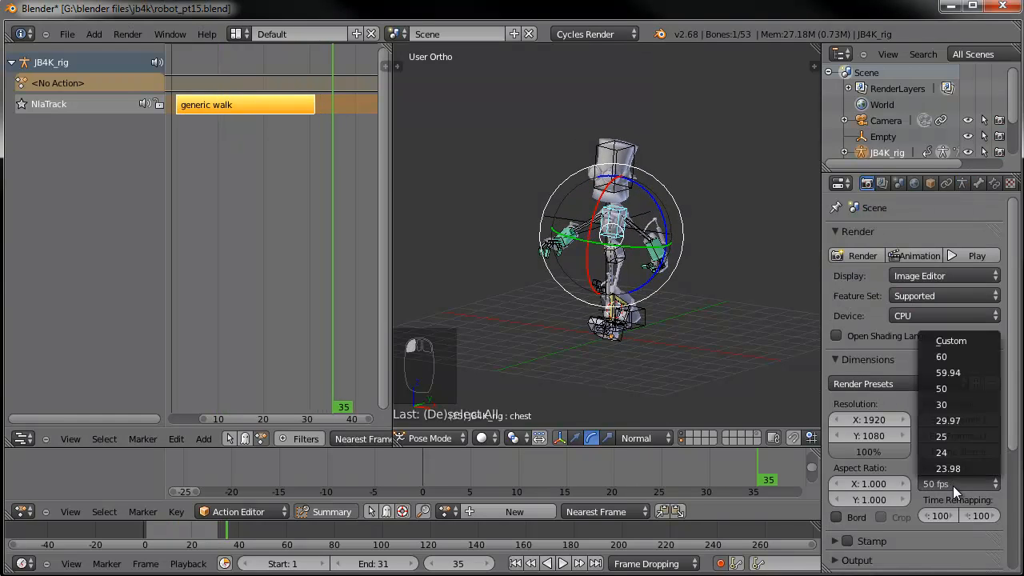
pyautogui.click(962, 420)
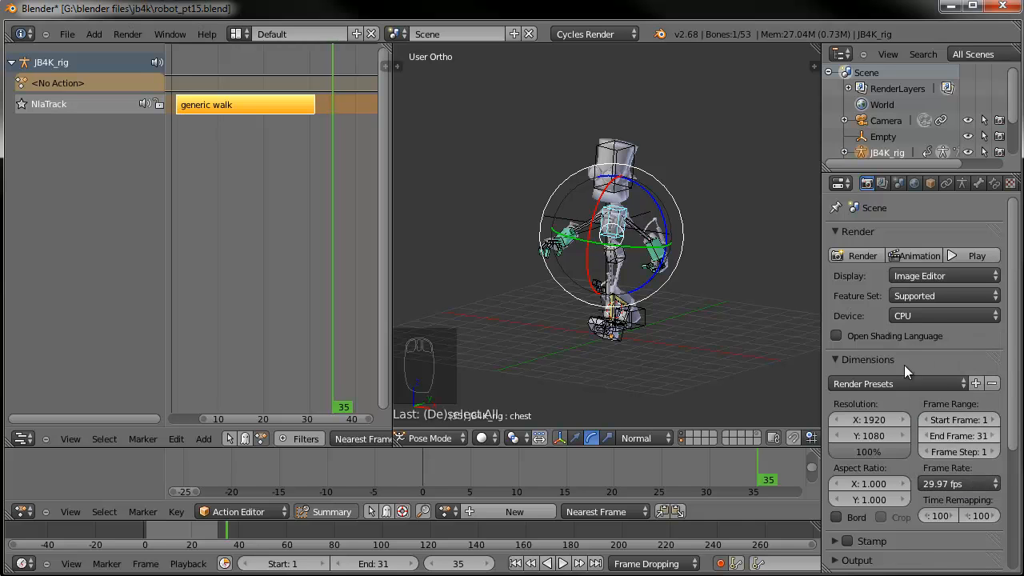
# Set the animation's end frame to 250
pyautogui.scroll(-2, 242, 125)
pyautogui.click(376, 563)
pyautogui.write('25')
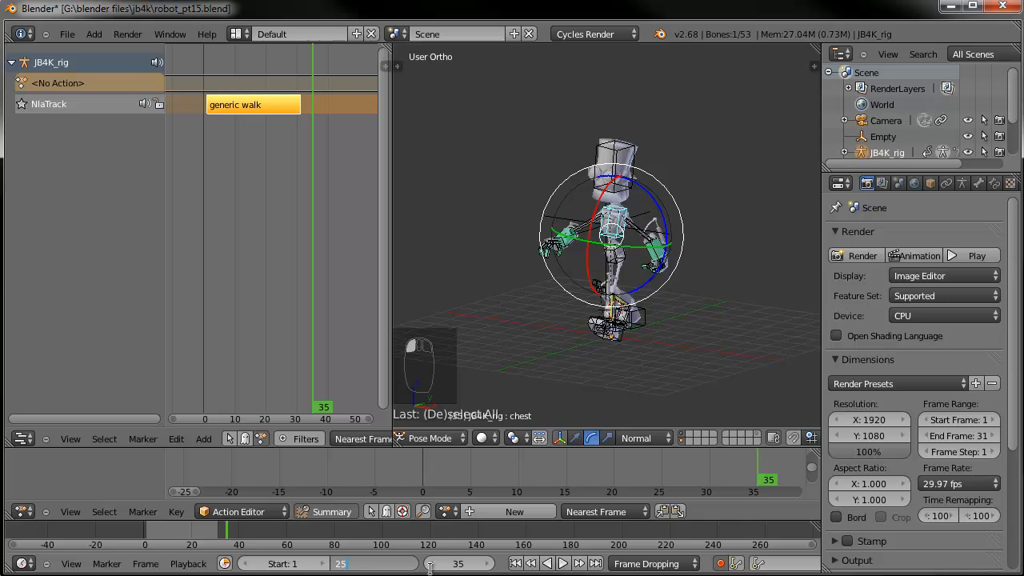
pyautogui.write('0')
pyautogui.press('Return')
# Play the animation from frame 1 past the end of the generic walk strip, then stop playback
pyautogui.scroll(-3, 288, 308)
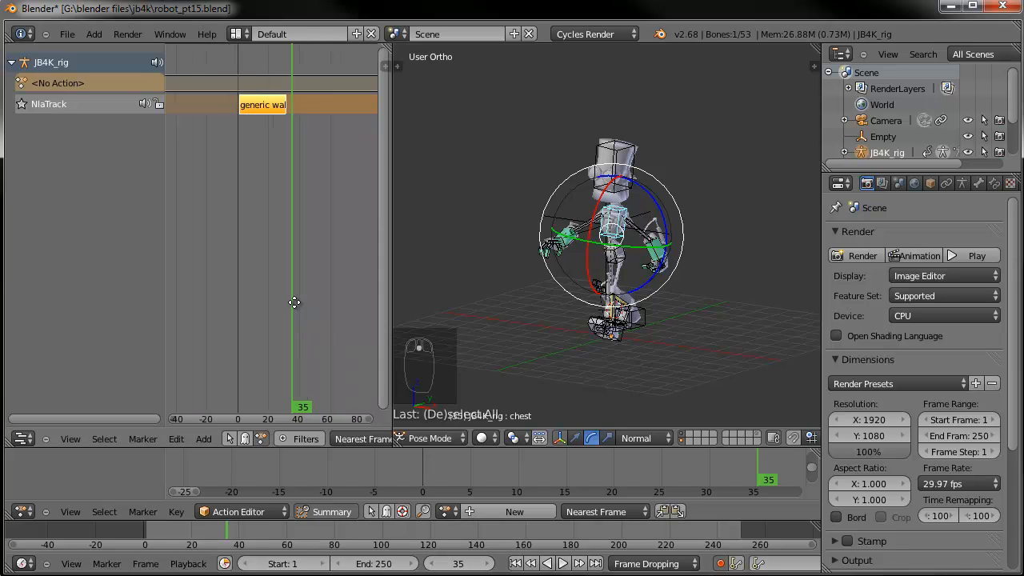
pyautogui.scroll(-3, 230, 306)
pyautogui.scroll(-2, 546, 480)
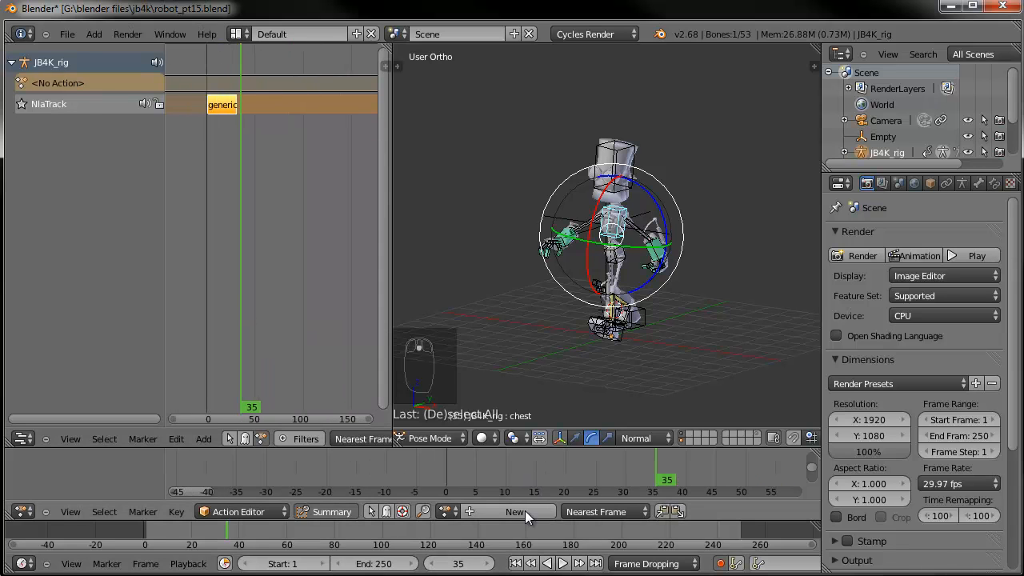
pyautogui.moveTo(295, 205); pyautogui.dragTo(263, 205, button='middle')
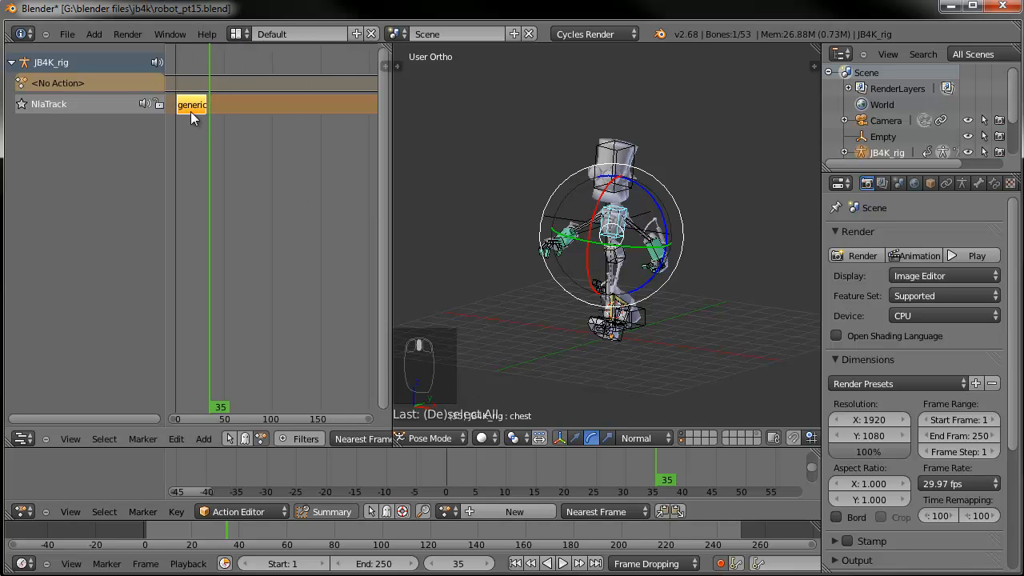
pyautogui.click(515, 563)
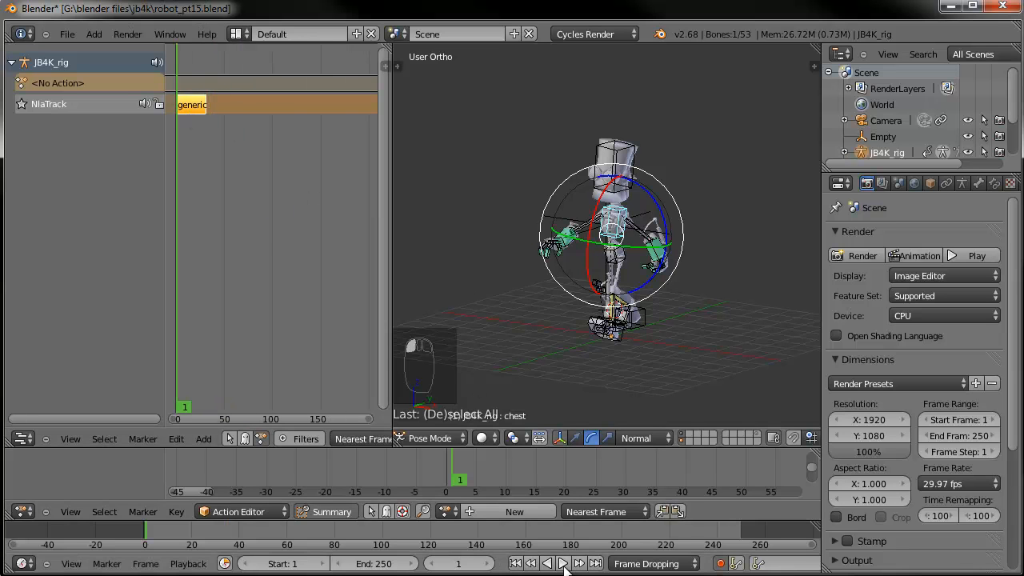
pyautogui.click(562, 563)
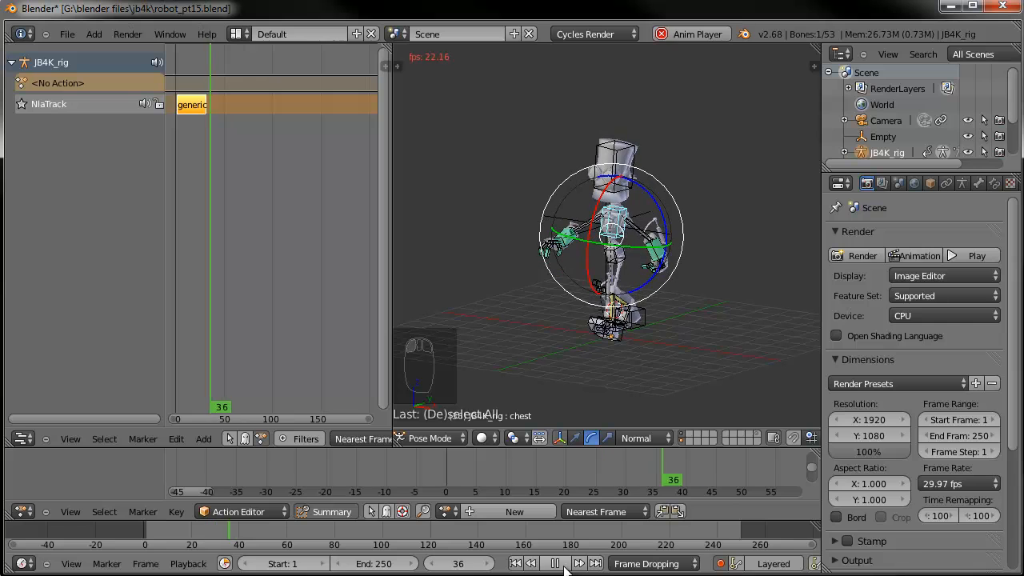
pyautogui.click(564, 564)
pyautogui.keyDown('ctrl'); pyautogui.moveTo(273, 215); pyautogui.dragTo(285, 250, button='middle'); pyautogui.keyUp('ctrl')
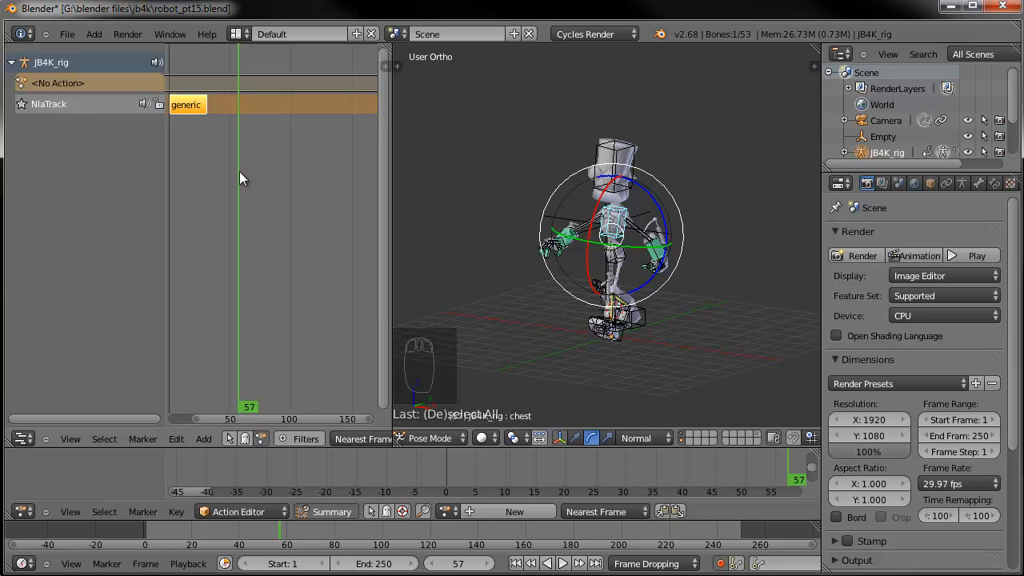
# Show the generic walk strip's properties in the NLA editor, with enough room to reach its action clip playback settings
pyautogui.press('n')
pyautogui.moveTo(392, 192); pyautogui.dragTo(559, 190)
pyautogui.scroll(-2, 352, 197)
pyautogui.moveTo(338, 203); pyautogui.dragTo(365, 205, button='middle')
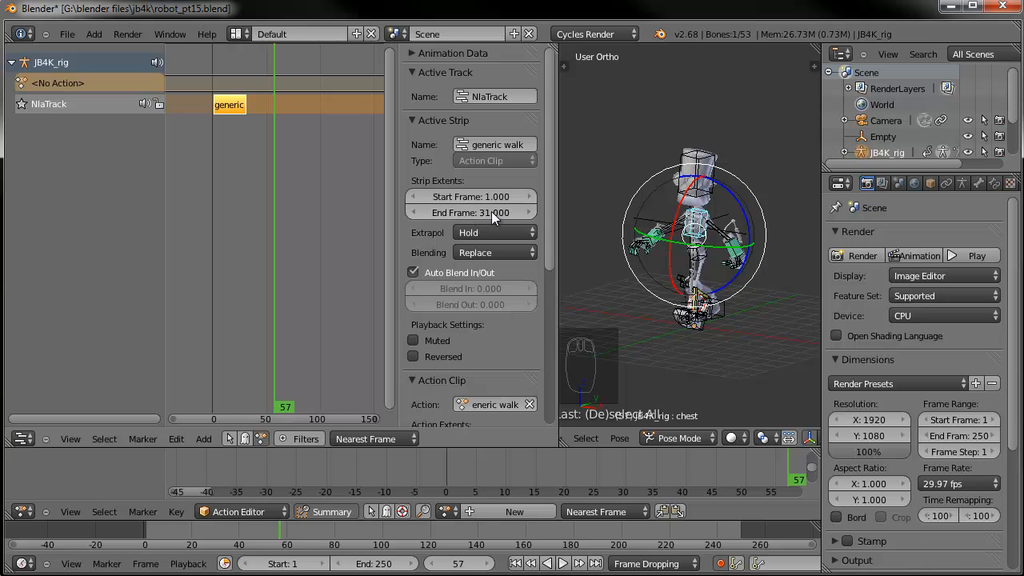
pyautogui.scroll(-2, 489, 304)
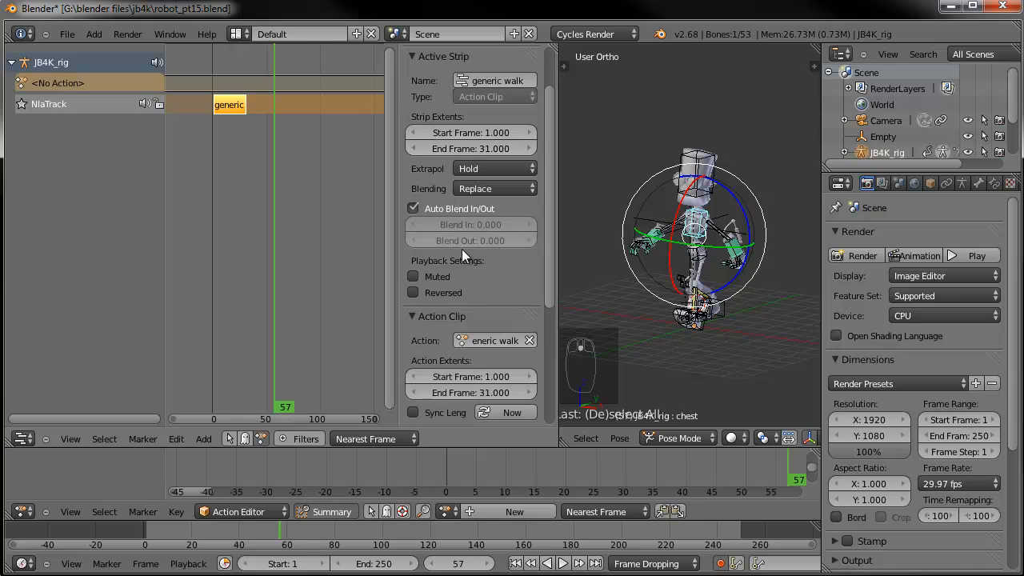
pyautogui.scroll(-2, 461, 249)
pyautogui.scroll(-3, 460, 249)
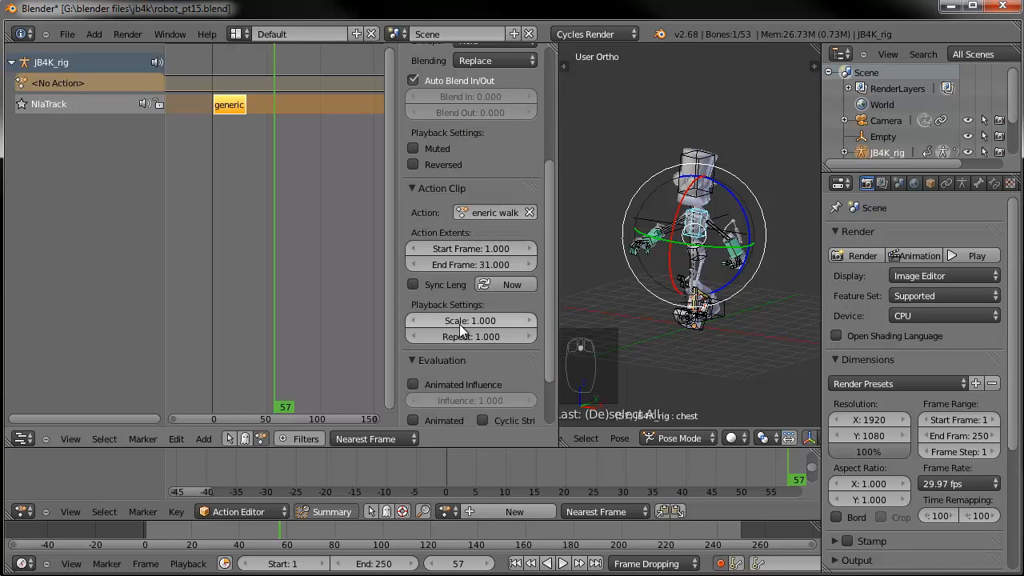
# Set the generic walk strip's scale to 1.5 and preview the slowed walk by scrubbing and briefly playing it
pyautogui.moveTo(461, 319); pyautogui.dragTo(533, 325)
pyautogui.scroll(3, 229, 143)
pyautogui.moveTo(240, 146); pyautogui.dragTo(288, 151, button='middle')
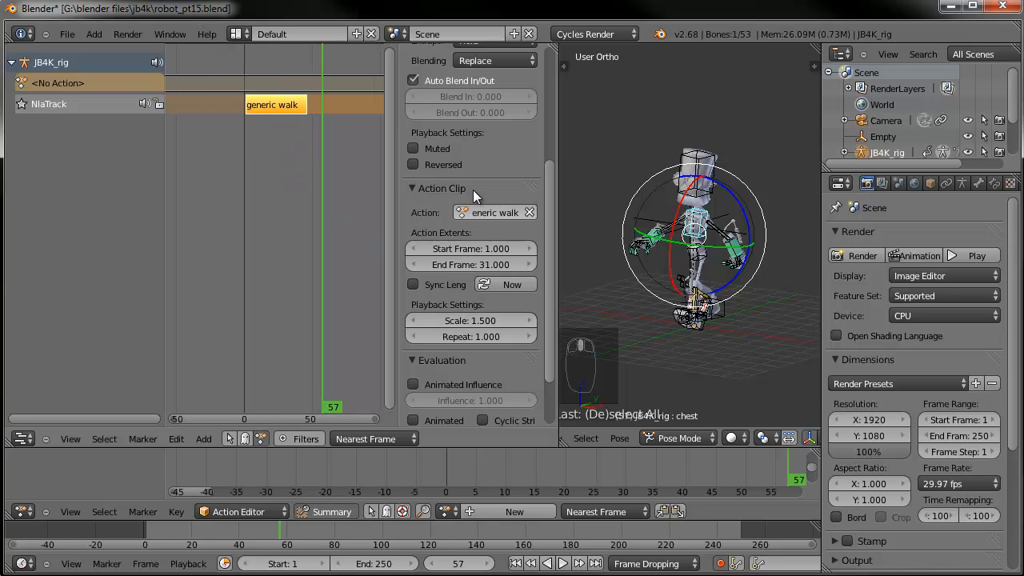
pyautogui.moveTo(251, 135); pyautogui.dragTo(265, 135)
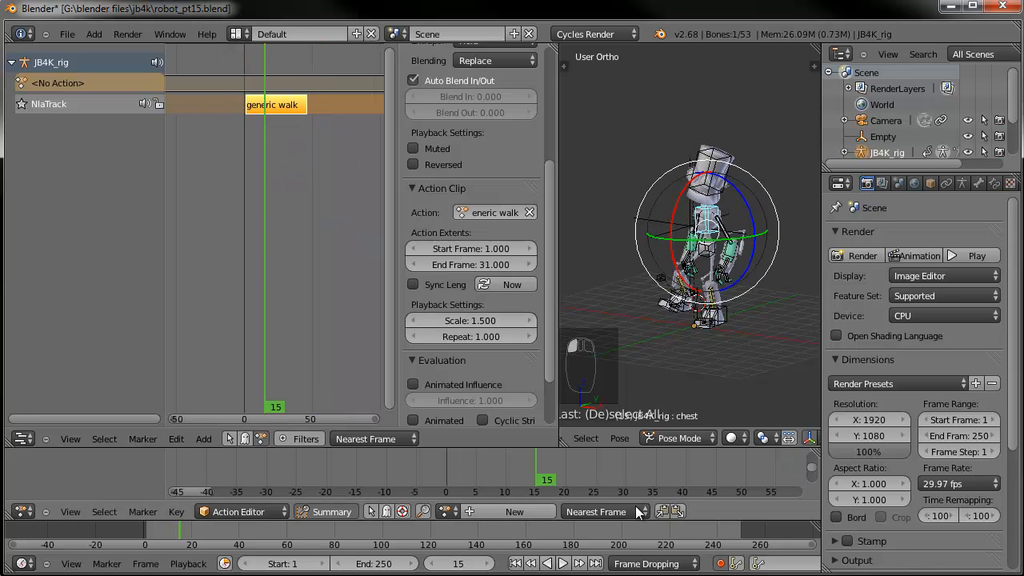
pyautogui.click(563, 563)
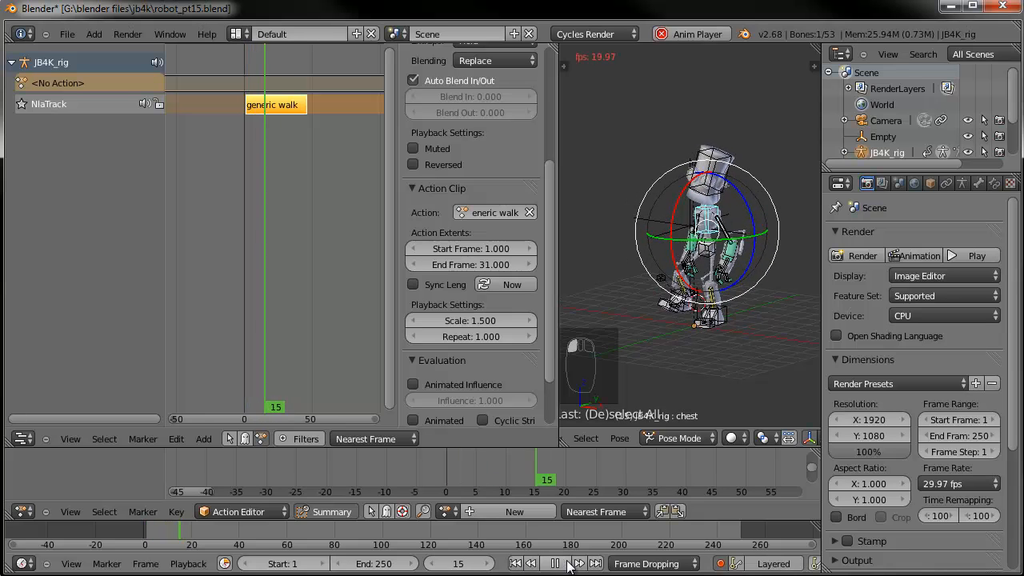
pyautogui.click(560, 563)
# Set the generic walk strip's scale to 0.5, play the sped-up walk from frame 1, and return to the start
pyautogui.click(513, 320)
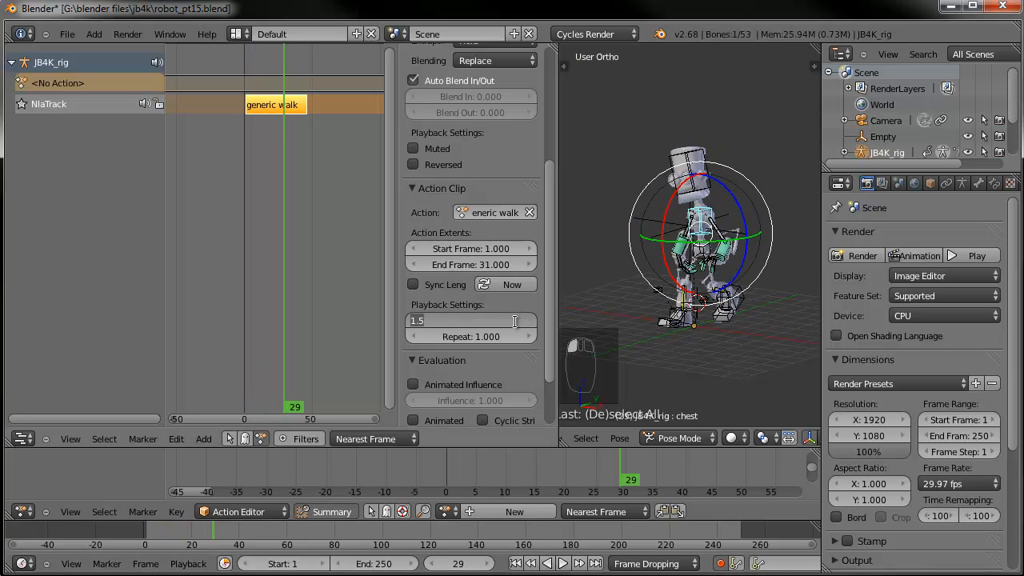
pyautogui.press('BackSpace')
pyautogui.write('.5')
pyautogui.press('Return')
pyautogui.click(515, 564)
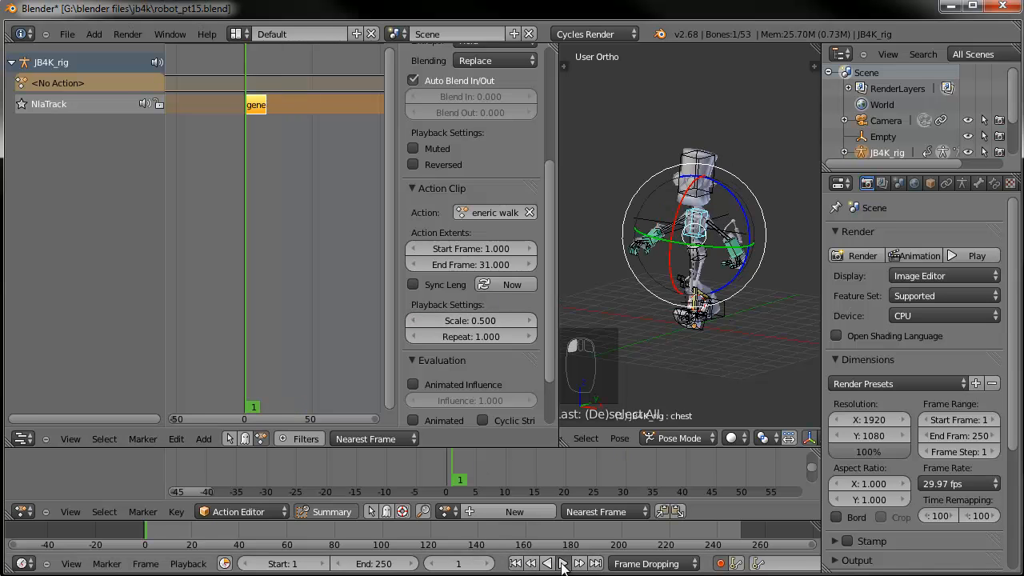
pyautogui.click(564, 563)
pyautogui.click(564, 563)
pyautogui.click(516, 563)
# Set the generic walk strip's scale to 0.75 and play the walk from frame 1, stopping past the strip's end
pyautogui.click(480, 320)
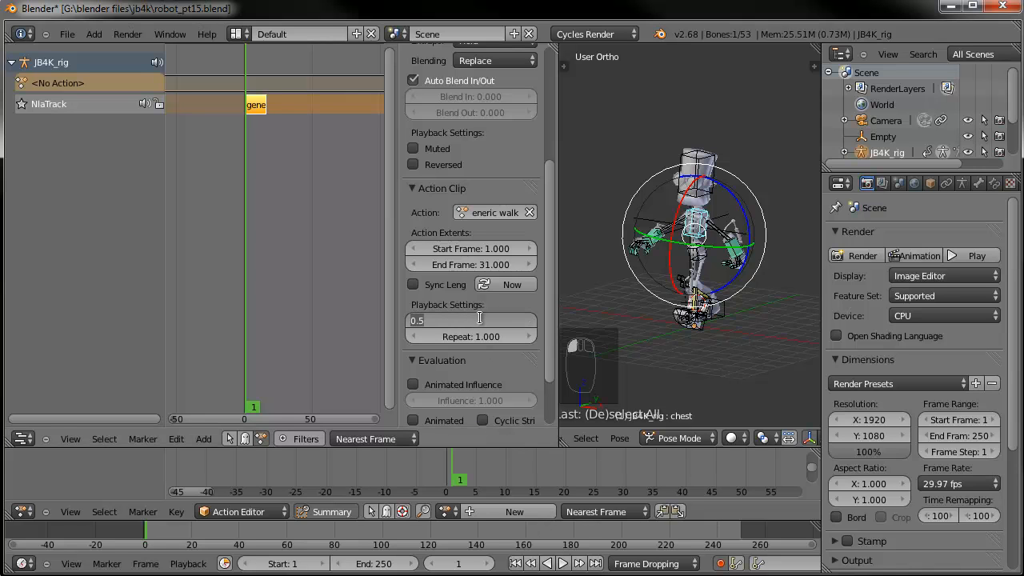
pyautogui.write('.75')
pyautogui.press('Return')
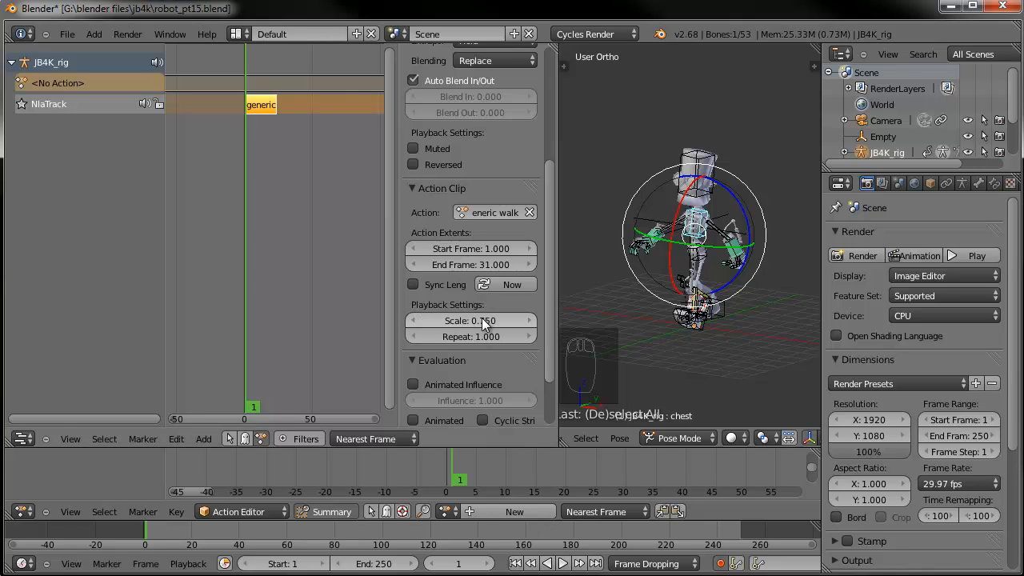
pyautogui.click(564, 563)
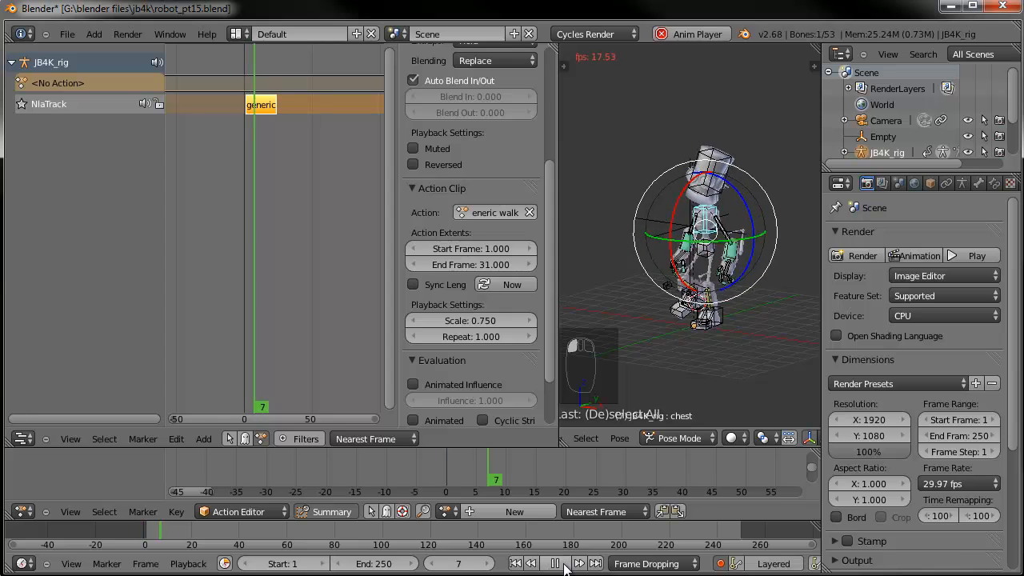
pyautogui.click(563, 563)
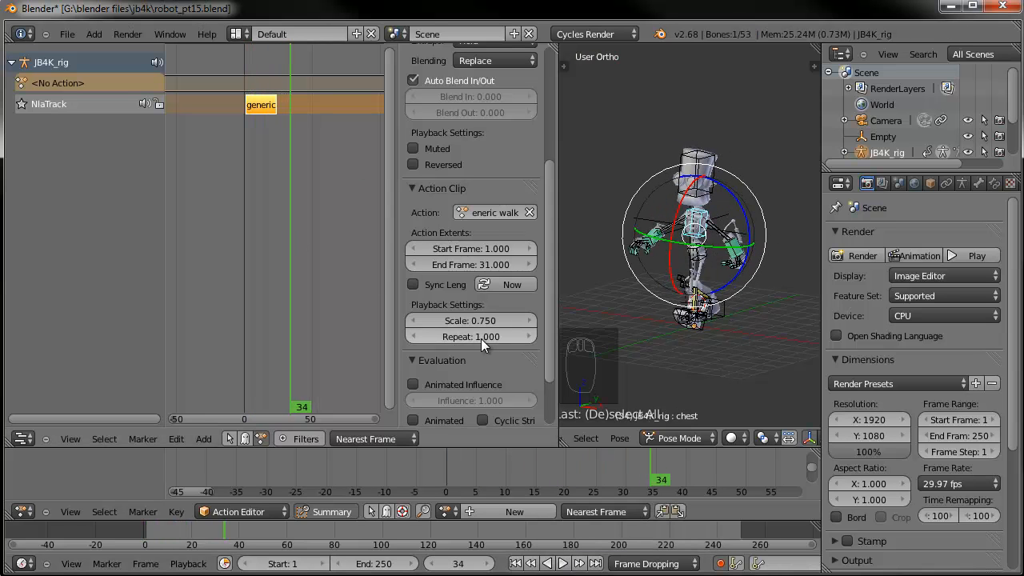
# Set the generic walk strip's repeat count to 5 and check its strip extents
pyautogui.click(505, 336)
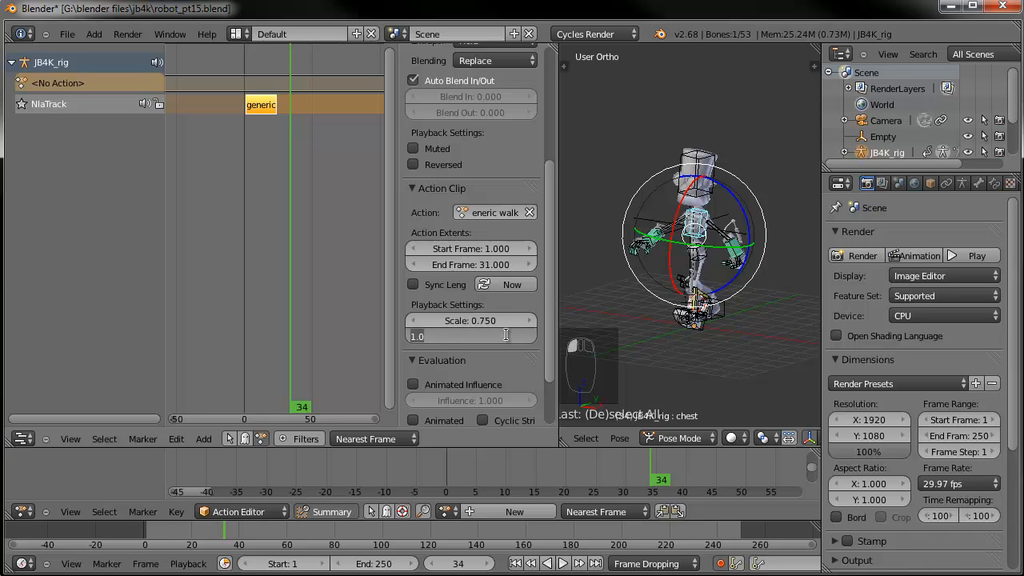
pyautogui.write('5')
pyautogui.press('Return')
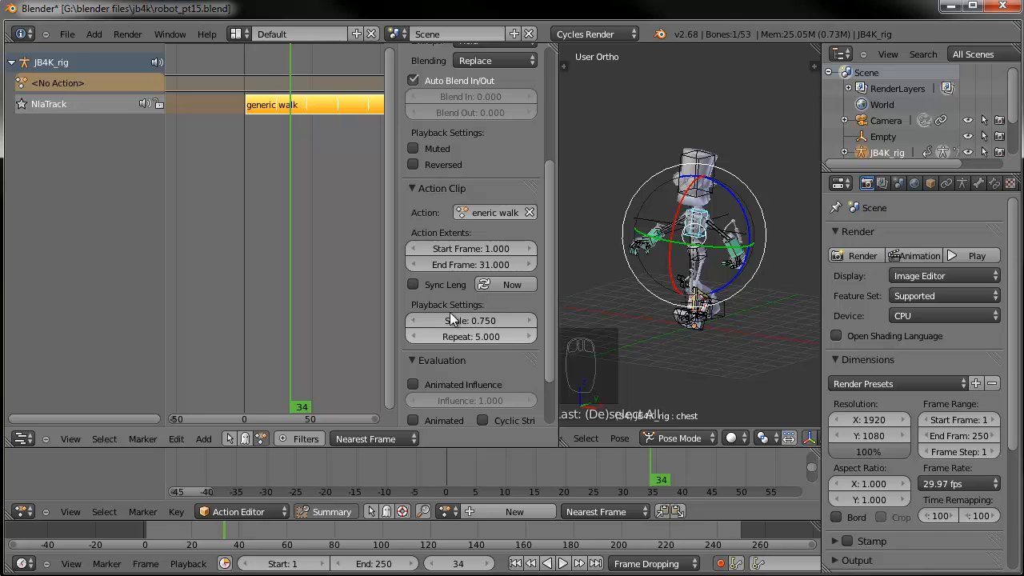
pyautogui.scroll(-3, 327, 212)
pyautogui.moveTo(253, 223); pyautogui.dragTo(251, 223, button='middle')
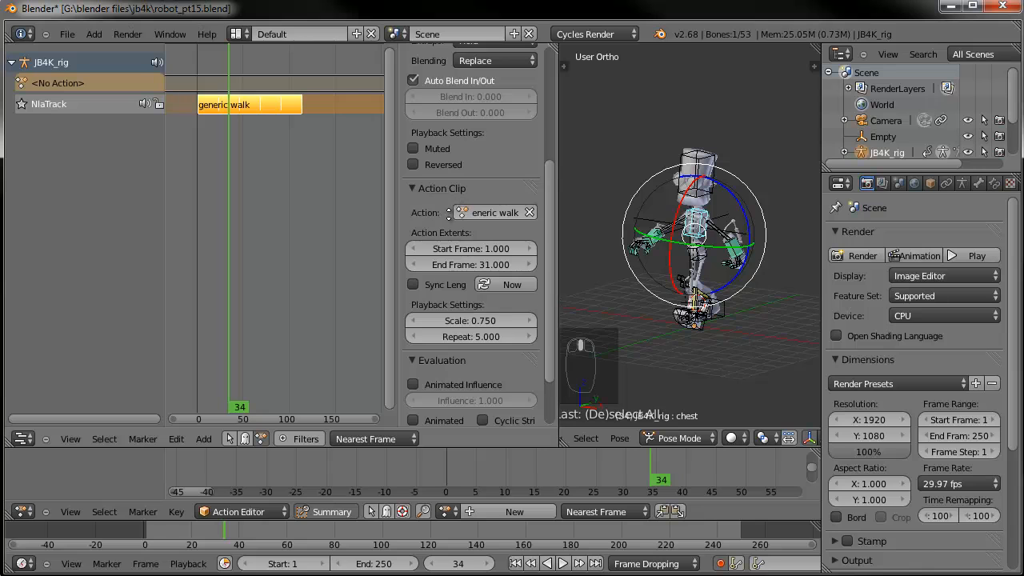
pyautogui.scroll(3, 487, 190)
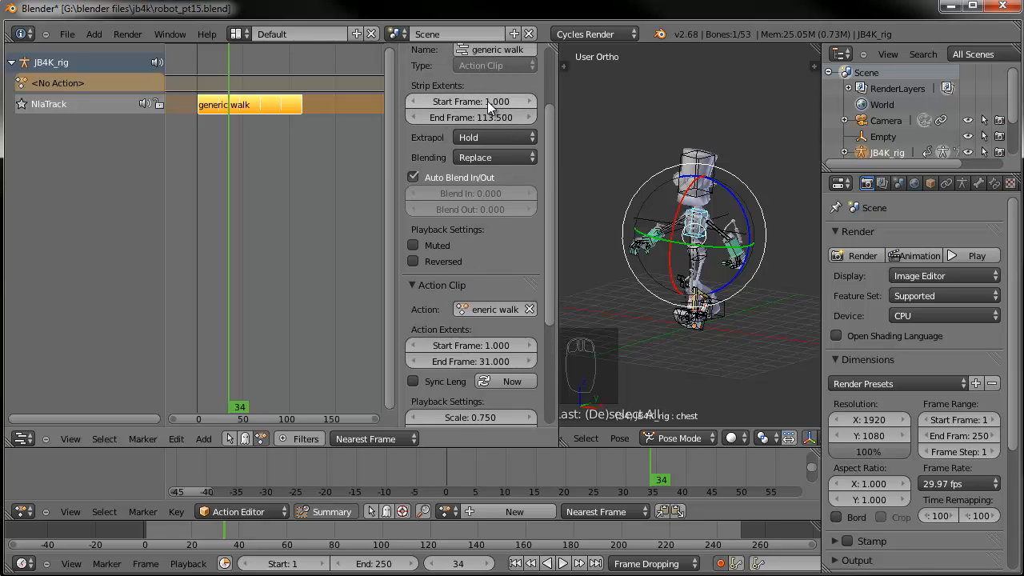
pyautogui.scroll(-2, 479, 285)
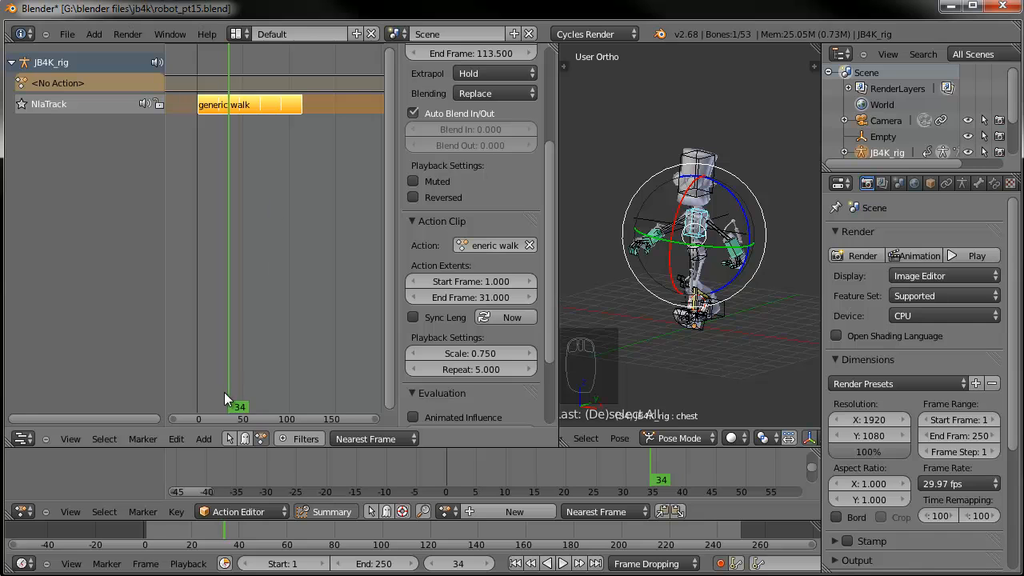
# Add an action strip for the proud walk action at the current frame
pyautogui.click(203, 439)
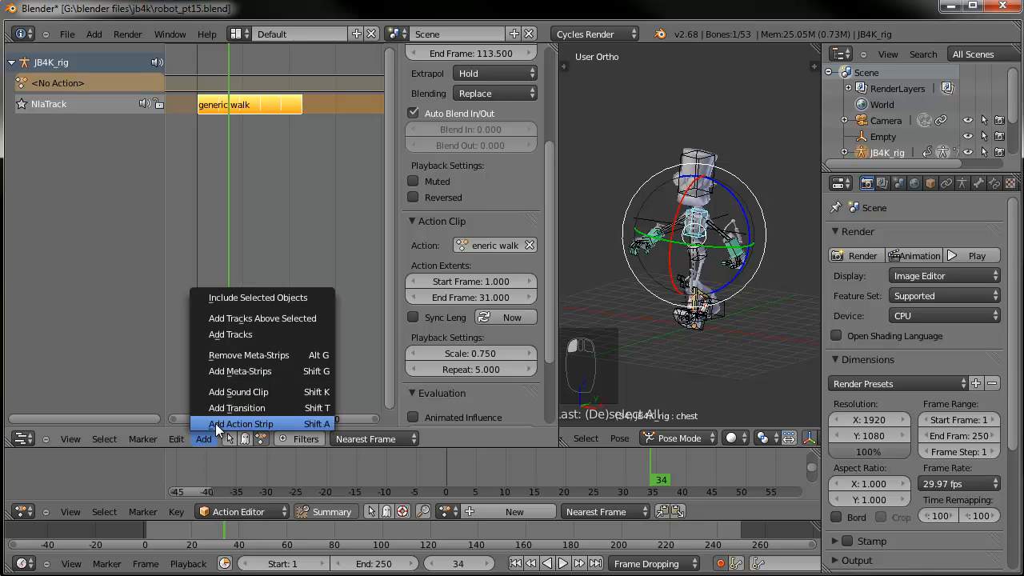
pyautogui.click(216, 424)
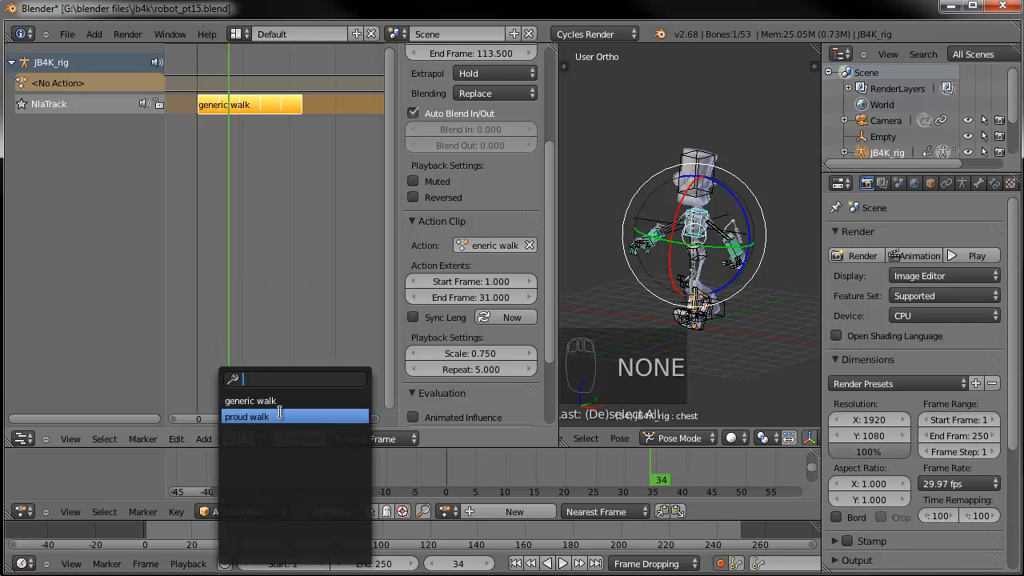
pyautogui.click(241, 416)
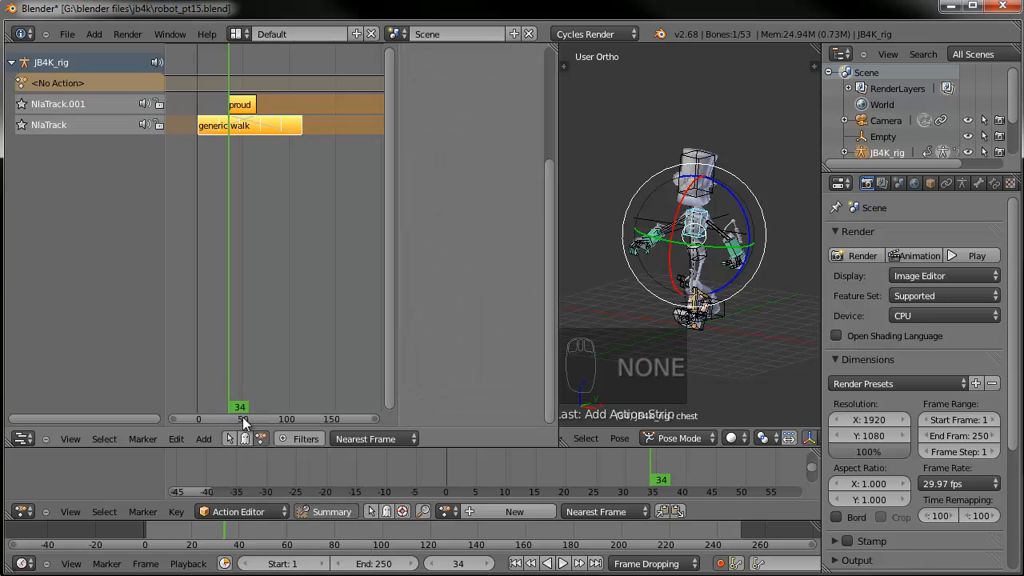
# Turn off Auto Blend In/Out for the generic walk strip and set both its blend in and blend out to 0
pyautogui.click(254, 124)
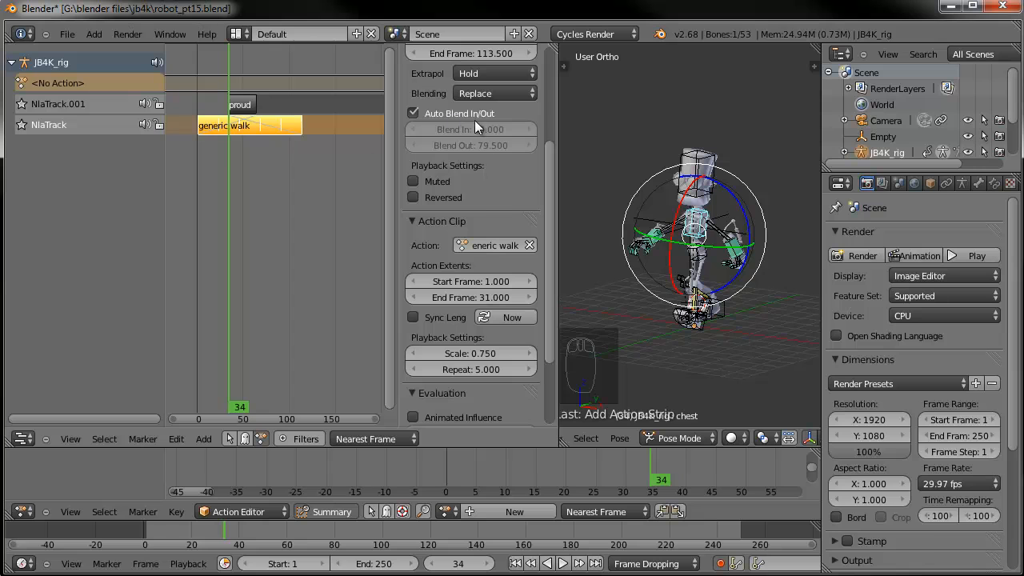
pyautogui.click(413, 112)
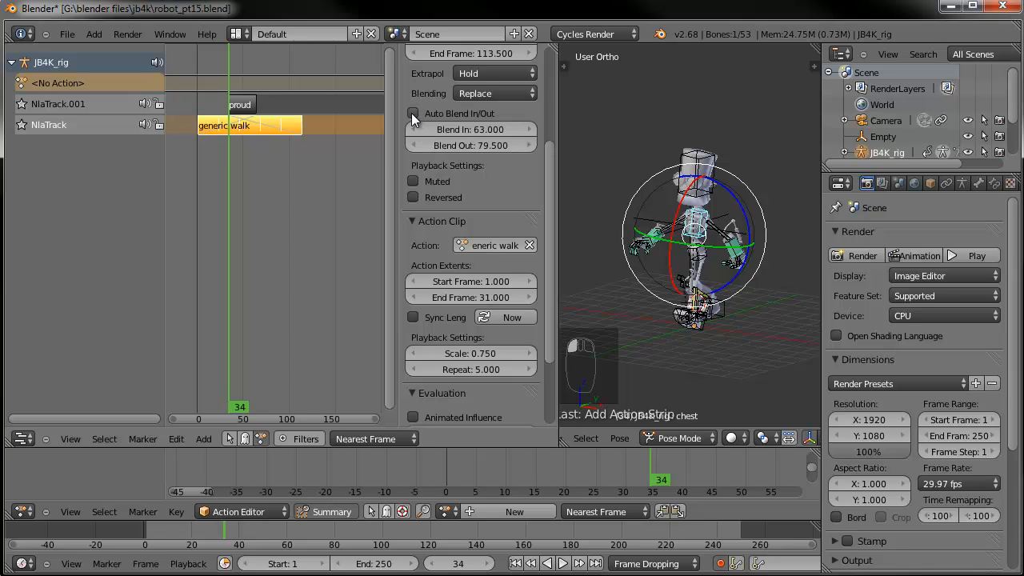
pyautogui.click(485, 129)
pyautogui.write('0000')
pyautogui.press('Return')
pyautogui.click(479, 151)
pyautogui.write('0')
pyautogui.press('Return')
pyautogui.moveTo(447, 130); pyautogui.dragTo(384, 130)
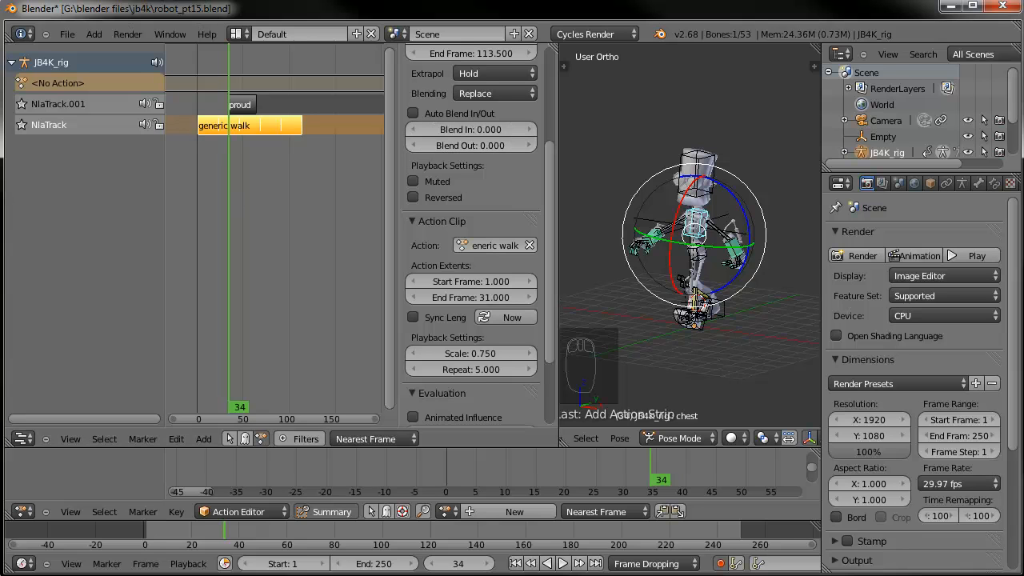
# Move the proud walk strip along its track to start at frame 100, overlapping the end of the generic walk strip
pyautogui.scroll(3, 251, 106)
pyautogui.click(271, 112)
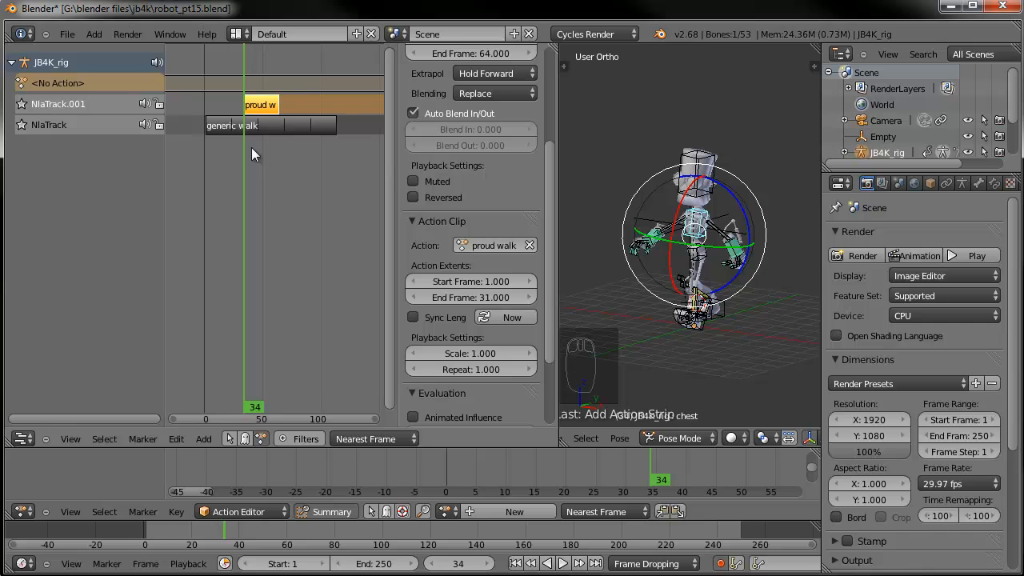
pyautogui.press('g')
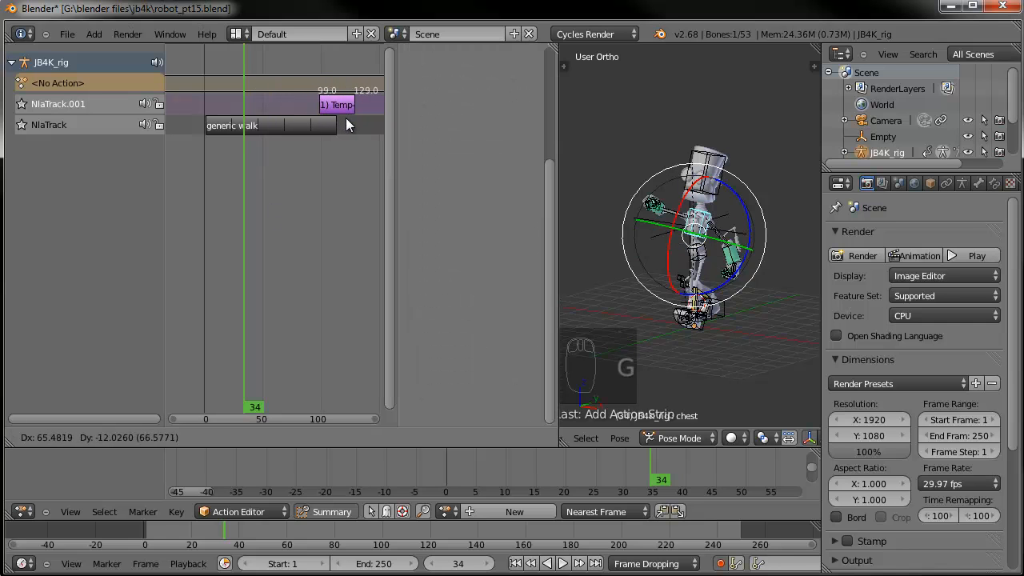
pyautogui.click(346, 118)
pyautogui.moveTo(324, 180); pyautogui.dragTo(209, 197, button='middle')
pyautogui.scroll(-5, 224, 197)
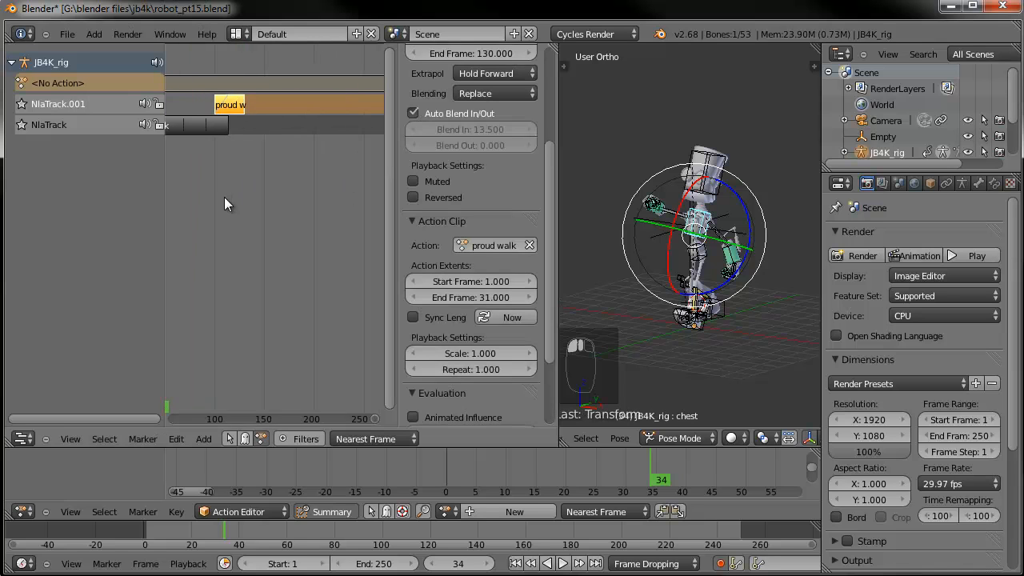
pyautogui.scroll(-2, 227, 203)
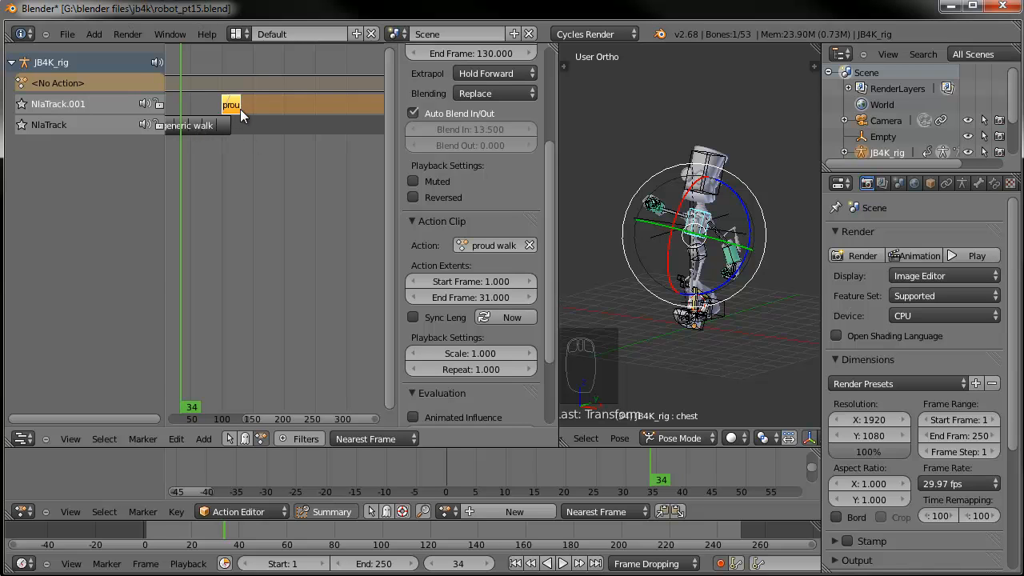
# Set the proud walk strip's repeat count to 5
pyautogui.click(475, 370)
pyautogui.write('3')
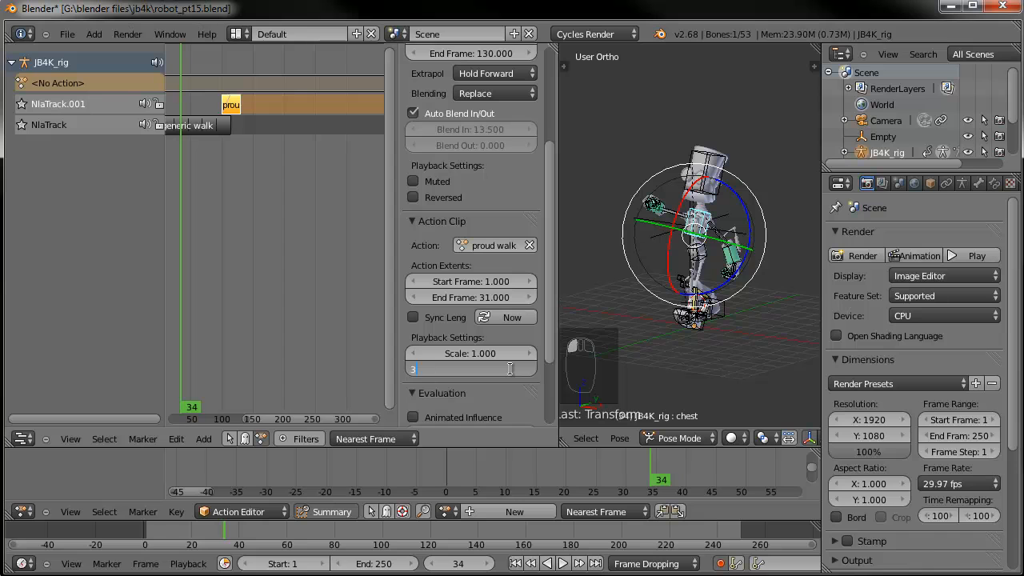
pyautogui.write('.5')
pyautogui.press('Return')
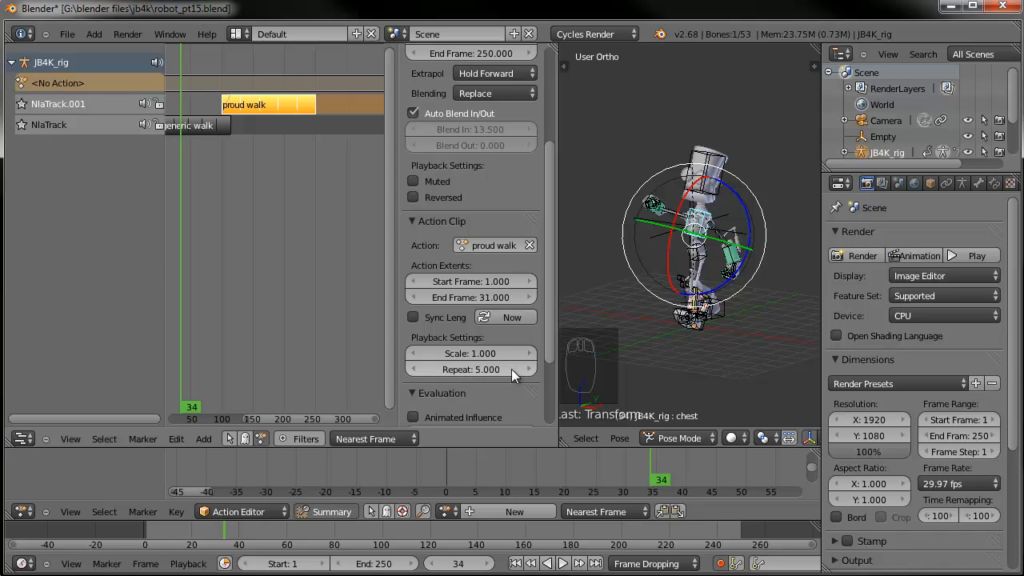
# Set the proud walk strip's scale to 0.75
pyautogui.scroll(-2, 470, 372)
pyautogui.scroll(-2, 471, 369)
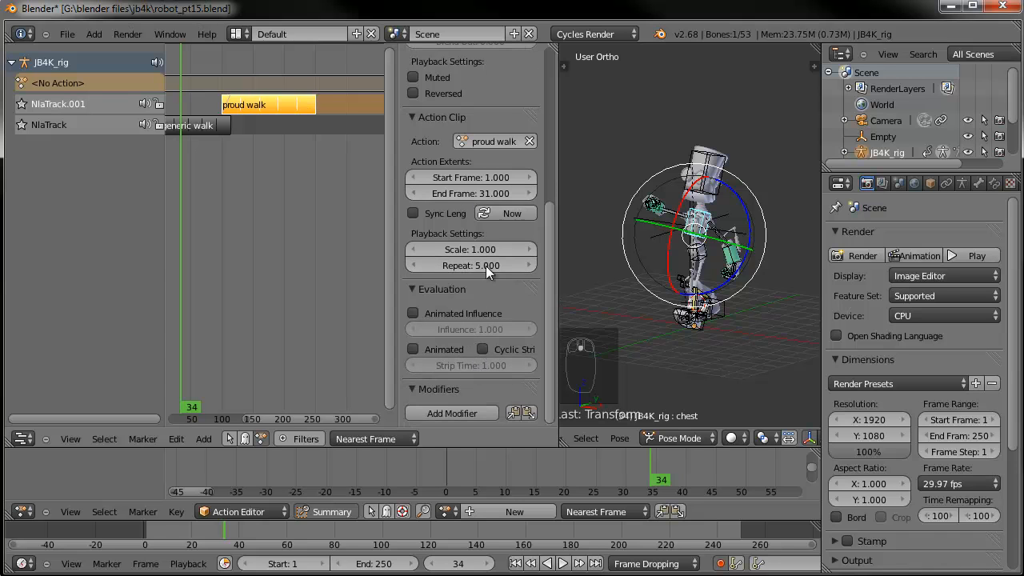
pyautogui.doubleClick(472, 249)
pyautogui.press('BackSpace')
pyautogui.press('Return')
pyautogui.moveTo(212, 168); pyautogui.dragTo(243, 201, button='middle')
pyautogui.scroll(3, 275, 183)
pyautogui.scroll(1, 275, 189)
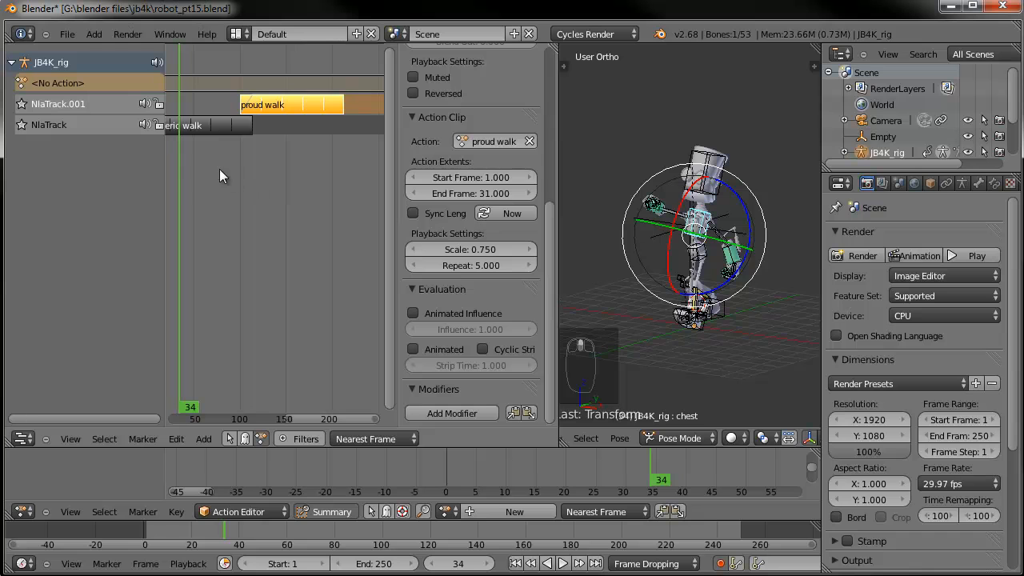
# Scrub the frames leading into the strip overlap to frame 91 and examine the robot's pose up close
pyautogui.moveTo(183, 171); pyautogui.dragTo(229, 162)
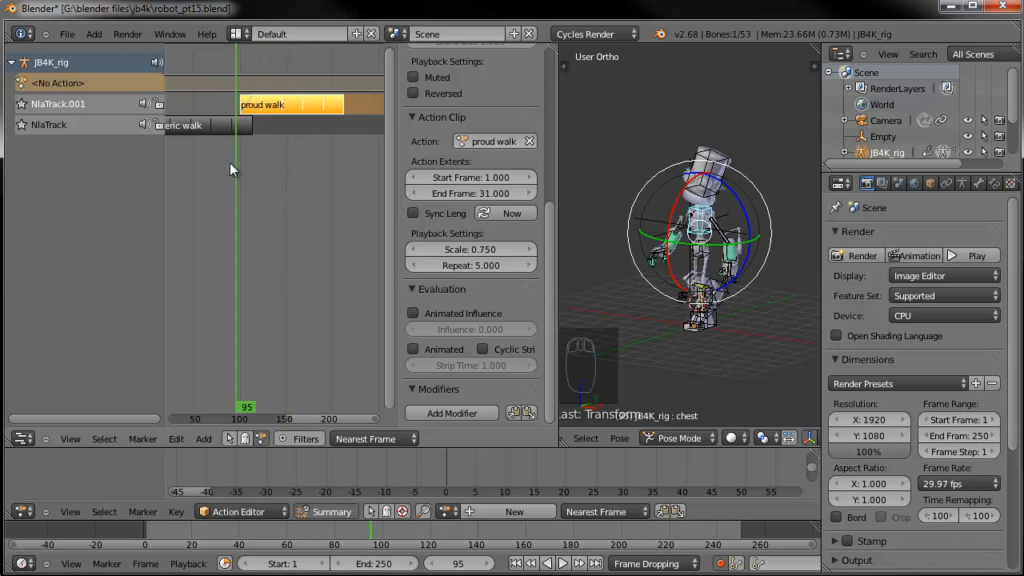
pyautogui.scroll(1, 243, 161)
pyautogui.scroll(2, 272, 168)
pyautogui.scroll(3, 724, 346)
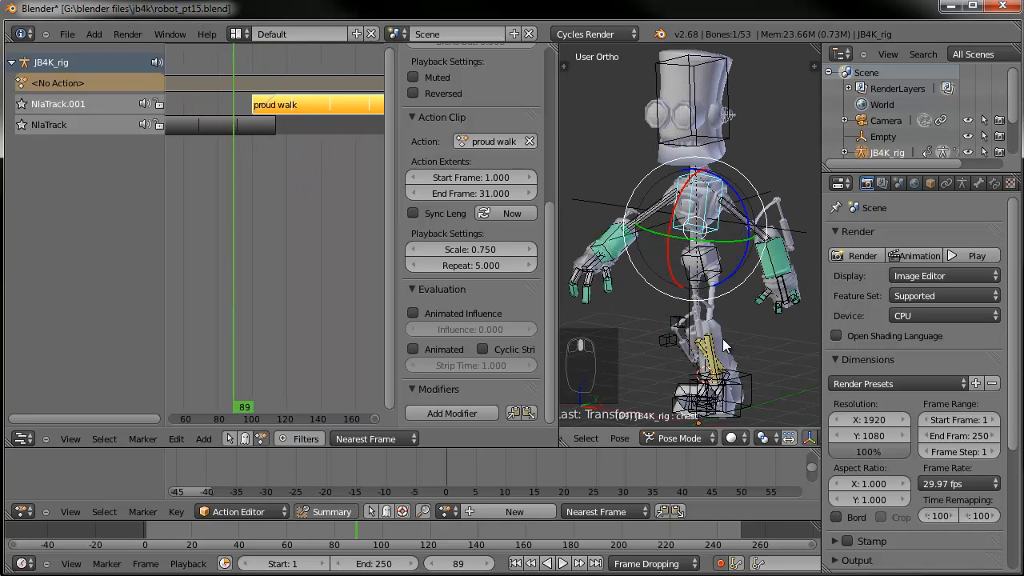
pyautogui.scroll(1, 730, 322)
pyautogui.moveTo(245, 151)
pyautogui.mouseDown()
pyautogui.moveTo(282, 149)
pyautogui.moveTo(236, 155)
pyautogui.mouseUp()
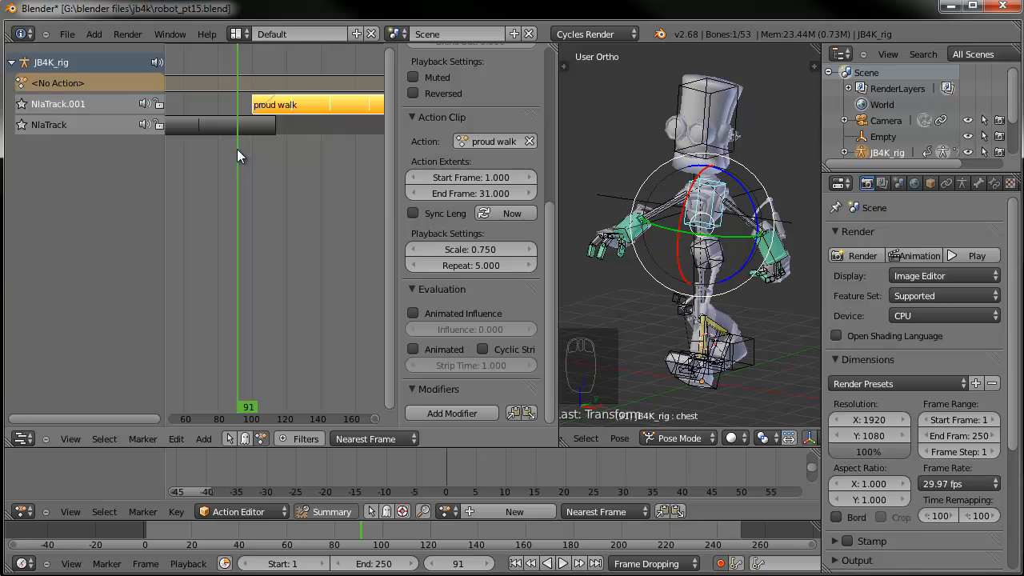
pyautogui.press('g')
pyautogui.rightClick(298, 109)
pyautogui.scroll(2, 300, 112)
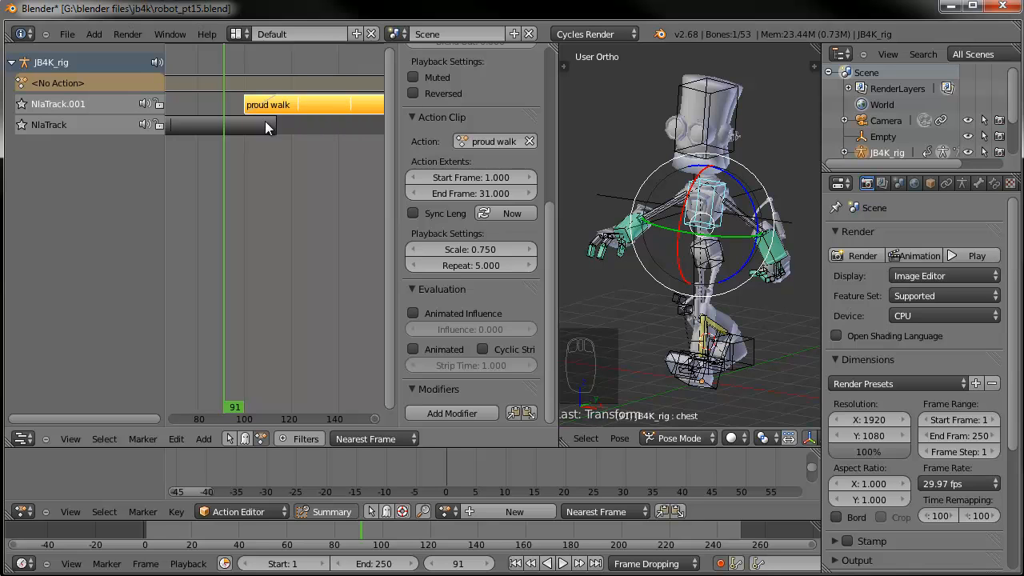
# Move the proud walk strip earlier along its track to start at frame 91
pyautogui.press('g')
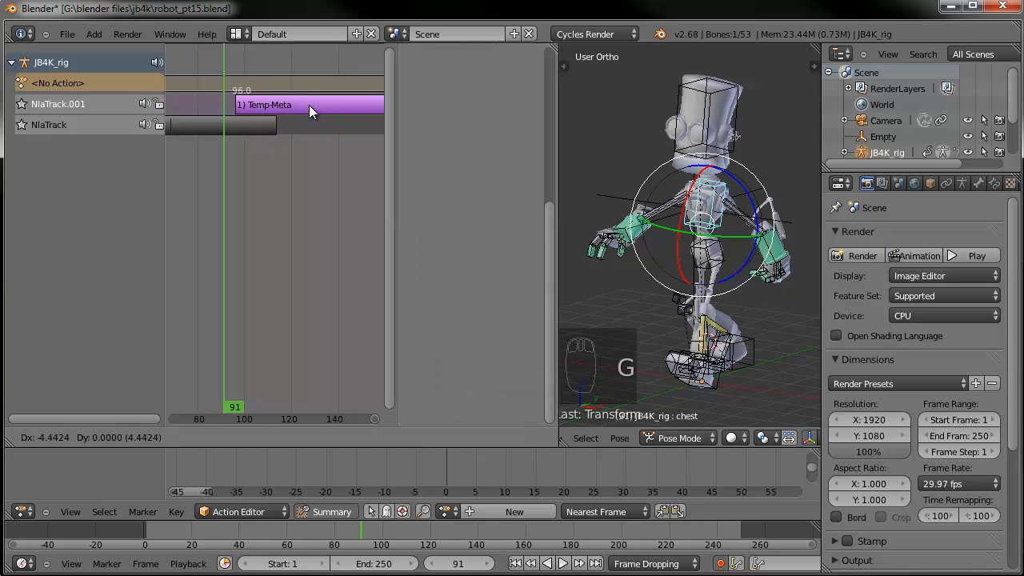
pyautogui.click(289, 116)
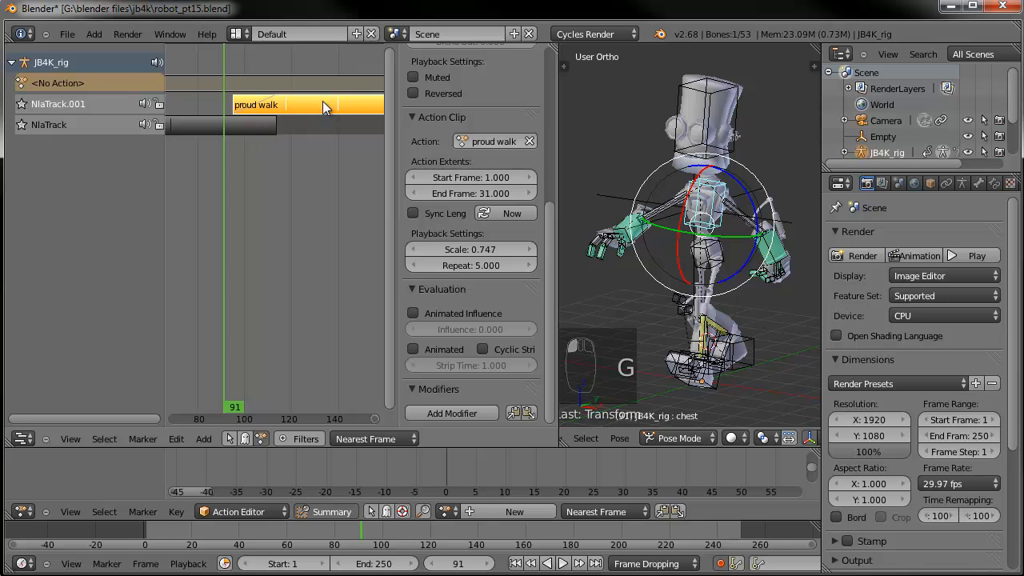
pyautogui.press('g')
pyautogui.click(314, 102)
pyautogui.press('g')
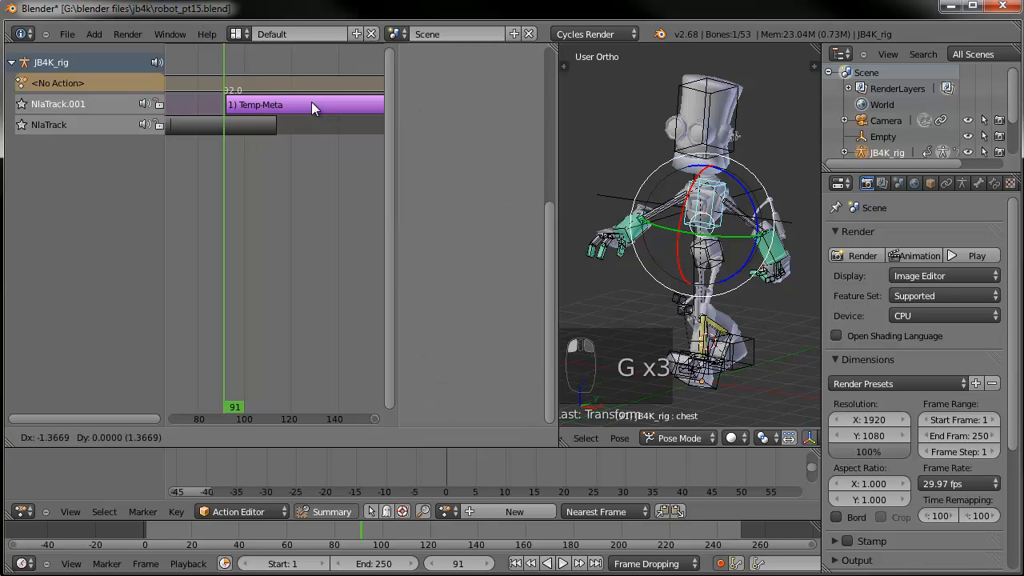
pyautogui.click(305, 106)
# Return to frame 80 and play the animation through the overlap between the generic walk and proud walk strips
pyautogui.moveTo(225, 152); pyautogui.dragTo(200, 147)
pyautogui.scroll(-1, 217, 144)
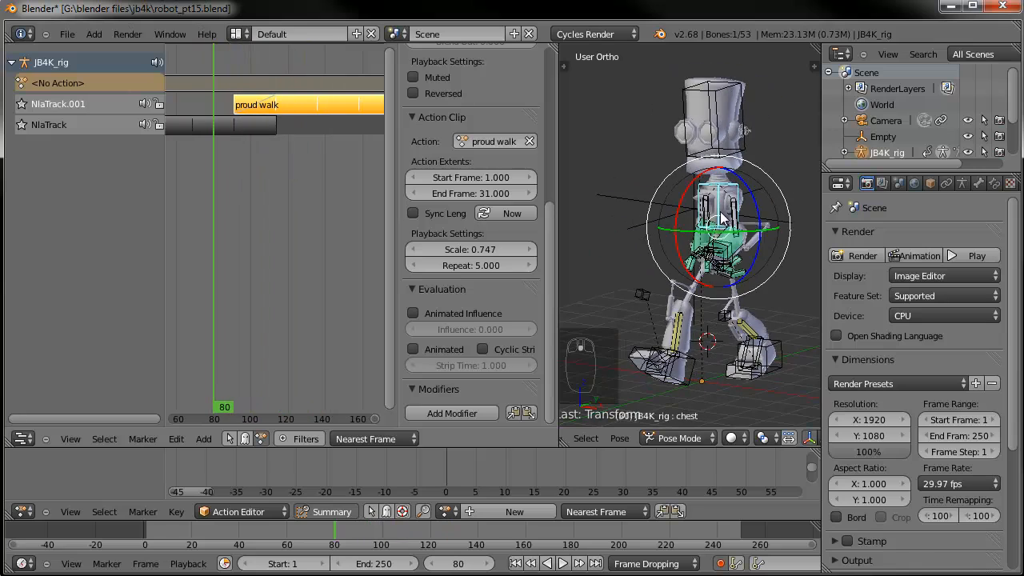
pyautogui.scroll(1, 620, 217)
pyautogui.click(563, 563)
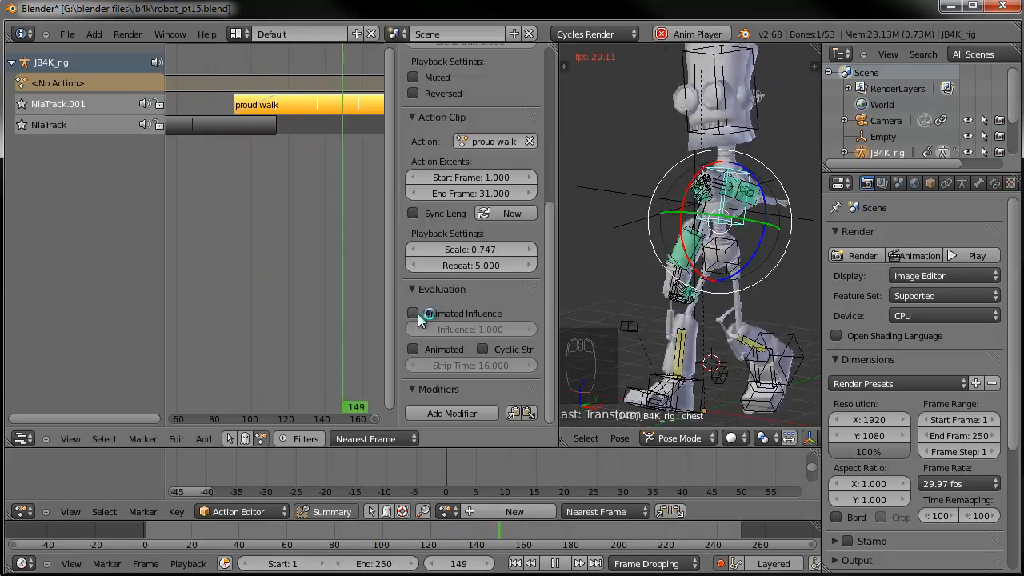
# Widen the 3D view by narrowing the NLA editor beside it
pyautogui.moveTo(403, 312); pyautogui.dragTo(422, 296)
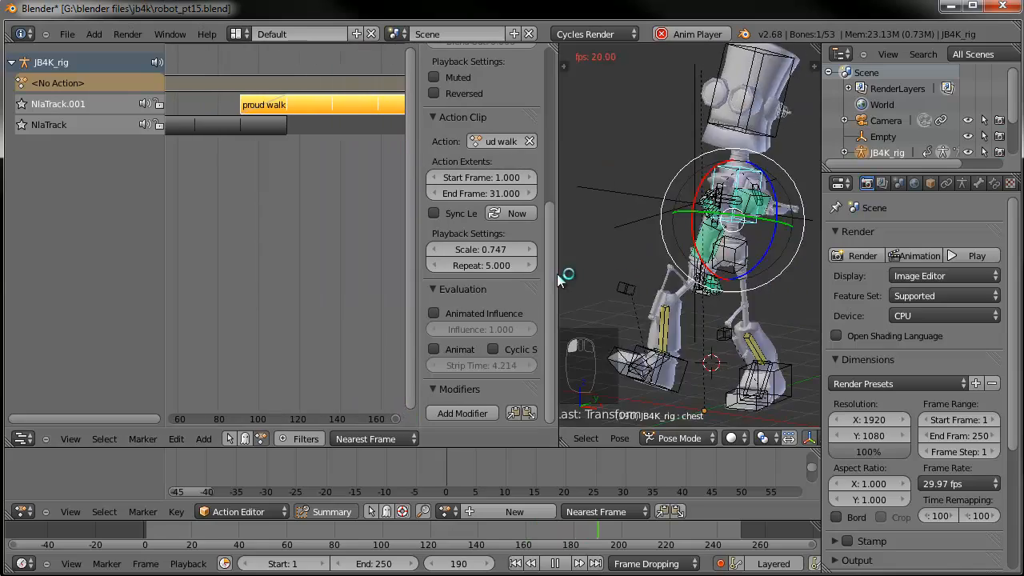
pyautogui.moveTo(558, 274); pyautogui.dragTo(391, 276)
pyautogui.scroll(-2, 684, 438)
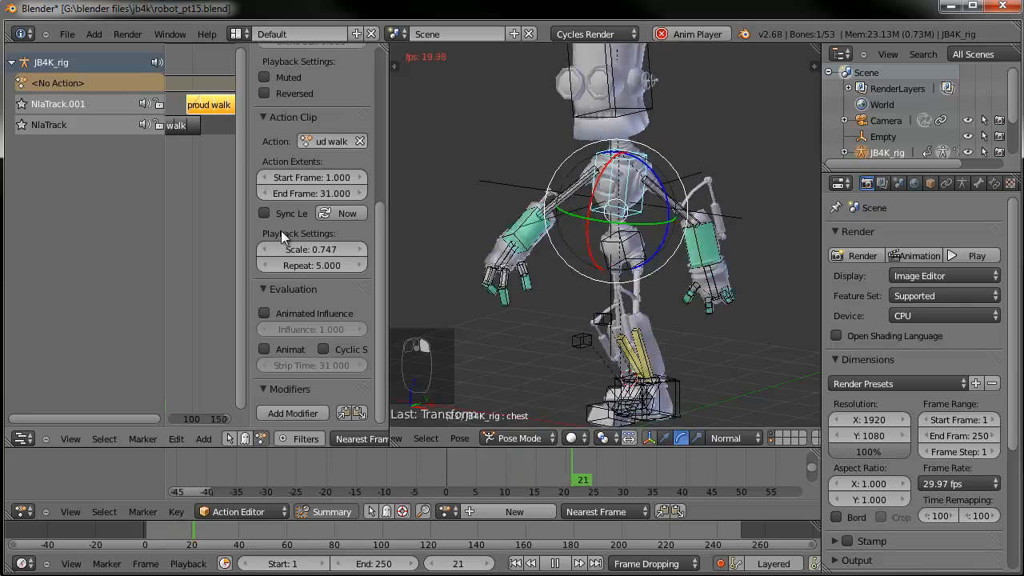
# Set the proud walk strip's repeat count to 10
pyautogui.click(332, 266)
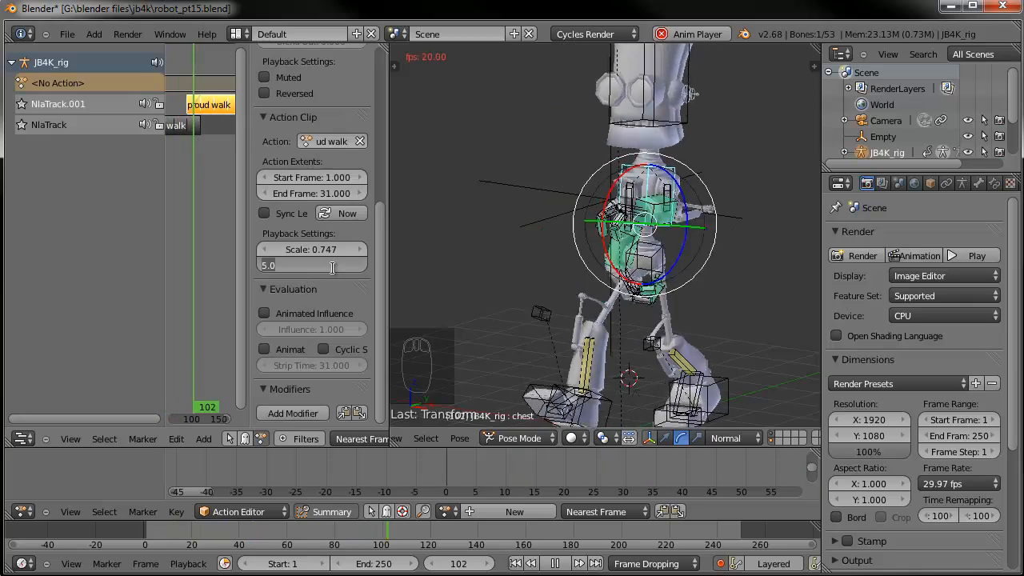
pyautogui.write('10')
pyautogui.press('Return')
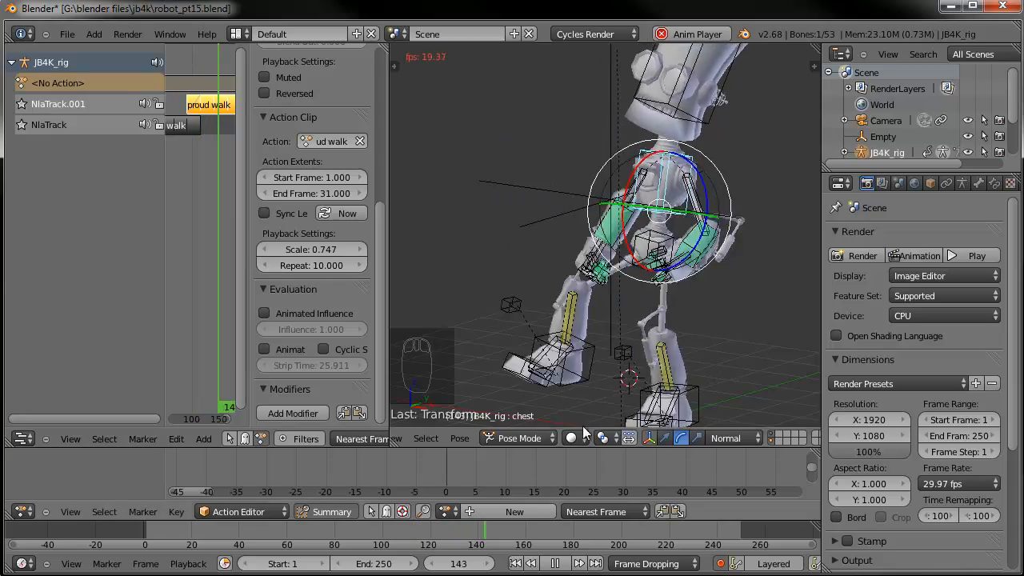
pyautogui.moveTo(379, 225); pyautogui.dragTo(380, 130)
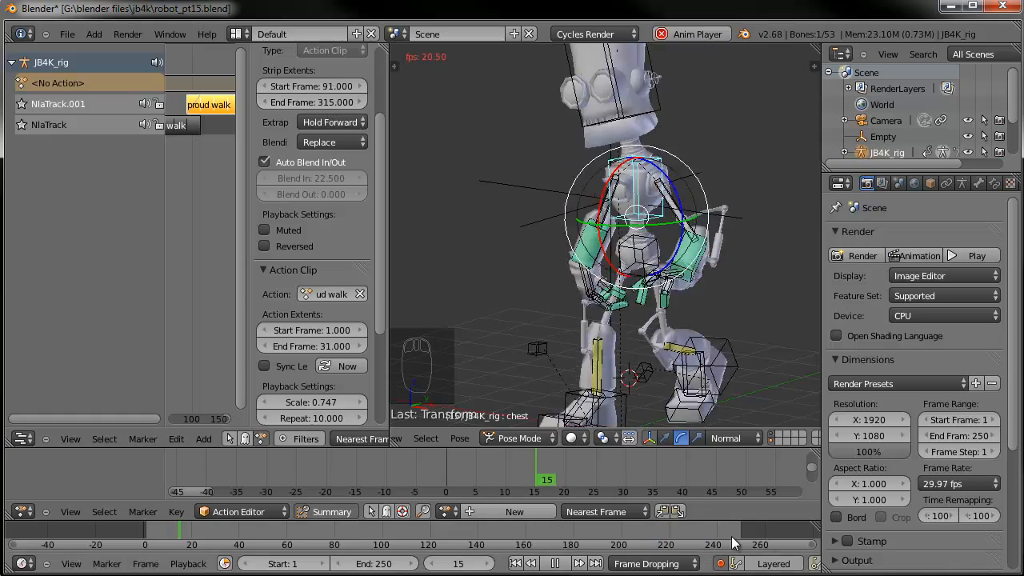
# Deselect all bones and hide the rig so only the robot's mesh shows during playback
pyautogui.scroll(-2, 680, 304)
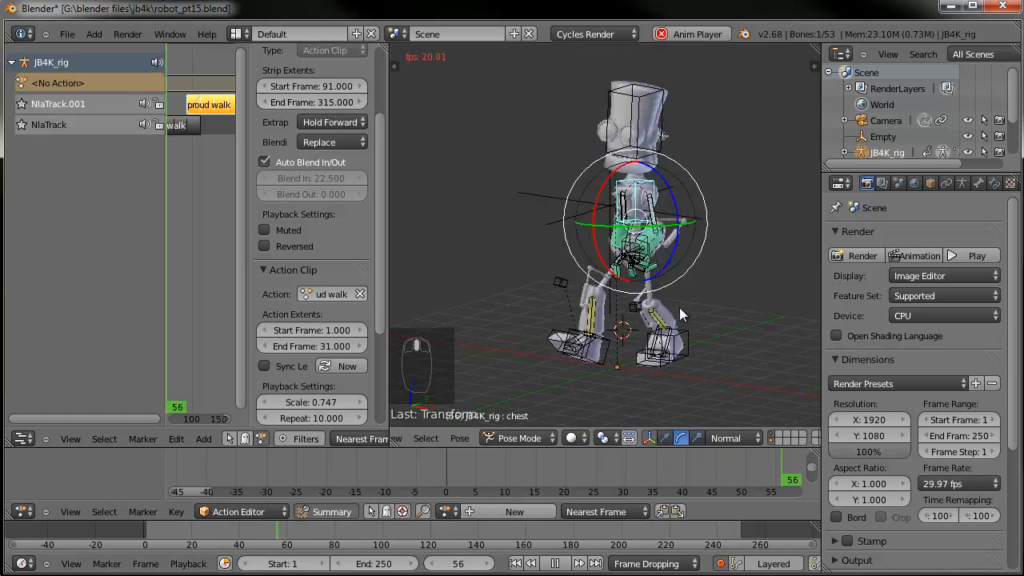
pyautogui.press('a')
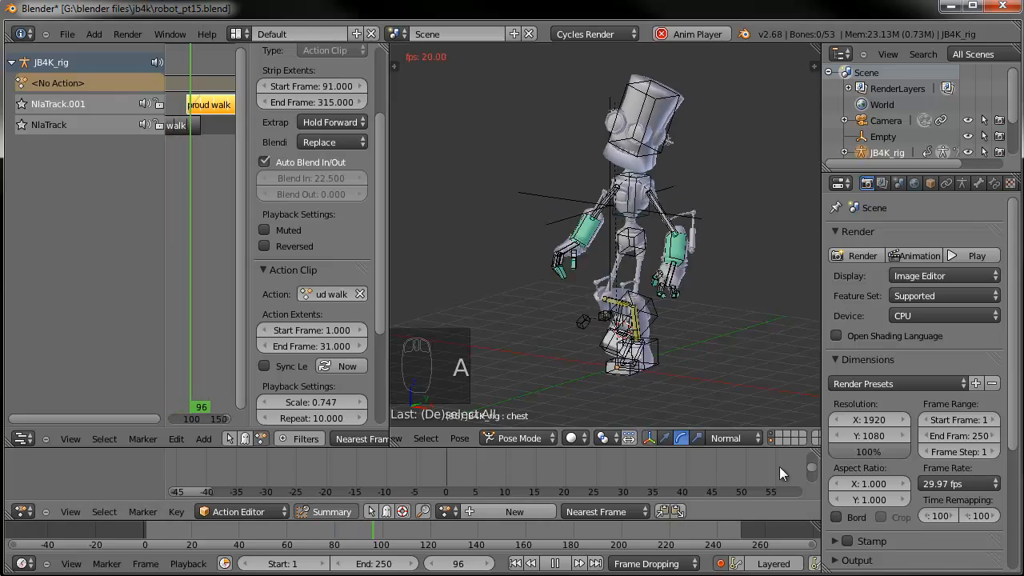
pyautogui.press('z')
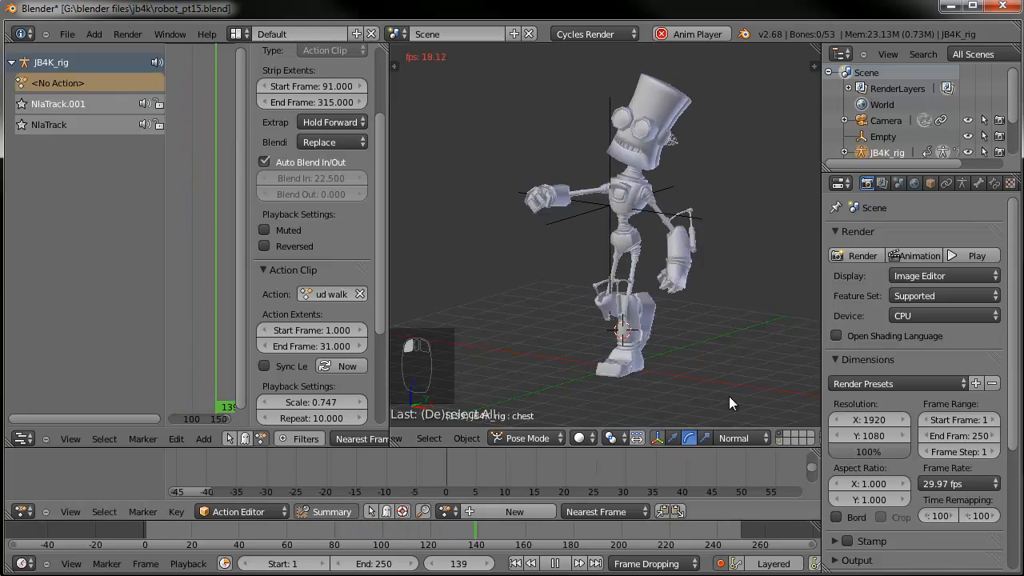
# Replay the walk transition from early frames, stop playback and examine the robot from several angles
pyautogui.click(152, 530)
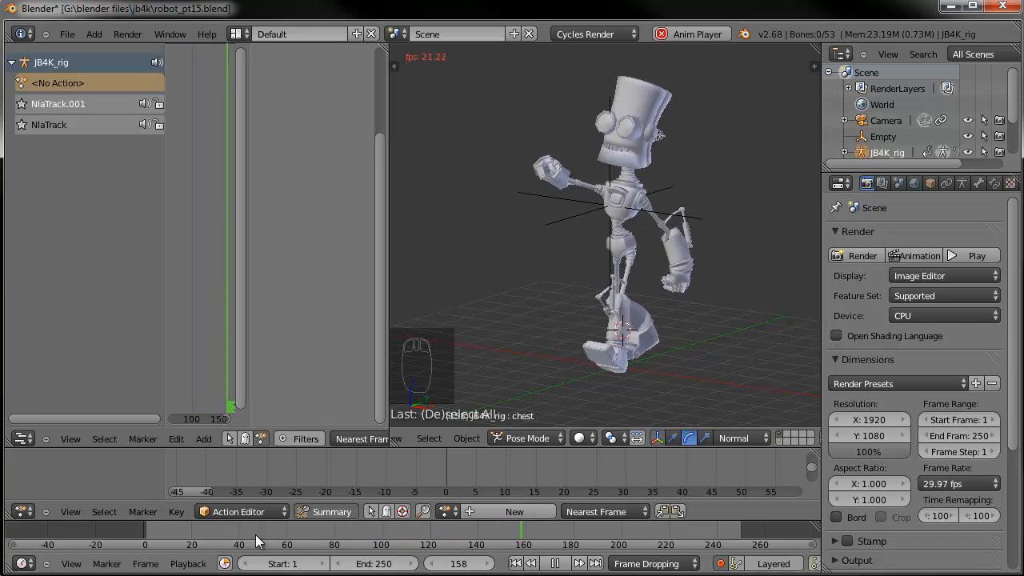
pyautogui.click(219, 531)
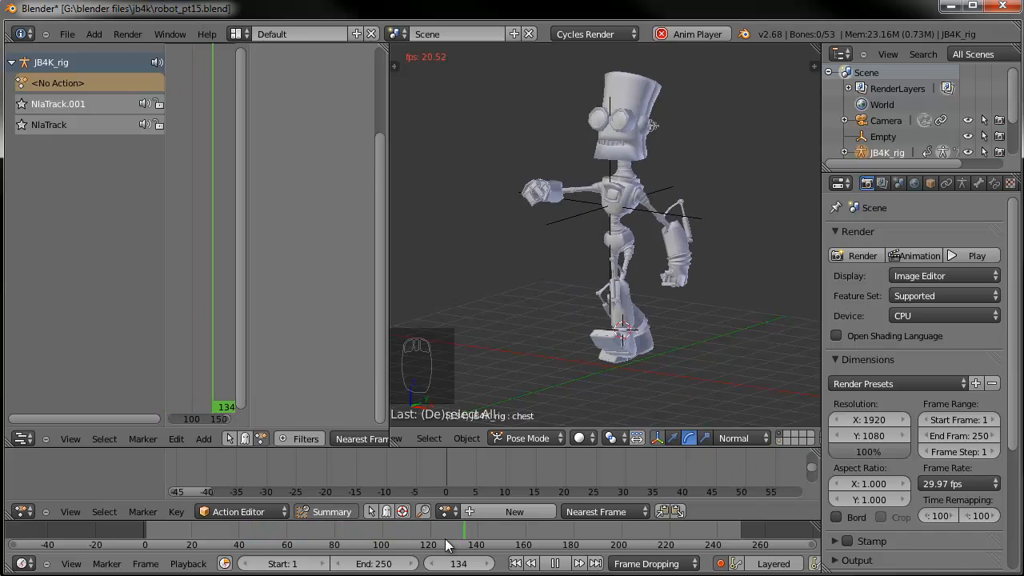
pyautogui.click(555, 563)
pyautogui.scroll(-2, 573, 237)
pyautogui.moveTo(573, 237); pyautogui.dragTo(600, 268, button='middle')
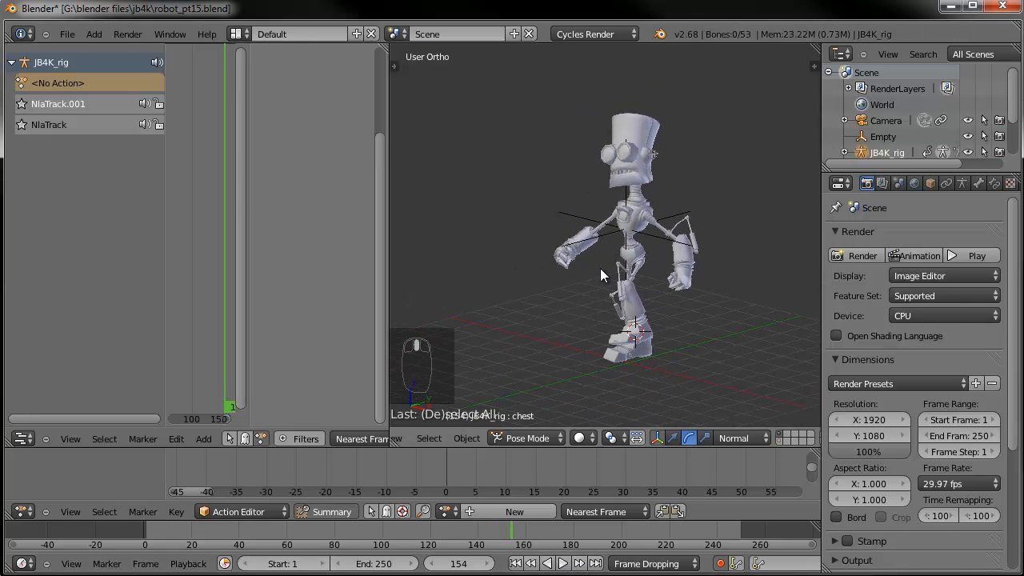
pyautogui.moveTo(186, 142); pyautogui.dragTo(146, 159, button='middle')
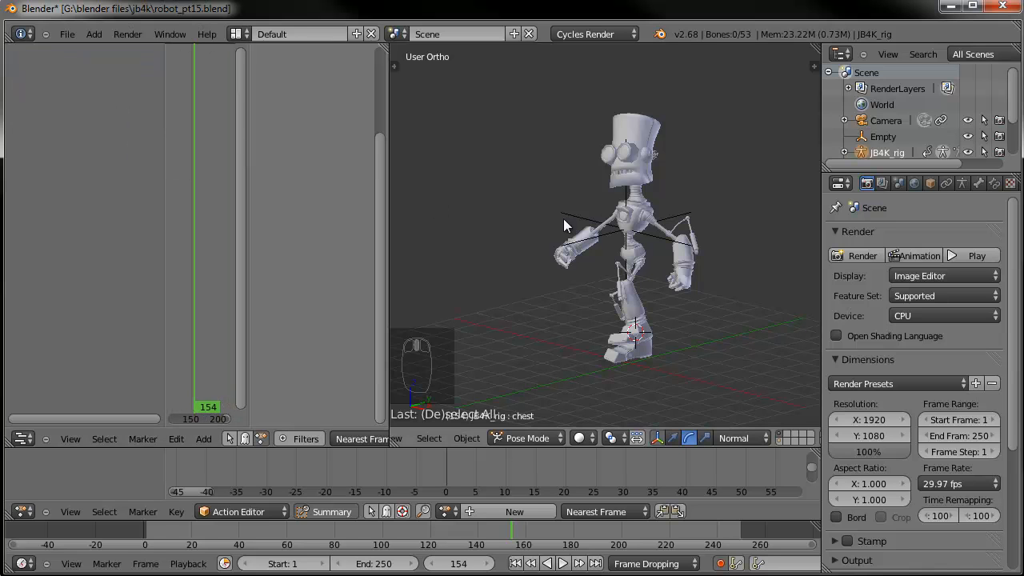
pyautogui.scroll(-2, 563, 218)
pyautogui.moveTo(563, 212); pyautogui.dragTo(596, 208, button='middle')
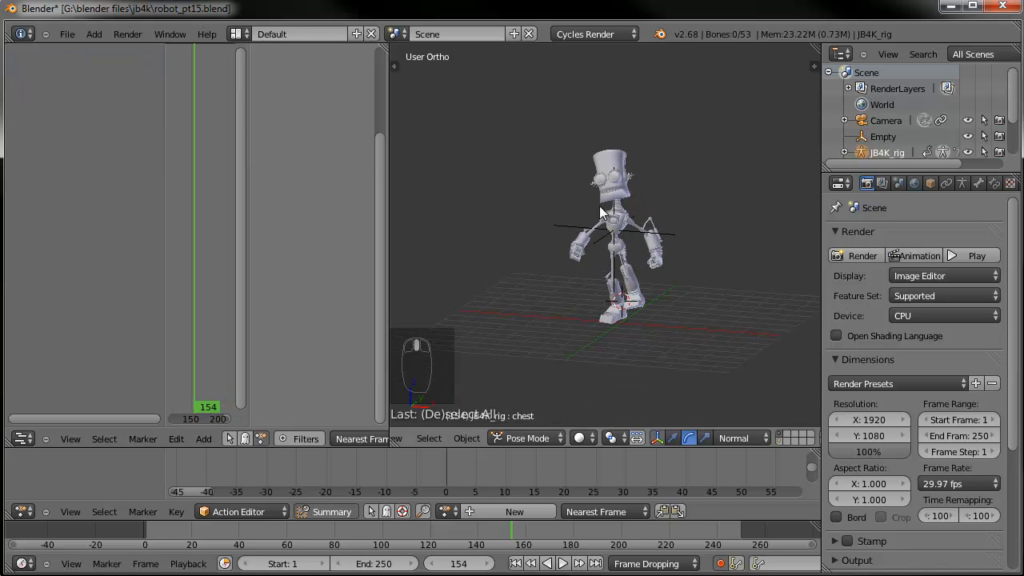
pyautogui.moveTo(664, 173); pyautogui.dragTo(628, 190, button='middle')
# Save the scene over the existing robot_pt15.blend file
pyautogui.scroll(2, 623, 192)
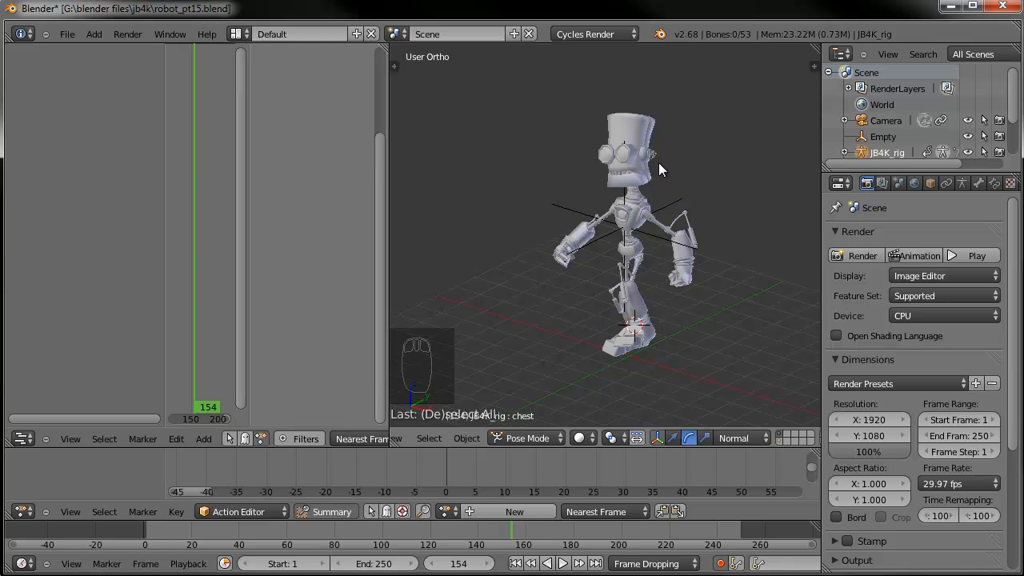
pyautogui.scroll(2, 657, 190)
pyautogui.hotkey('ctrl', 's')
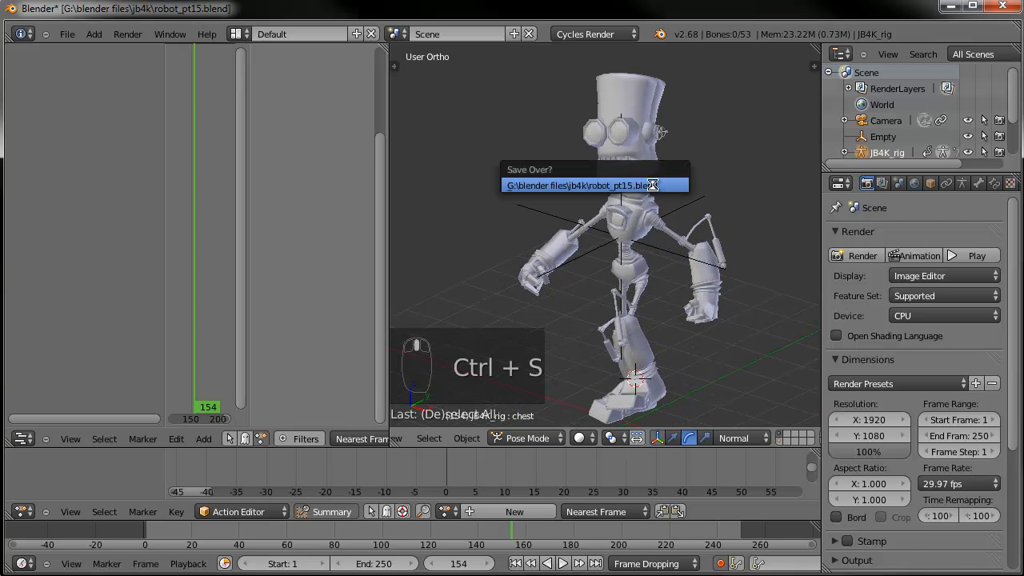
pyautogui.click(653, 185)
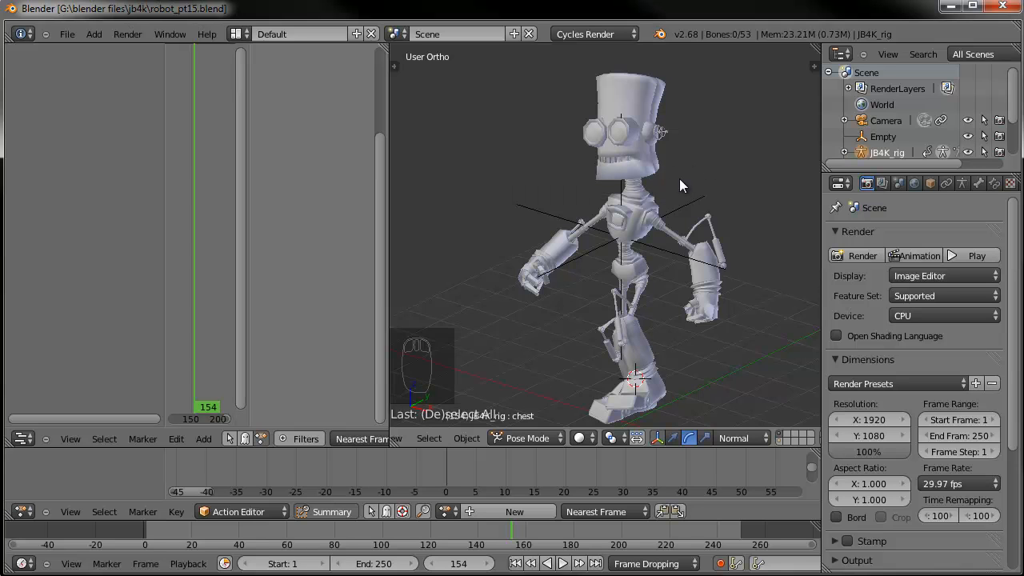
pyautogui.keyDown('shift'); pyautogui.moveTo(691, 297); pyautogui.dragTo(679, 253, button='middle'); pyautogui.keyUp('shift')
pyautogui.moveTo(596, 286)
pyautogui.mouseDown(button='middle')
pyautogui.moveTo(624, 284)
pyautogui.moveTo(595, 286)
pyautogui.mouseUp(button='middle')
pyautogui.moveTo(673, 255); pyautogui.dragTo(653, 218, button='middle')
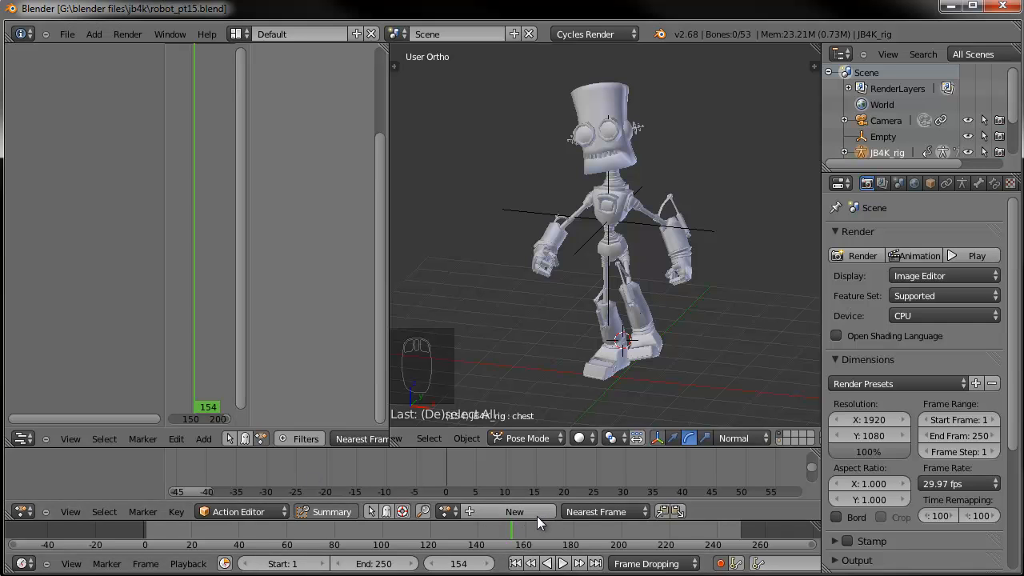
pyautogui.moveTo(658, 271); pyautogui.dragTo(599, 270, button='middle')
pyautogui.scroll(-1, 642, 259)
pyautogui.scroll(2, 630, 264)
pyautogui.scroll(3, 602, 267)
pyautogui.moveTo(610, 207); pyautogui.dragTo(618, 226, button='middle')
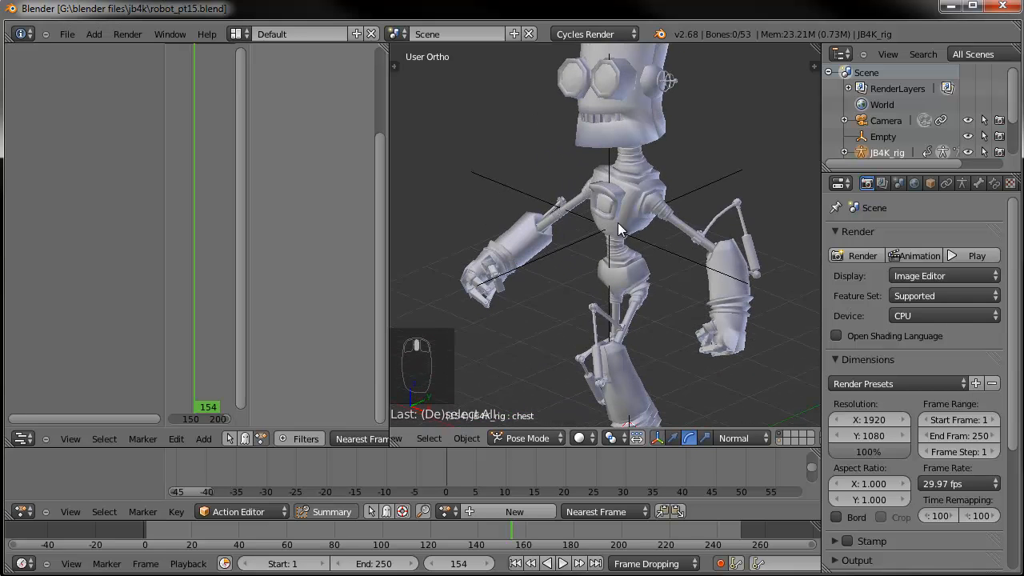
pyautogui.scroll(-1, 612, 124)
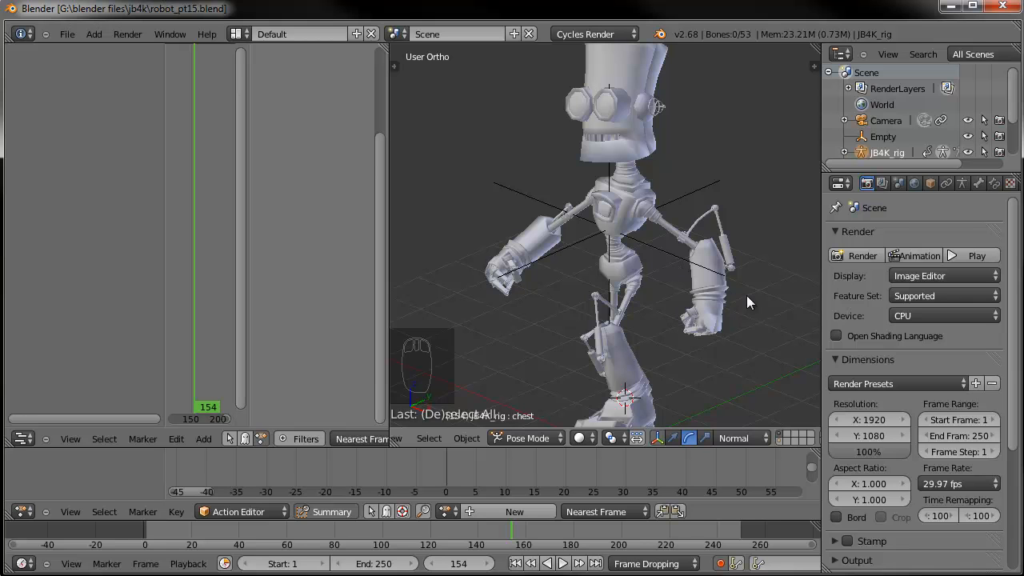
pyautogui.moveTo(691, 262); pyautogui.dragTo(687, 171, button='middle')
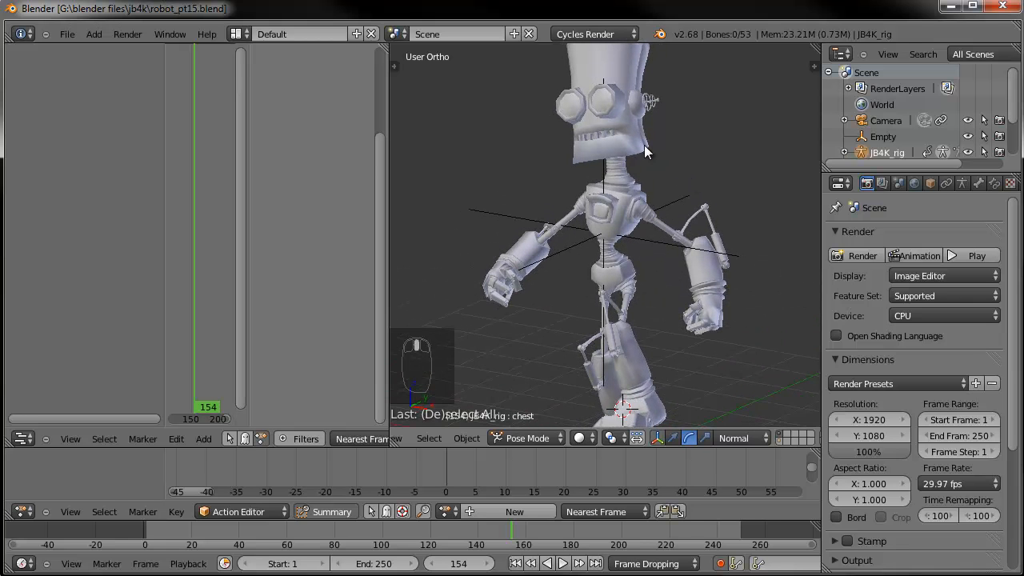
pyautogui.moveTo(637, 144); pyautogui.dragTo(627, 236, button='middle')
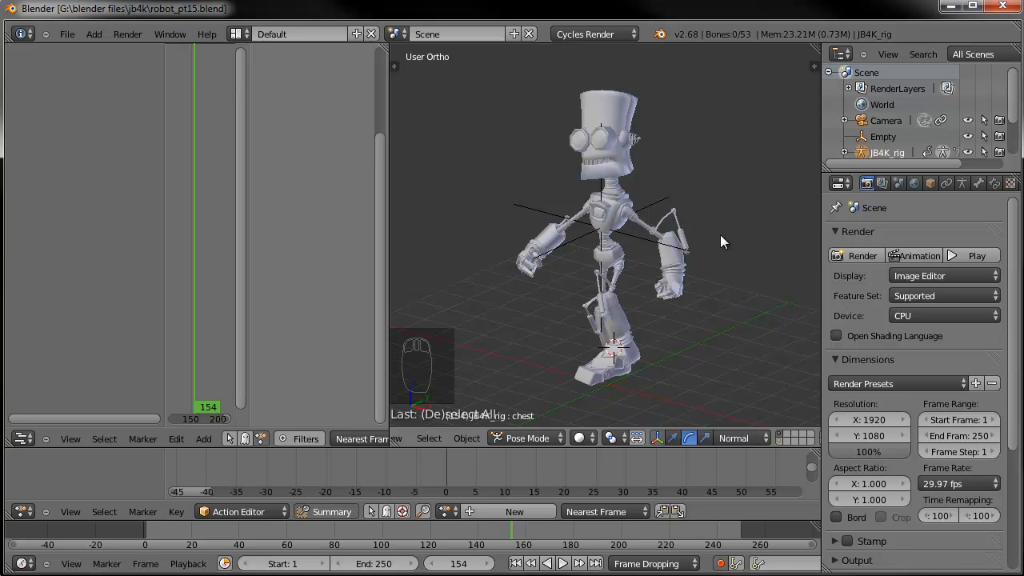
pyautogui.moveTo(732, 217); pyautogui.dragTo(746, 244, button='middle')
pyautogui.moveTo(693, 266); pyautogui.dragTo(658, 272, button='middle')
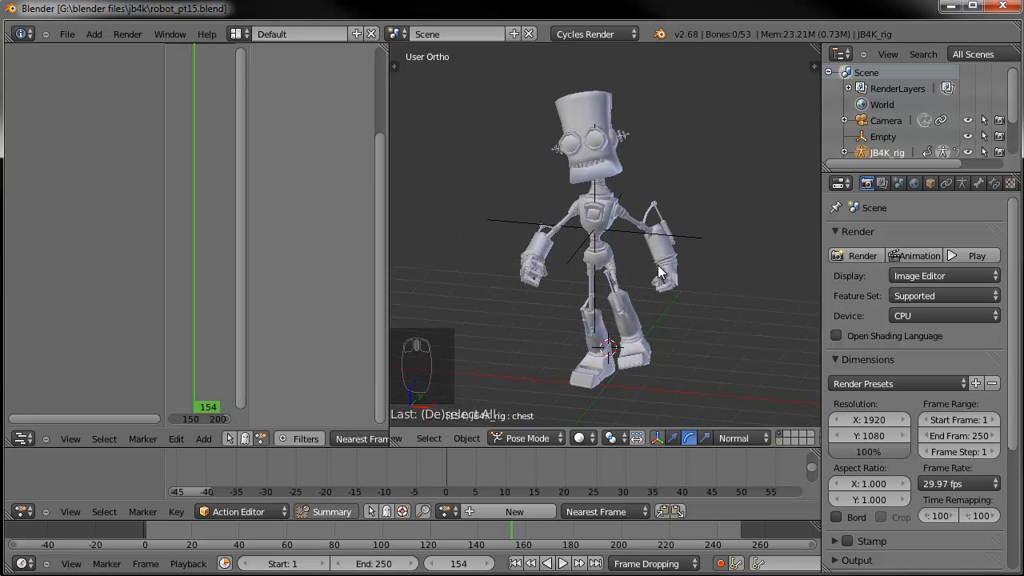